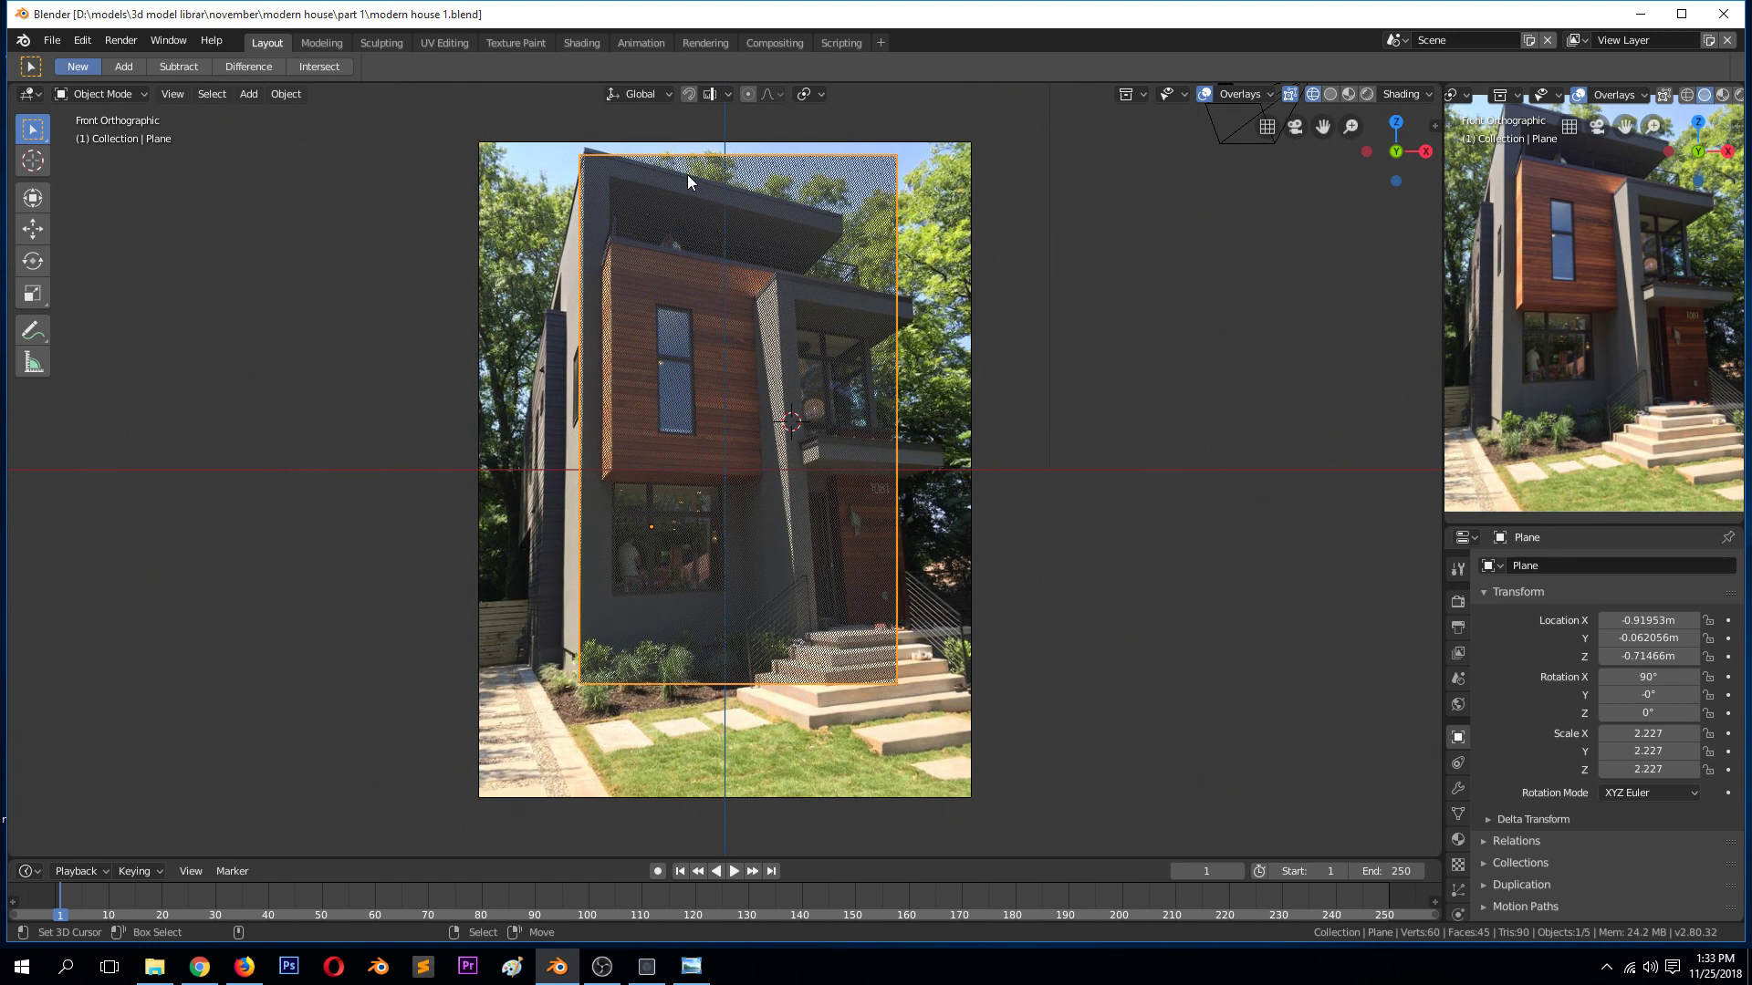
Maximize the window that holds modern house 1.blend
{"action": "double_click", "coordinate": [750, 19]}
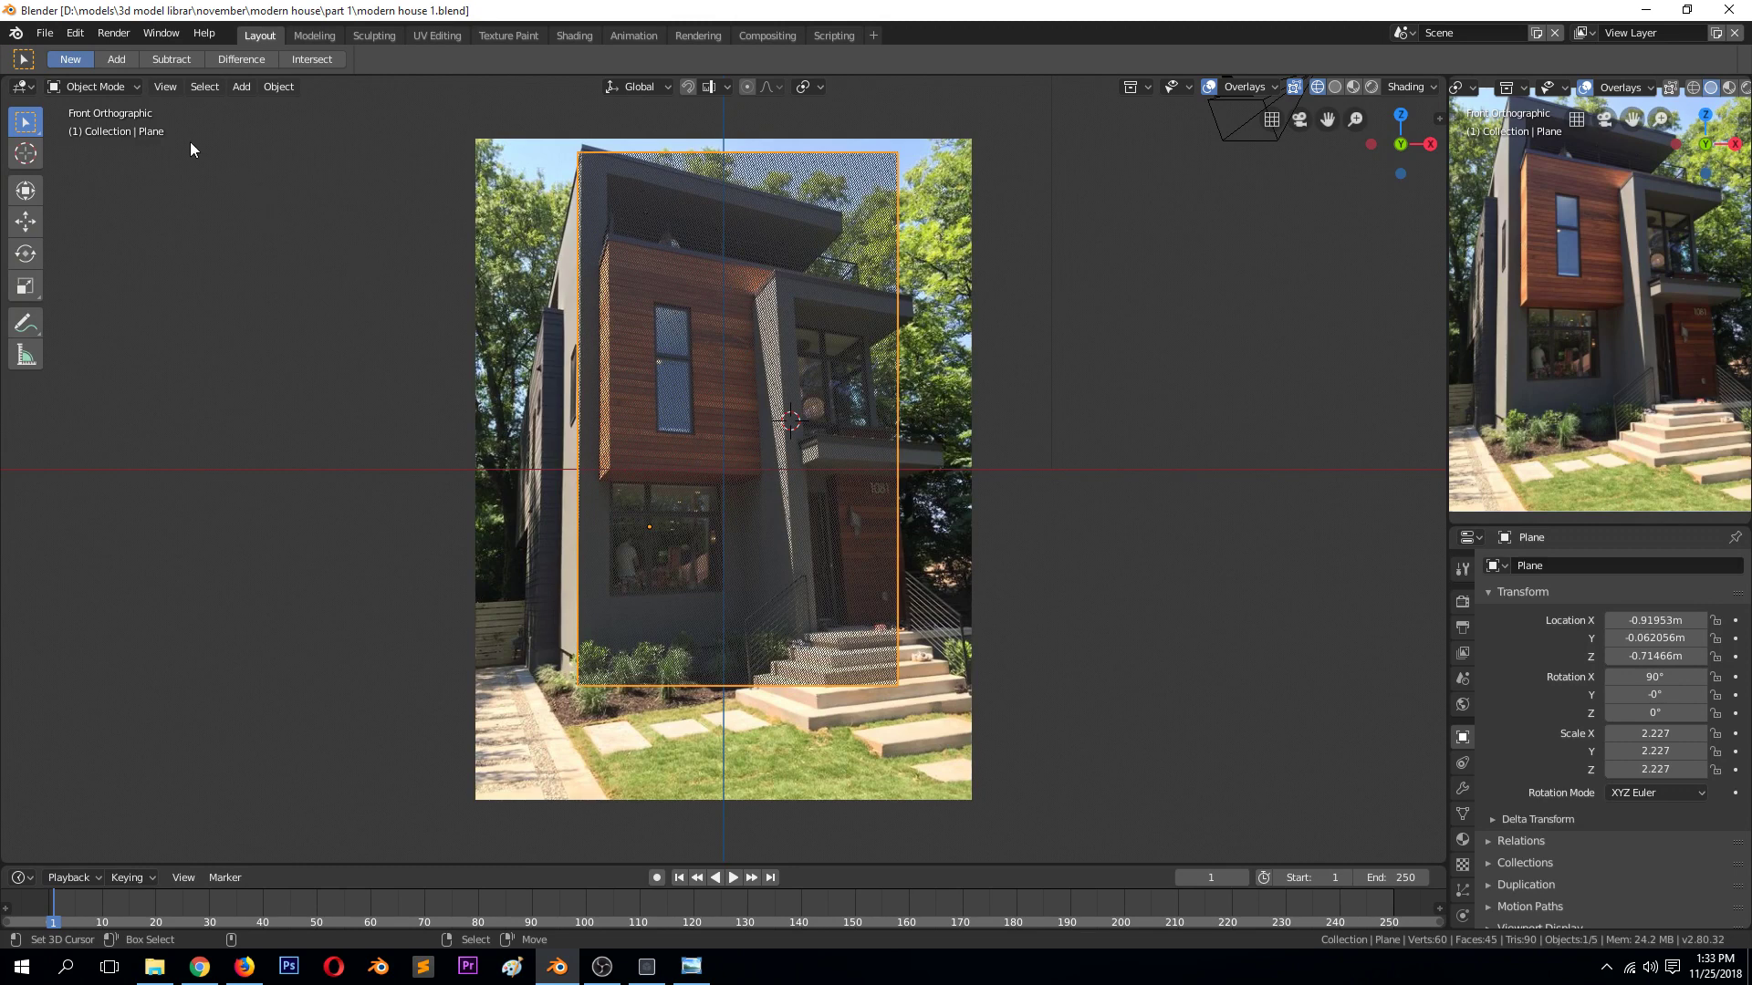
{"action": "left_click", "coordinate": [44, 33]}
{"action": "middle_click_drag", "start_coordinate": [416, 228], "coordinate": [595, 406]}
{"action": "key", "text": "Tab"}
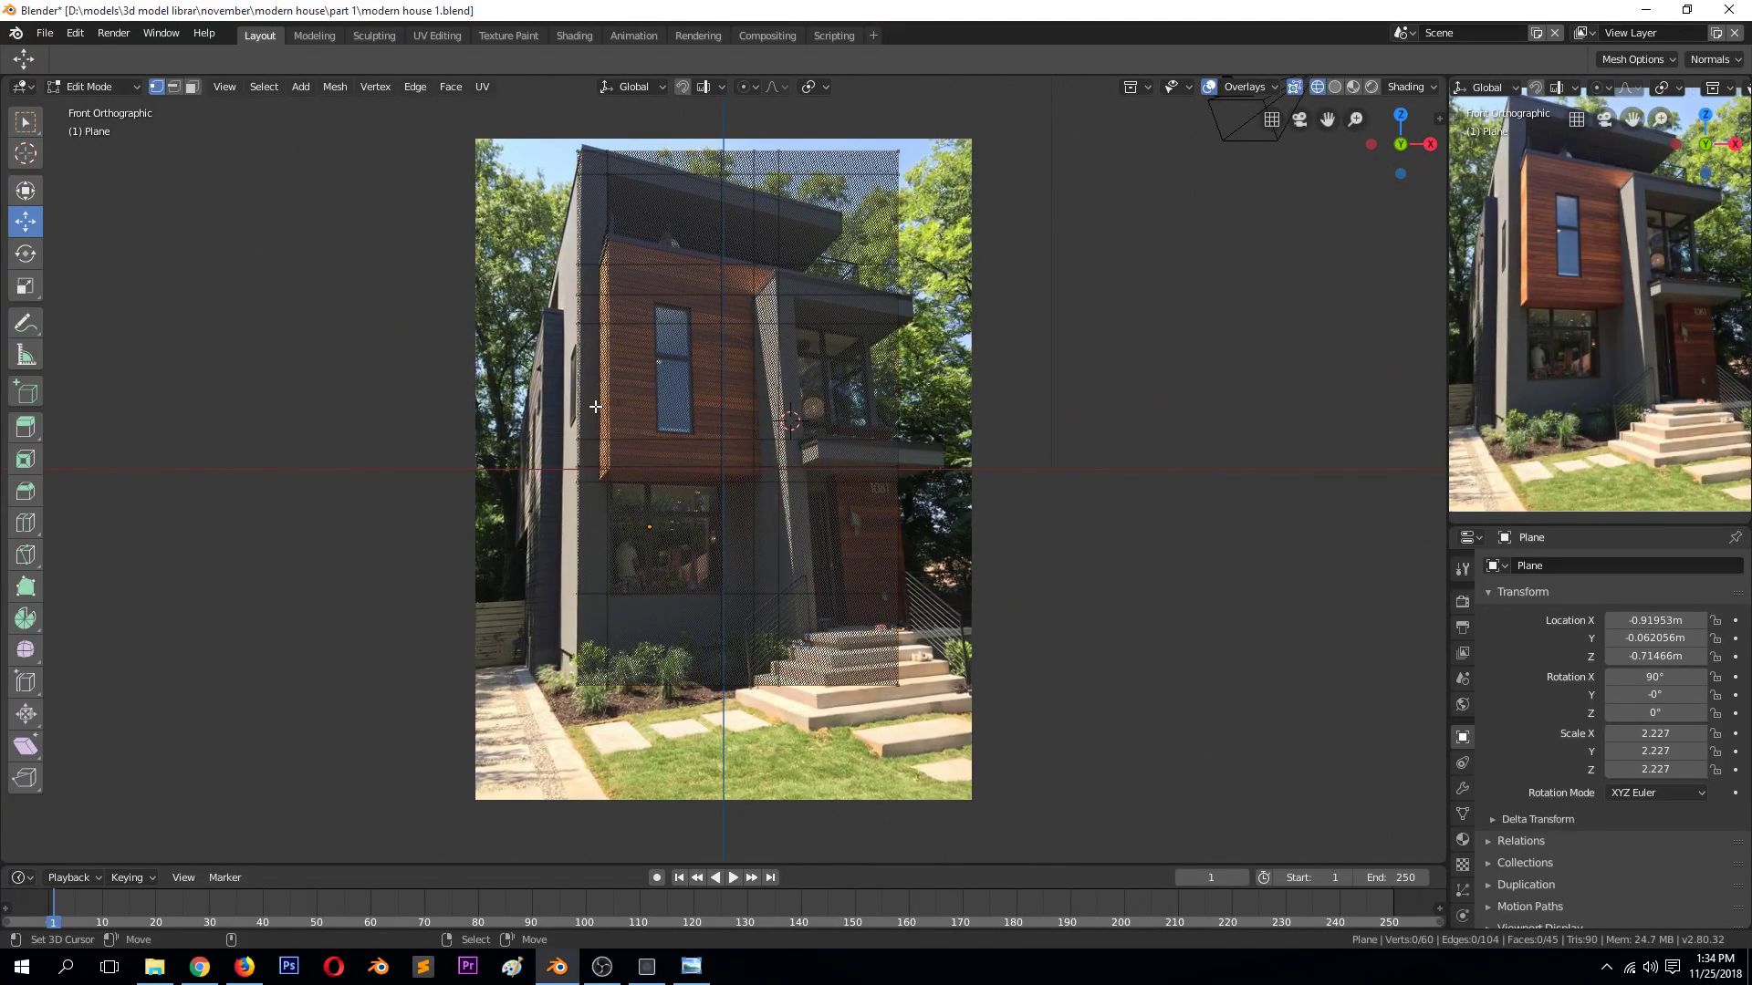
{"action": "key", "text": "Tab"}
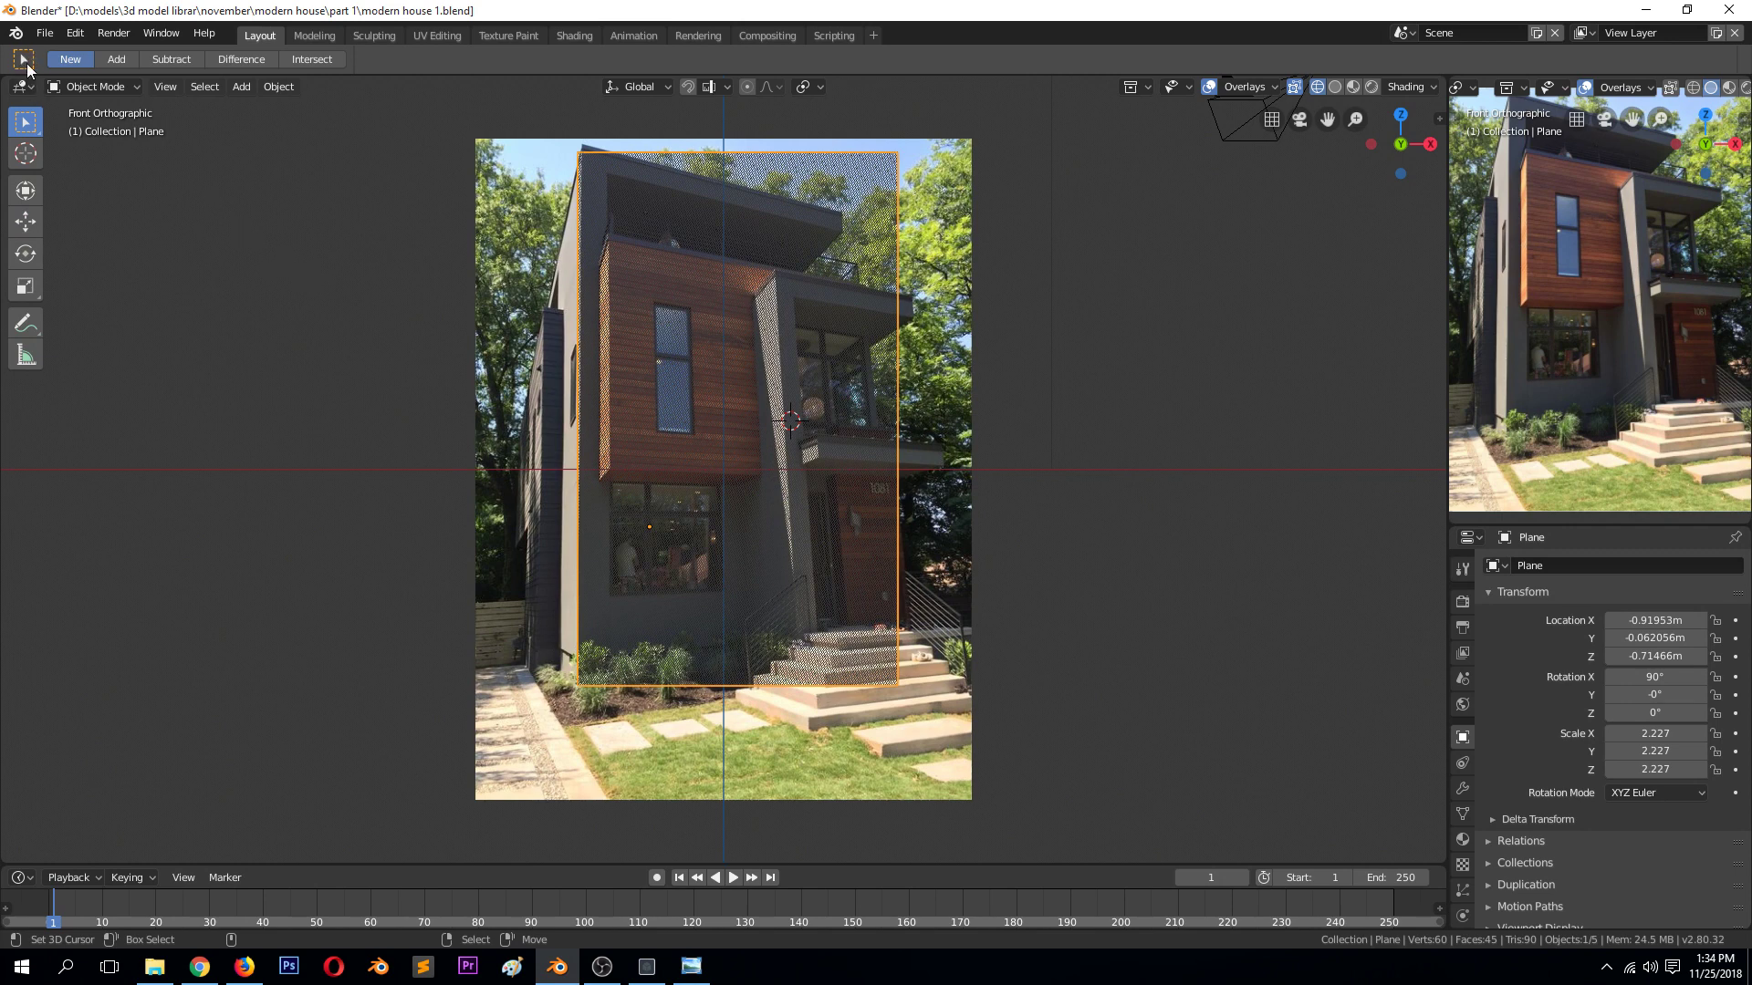
{"action": "left_click", "coordinate": [43, 35]}
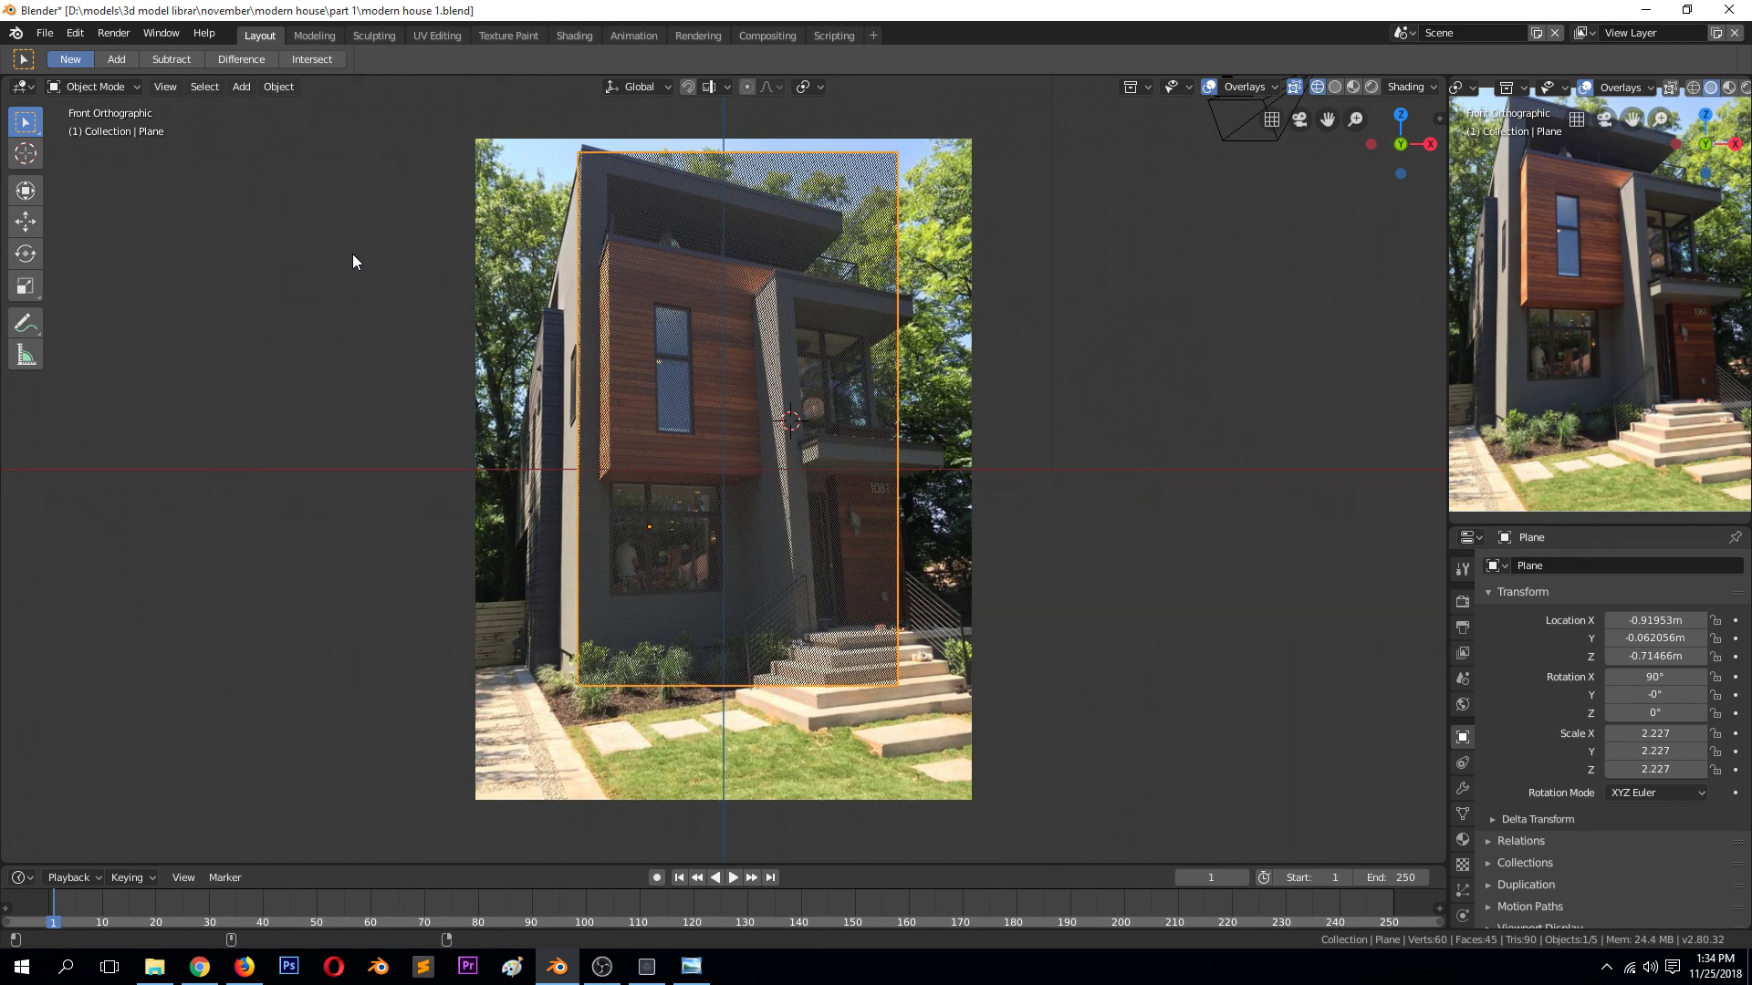
Open the Windows %temp% folder and look through it for the automatically saved Blender files
{"action": "key", "text": "super+r"}
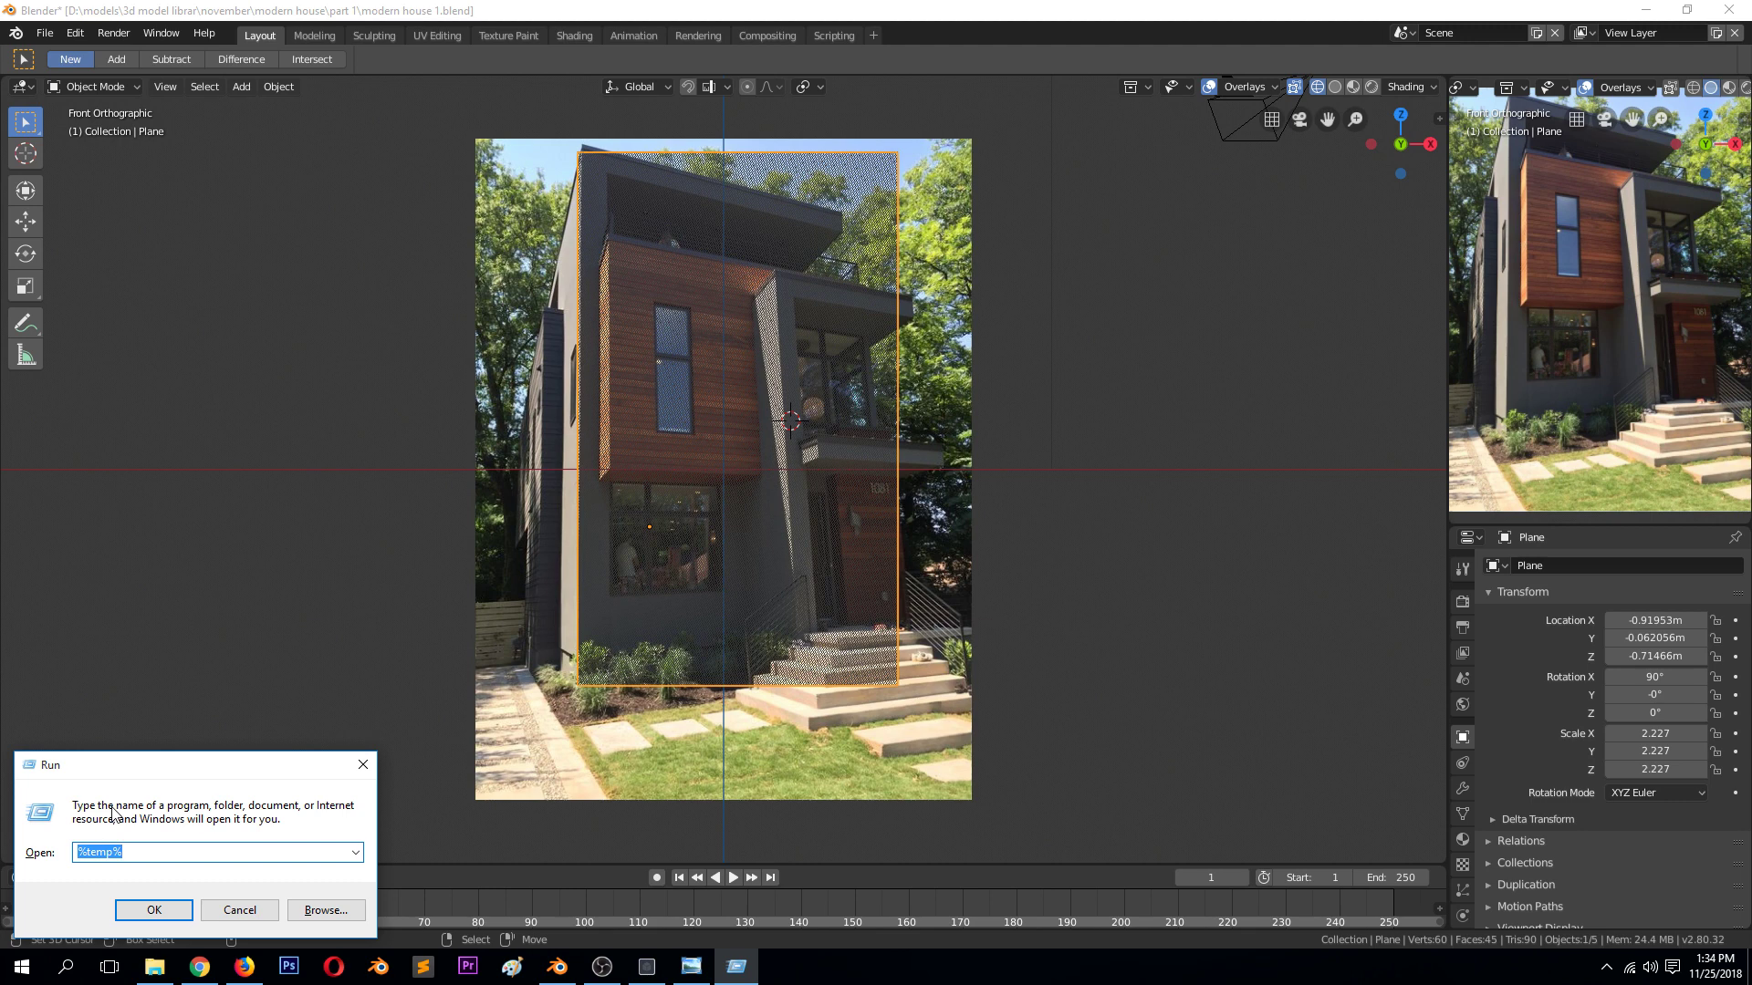
{"action": "left_click", "coordinate": [154, 910]}
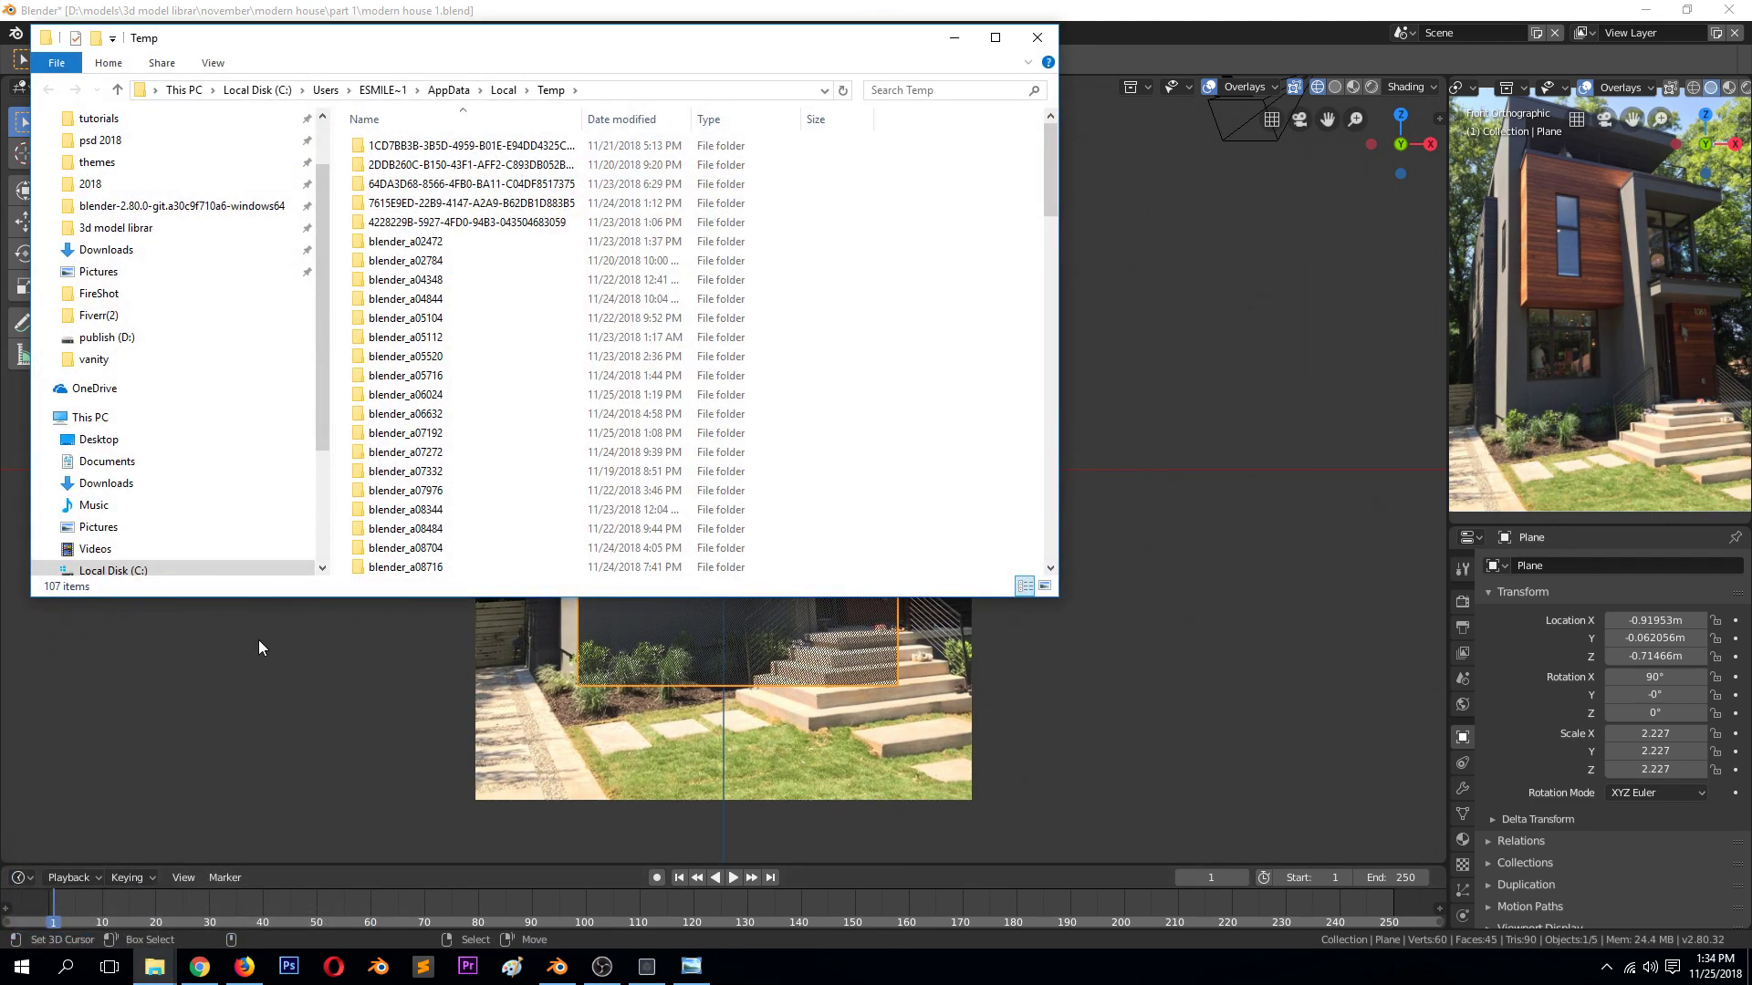
{"action": "scroll", "coordinate": [410, 333], "scroll_direction": "down", "scroll_amount": 12}
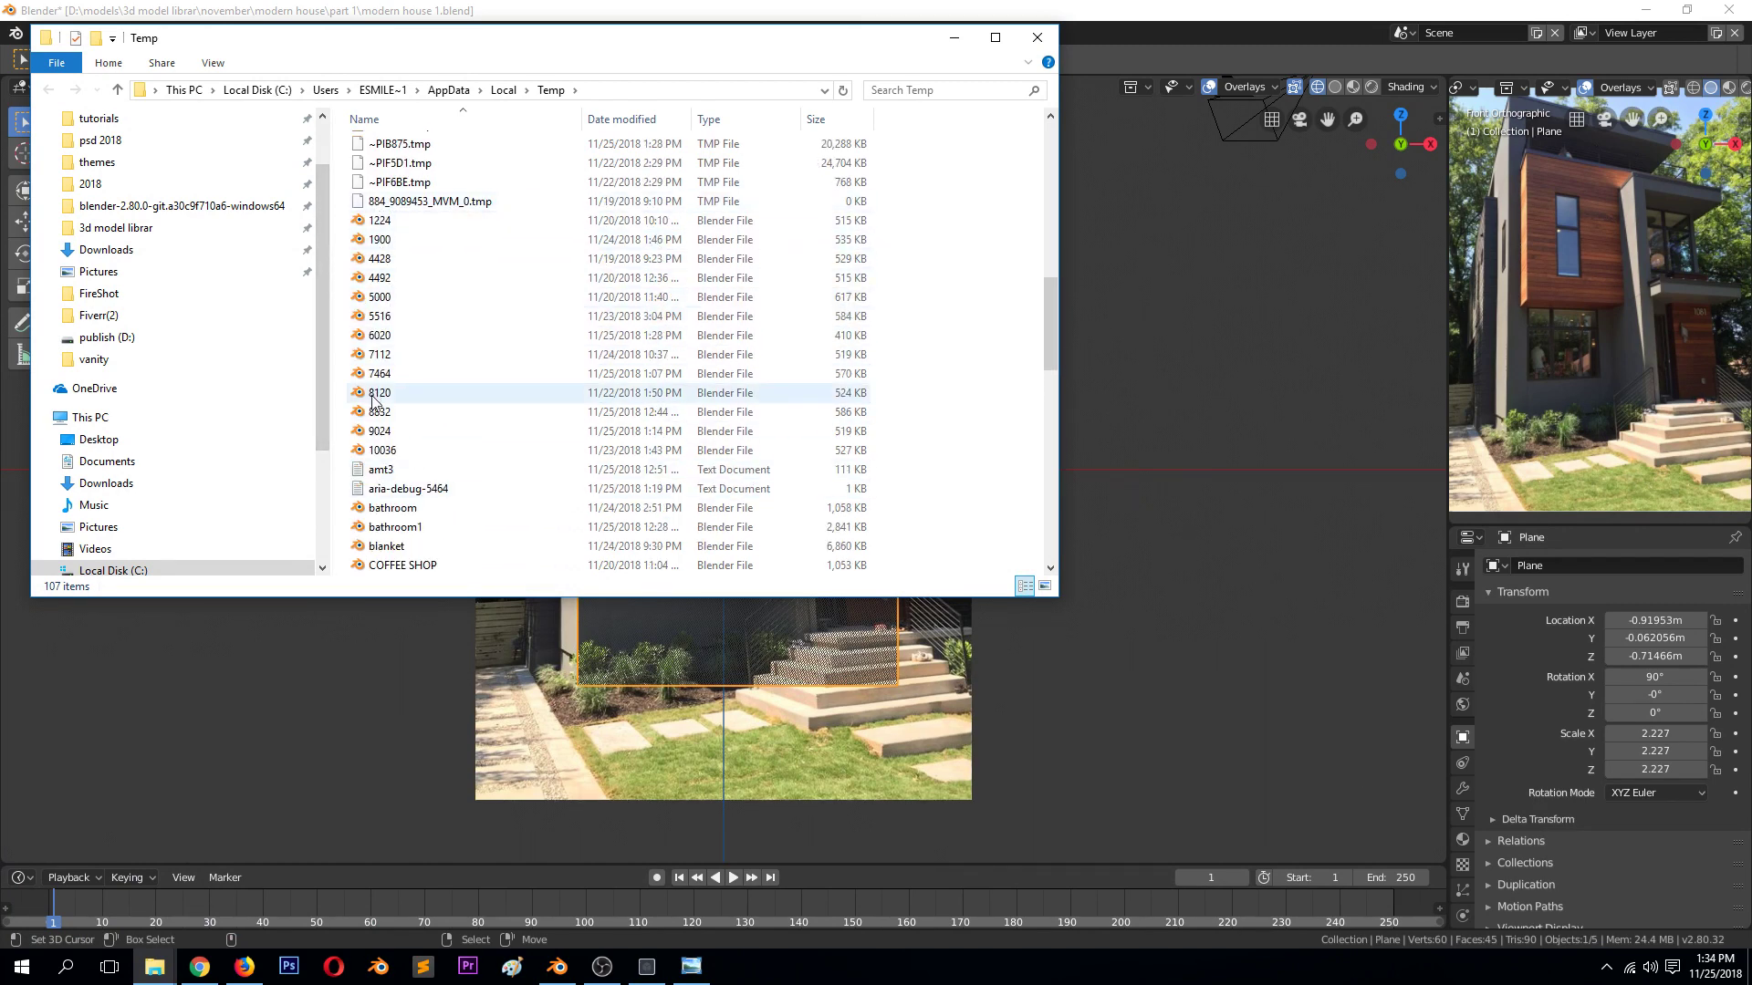
{"action": "scroll", "coordinate": [374, 392], "scroll_direction": "down", "scroll_amount": 9}
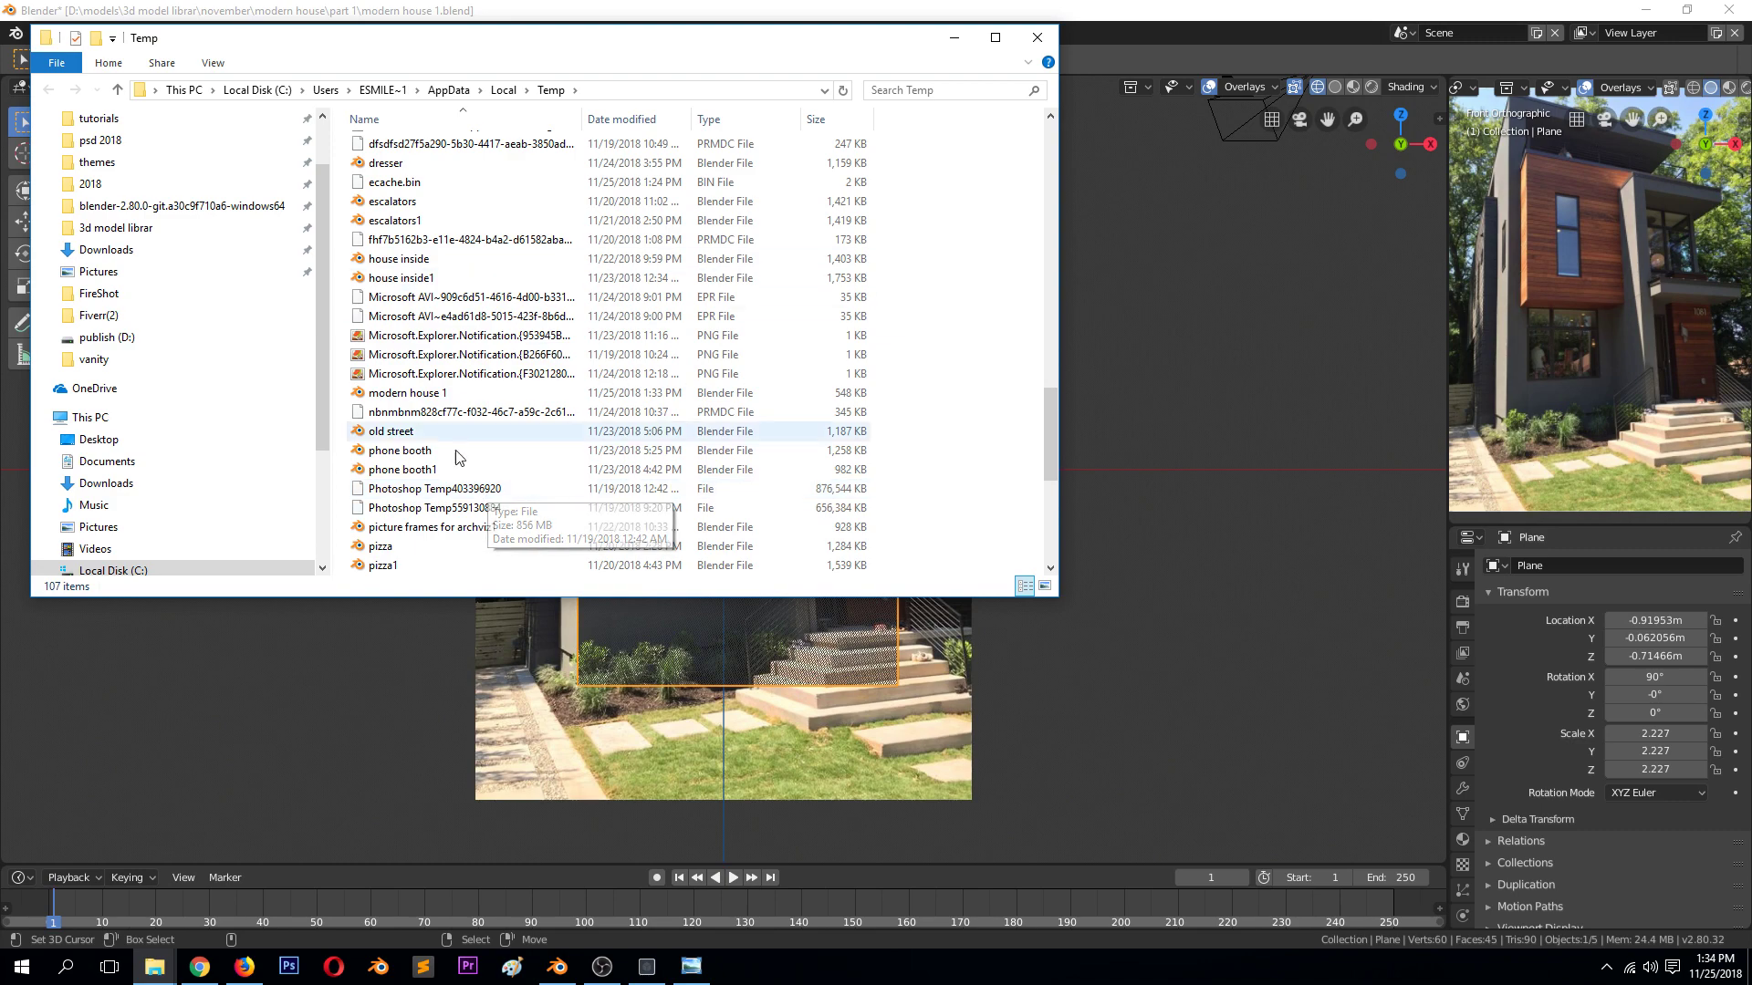
Try to open phone booth1 directly from the Temp folder
{"action": "double_click", "coordinate": [504, 470]}
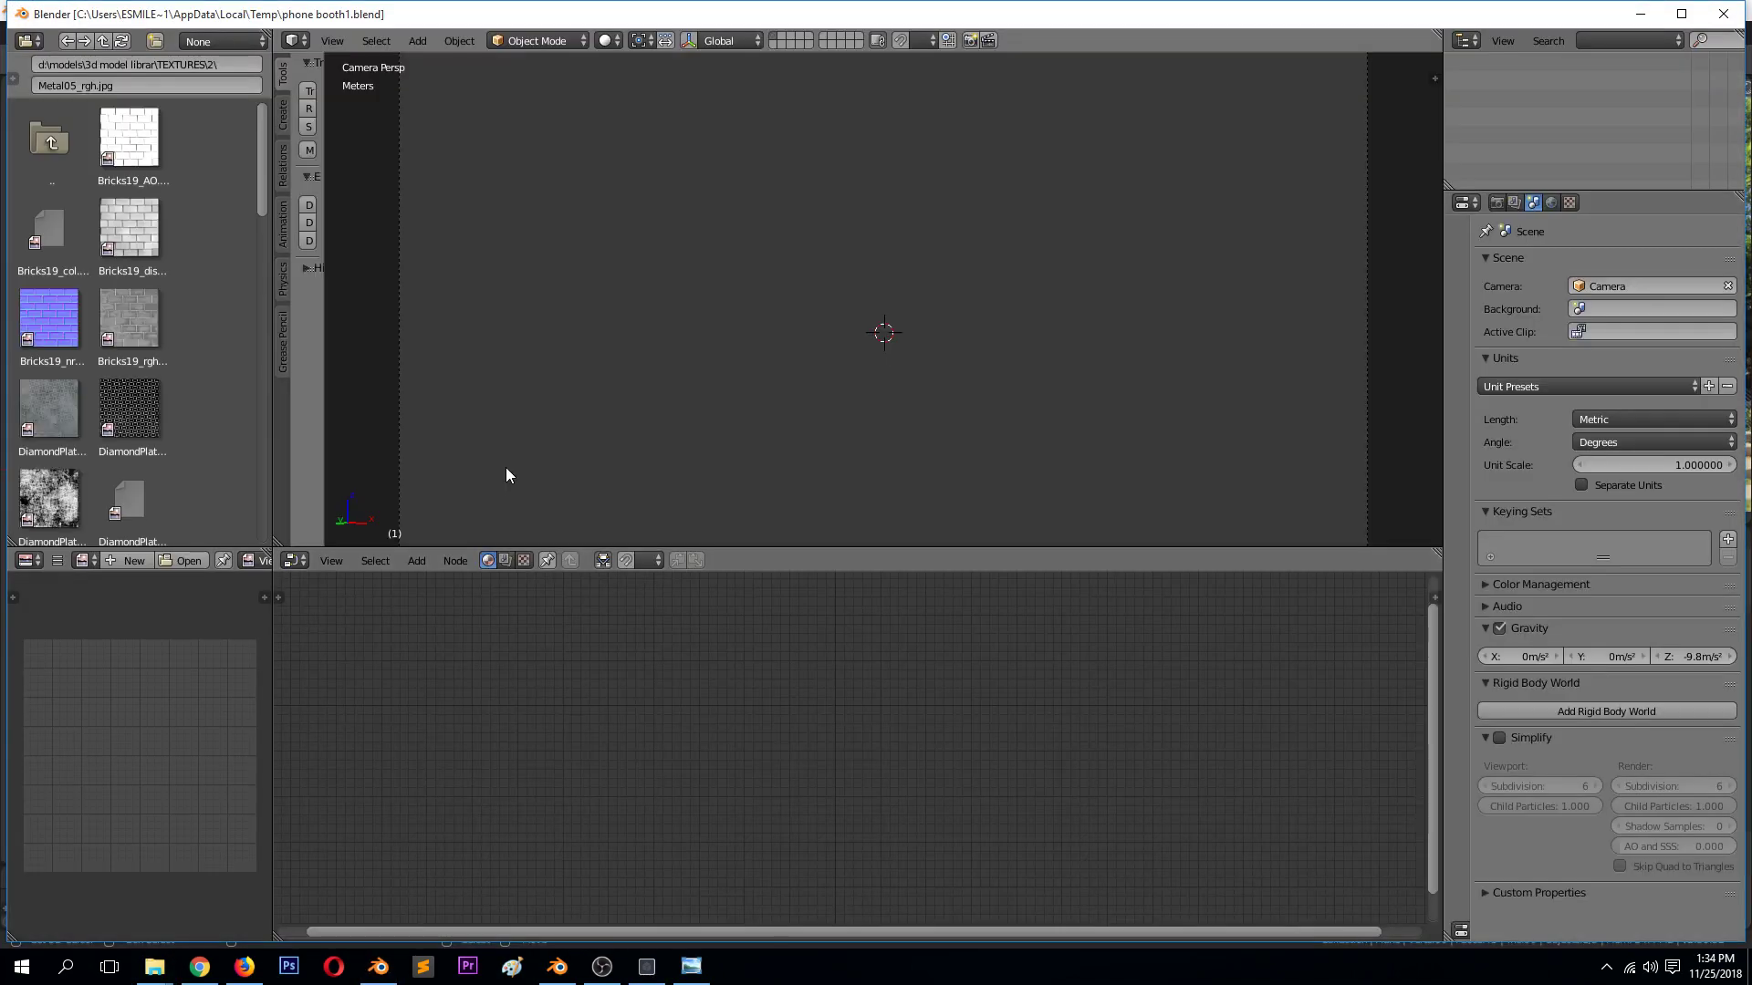
{"action": "middle_click_drag", "start_coordinate": [586, 357], "coordinate": [665, 304]}
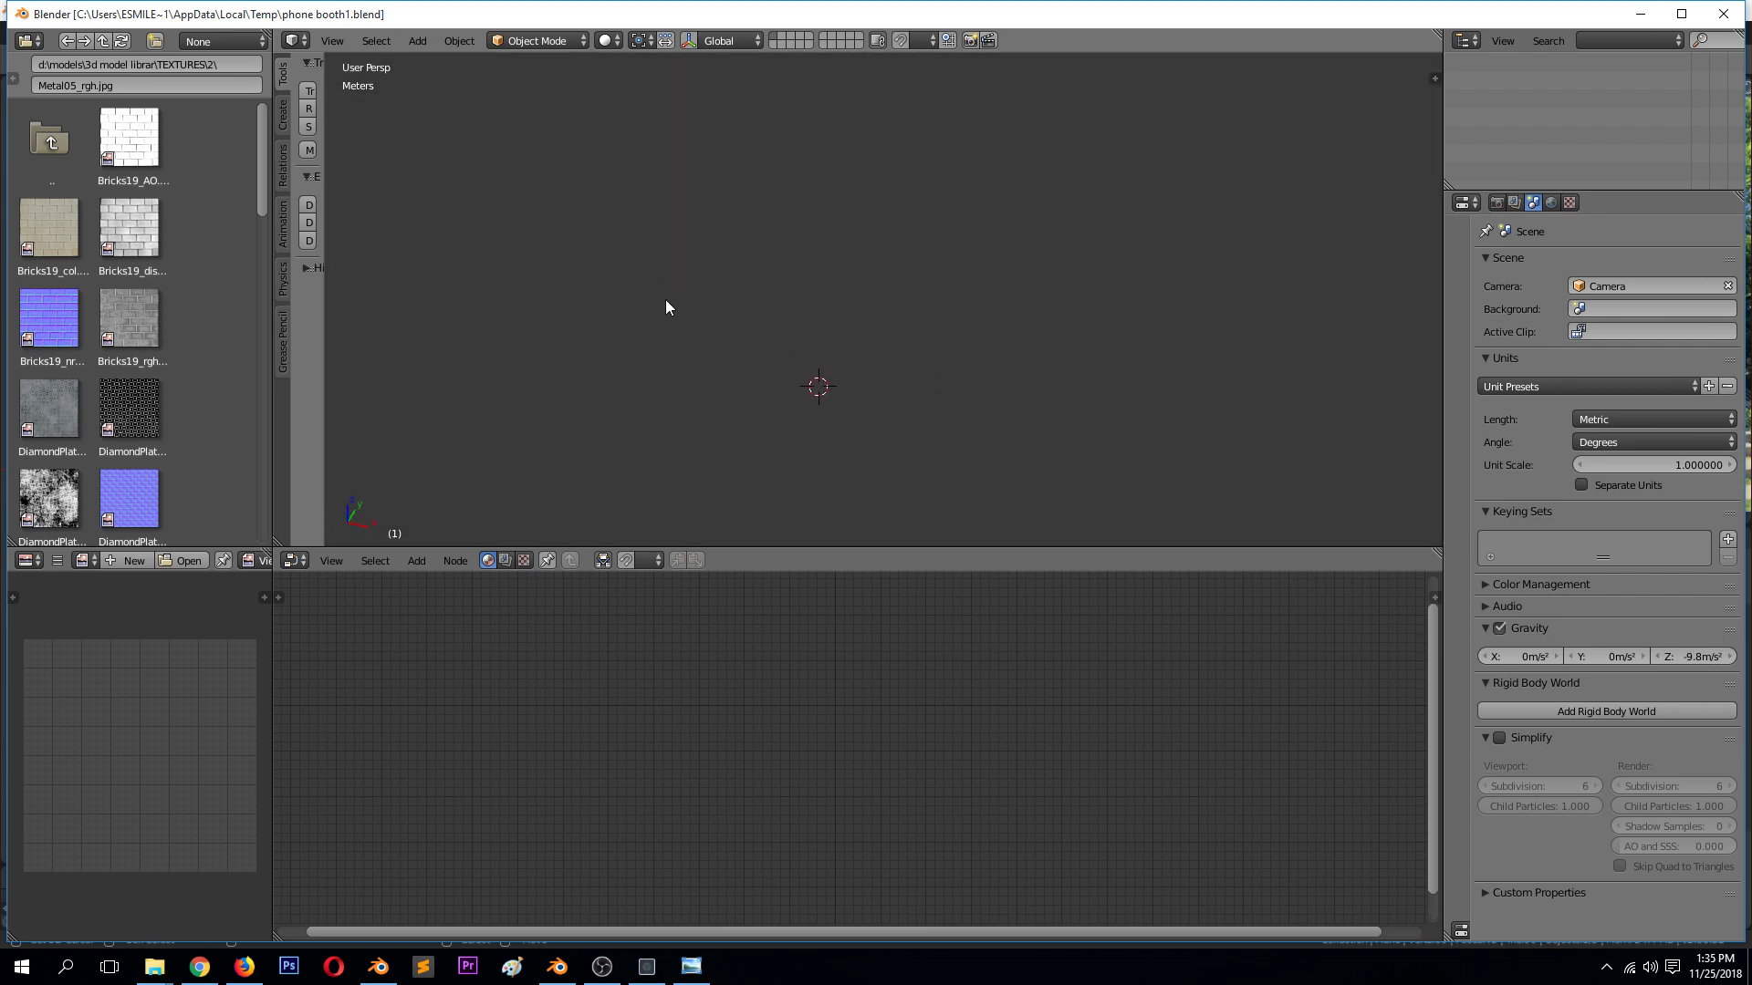
{"action": "left_click", "coordinate": [1724, 14]}
{"action": "scroll", "coordinate": [466, 532], "scroll_direction": "down", "scroll_amount": 5}
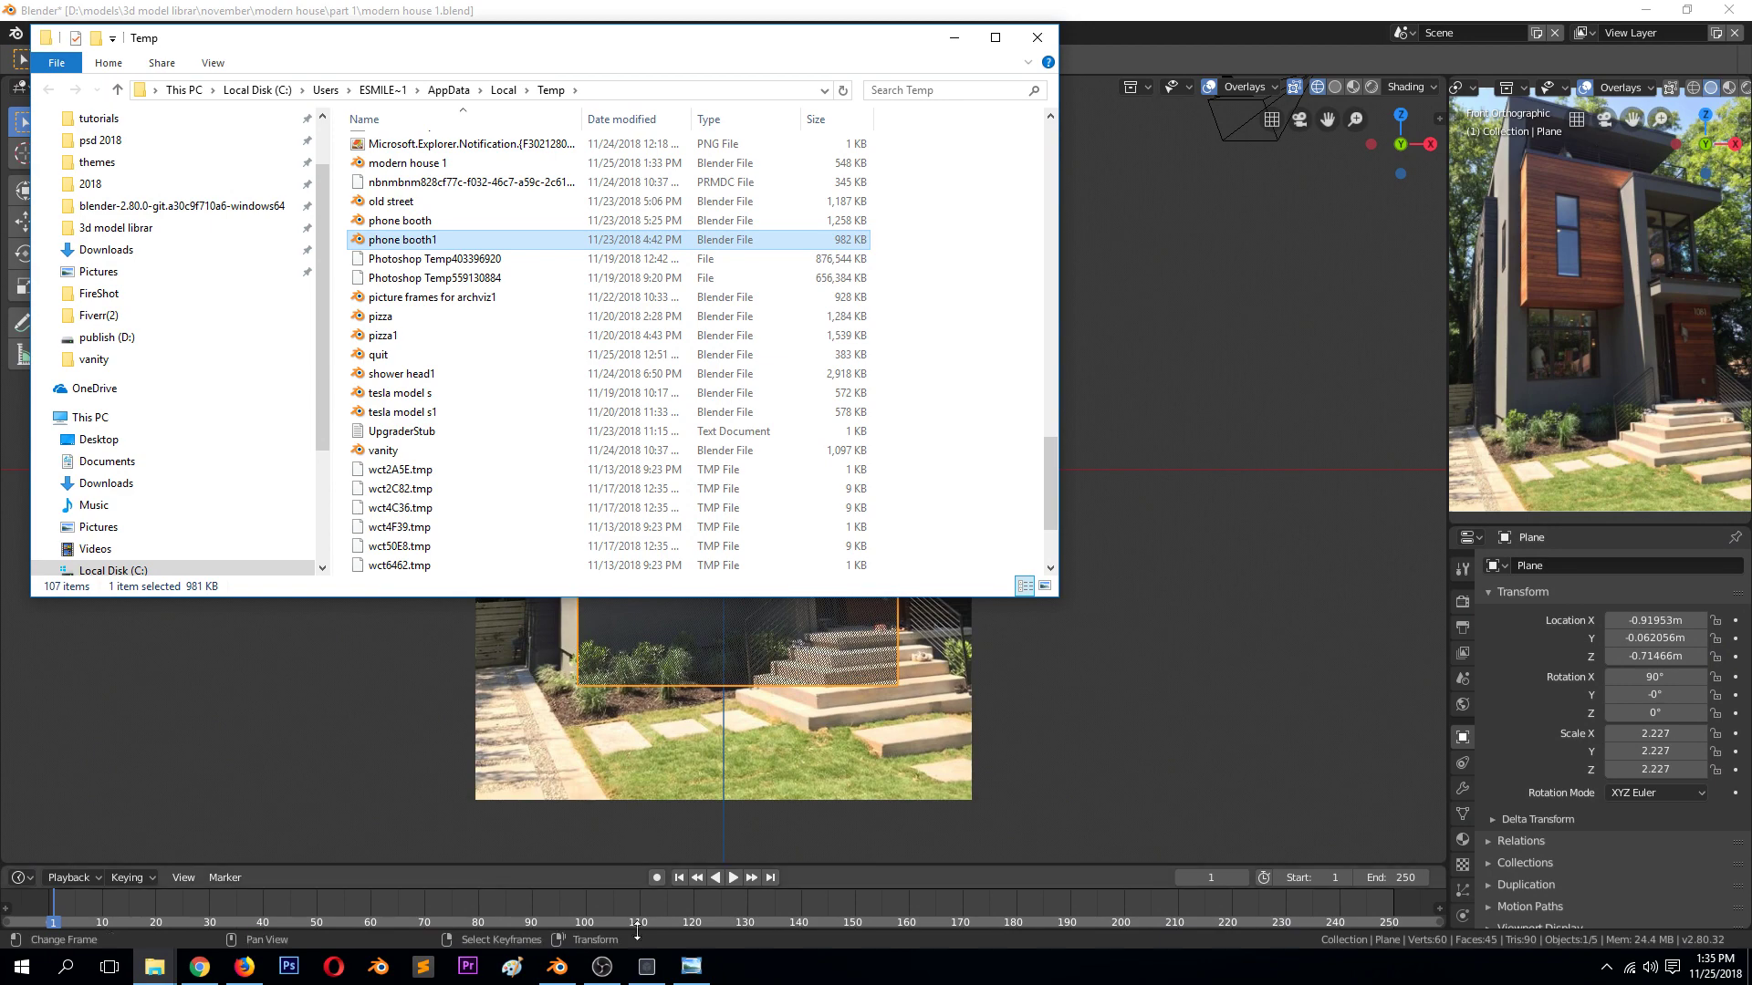
Start a second Blender 2.80 window and open phone booth1.blend from the Temp folder in it
{"action": "right_click", "coordinate": [560, 964]}
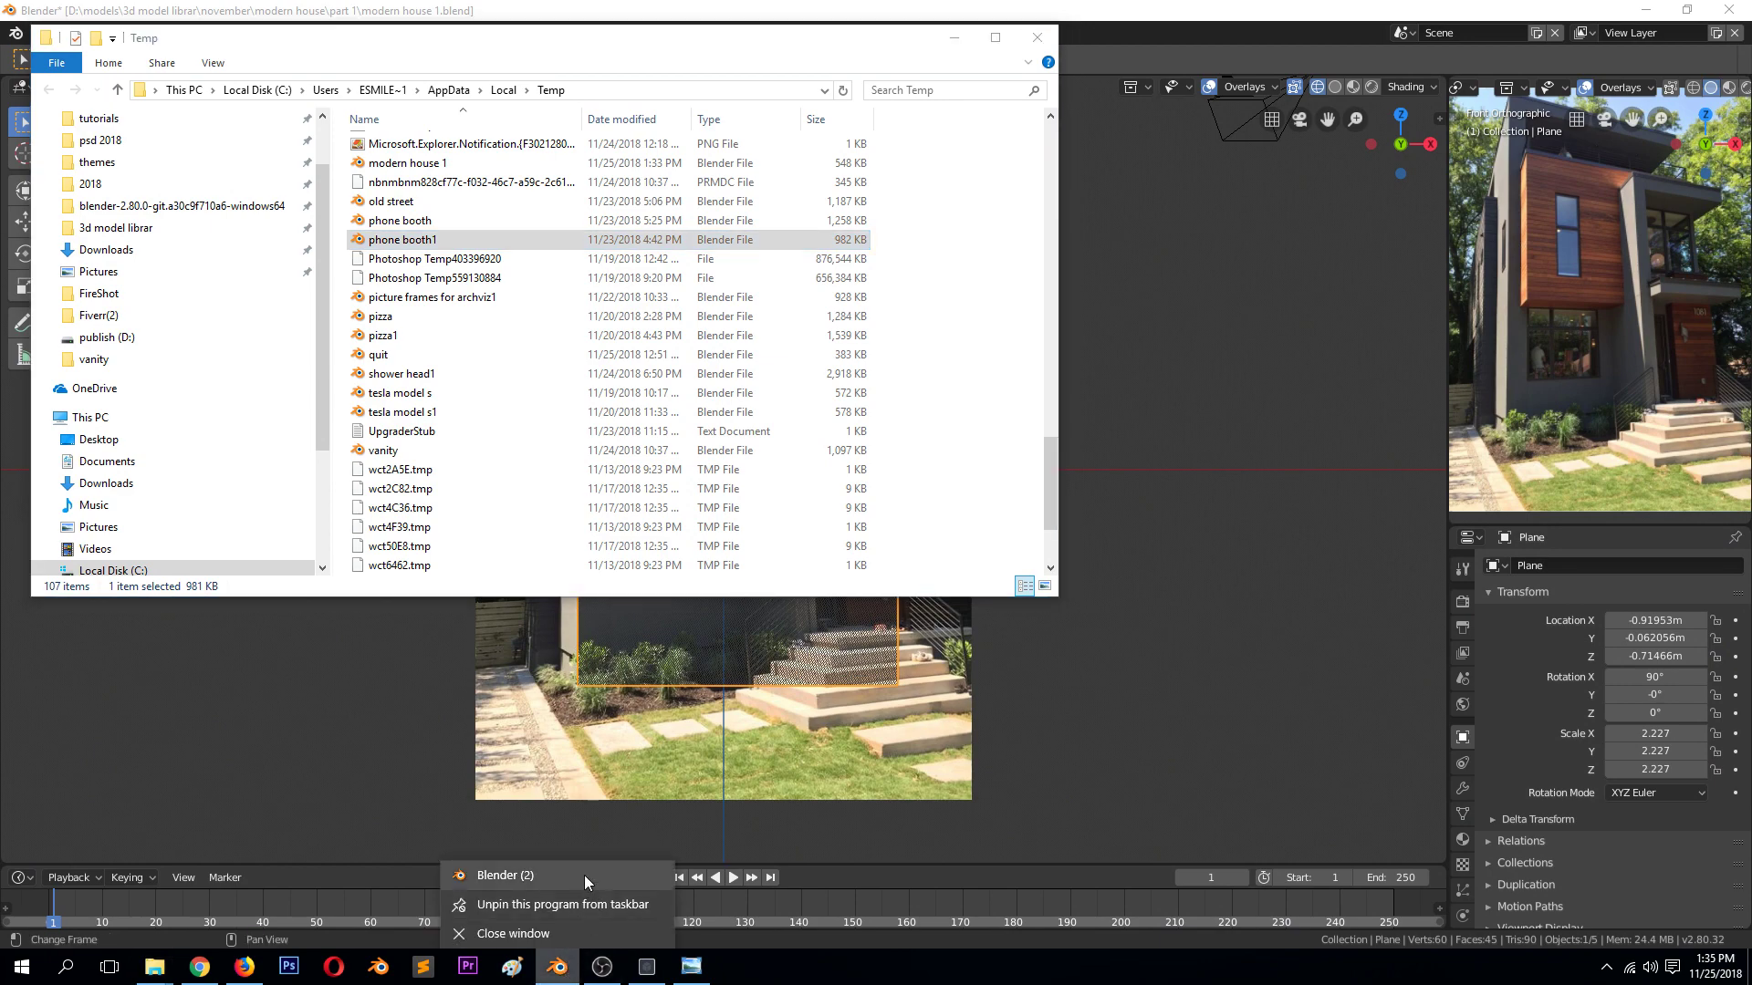
{"action": "left_click", "coordinate": [584, 874]}
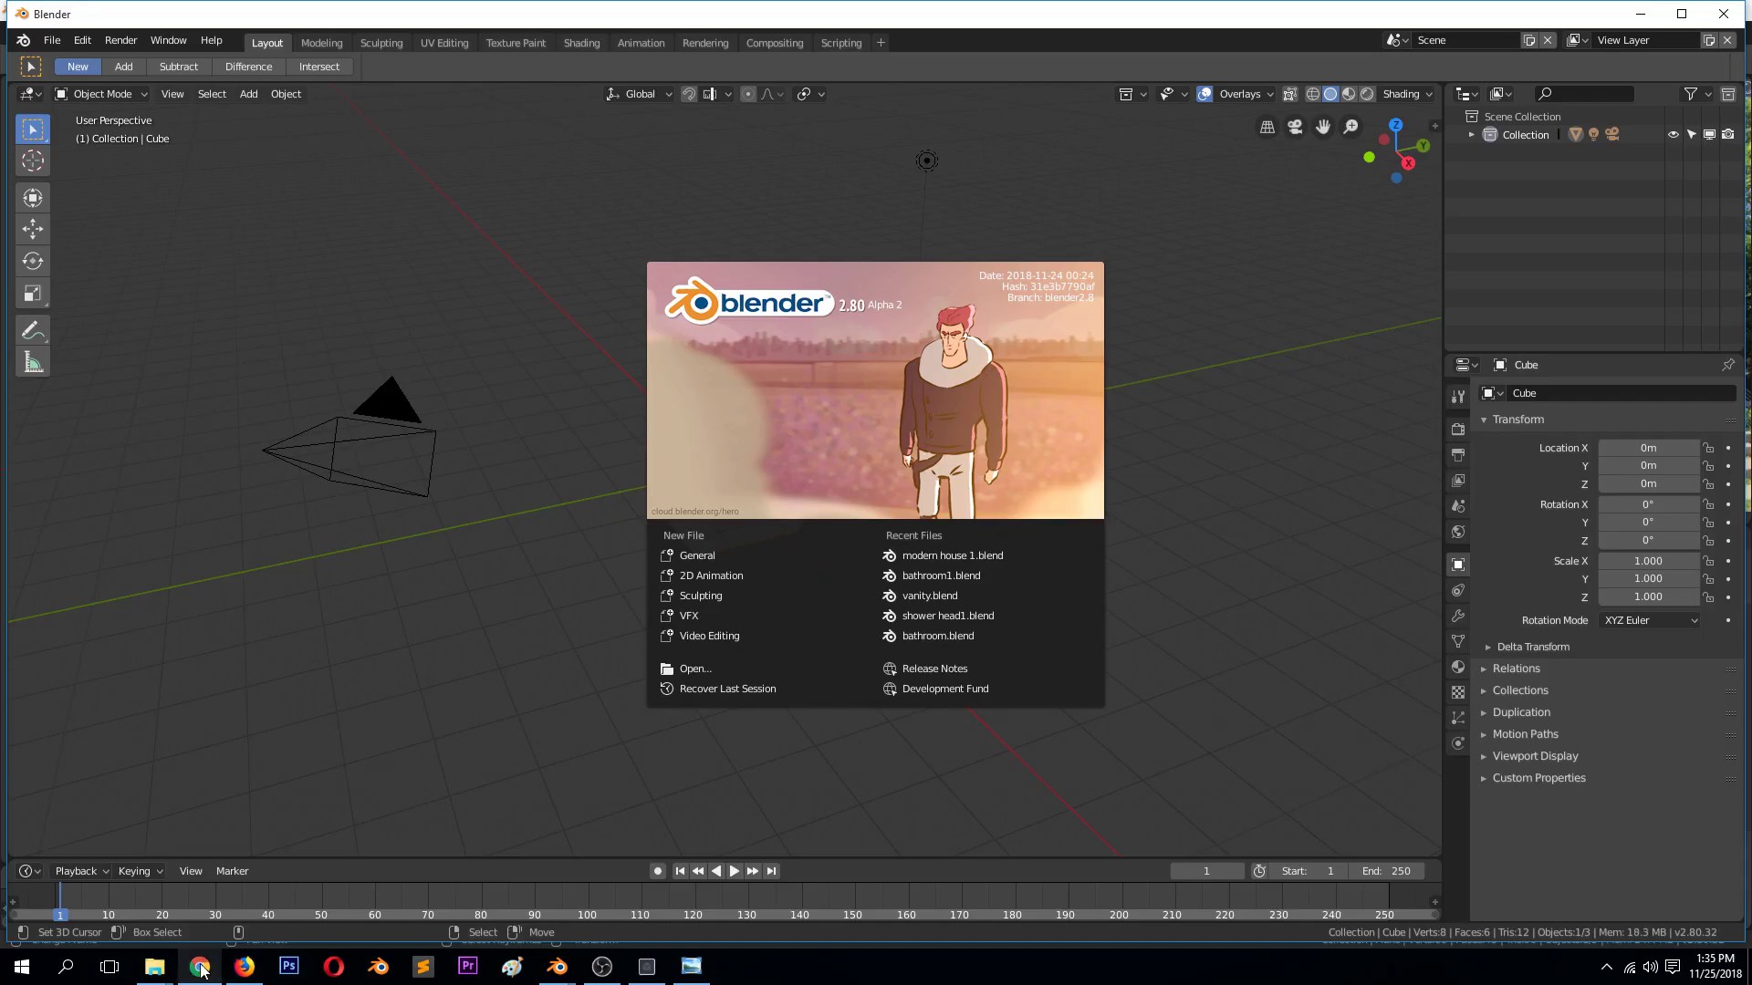
{"action": "mouse_move", "coordinate": [154, 966]}
{"action": "left_click", "coordinate": [261, 848]}
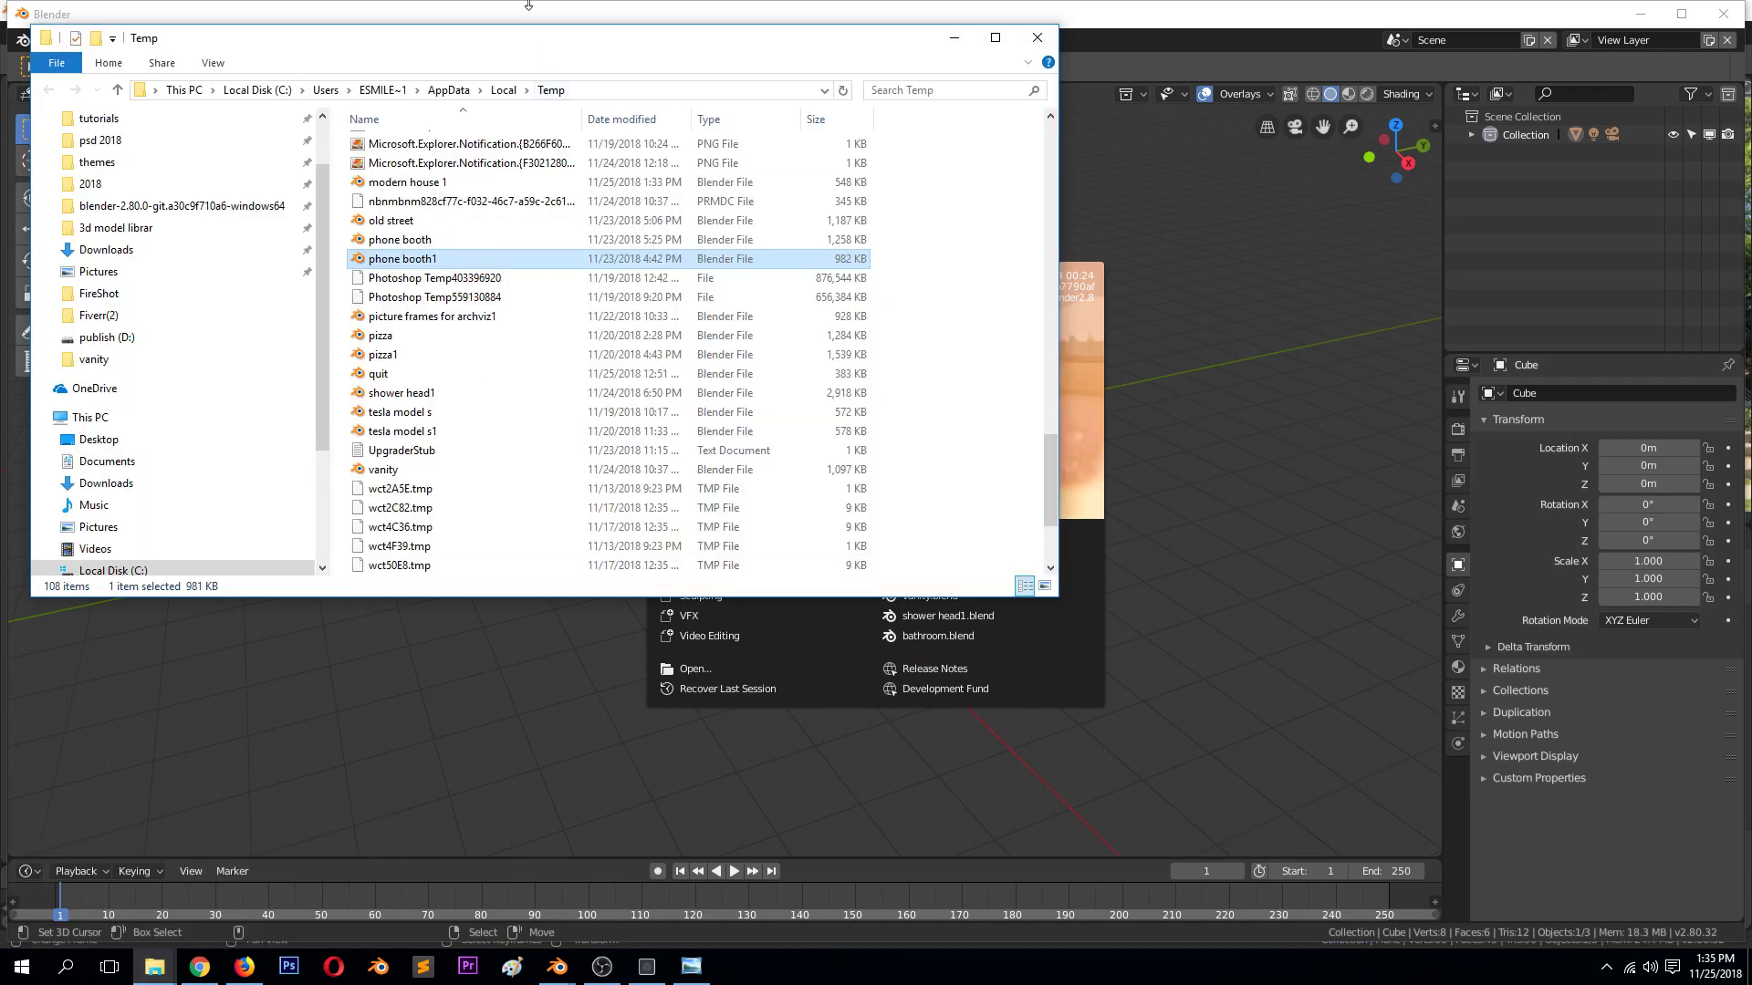
{"action": "left_click_drag", "start_coordinate": [384, 38], "coordinate": [727, 82]}
{"action": "left_click_drag", "start_coordinate": [733, 310], "coordinate": [183, 331]}
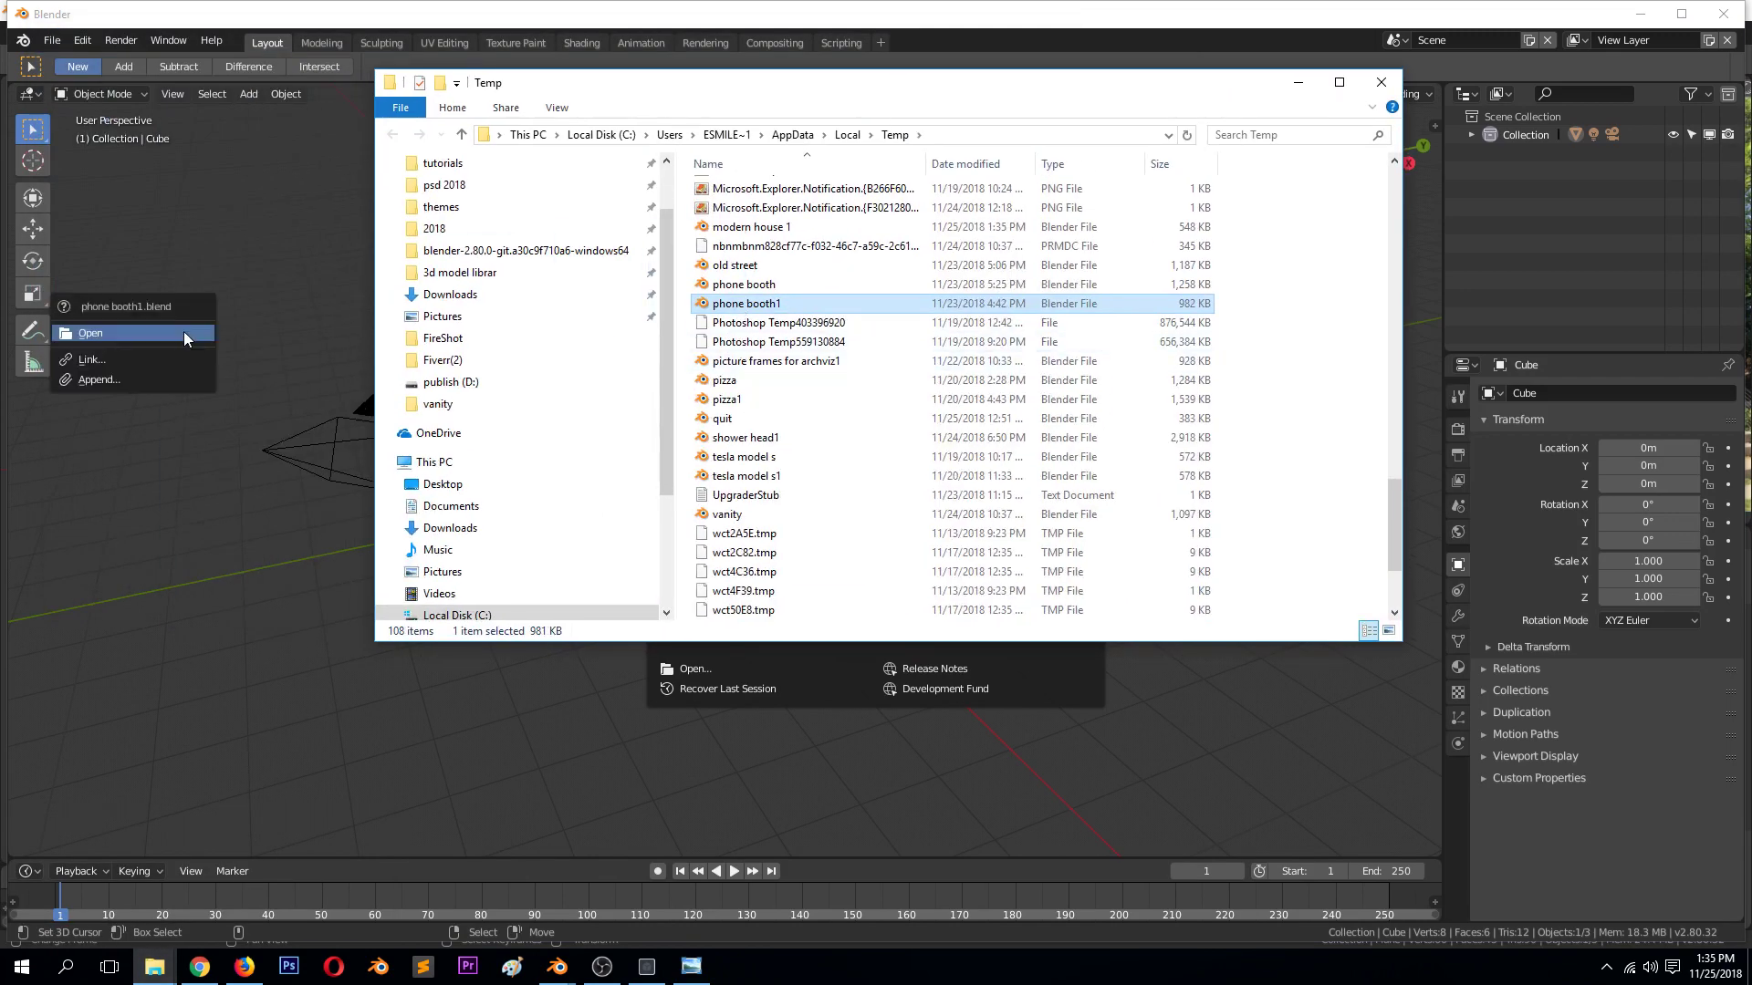
{"action": "left_click", "coordinate": [183, 331]}
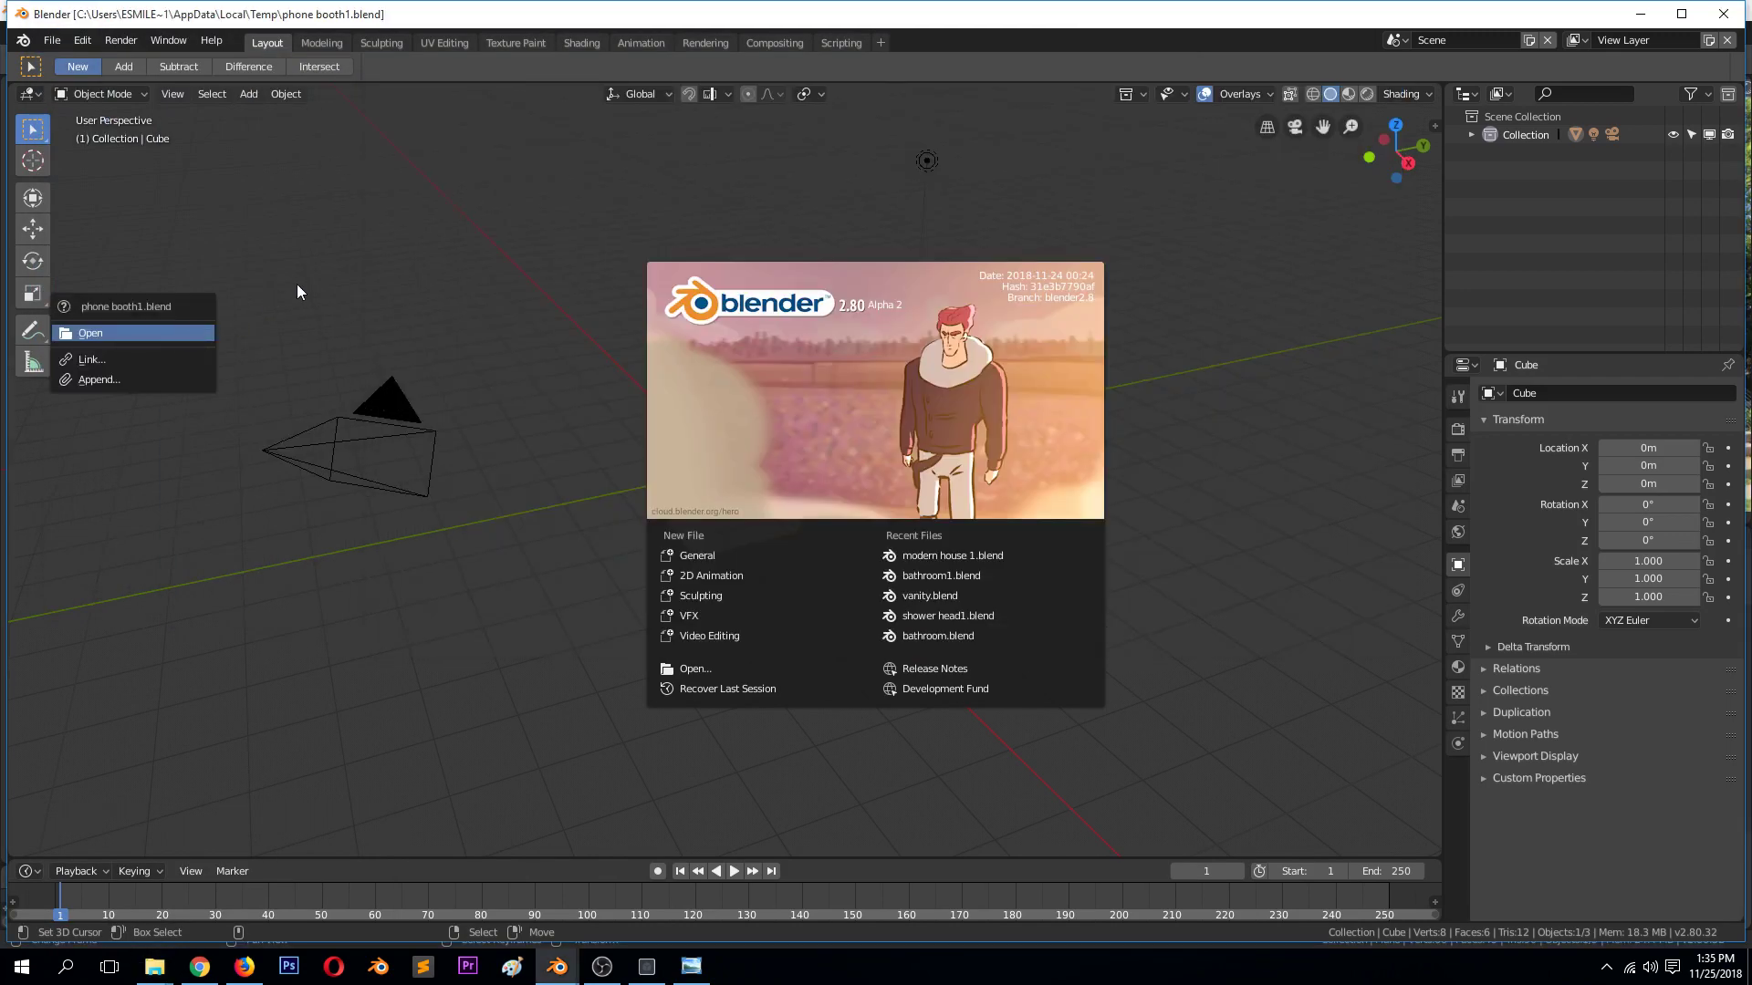
{"action": "left_click", "coordinate": [178, 327]}
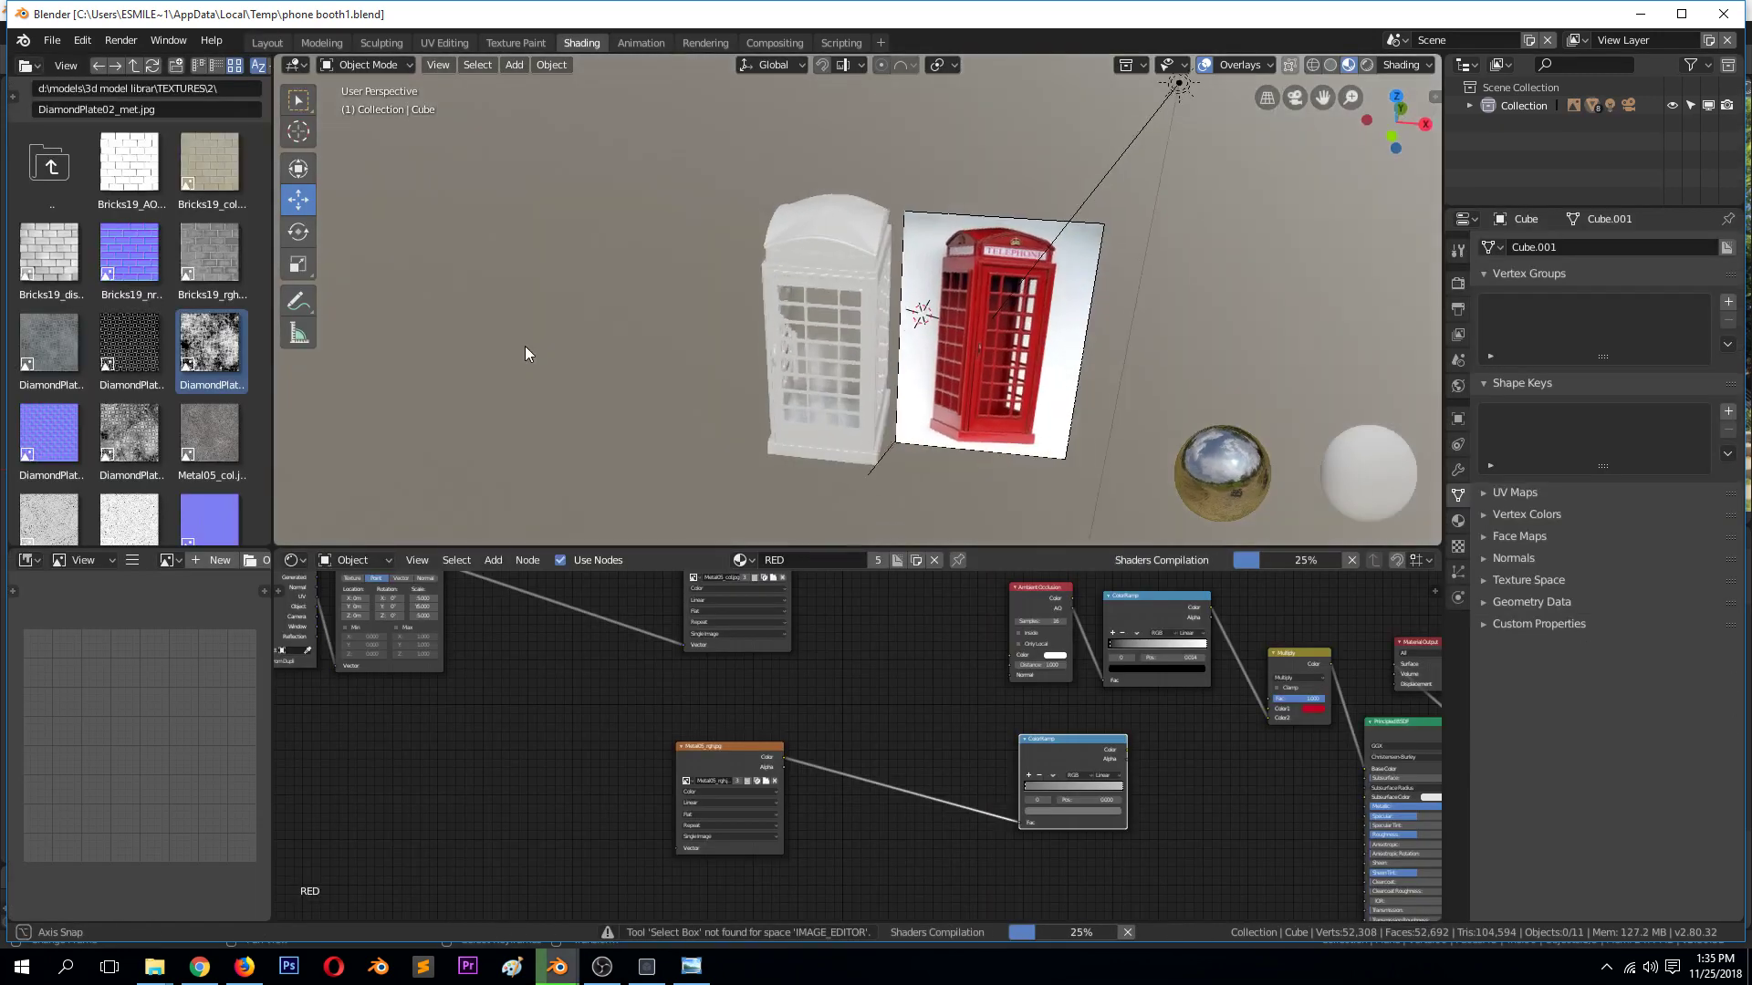
{"action": "middle_click_drag", "start_coordinate": [524, 347], "coordinate": [500, 330]}
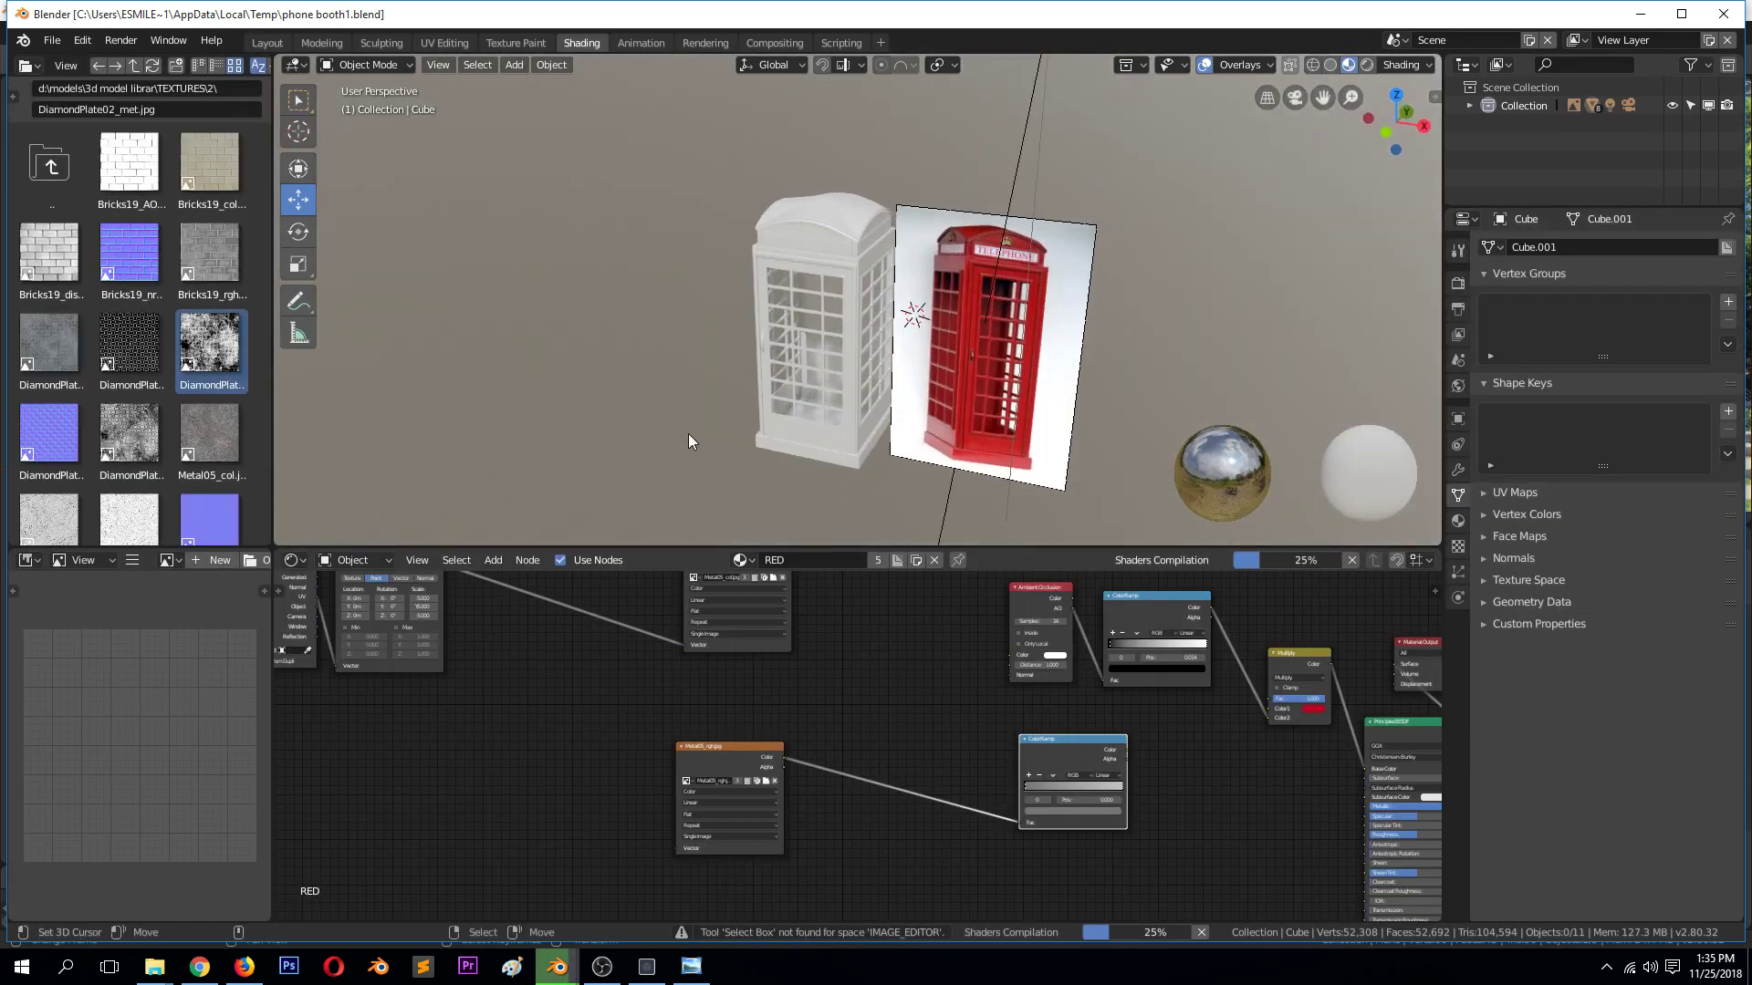
Open the numbered backup file 4492 from the Temp folder in the second Blender window, inspect its scene and close that window
{"action": "mouse_move", "coordinate": [145, 969]}
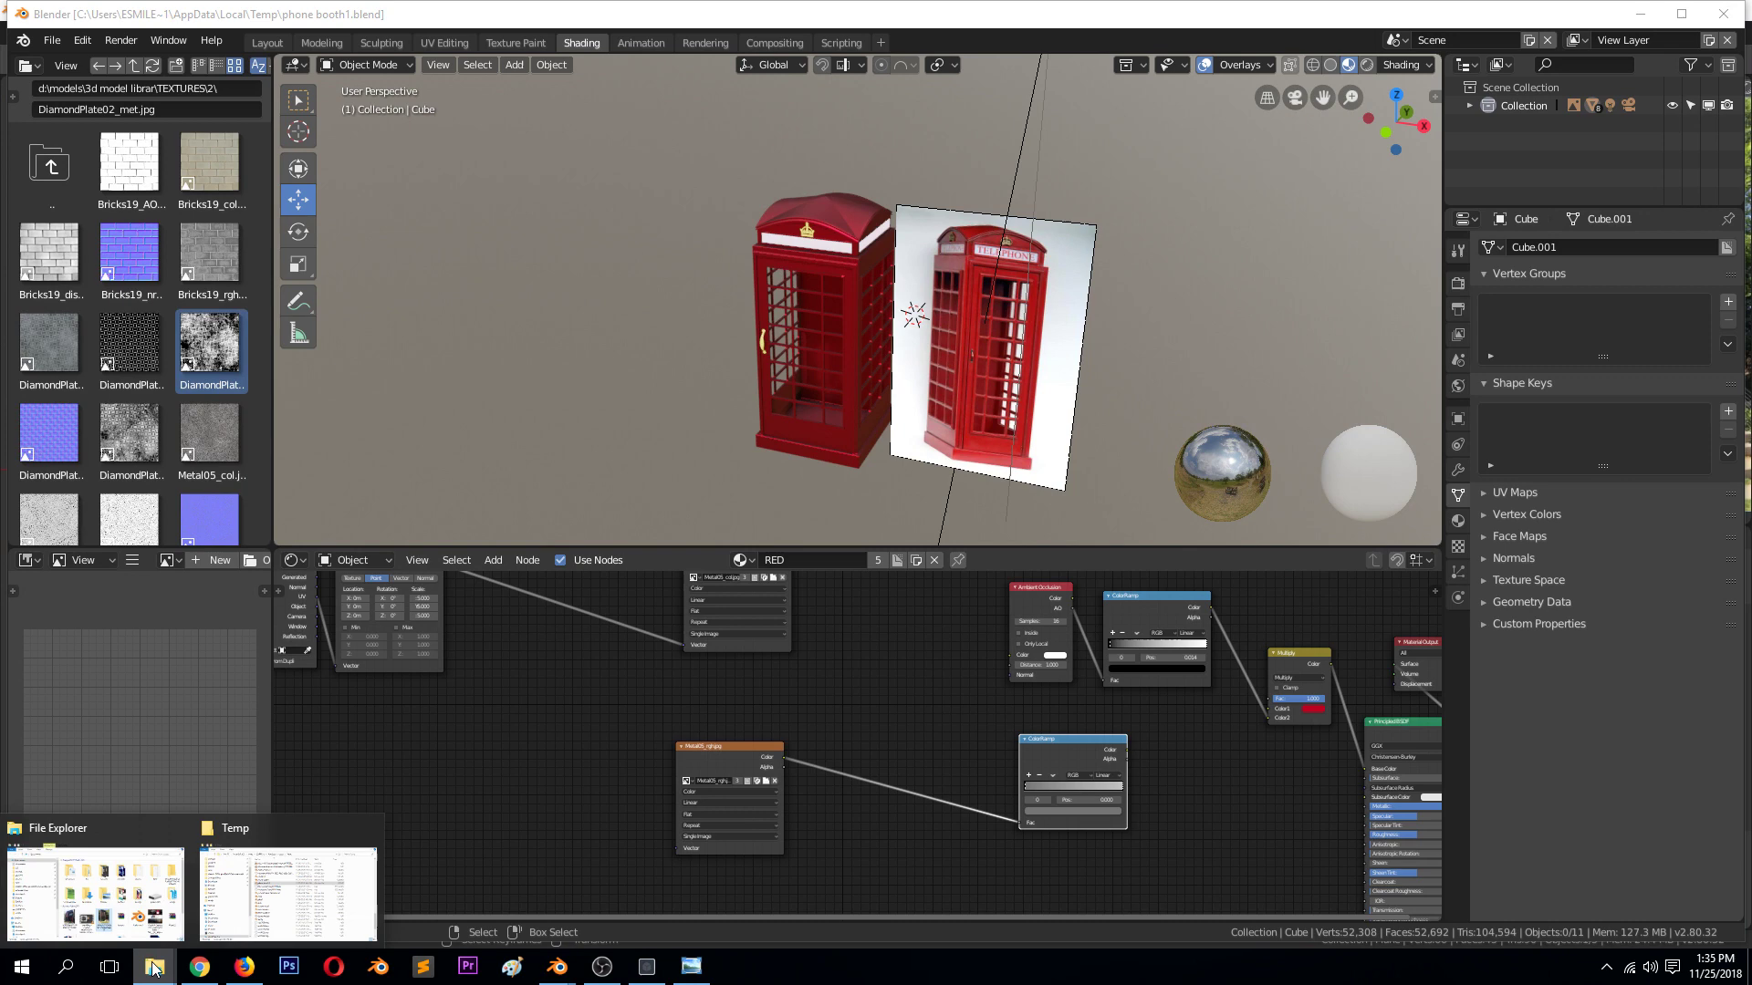
{"action": "left_click", "coordinate": [260, 883]}
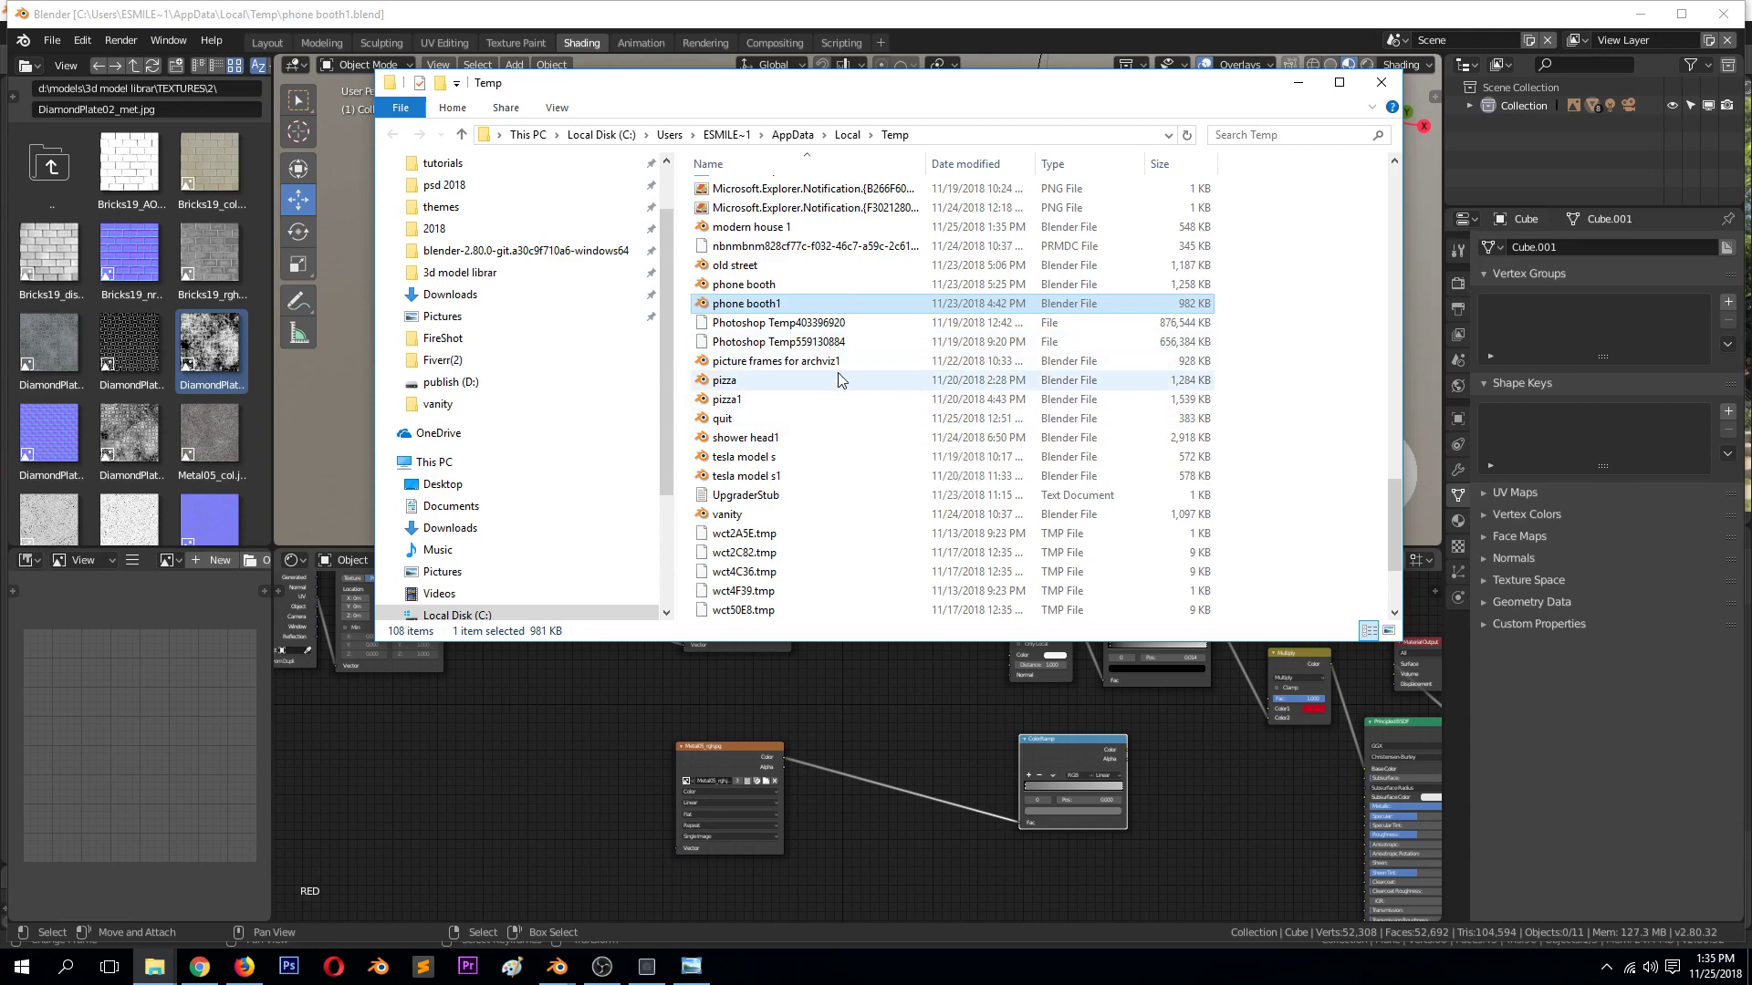
{"action": "scroll", "coordinate": [841, 378], "scroll_direction": "up", "scroll_amount": 6}
{"action": "scroll", "coordinate": [841, 377], "scroll_direction": "up", "scroll_amount": 9}
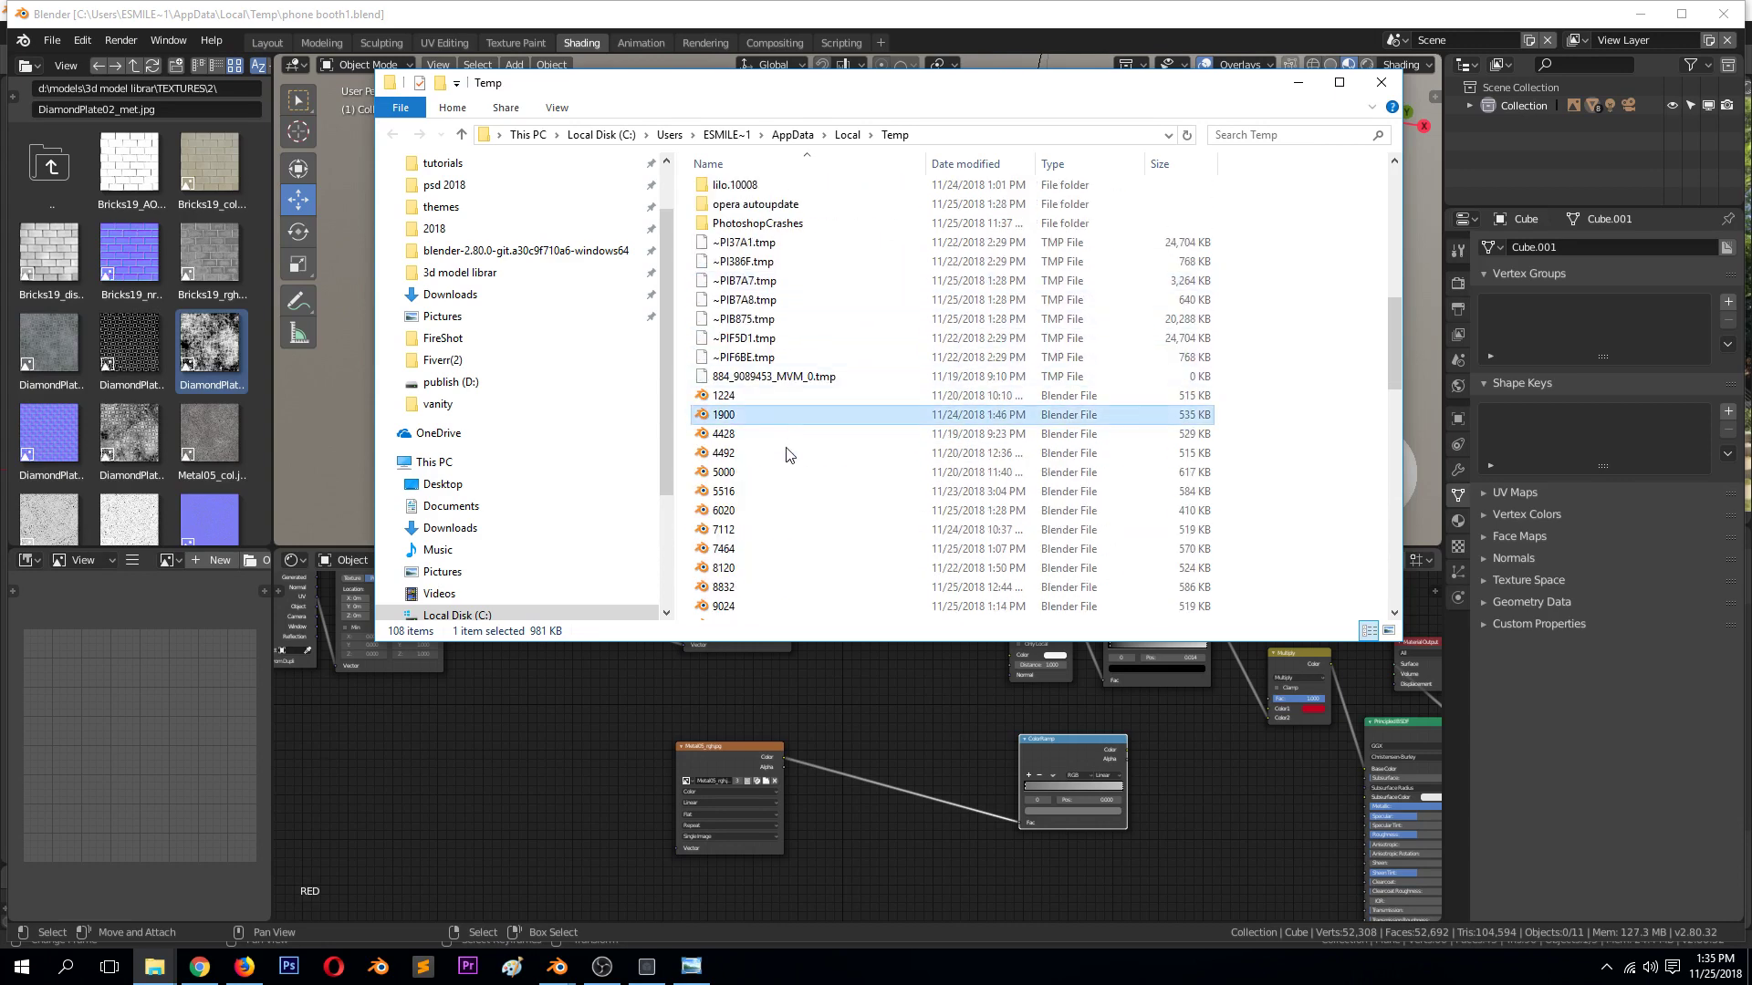
{"action": "left_click", "coordinate": [786, 453]}
{"action": "left_click_drag", "start_coordinate": [721, 454], "coordinate": [338, 365]}
{"action": "left_click", "coordinate": [337, 364]}
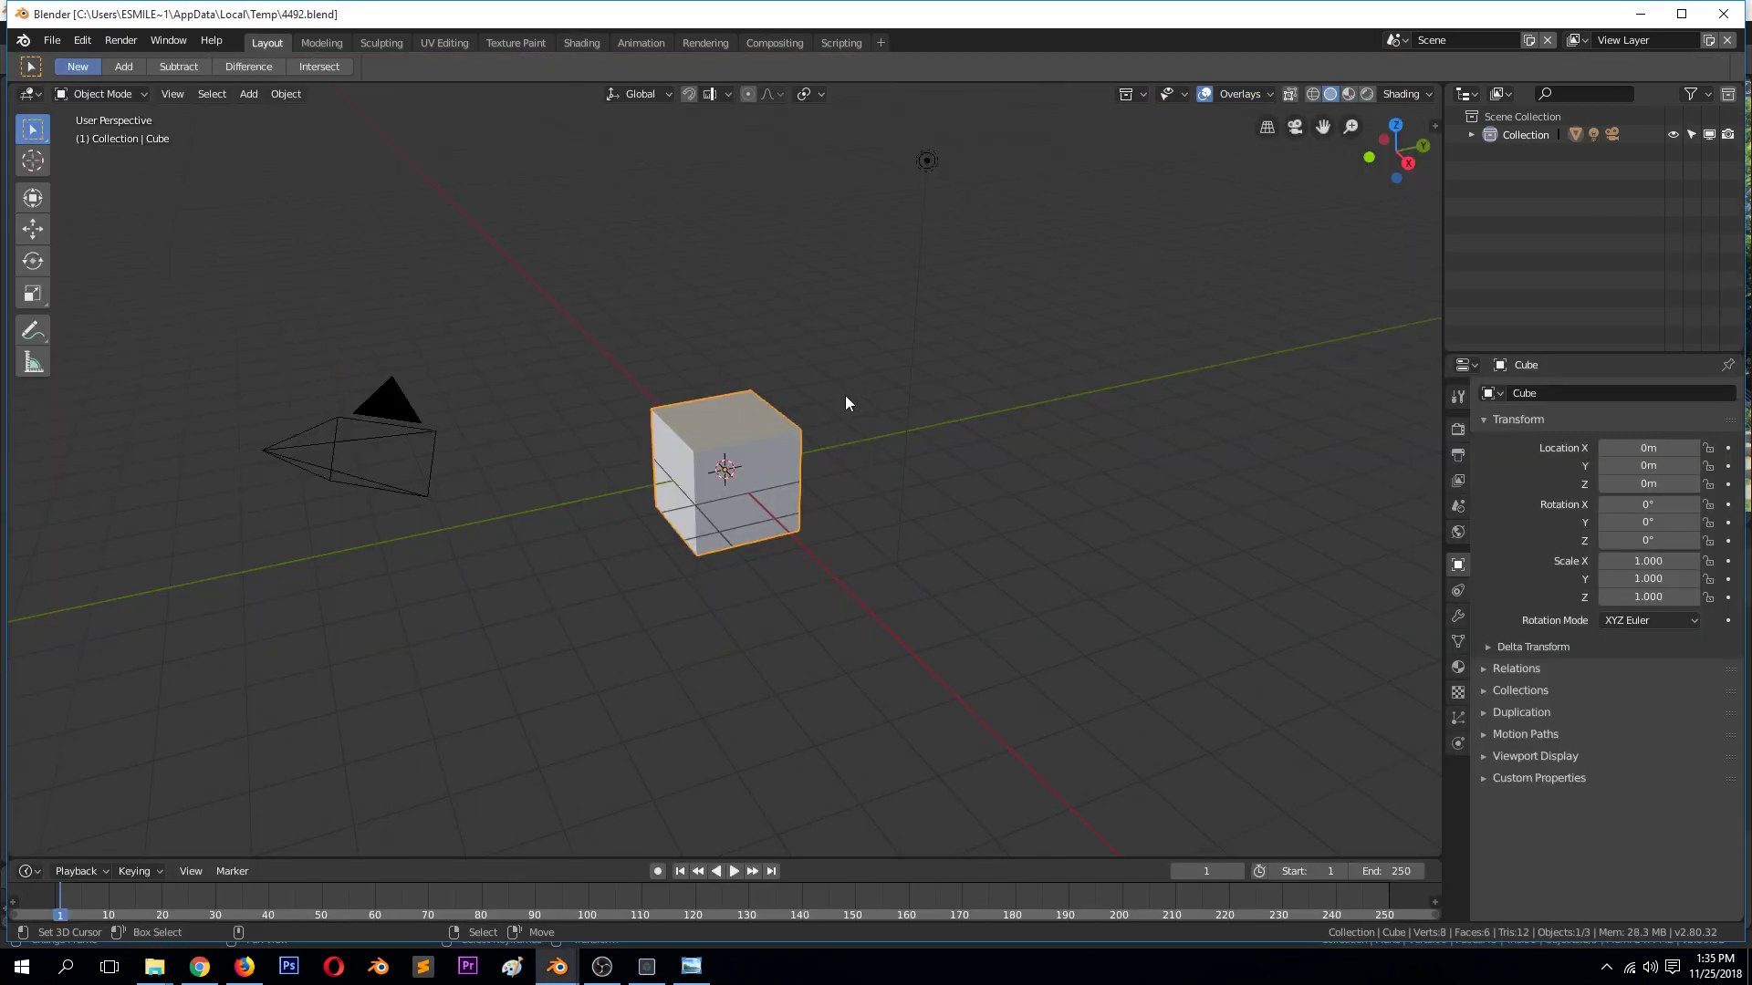
{"action": "middle_click_drag", "start_coordinate": [922, 365], "coordinate": [770, 474]}
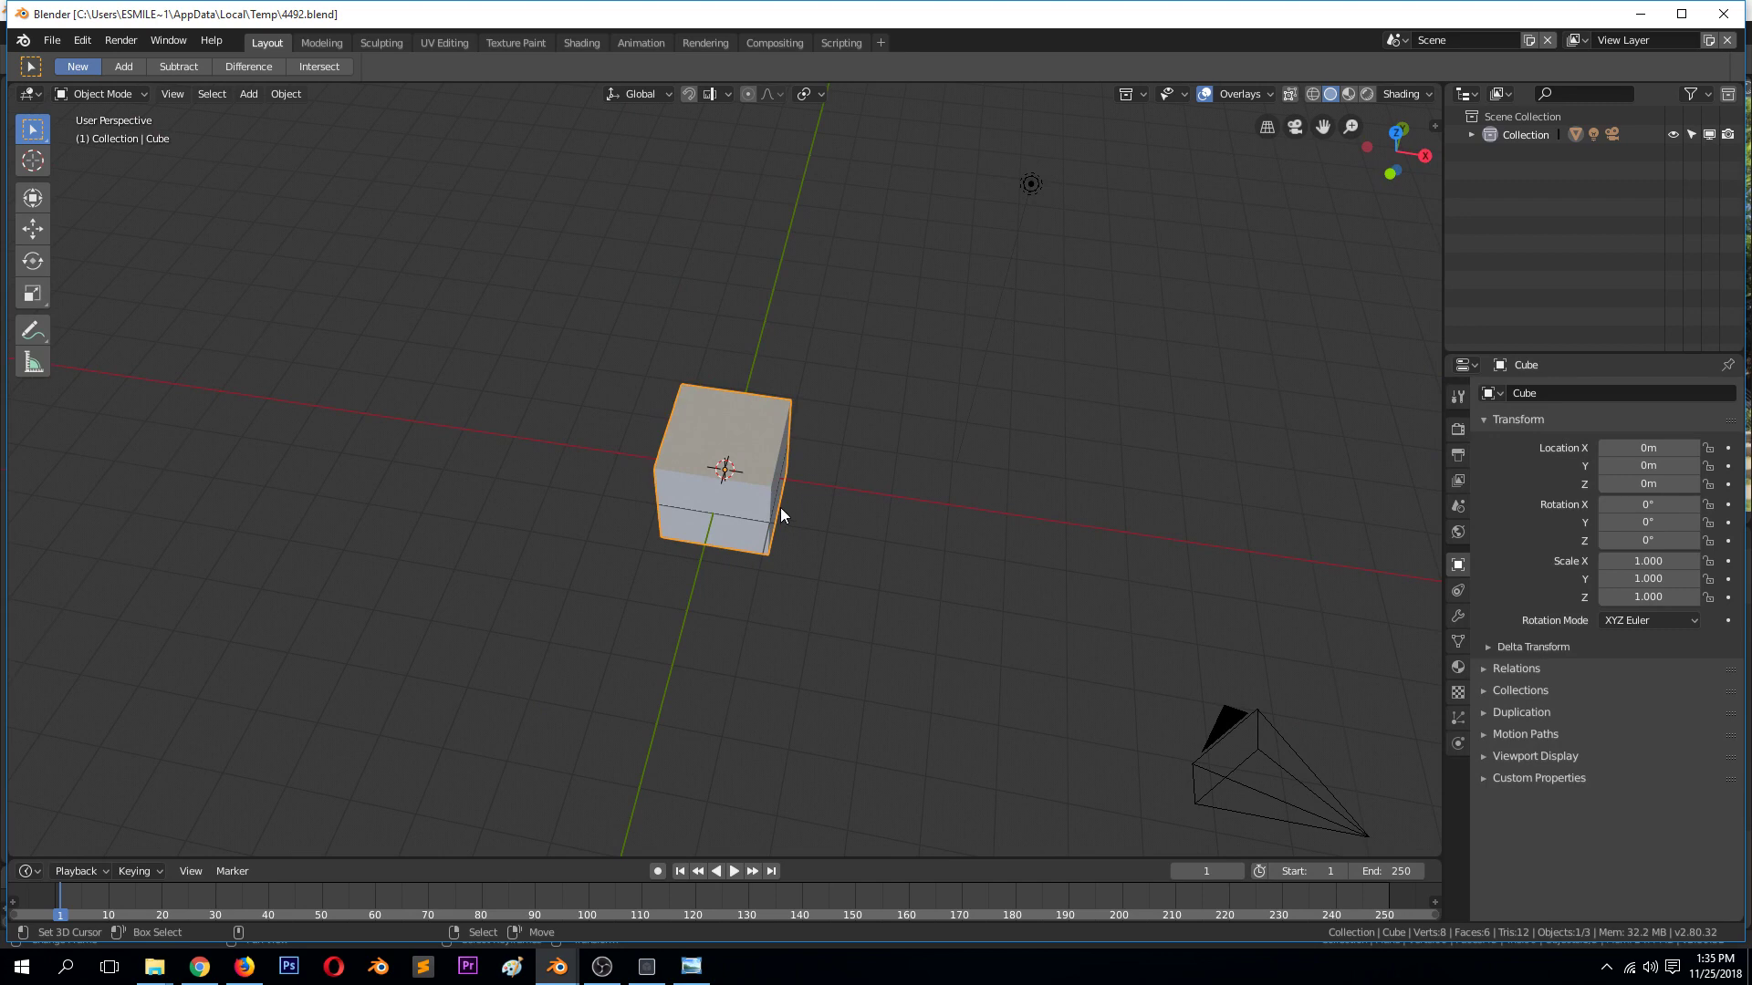
{"action": "left_click", "coordinate": [1722, 14]}
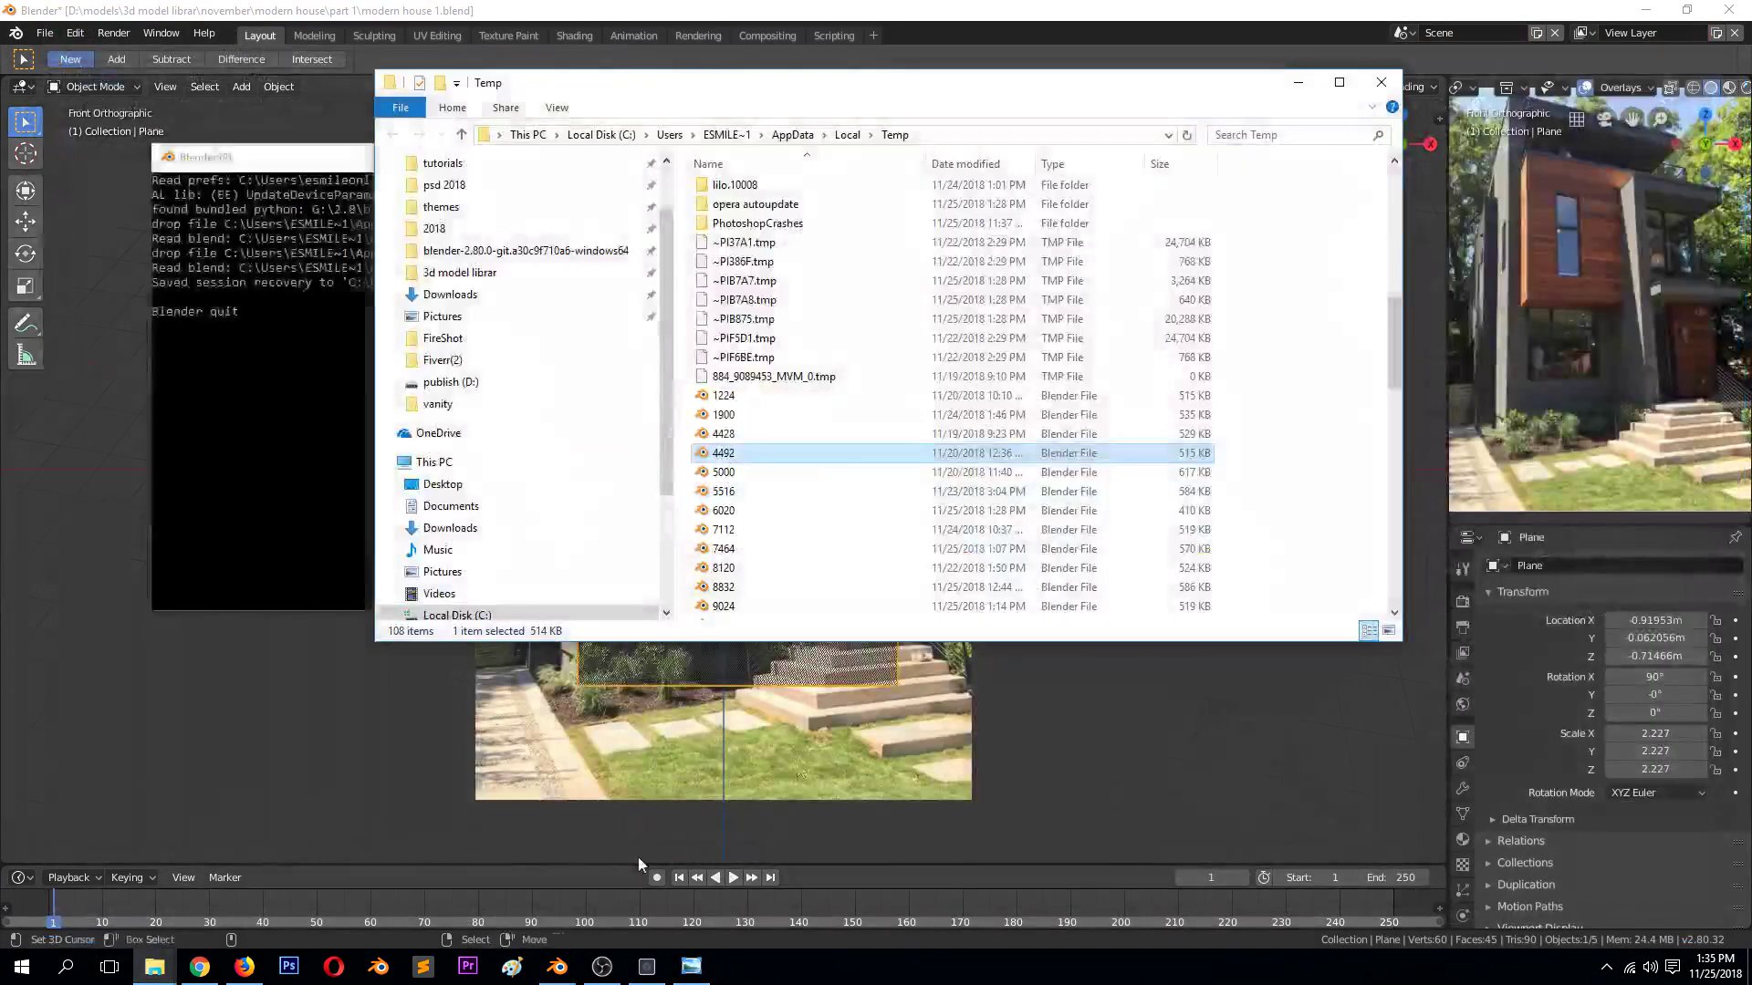
Start Blender 2.79, examine its file recovery commands and close it
{"action": "left_click", "coordinate": [378, 967]}
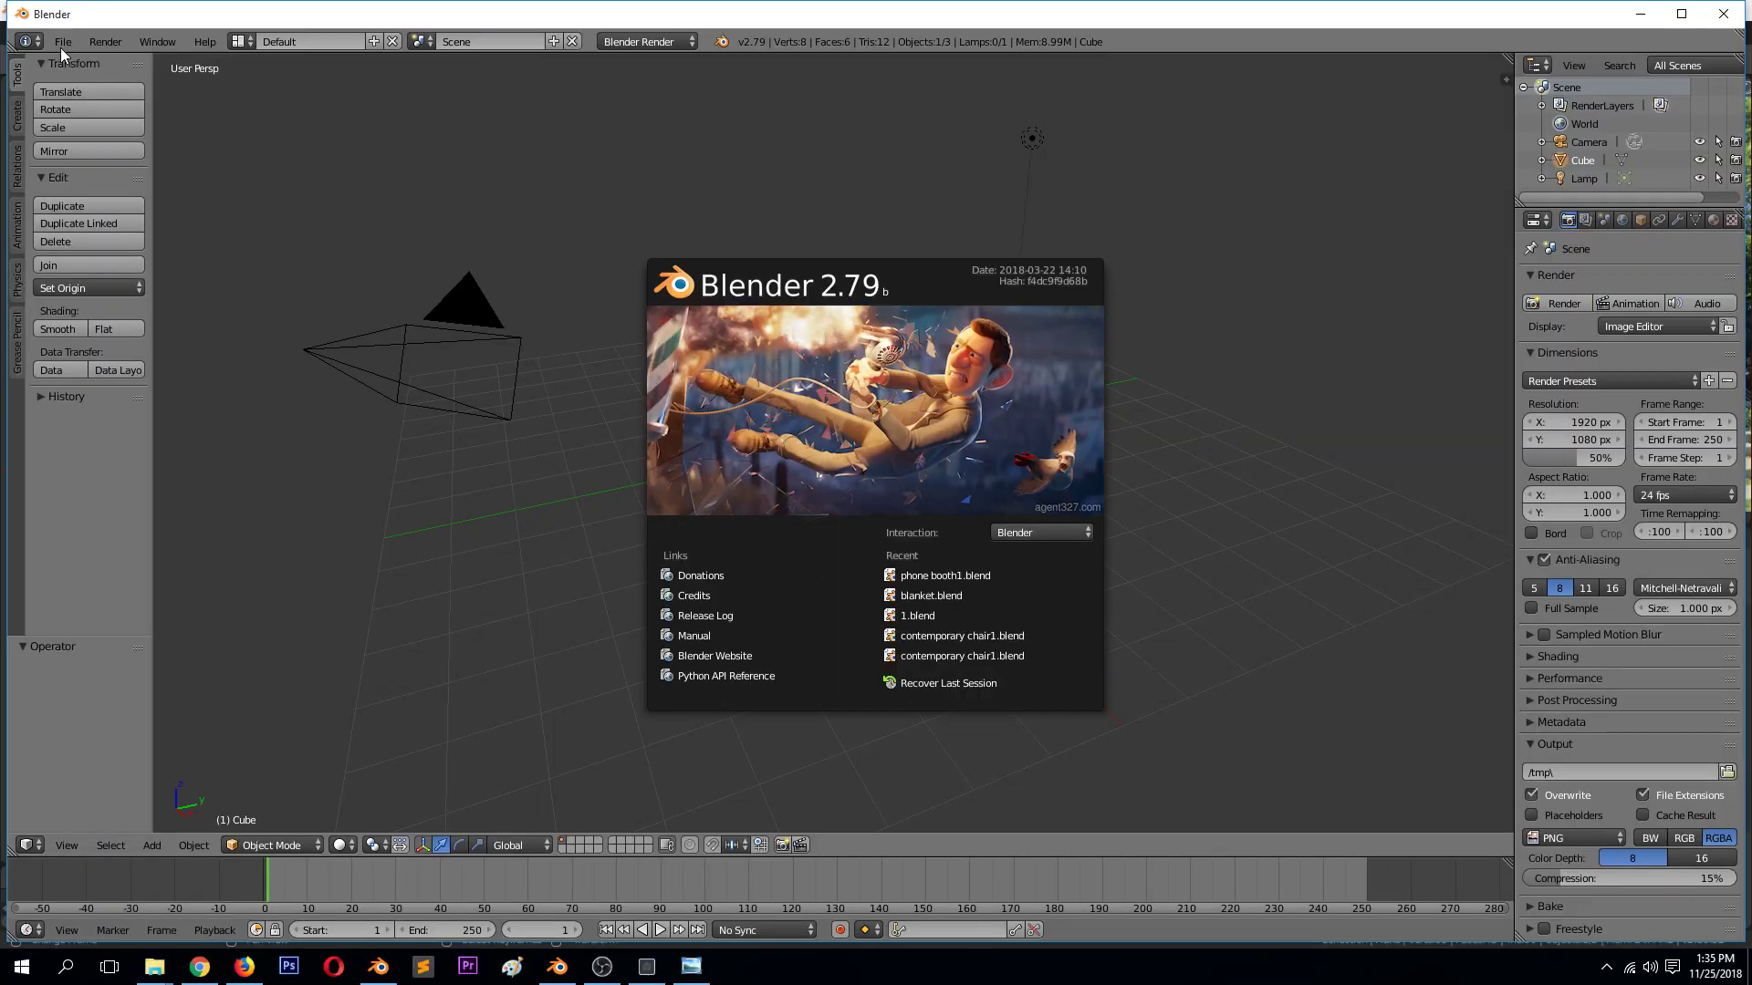
{"action": "left_click", "coordinate": [62, 45]}
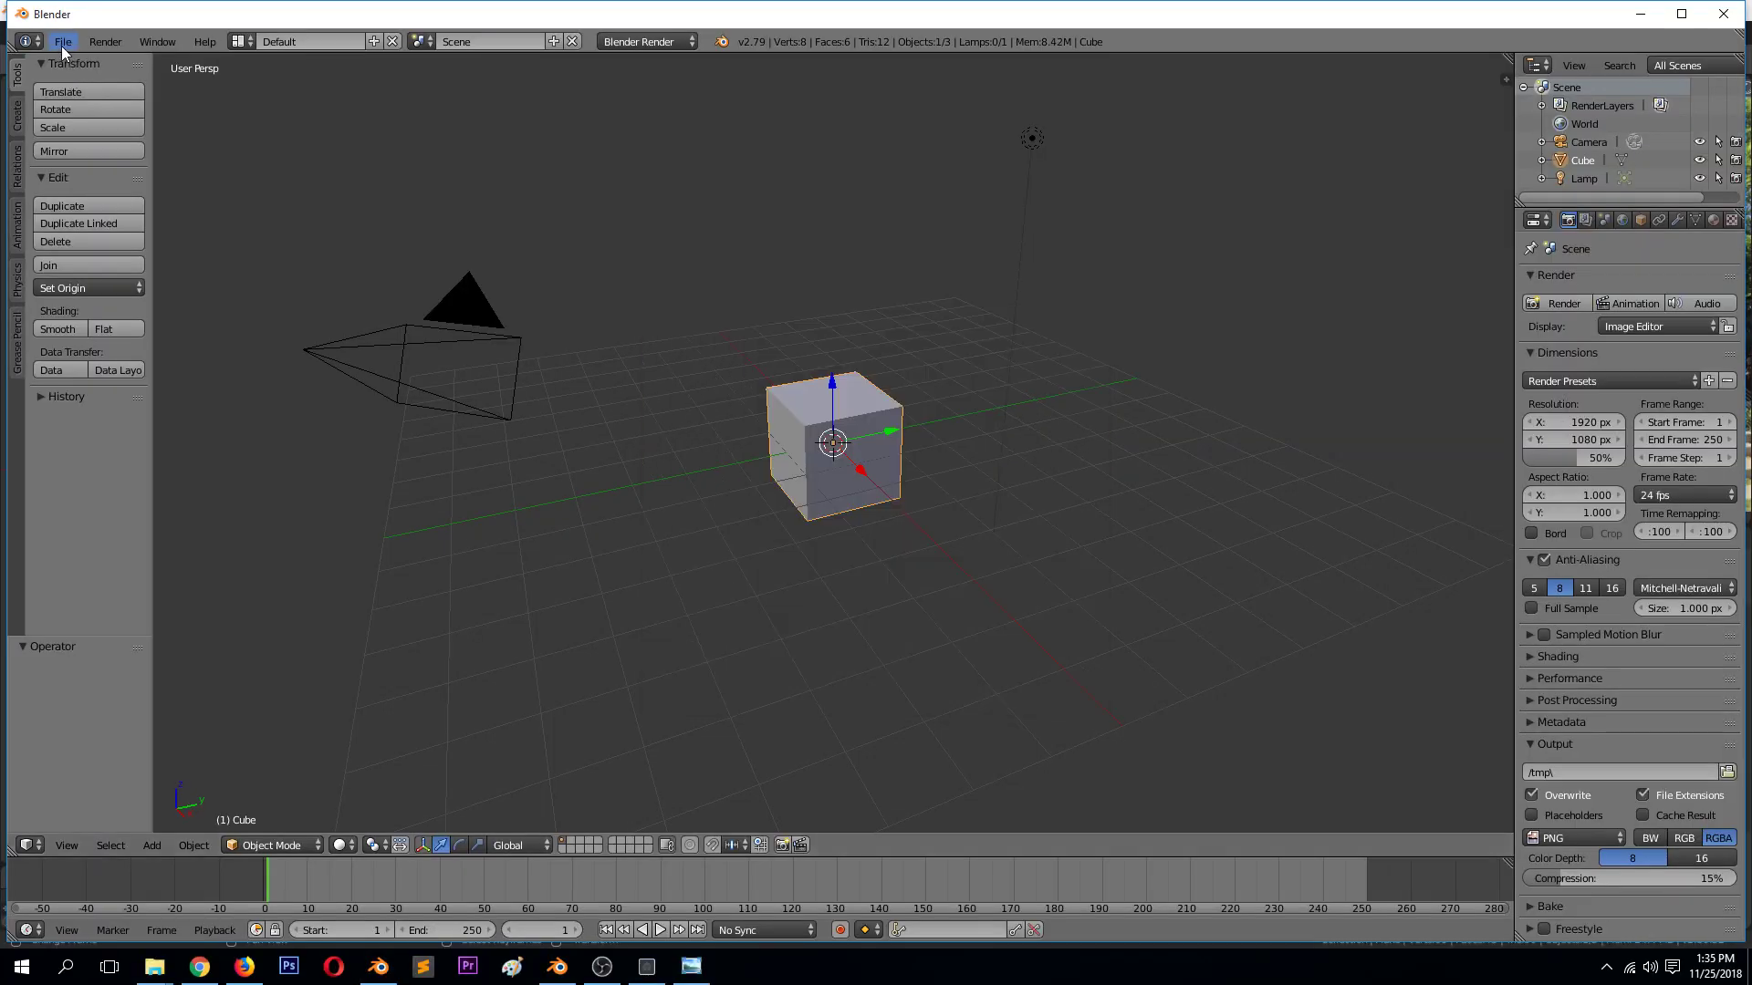
{"action": "left_click", "coordinate": [62, 42]}
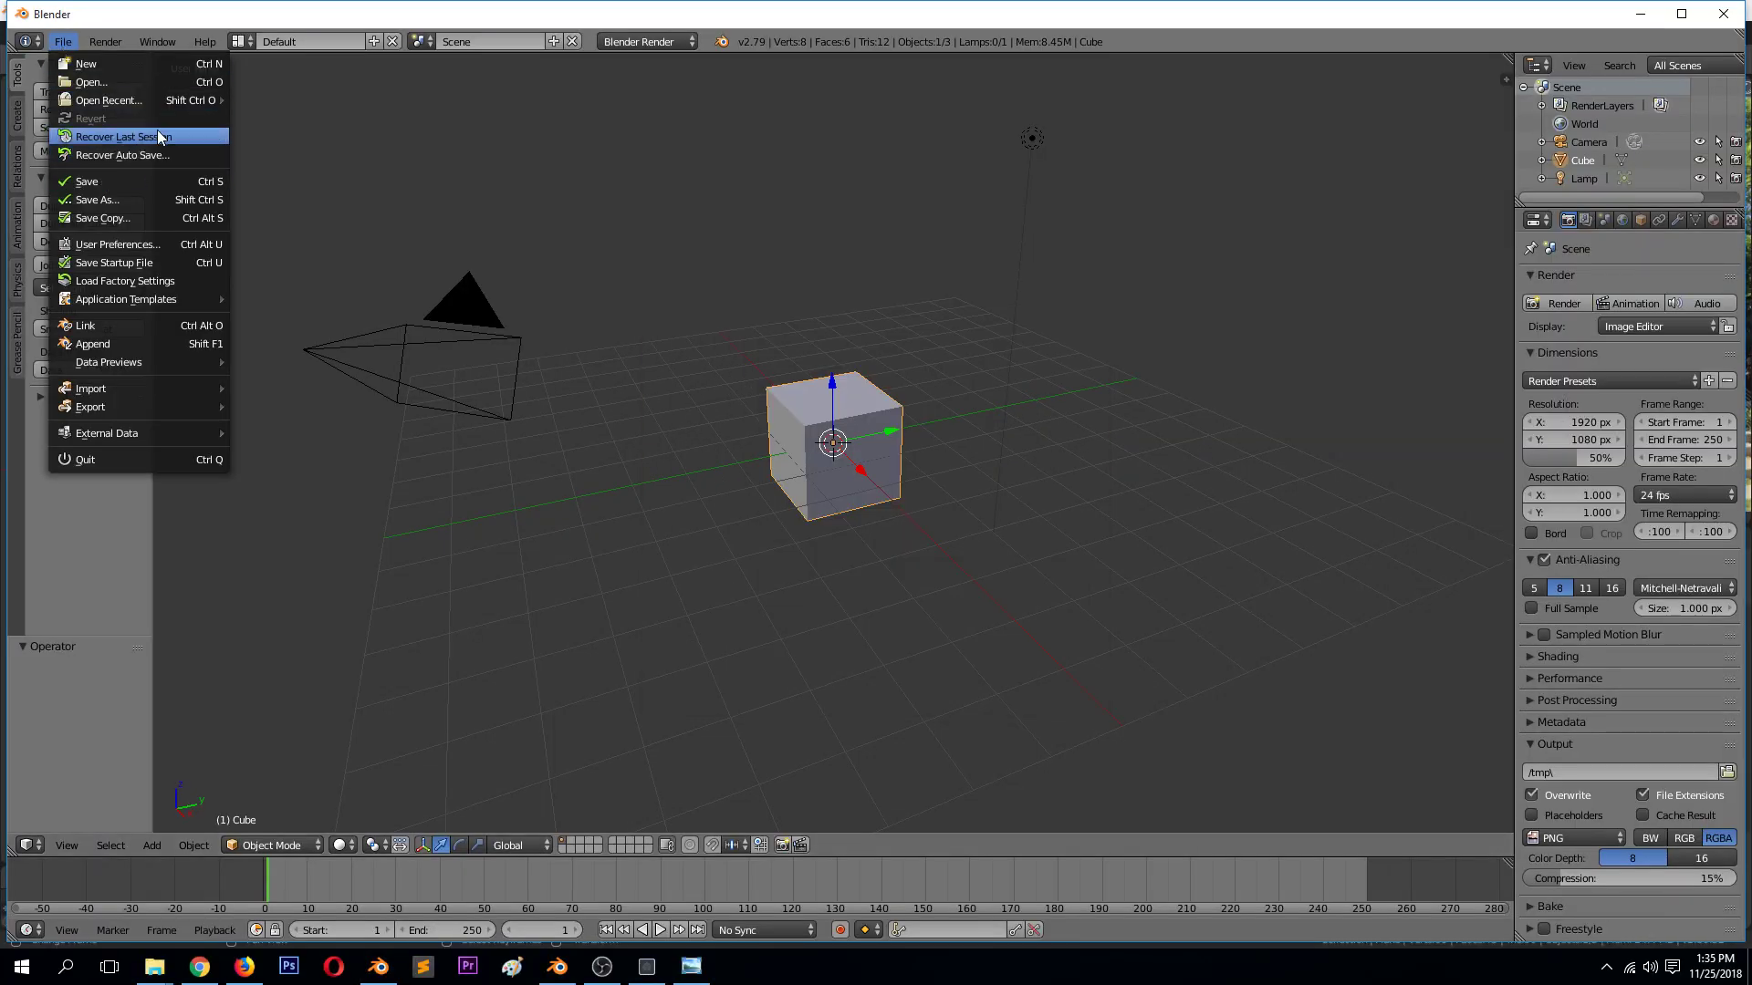
{"action": "key", "text": "Escape"}
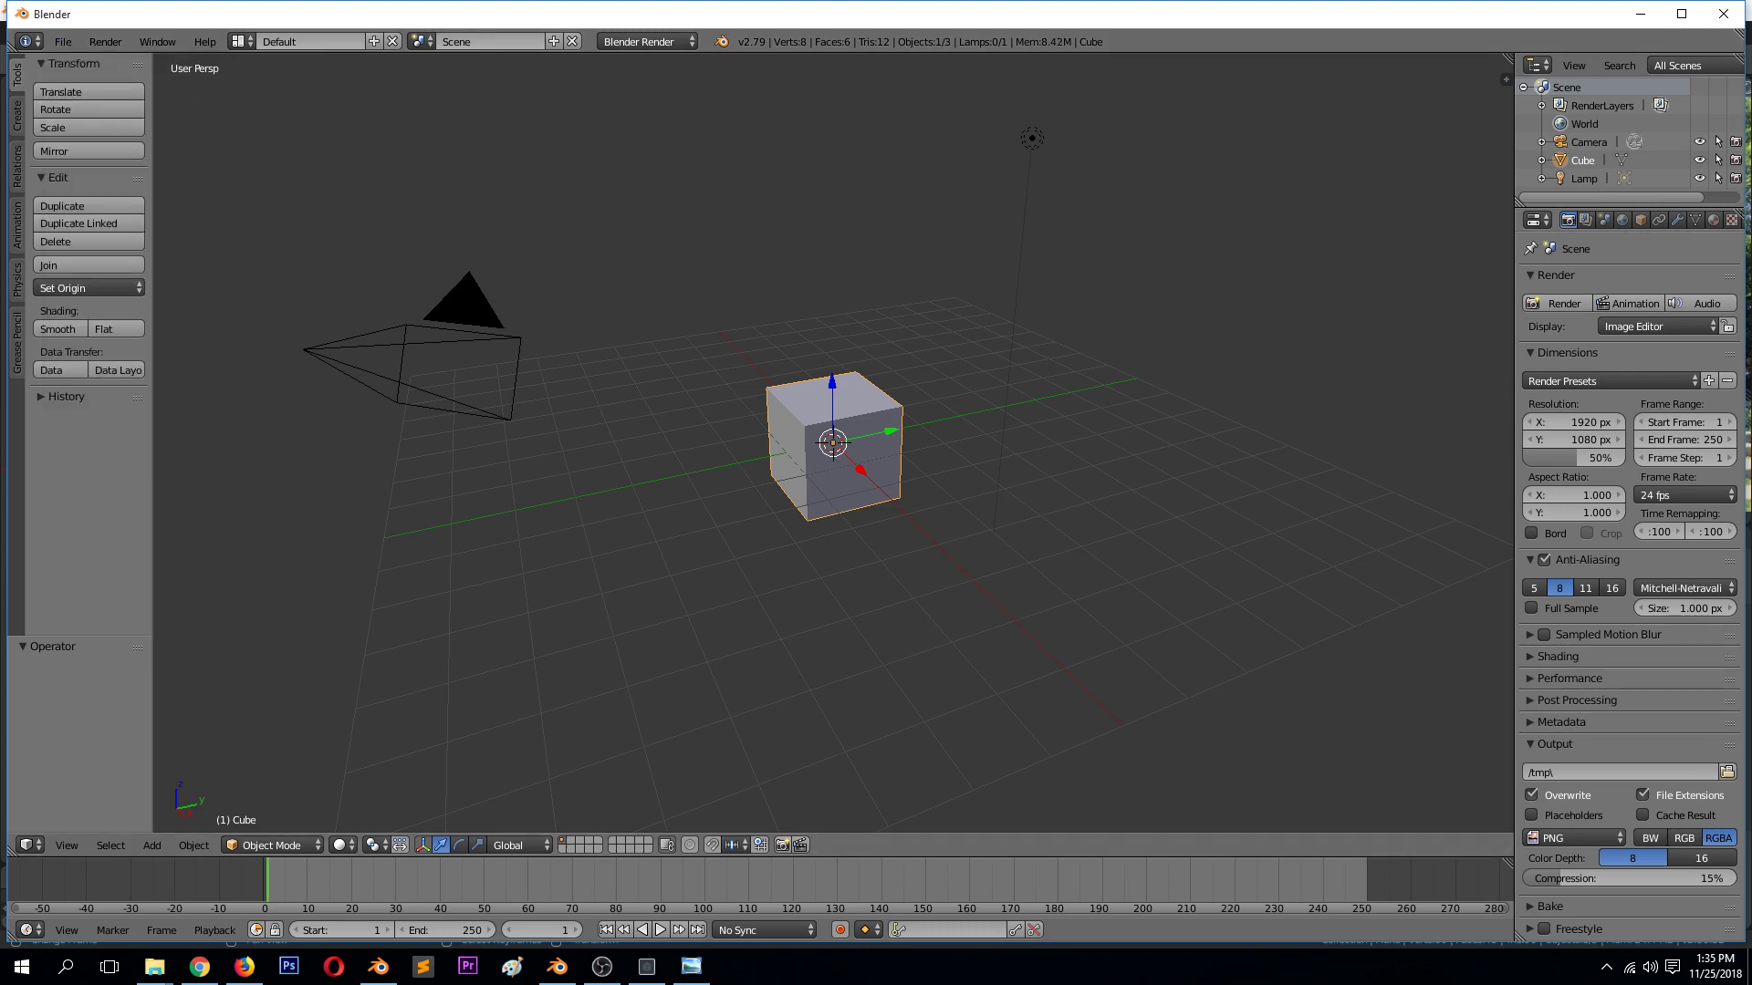
{"action": "left_click", "coordinate": [1722, 13]}
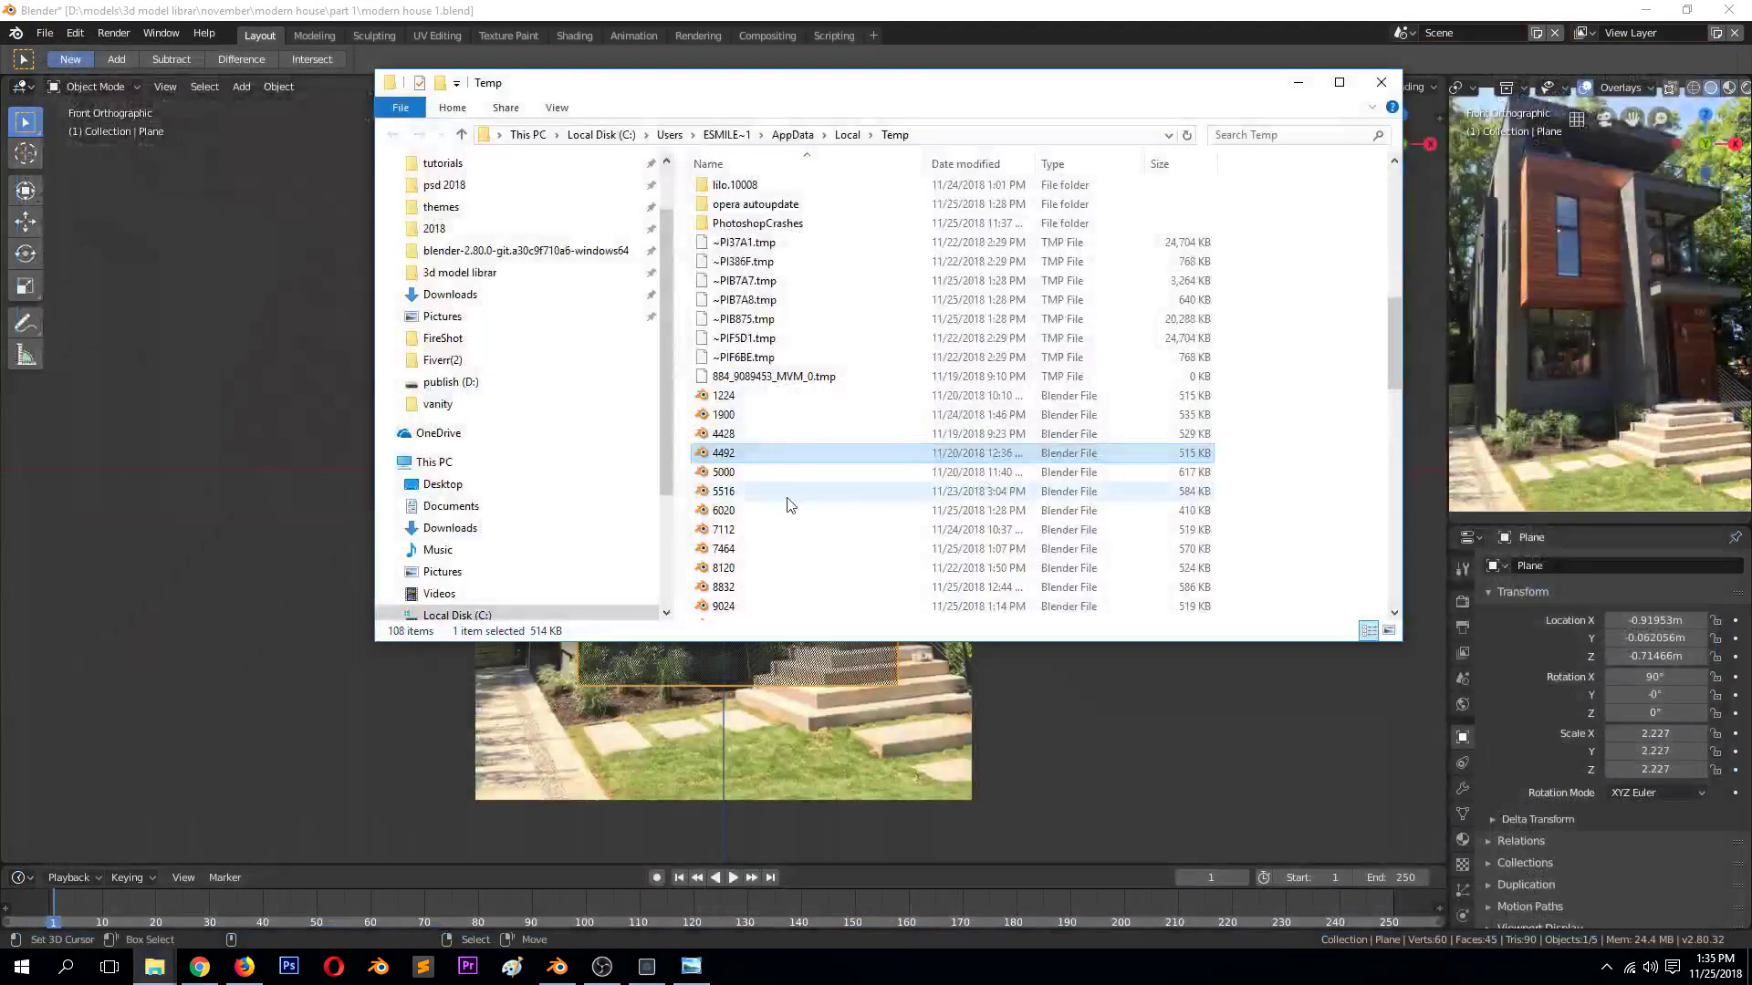
Return to modern house 1.blend, view its parent folder in the Save As file browser and cancel without saving
{"action": "left_click", "coordinate": [392, 728]}
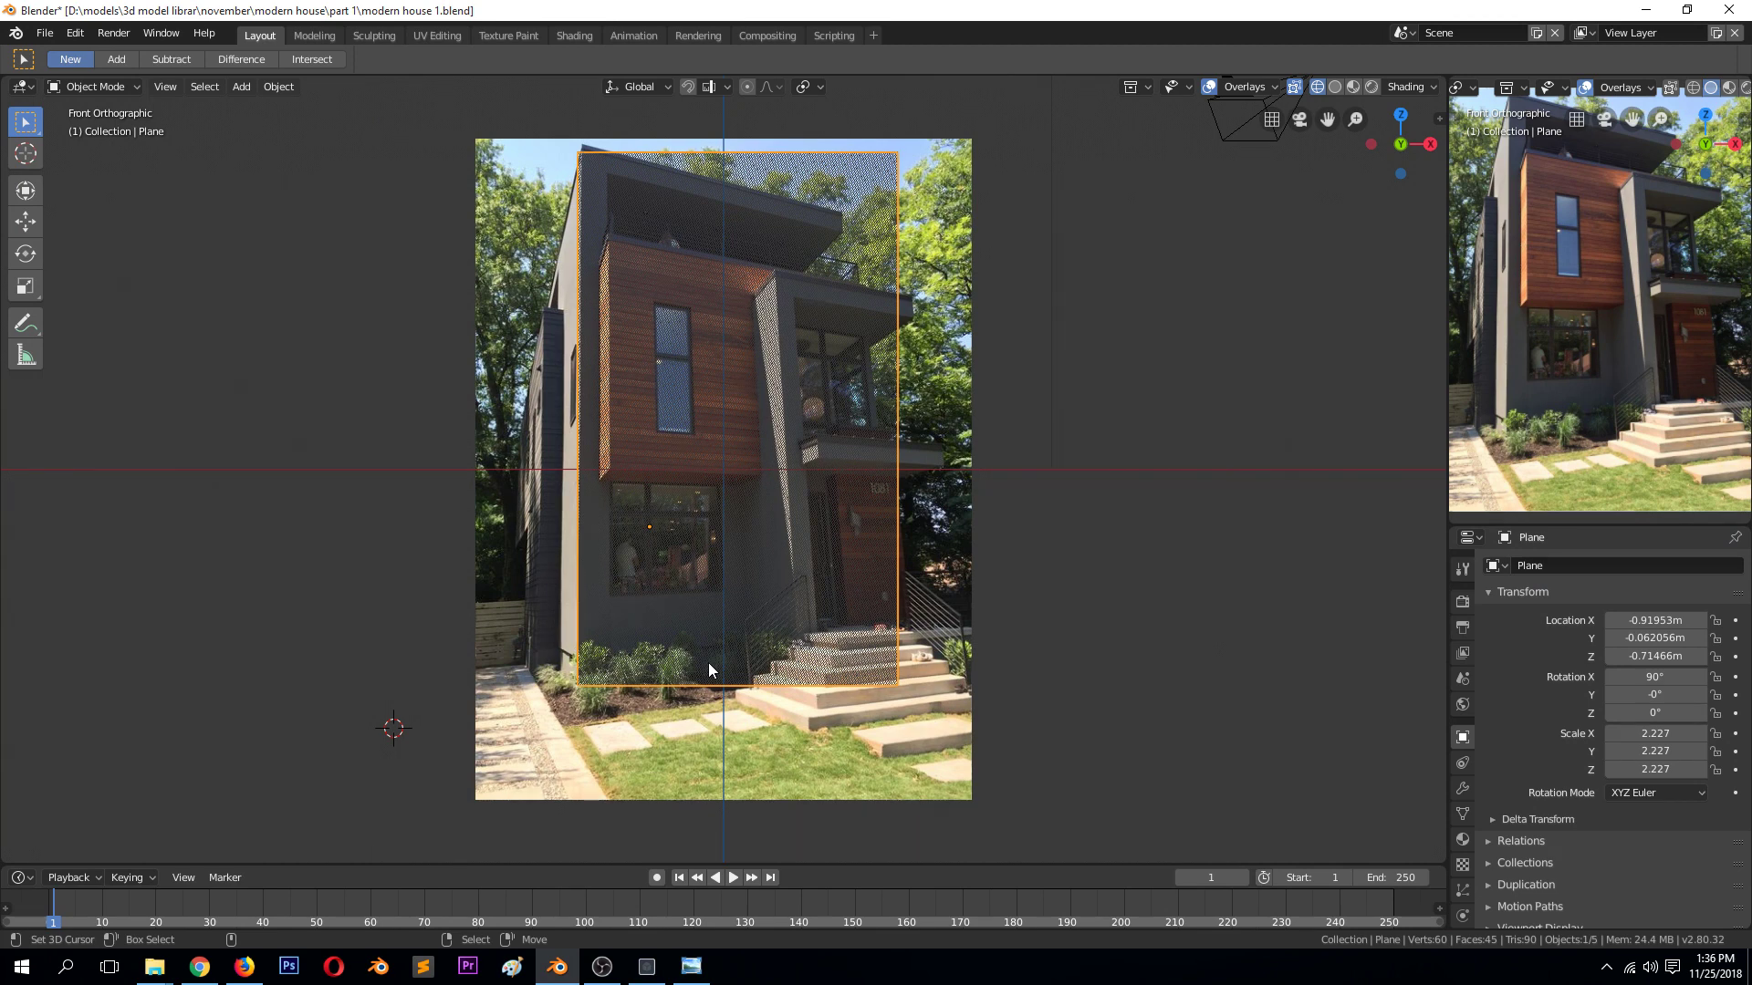
{"action": "left_click", "coordinate": [44, 33]}
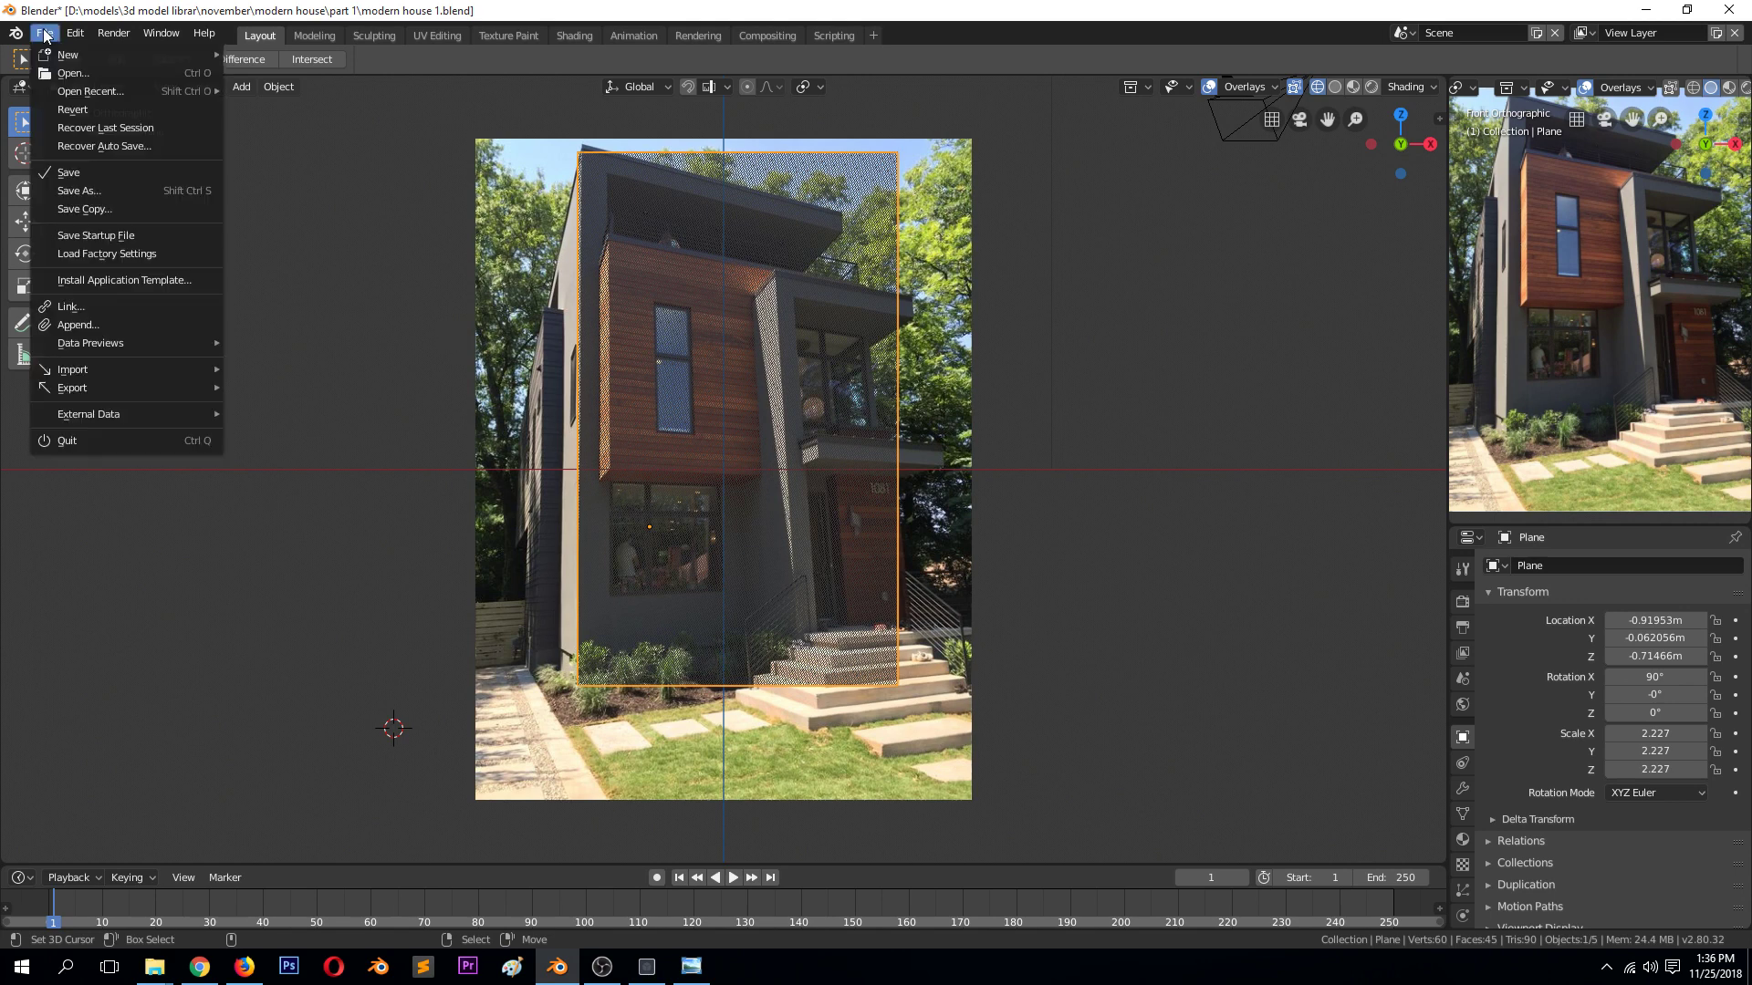
{"action": "left_click", "coordinate": [145, 193]}
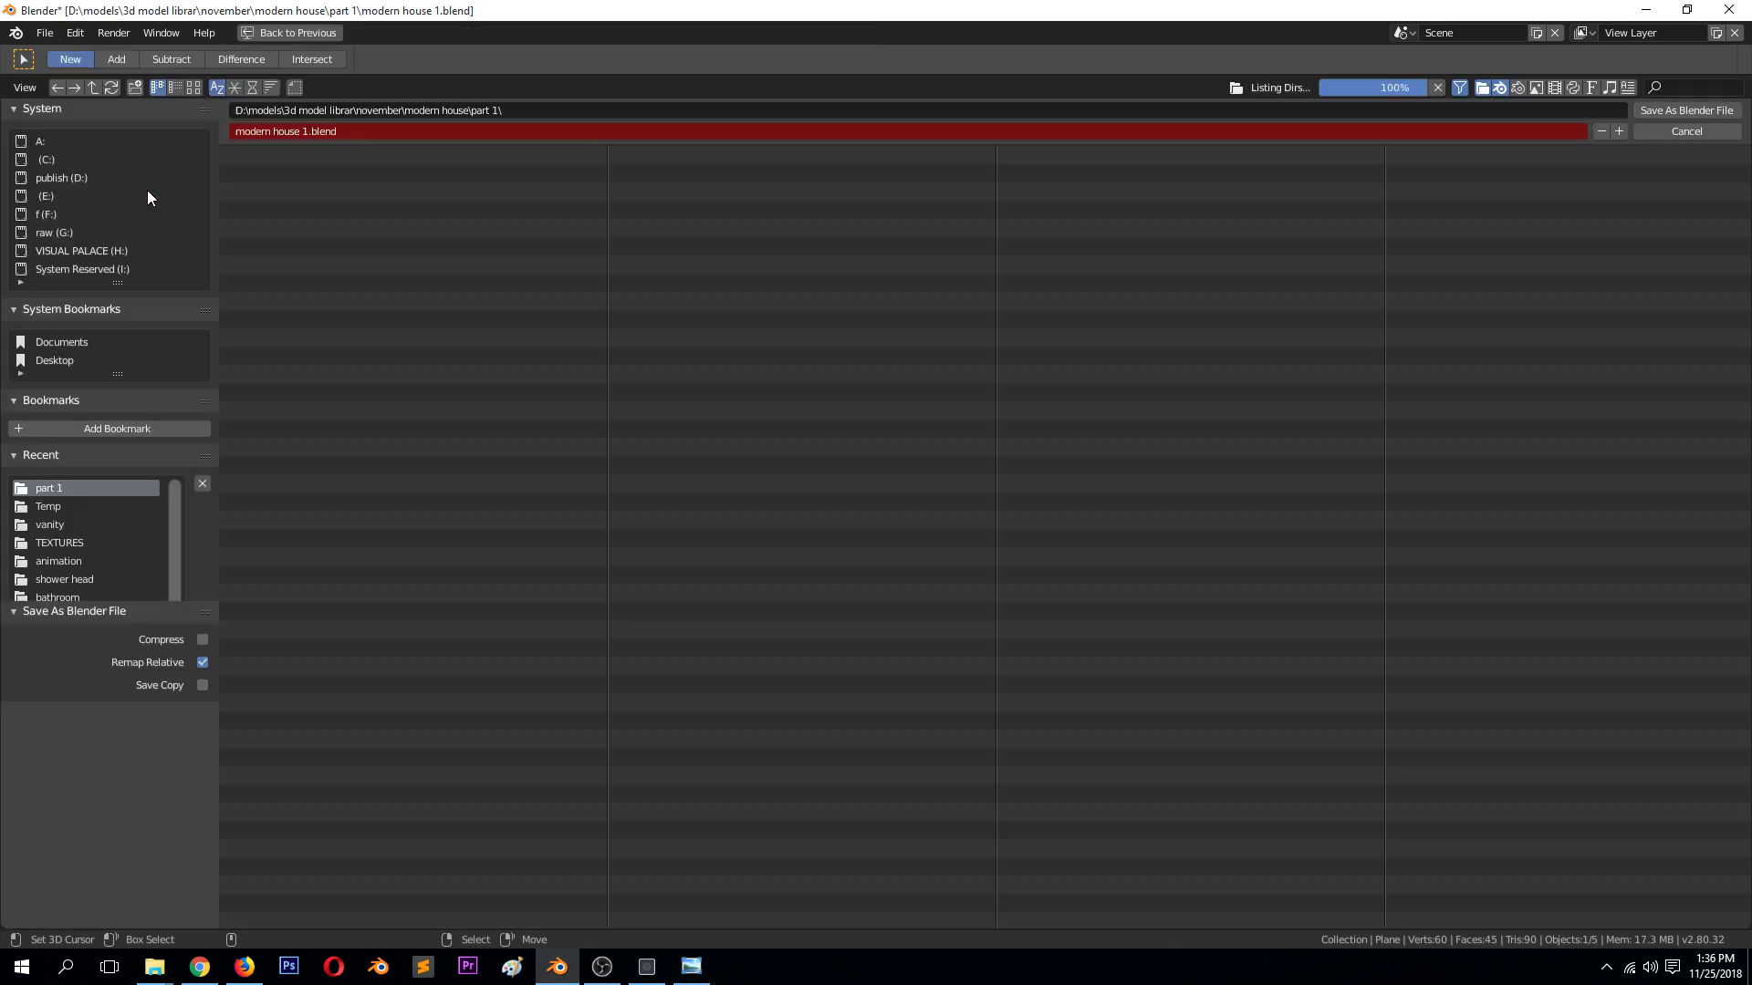
{"action": "left_click", "coordinate": [265, 157]}
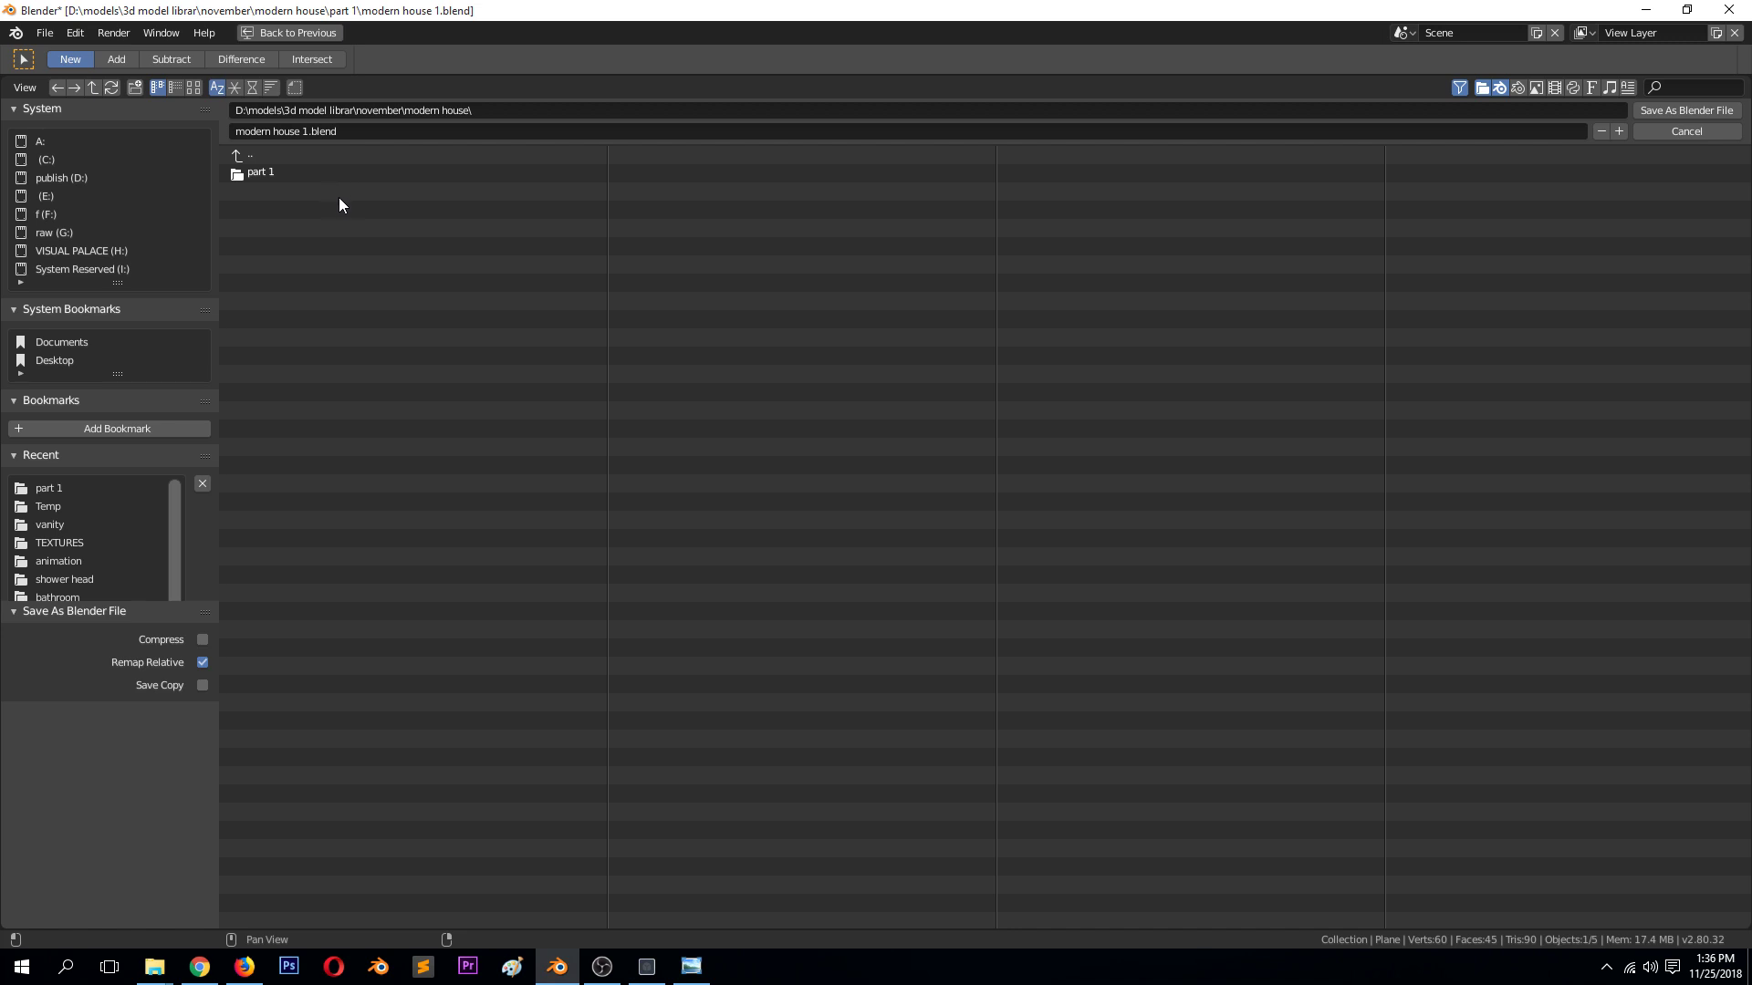
{"action": "left_click", "coordinate": [1697, 133]}
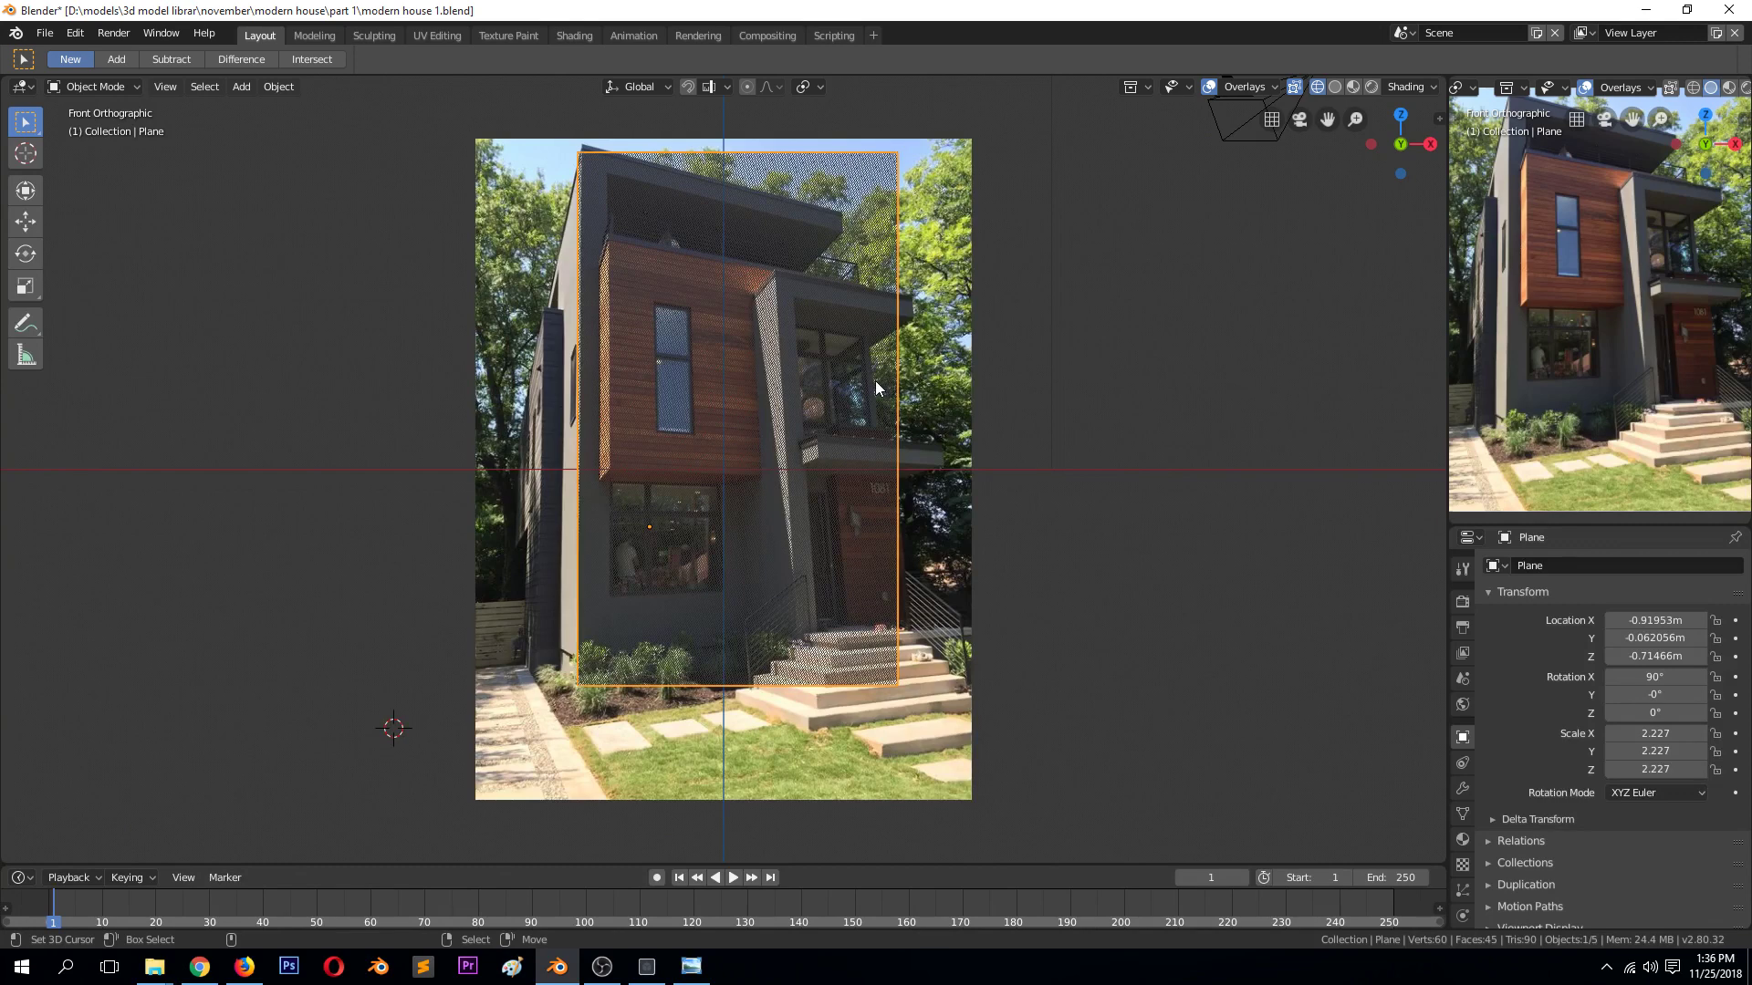
In Edit Mode, move the horizontal edge loop along the underside of the upper overhang to fit the reference image
{"action": "key", "text": "Tab"}
{"action": "scroll", "coordinate": [889, 374], "scroll_direction": "up", "scroll_amount": 2}
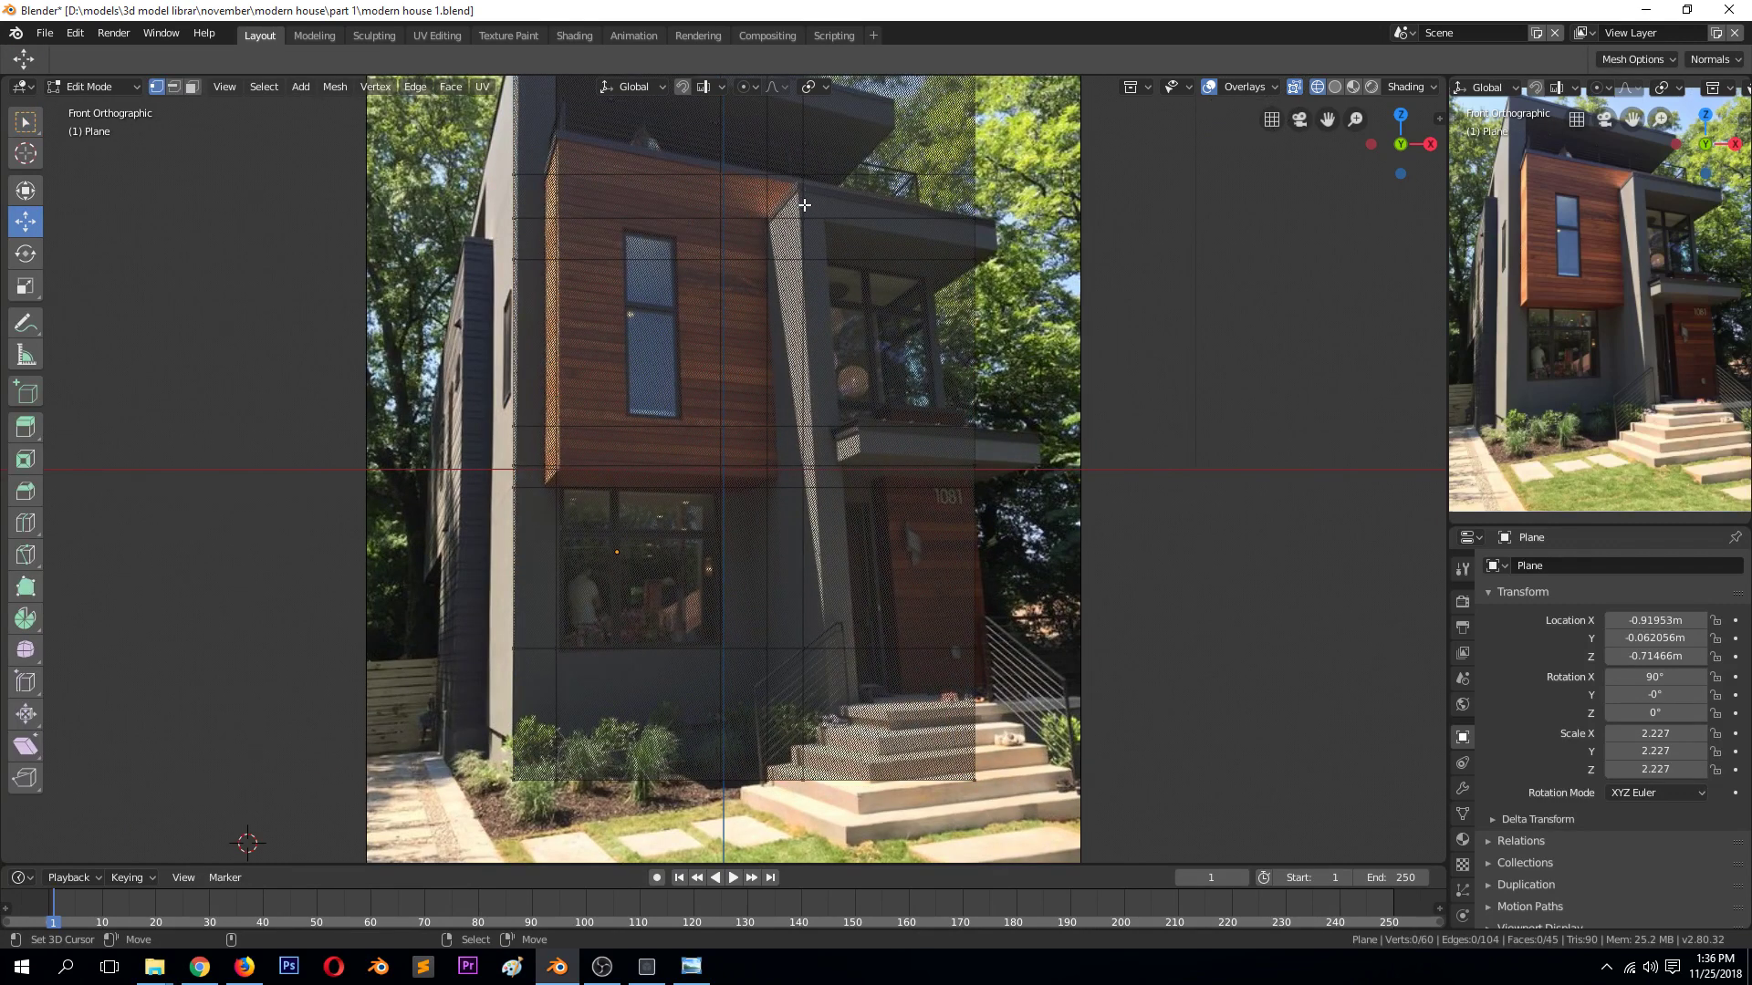
{"action": "scroll", "coordinate": [840, 202], "scroll_direction": "down", "scroll_amount": 3}
{"action": "scroll", "coordinate": [859, 274], "scroll_direction": "up", "scroll_amount": 3}
{"action": "left_click", "coordinate": [839, 219], "text": "alt"}
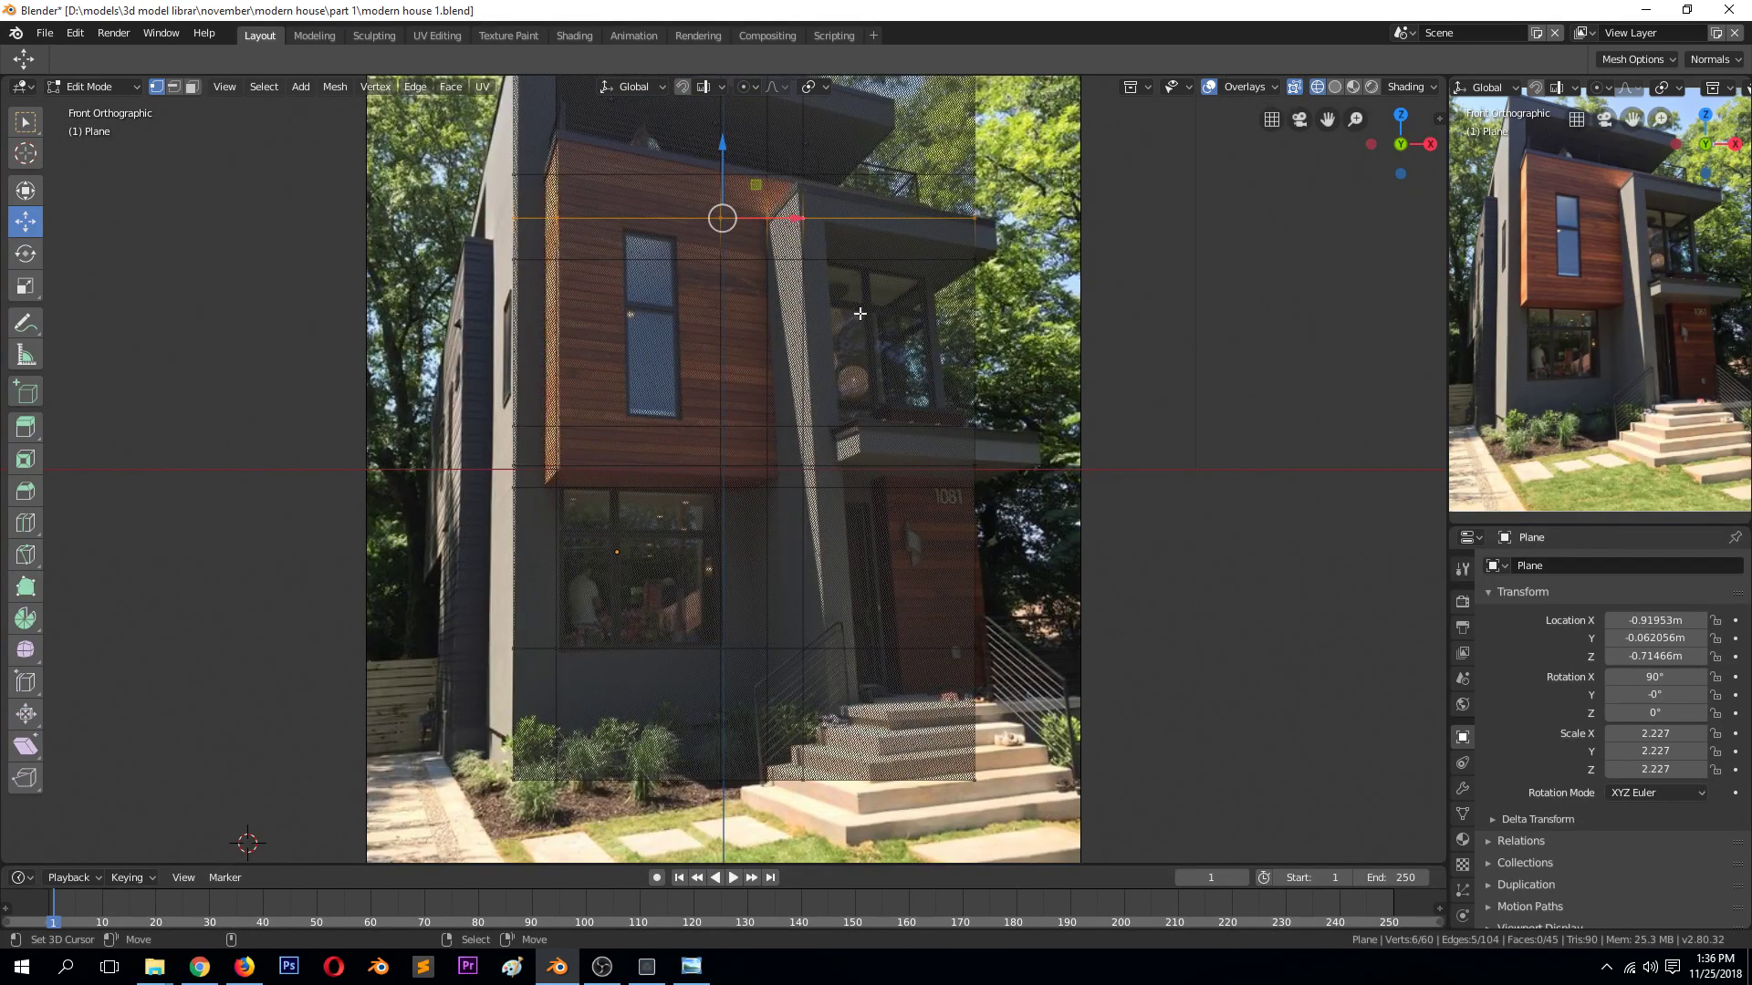
{"action": "left_click_drag", "start_coordinate": [725, 149], "coordinate": [721, 204]}
Raise the horizontal edge loop beneath the balcony slab by about 0.07 m to match the slab's thickness
{"action": "left_click", "coordinate": [831, 417], "text": "alt"}
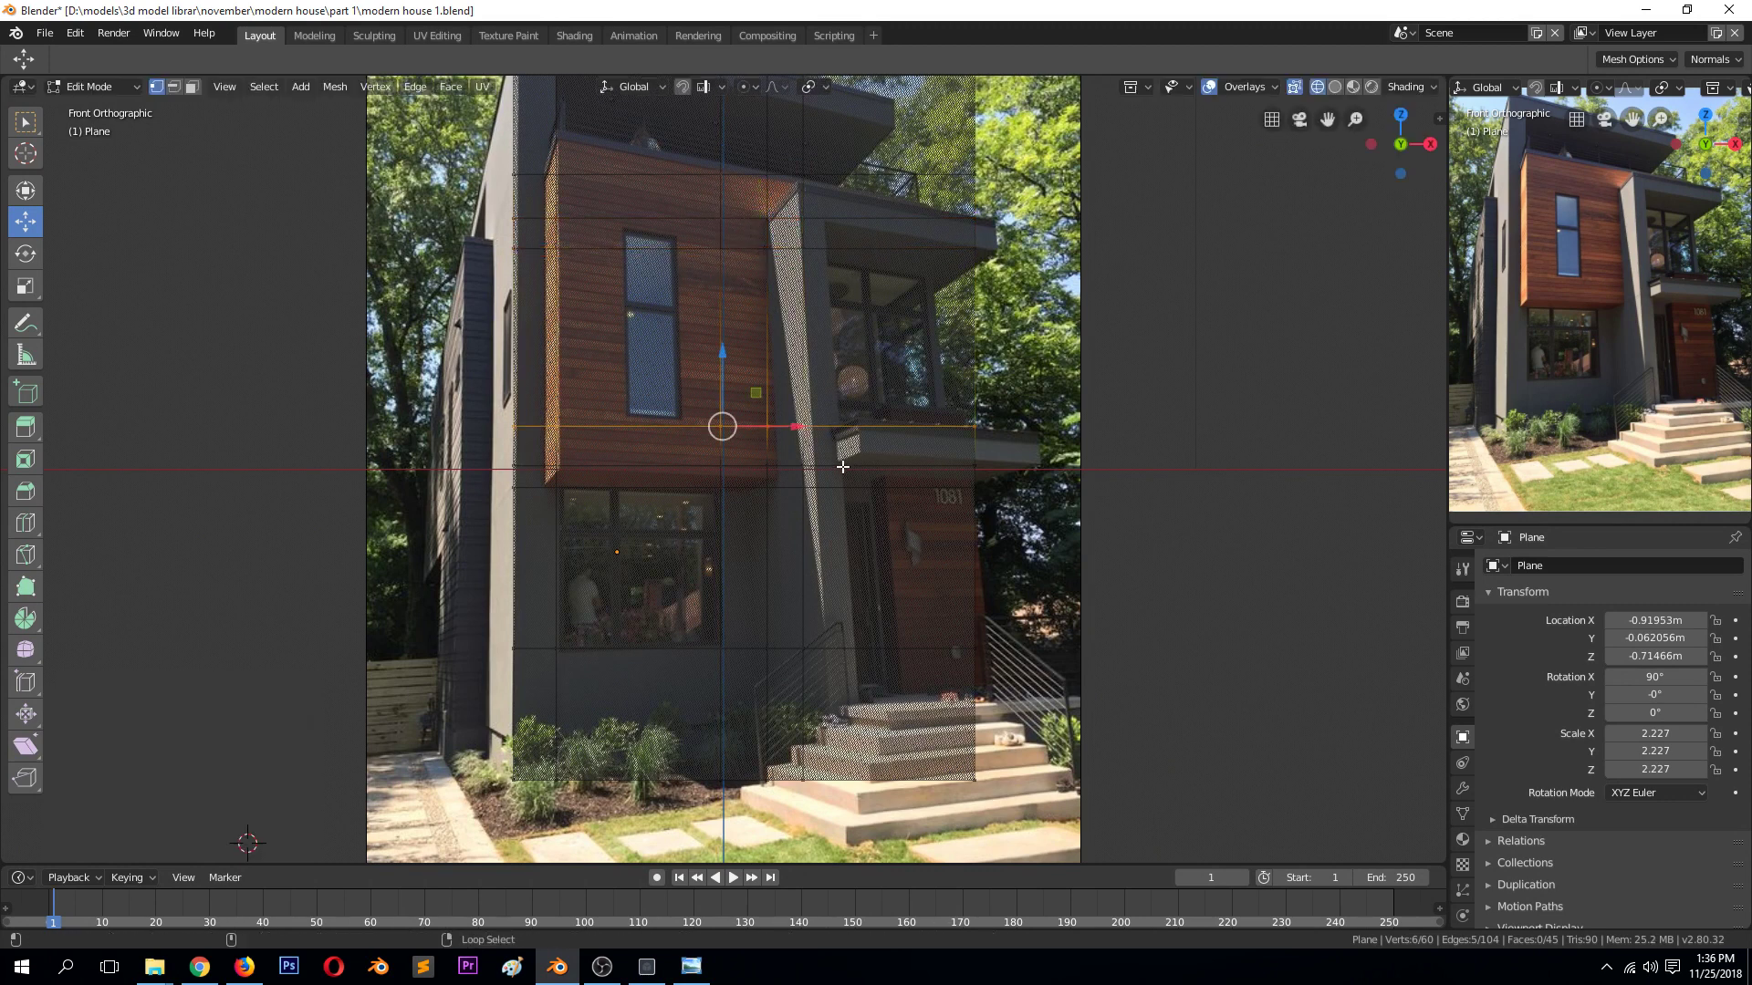
{"action": "left_click", "coordinate": [841, 468], "text": "alt"}
{"action": "key", "text": "g"}
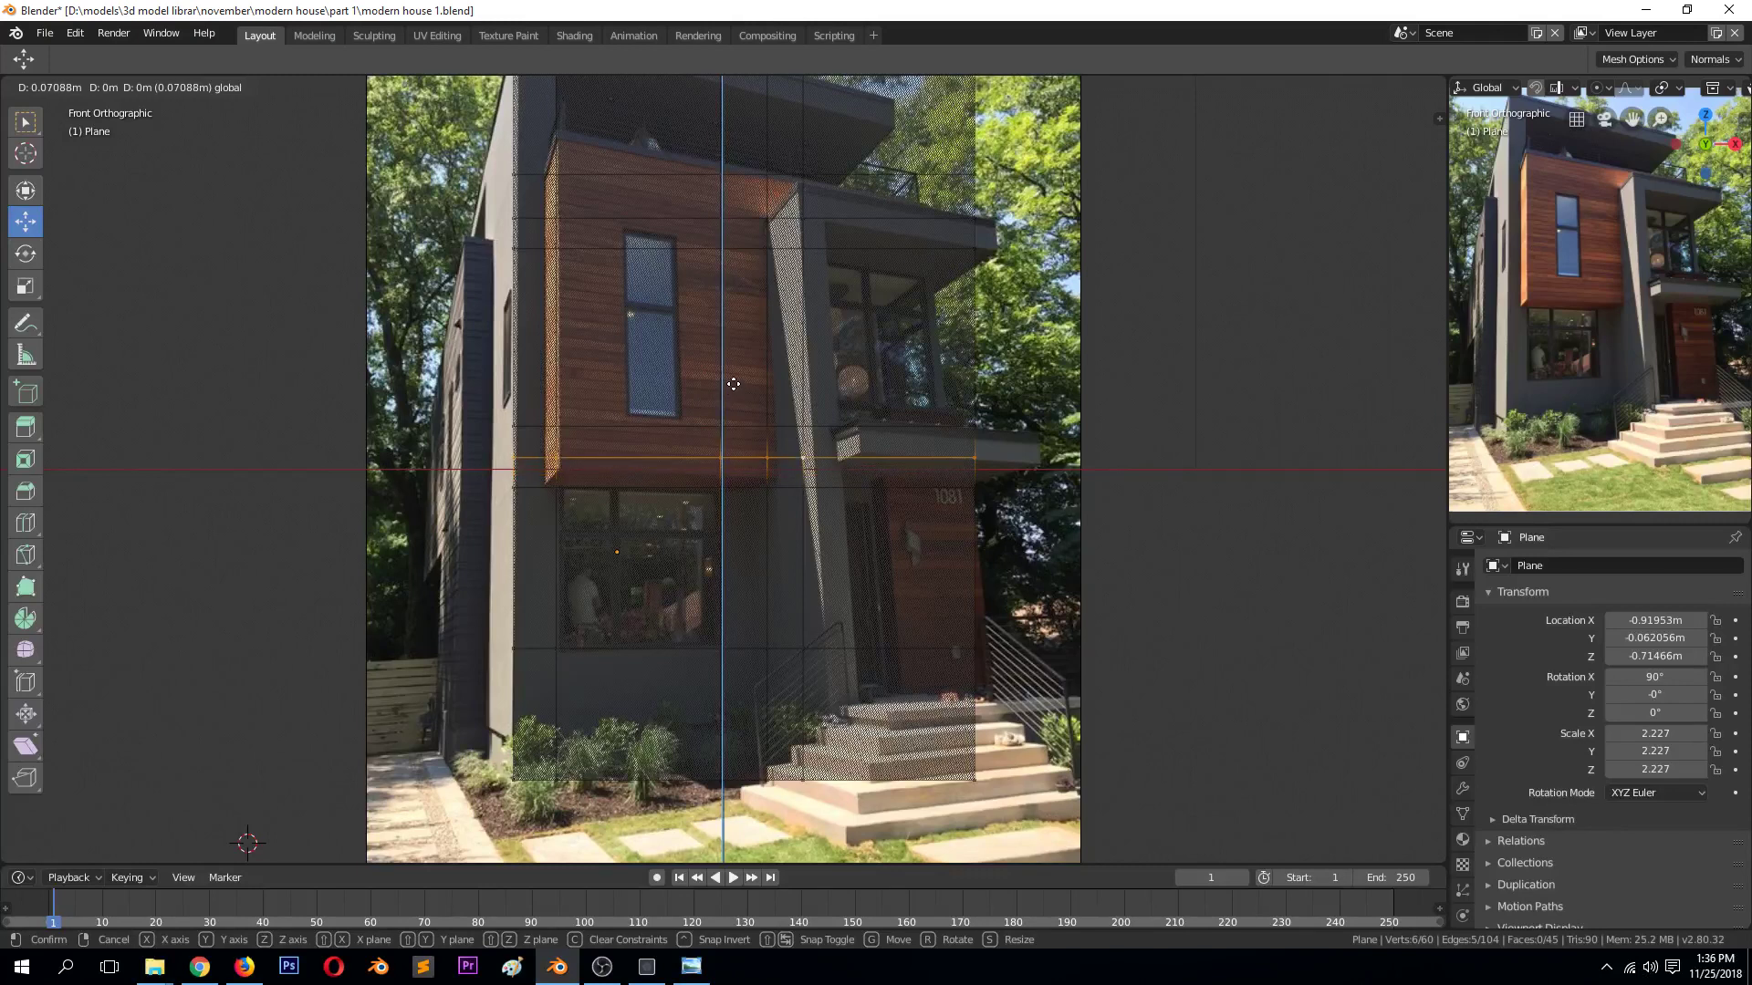
{"action": "left_click", "coordinate": [723, 453]}
{"action": "left_click", "coordinate": [901, 563]}
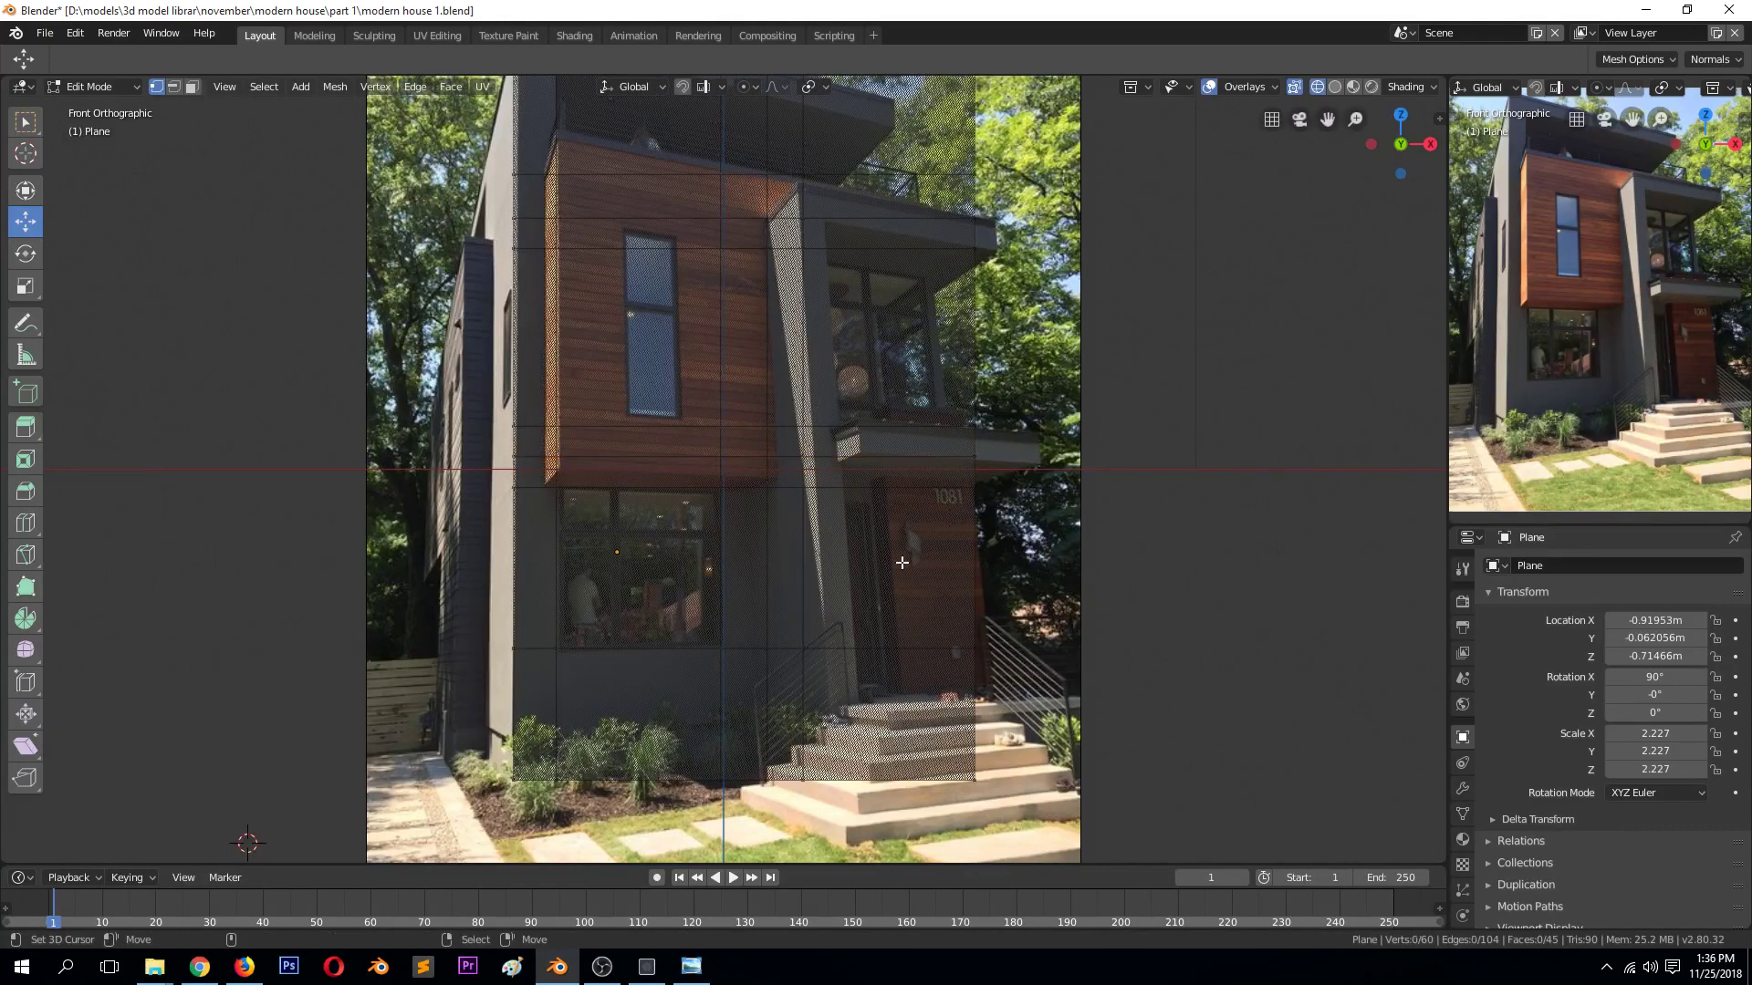
Move the vertical edge loop beside the slanted pillar about 0.10 m along negative X to narrow the pillar strip
{"action": "left_click", "coordinate": [801, 610], "text": "alt"}
{"action": "left_click_drag", "start_coordinate": [863, 353], "coordinate": [849, 356]}
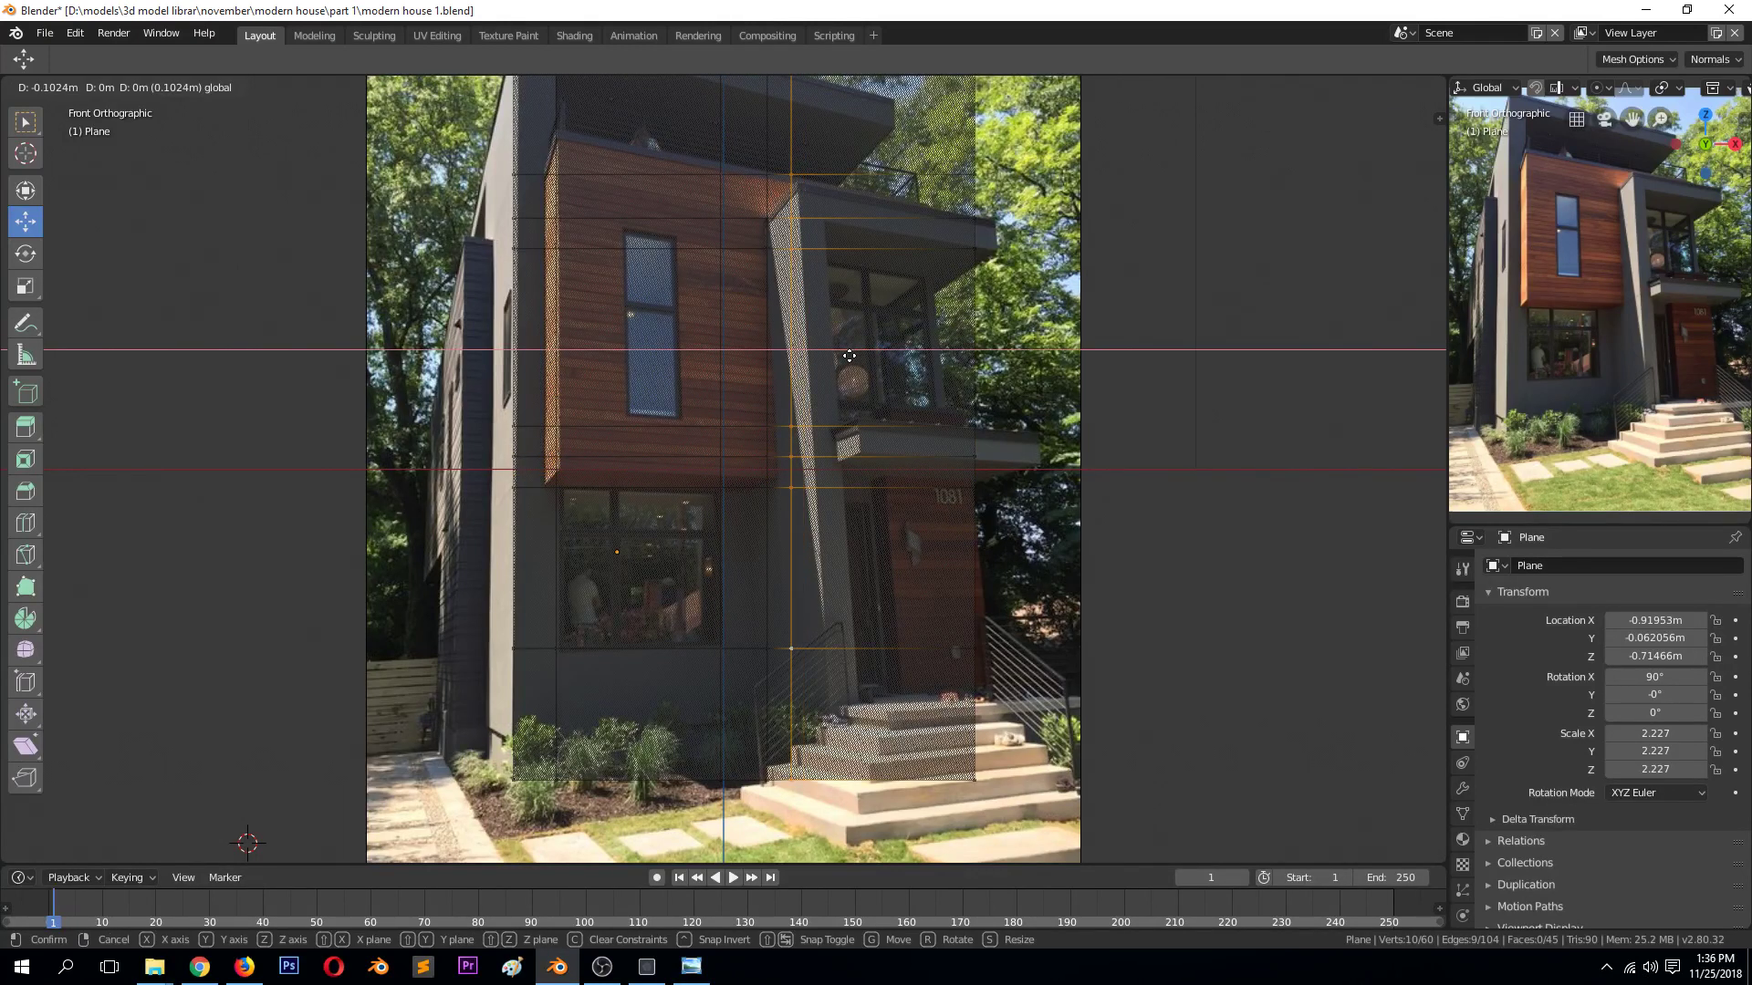
{"action": "left_click", "coordinate": [849, 356]}
{"action": "scroll", "coordinate": [794, 360], "scroll_direction": "down", "scroll_amount": 1}
{"action": "left_click", "coordinate": [884, 336]}
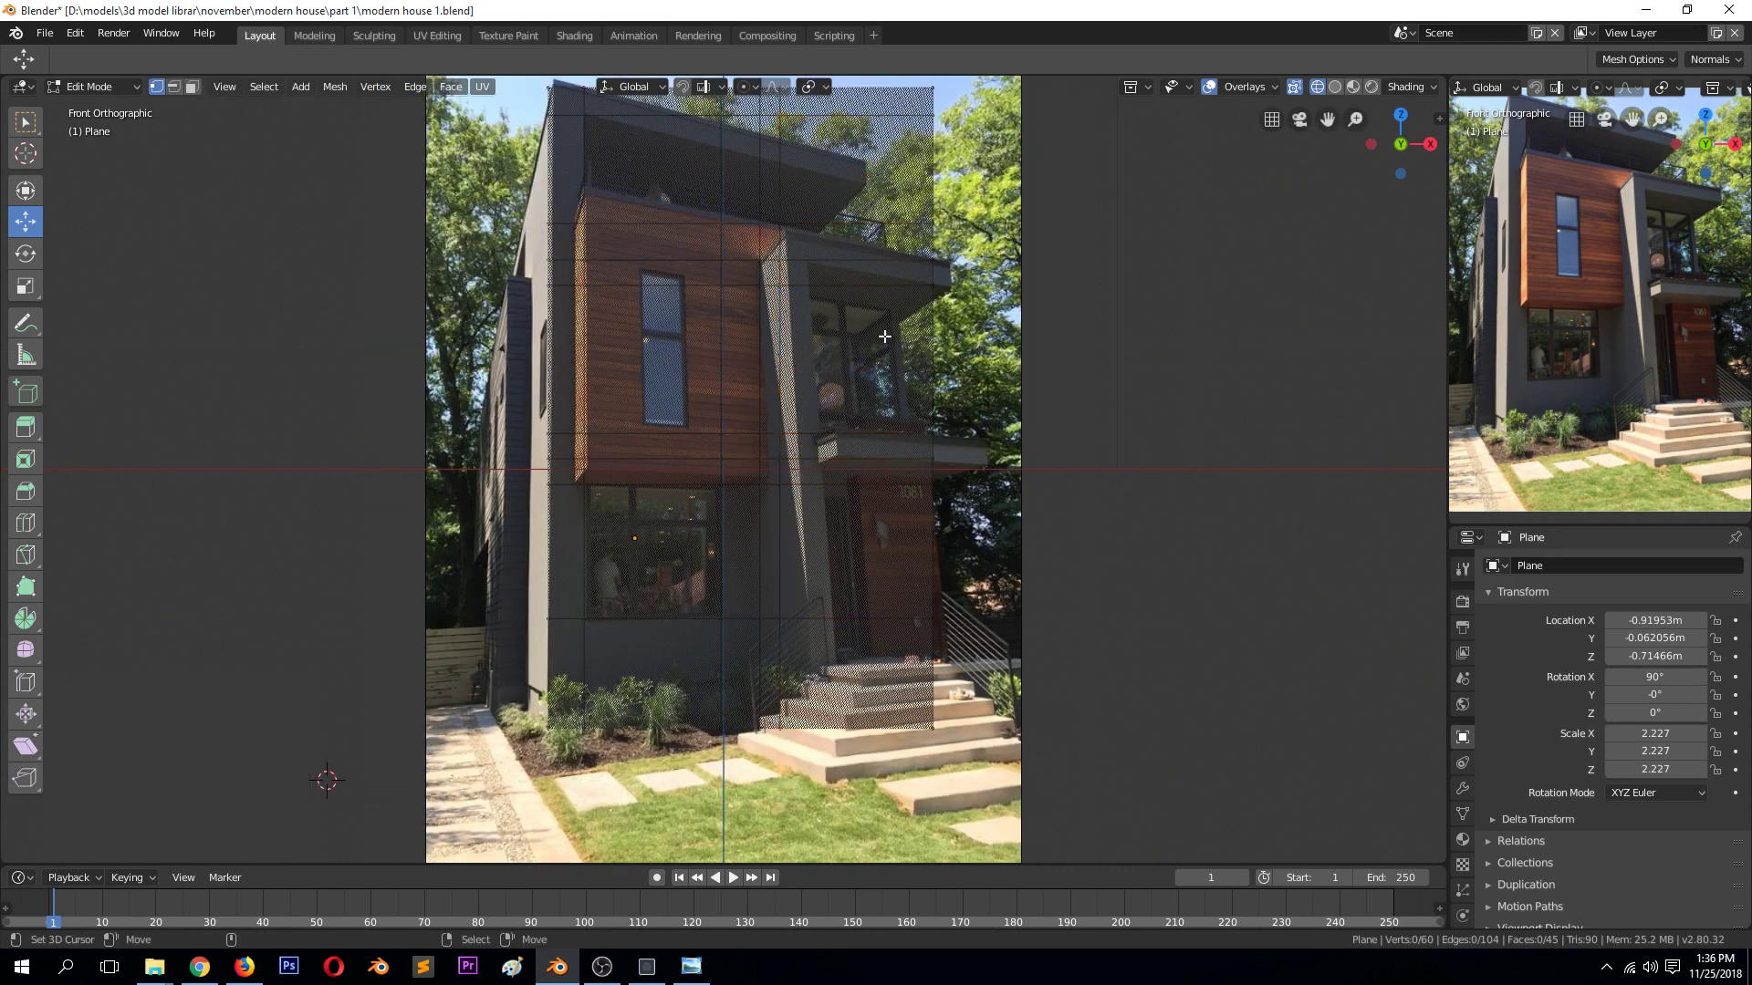
Switch to Windows Photo Viewer, examine the overhang and balcony in the second house photo, and return to Blender
{"action": "left_click", "coordinate": [691, 967]}
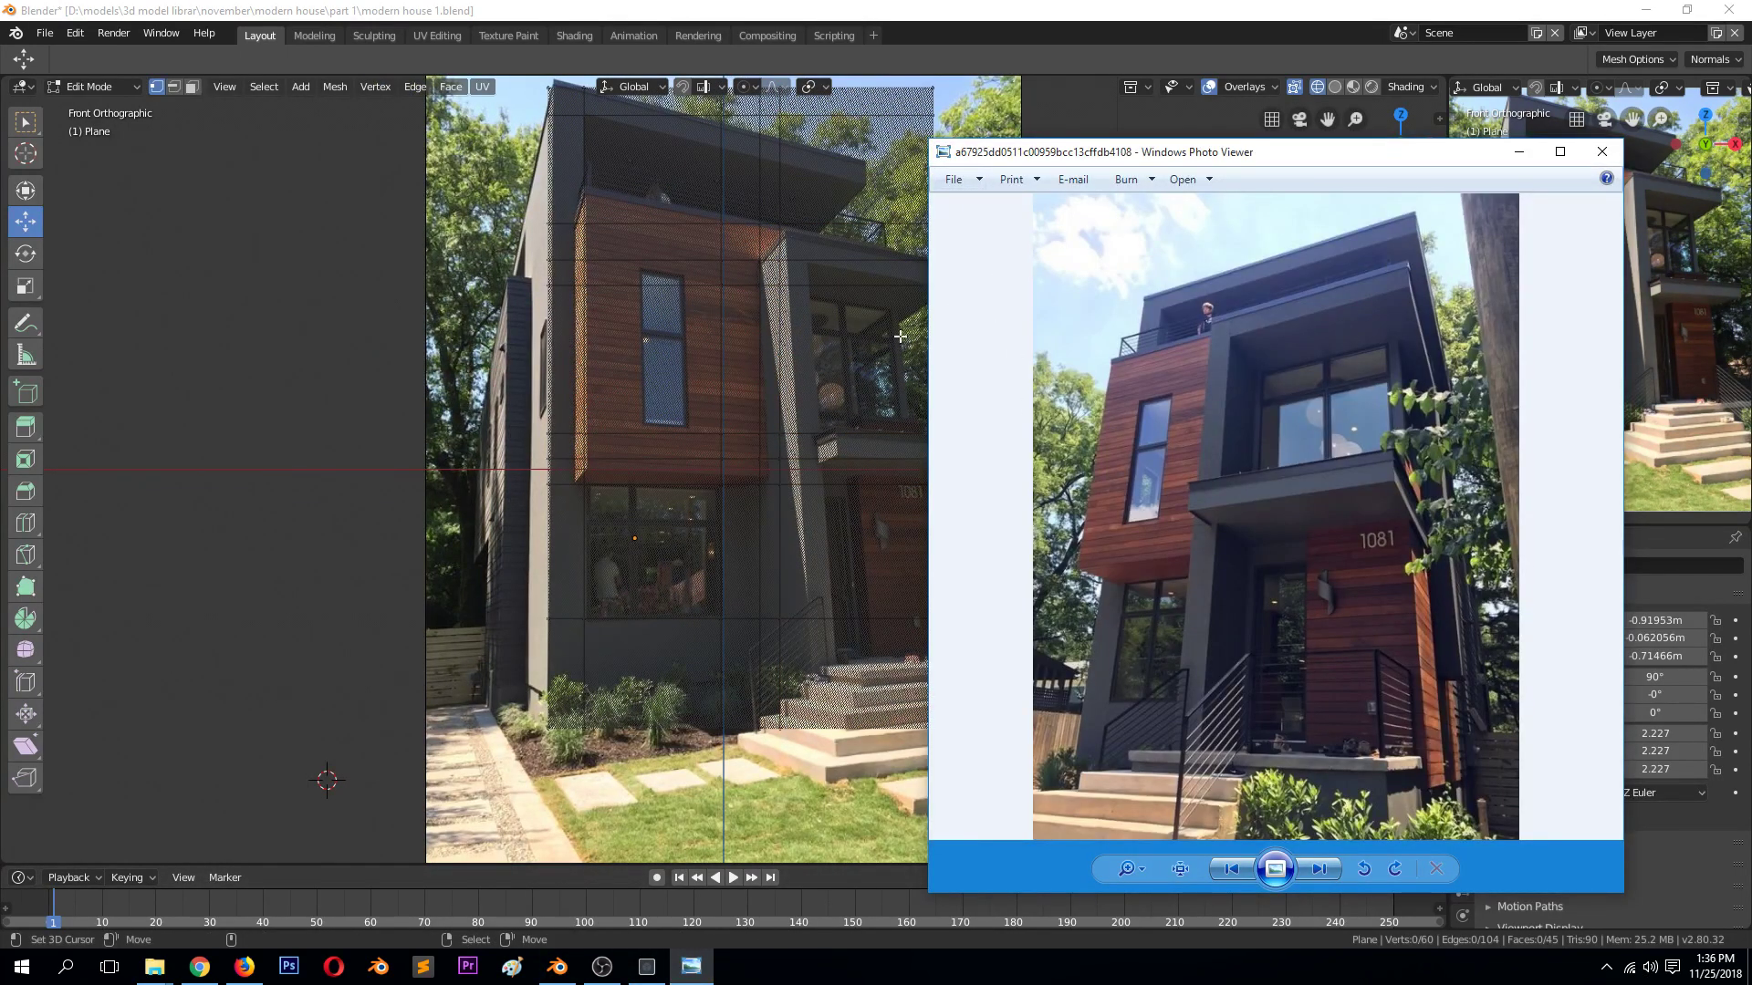
{"action": "scroll", "coordinate": [859, 366], "scroll_direction": "down", "scroll_amount": 2}
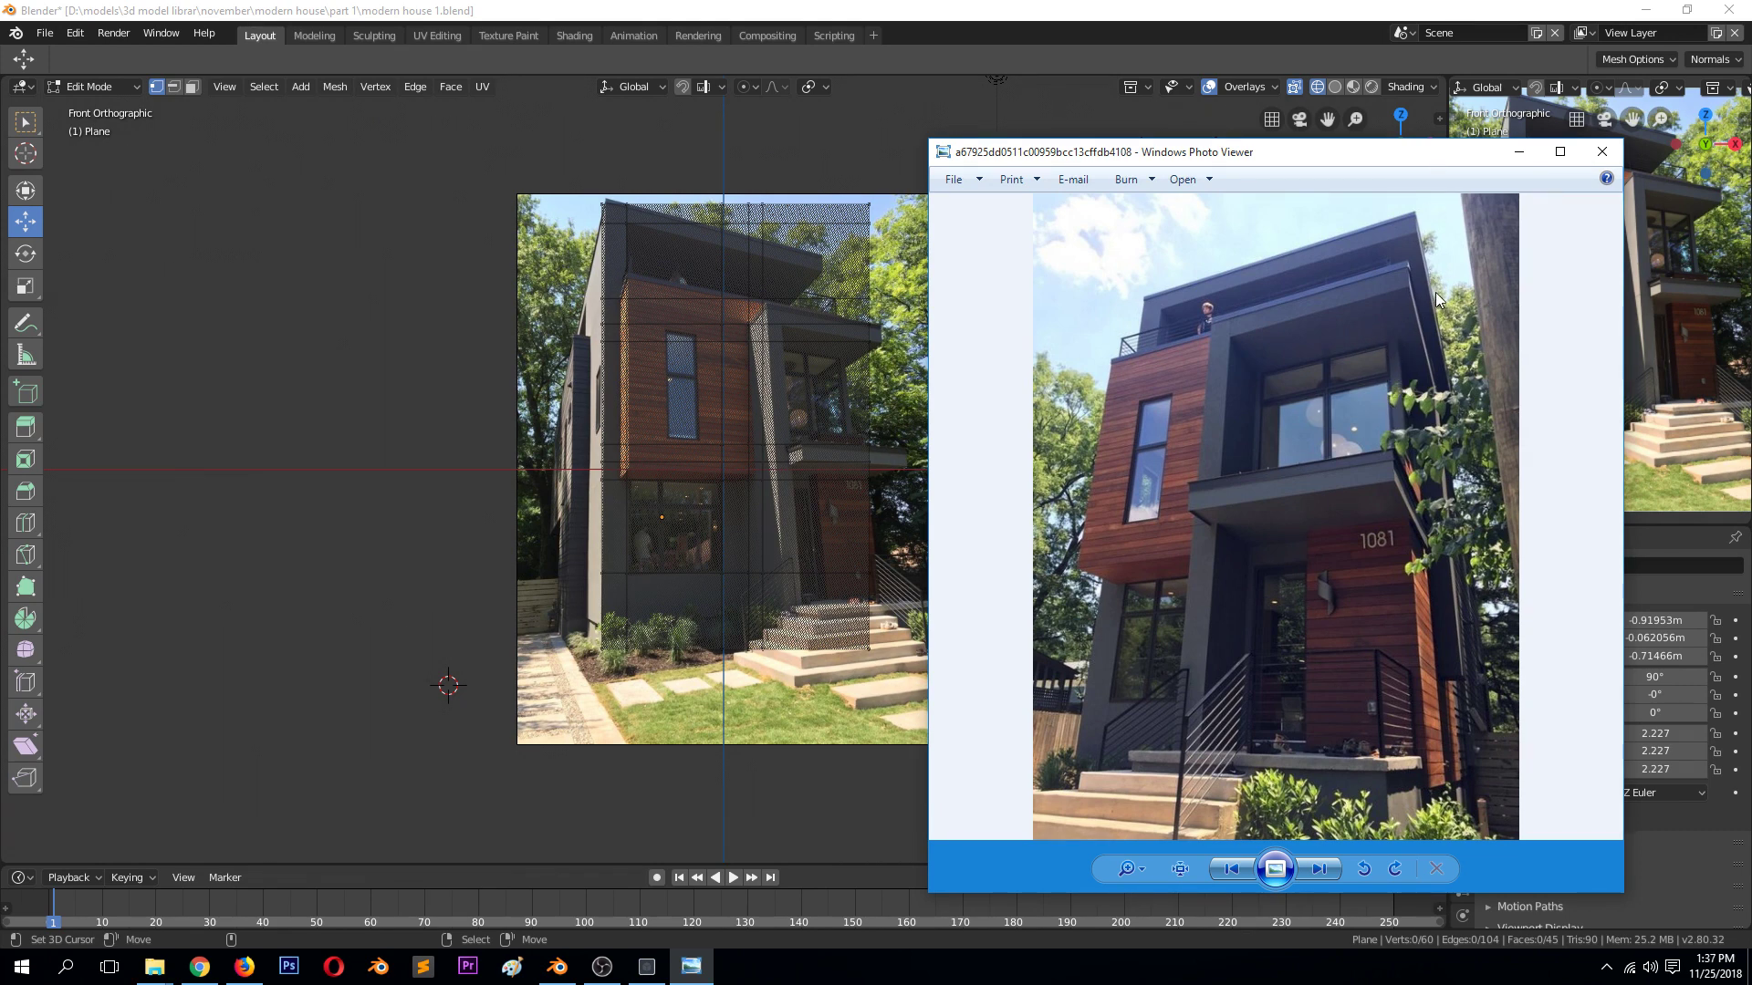
{"action": "left_click", "coordinate": [911, 372]}
Select the facade's outer edge from the roof down to the balcony slab and extrude it about 0.24 m along X
{"action": "scroll", "coordinate": [899, 296], "scroll_direction": "up", "scroll_amount": 1}
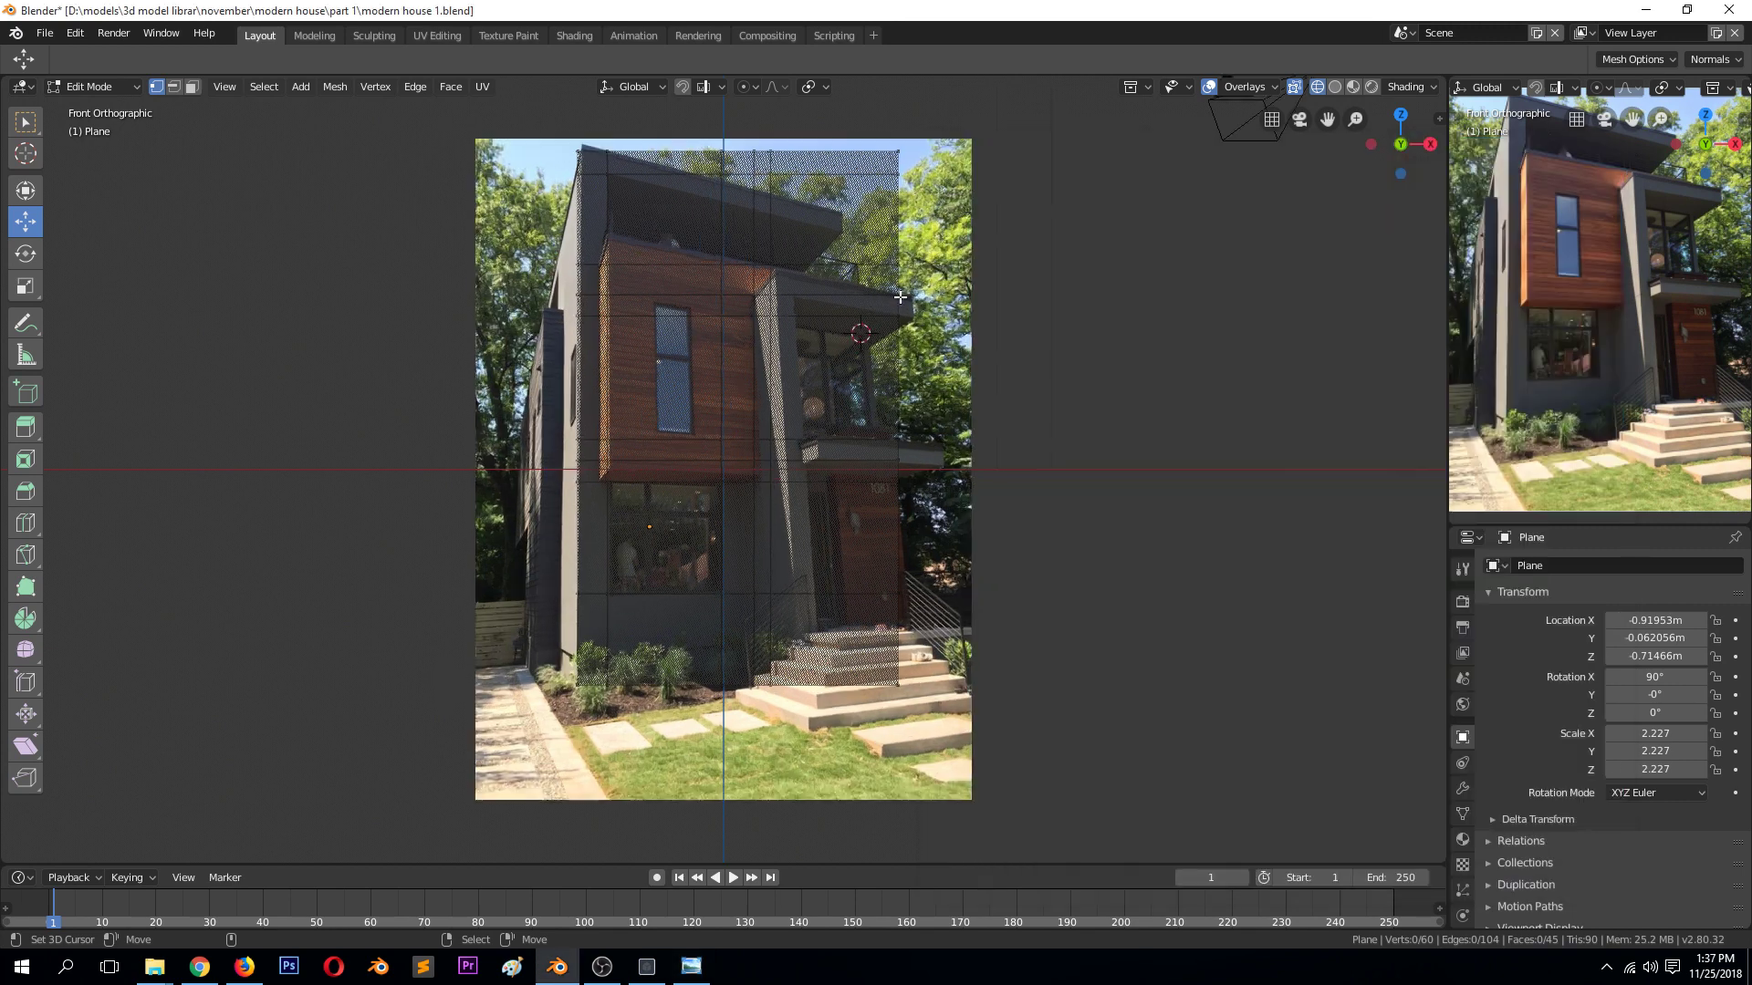
{"action": "scroll", "coordinate": [897, 265], "scroll_direction": "up", "scroll_amount": 2}
{"action": "scroll", "coordinate": [895, 263], "scroll_direction": "down", "scroll_amount": 1}
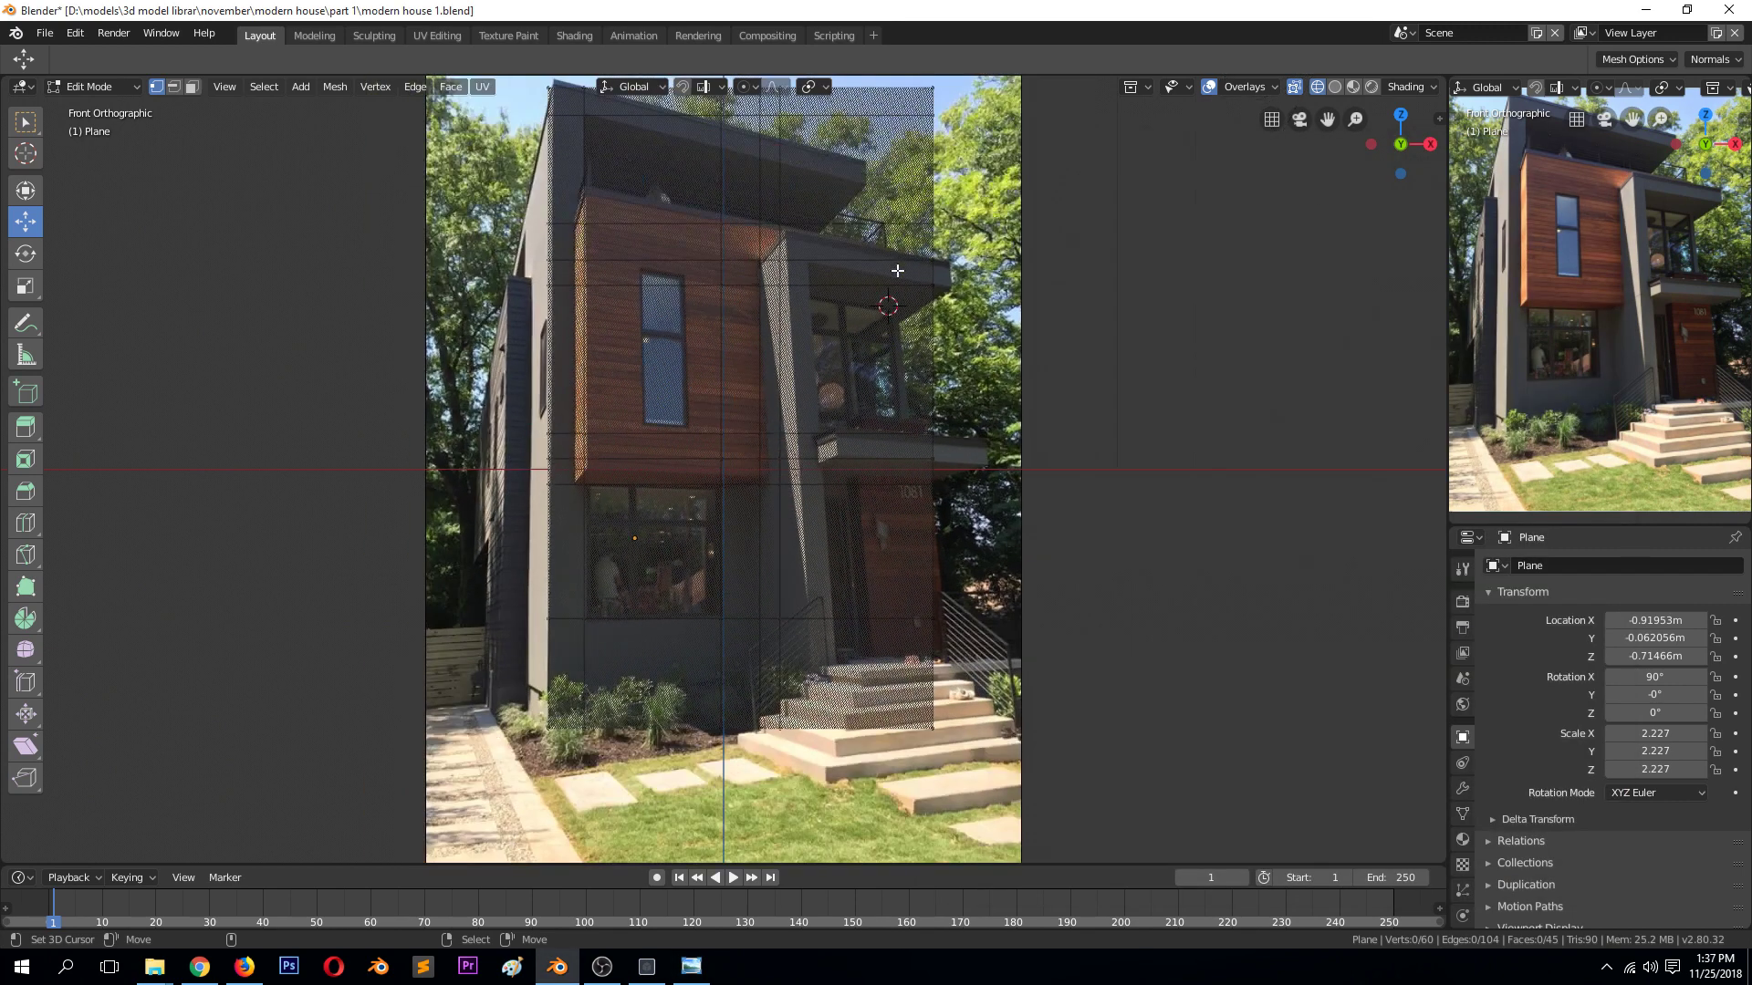
{"action": "left_click", "coordinate": [930, 272]}
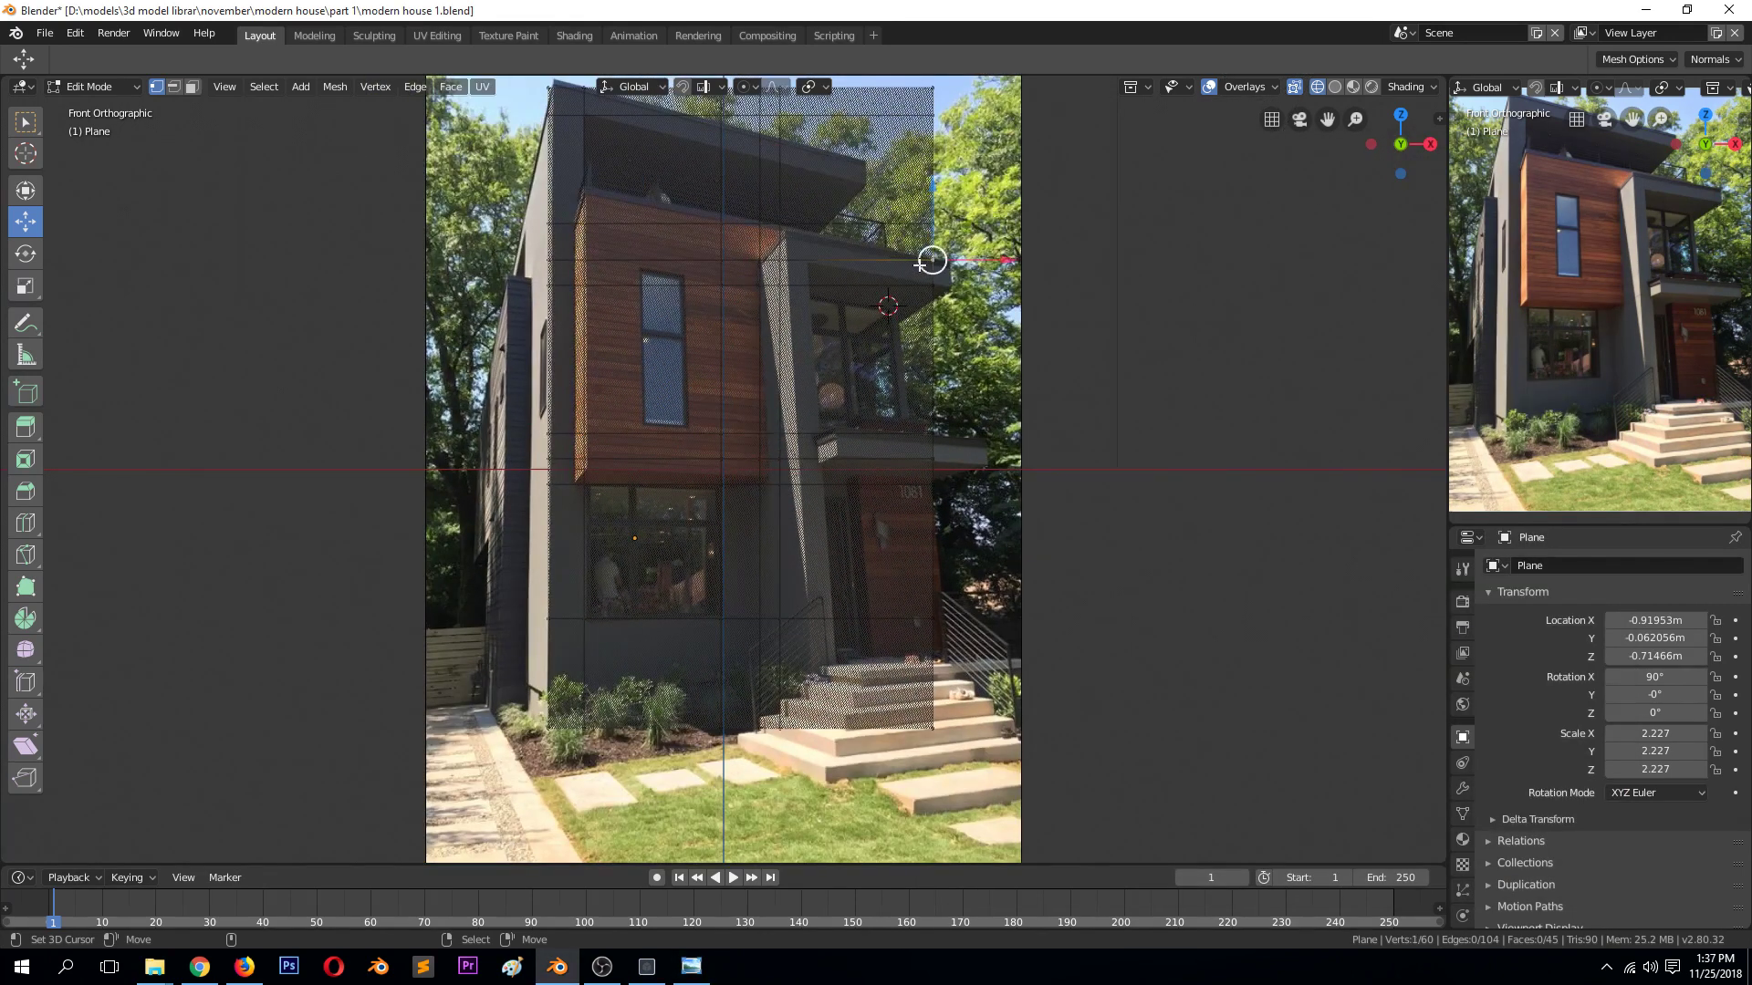
{"action": "left_click", "coordinate": [934, 92], "text": "ctrl"}
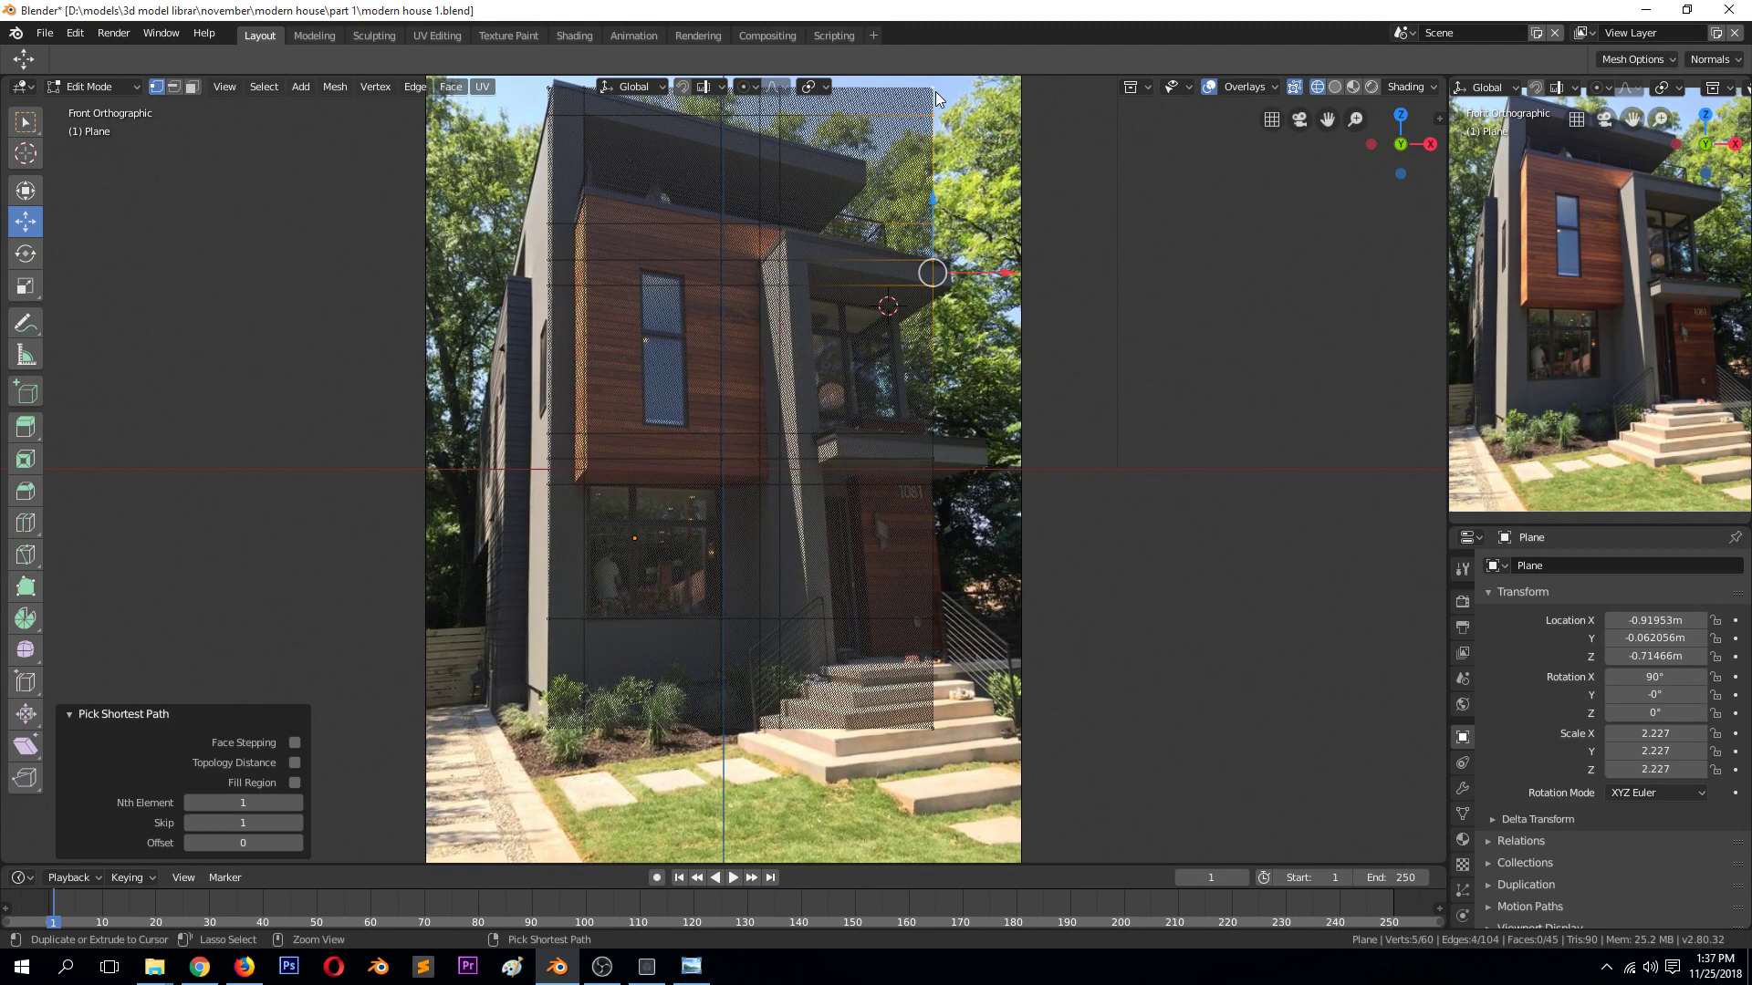
{"action": "left_click", "coordinate": [932, 457], "text": "ctrl"}
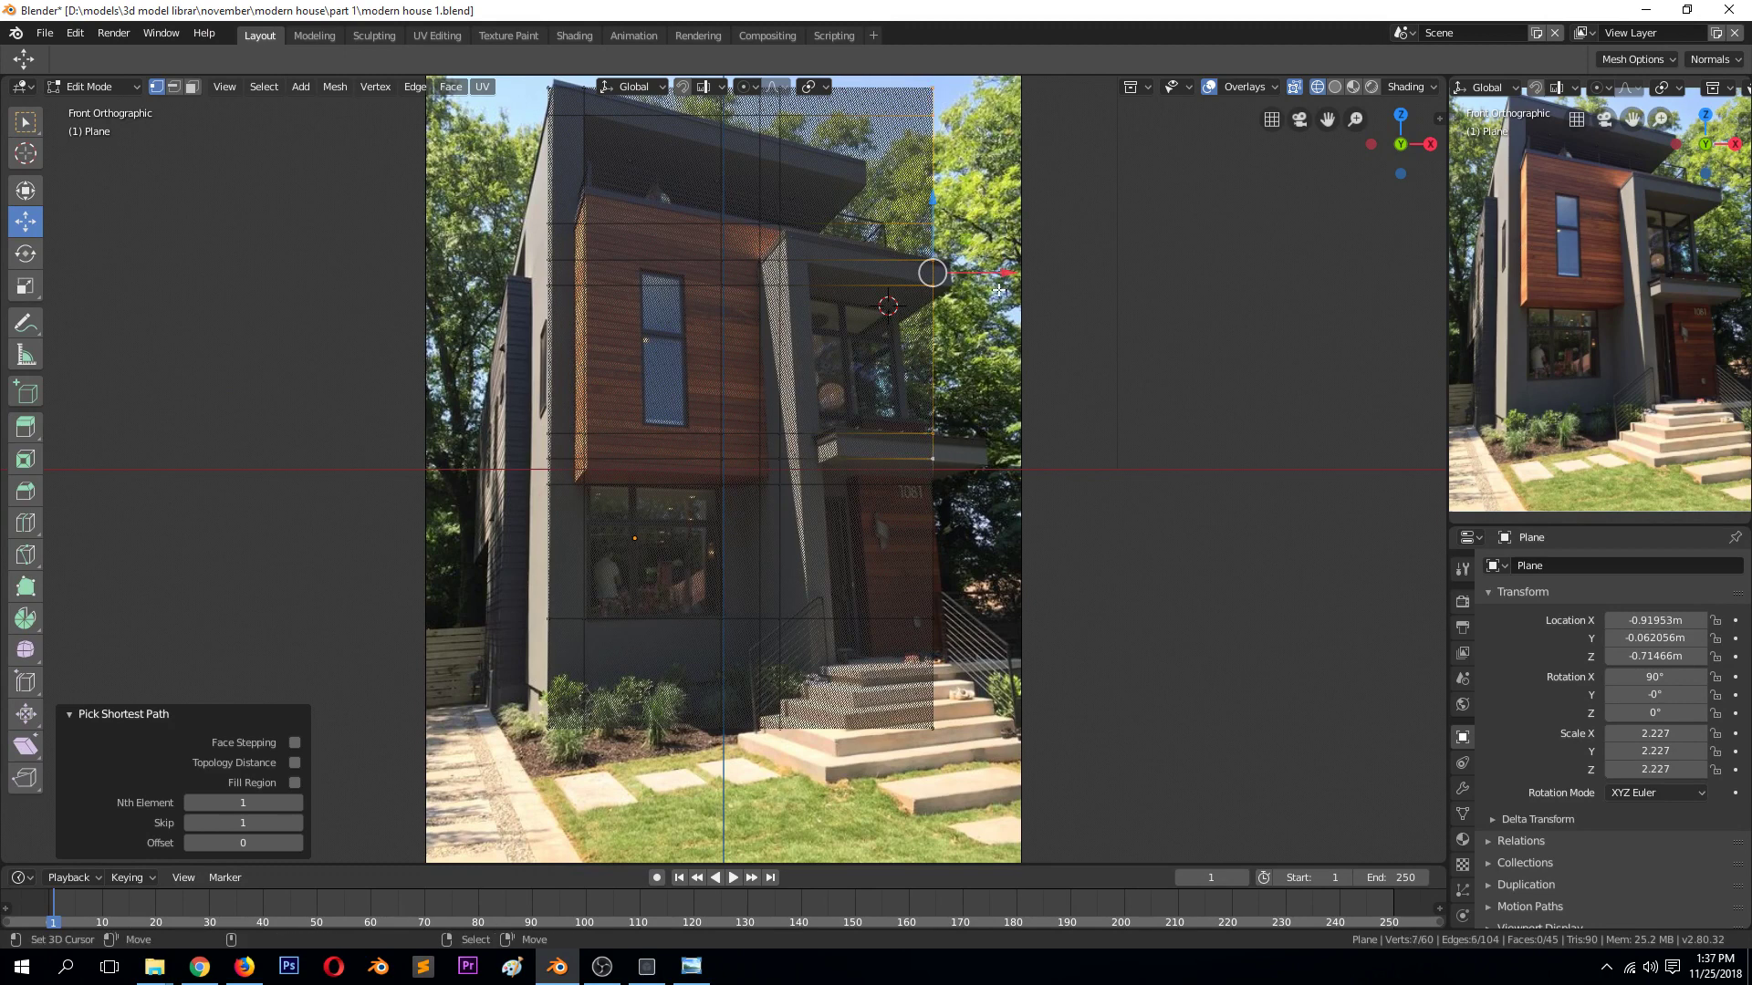
{"action": "key", "text": "e"}
{"action": "key", "text": "x"}
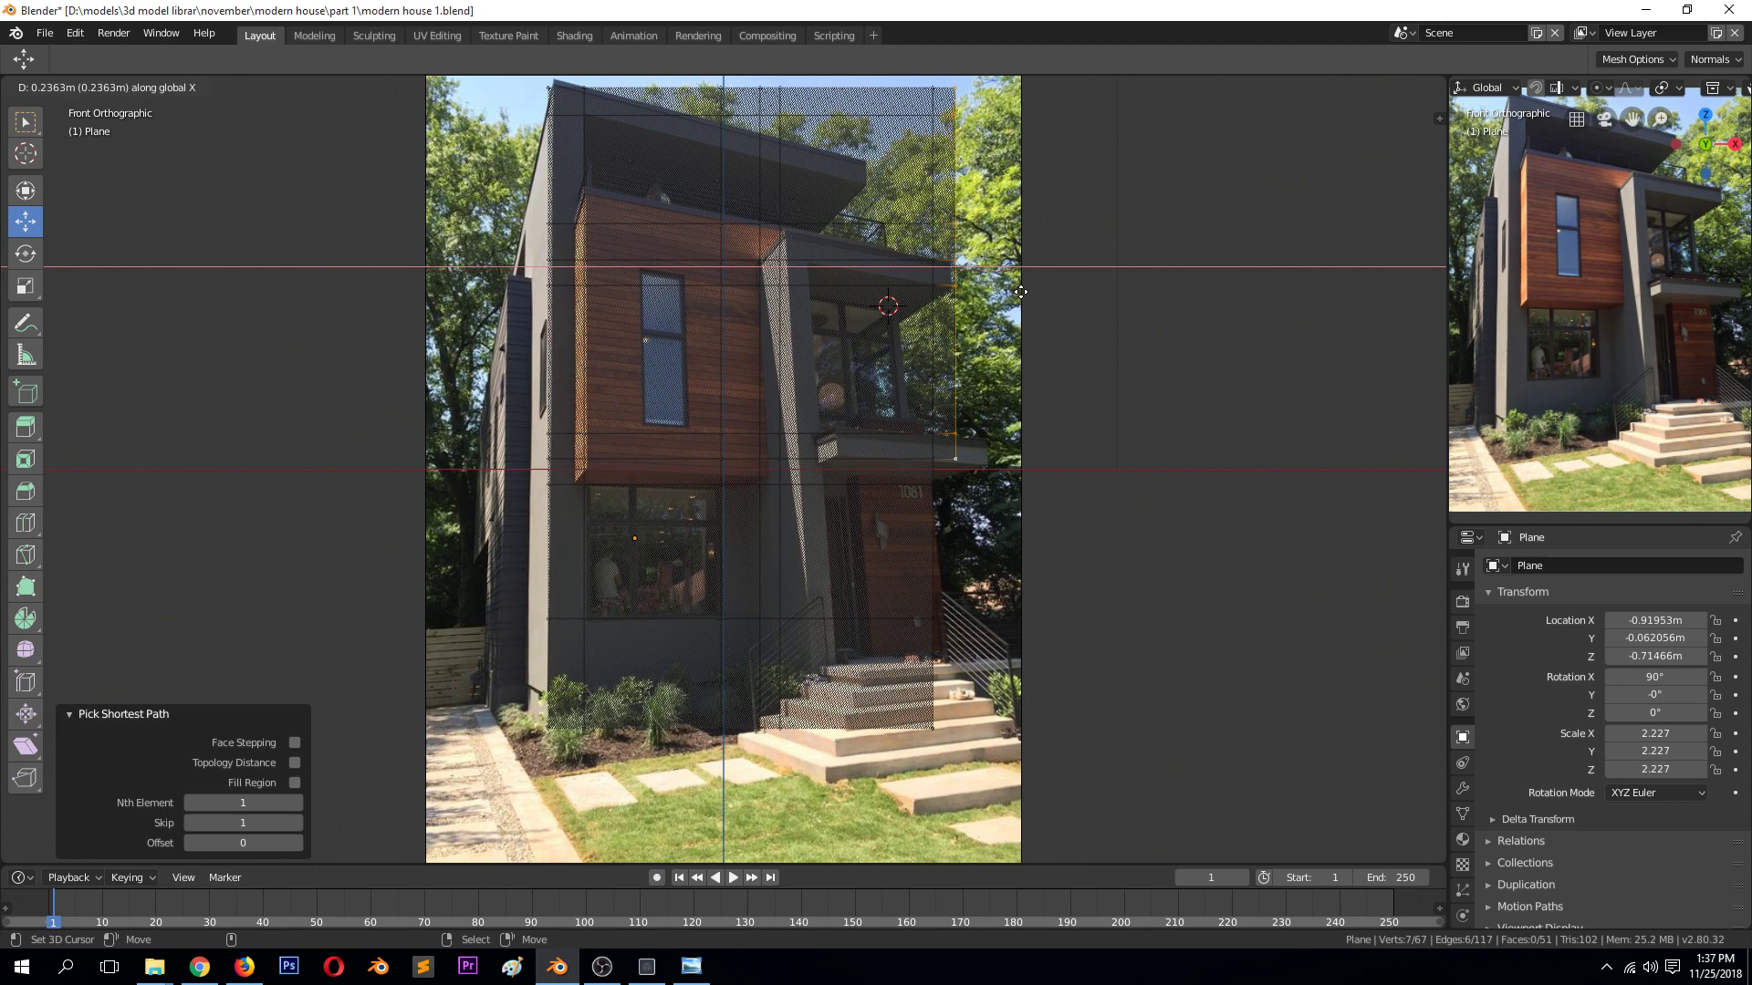
{"action": "left_click", "coordinate": [1023, 292]}
In face selection mode, delete the extruded side faces between the roof strip, the overhang and the balcony slab
{"action": "key", "text": "3"}
{"action": "left_click", "coordinate": [950, 356]}
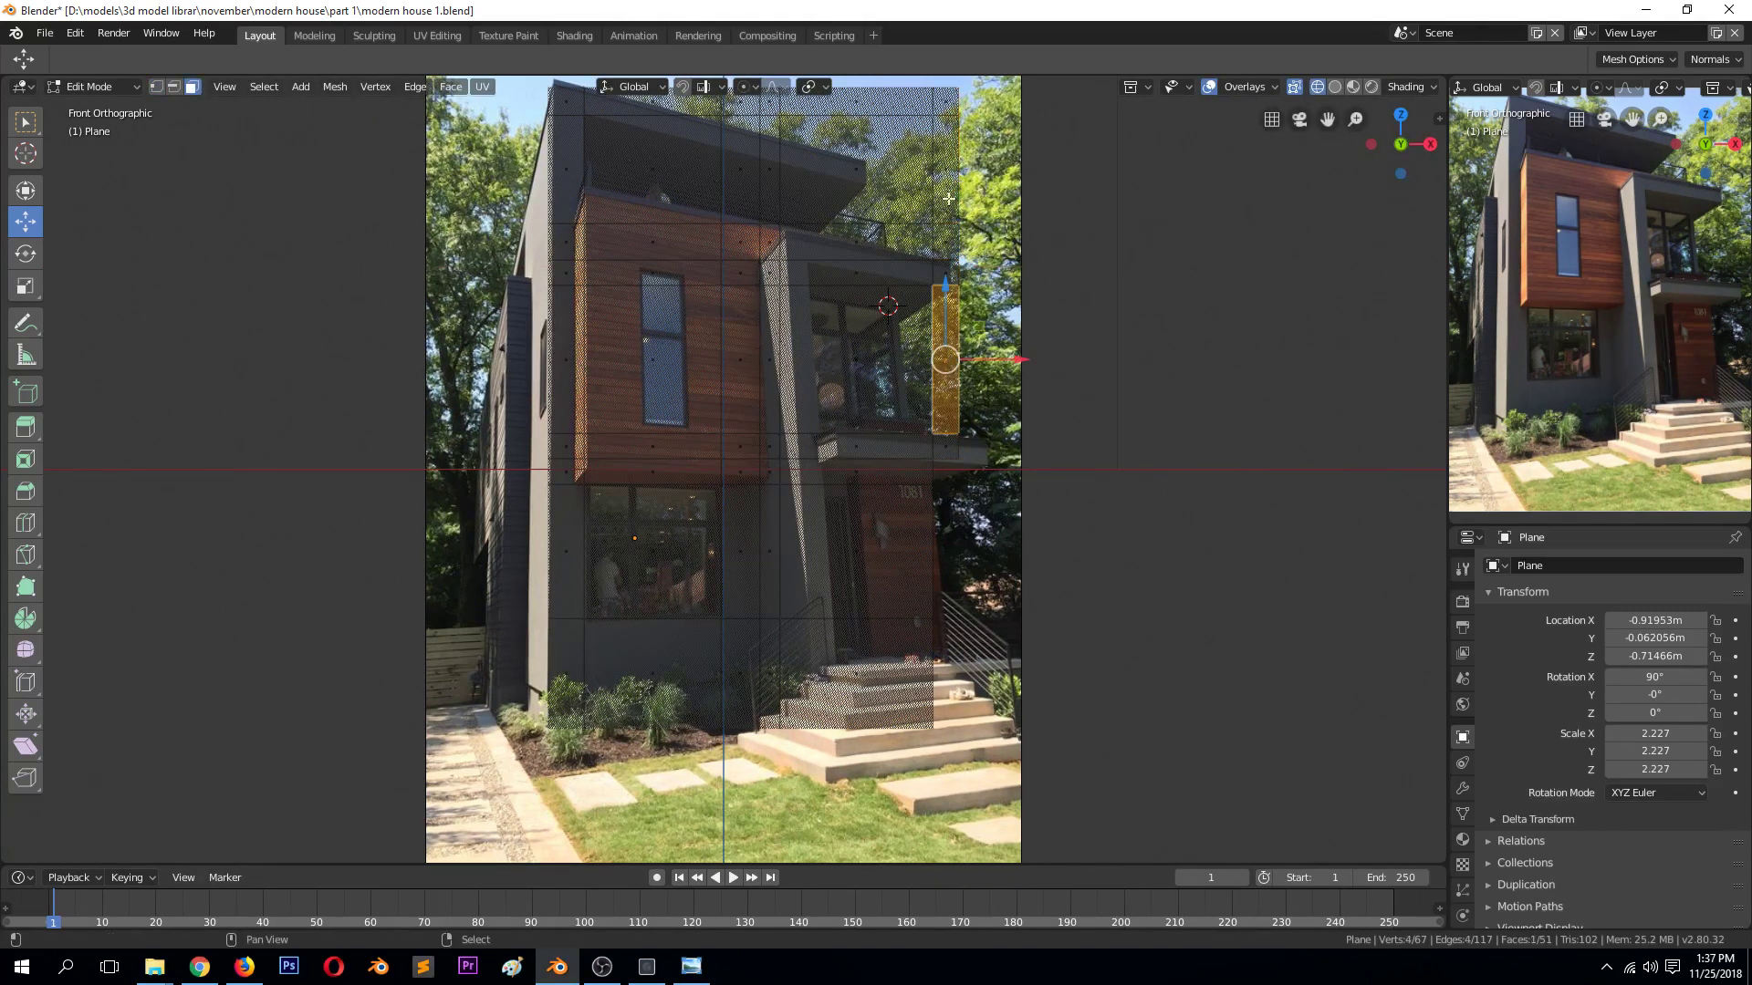
{"action": "left_click", "coordinate": [946, 170], "text": "shift"}
{"action": "key", "text": "x"}
{"action": "left_click", "coordinate": [949, 221]}
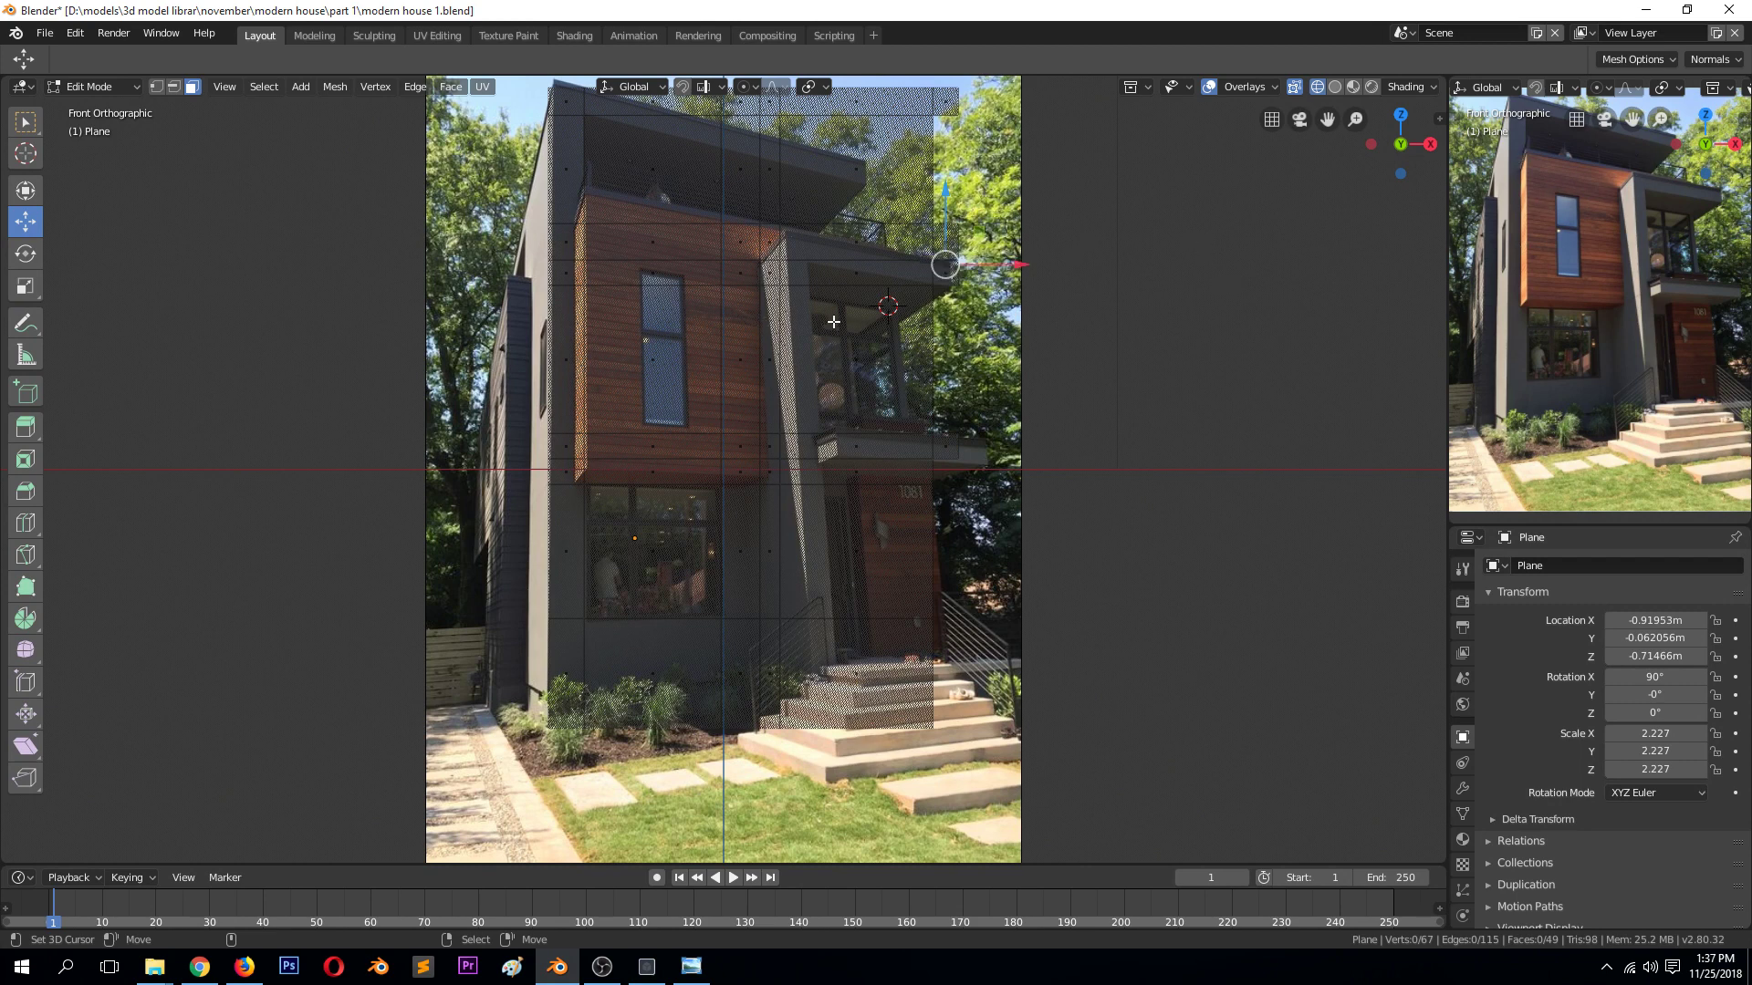
{"action": "left_click", "coordinate": [945, 272]}
{"action": "key", "text": "x"}
{"action": "left_click", "coordinate": [949, 241]}
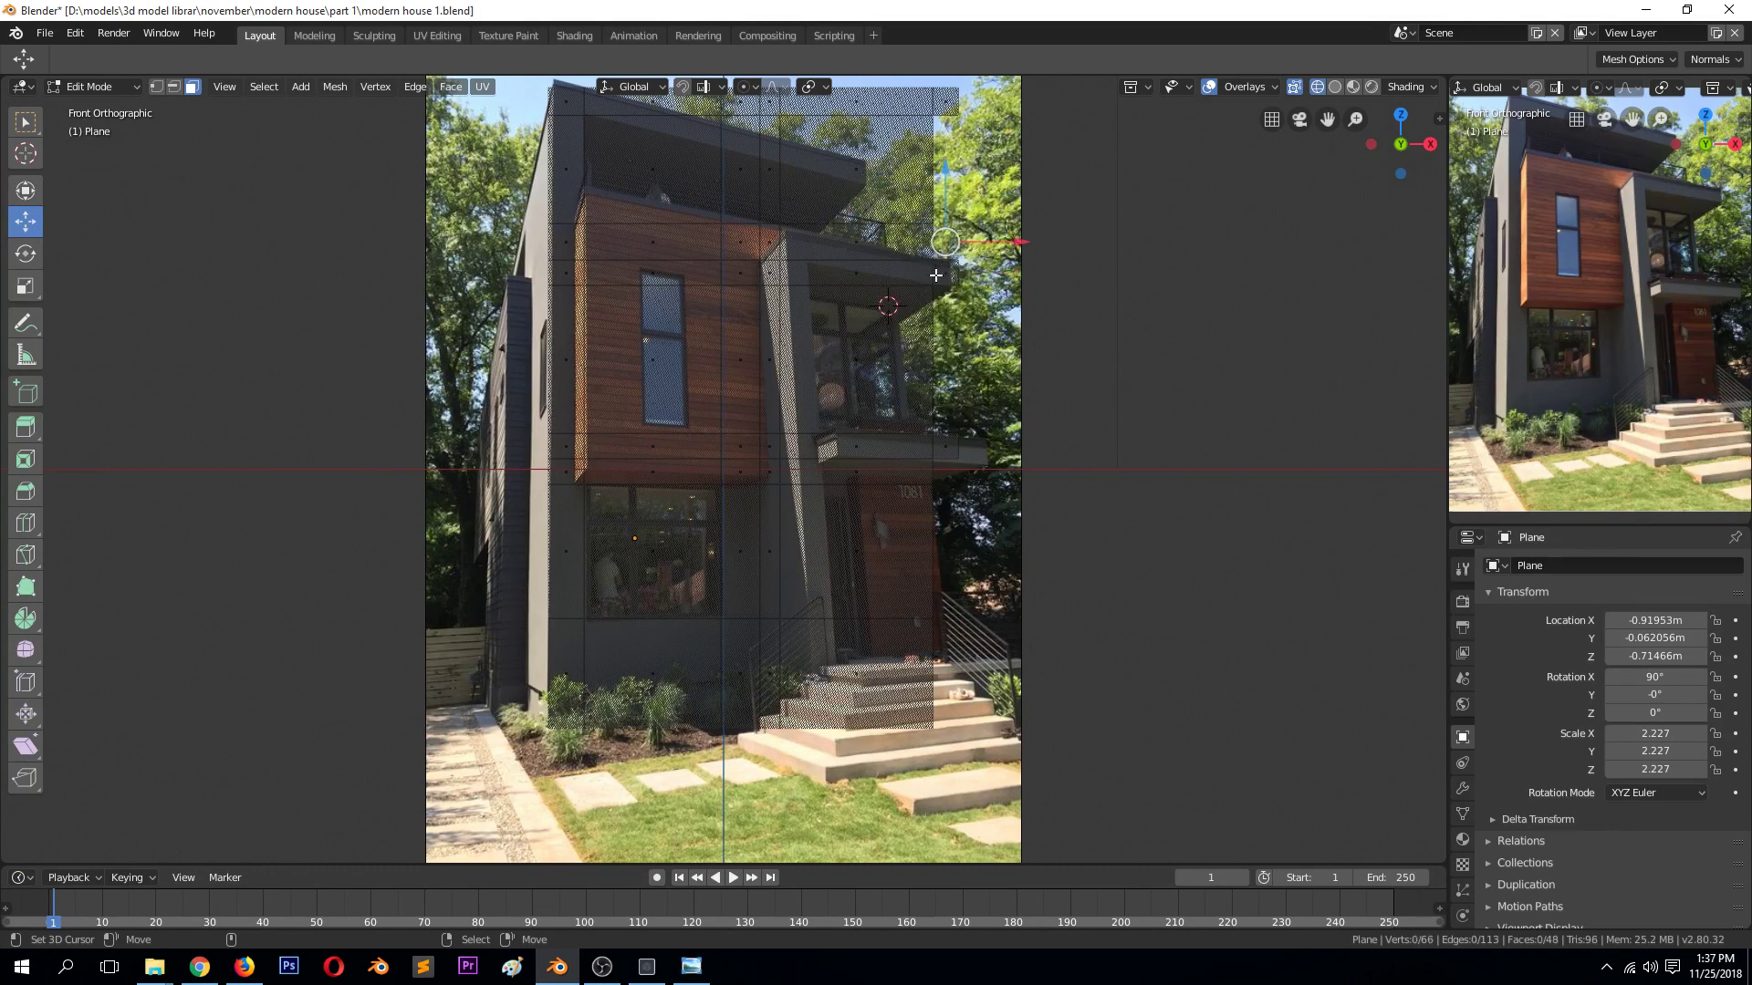
Select the overhang, pillar and balcony slab faces and extrude them forward 0.679 m from the facade
{"action": "left_click", "coordinate": [772, 270], "text": "ctrl"}
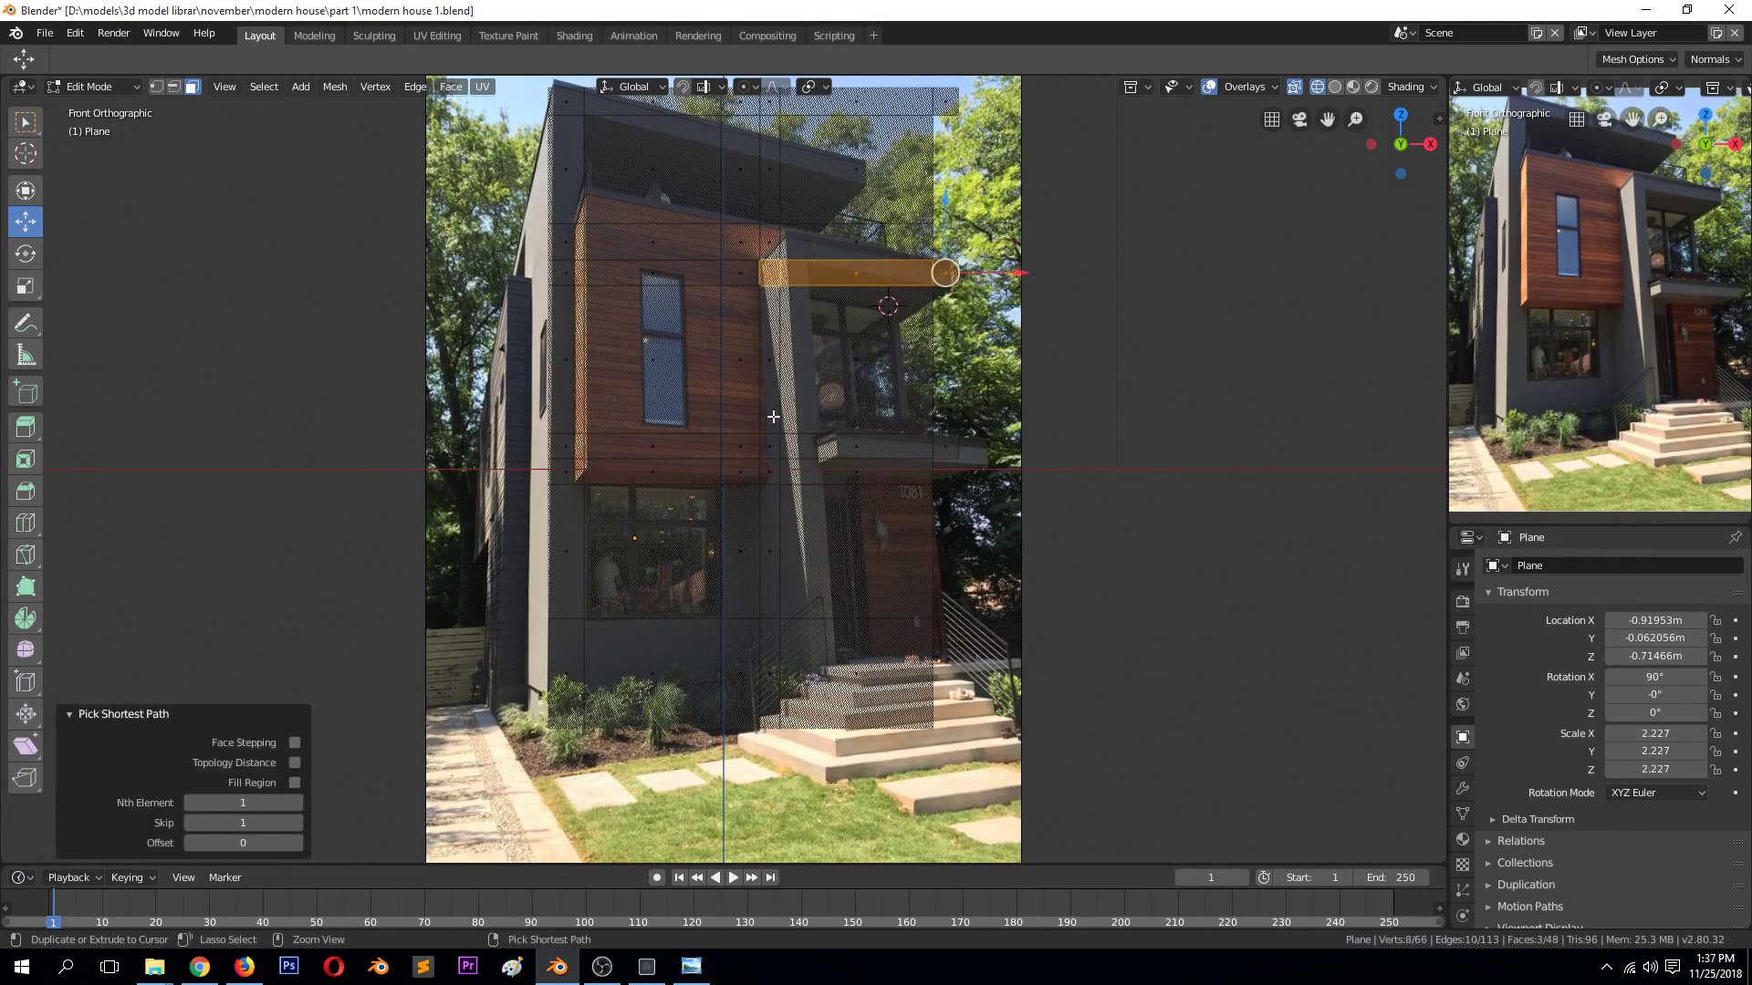
{"action": "left_click", "coordinate": [945, 274]}
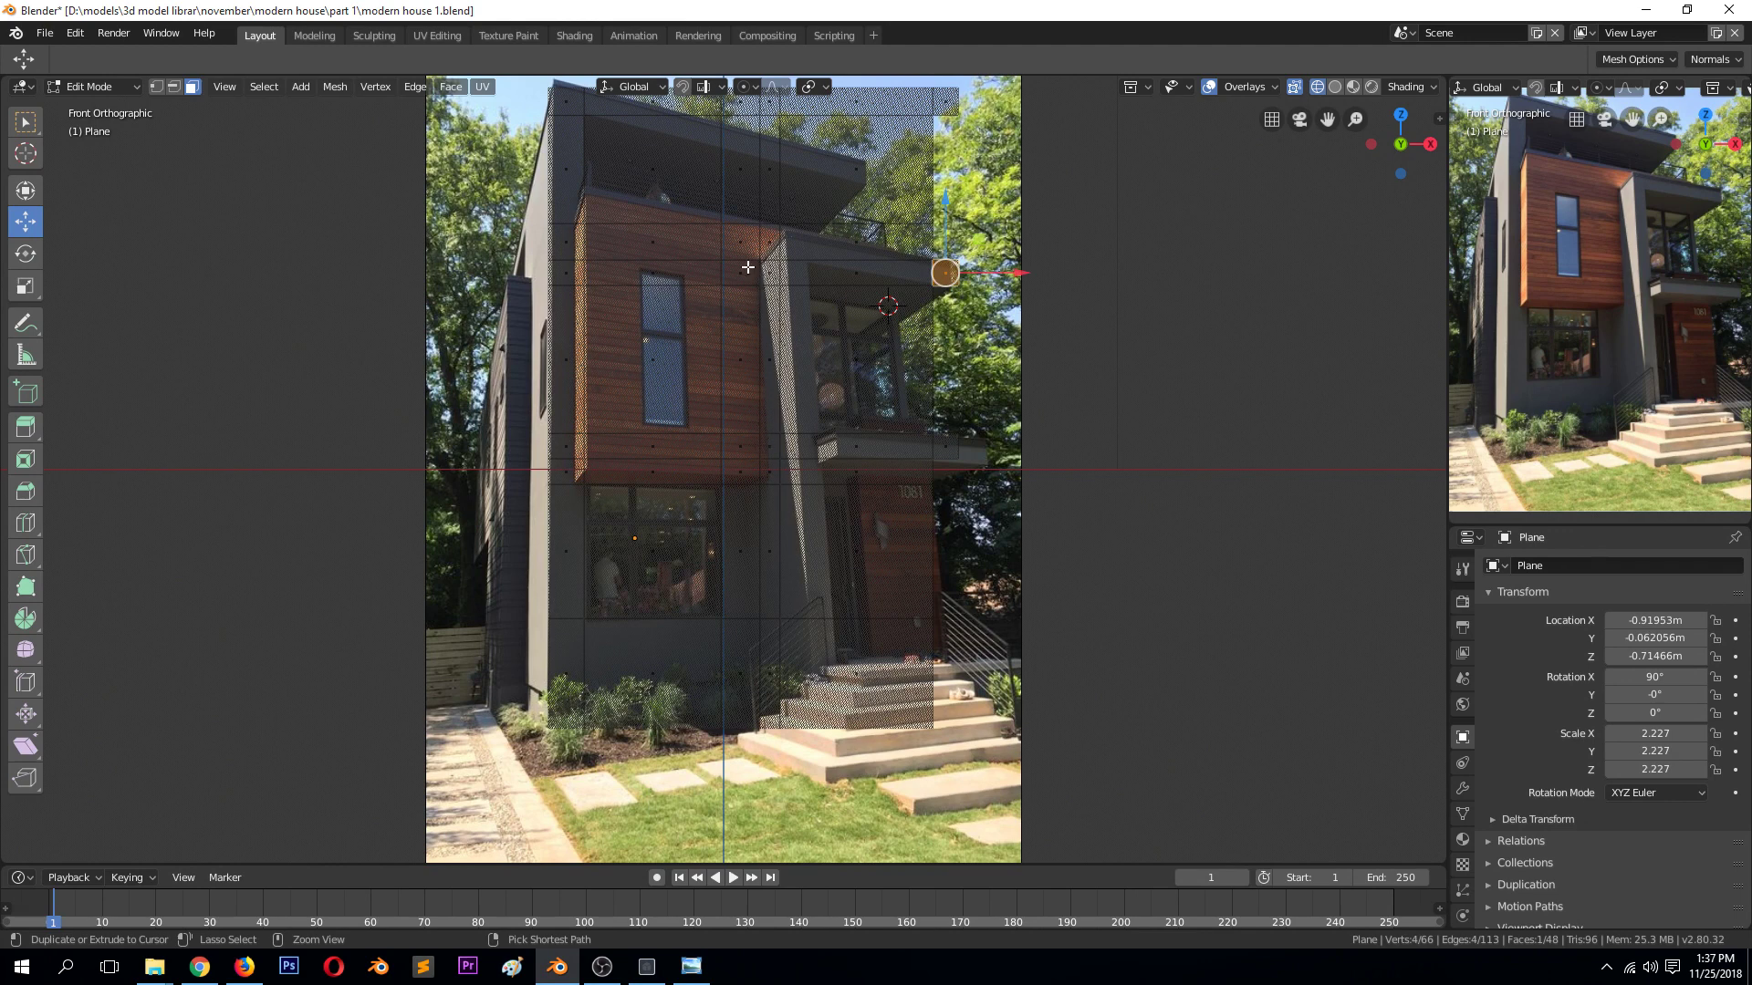
{"action": "left_click", "coordinate": [773, 279], "text": "ctrl"}
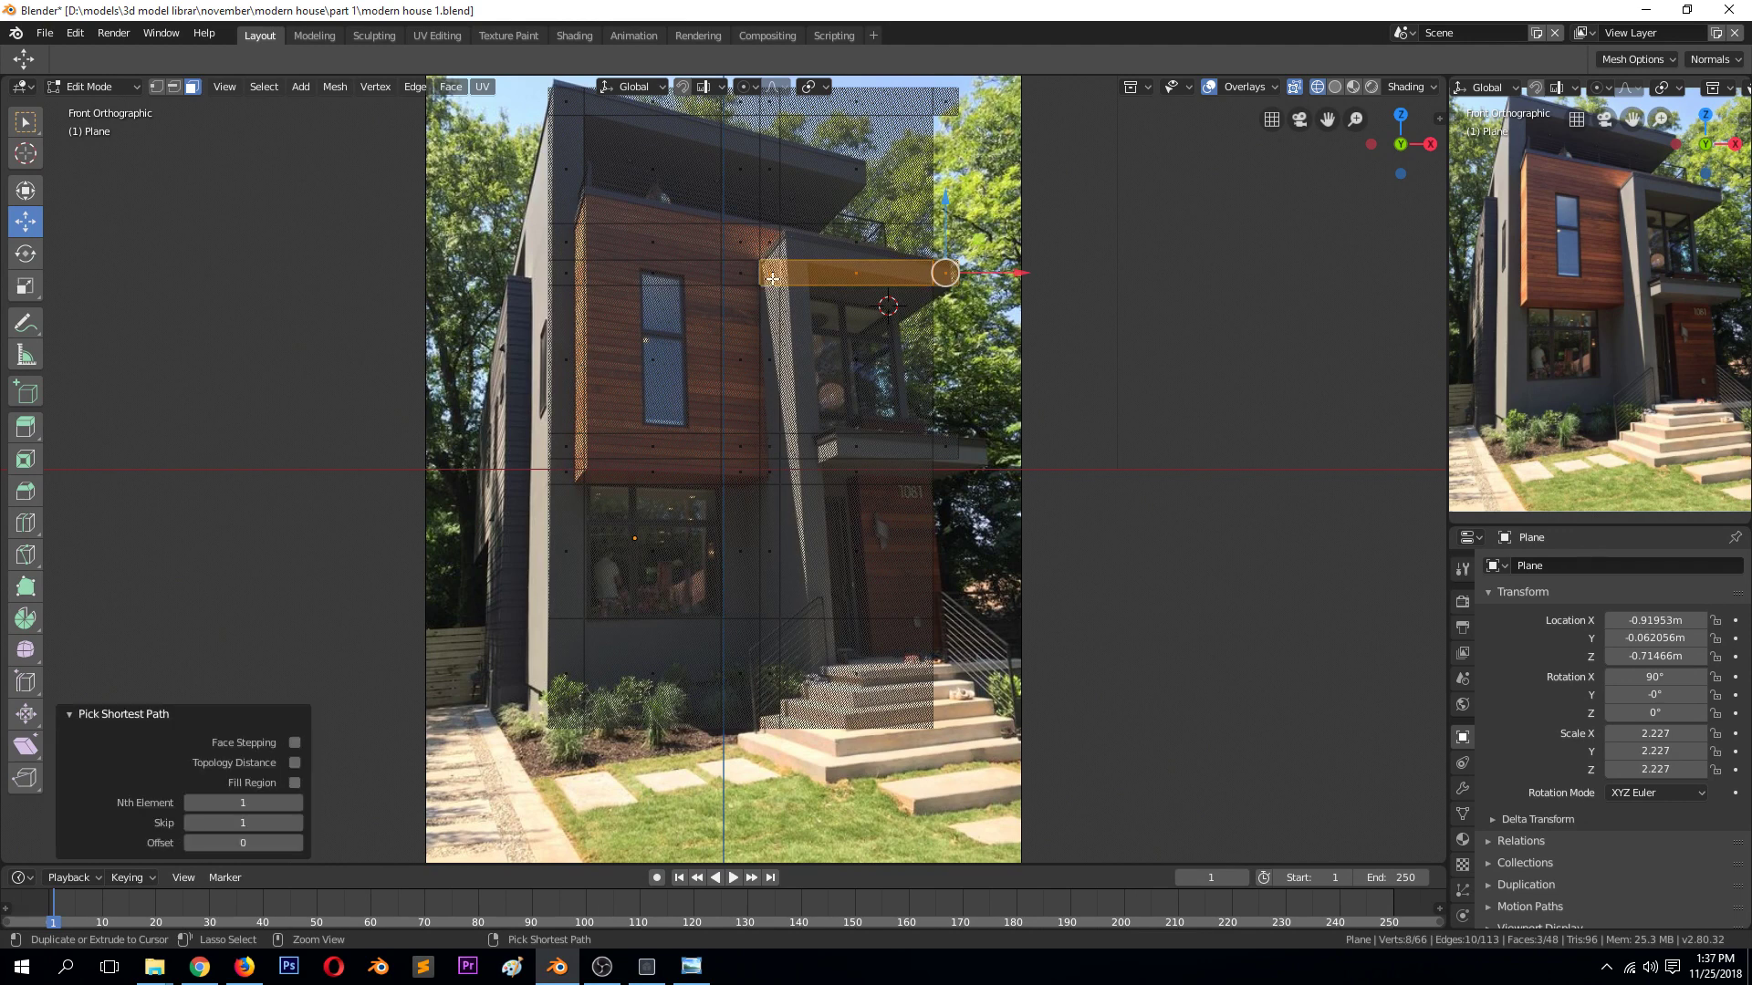
{"action": "left_click", "coordinate": [765, 718], "text": "ctrl"}
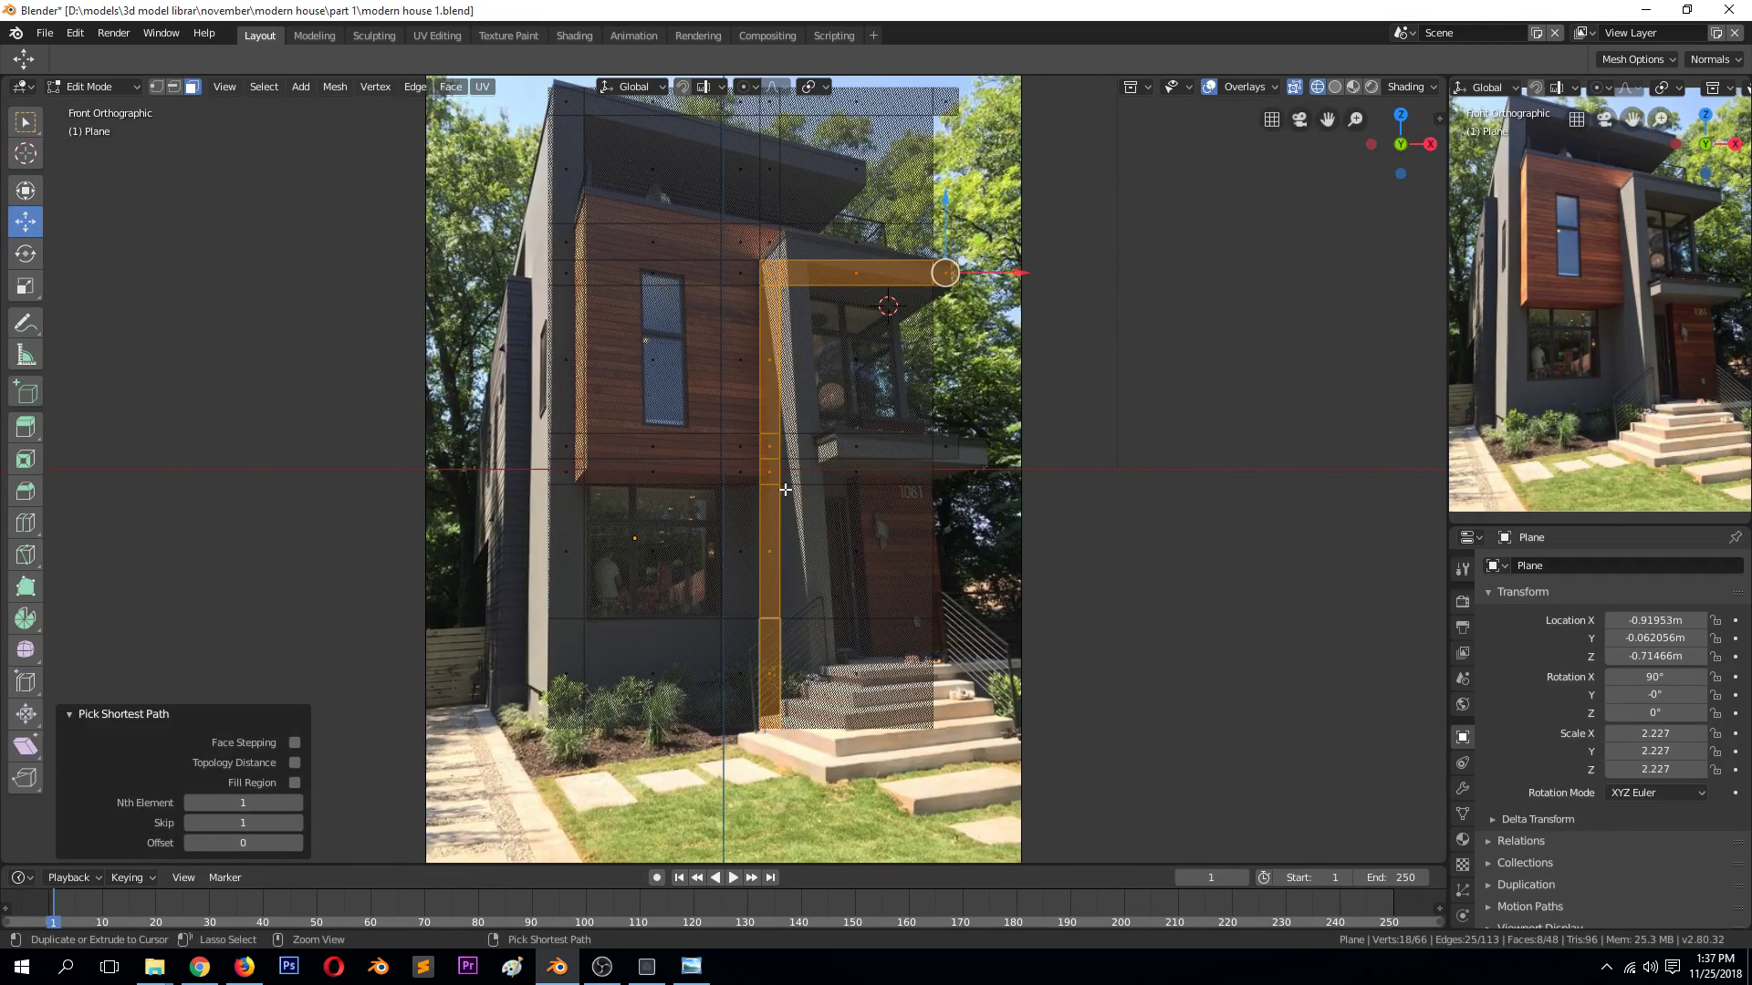
{"action": "left_click", "coordinate": [778, 449], "text": "shift"}
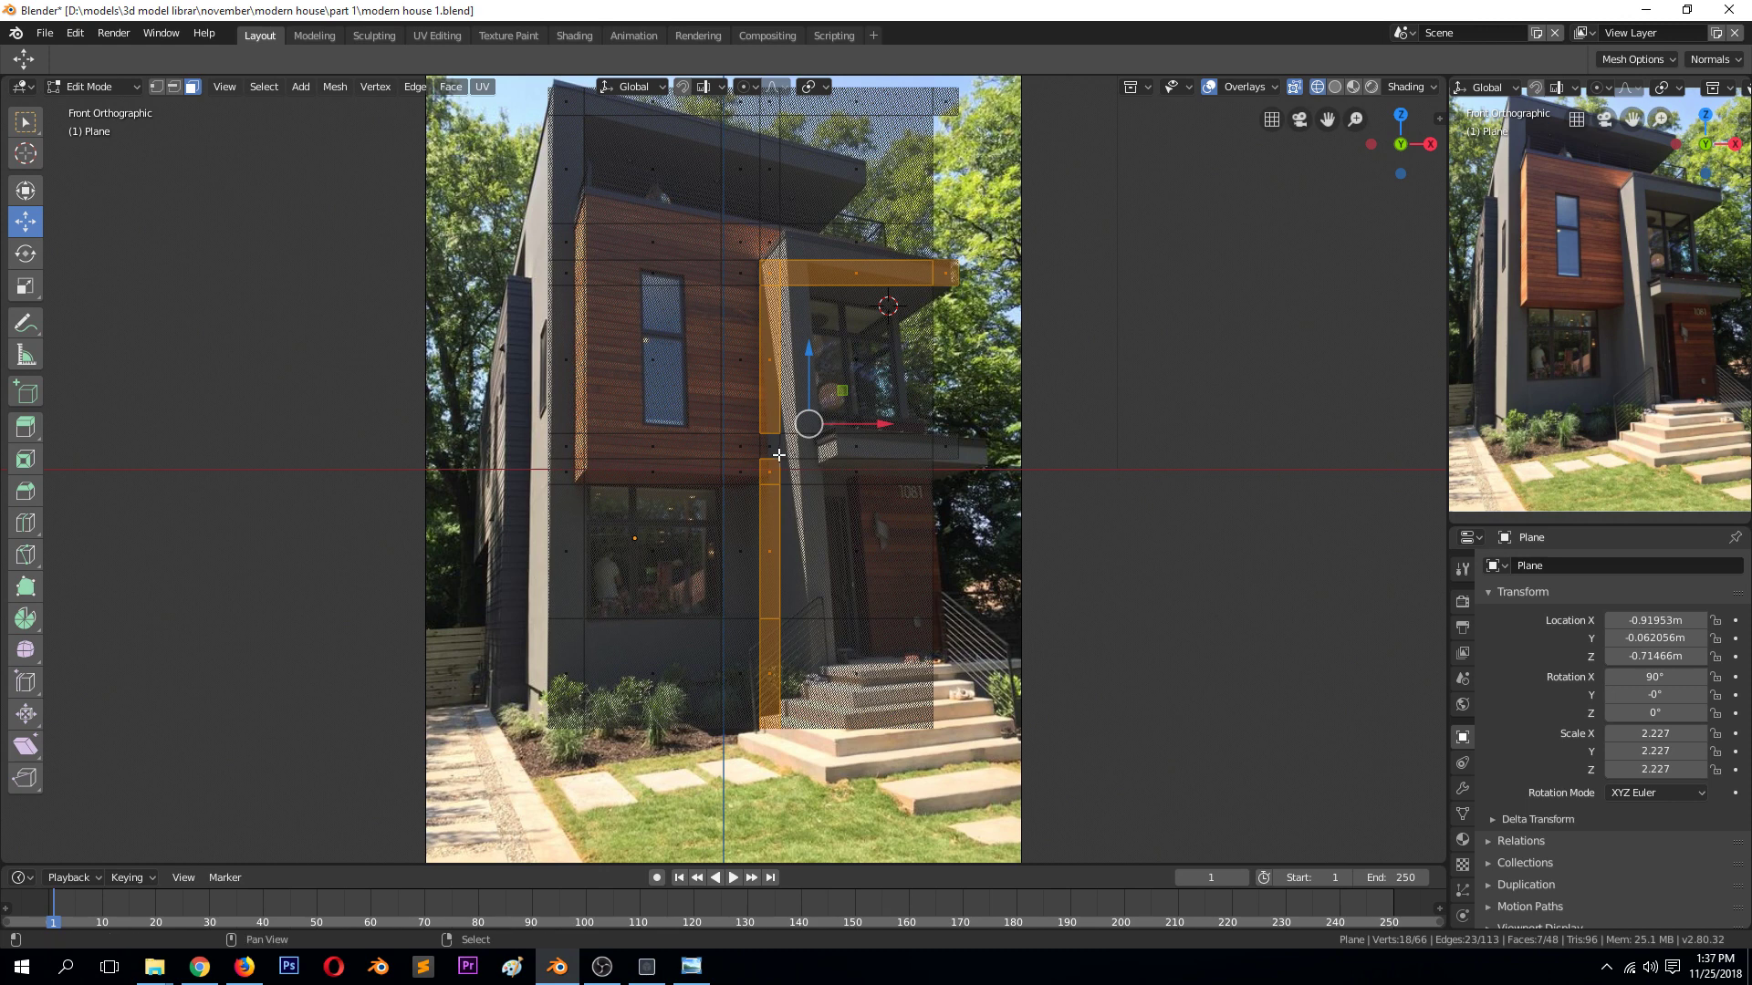
{"action": "left_click", "coordinate": [917, 449], "text": "ctrl"}
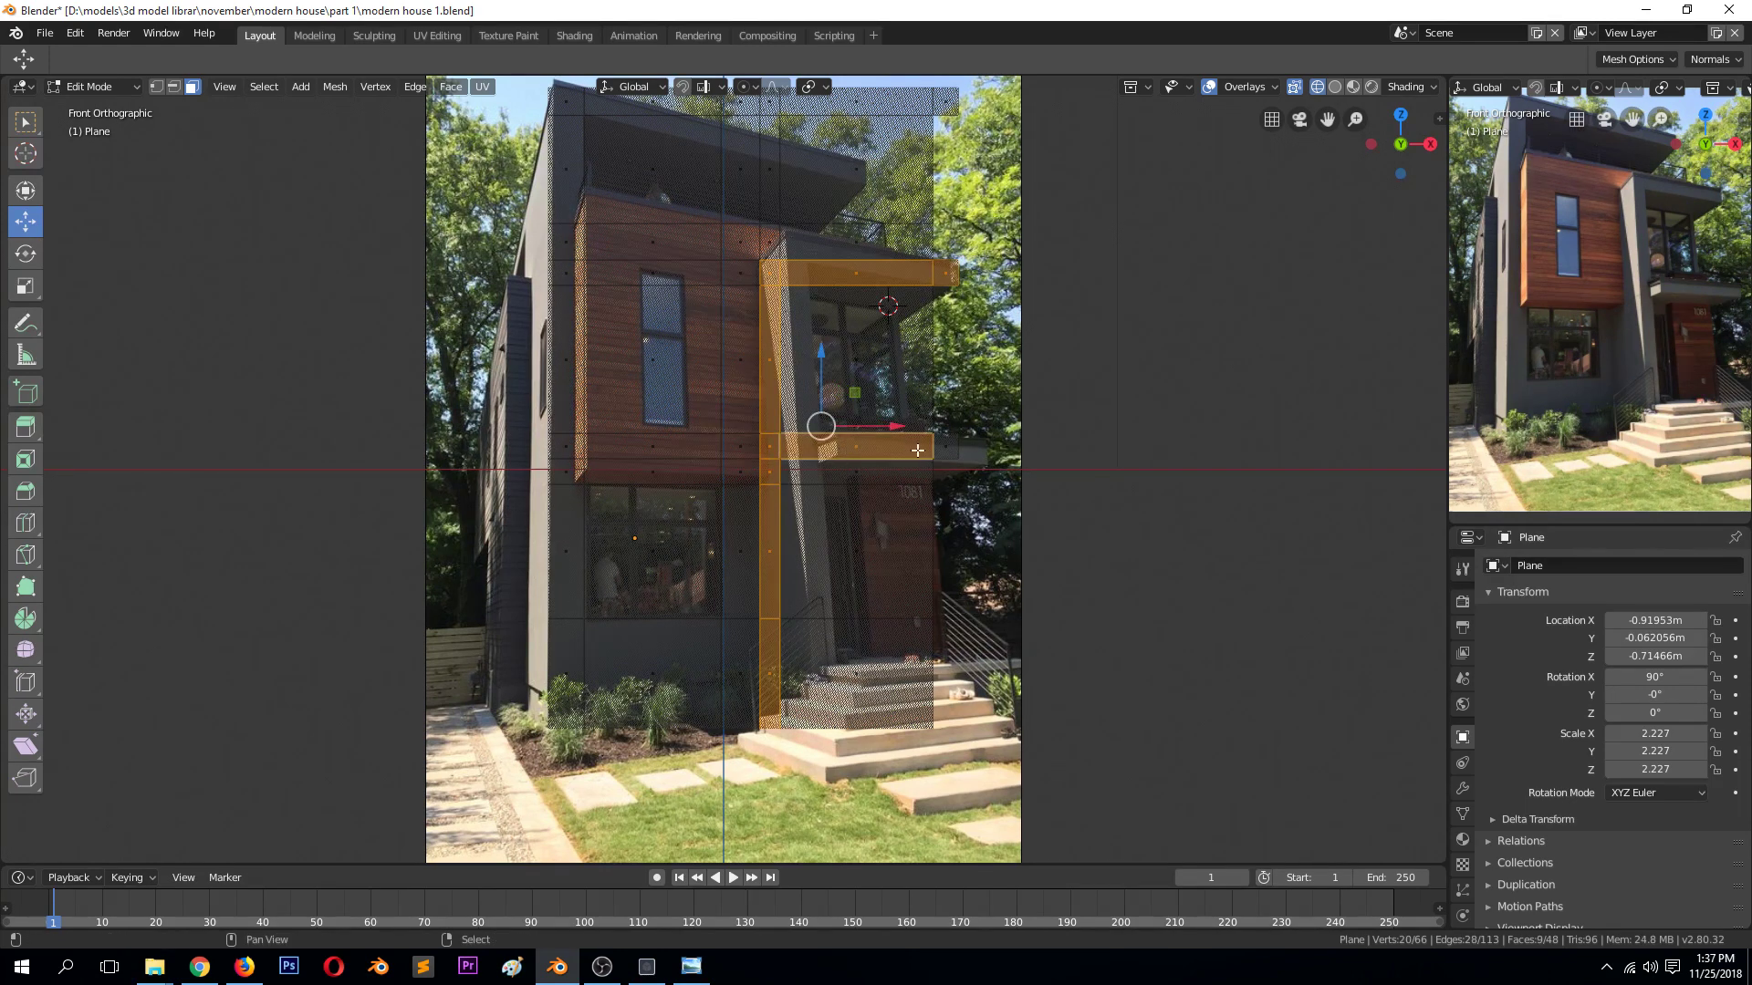
{"action": "left_click", "coordinate": [937, 460], "text": "shift"}
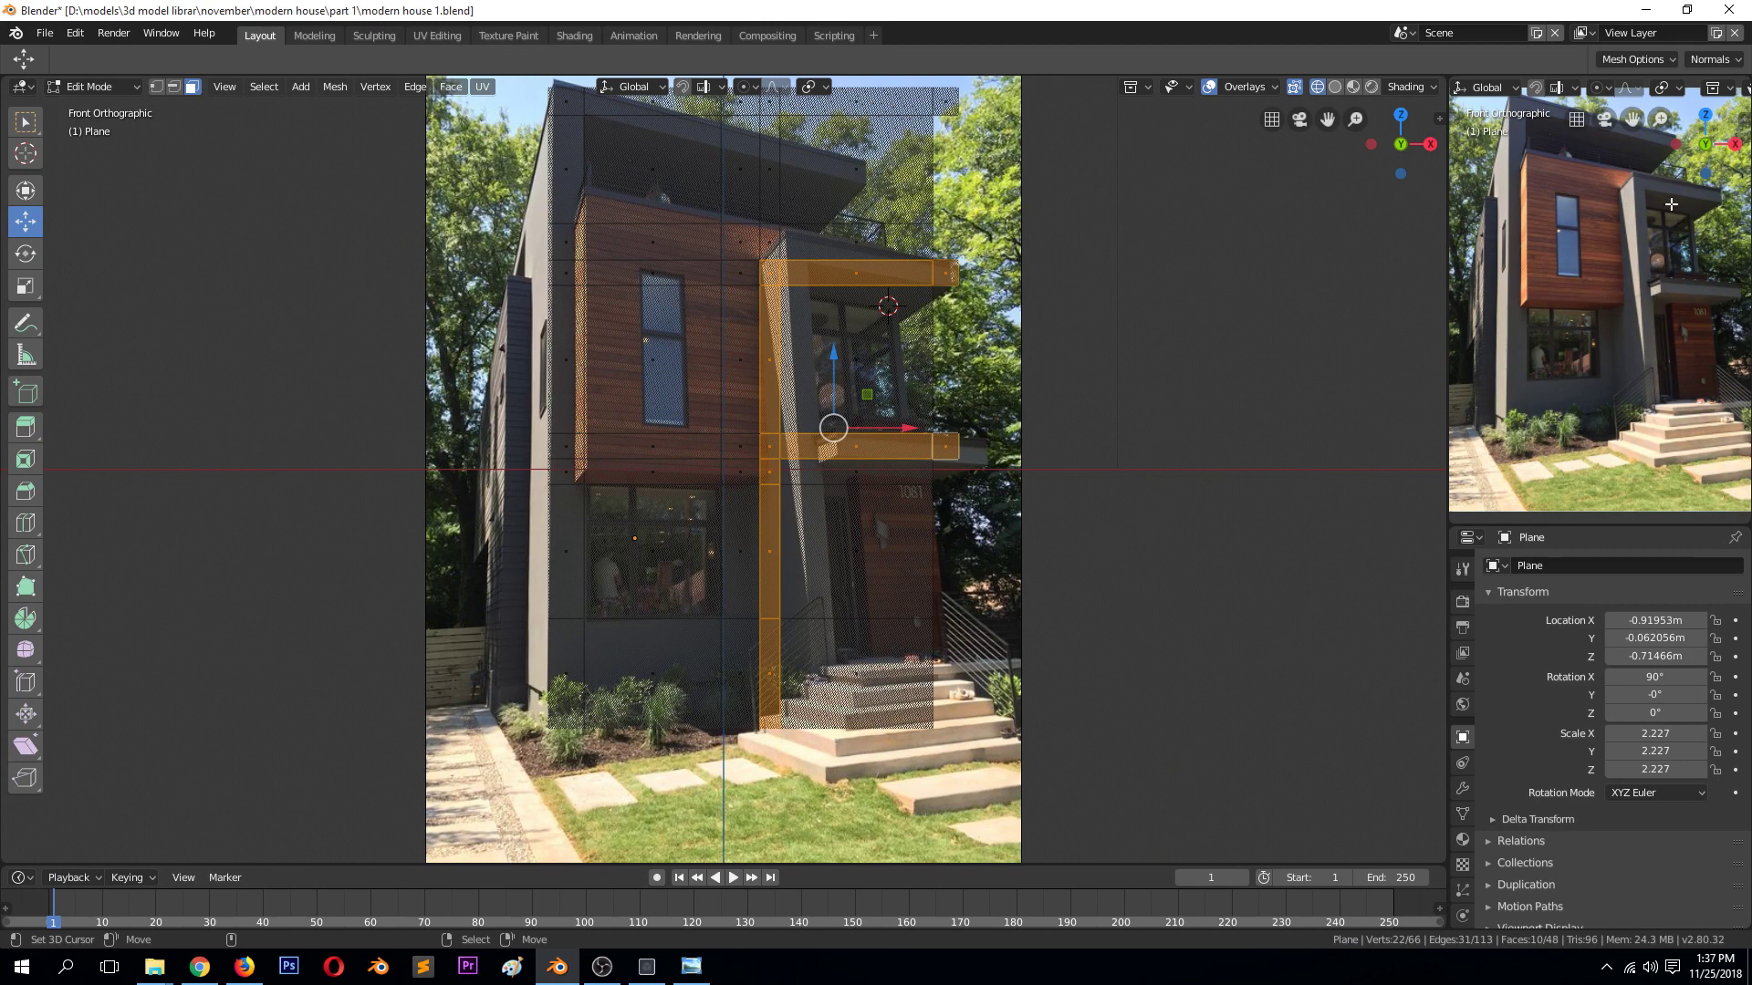
{"action": "middle_click_drag", "start_coordinate": [931, 365], "coordinate": [912, 543]}
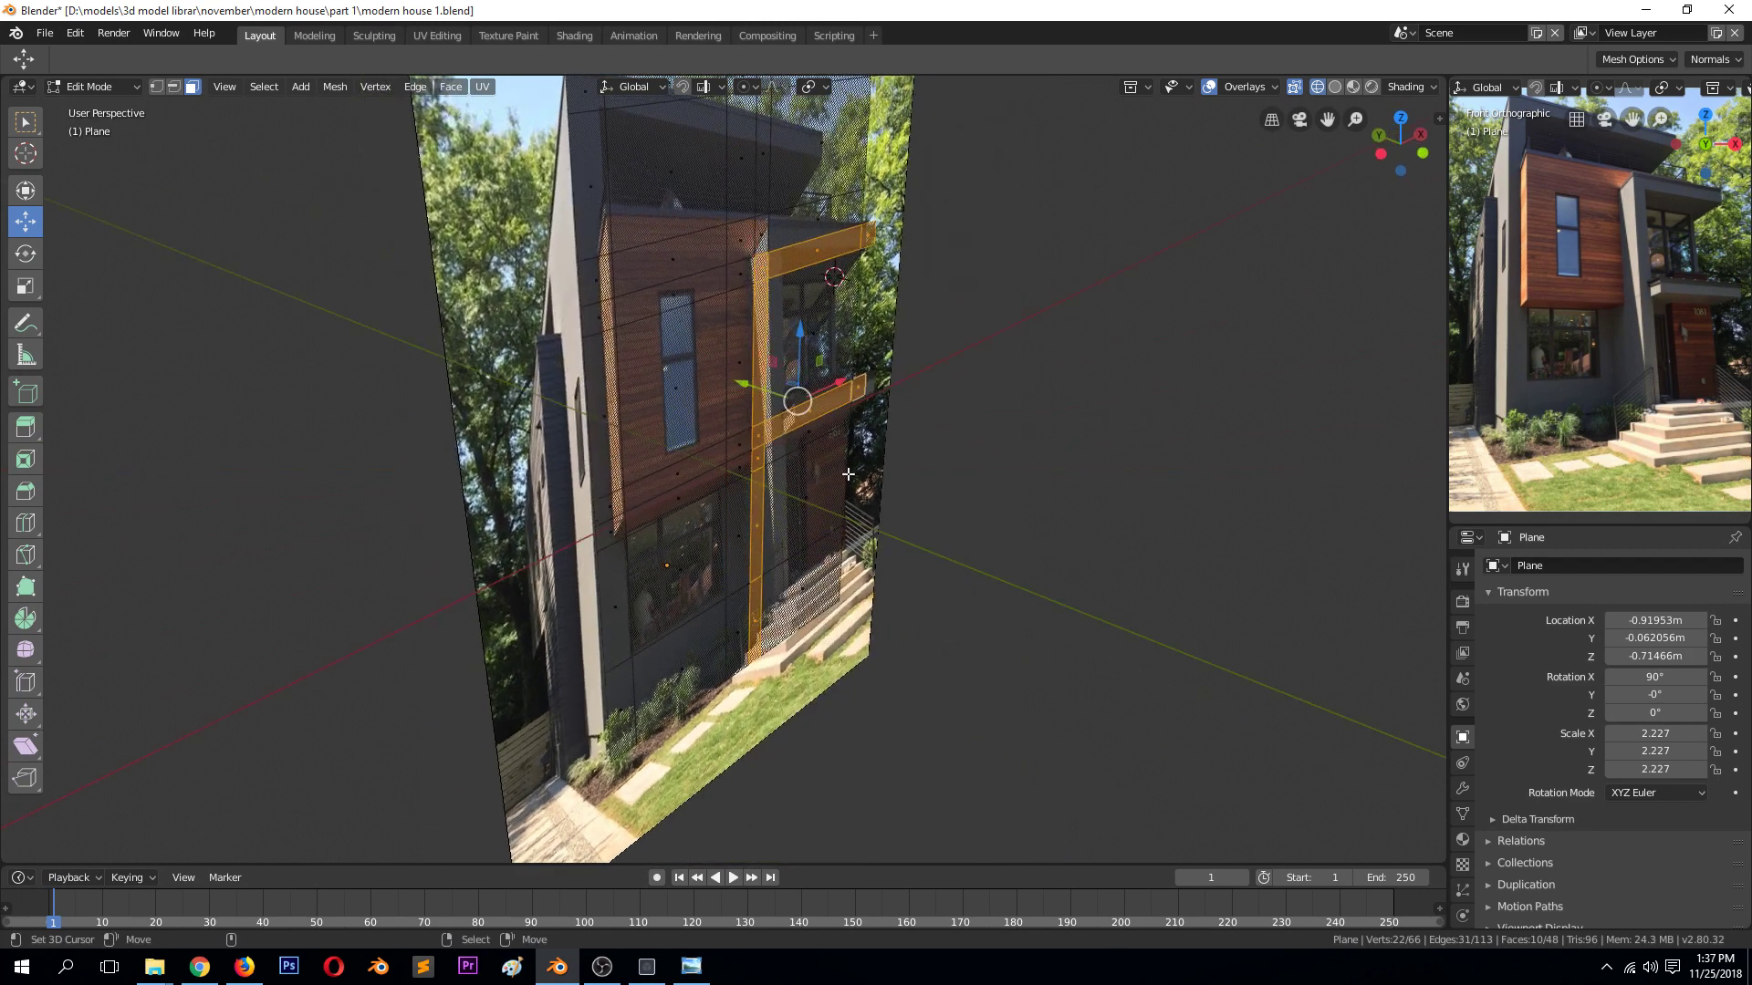
{"action": "key", "text": "e"}
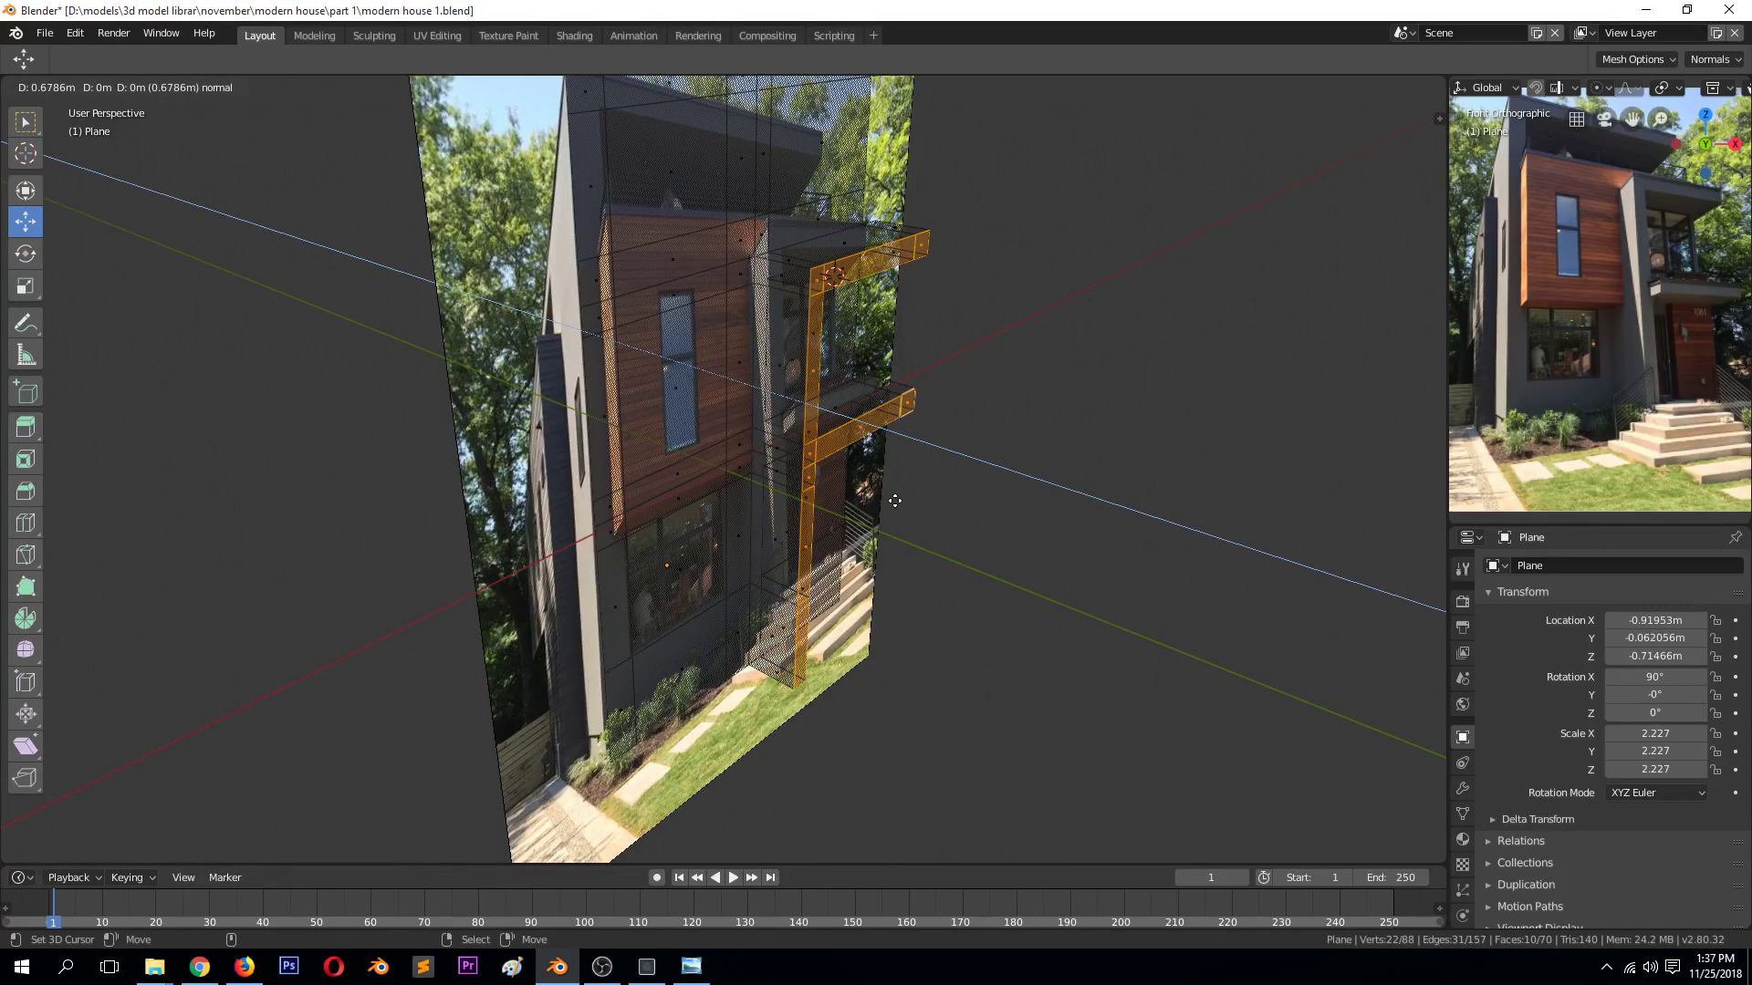
{"action": "left_click", "coordinate": [895, 501]}
Switch the viewport to Solid shading, return to Object Mode and save the house file
{"action": "key", "text": "z"}
{"action": "left_click", "coordinate": [955, 504]}
{"action": "scroll", "coordinate": [793, 480], "scroll_direction": "up", "scroll_amount": 2}
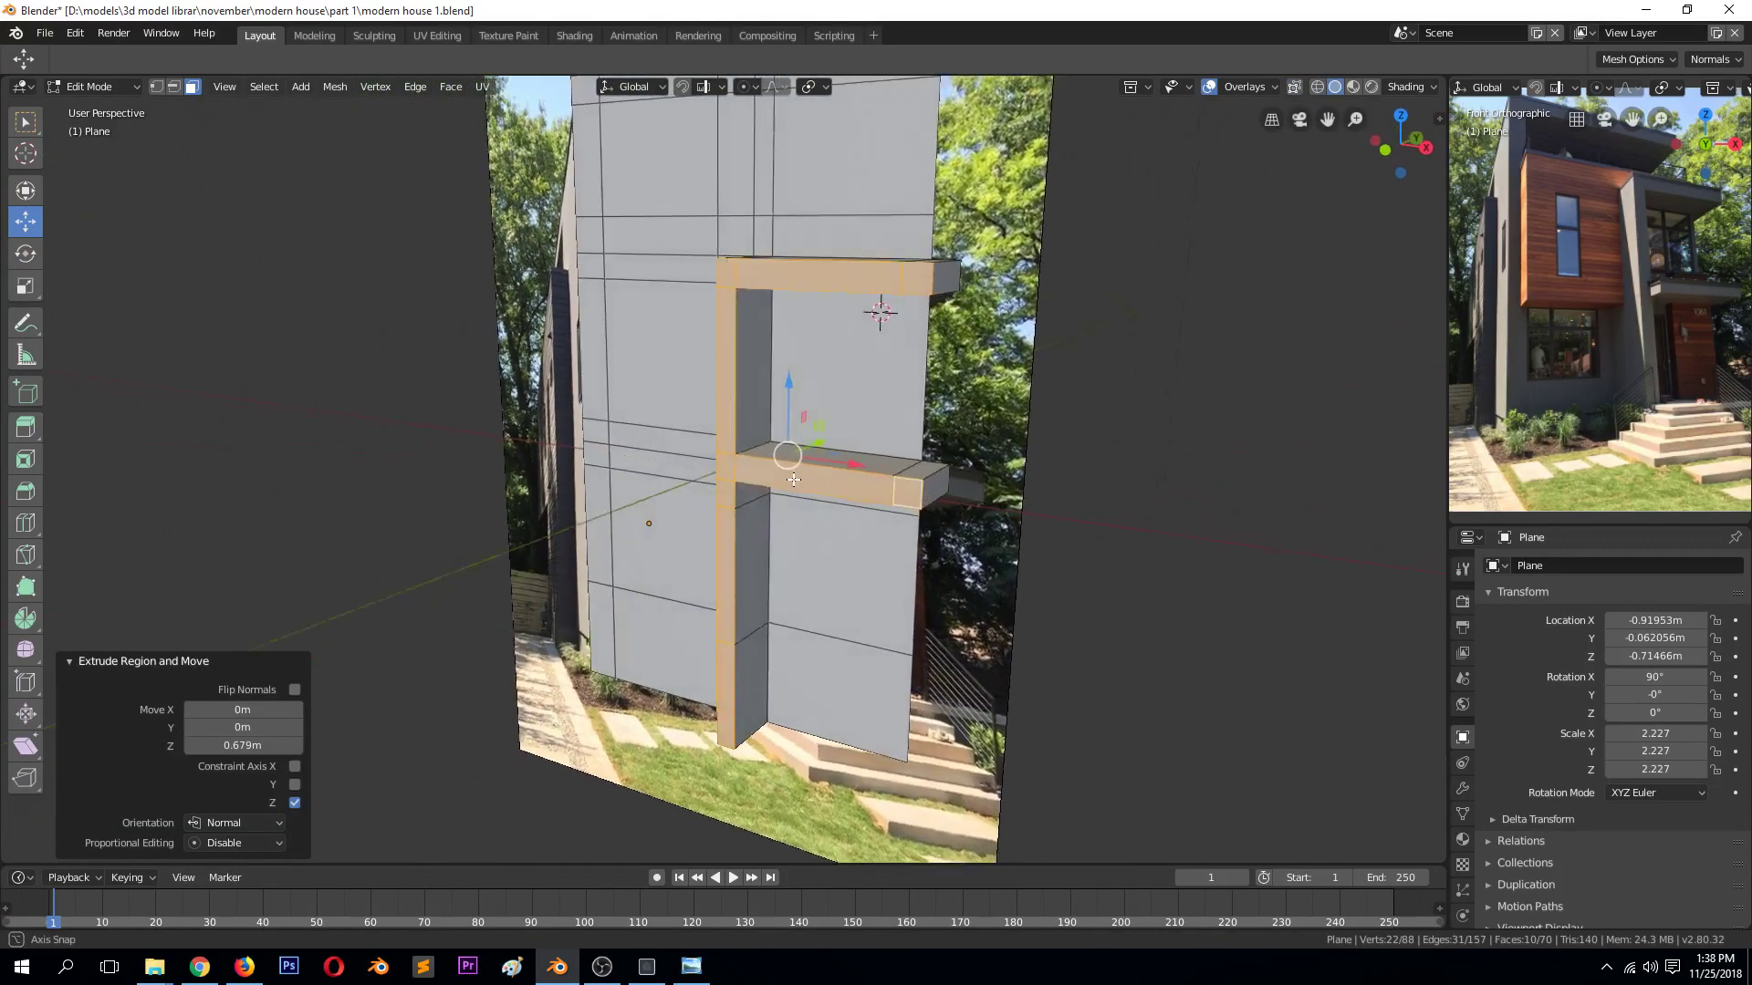
{"action": "key", "text": "Tab"}
{"action": "middle_click_drag", "start_coordinate": [793, 480], "coordinate": [1020, 474]}
{"action": "key", "text": "ctrl+s"}
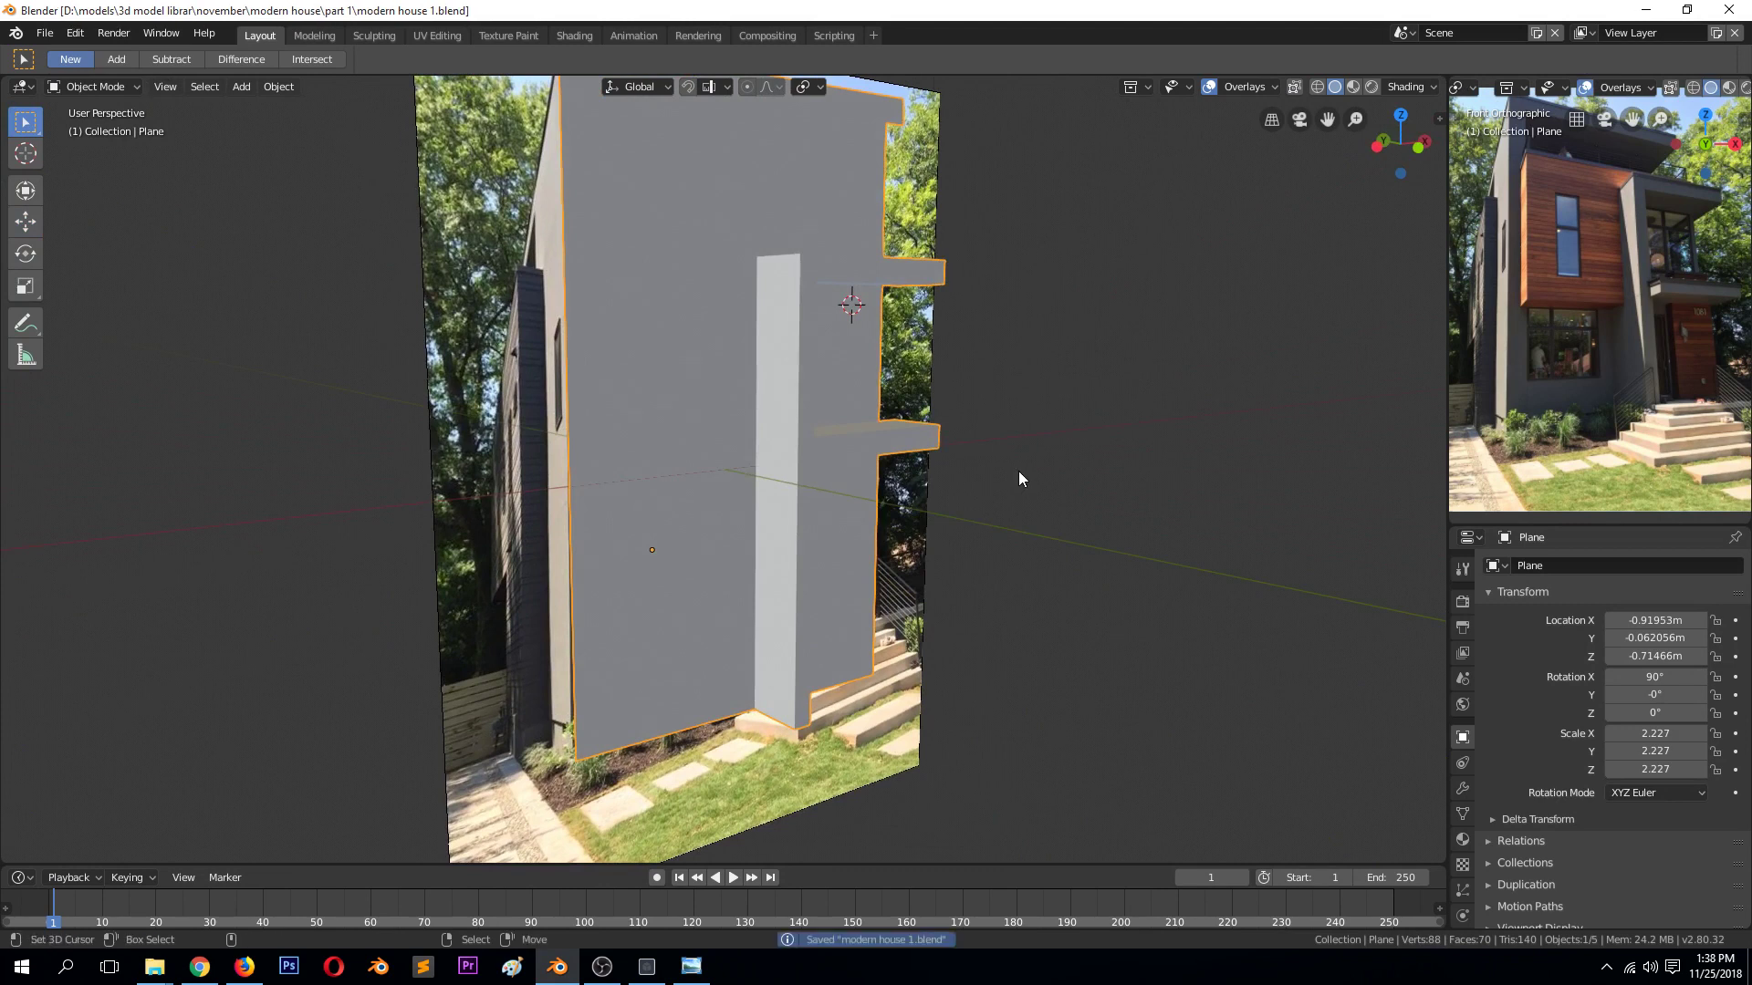
Enable Cavity and Shadow in the viewport shading options and set the object colour to Random
{"action": "left_click", "coordinate": [1422, 87]}
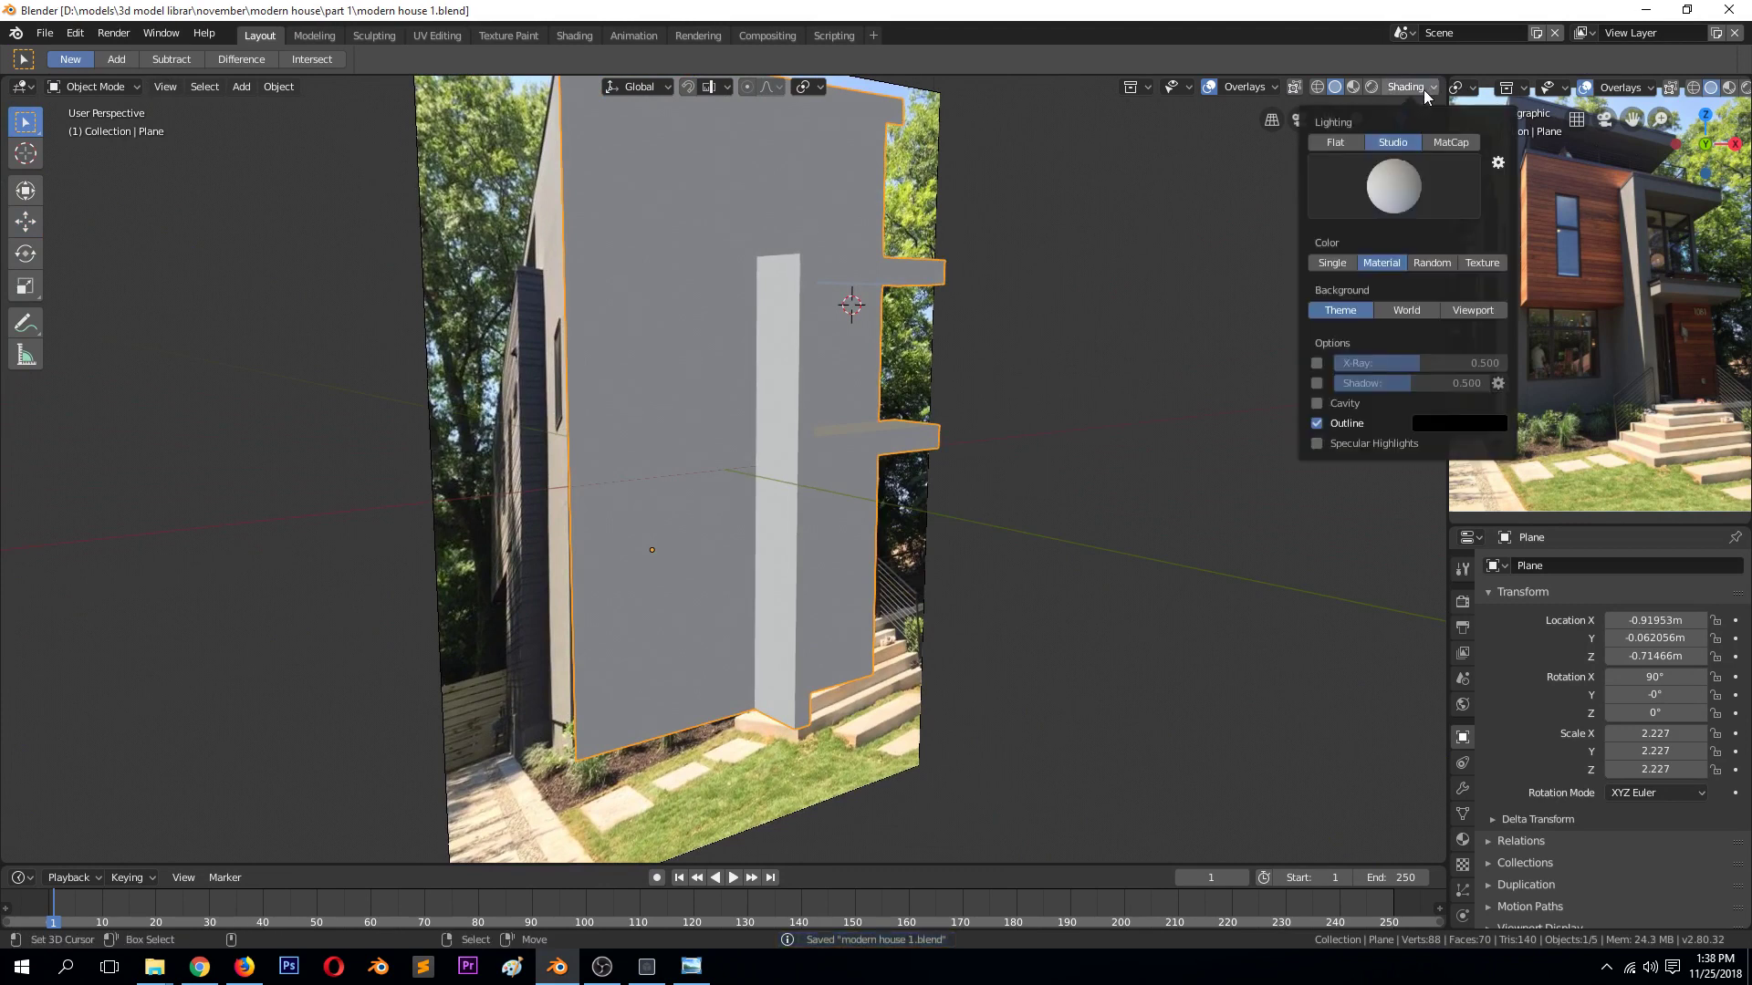
{"action": "left_click", "coordinate": [1317, 403]}
{"action": "left_click", "coordinate": [1317, 383]}
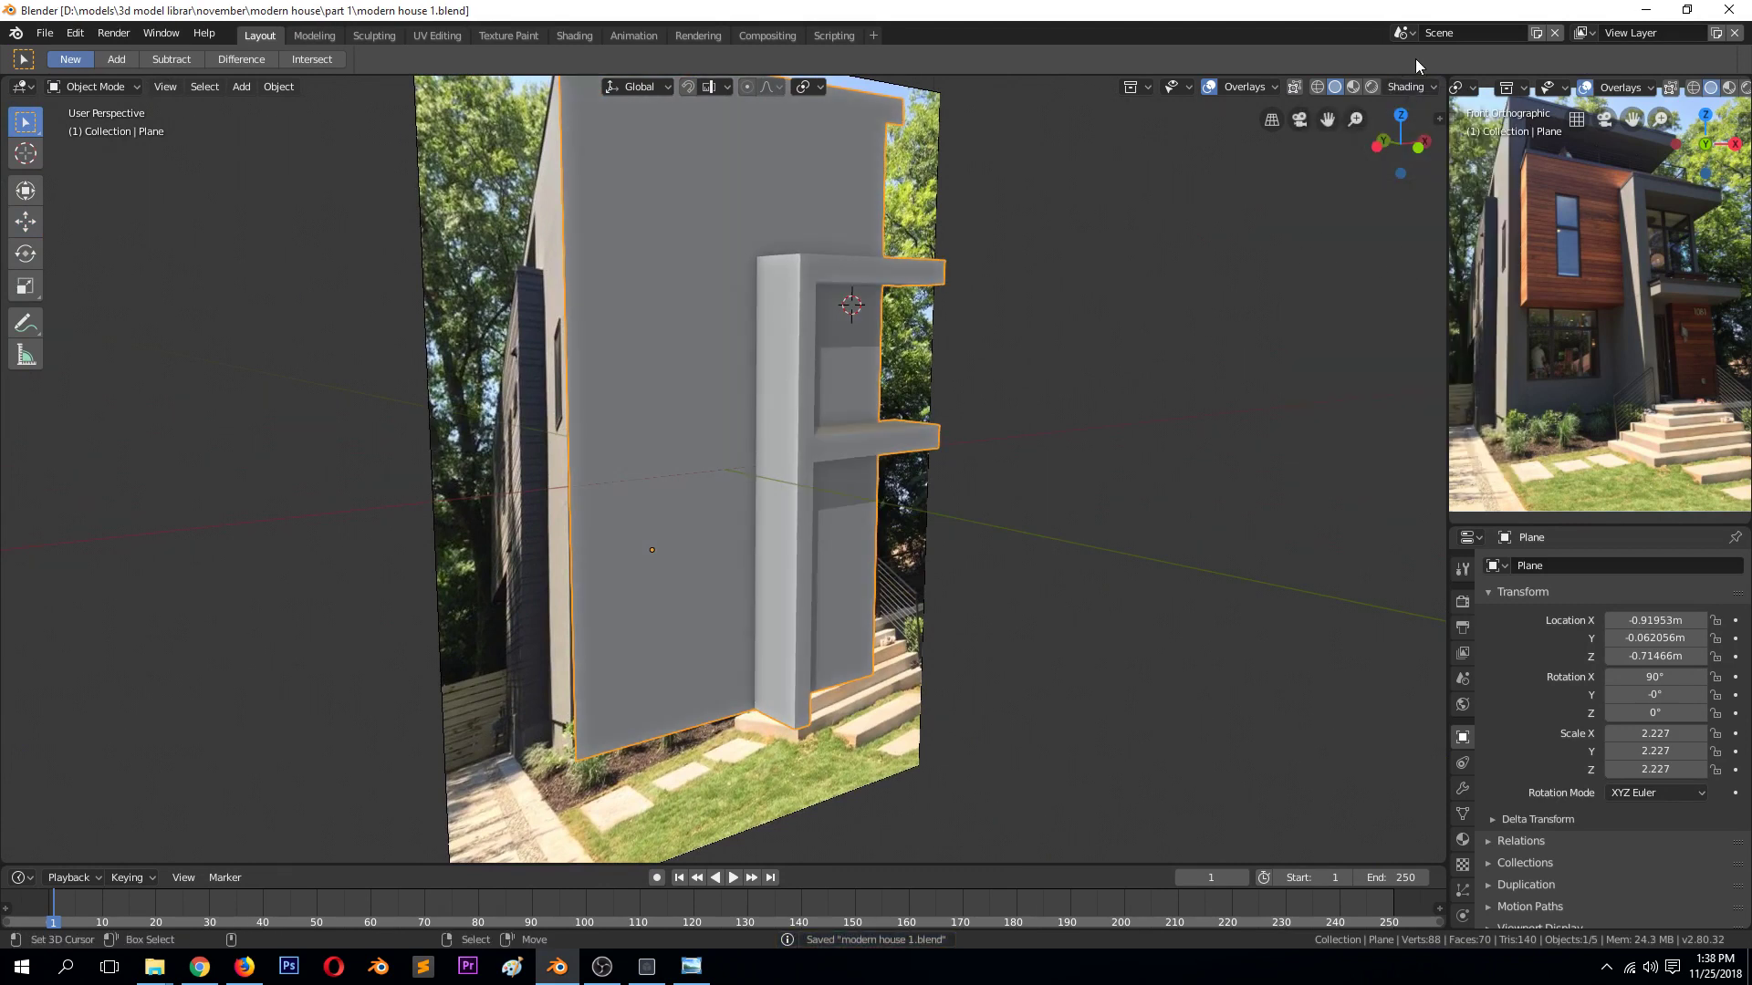
{"action": "left_click", "coordinate": [1416, 89]}
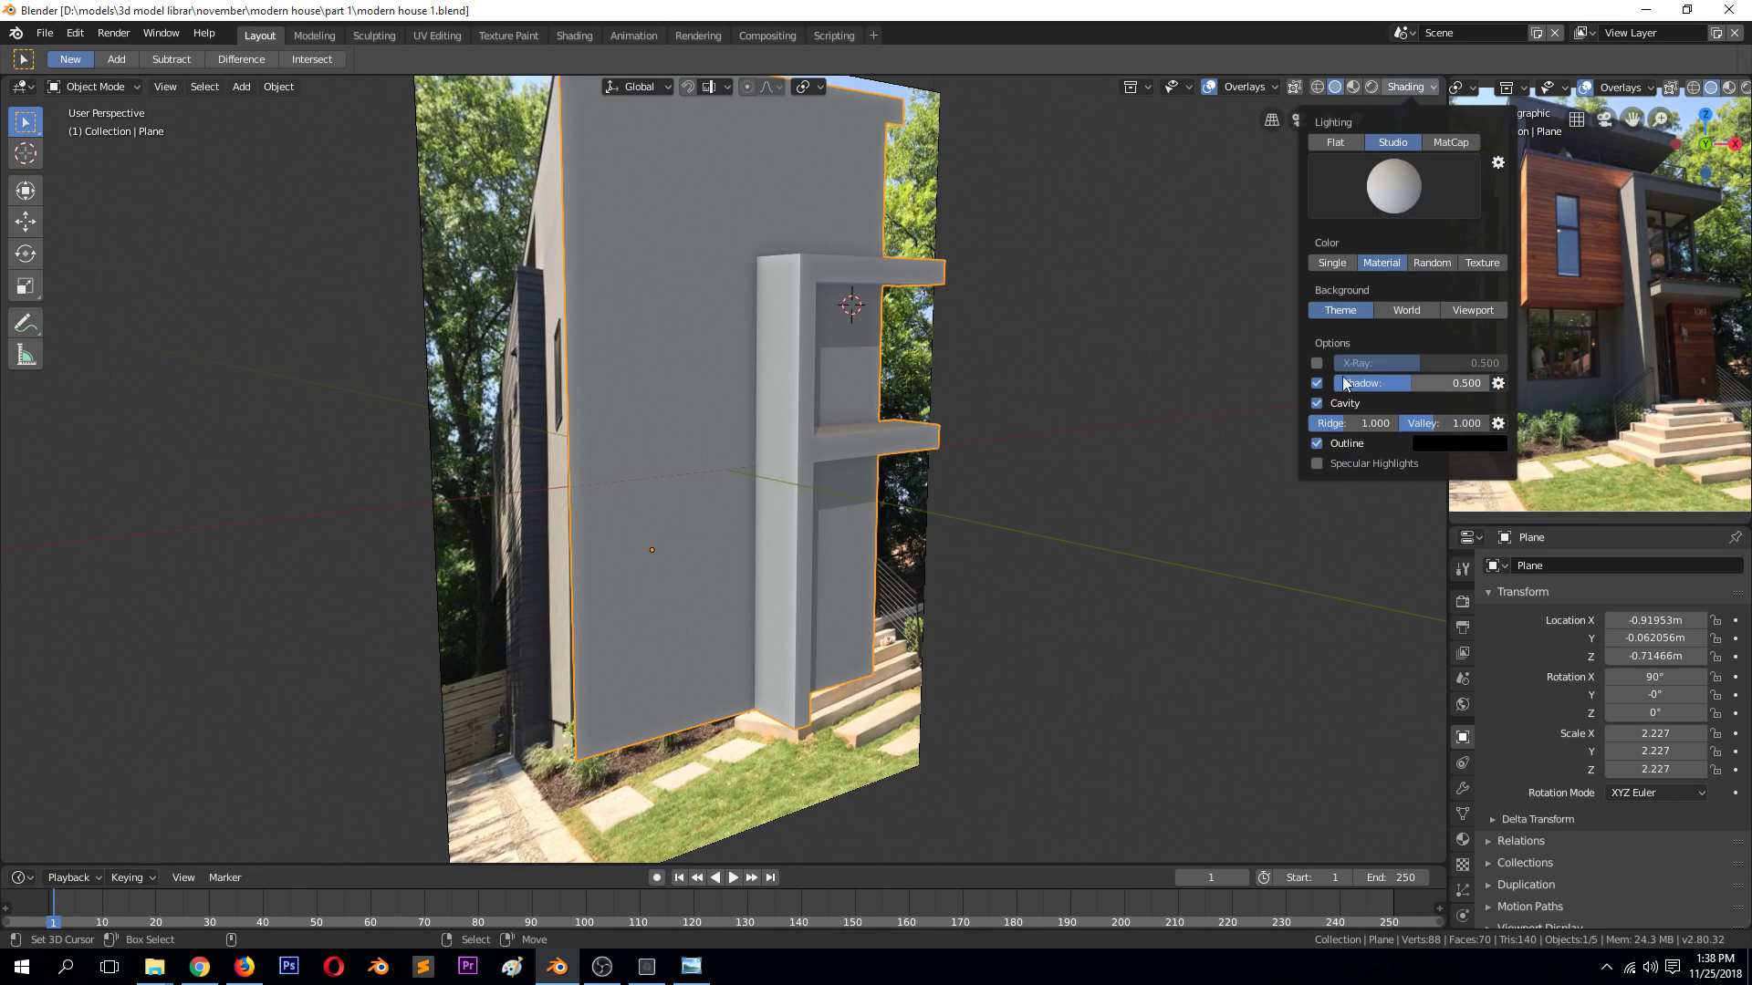
{"action": "left_click", "coordinate": [1440, 263]}
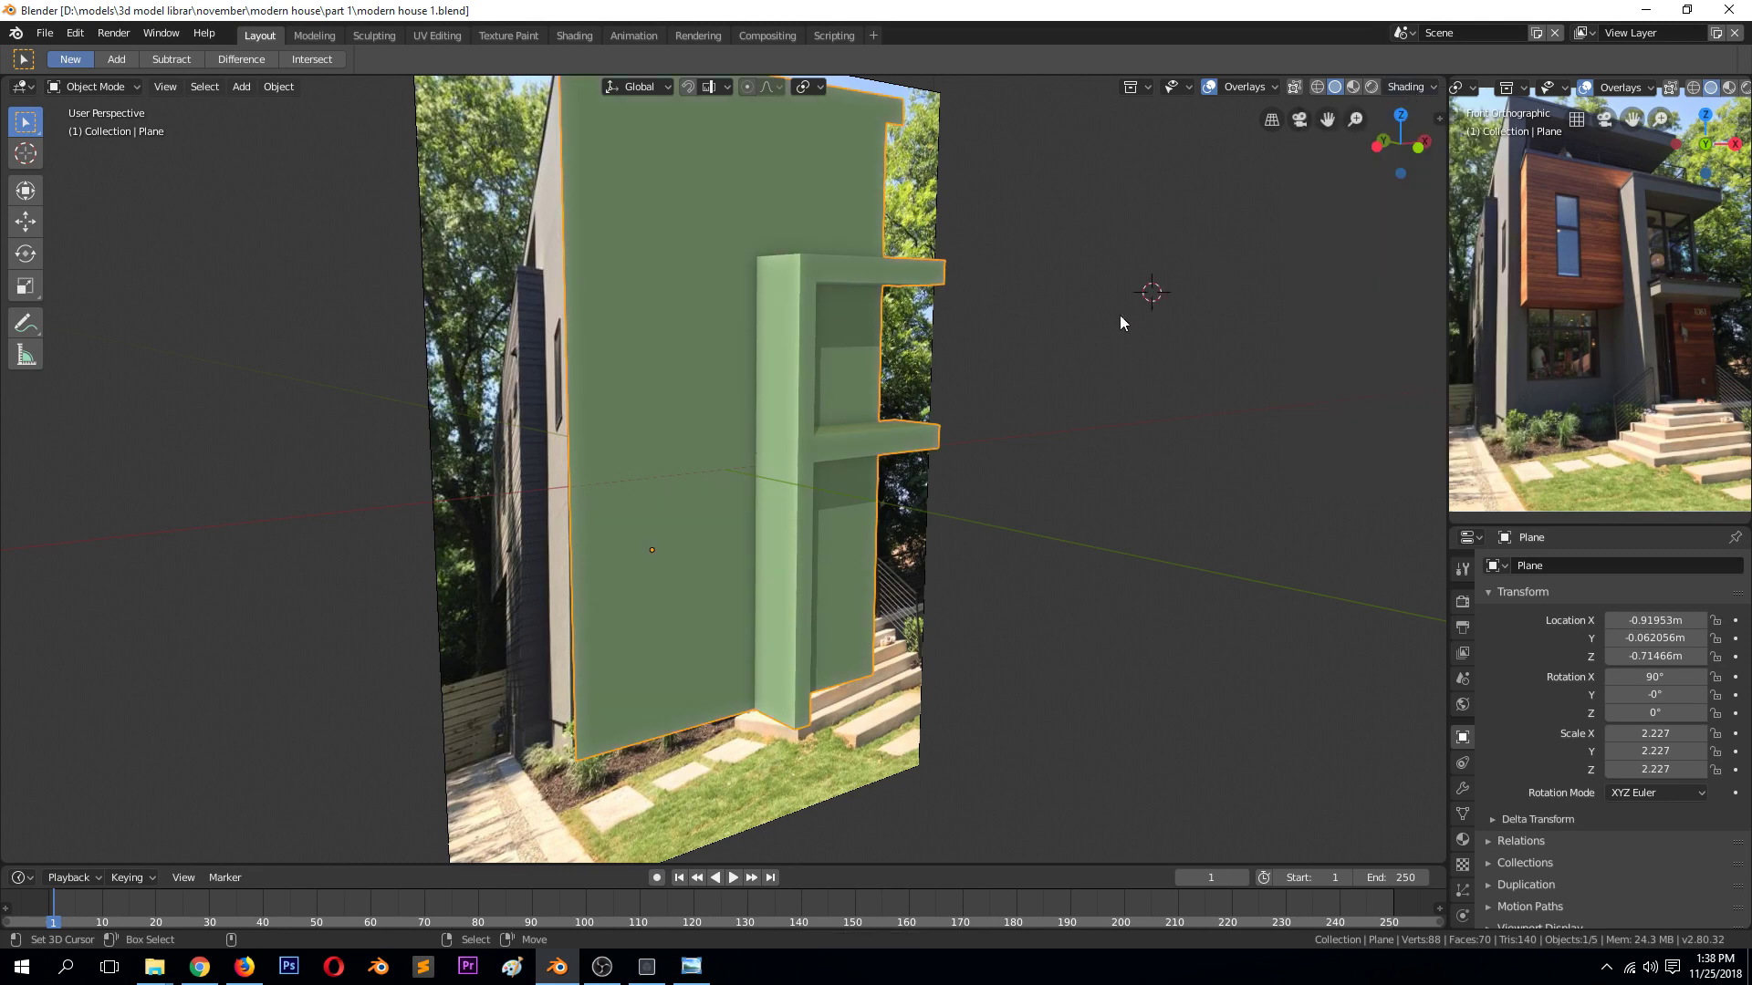
In Edit Mode, select the front faces of the balcony slab to the right of the pillar and extrude them forward about 0.53 m
{"action": "mouse_move", "coordinate": [1120, 315]}
{"action": "middle_mouse_down"}
{"action": "mouse_move", "coordinate": [905, 349]}
{"action": "mouse_move", "coordinate": [1124, 302]}
{"action": "mouse_move", "coordinate": [1033, 365]}
{"action": "mouse_move", "coordinate": [1278, 329]}
{"action": "middle_mouse_up"}
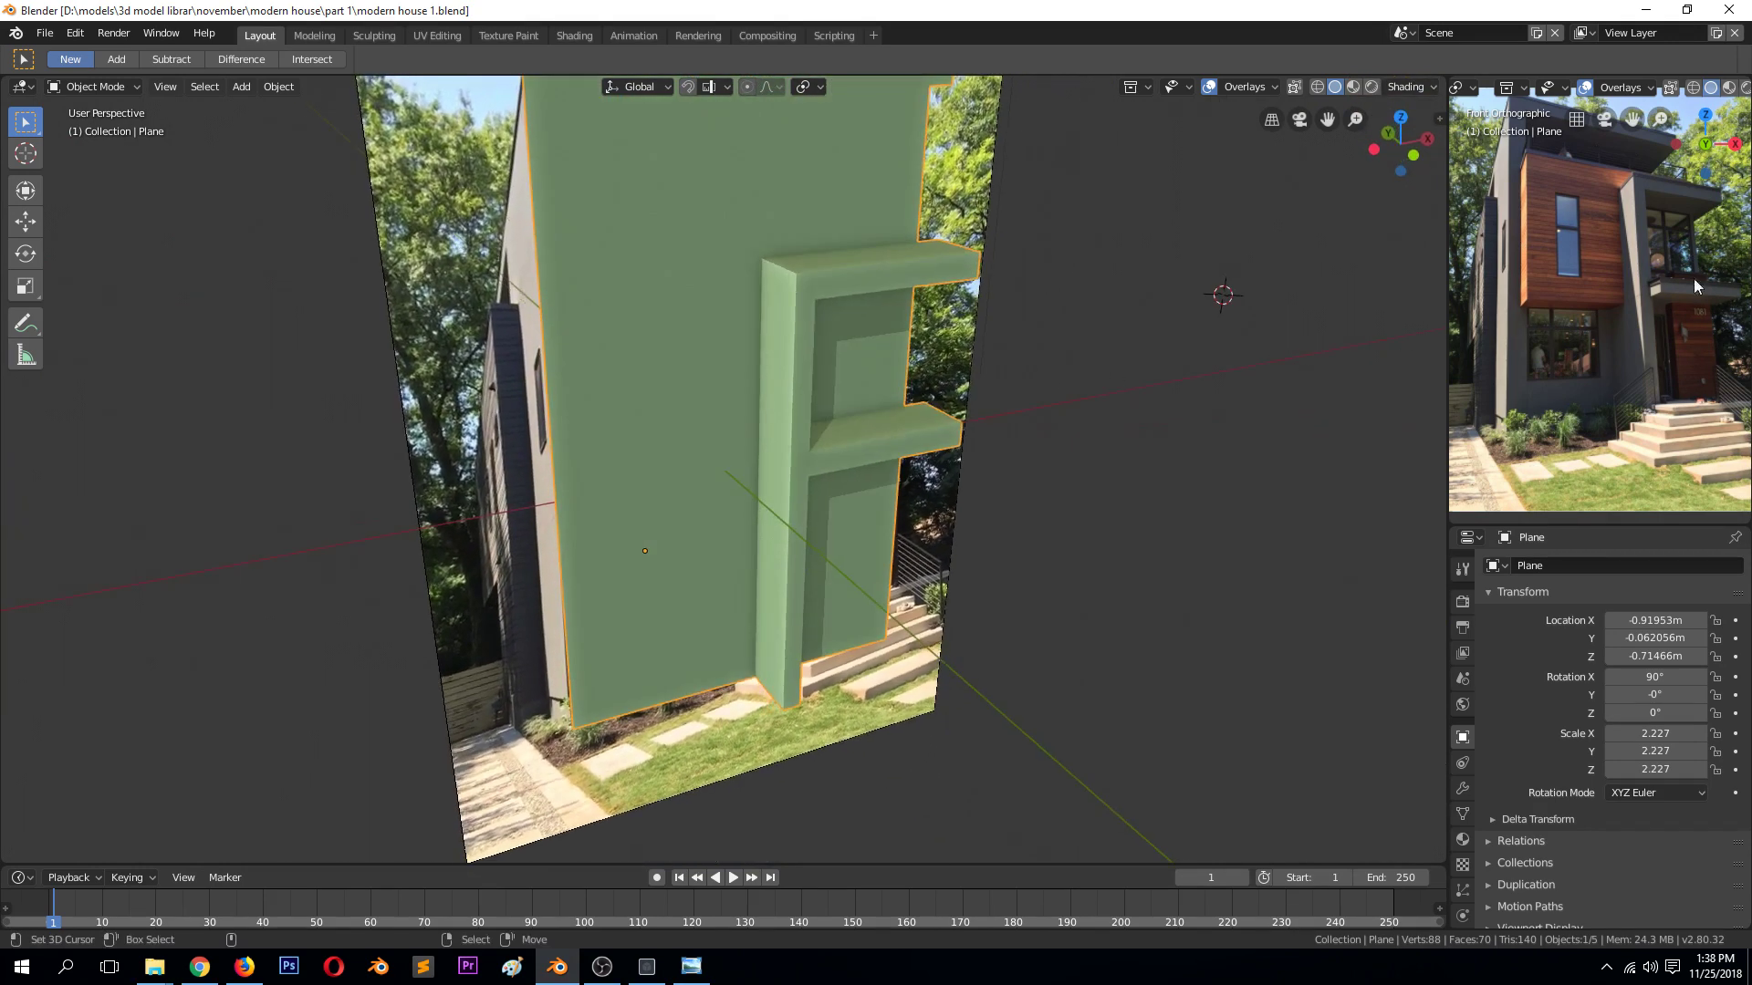
{"action": "key", "text": "Tab"}
{"action": "scroll", "coordinate": [797, 456], "scroll_direction": "up", "scroll_amount": 2}
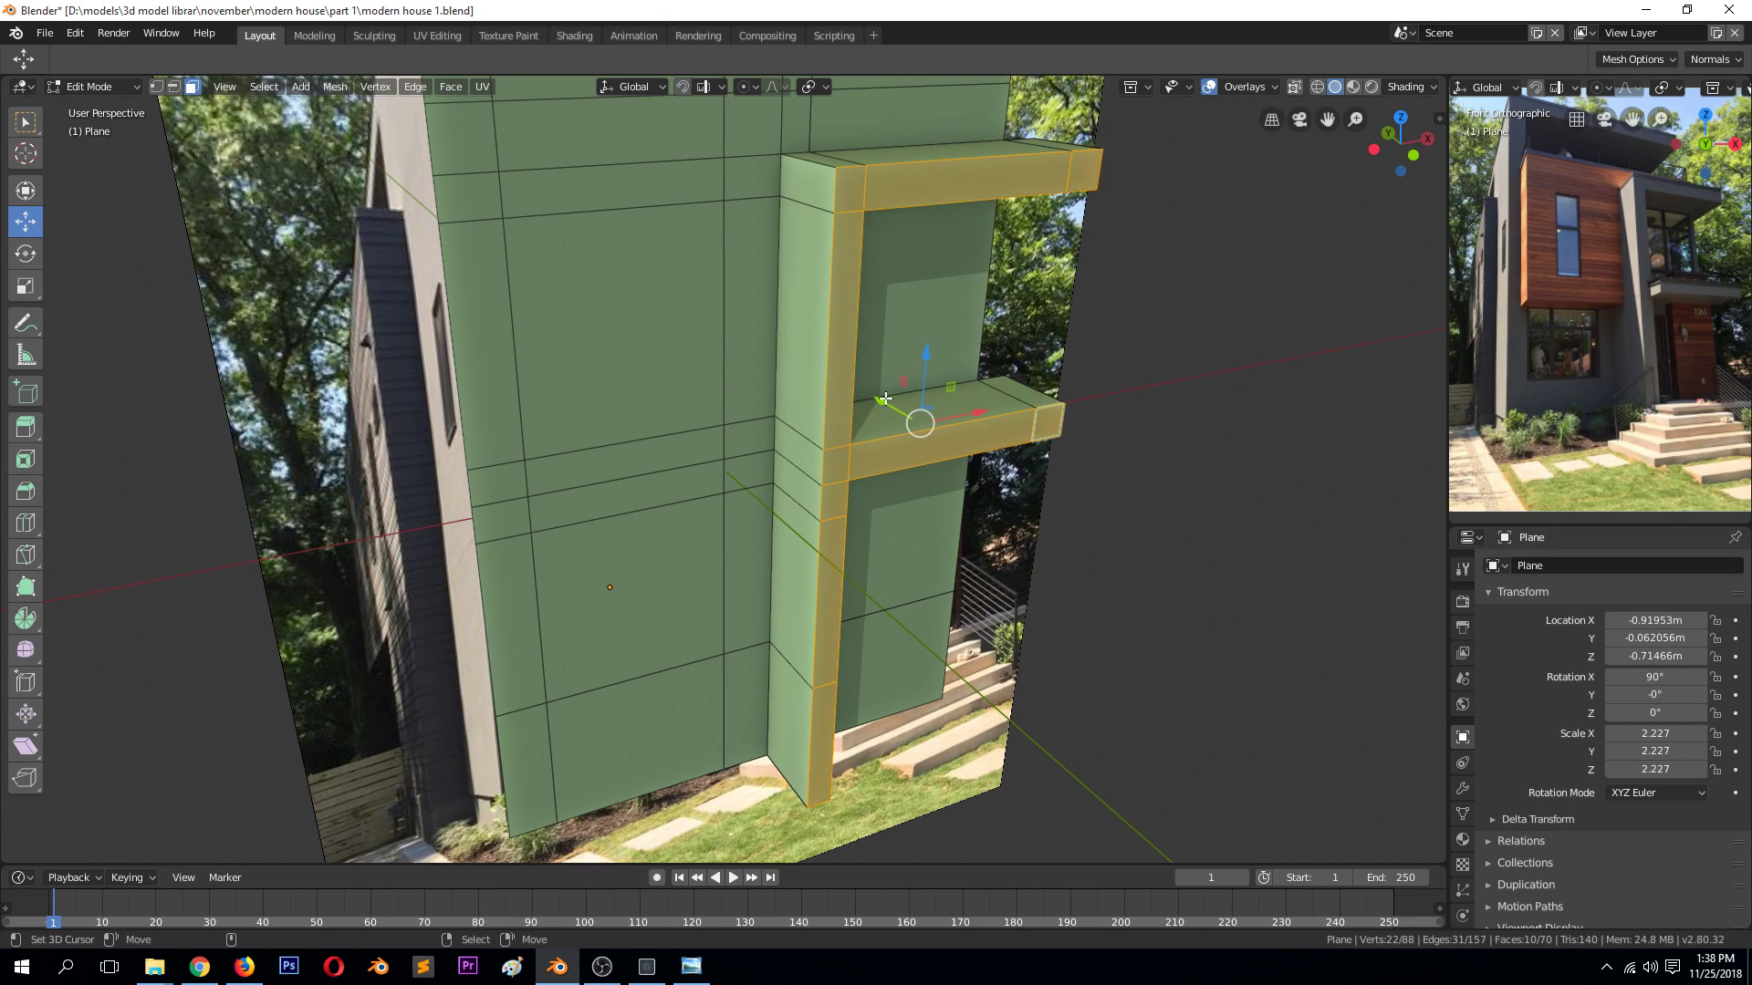
{"action": "left_click_drag", "start_coordinate": [884, 405], "coordinate": [987, 488]}
{"action": "middle_click_drag", "start_coordinate": [988, 488], "coordinate": [995, 486]}
{"action": "left_click", "coordinate": [995, 487]}
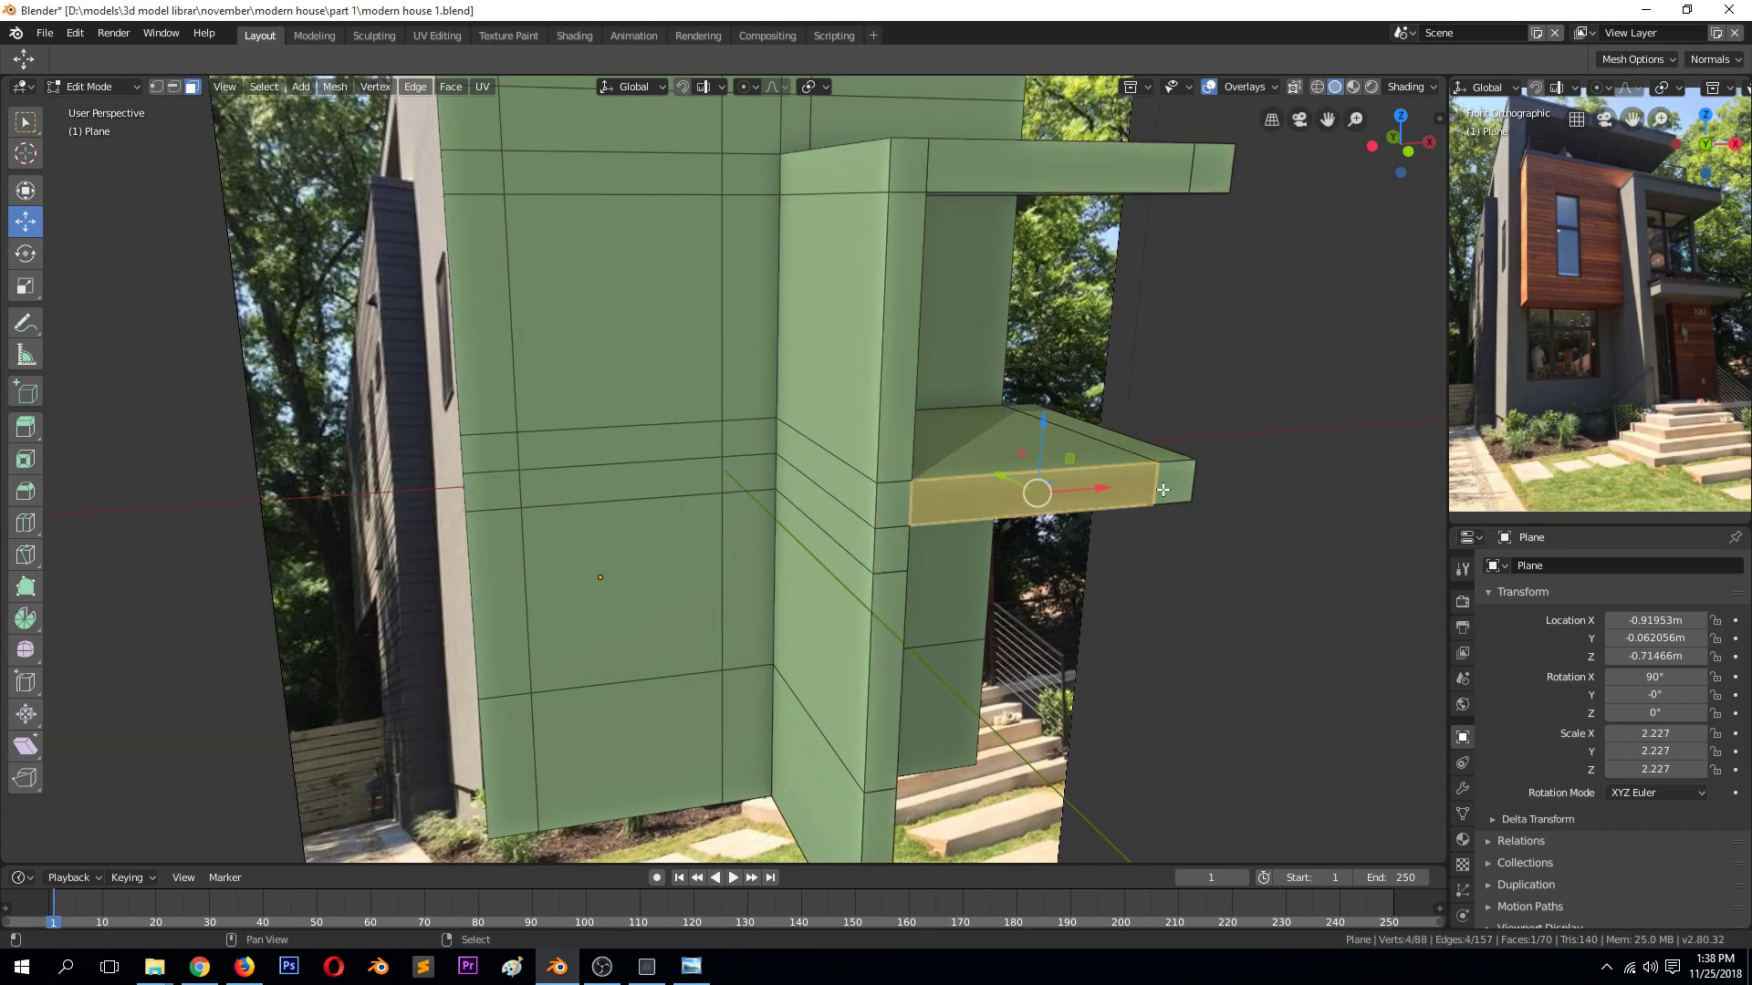
{"action": "key", "text": "e"}
{"action": "left_click", "coordinate": [1113, 524]}
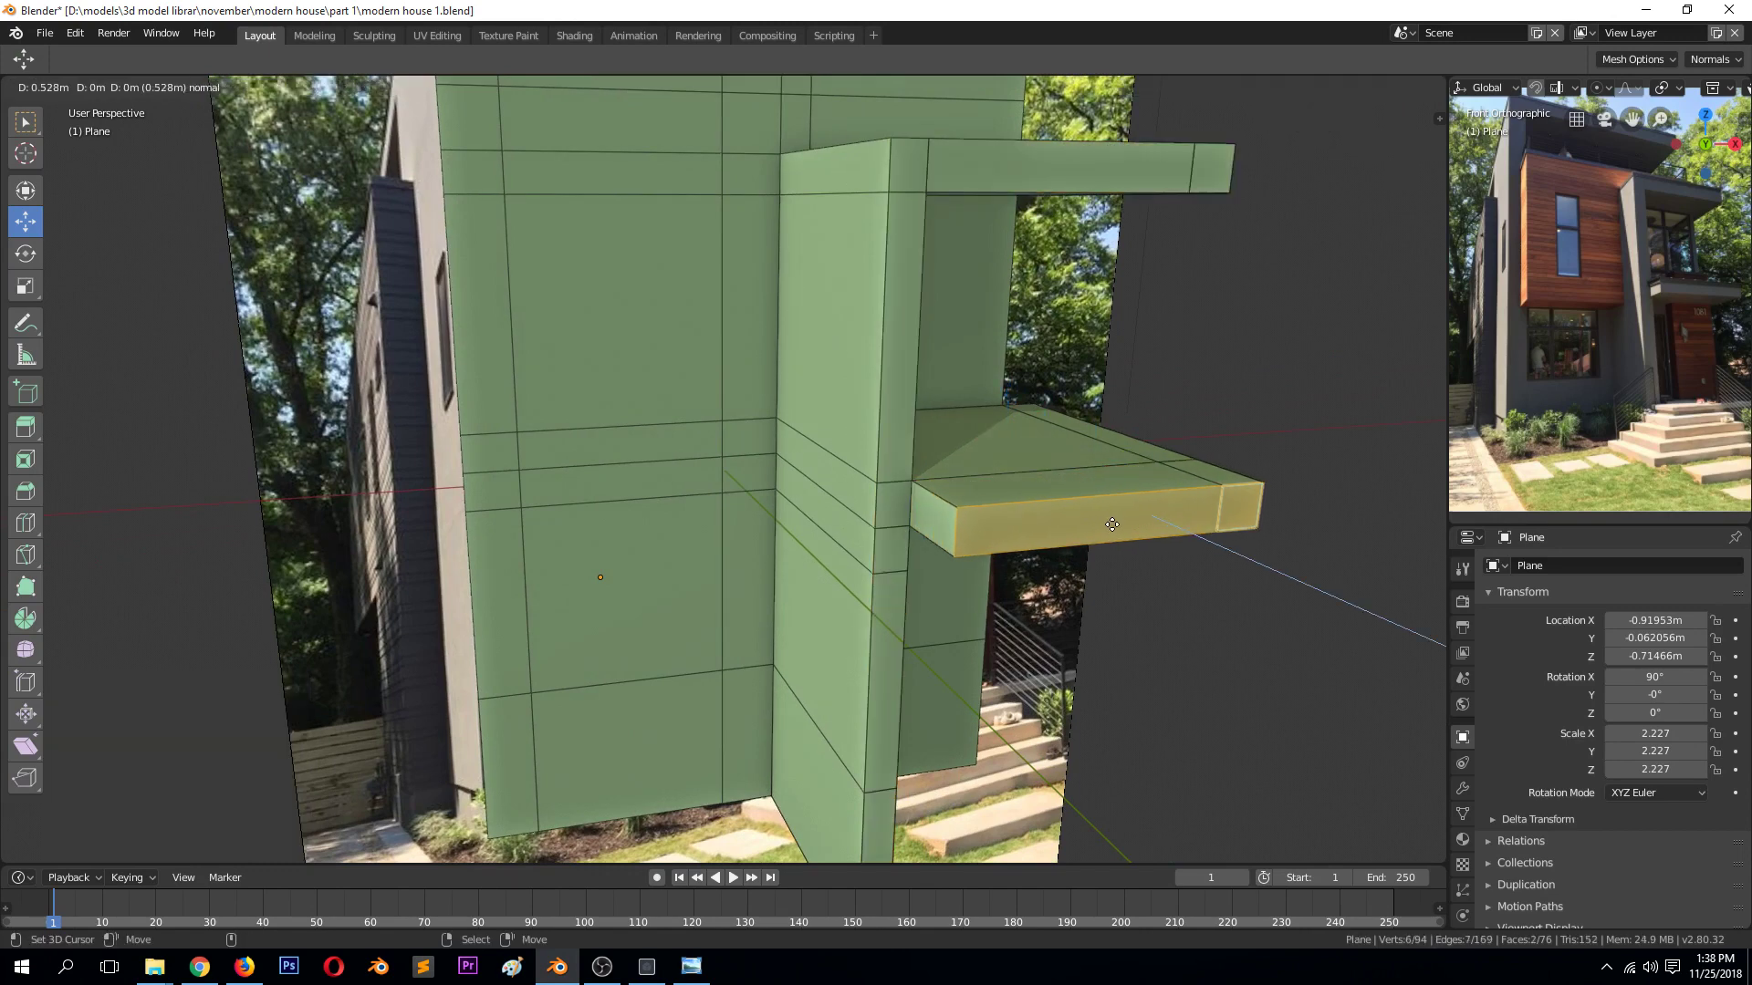
Select the two wall faces between the roof strip and the overhang, and consult the reference photos for the roof area
{"action": "key", "text": "Tab"}
{"action": "scroll", "coordinate": [1113, 518], "scroll_direction": "down", "scroll_amount": 5}
{"action": "middle_click_drag", "start_coordinate": [1086, 497], "coordinate": [1028, 461]}
{"action": "key", "text": "Tab"}
{"action": "left_click", "coordinate": [864, 180]}
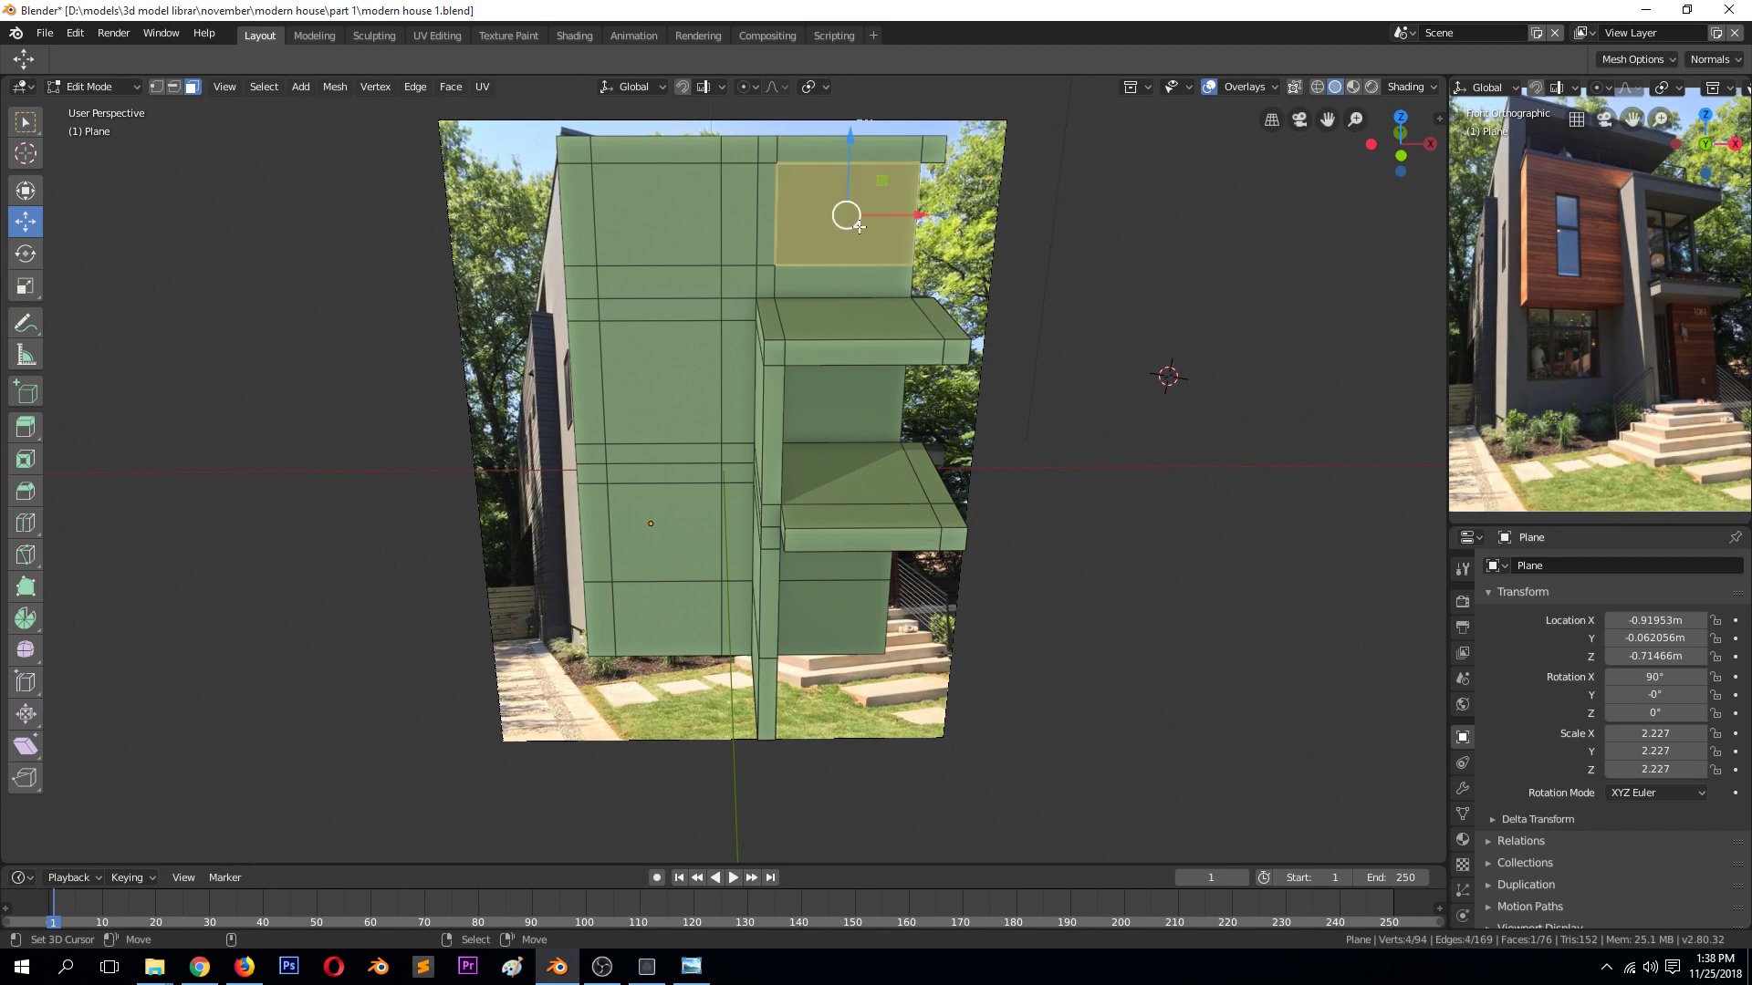
{"action": "left_click", "coordinate": [828, 283], "text": "shift"}
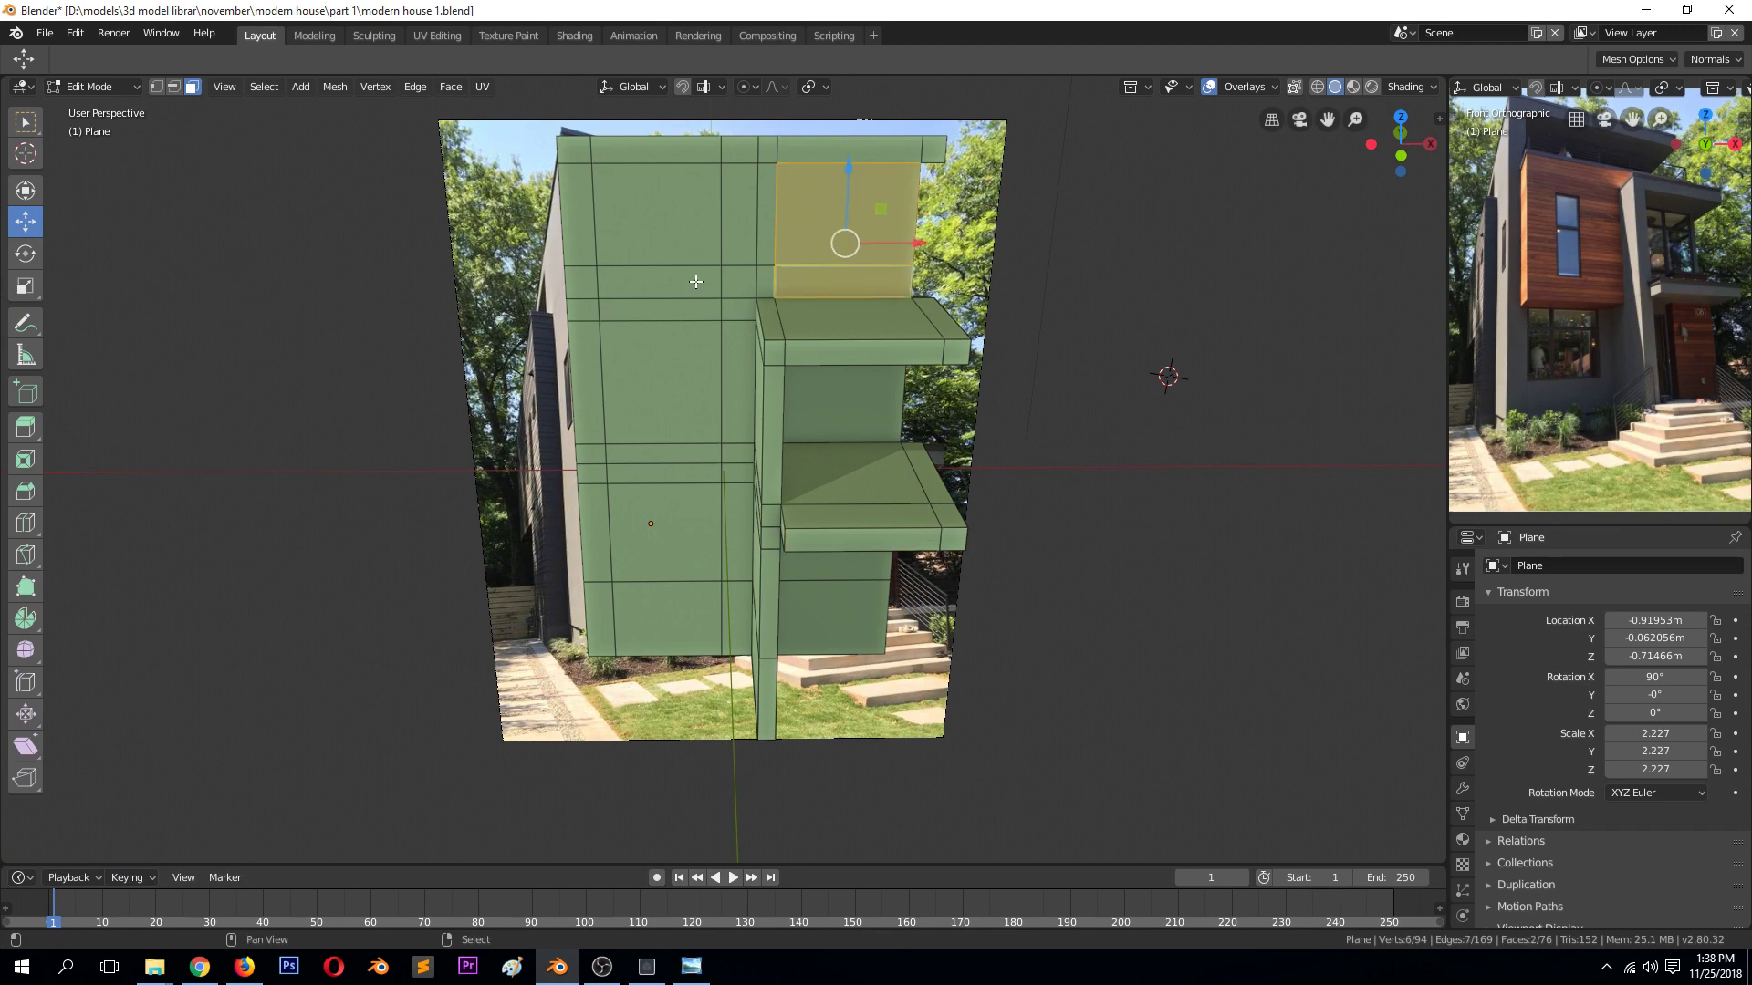
{"action": "left_click", "coordinate": [691, 966]}
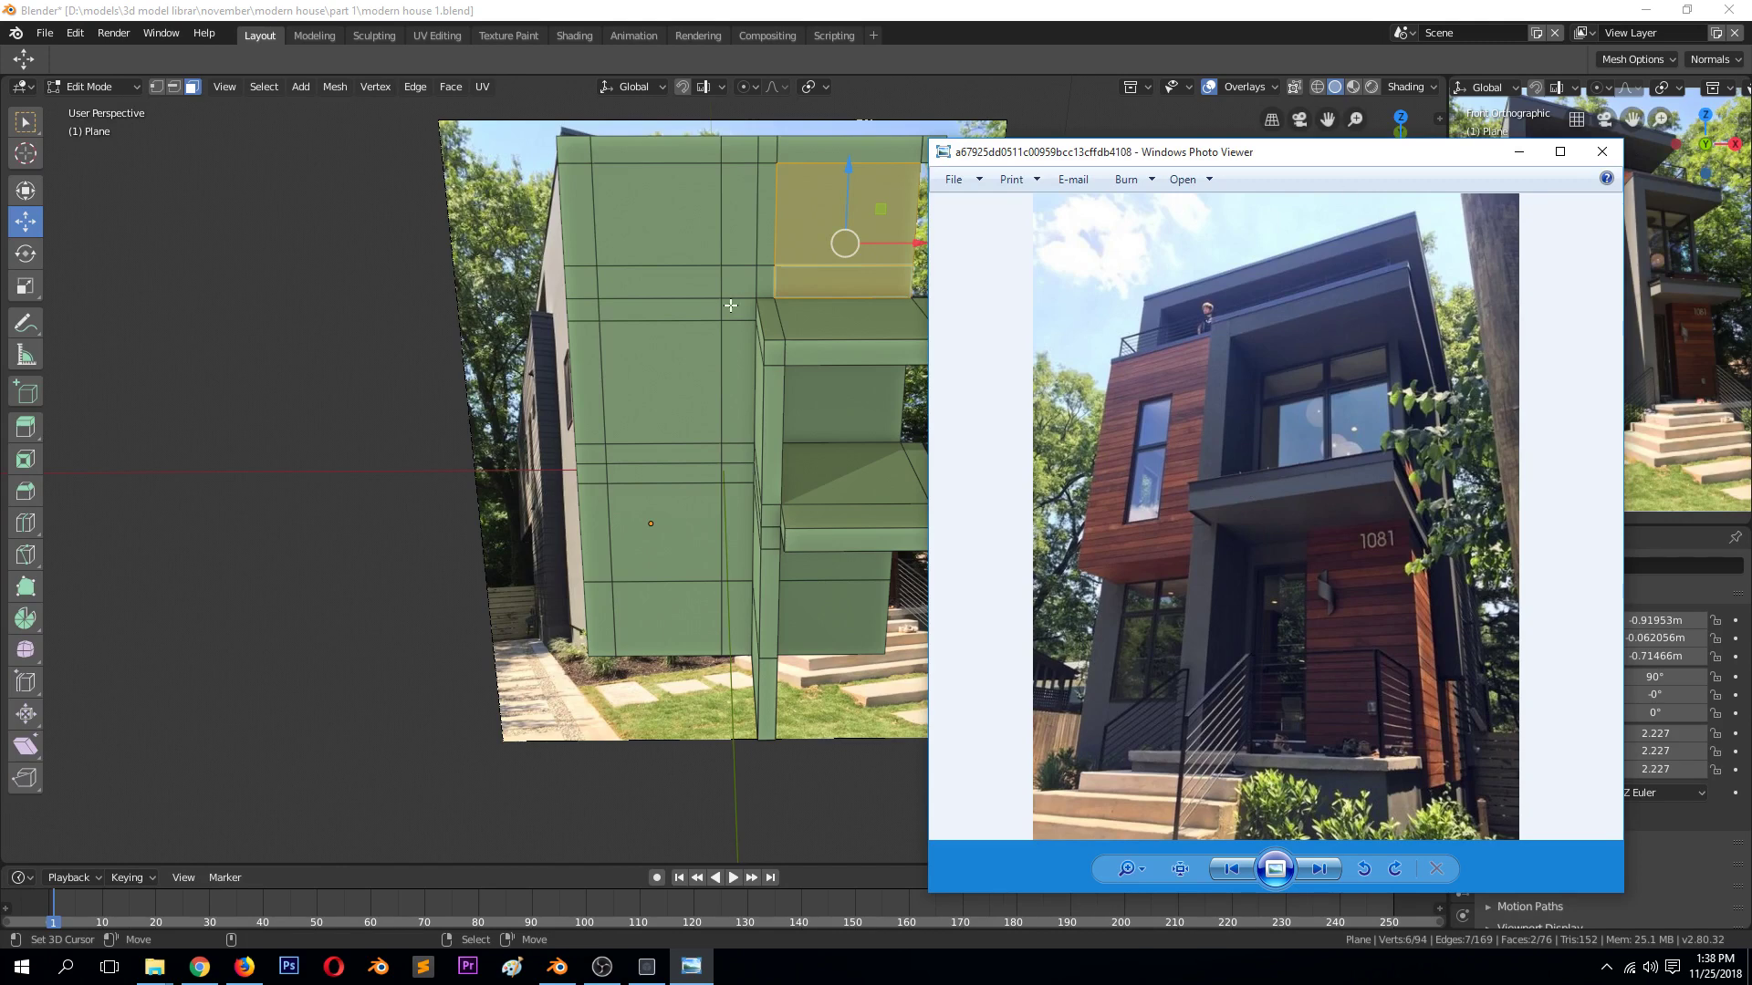
{"action": "key", "text": "alt+Tab"}
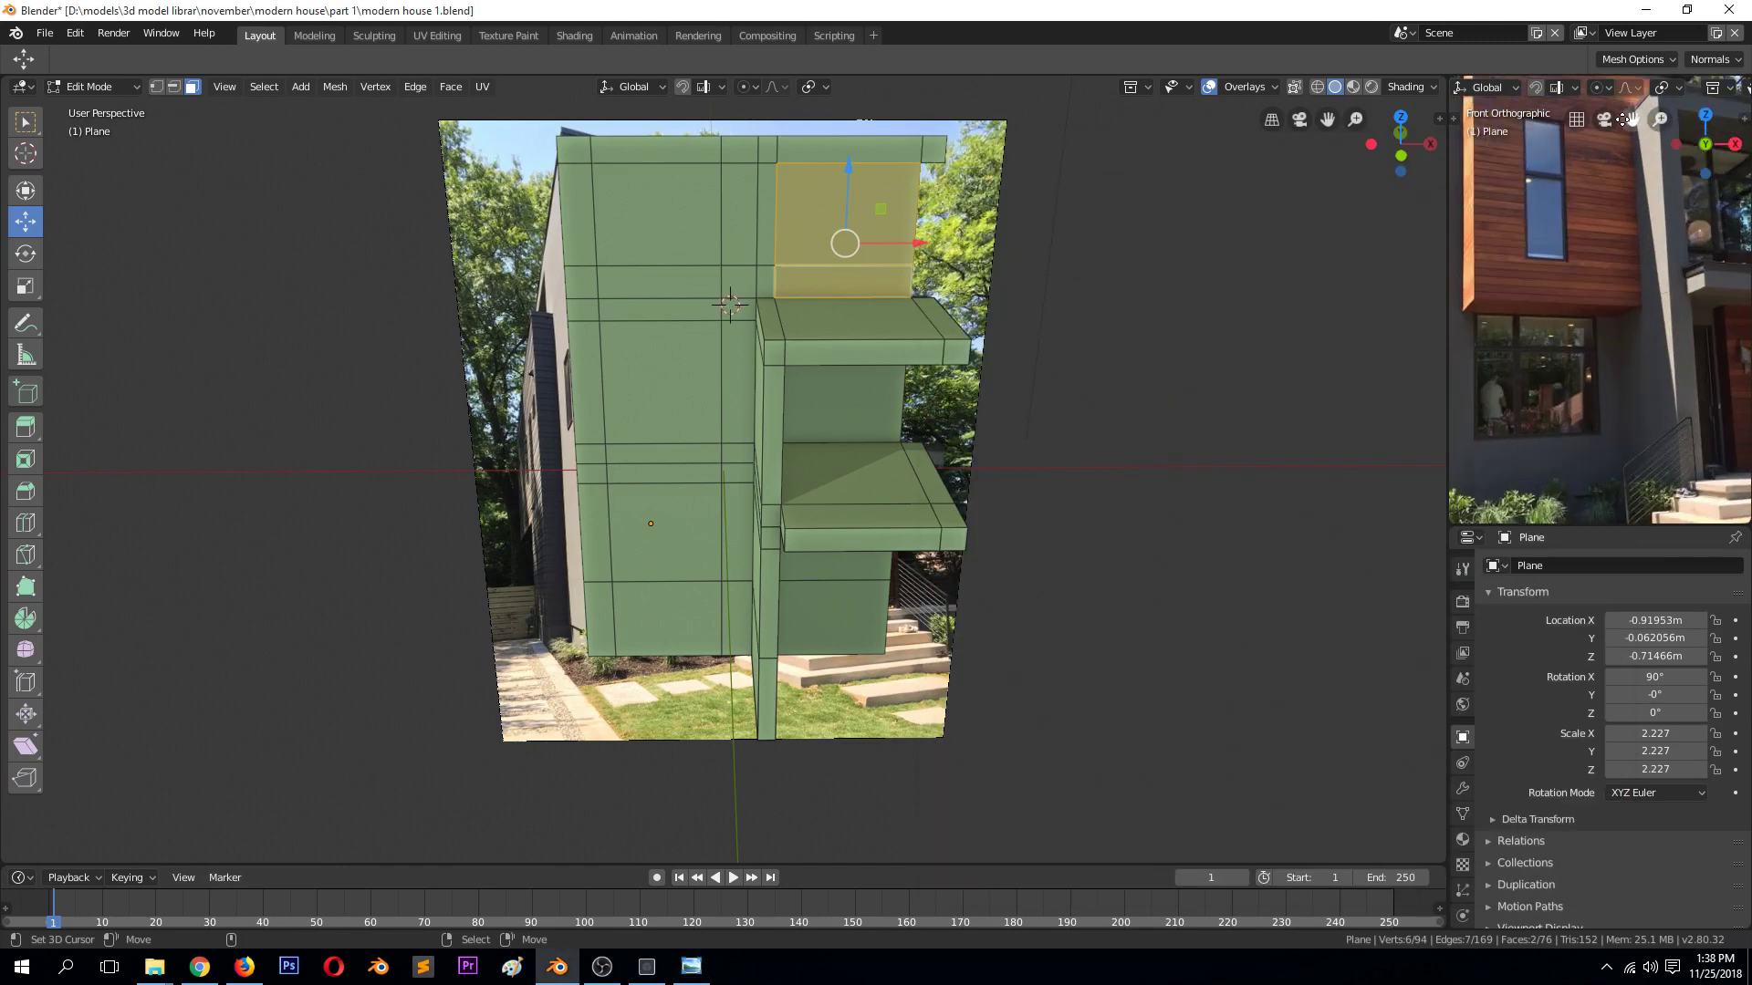
{"action": "scroll", "coordinate": [1632, 119], "scroll_direction": "up", "scroll_amount": 4}
{"action": "mouse_move", "coordinate": [1632, 119]}
{"action": "left_mouse_down"}
{"action": "mouse_move", "coordinate": [1668, 169]}
{"action": "mouse_move", "coordinate": [1615, 126]}
{"action": "left_mouse_up"}
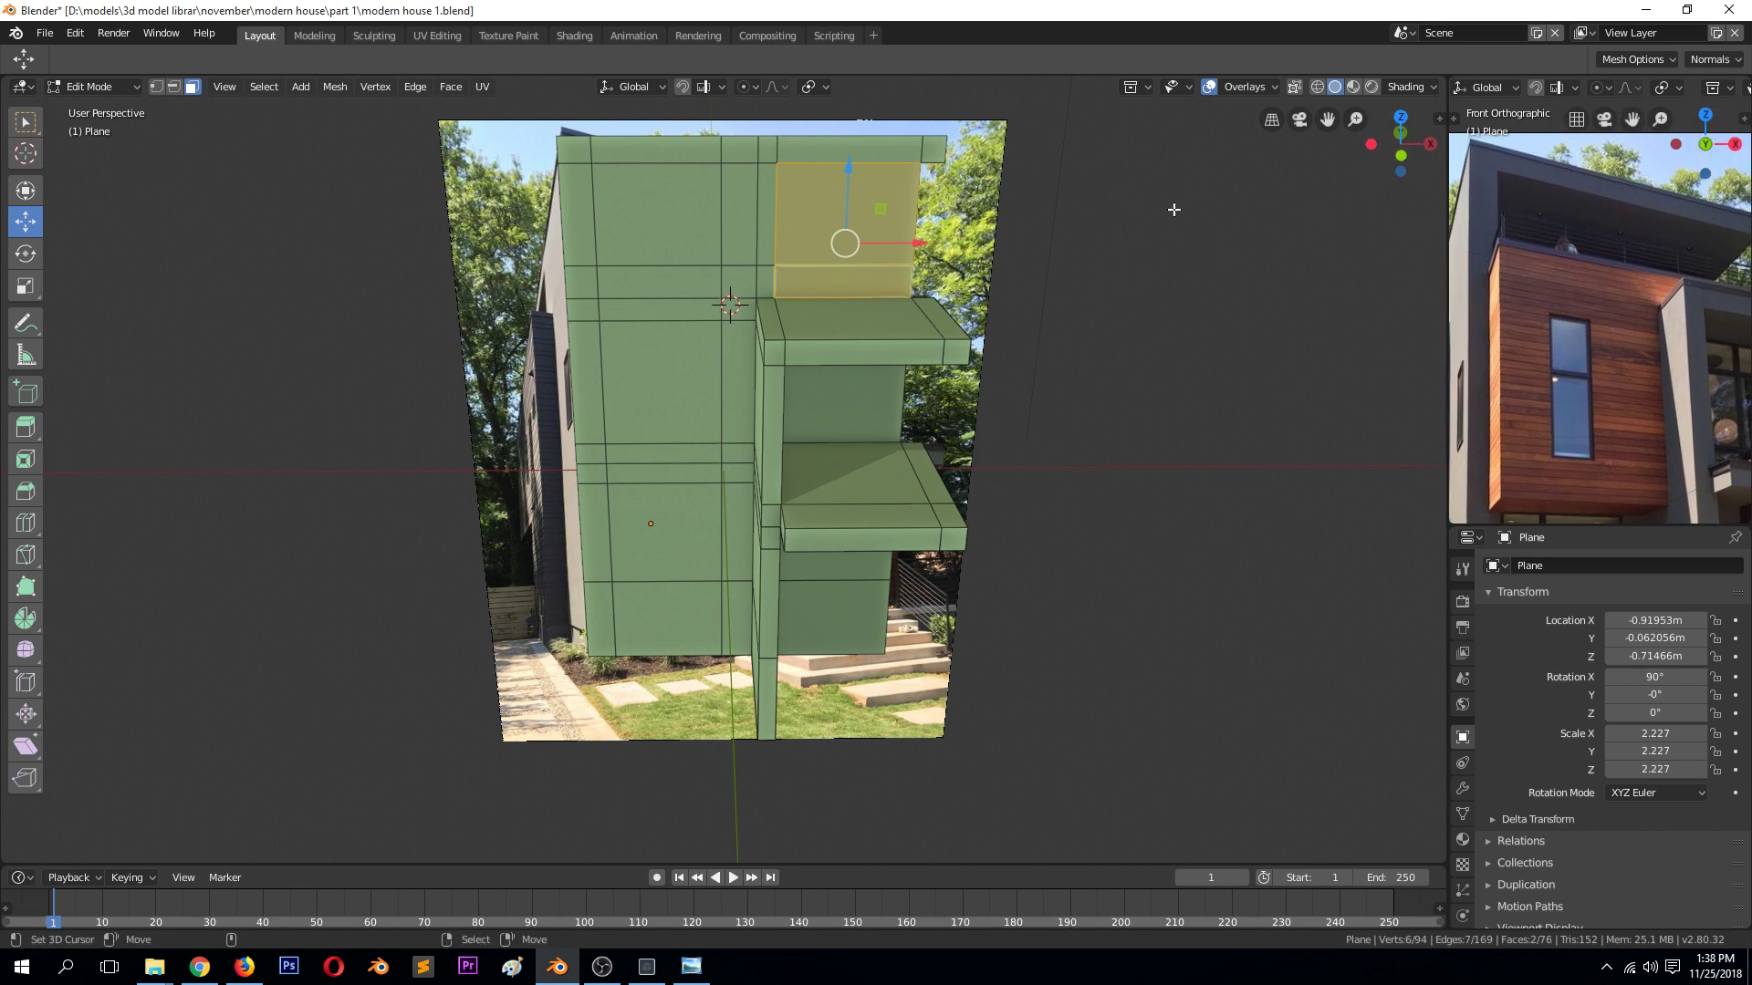
Add the remaining upper wall faces beneath the roof strip, across to the far side of the facade, to the selection
{"action": "left_click", "coordinate": [662, 262], "text": "shift"}
{"action": "left_click", "coordinate": [663, 281], "text": "shift"}
{"action": "left_click", "coordinate": [766, 281], "text": "shift"}
{"action": "left_click", "coordinate": [740, 219], "text": "shift"}
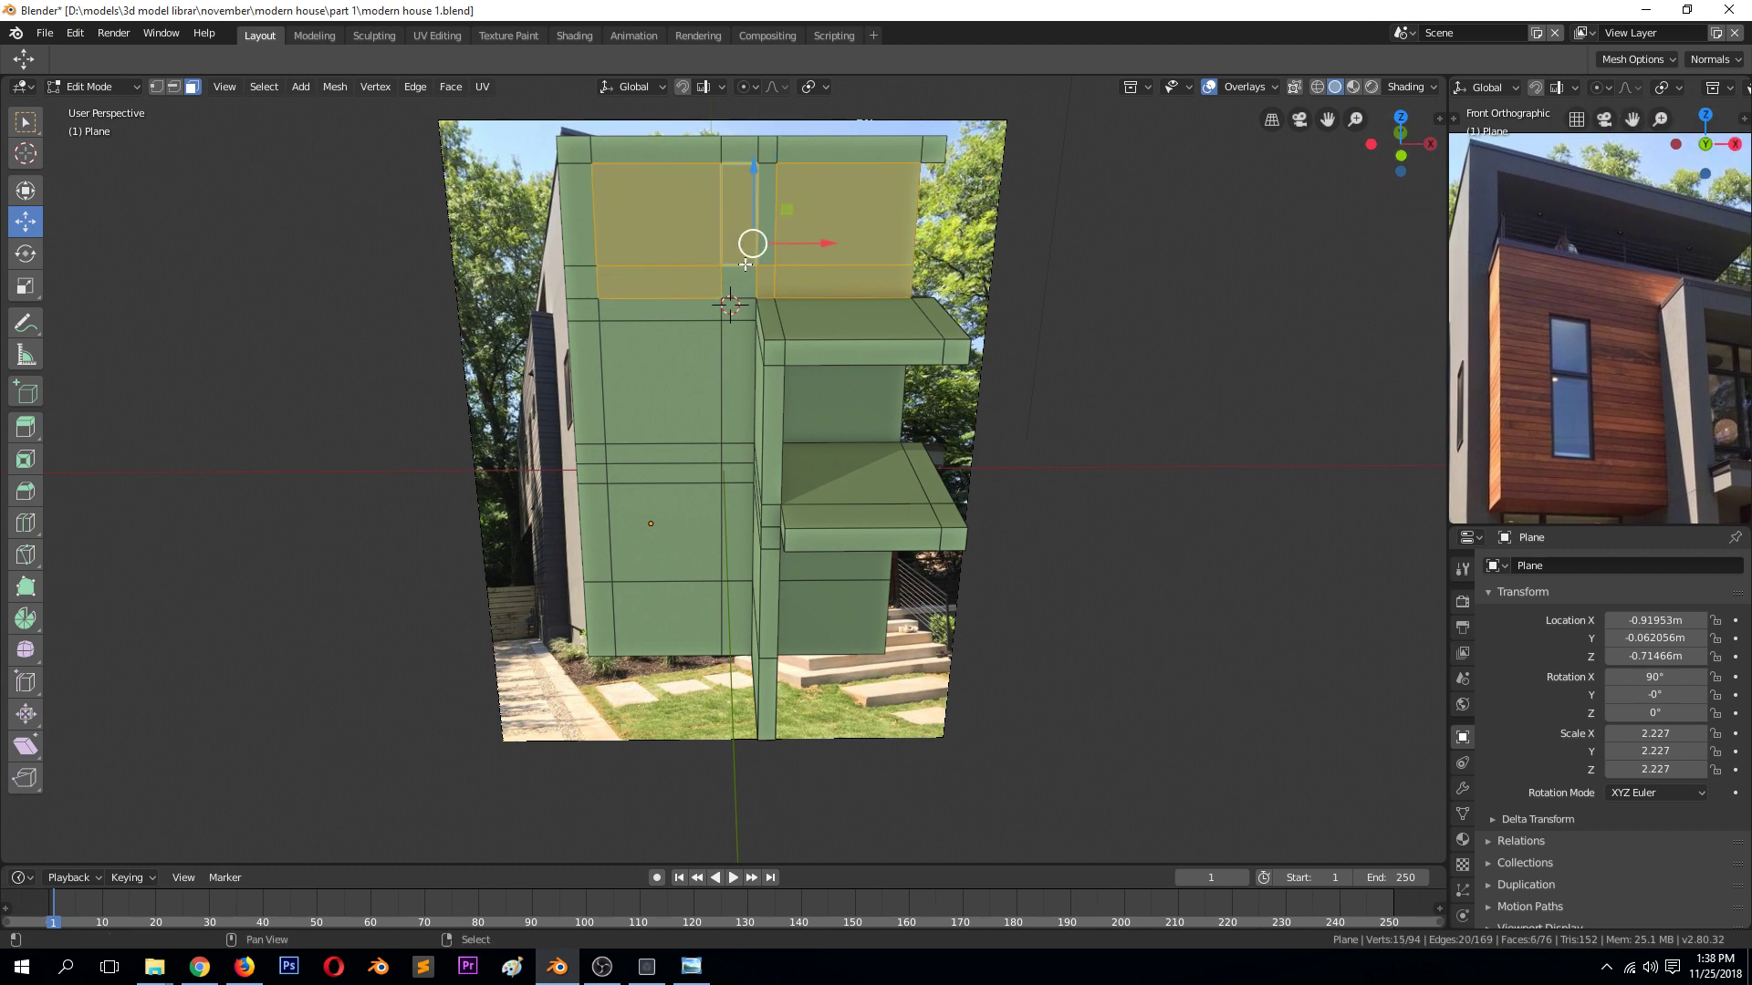
{"action": "left_click", "coordinate": [765, 232], "text": "shift"}
{"action": "left_click", "coordinate": [743, 281], "text": "shift"}
Try extruding the selected upper wall faces 1.44 m back along Y and moving the house in front of the reference image
{"action": "middle_click_drag", "start_coordinate": [748, 260], "coordinate": [719, 224]}
{"action": "key", "text": "e"}
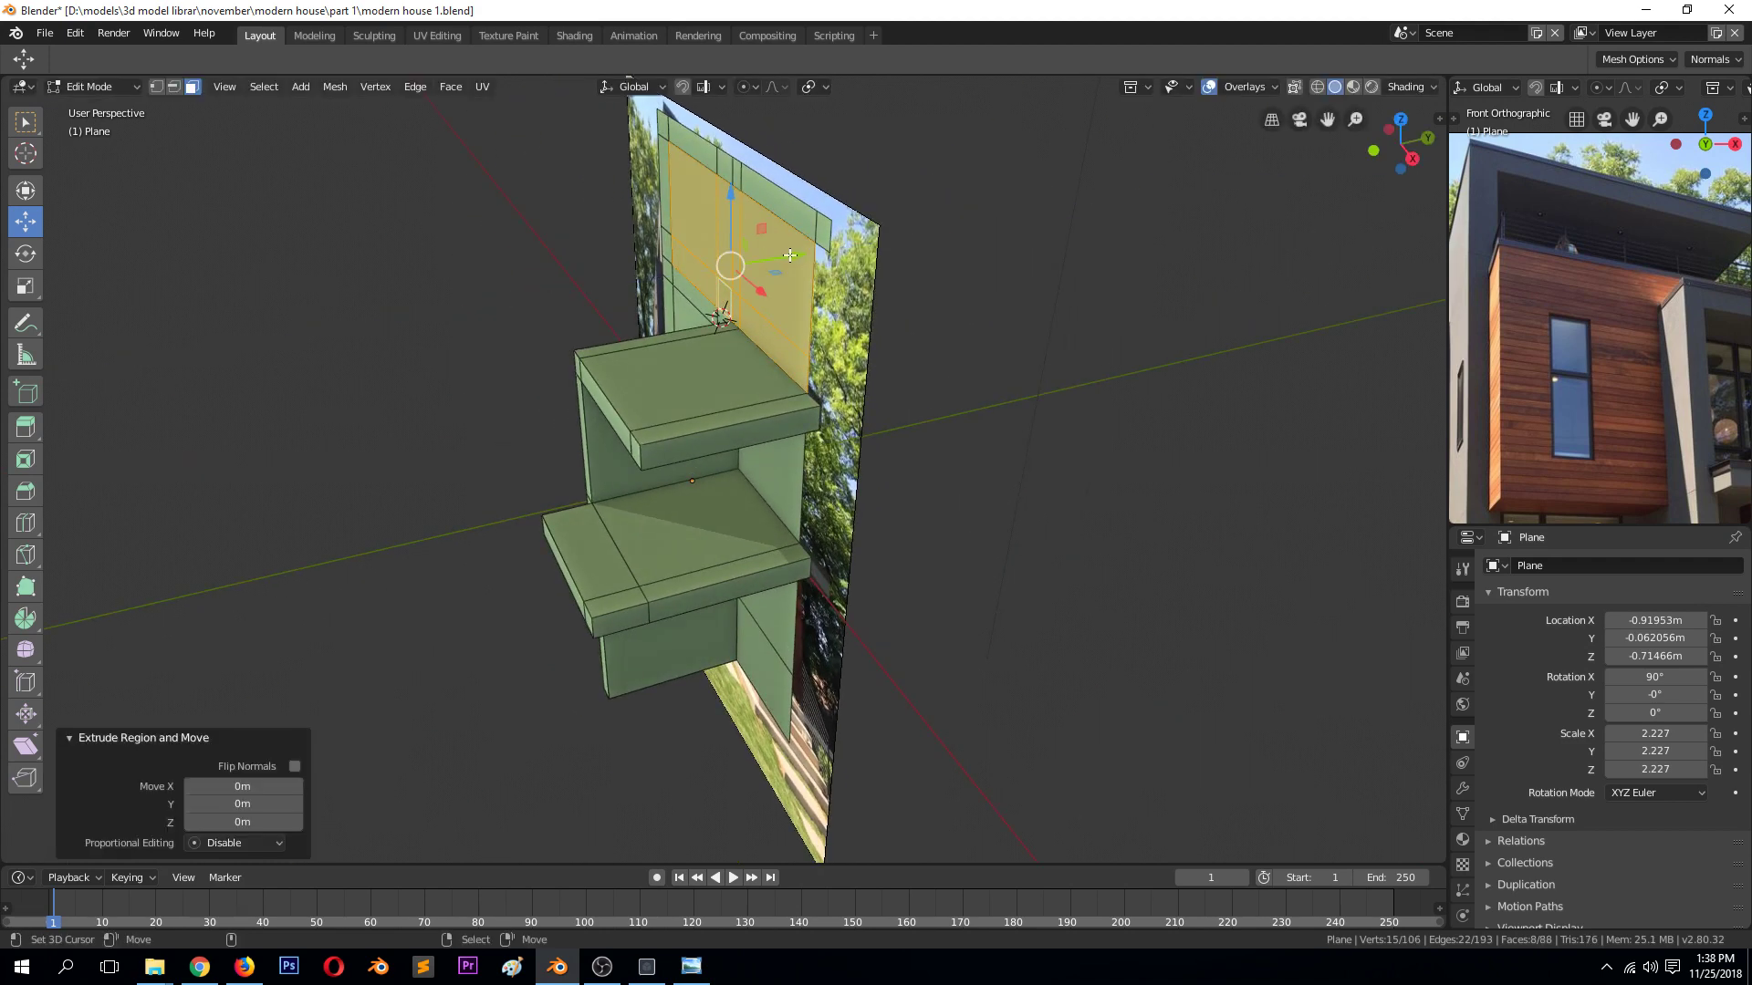
{"action": "left_click", "coordinate": [902, 235]}
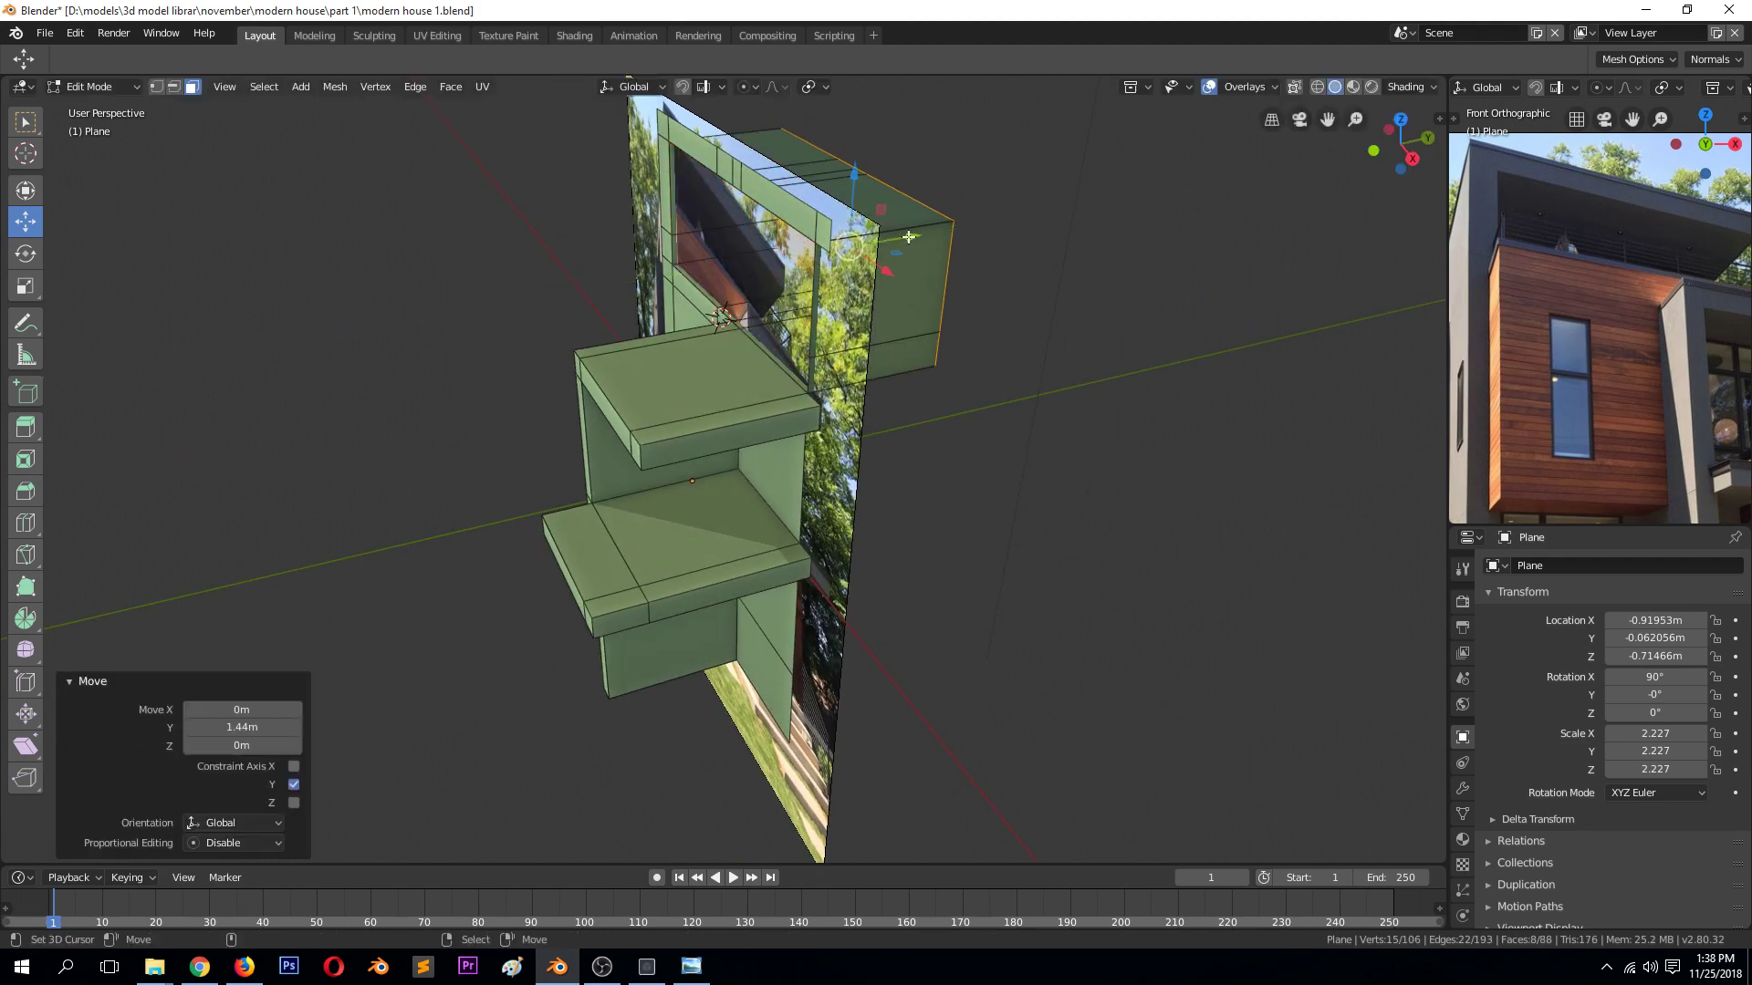
{"action": "key", "text": "Tab"}
{"action": "key", "text": "g"}
{"action": "key", "text": "y"}
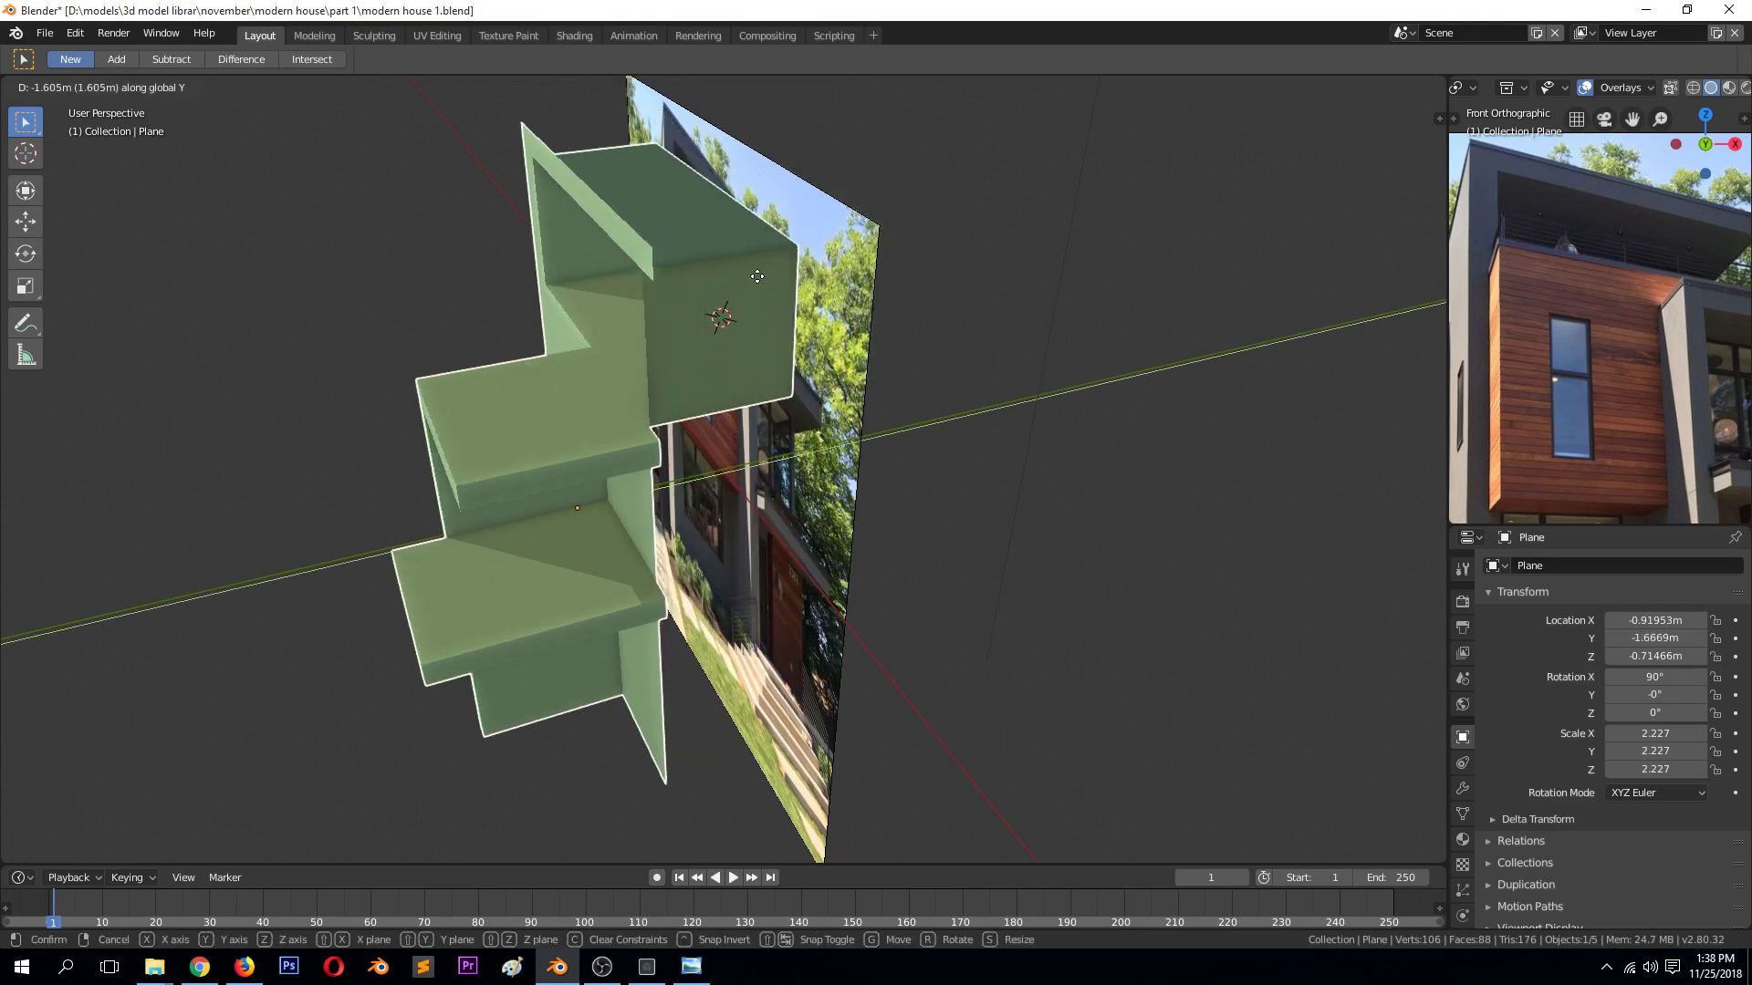
{"action": "left_click", "coordinate": [804, 290]}
{"action": "mouse_move", "coordinate": [805, 291]}
{"action": "middle_mouse_down"}
{"action": "mouse_move", "coordinate": [1025, 248]}
{"action": "mouse_move", "coordinate": [940, 299]}
{"action": "mouse_move", "coordinate": [834, 299]}
{"action": "middle_mouse_up"}
{"action": "key", "text": "Tab"}
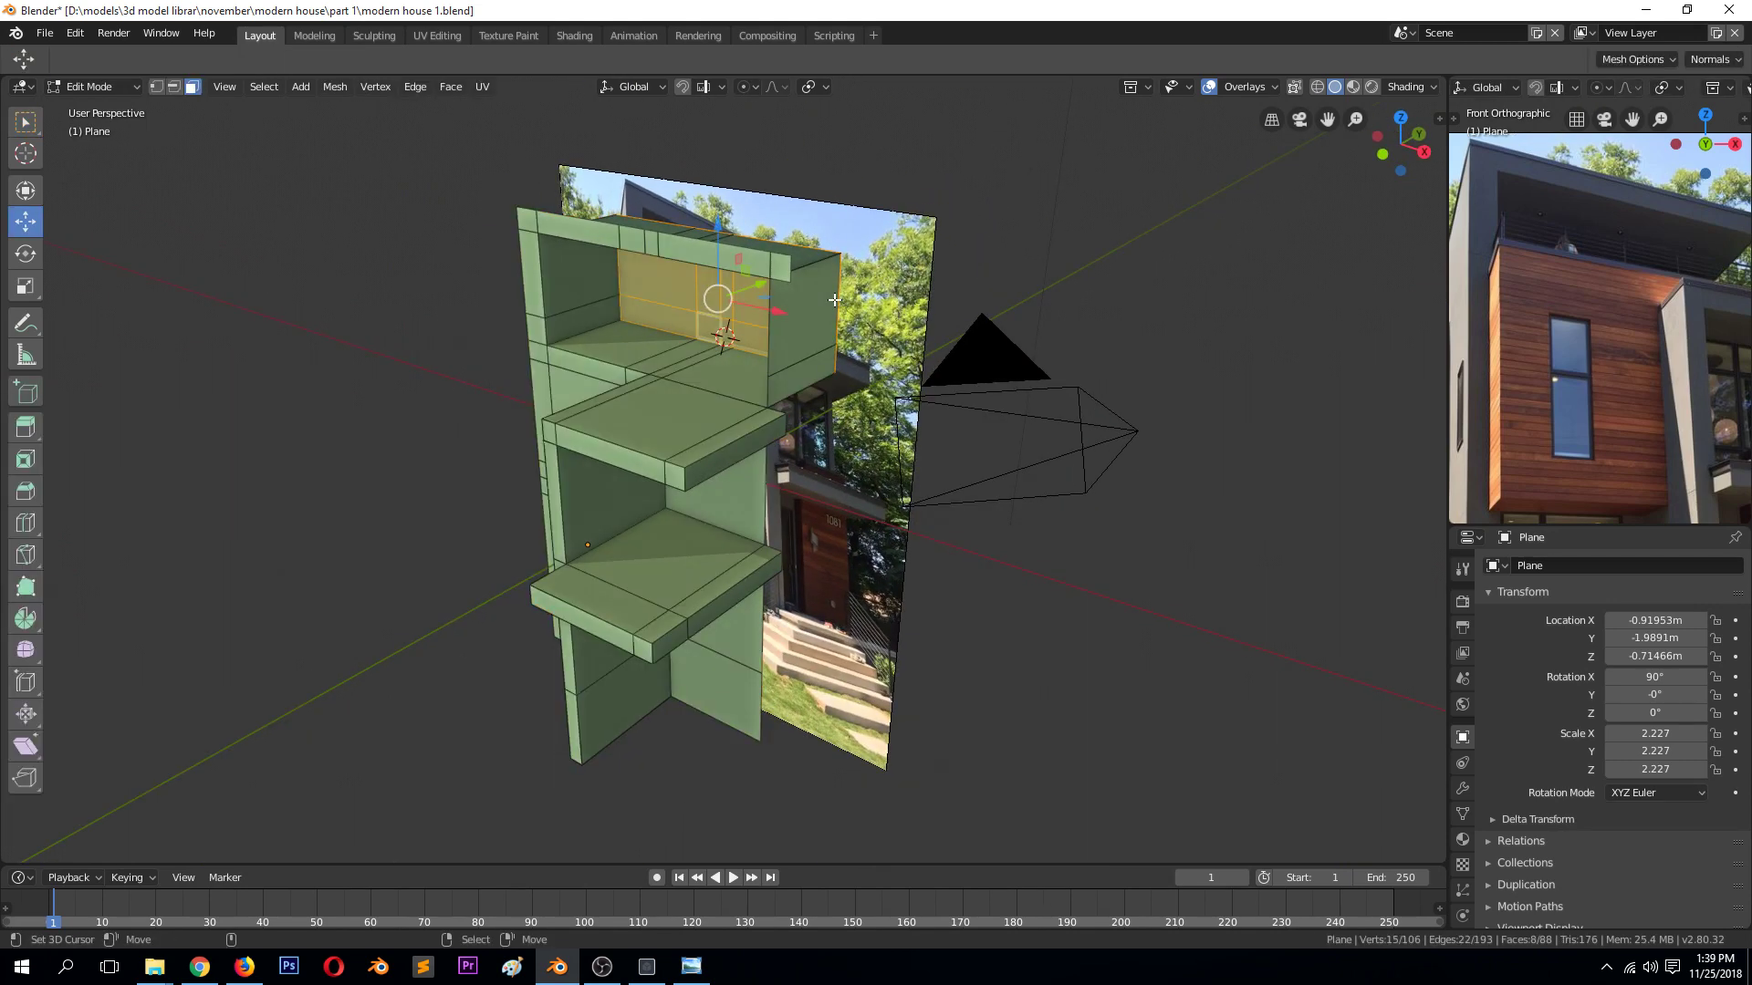
Undo the house move and the extrusion of the upper wall faces
{"action": "key", "text": "ctrl+z"}
{"action": "key", "text": "ctrl+z"}
{"action": "key", "text": "ctrl+z"}
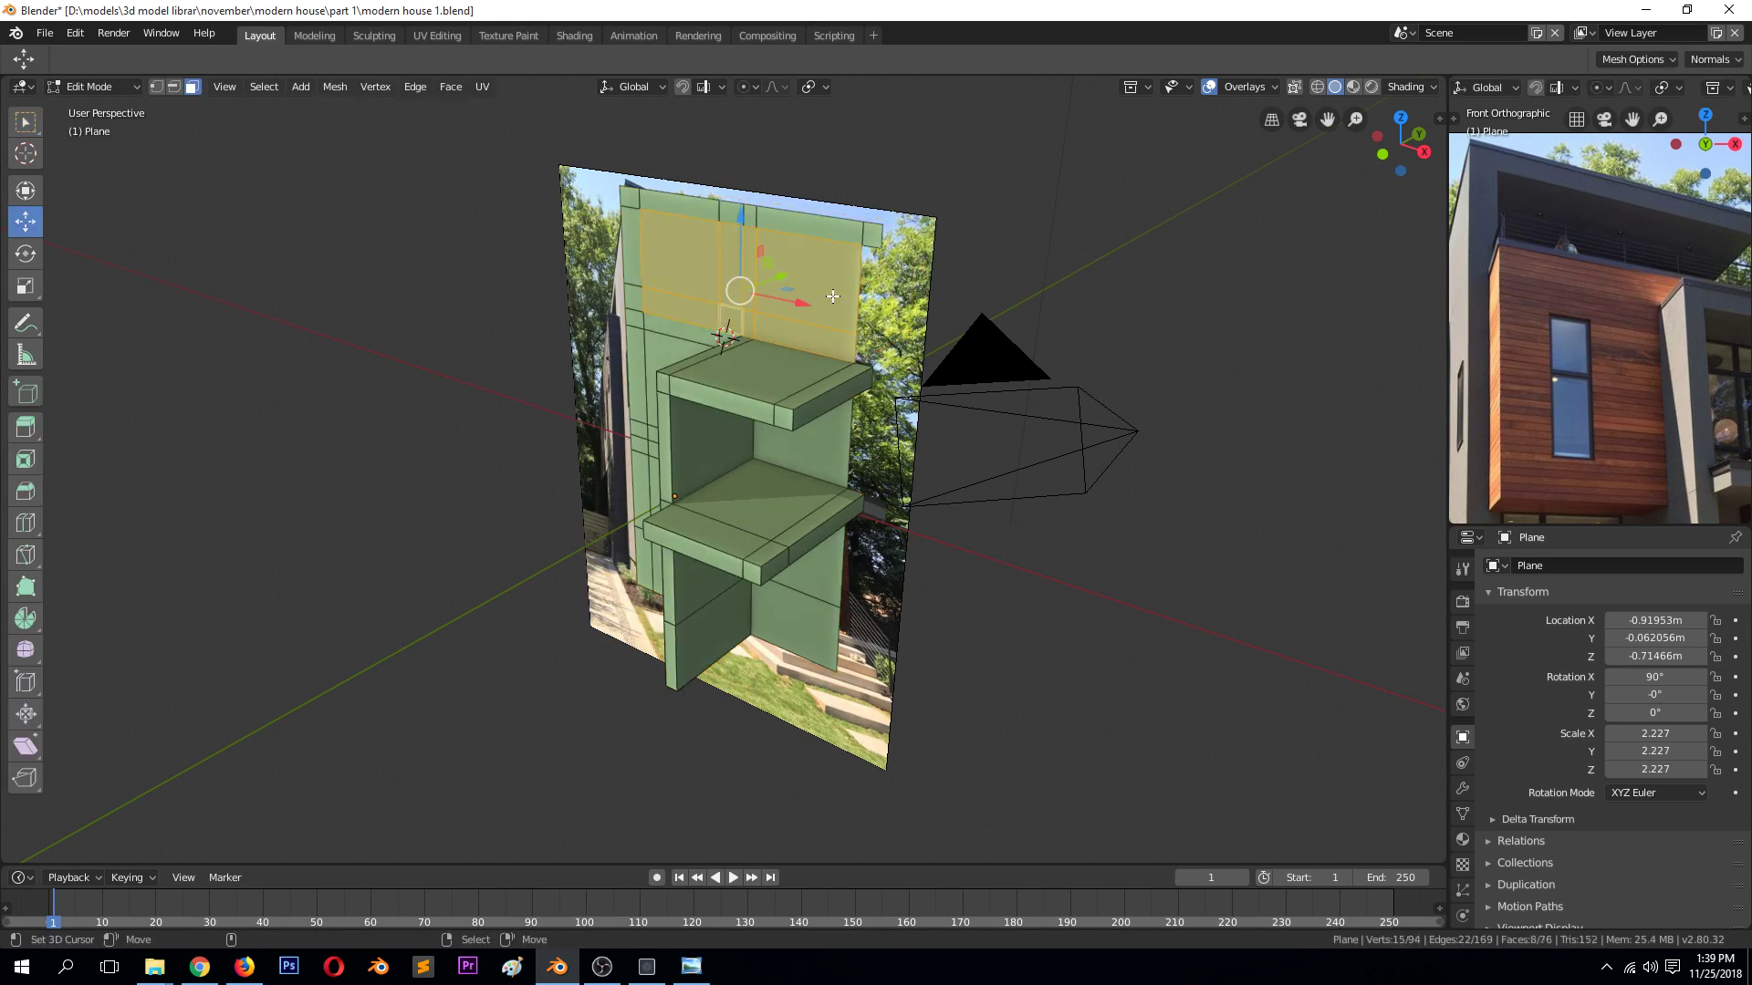
In edge selection mode, add the facade's outer boundary edges along its sides, roof and base to the selected upper wall faces
{"action": "key", "text": "2"}
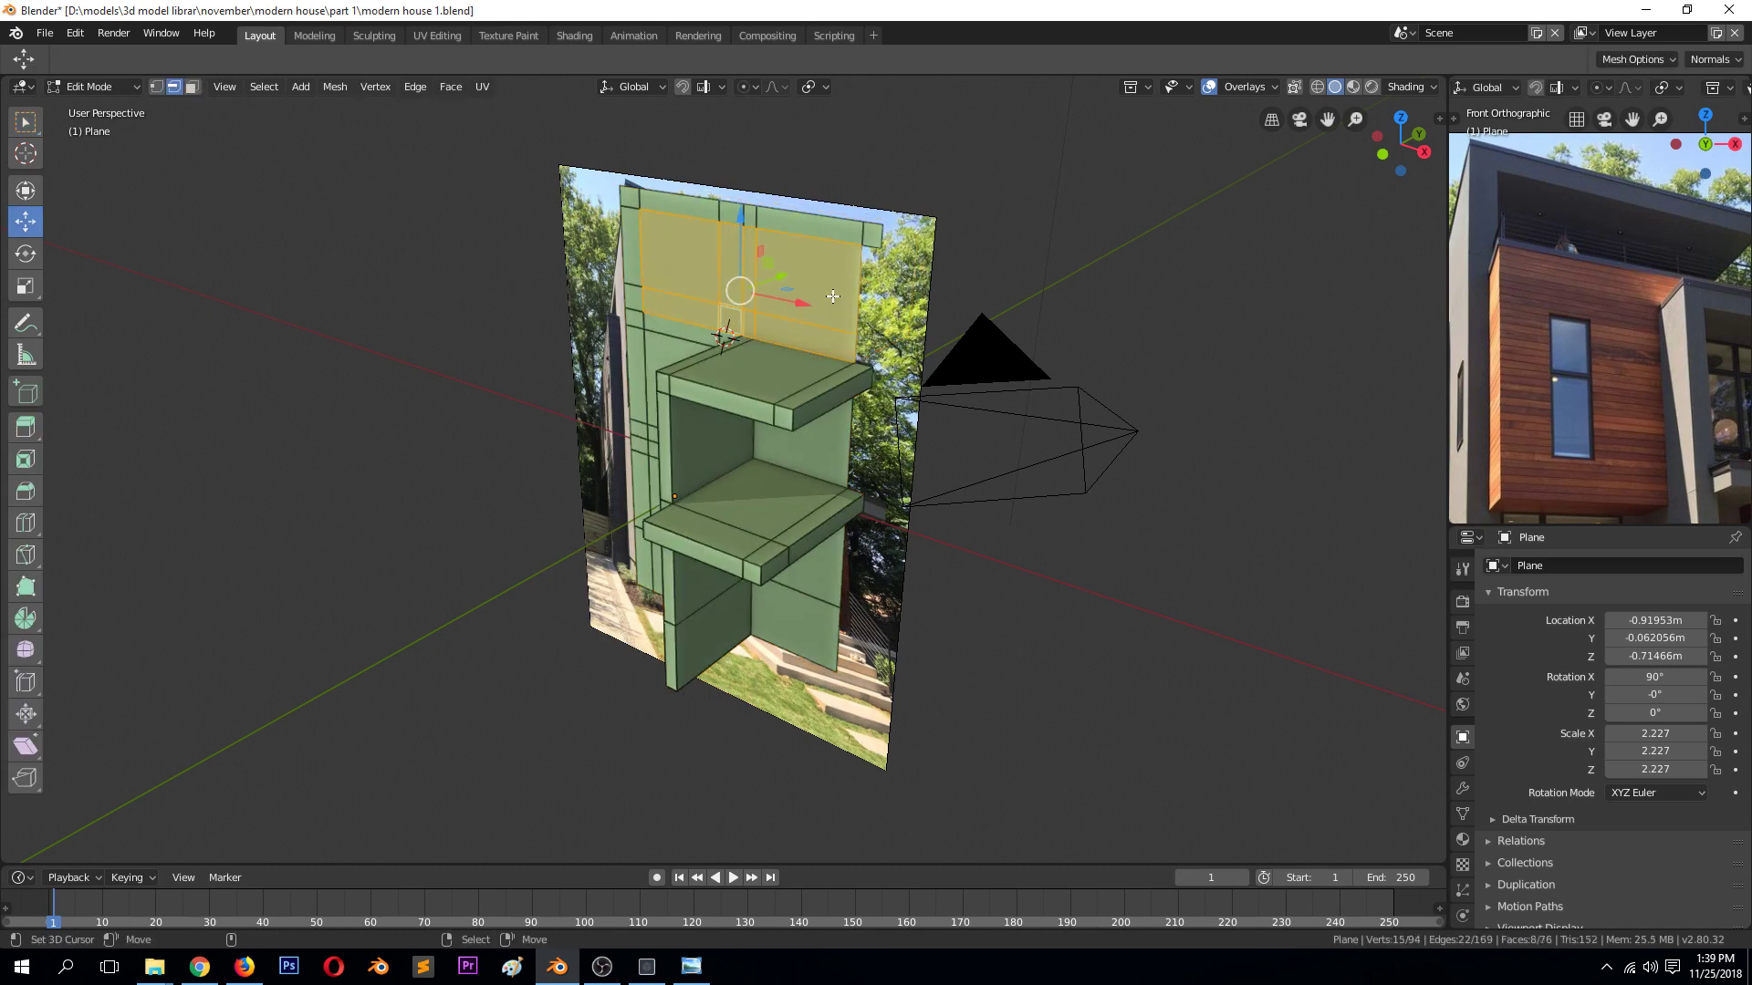
{"action": "left_click", "coordinate": [865, 363], "text": "shift"}
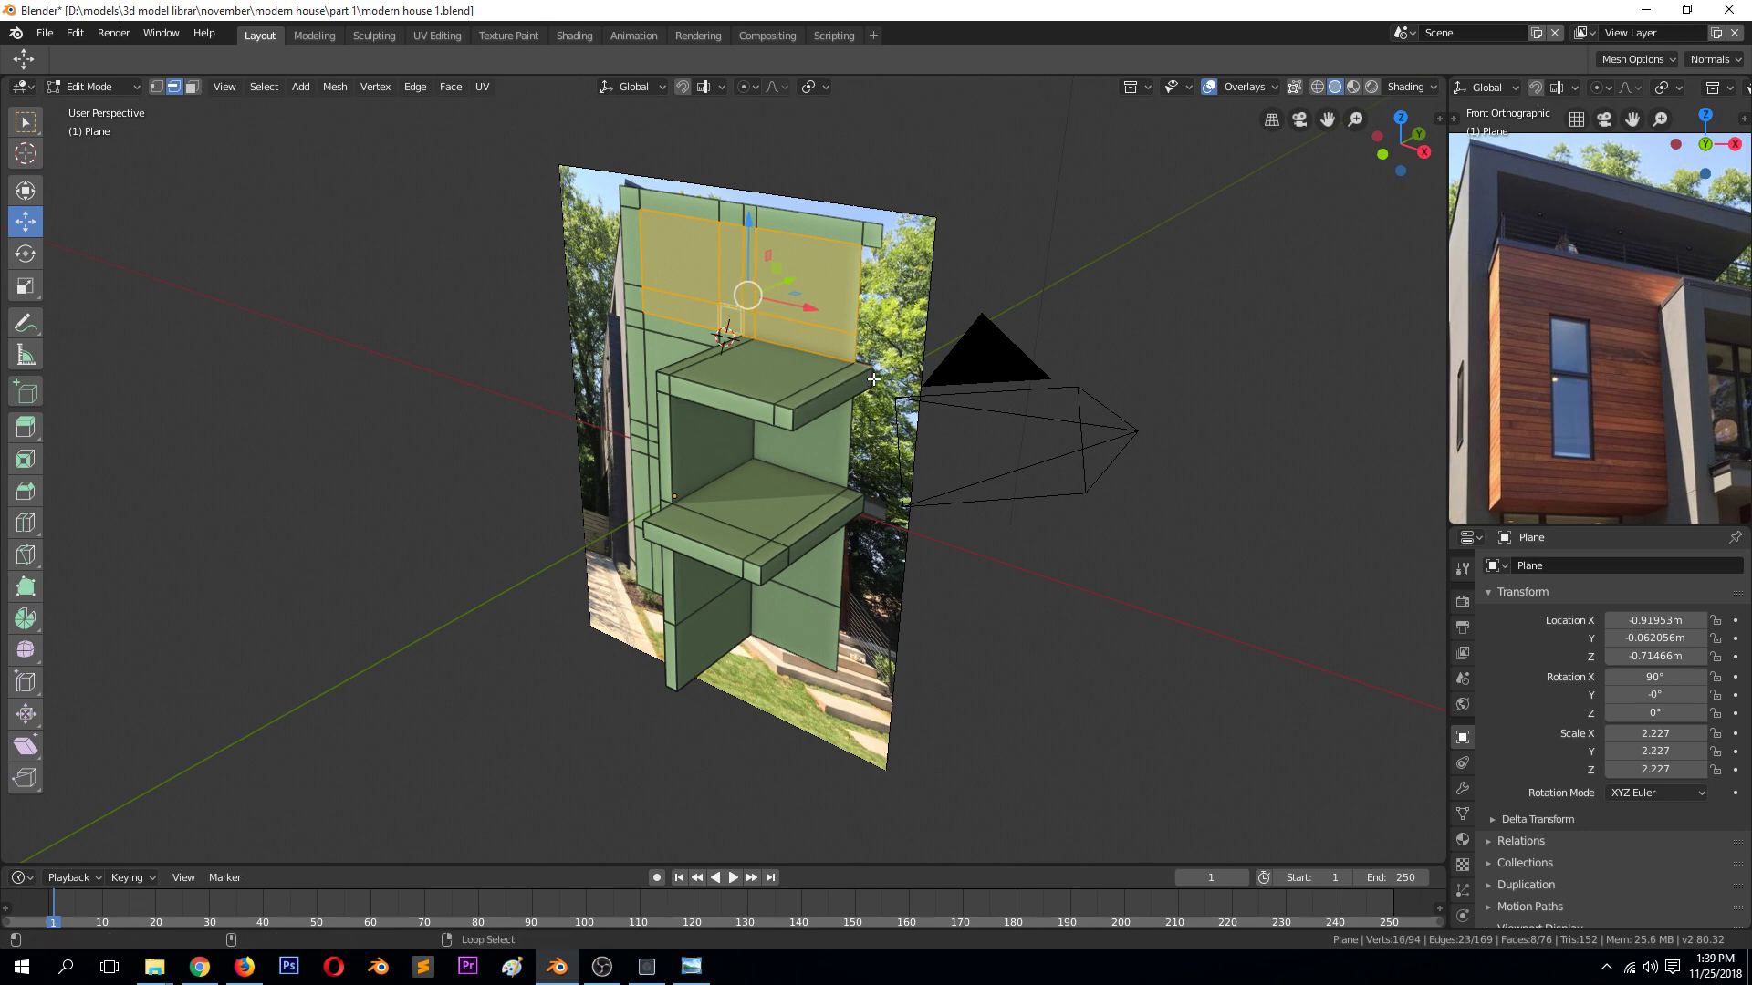
{"action": "left_click", "coordinate": [873, 379], "text": "alt+shift"}
{"action": "middle_click_drag", "start_coordinate": [873, 379], "coordinate": [866, 279]}
{"action": "left_click", "coordinate": [867, 278], "text": "shift"}
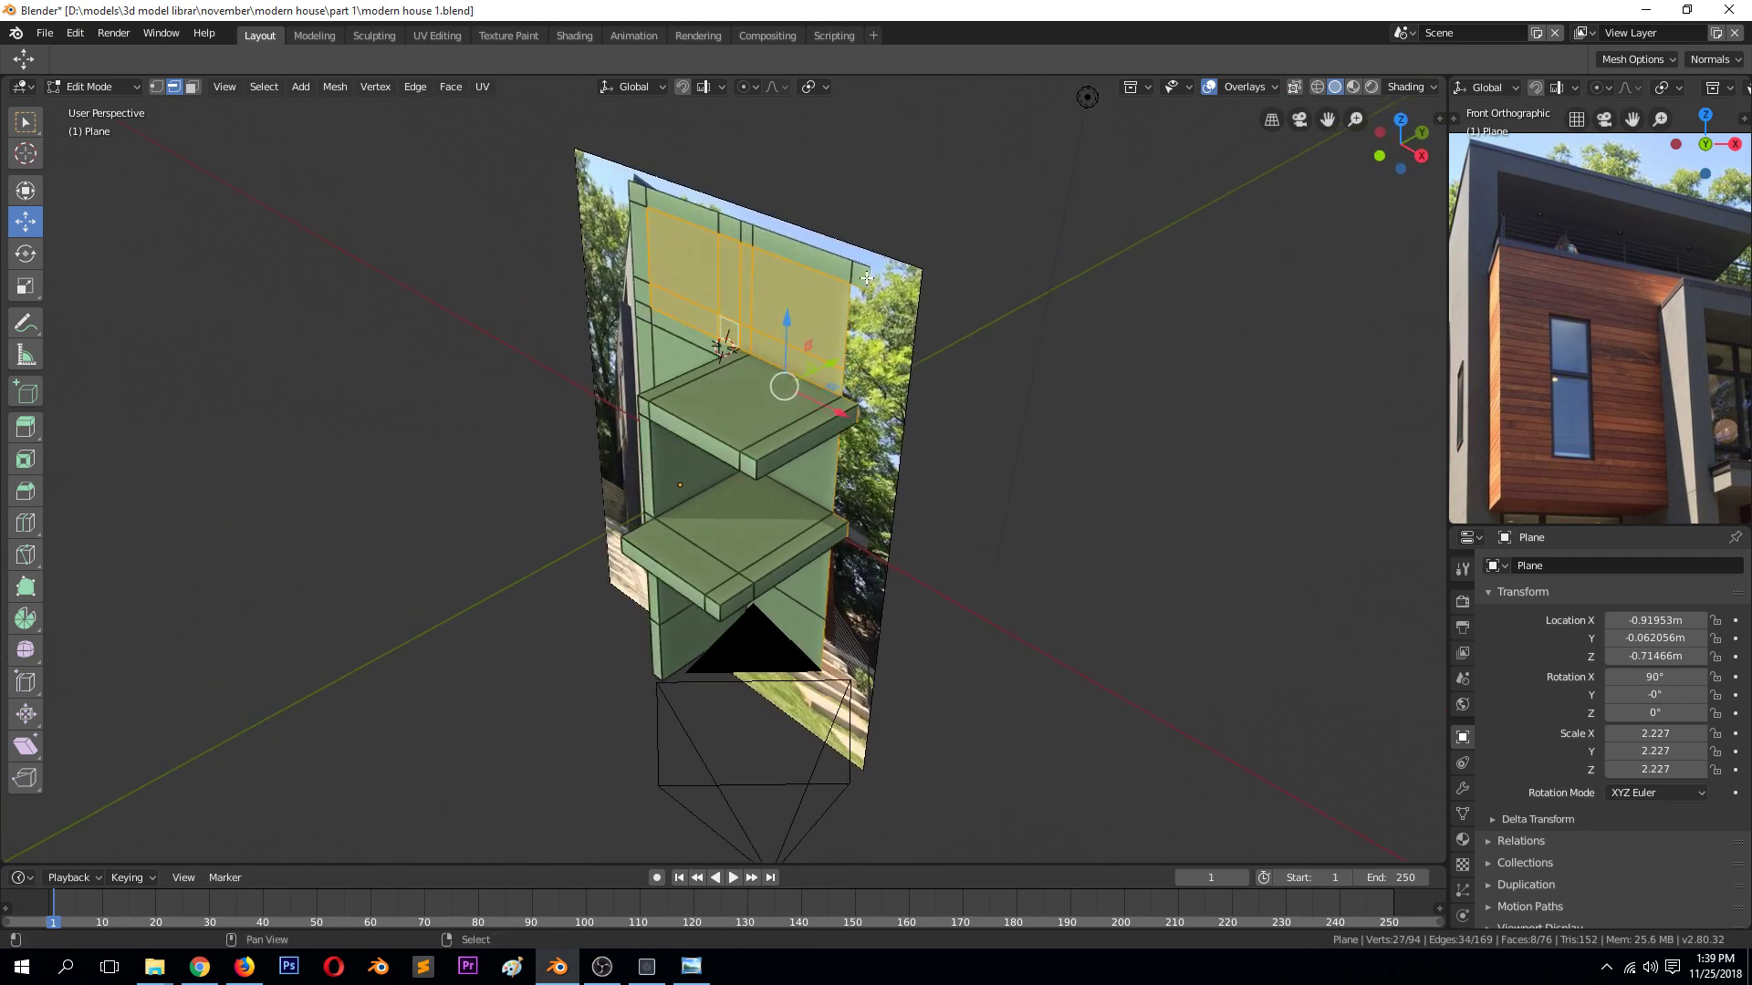
{"action": "left_click", "coordinate": [824, 249], "text": "alt+shift"}
{"action": "middle_click_drag", "start_coordinate": [824, 249], "coordinate": [605, 272]}
{"action": "left_click", "coordinate": [605, 273], "text": "alt+shift"}
{"action": "left_click", "coordinate": [666, 630], "text": "alt+shift"}
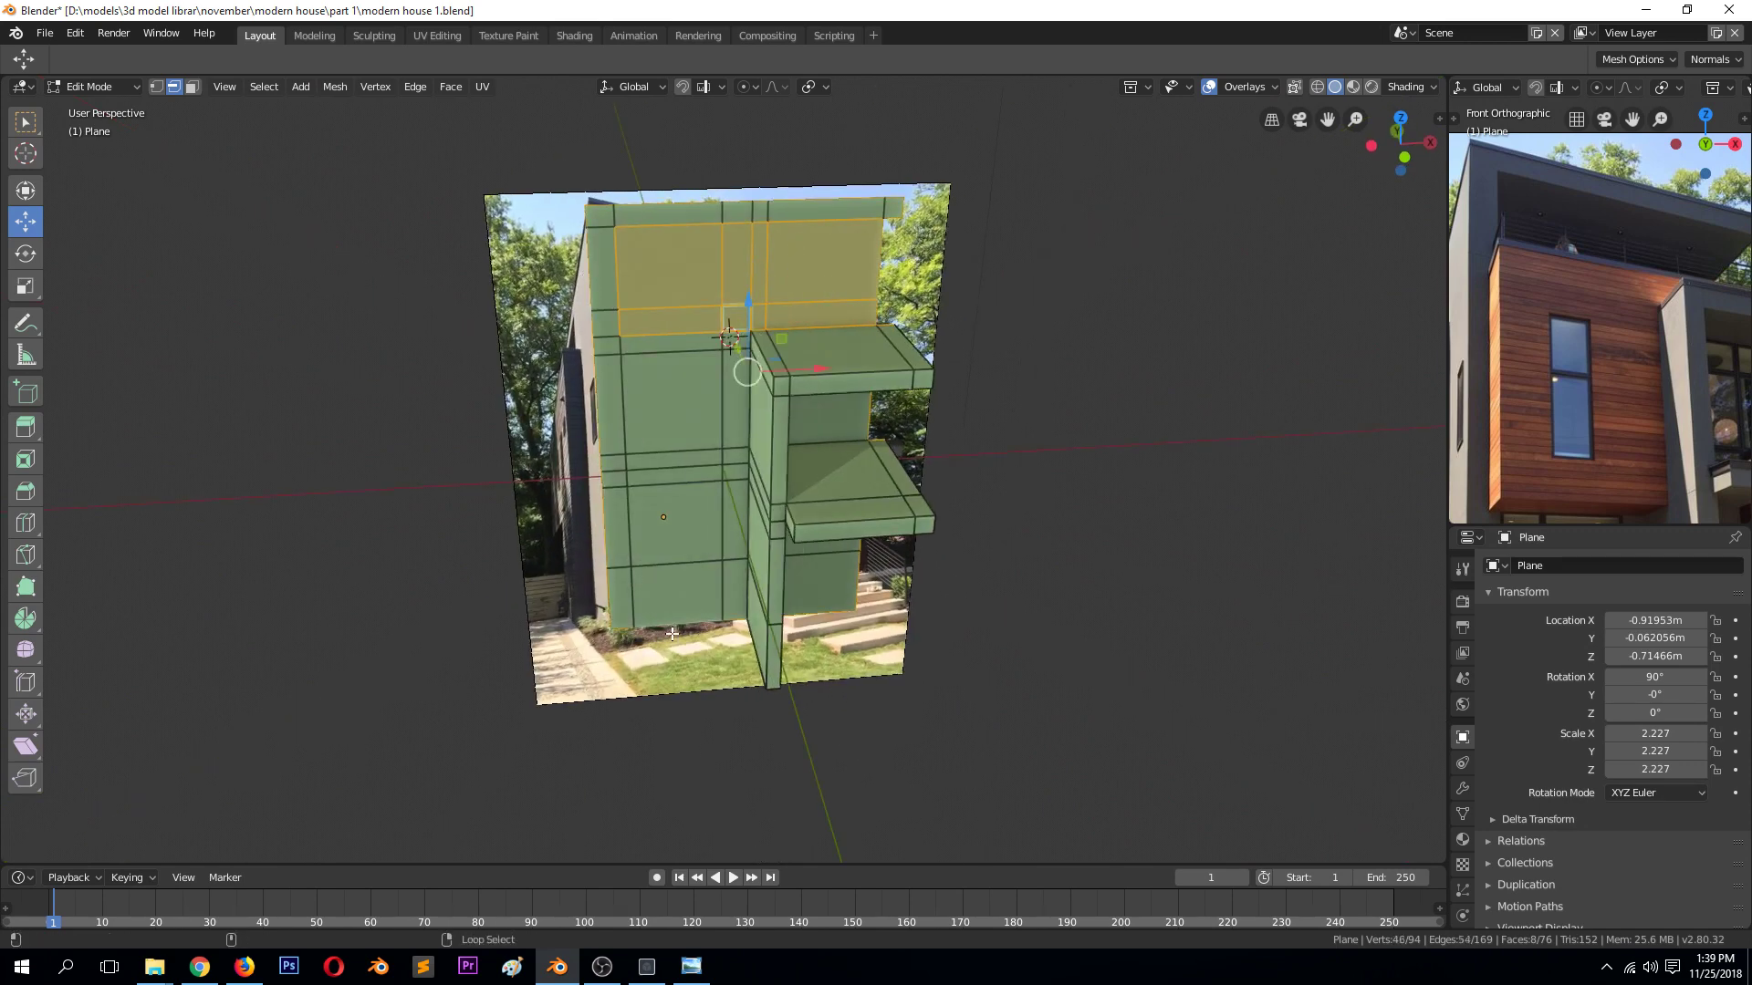
Extrude the selected upper wall faces and boundary edges 2.24 m backwards to give the house depth
{"action": "scroll", "coordinate": [1564, 247], "scroll_direction": "down", "scroll_amount": 4}
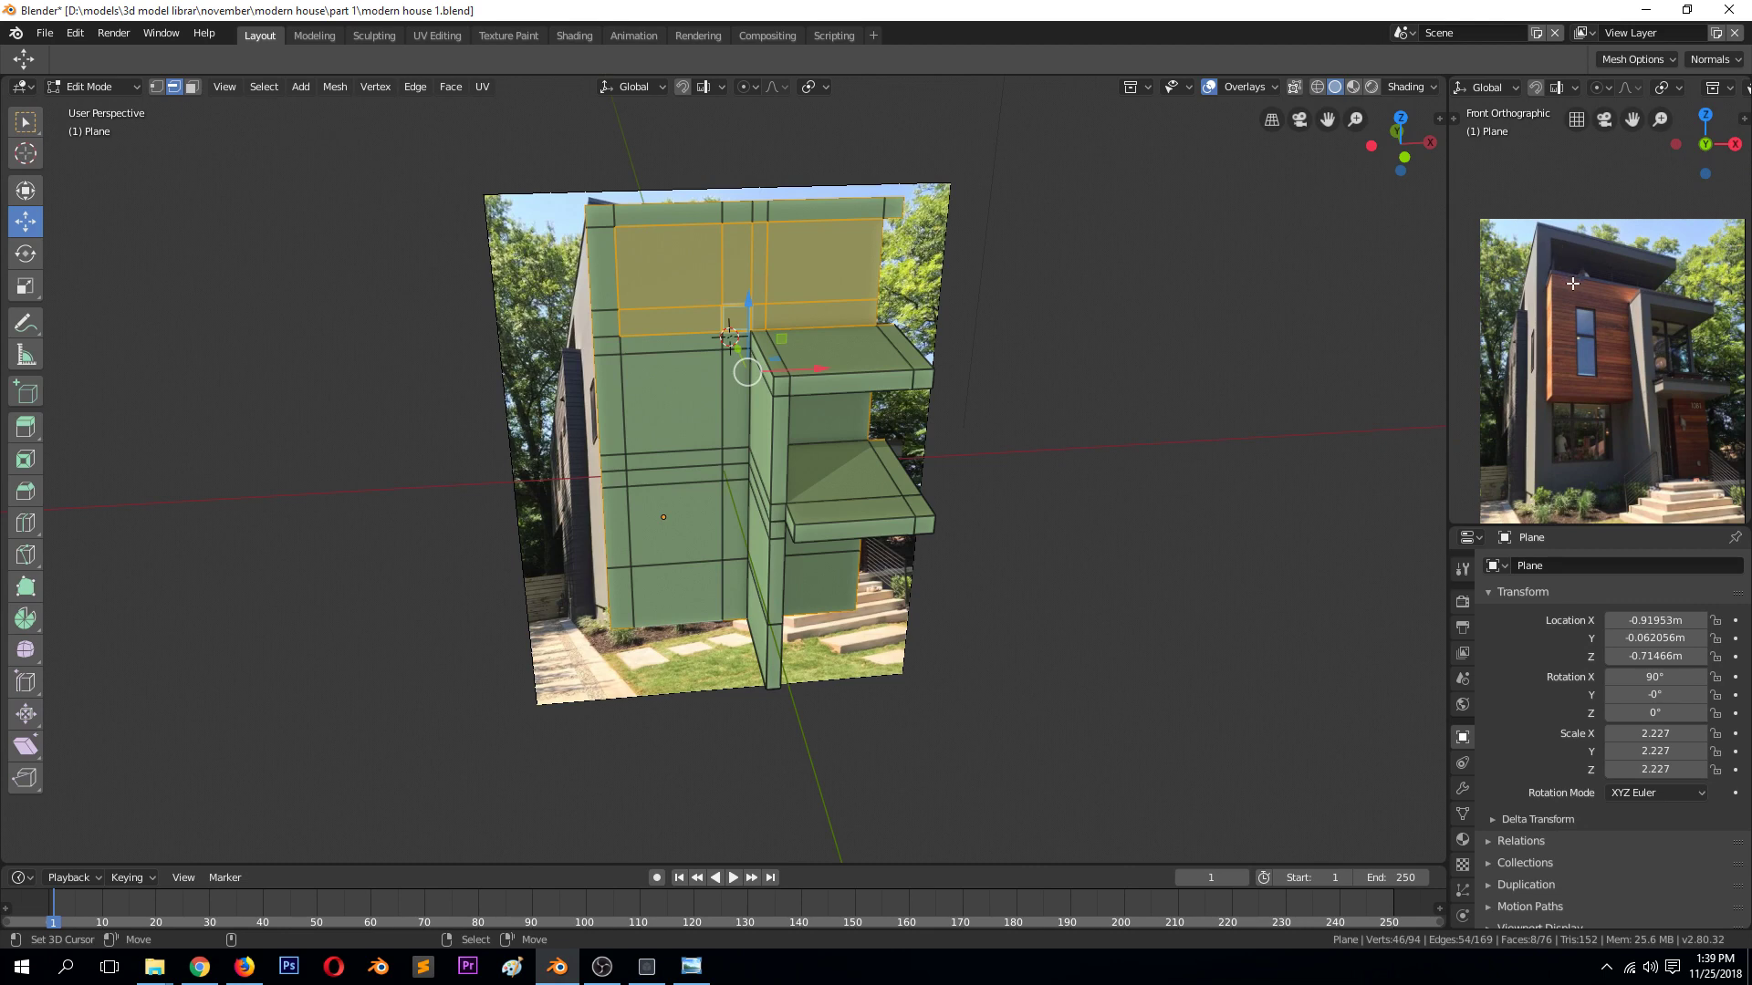
{"action": "middle_click_drag", "start_coordinate": [810, 475], "coordinate": [737, 455]}
{"action": "key", "text": "e"}
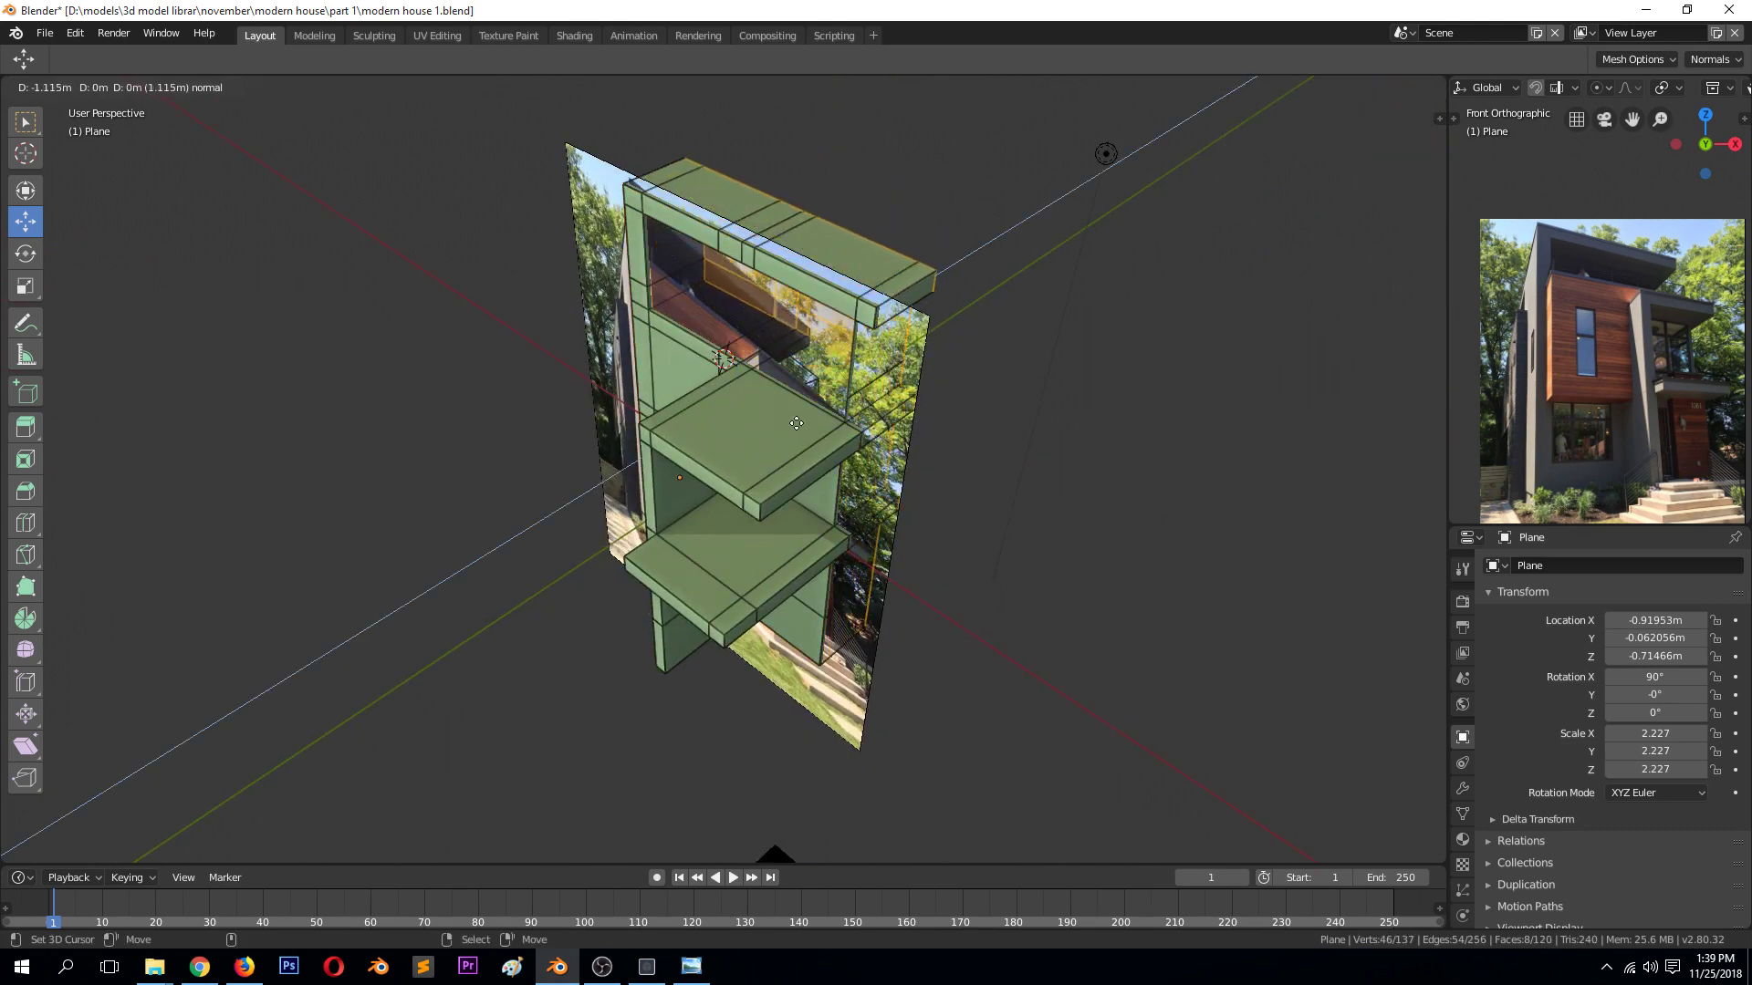
{"action": "left_click", "coordinate": [838, 367]}
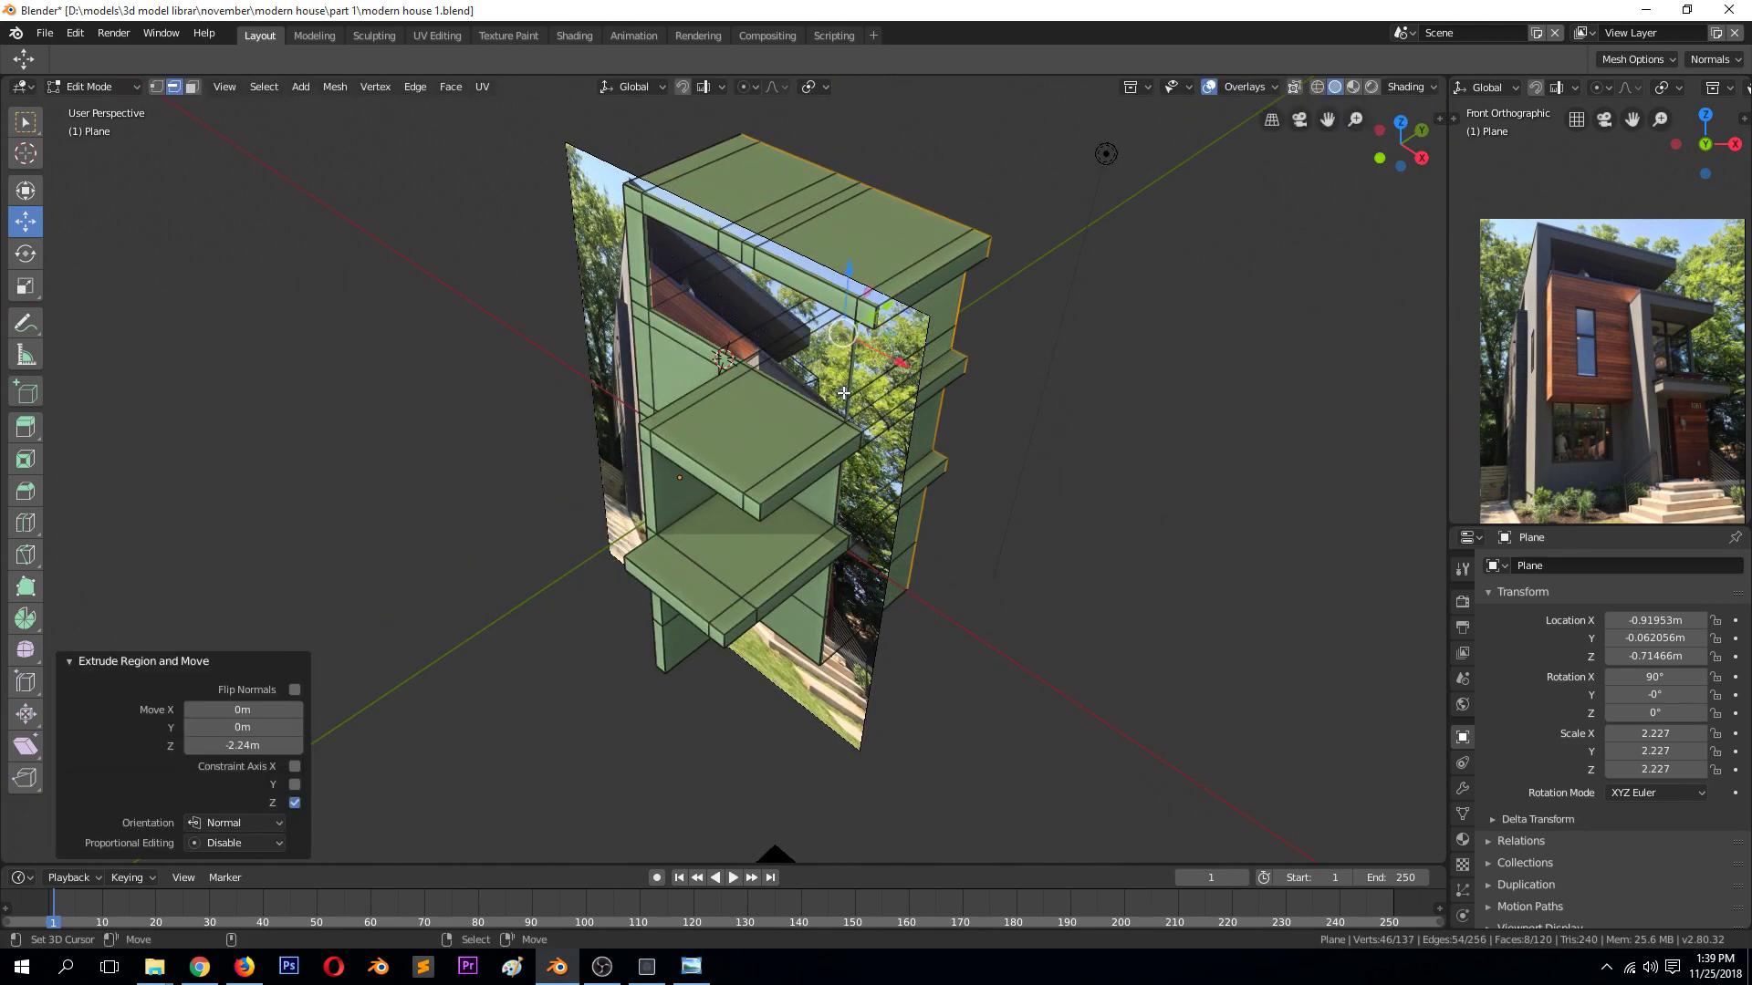
In Object Mode, move the house forward along Y to about -2.8 m, in front of the reference image
{"action": "key", "text": "Tab"}
{"action": "key", "text": "g"}
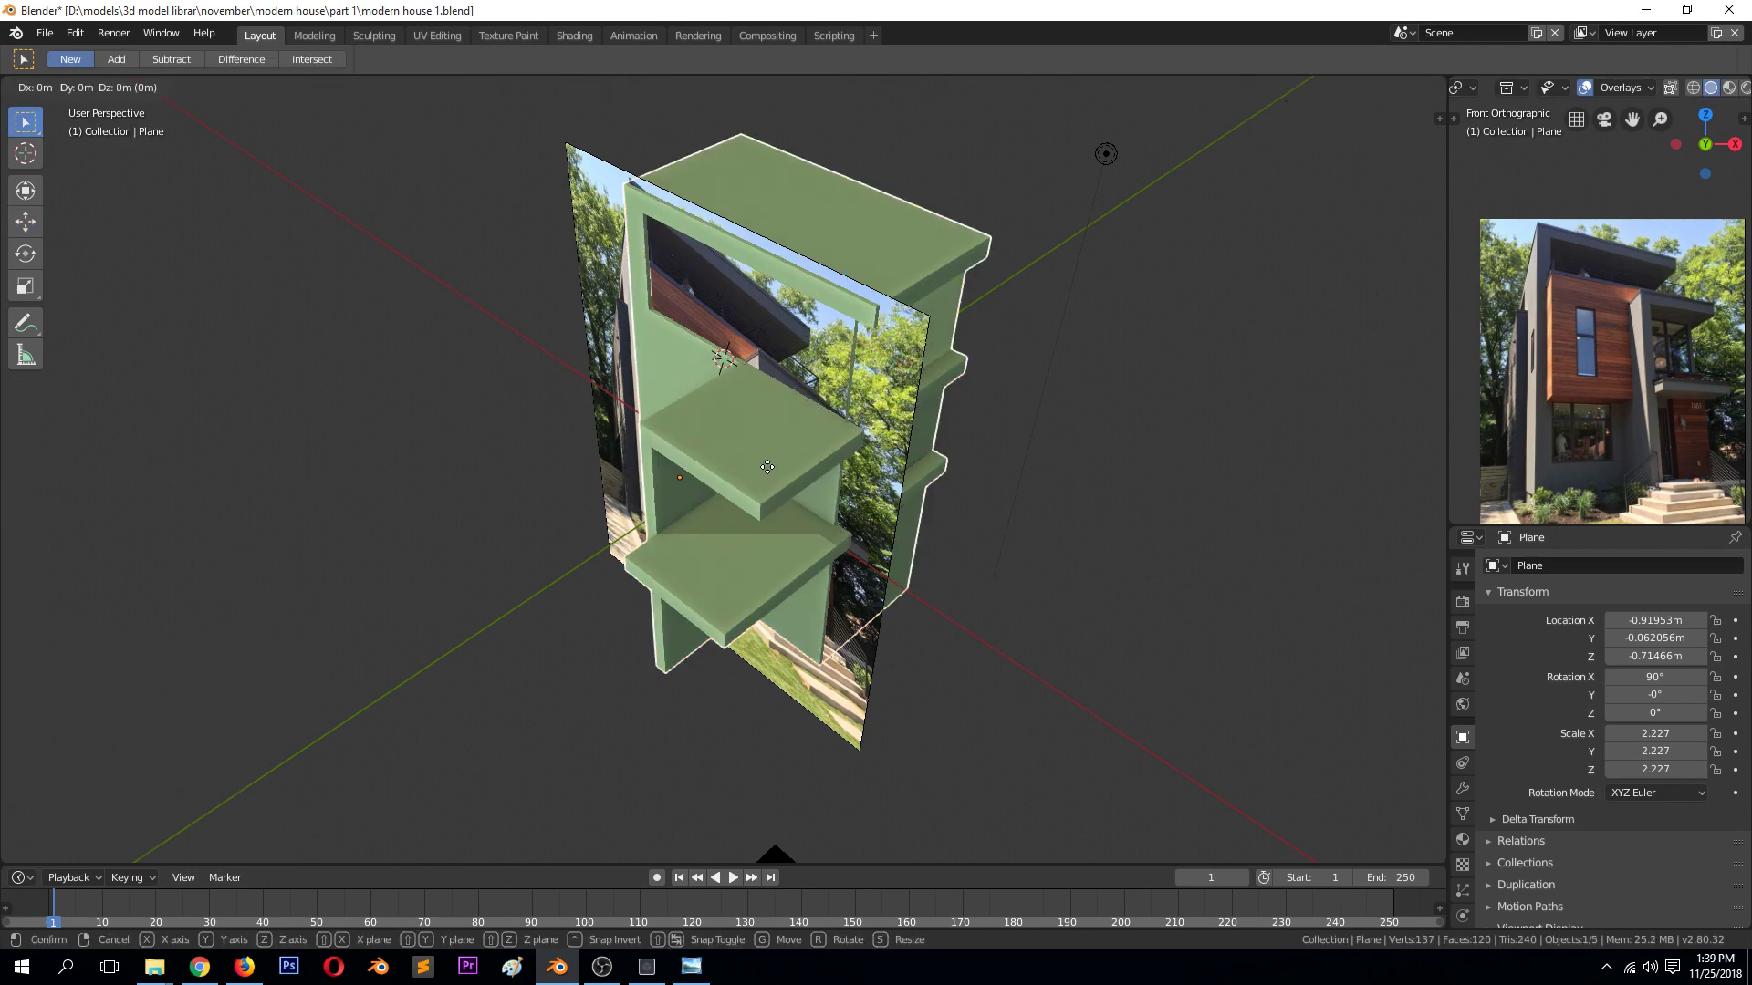
{"action": "key", "text": "y"}
{"action": "left_click", "coordinate": [633, 564]}
{"action": "middle_click_drag", "start_coordinate": [807, 489], "coordinate": [911, 366]}
In face selection mode, delete the two side faces closing the upper terrace between the roof strip and the overhang
{"action": "key", "text": "Tab"}
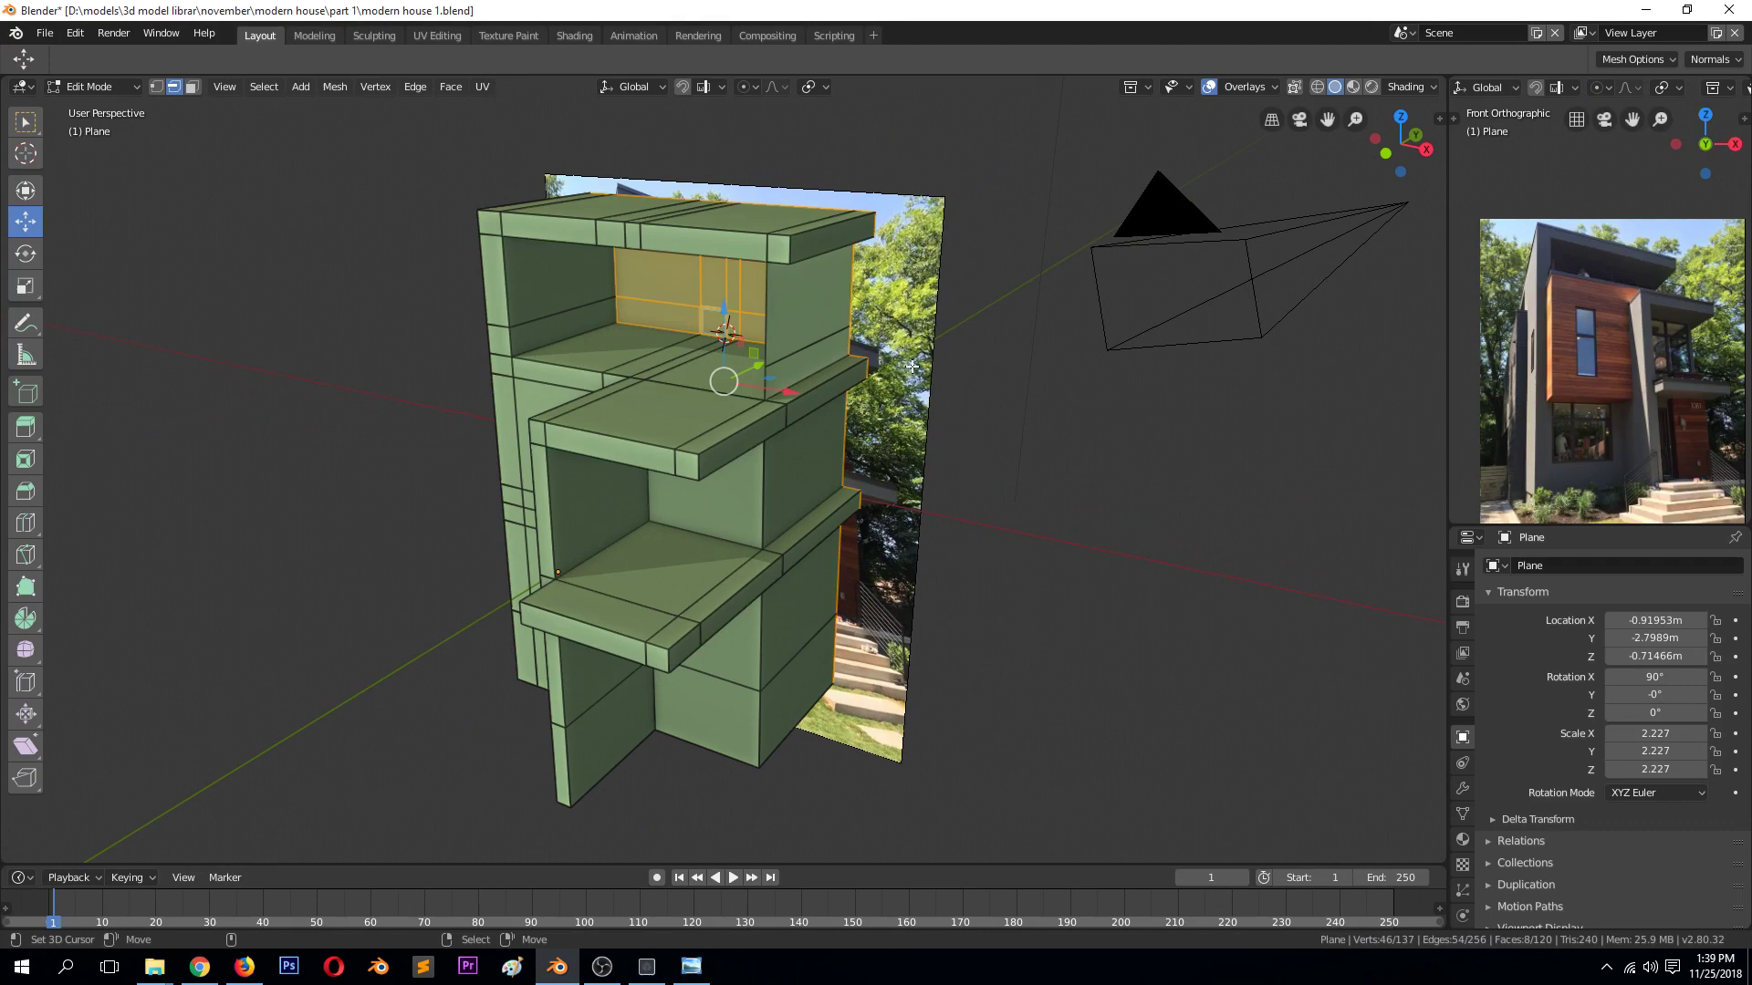
{"action": "key", "text": "3"}
{"action": "left_click", "coordinate": [821, 329]}
{"action": "left_click", "coordinate": [821, 274], "text": "shift"}
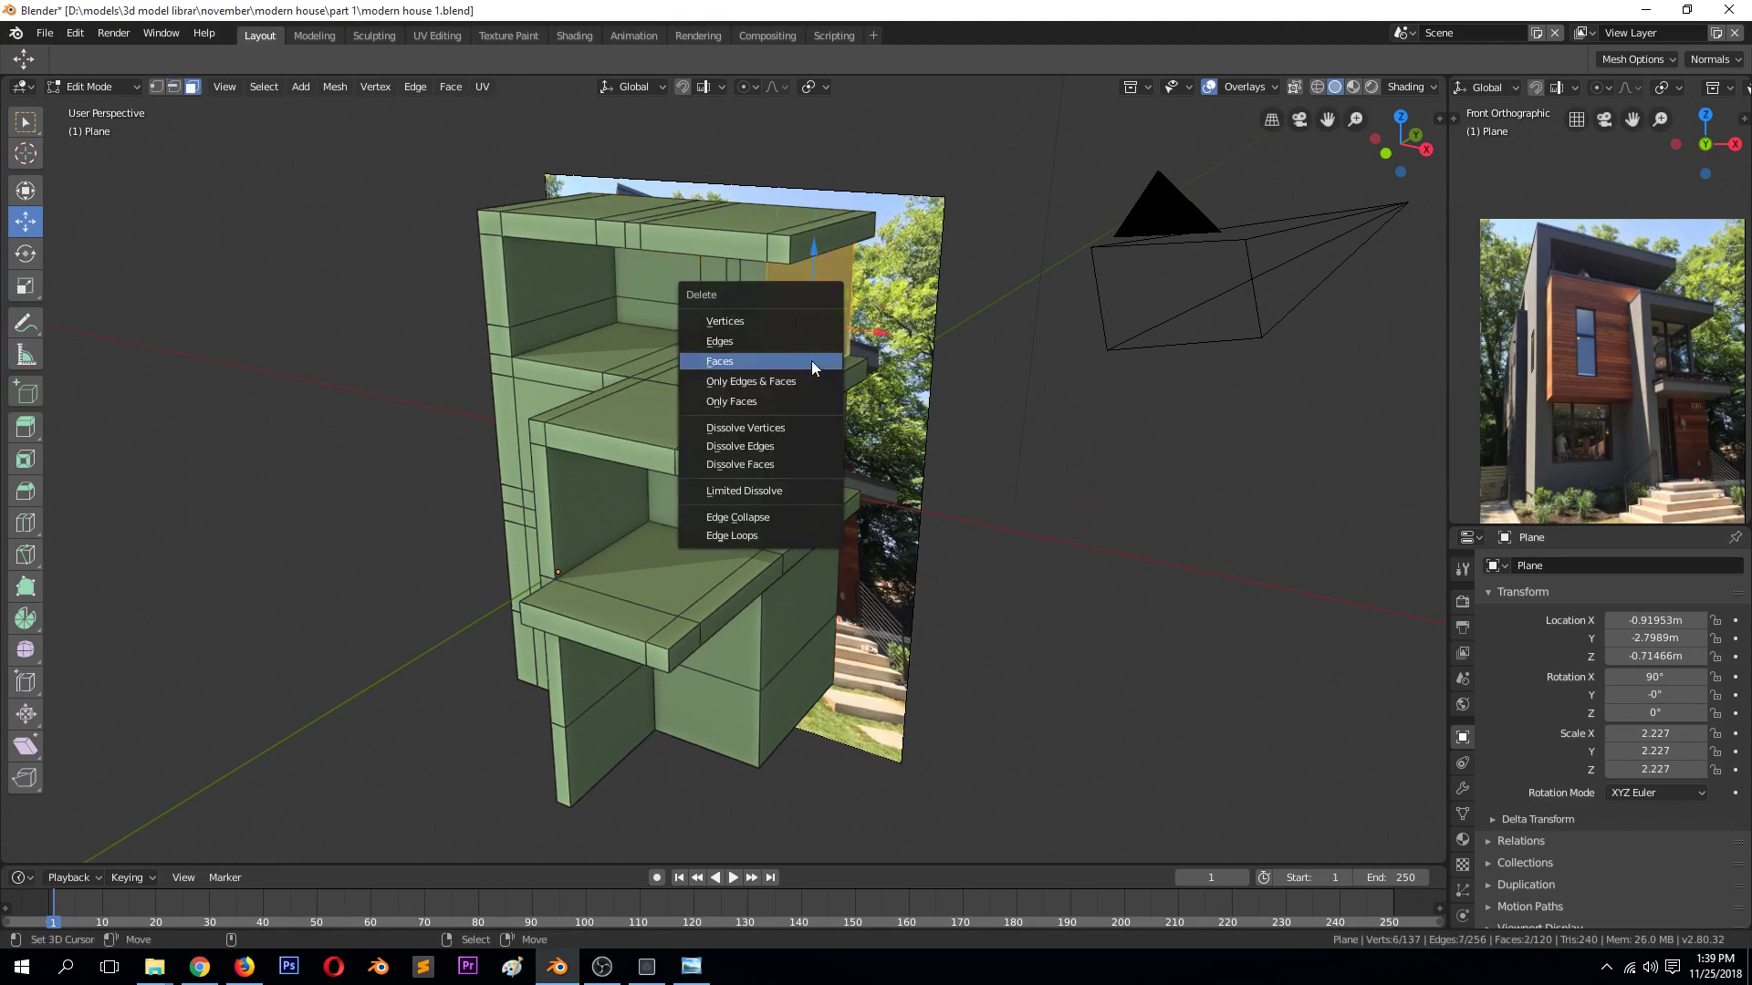
{"action": "key", "text": "x"}
{"action": "left_click", "coordinate": [812, 361]}
{"action": "middle_click_drag", "start_coordinate": [812, 361], "coordinate": [821, 401]}
Compare the model with the reference photos, return to Object Mode and save the house file
{"action": "left_click", "coordinate": [691, 966]}
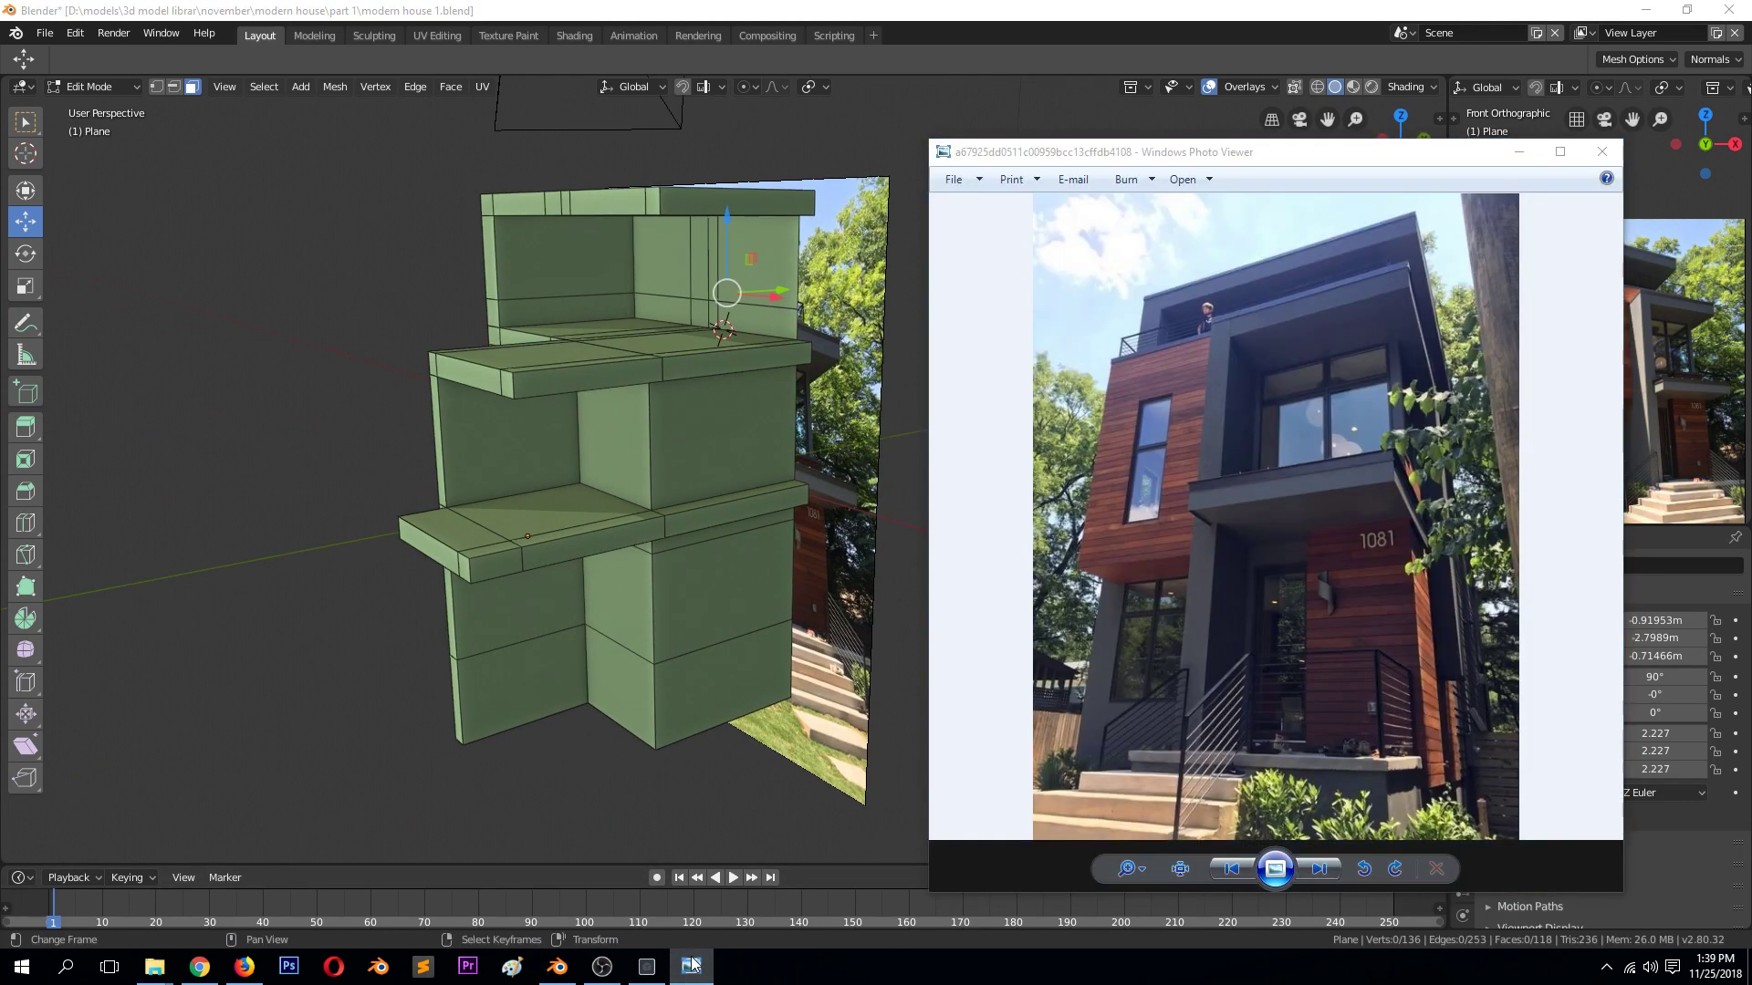
{"action": "left_click", "coordinate": [691, 966]}
{"action": "key", "text": "Tab"}
{"action": "middle_click_drag", "start_coordinate": [638, 409], "coordinate": [754, 357]}
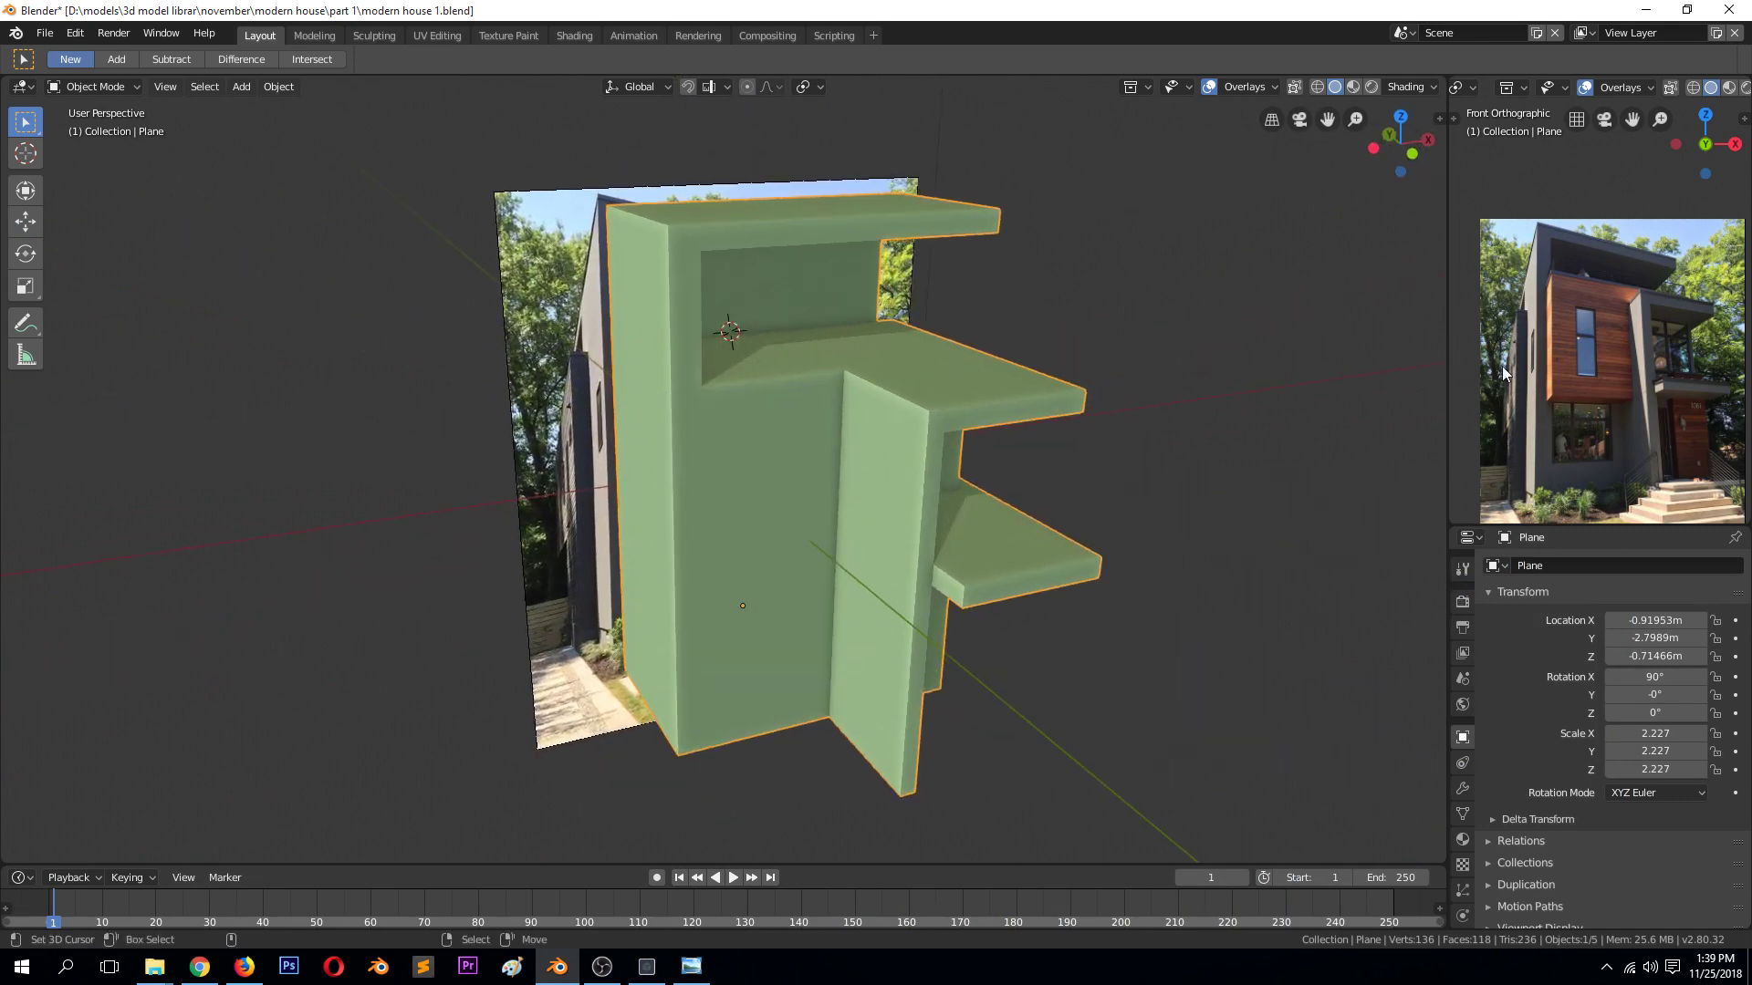
{"action": "scroll", "coordinate": [1588, 283], "scroll_direction": "up", "scroll_amount": 3}
{"action": "scroll", "coordinate": [1624, 119], "scroll_direction": "down", "scroll_amount": 5, "text": "shift"}
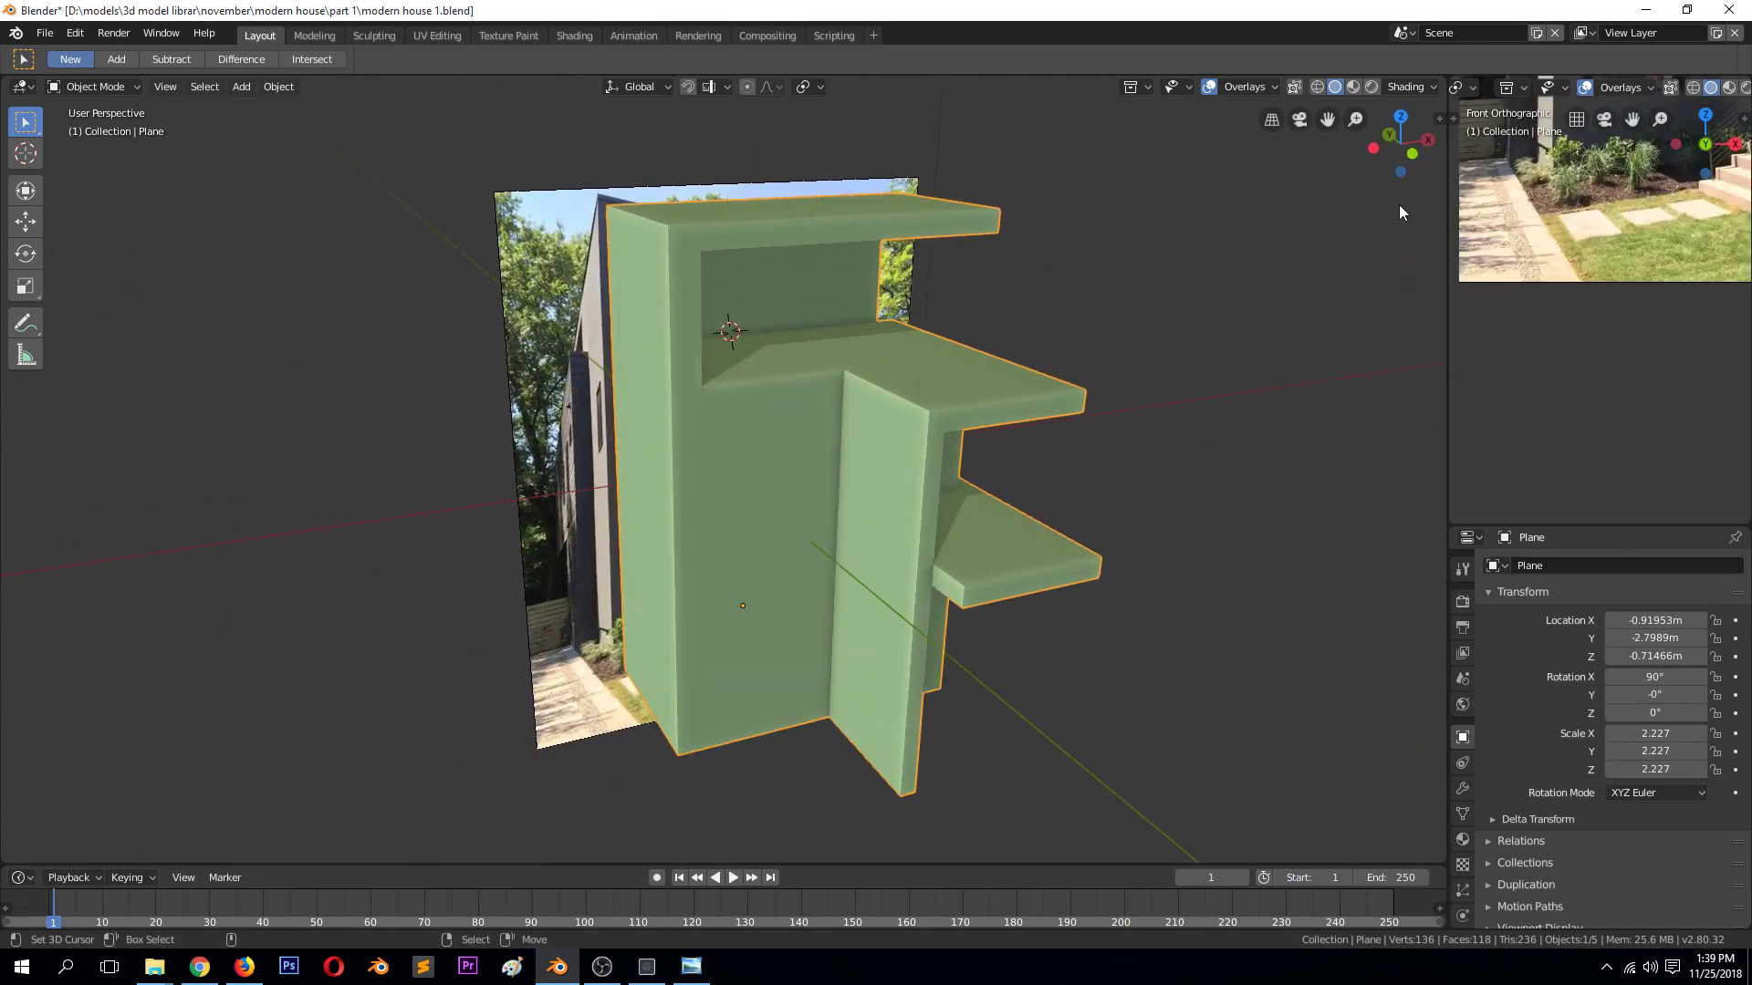
{"action": "left_click_drag", "start_coordinate": [1632, 118], "coordinate": [1668, 207]}
{"action": "right_click", "coordinate": [951, 276], "text": "shift"}
{"action": "key", "text": "ctrl+s"}
{"action": "scroll", "coordinate": [916, 250], "scroll_direction": "down", "scroll_amount": 3}
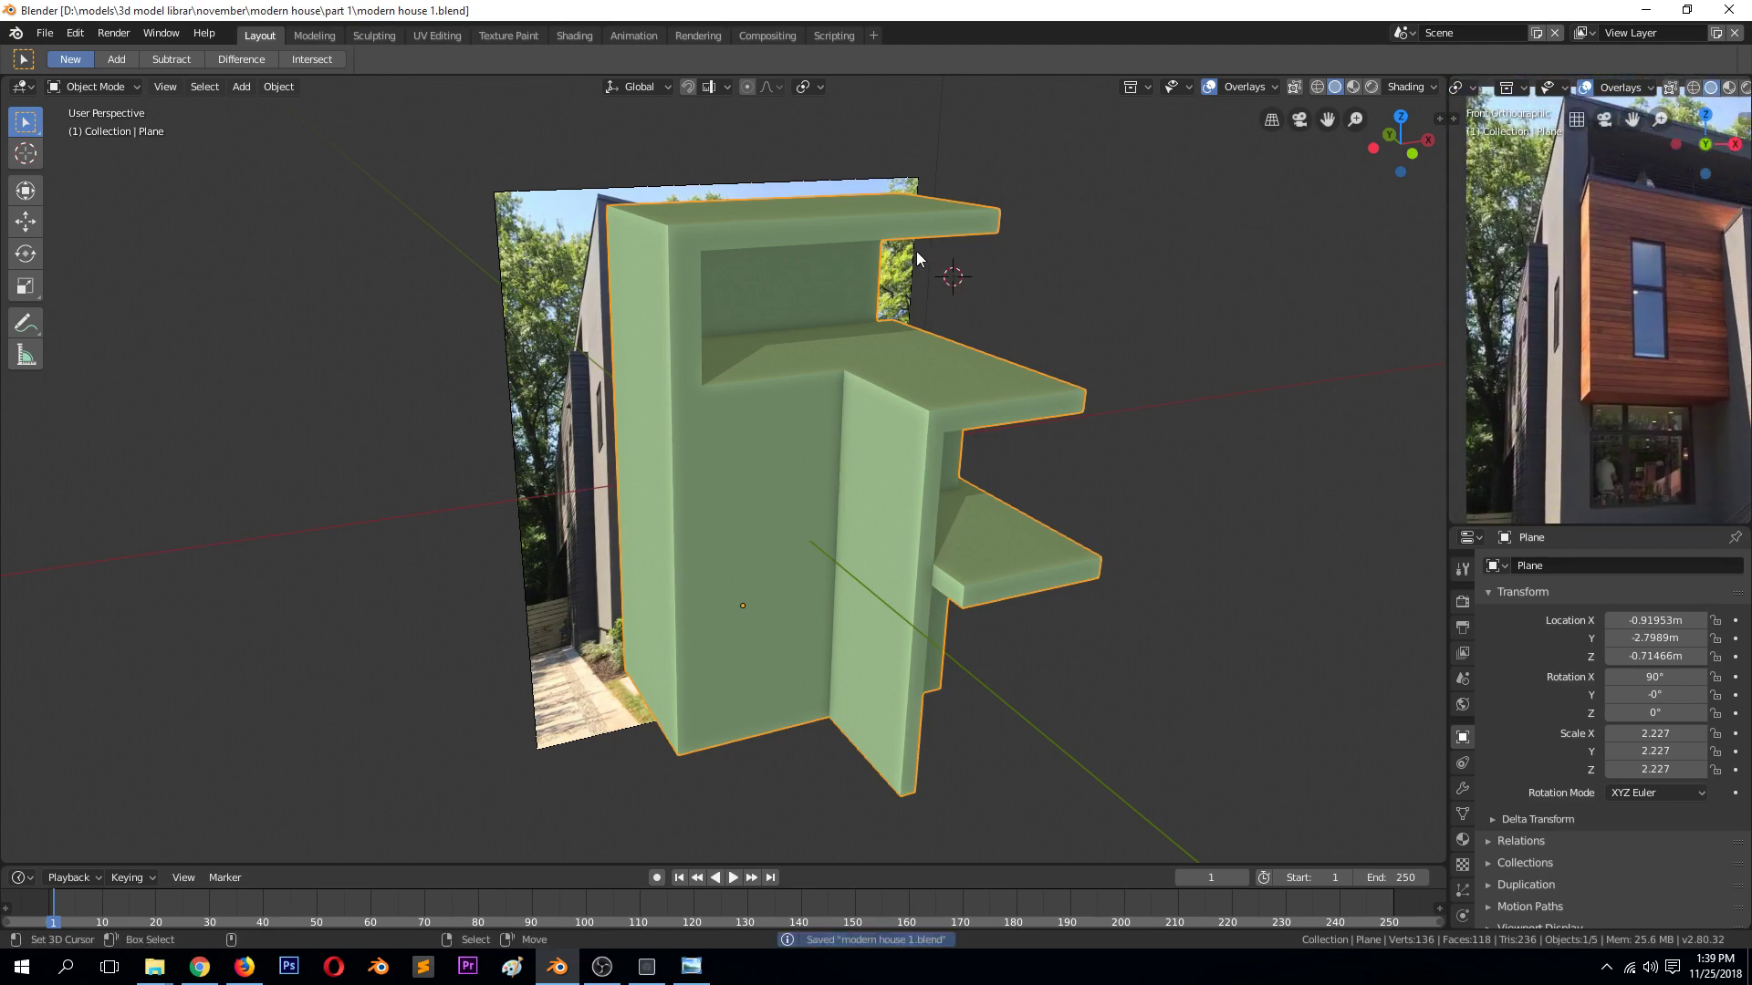
Try box-selecting the rear vertices of the house in vertex mode and moving them further back along Y
{"action": "middle_click_drag", "start_coordinate": [912, 305], "coordinate": [1016, 349]}
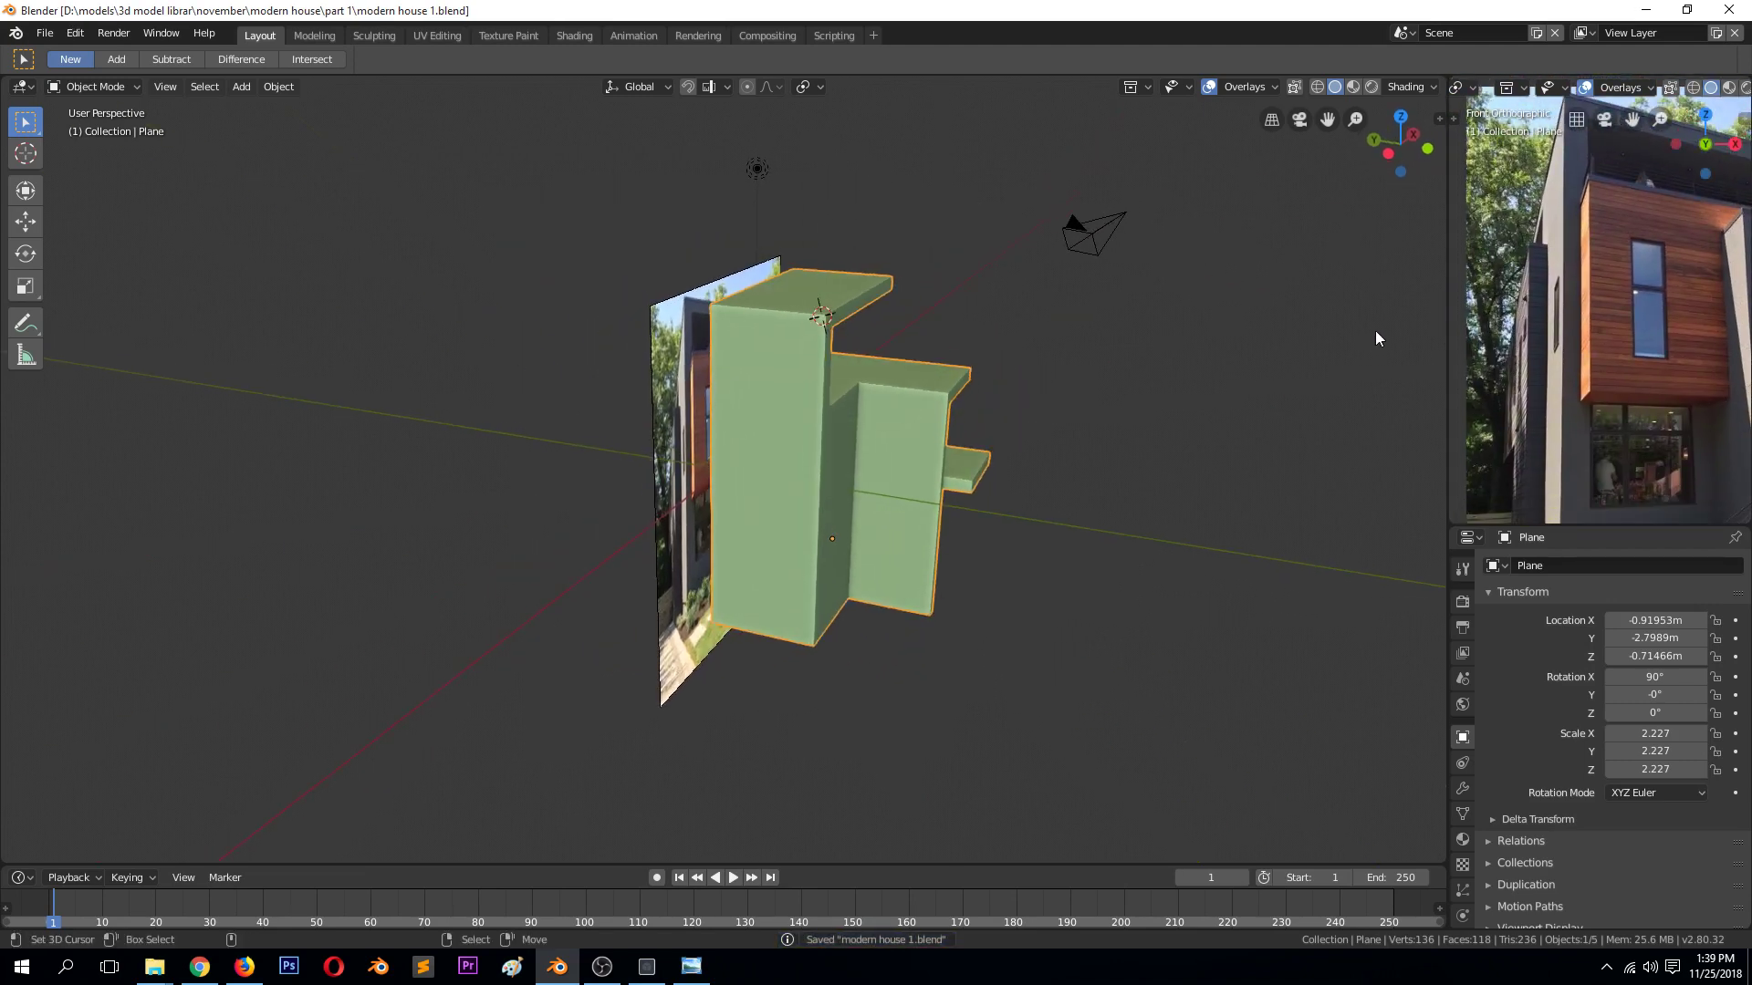
{"action": "key", "text": "Tab"}
{"action": "key", "text": "1"}
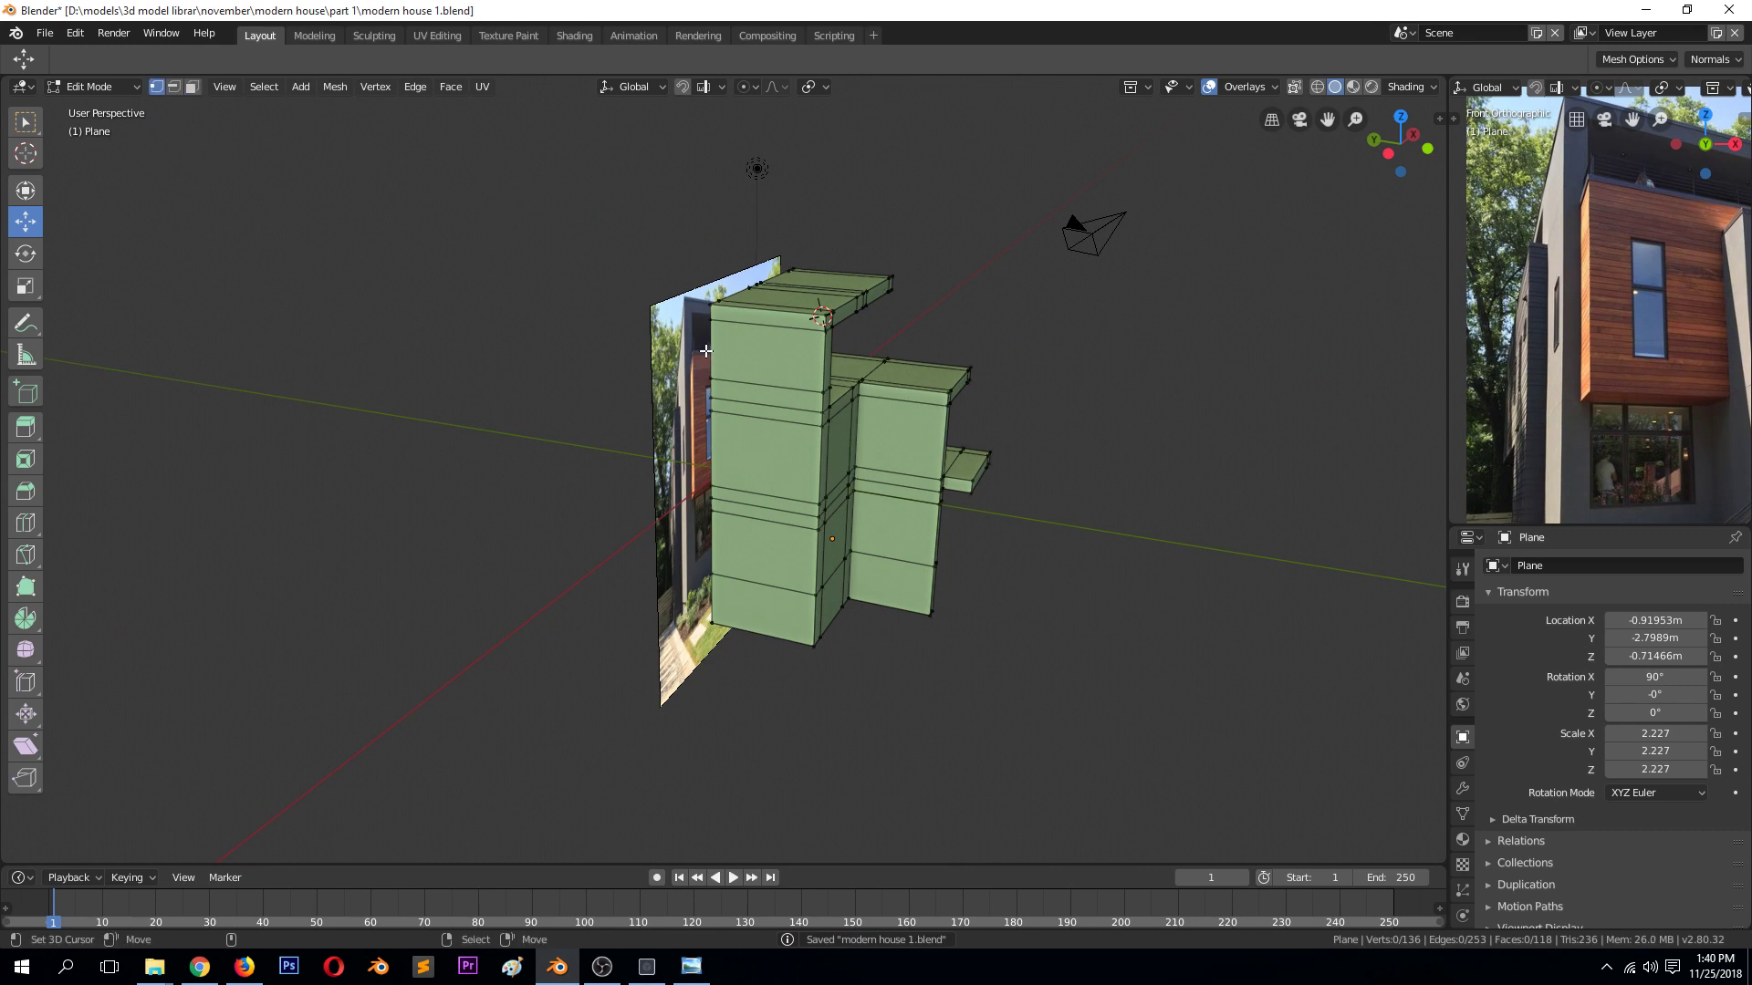
{"action": "left_click_drag", "start_coordinate": [694, 274], "coordinate": [826, 644]}
{"action": "middle_click_drag", "start_coordinate": [826, 643], "coordinate": [558, 310]}
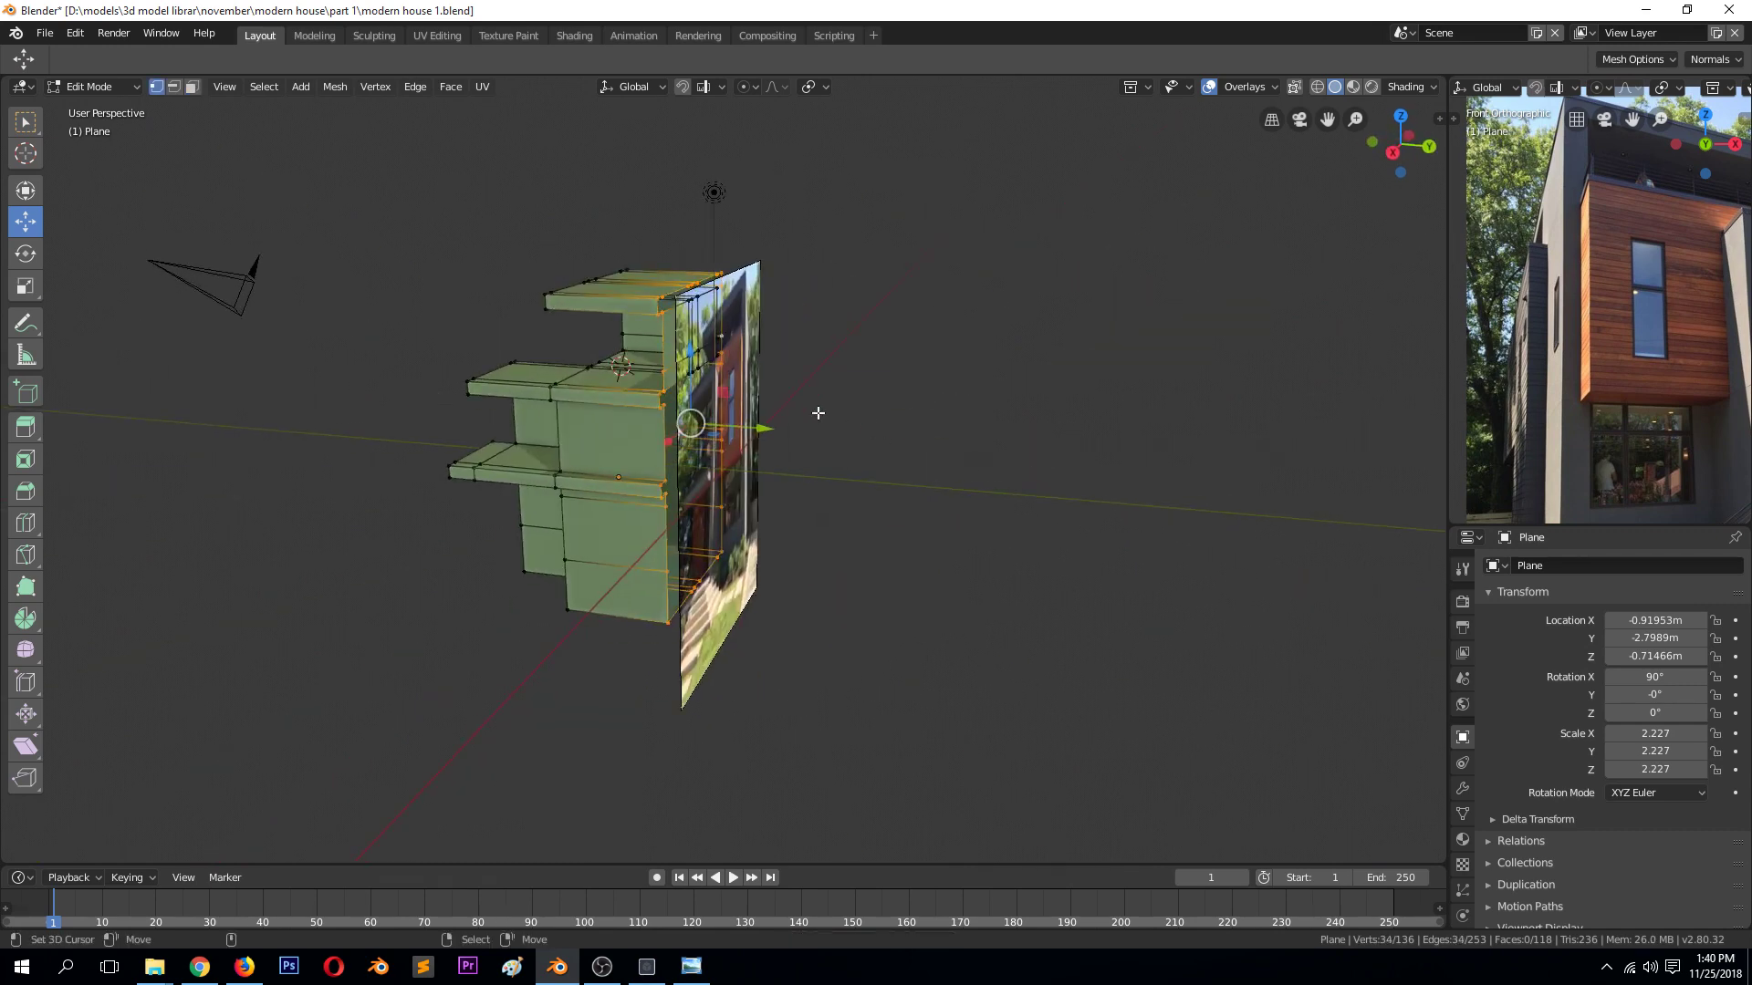
{"action": "left_click_drag", "start_coordinate": [757, 428], "coordinate": [888, 457]}
{"action": "key", "text": "ctrl+z"}
Switch to face selection mode and clear the selection
{"action": "middle_click_drag", "start_coordinate": [654, 400], "coordinate": [707, 363]}
{"action": "key", "text": "z"}
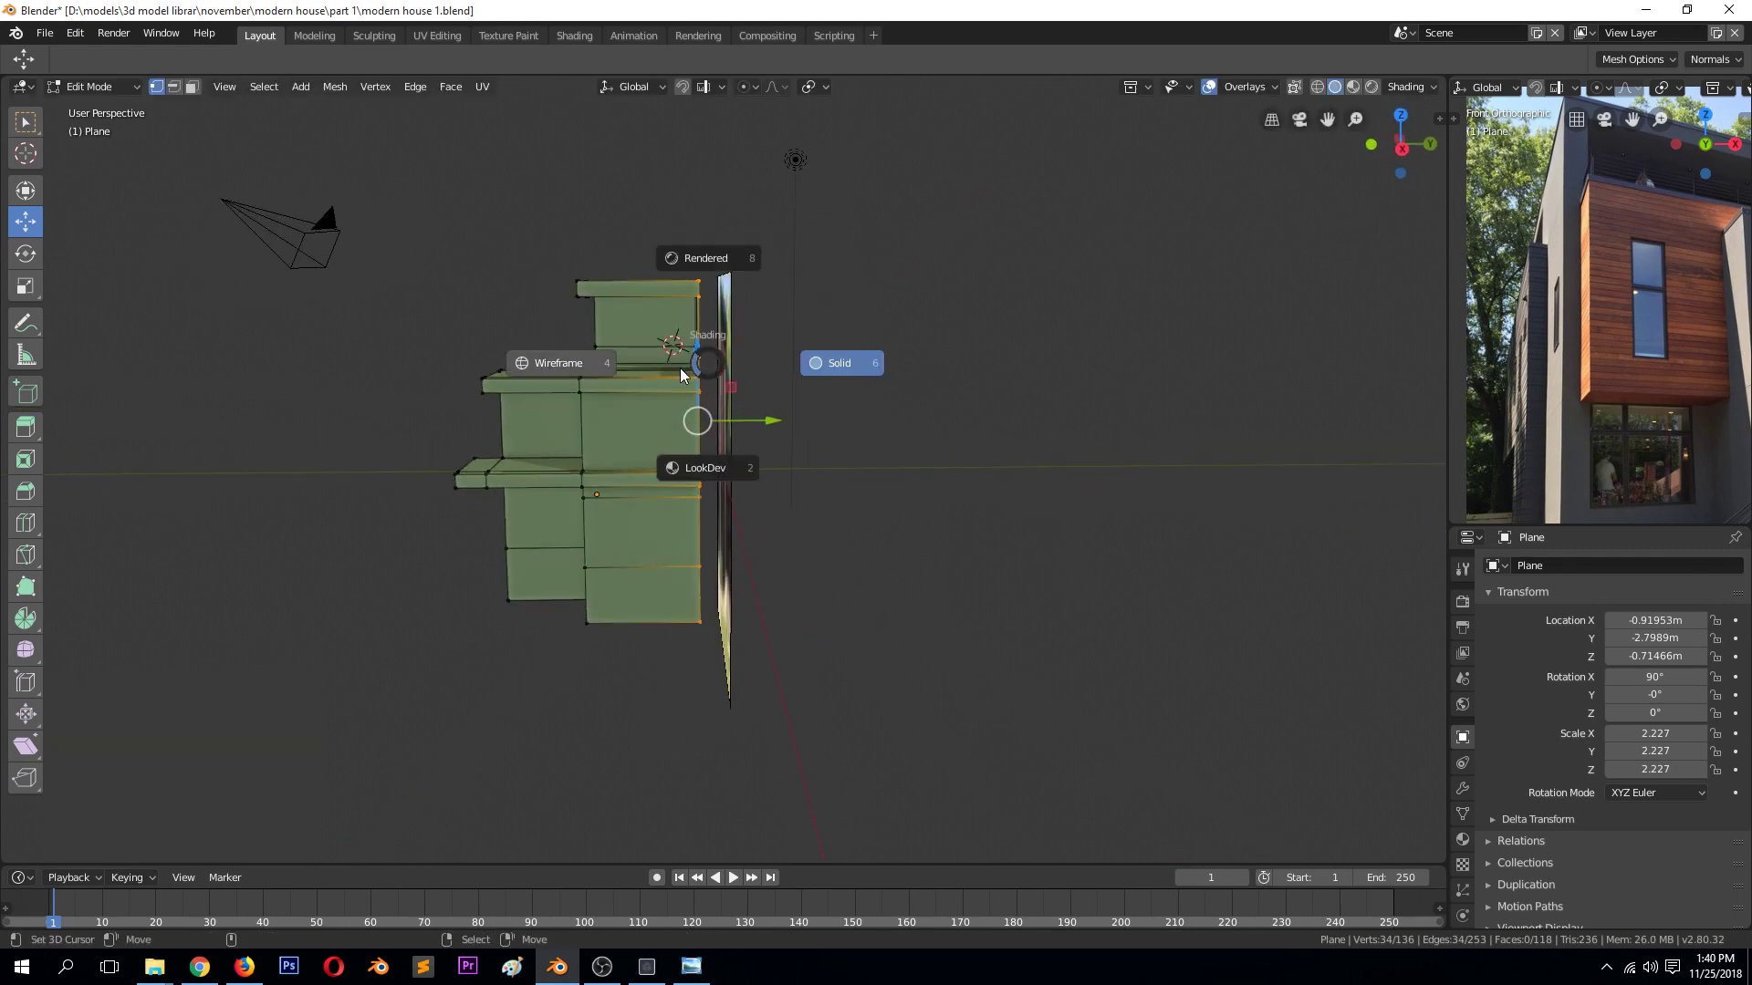
{"action": "left_click", "coordinate": [946, 285]}
{"action": "mouse_move", "coordinate": [900, 337]}
{"action": "middle_mouse_down"}
{"action": "mouse_move", "coordinate": [975, 349]}
{"action": "mouse_move", "coordinate": [895, 372]}
{"action": "middle_mouse_up"}
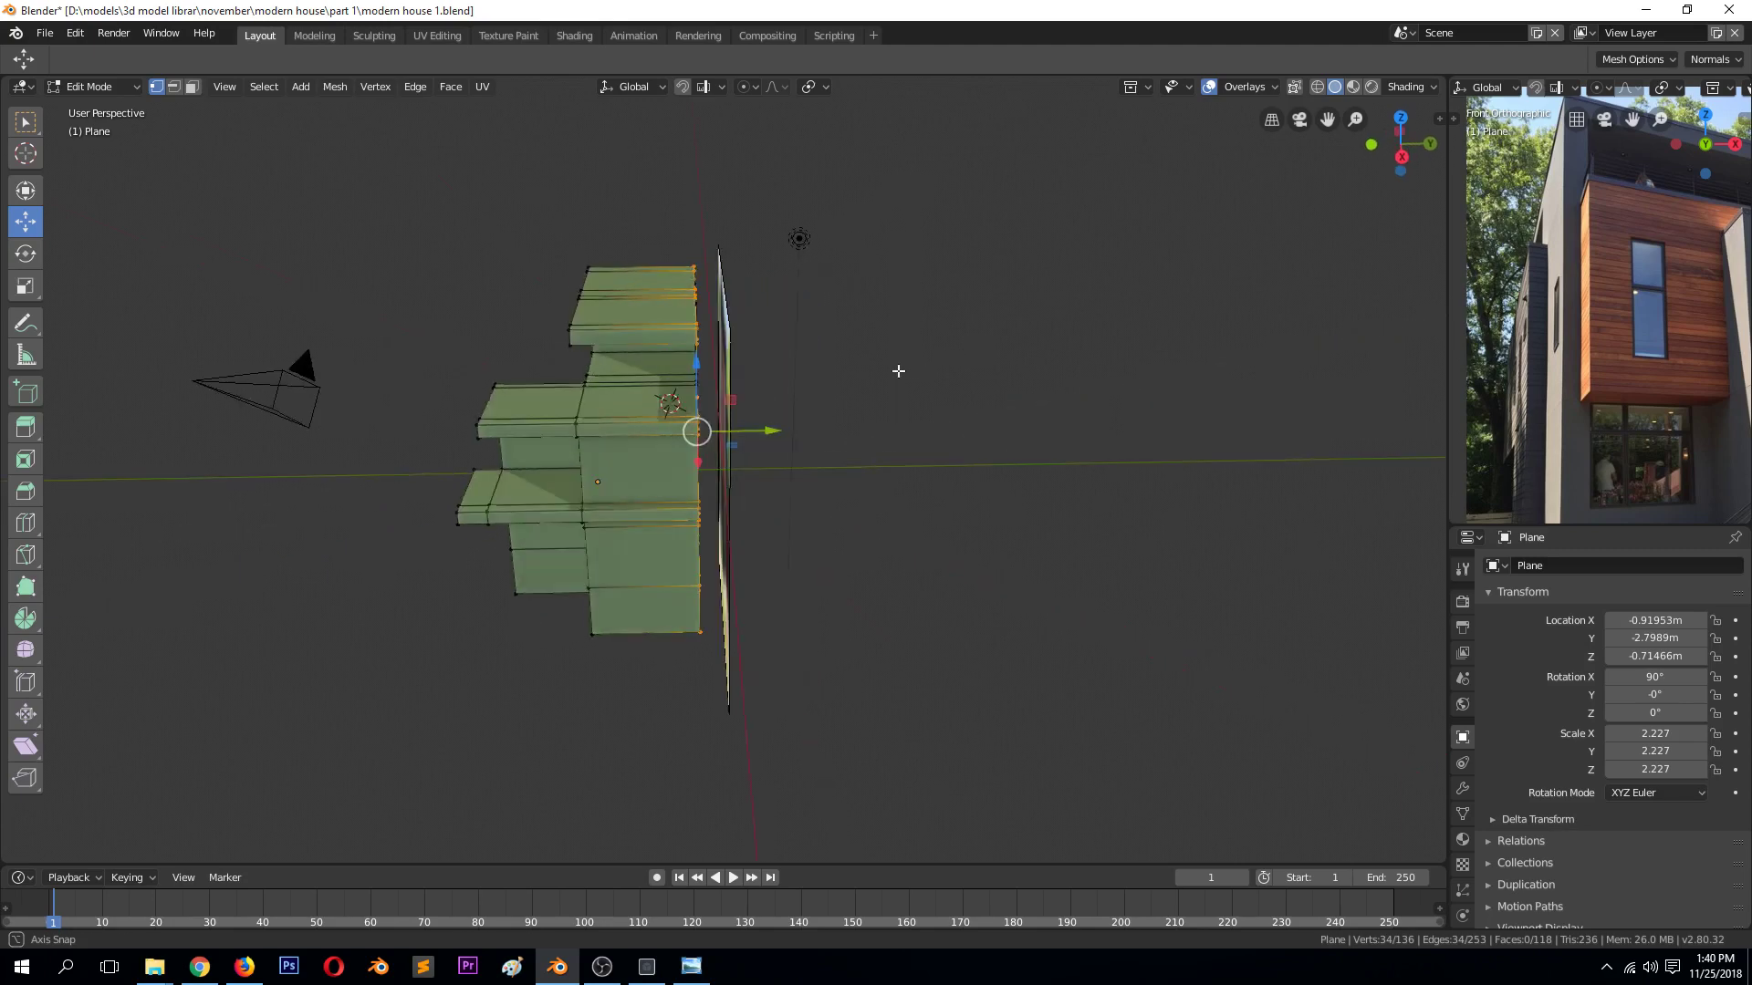
{"action": "key", "text": "3"}
{"action": "key", "text": "alt+a"}
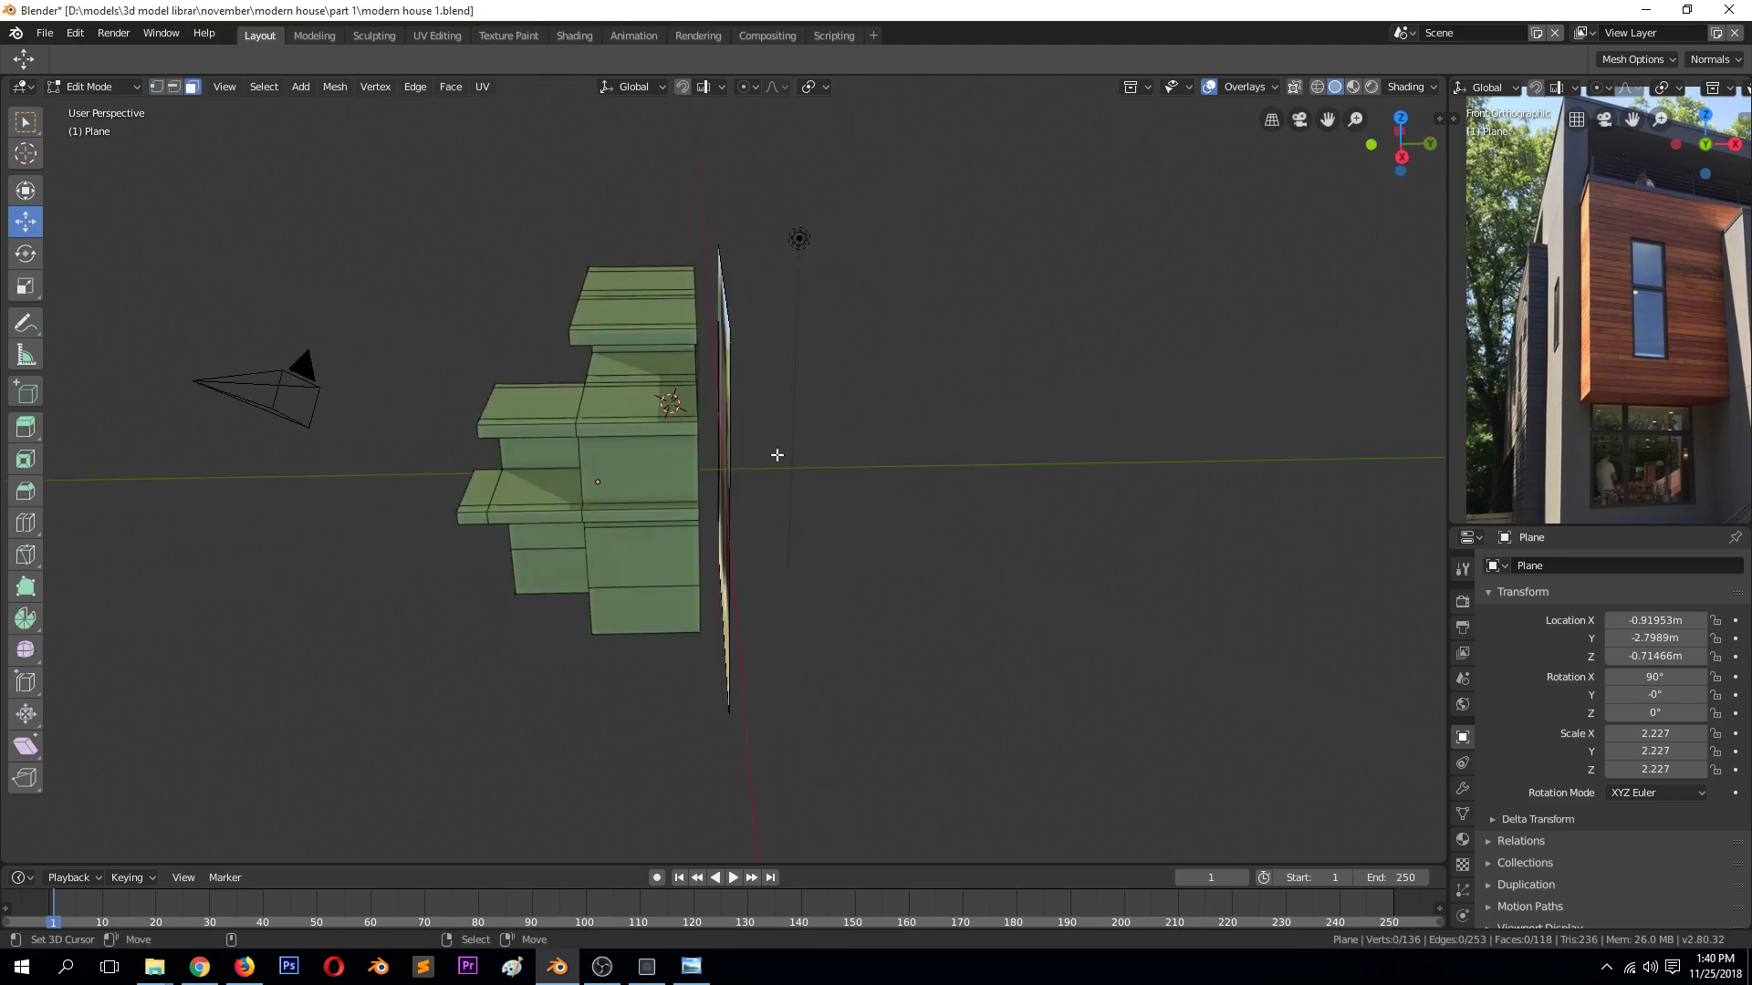
Extrude the house's open rear edge loop and move it back about 1.8 m along Y to deepen the building
{"action": "middle_click_drag", "start_coordinate": [777, 455], "coordinate": [806, 404]}
{"action": "key", "text": "Tab"}
{"action": "key", "text": "Tab"}
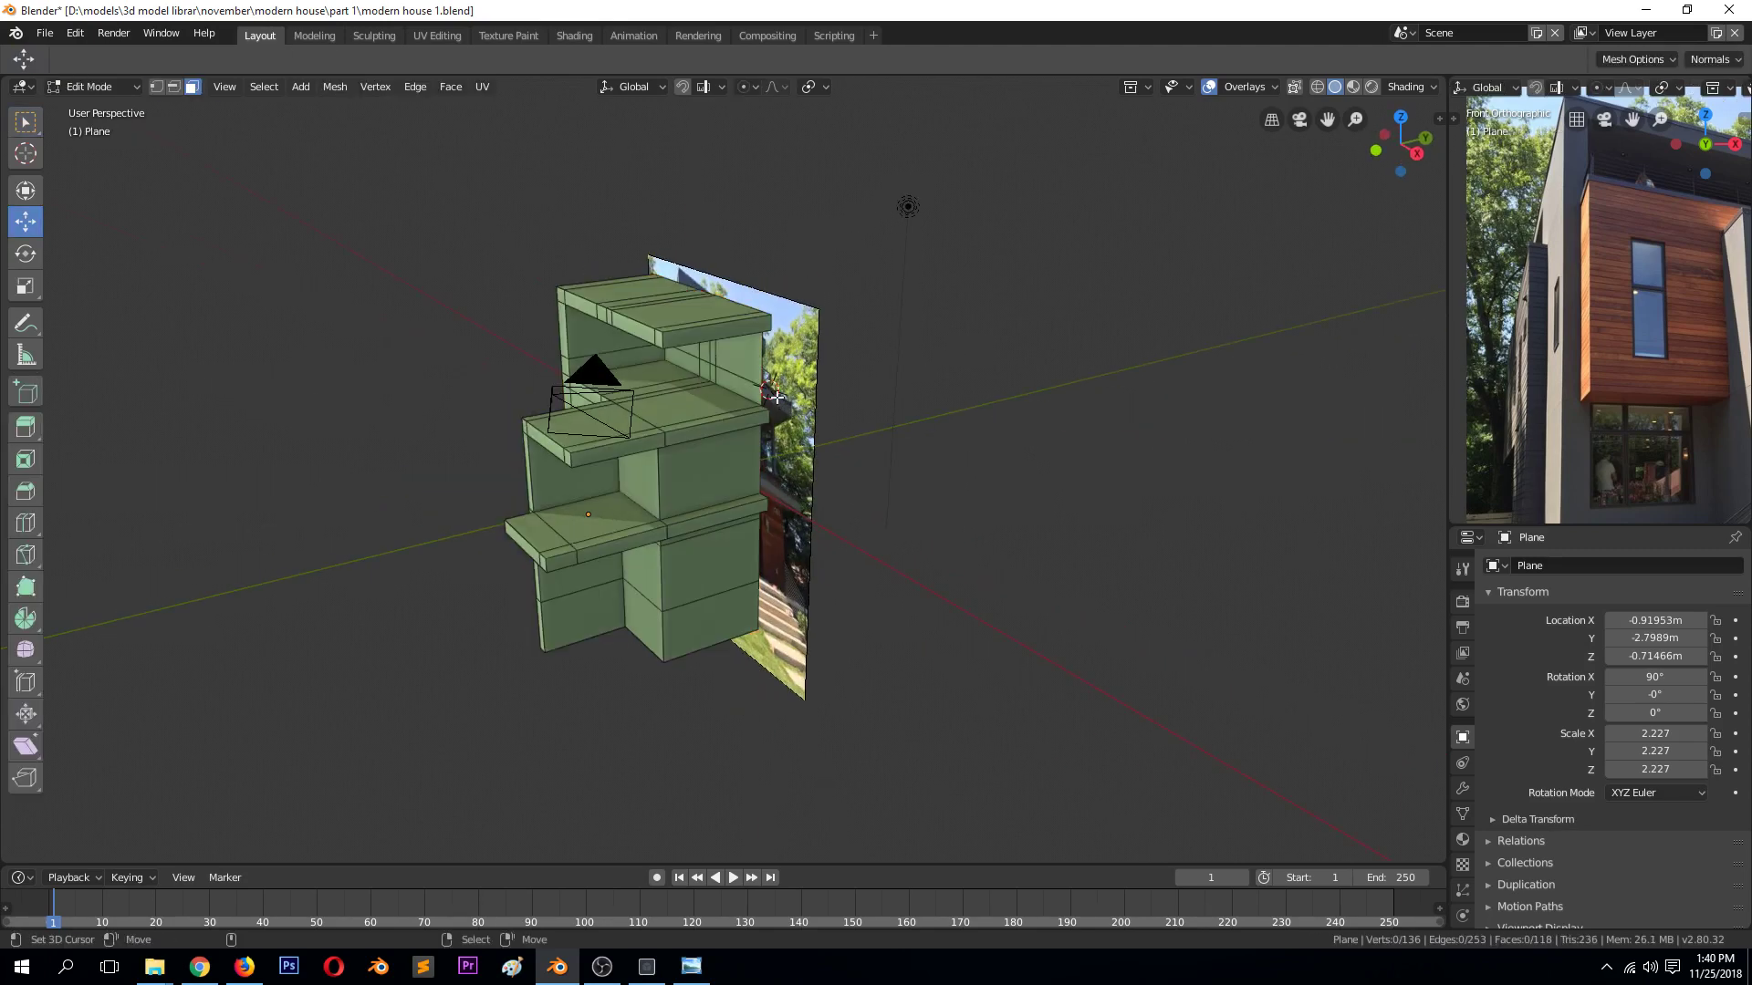
{"action": "key", "text": "1"}
{"action": "left_click", "coordinate": [782, 378], "text": "alt"}
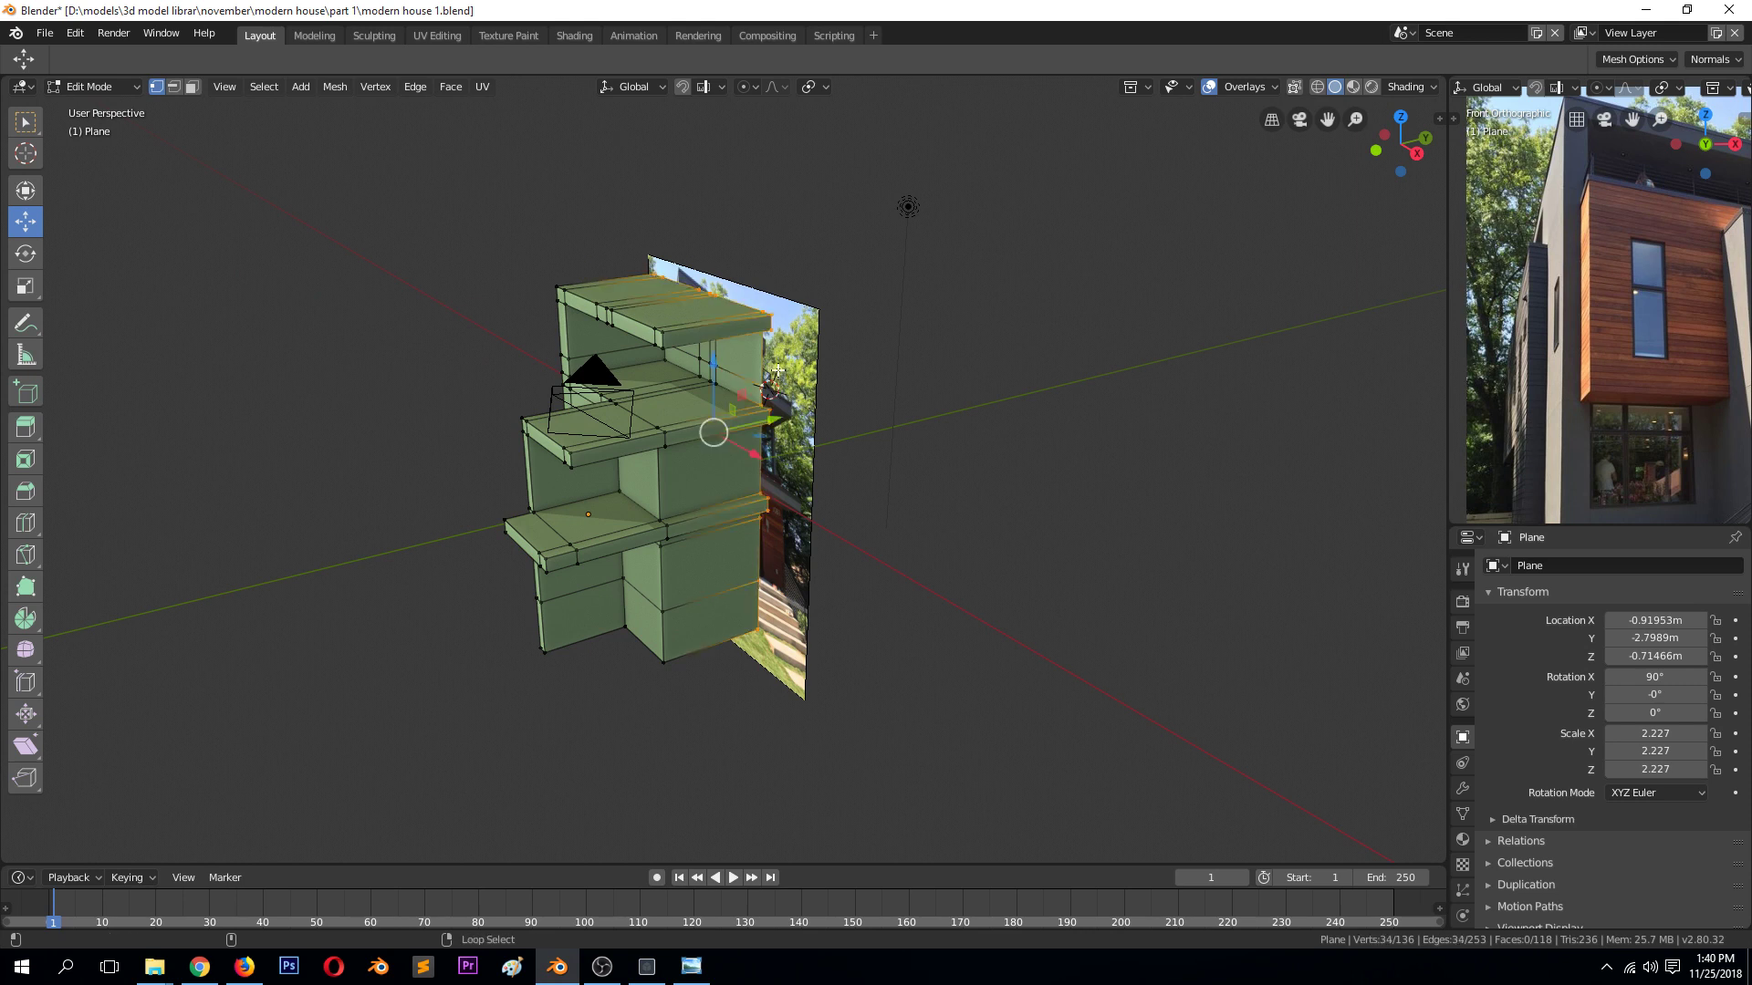
{"action": "key", "text": "e"}
{"action": "right_click", "coordinate": [784, 412]}
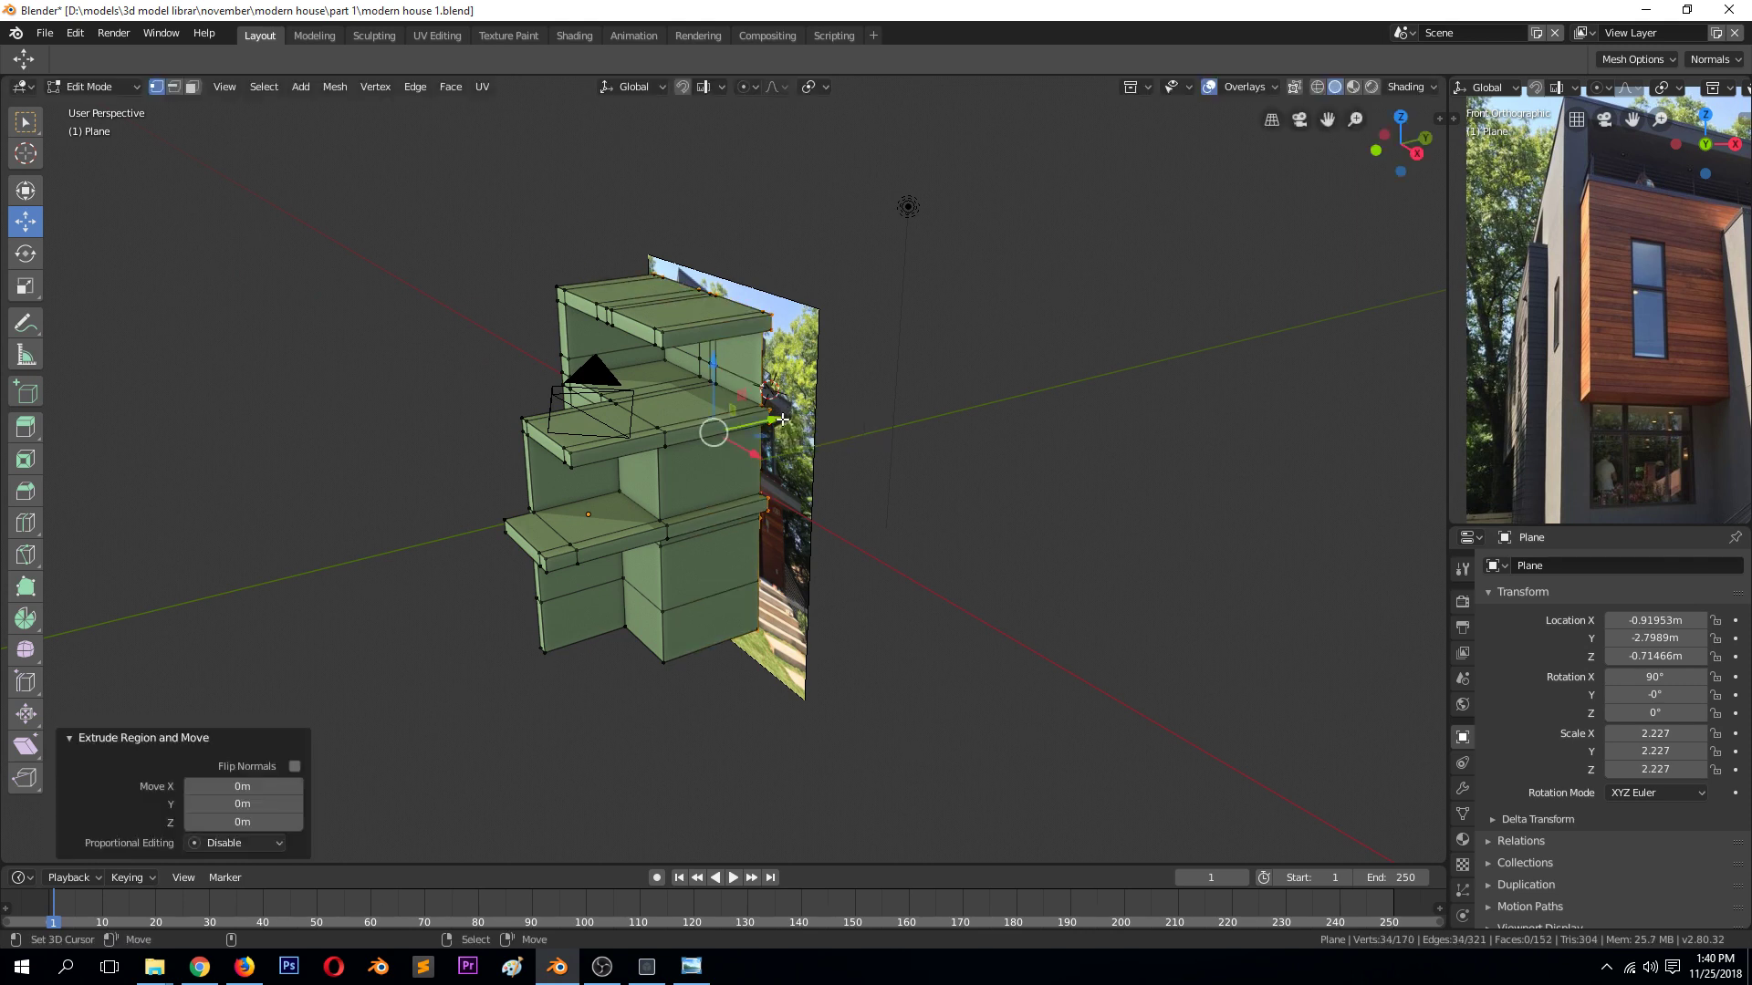
{"action": "key", "text": "g"}
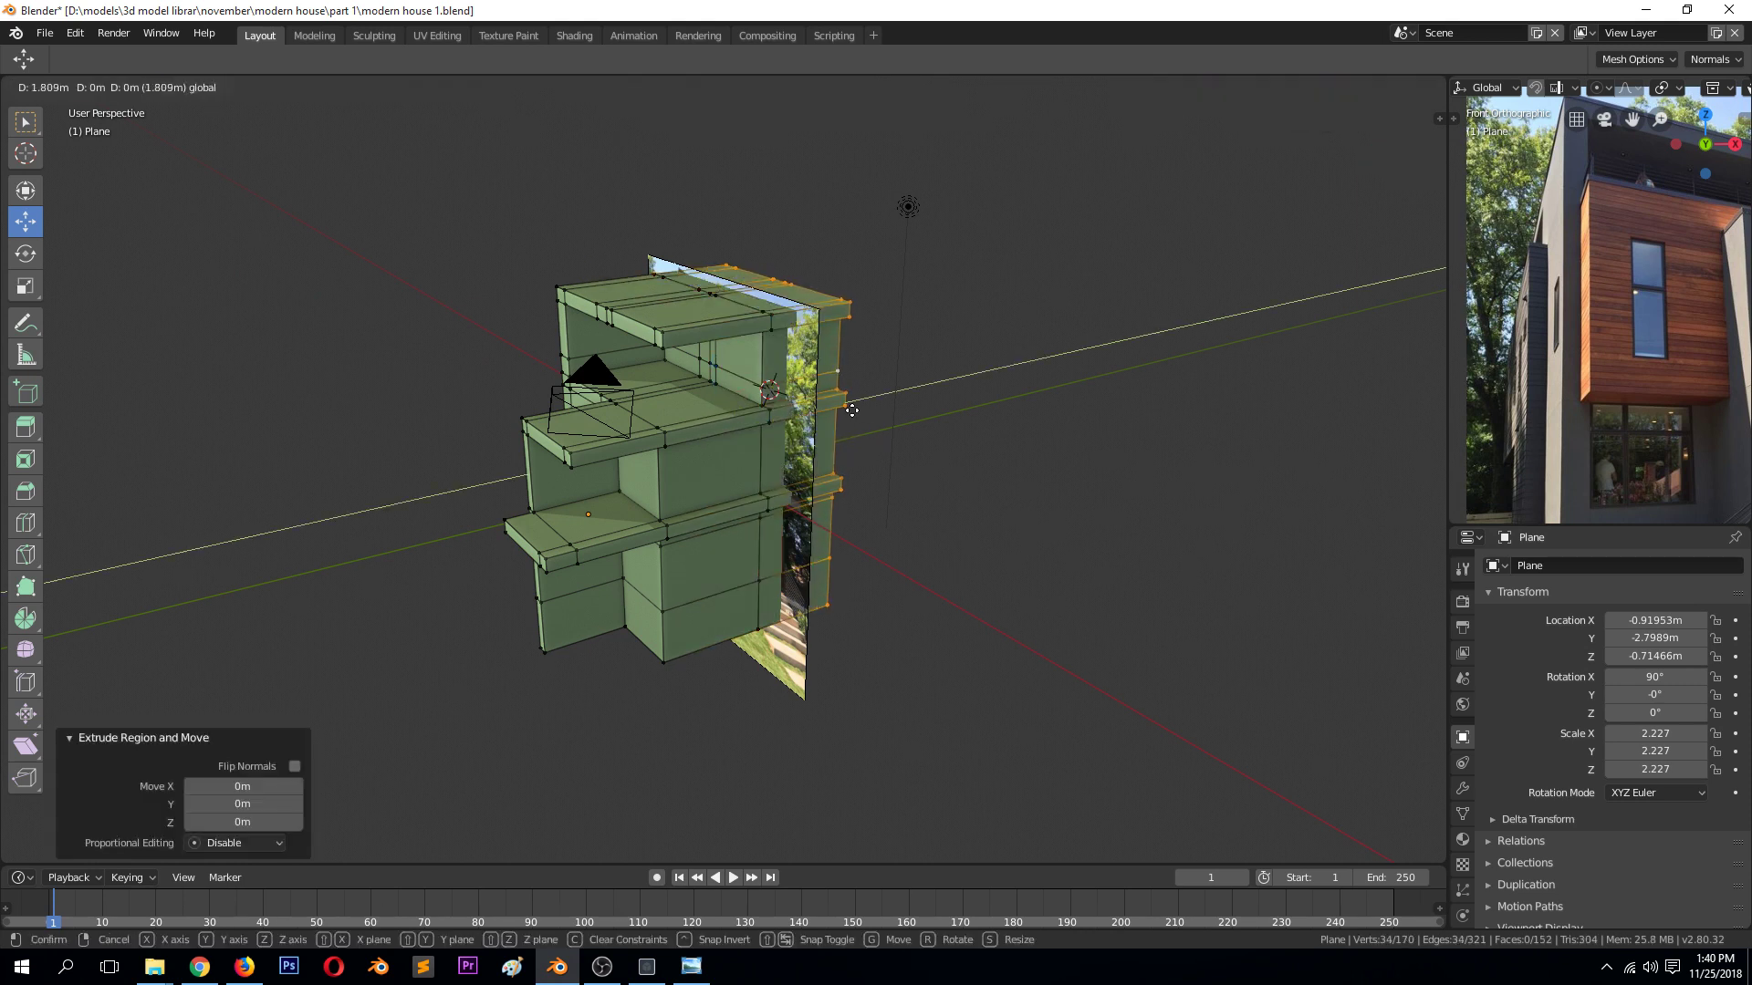
{"action": "left_click", "coordinate": [856, 402]}
{"action": "key", "text": "Tab"}
In the front wireframe view, select the top row of roof vertices and raise it slightly along Z to thicken the roof strip
{"action": "middle_click_drag", "start_coordinate": [856, 402], "coordinate": [838, 351]}
{"action": "left_click", "coordinate": [869, 332]}
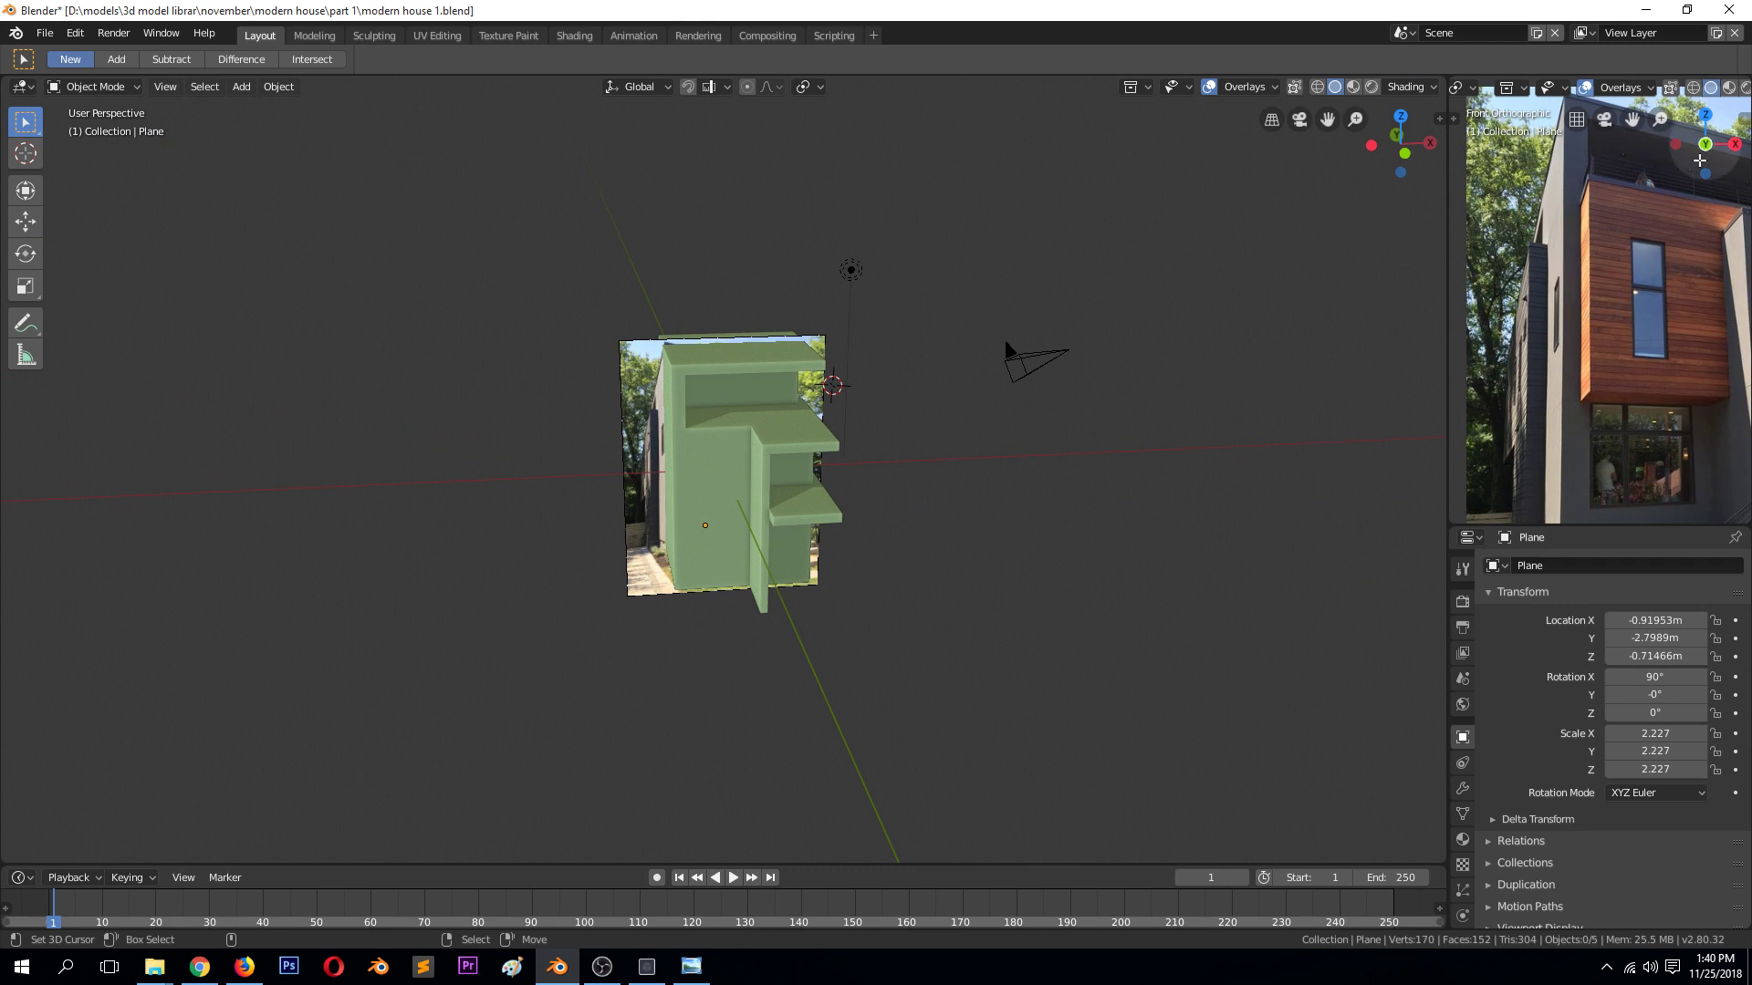
{"action": "left_click_drag", "start_coordinate": [1633, 120], "coordinate": [1627, 171]}
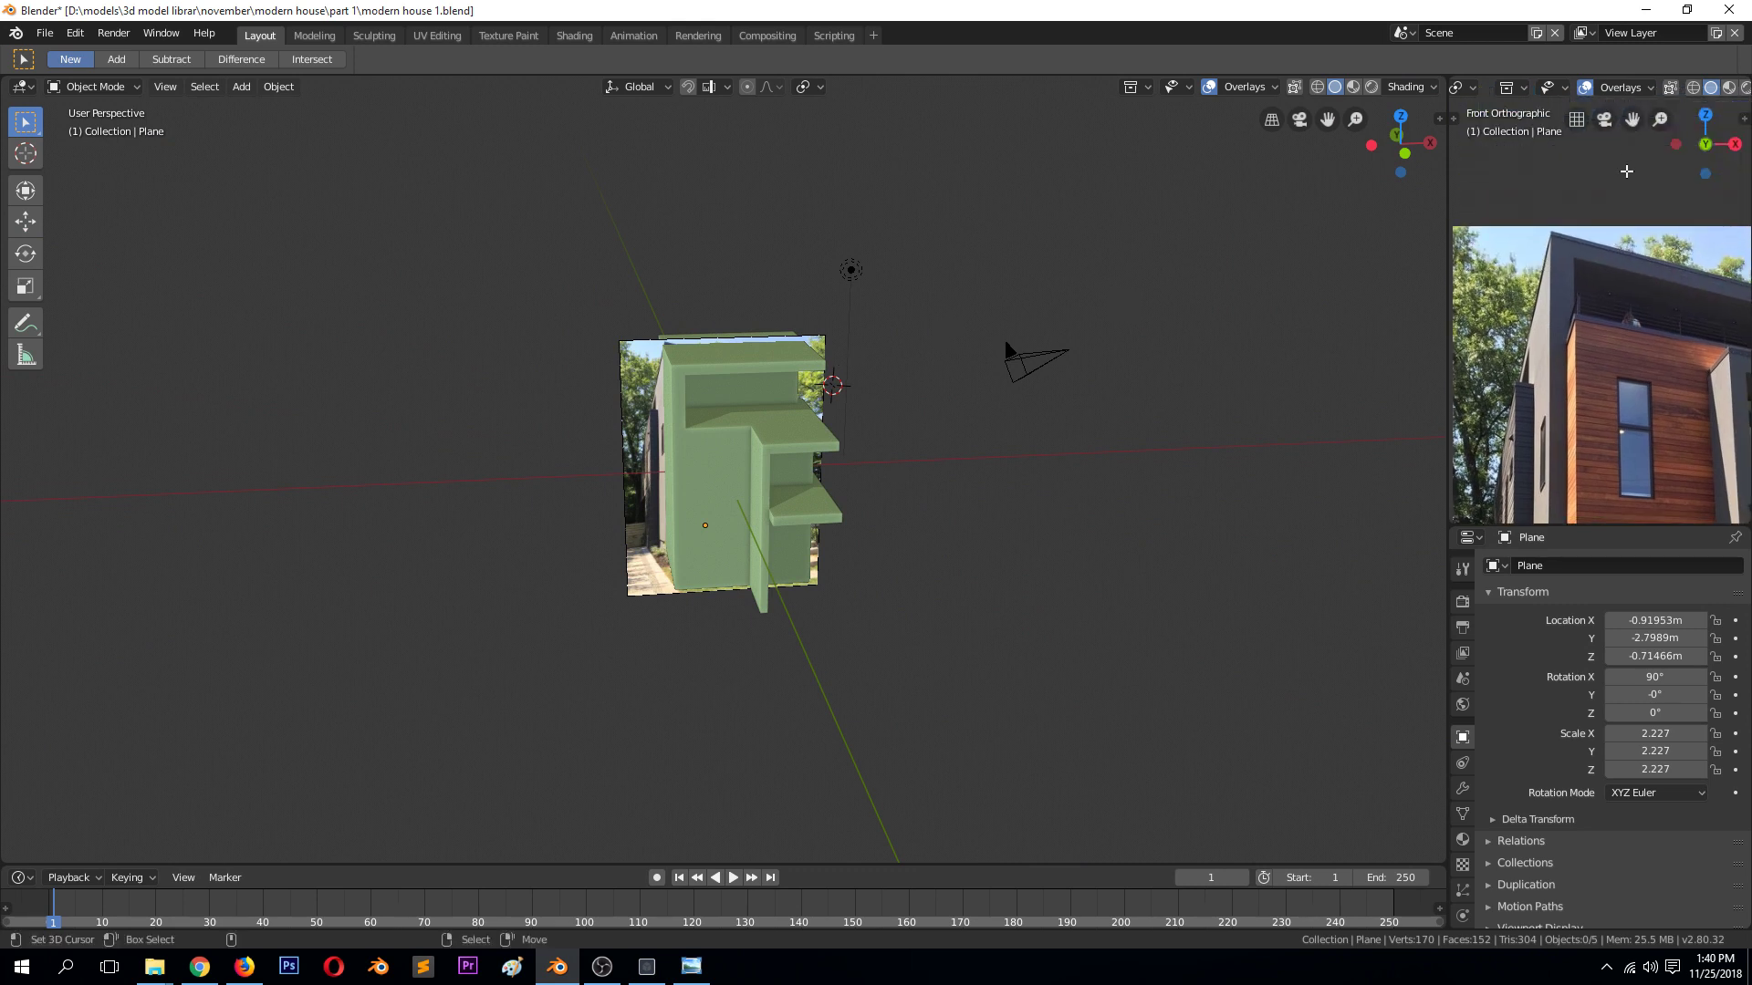
{"action": "scroll", "coordinate": [673, 239], "scroll_direction": "up", "scroll_amount": 4}
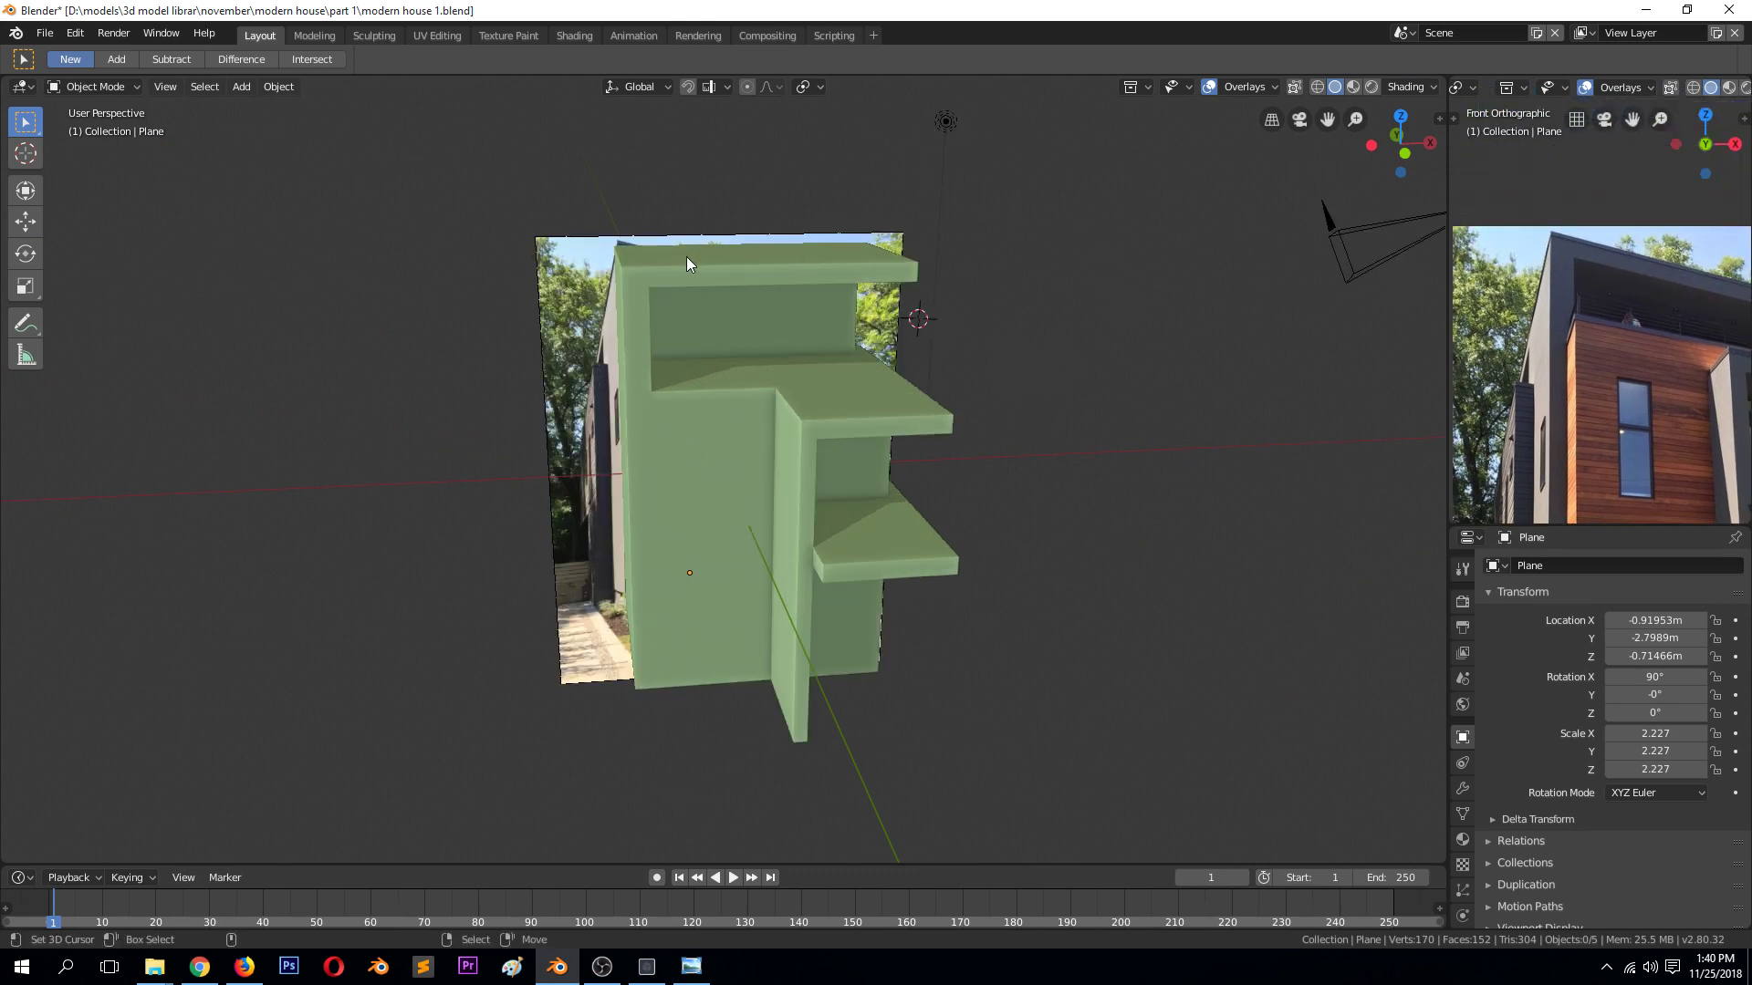
{"action": "left_click", "coordinate": [686, 258]}
{"action": "key", "text": "Tab"}
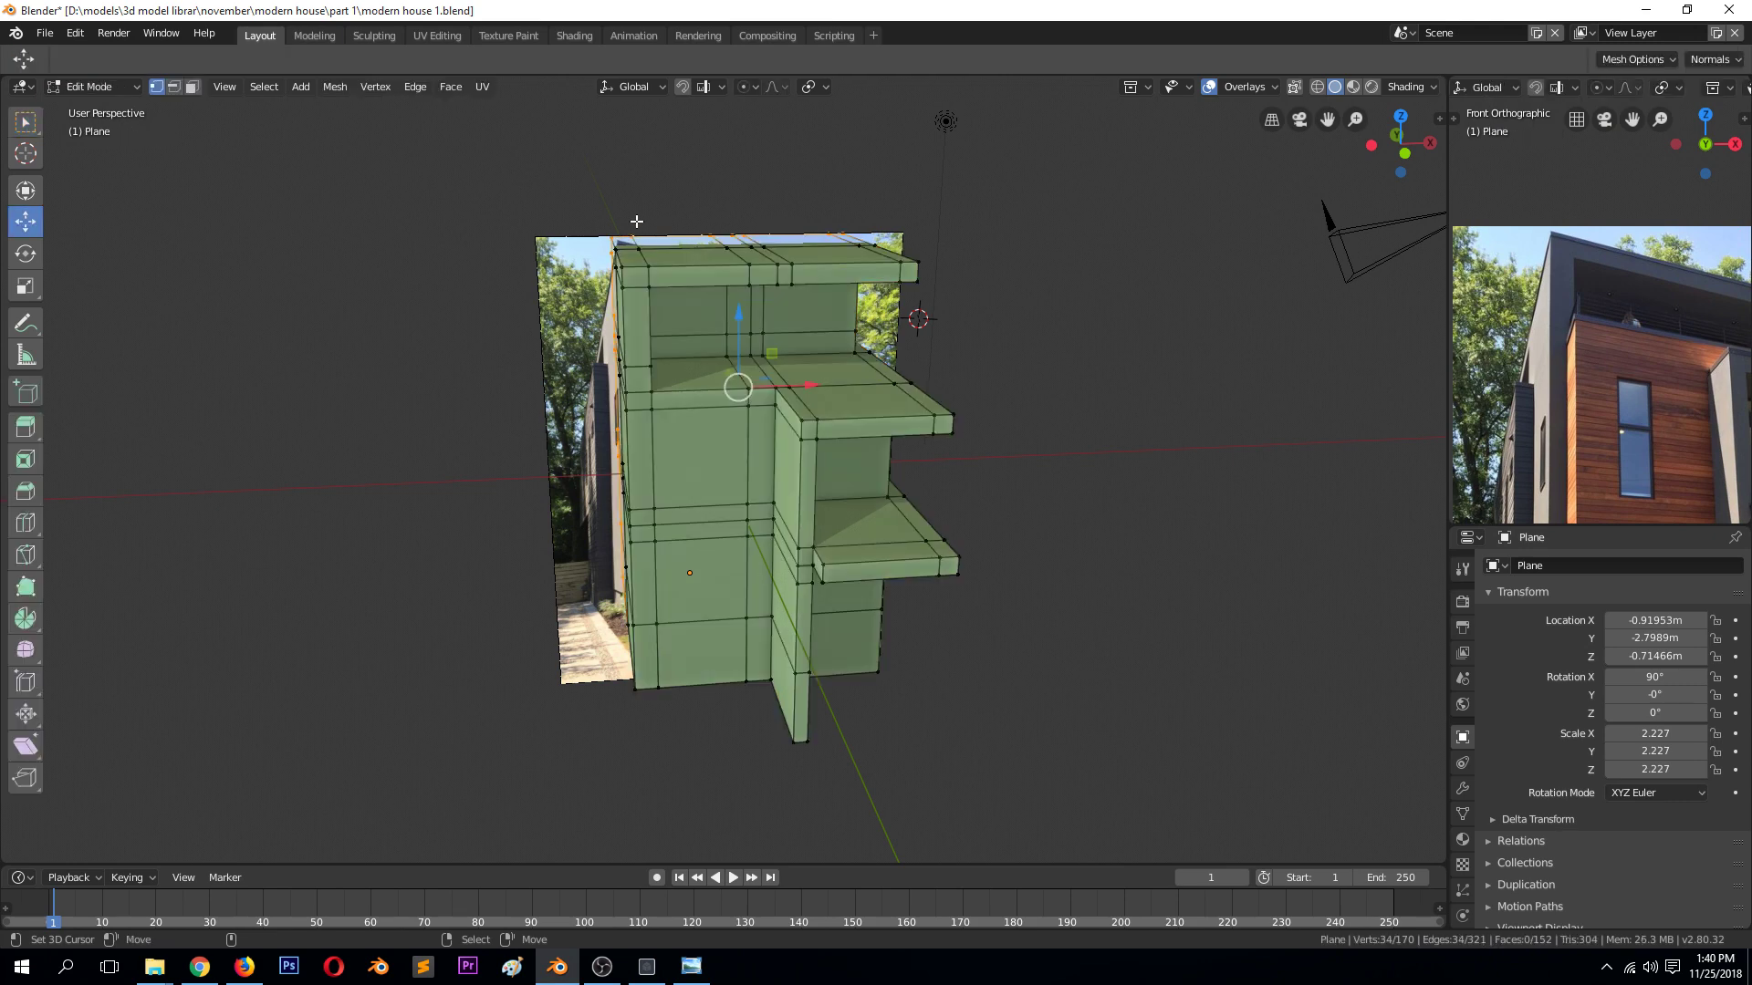
{"action": "key", "text": "KP_1"}
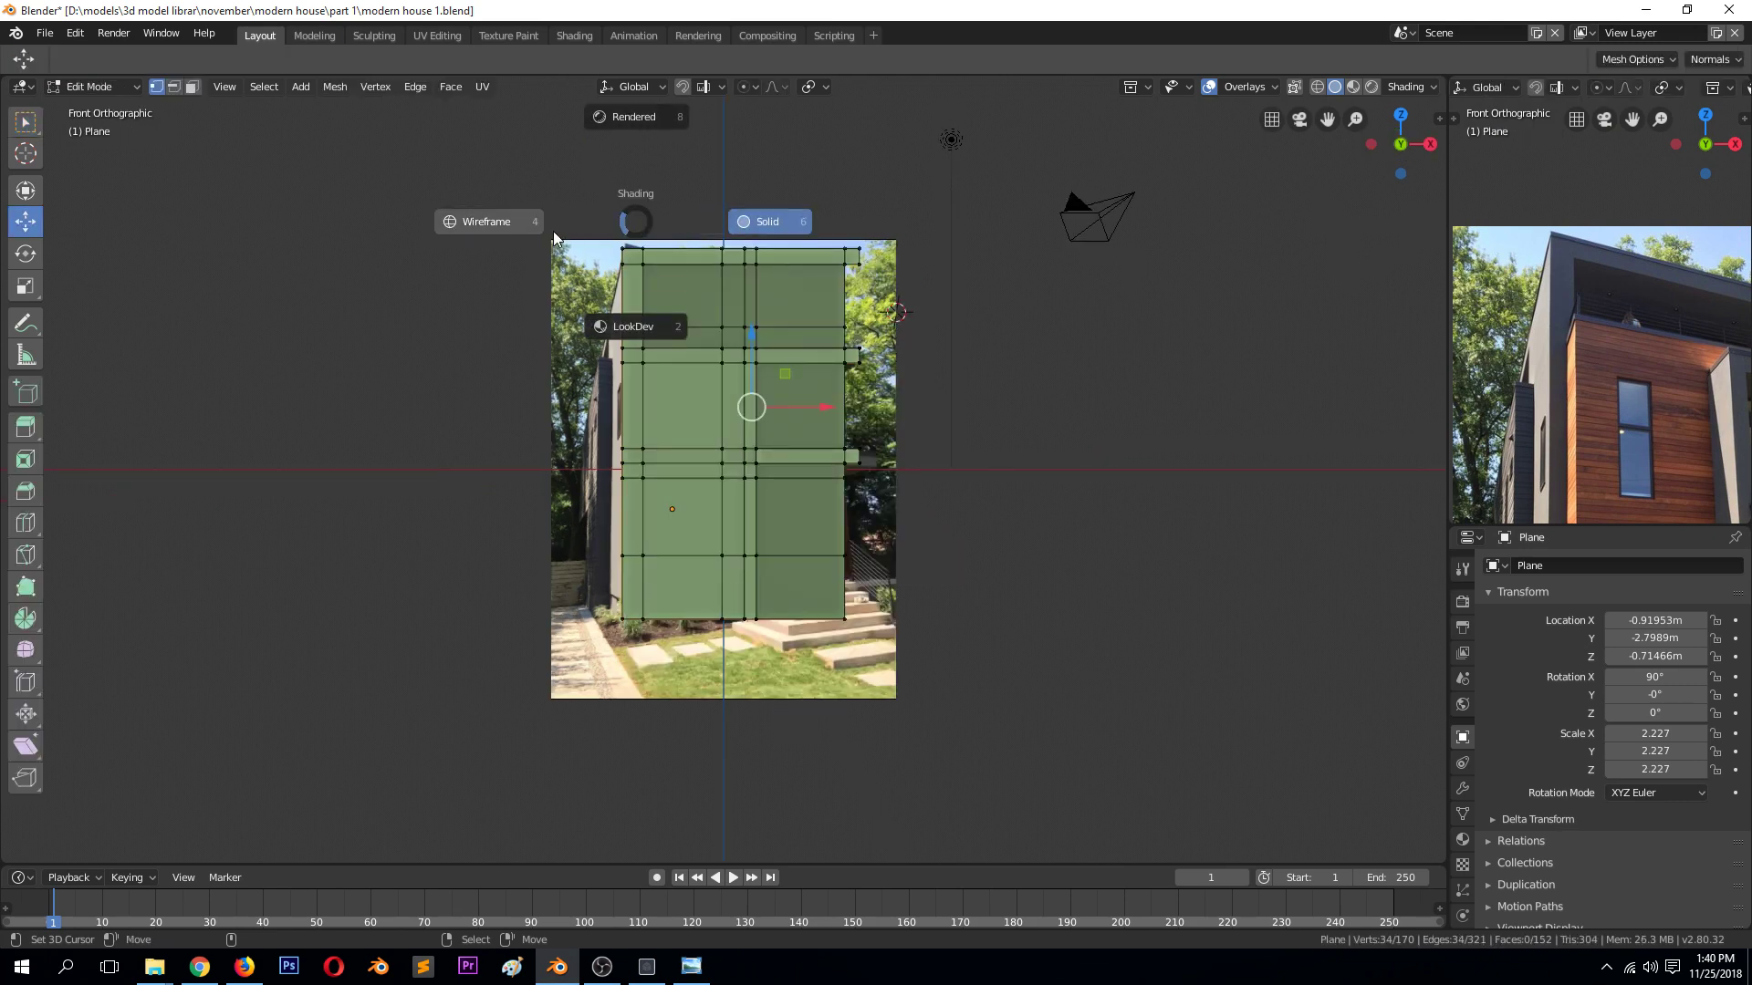
{"action": "left_click", "coordinate": [555, 233]}
{"action": "left_click_drag", "start_coordinate": [598, 217], "coordinate": [942, 262]}
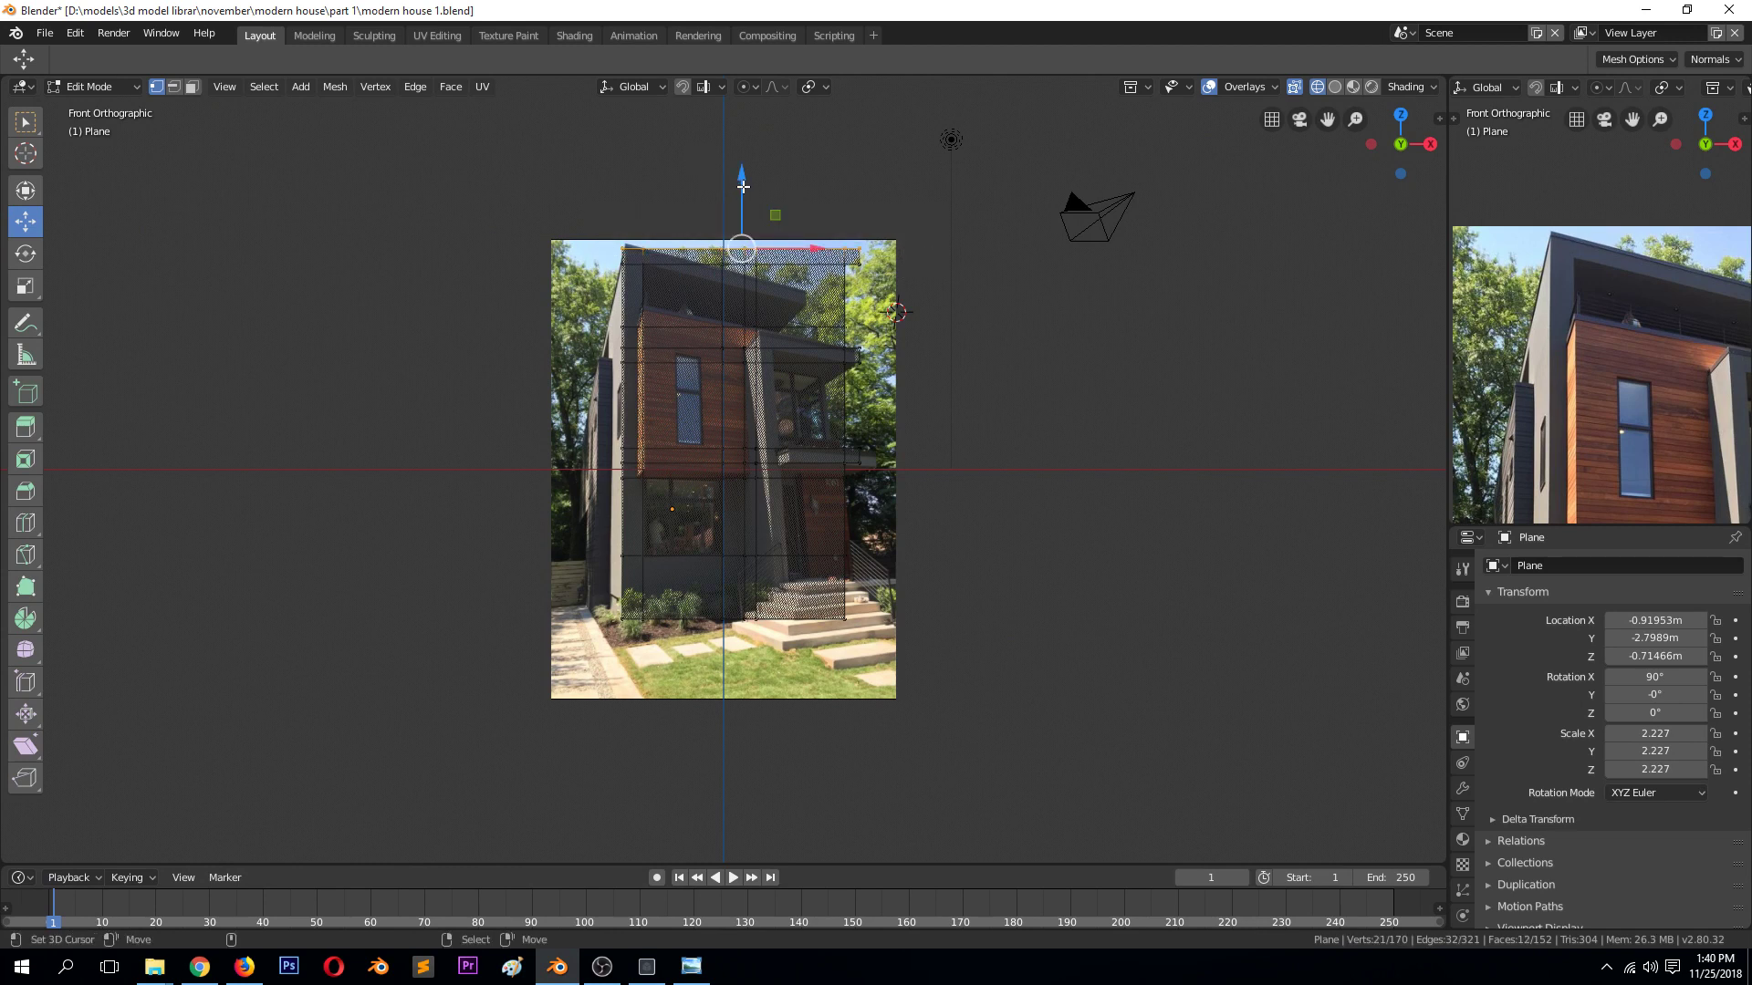
{"action": "left_click_drag", "start_coordinate": [742, 187], "coordinate": [743, 174]}
{"action": "key", "text": "Tab"}
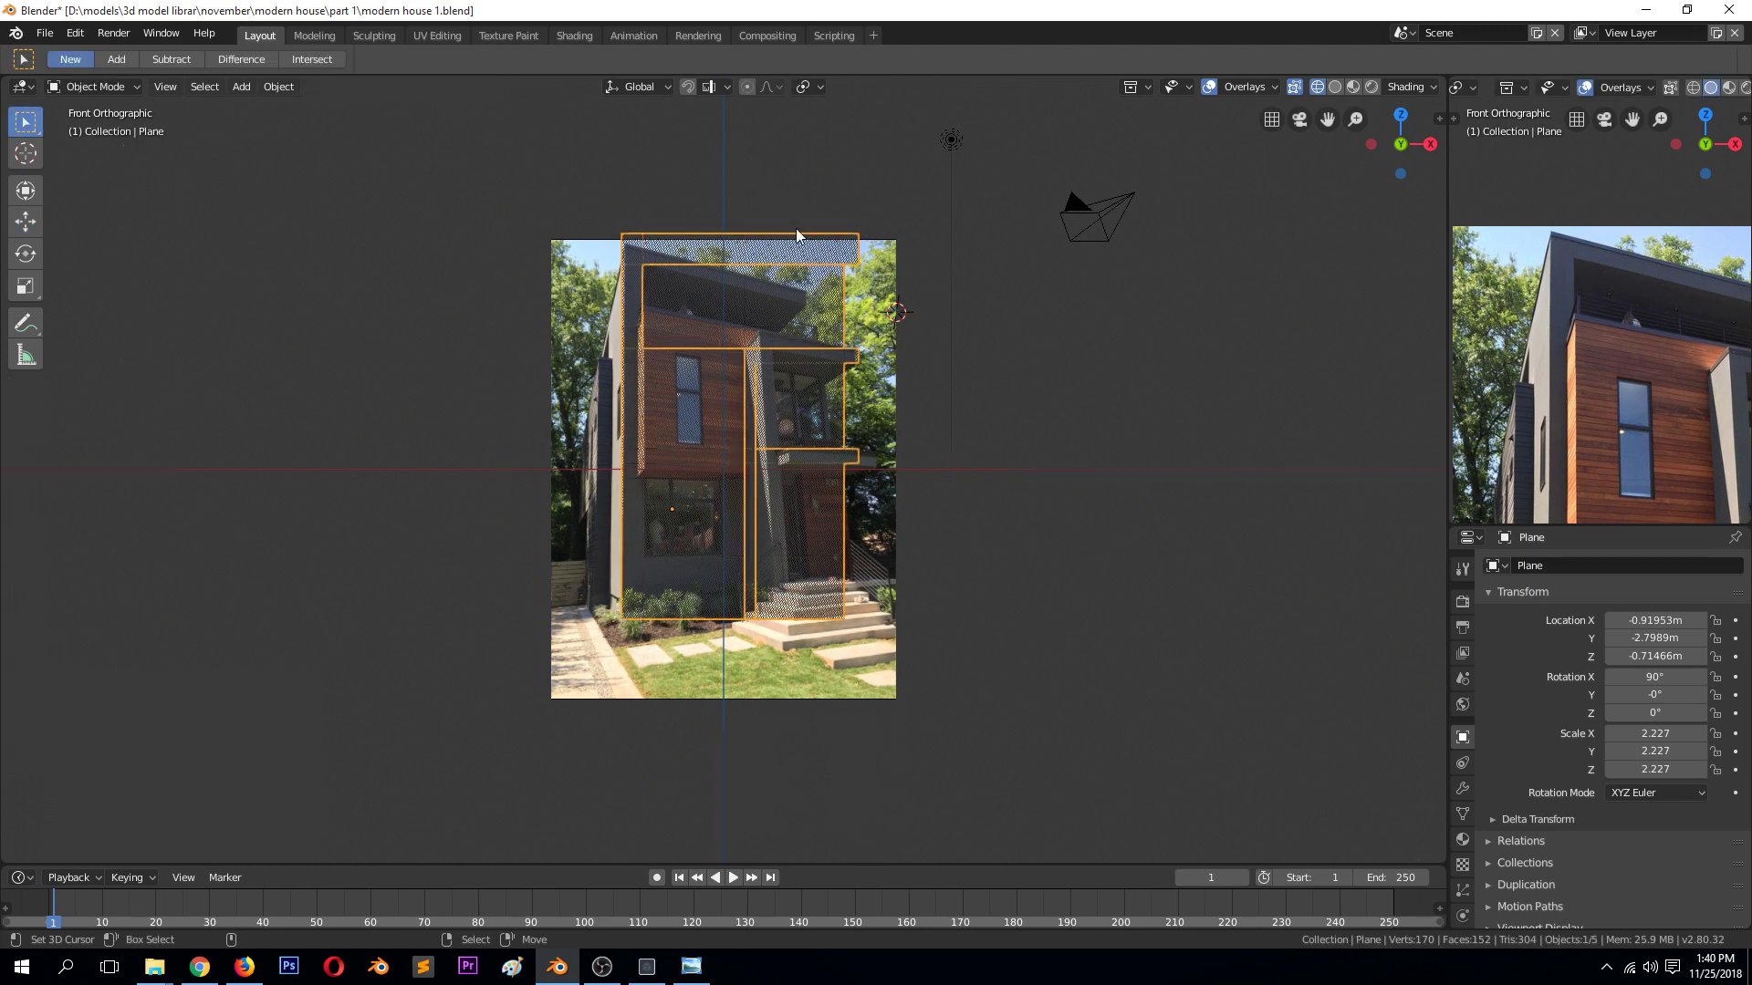
Return to solid shading, move the reference image along X to about -5.3 m beside the house, and save the file
{"action": "middle_click_drag", "start_coordinate": [797, 236], "coordinate": [880, 281]}
{"action": "key", "text": "z"}
{"action": "left_click", "coordinate": [967, 281]}
{"action": "mouse_move", "coordinate": [1004, 282]}
{"action": "middle_mouse_down"}
{"action": "mouse_move", "coordinate": [828, 272]}
{"action": "mouse_move", "coordinate": [950, 271]}
{"action": "mouse_move", "coordinate": [912, 283]}
{"action": "middle_mouse_up"}
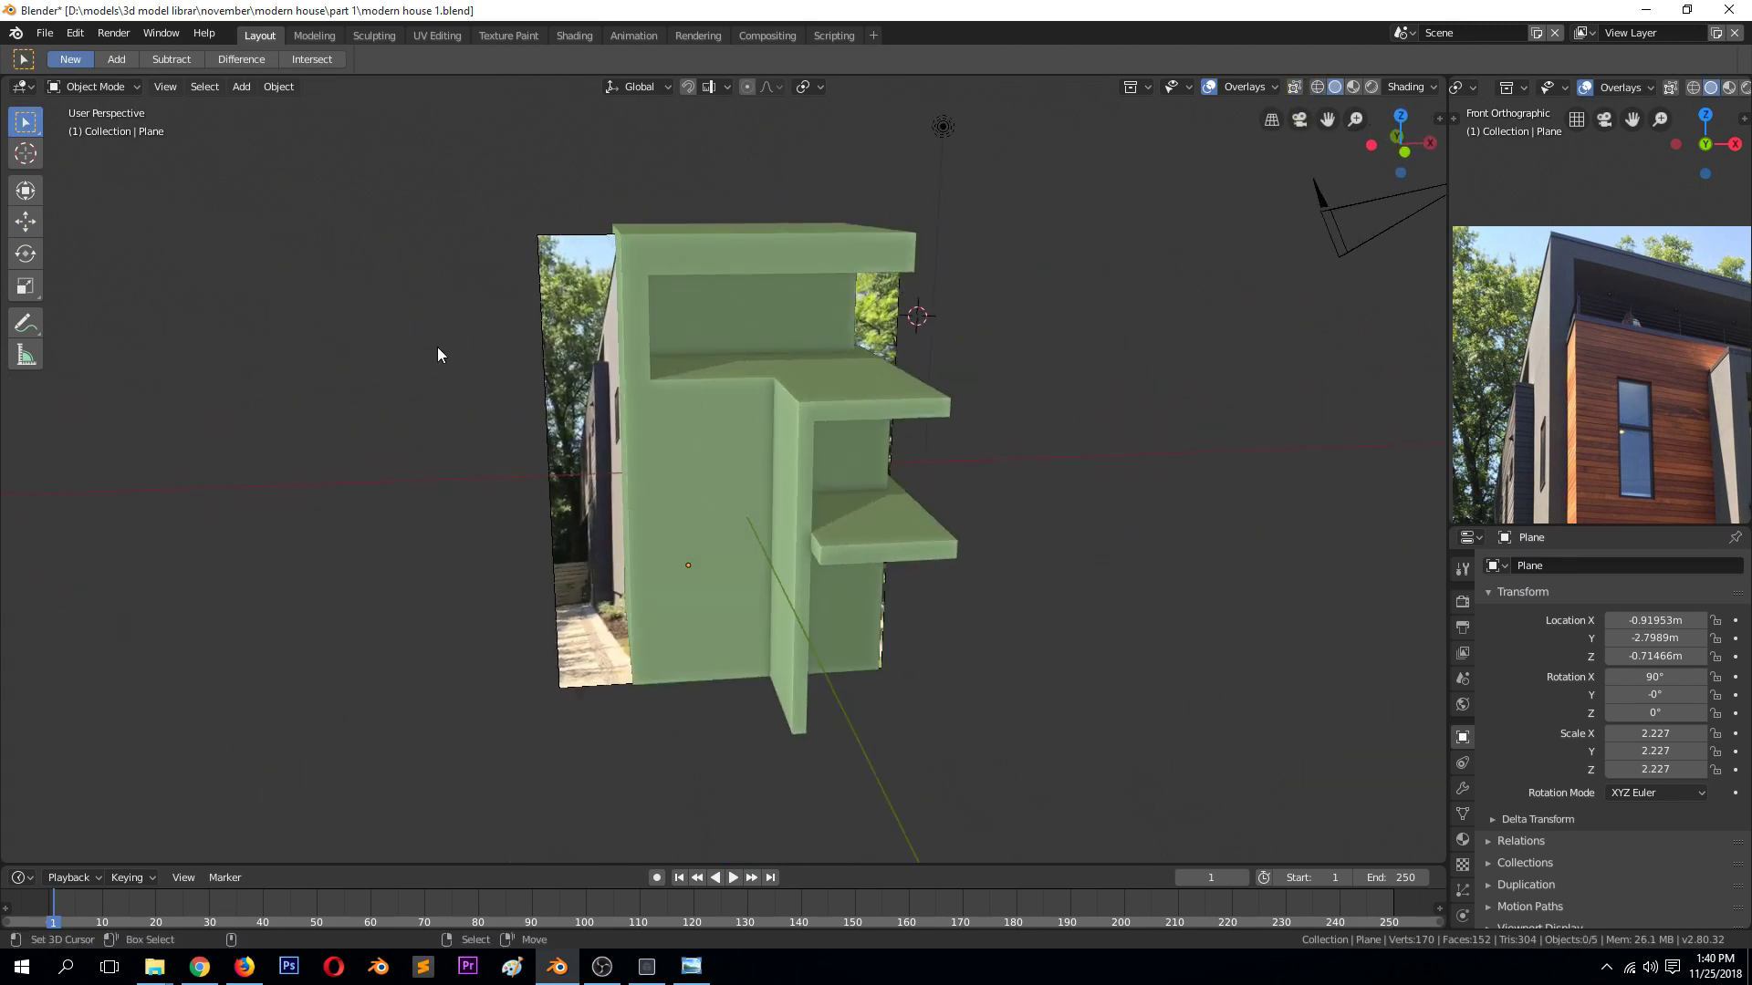
{"action": "left_click", "coordinate": [599, 313]}
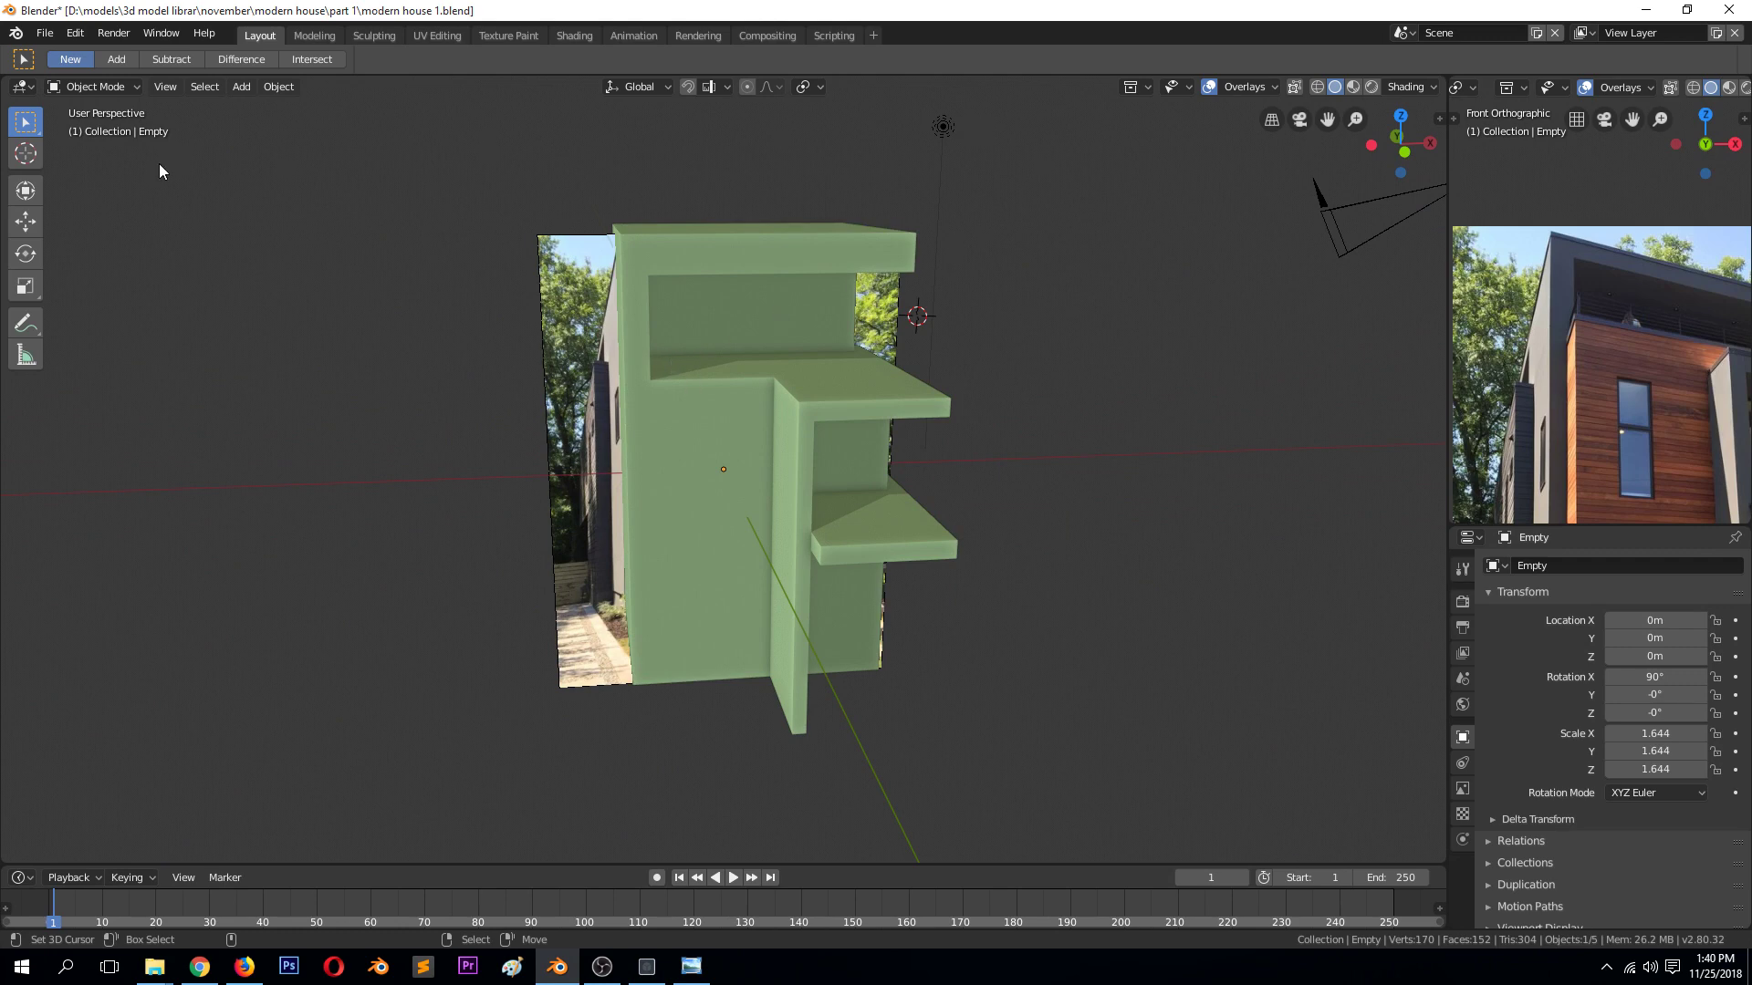
{"action": "left_click", "coordinate": [26, 221]}
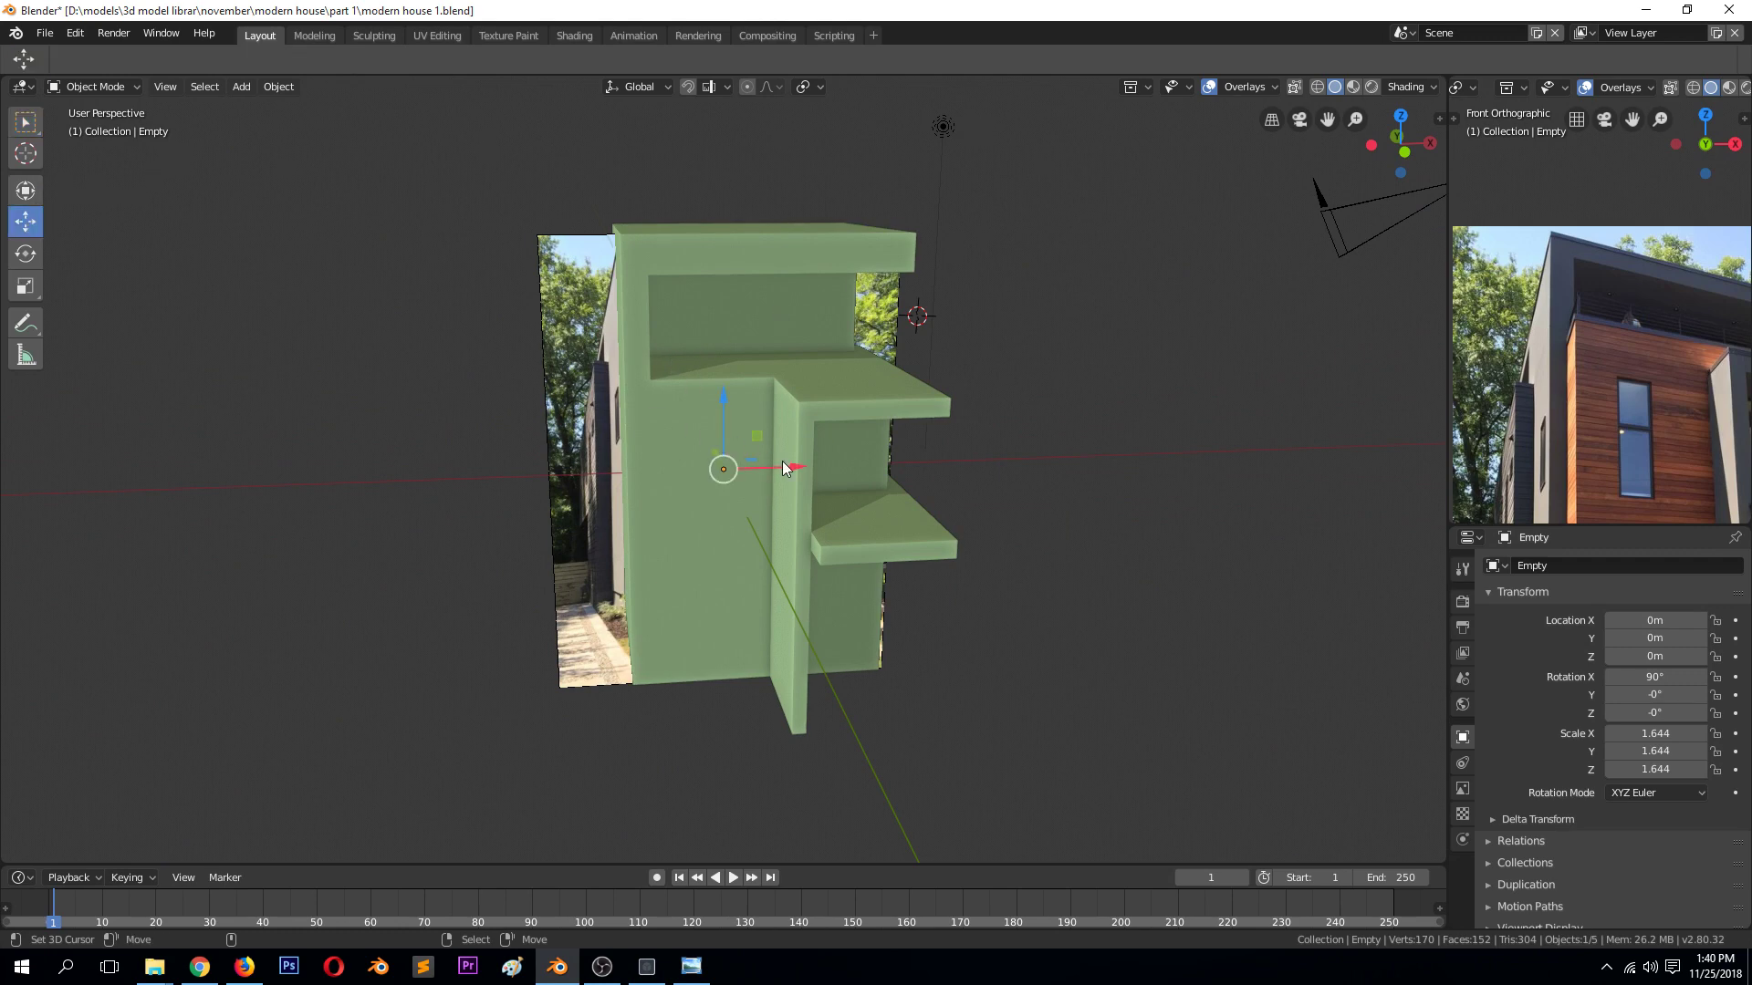
{"action": "left_click_drag", "start_coordinate": [782, 468], "coordinate": [447, 468]}
{"action": "middle_click_drag", "start_coordinate": [729, 402], "coordinate": [777, 399]}
{"action": "scroll", "coordinate": [782, 386], "scroll_direction": "up", "scroll_amount": 1}
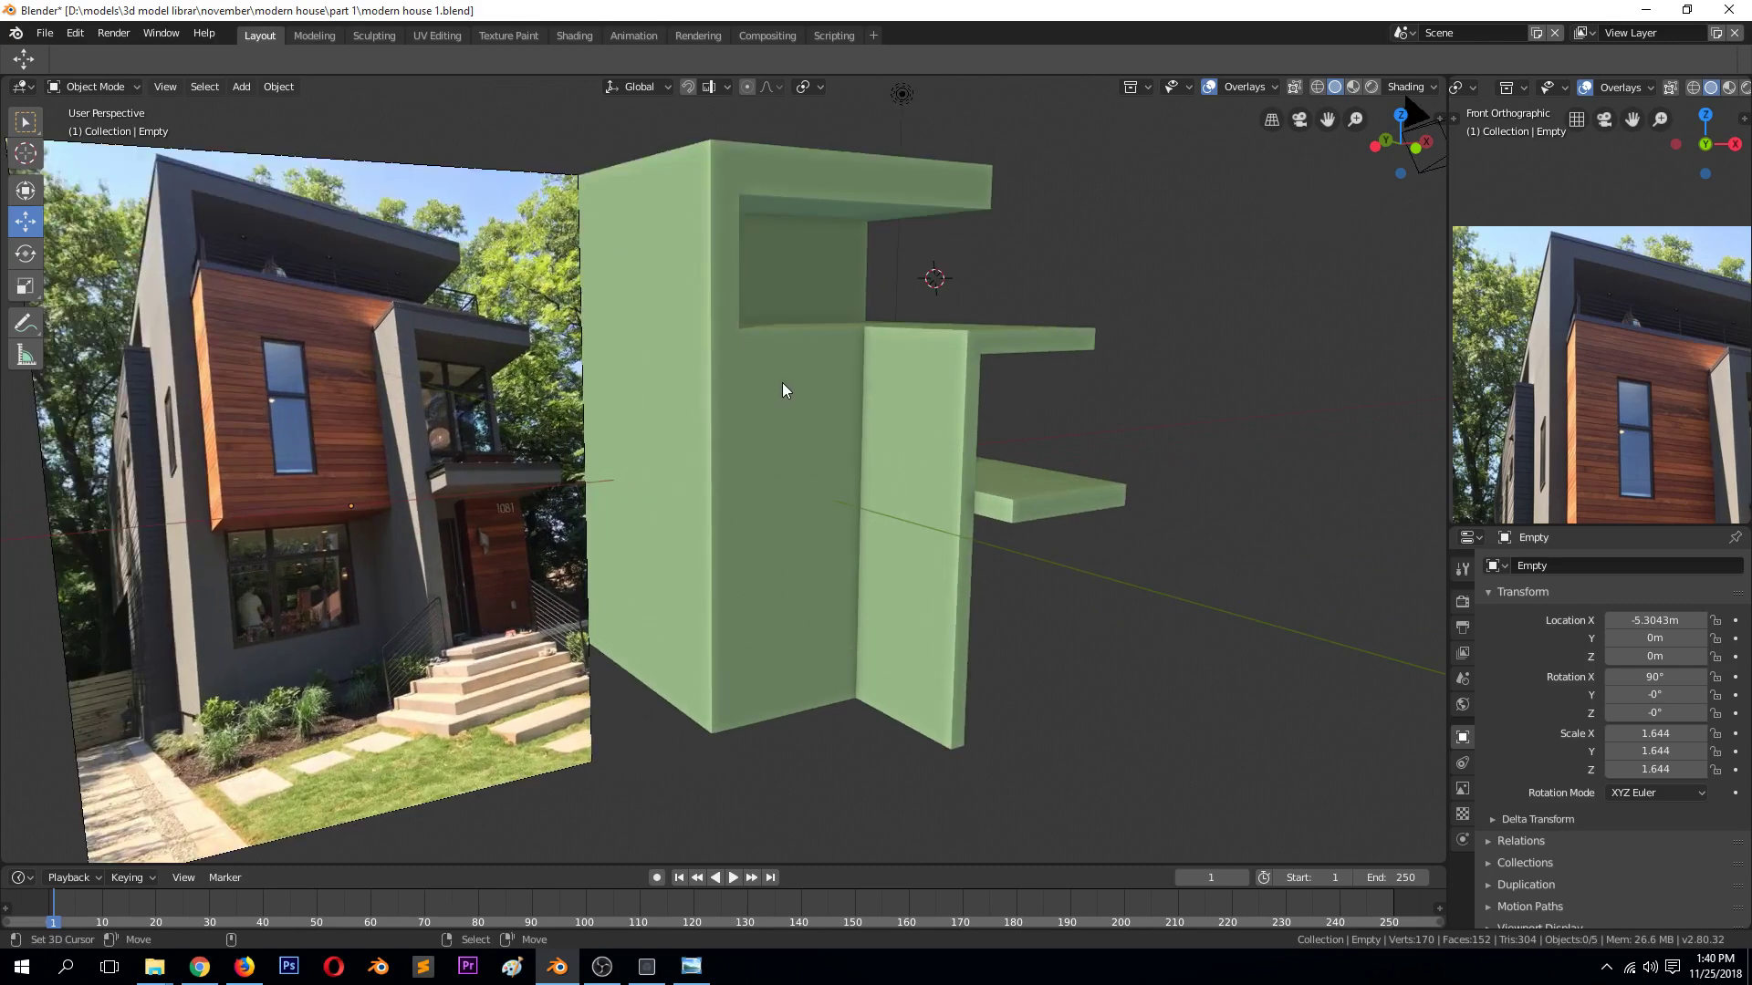
{"action": "left_click", "coordinate": [873, 380]}
{"action": "key", "text": "ctrl+s"}
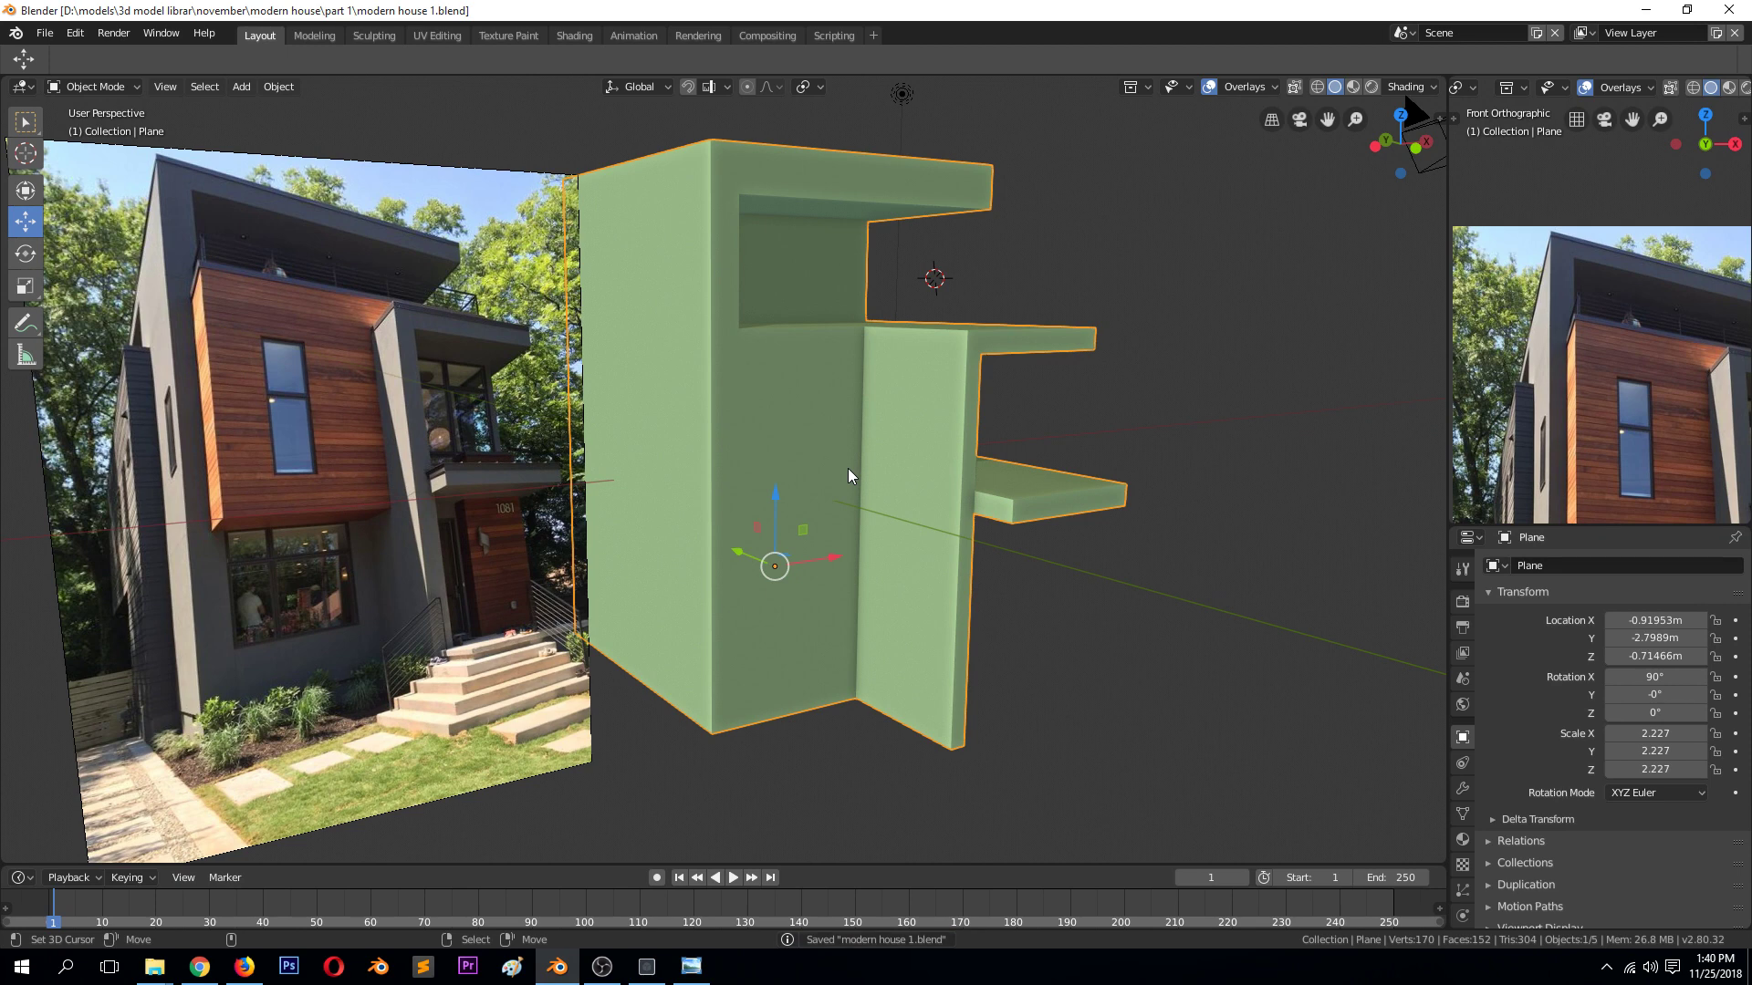
Try adding a horizontal loop cut around the facade below the overhang, undo it and clear the selection
{"action": "key", "text": "Tab"}
{"action": "middle_click_drag", "start_coordinate": [847, 472], "coordinate": [274, 390]}
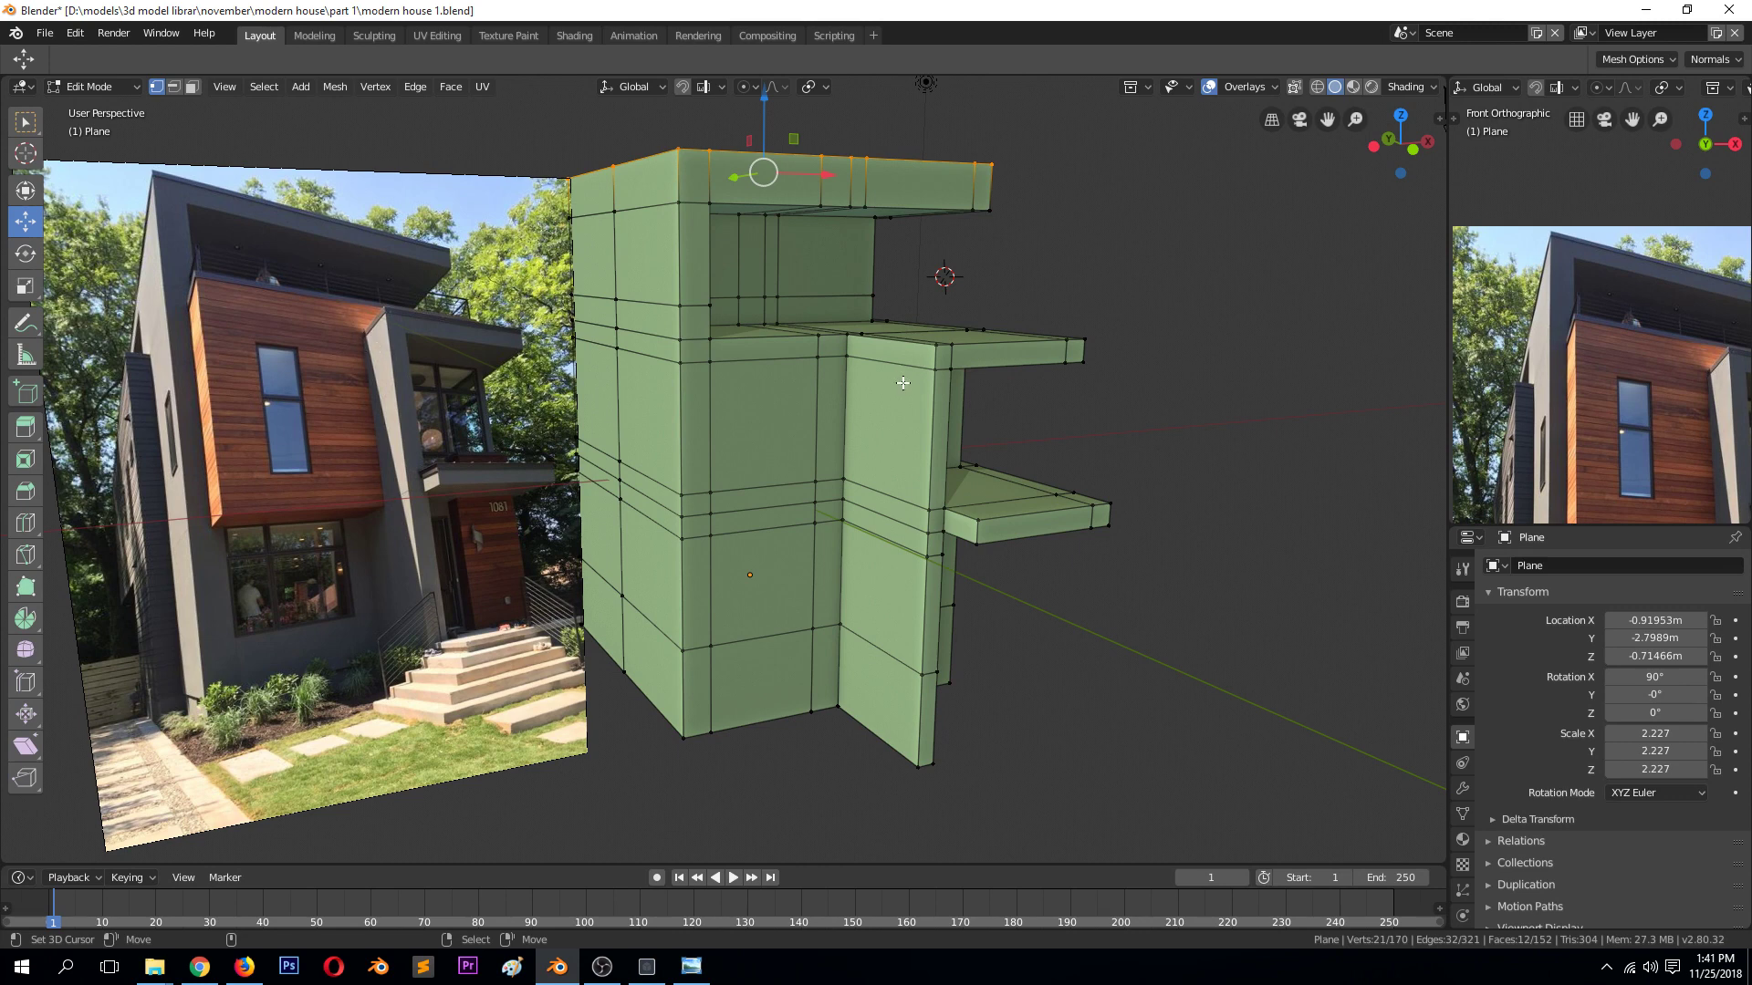
{"action": "key", "text": "ctrl+r"}
{"action": "left_click", "coordinate": [828, 383]}
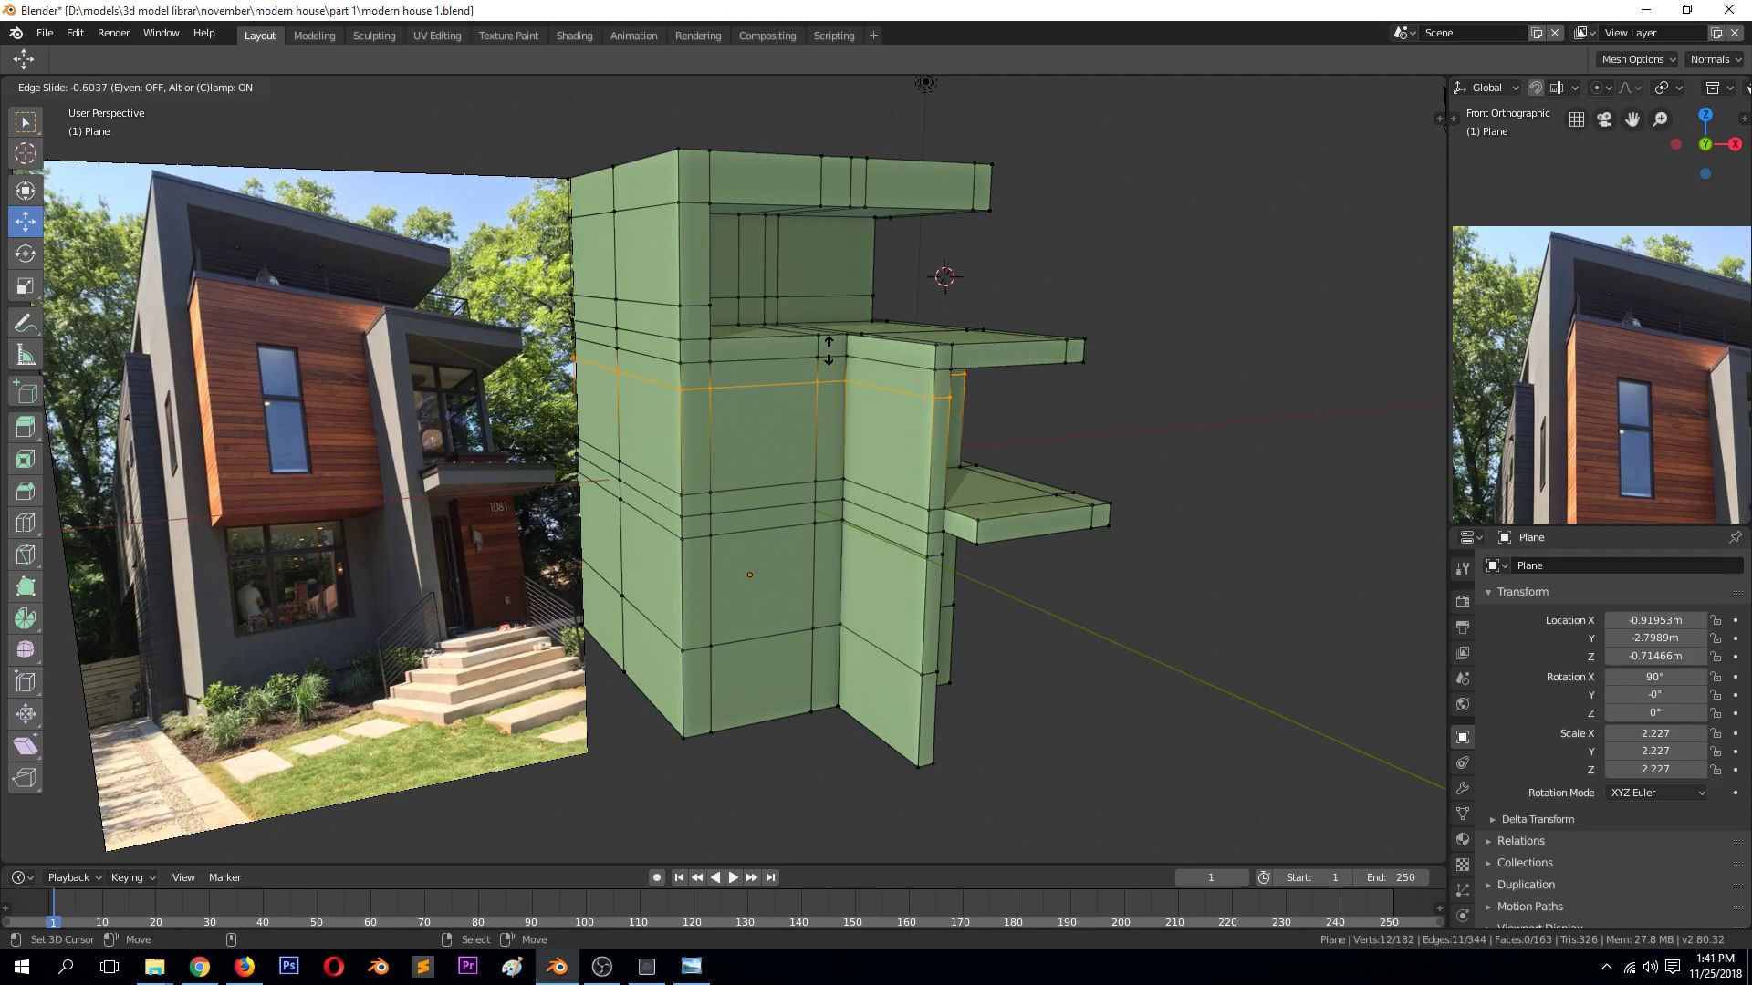
{"action": "left_click", "coordinate": [830, 369]}
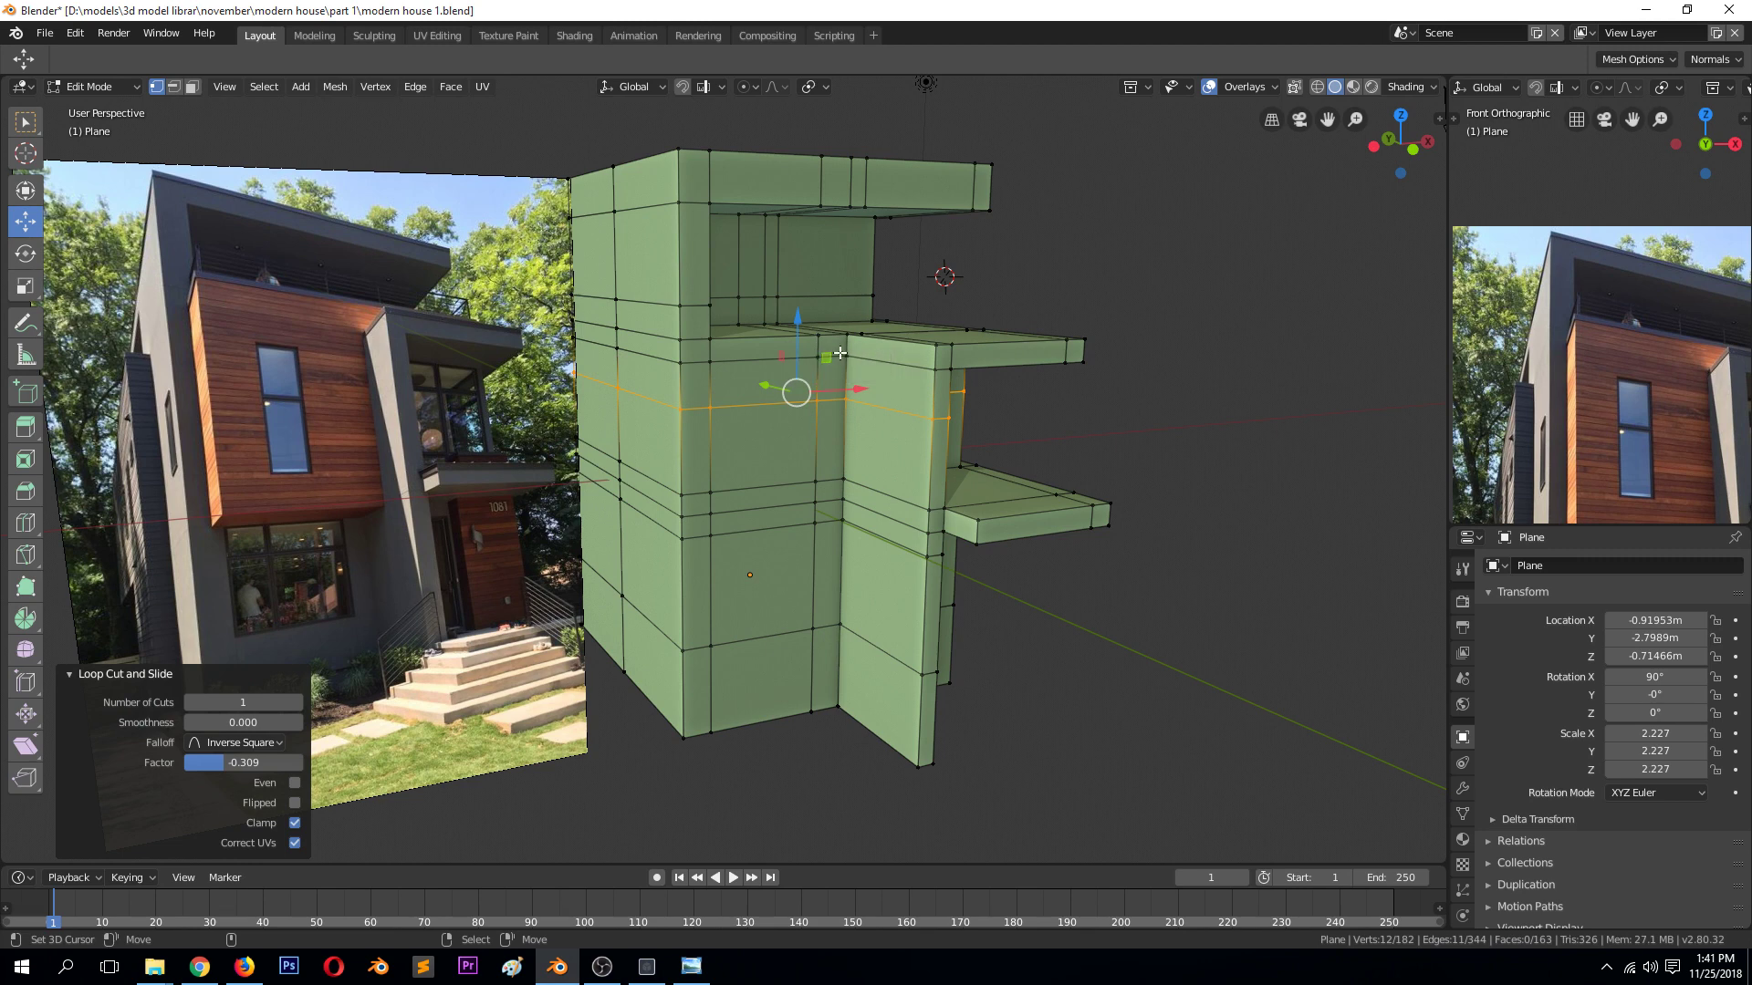
{"action": "key", "text": "ctrl+z"}
{"action": "key", "text": "alt+a"}
{"action": "mouse_move", "coordinate": [853, 351]}
{"action": "middle_mouse_down"}
{"action": "mouse_move", "coordinate": [825, 367]}
{"action": "mouse_move", "coordinate": [750, 357]}
{"action": "mouse_move", "coordinate": [840, 363]}
{"action": "mouse_move", "coordinate": [823, 360]}
{"action": "middle_mouse_up"}
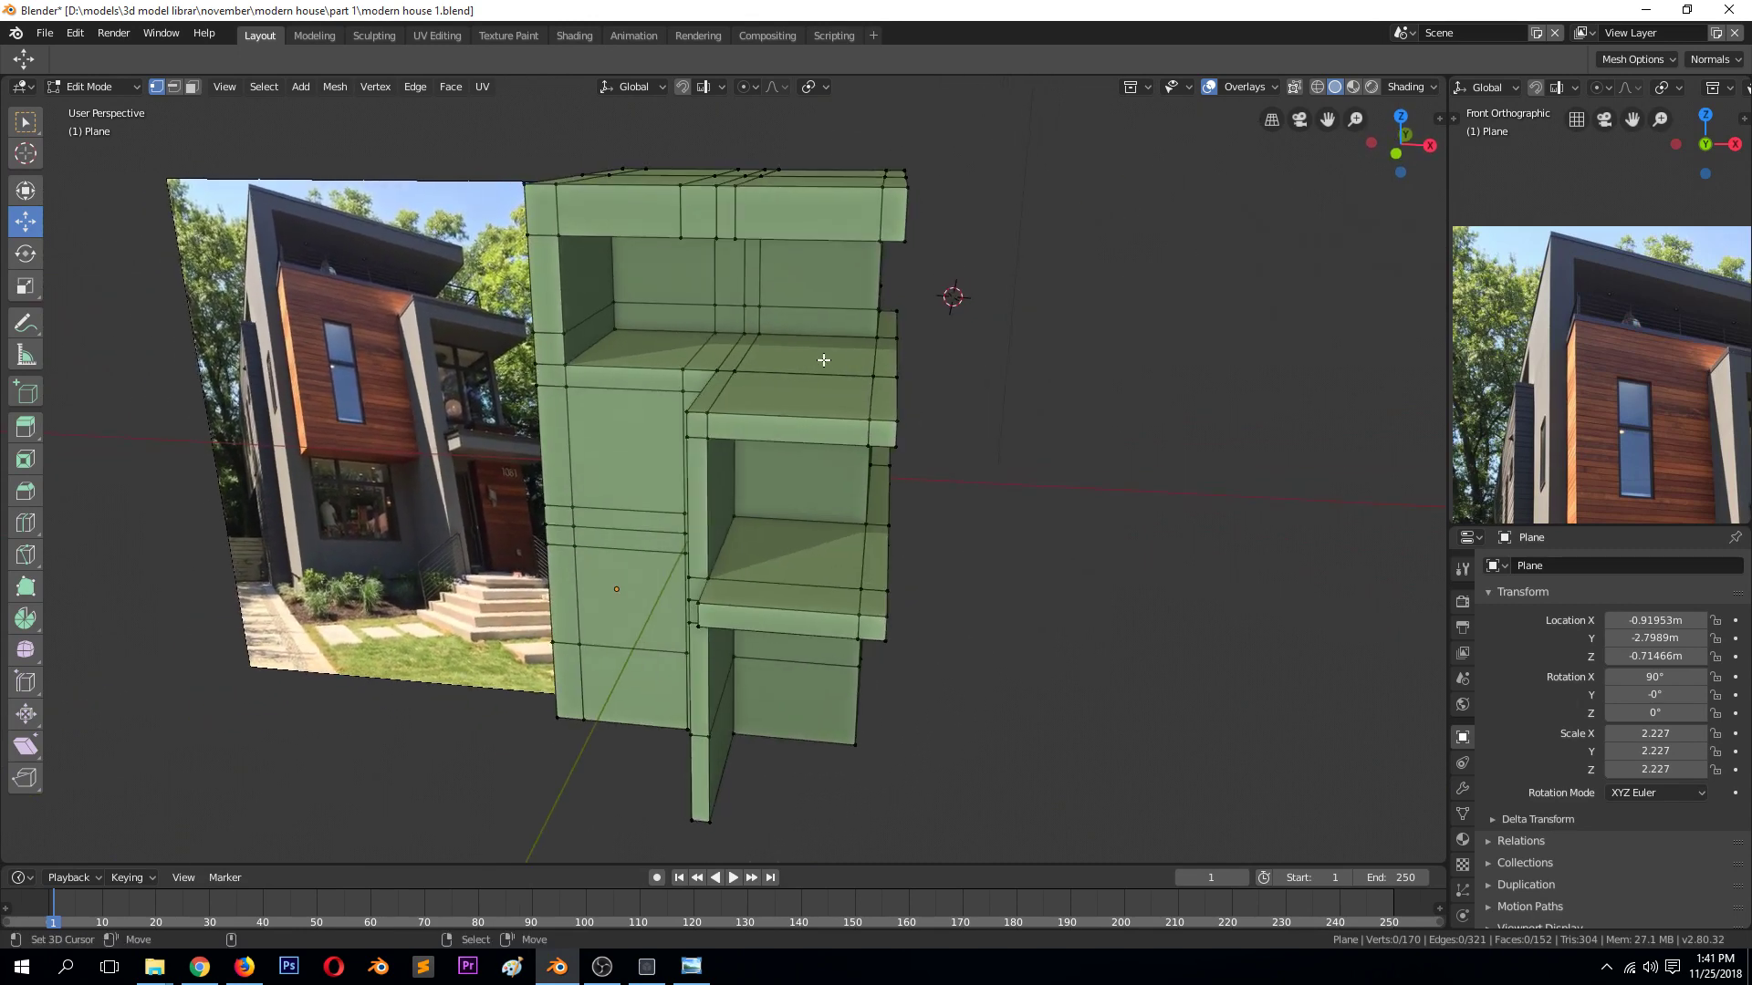
{"action": "left_click", "coordinate": [567, 327]}
{"action": "scroll", "coordinate": [637, 338], "scroll_direction": "up", "scroll_amount": 1}
{"action": "key", "text": "g"}
{"action": "left_click", "coordinate": [672, 341]}
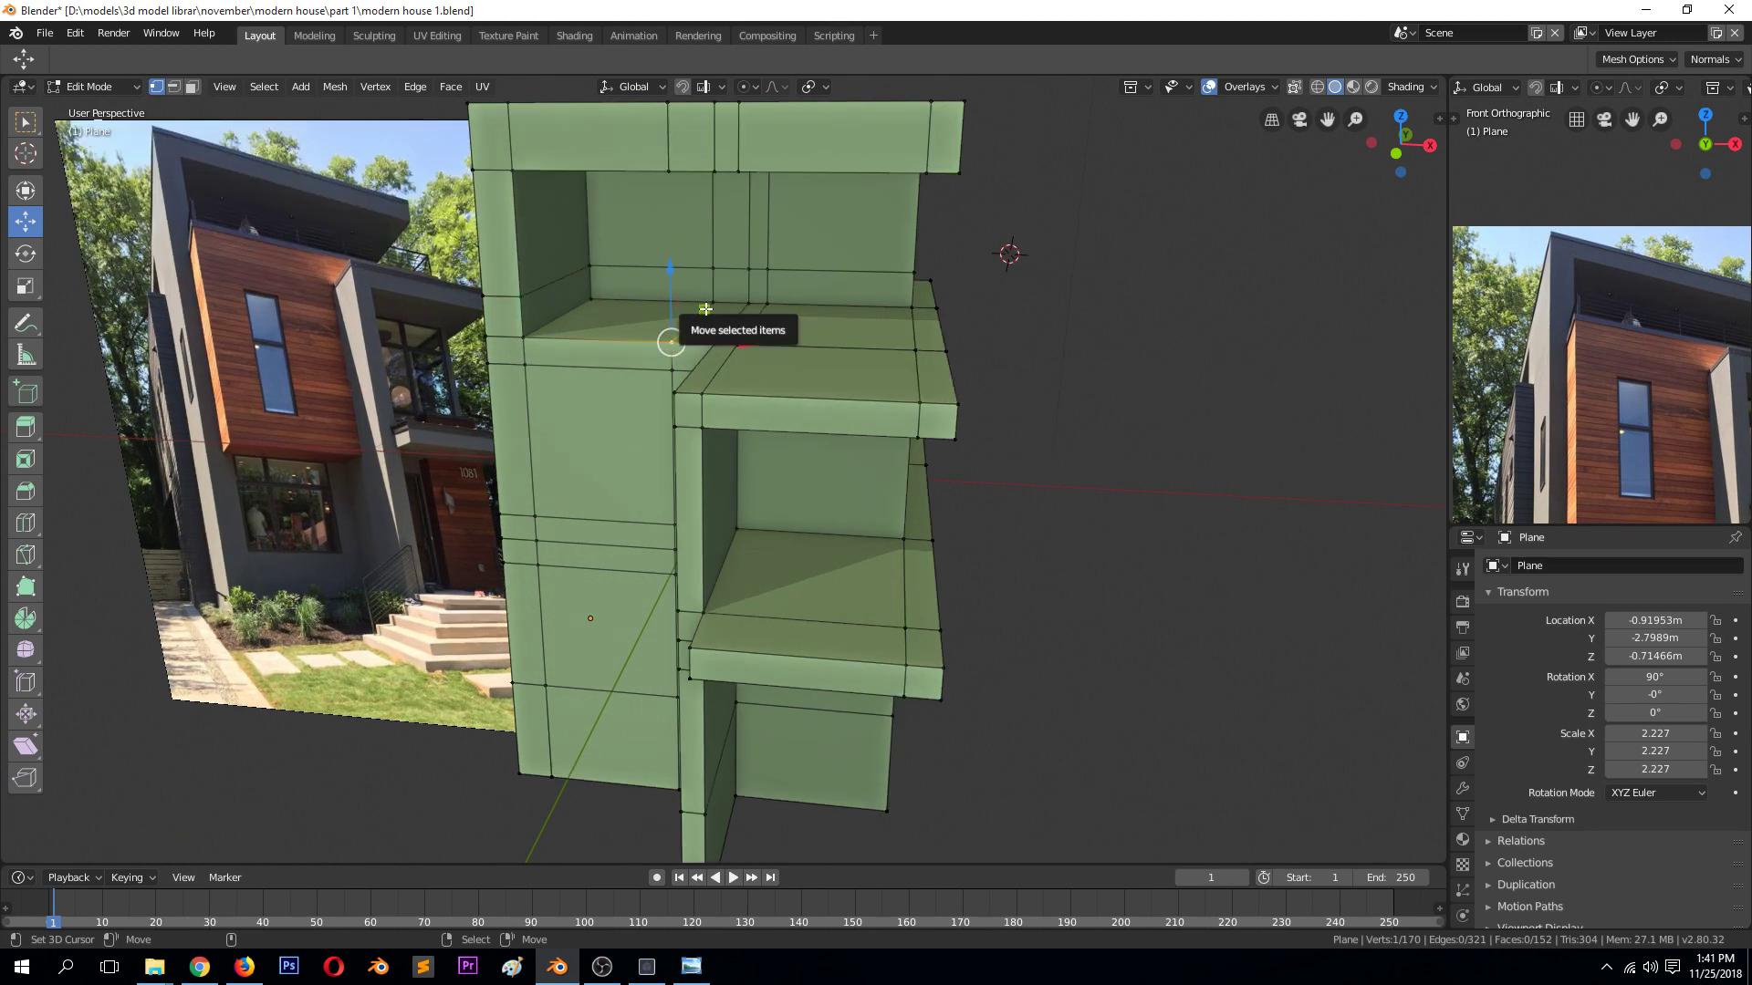
In face selection mode, select the row of upper terrace floor faces and extrude it up 0.374 m along Z
{"action": "key", "text": "2"}
{"action": "left_click", "coordinate": [615, 323]}
{"action": "key", "text": "3"}
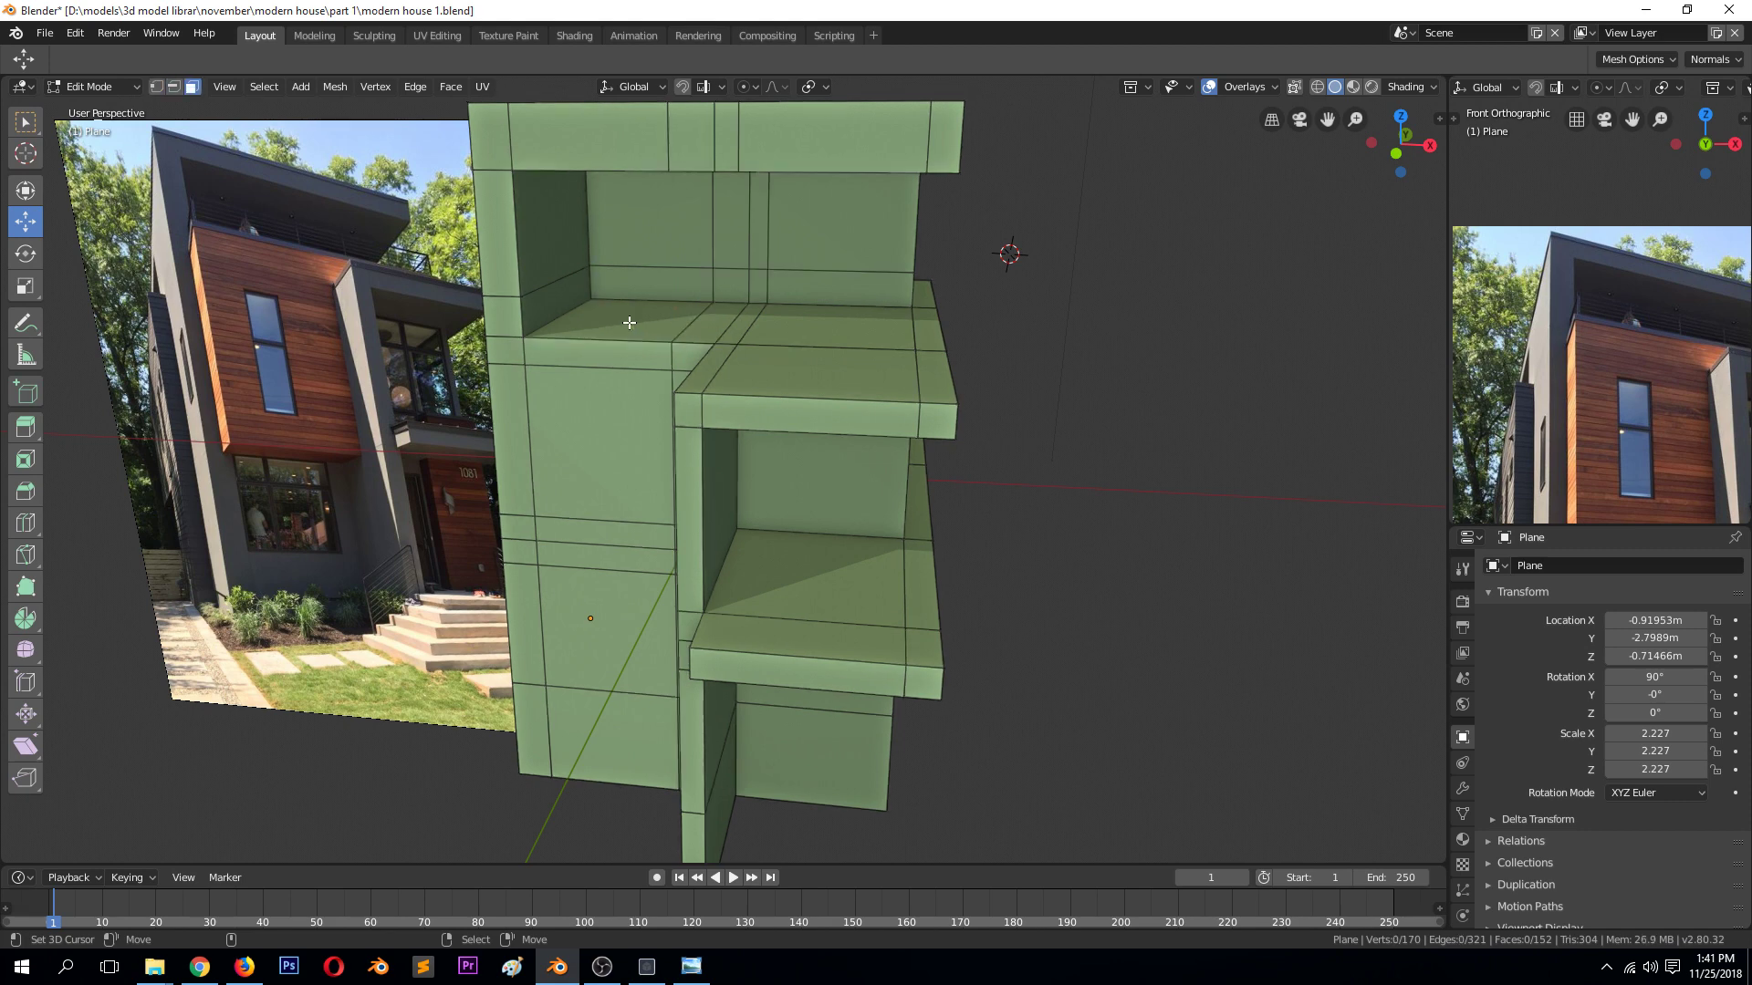
{"action": "left_click", "coordinate": [630, 323]}
{"action": "left_click", "coordinate": [939, 326], "text": "ctrl"}
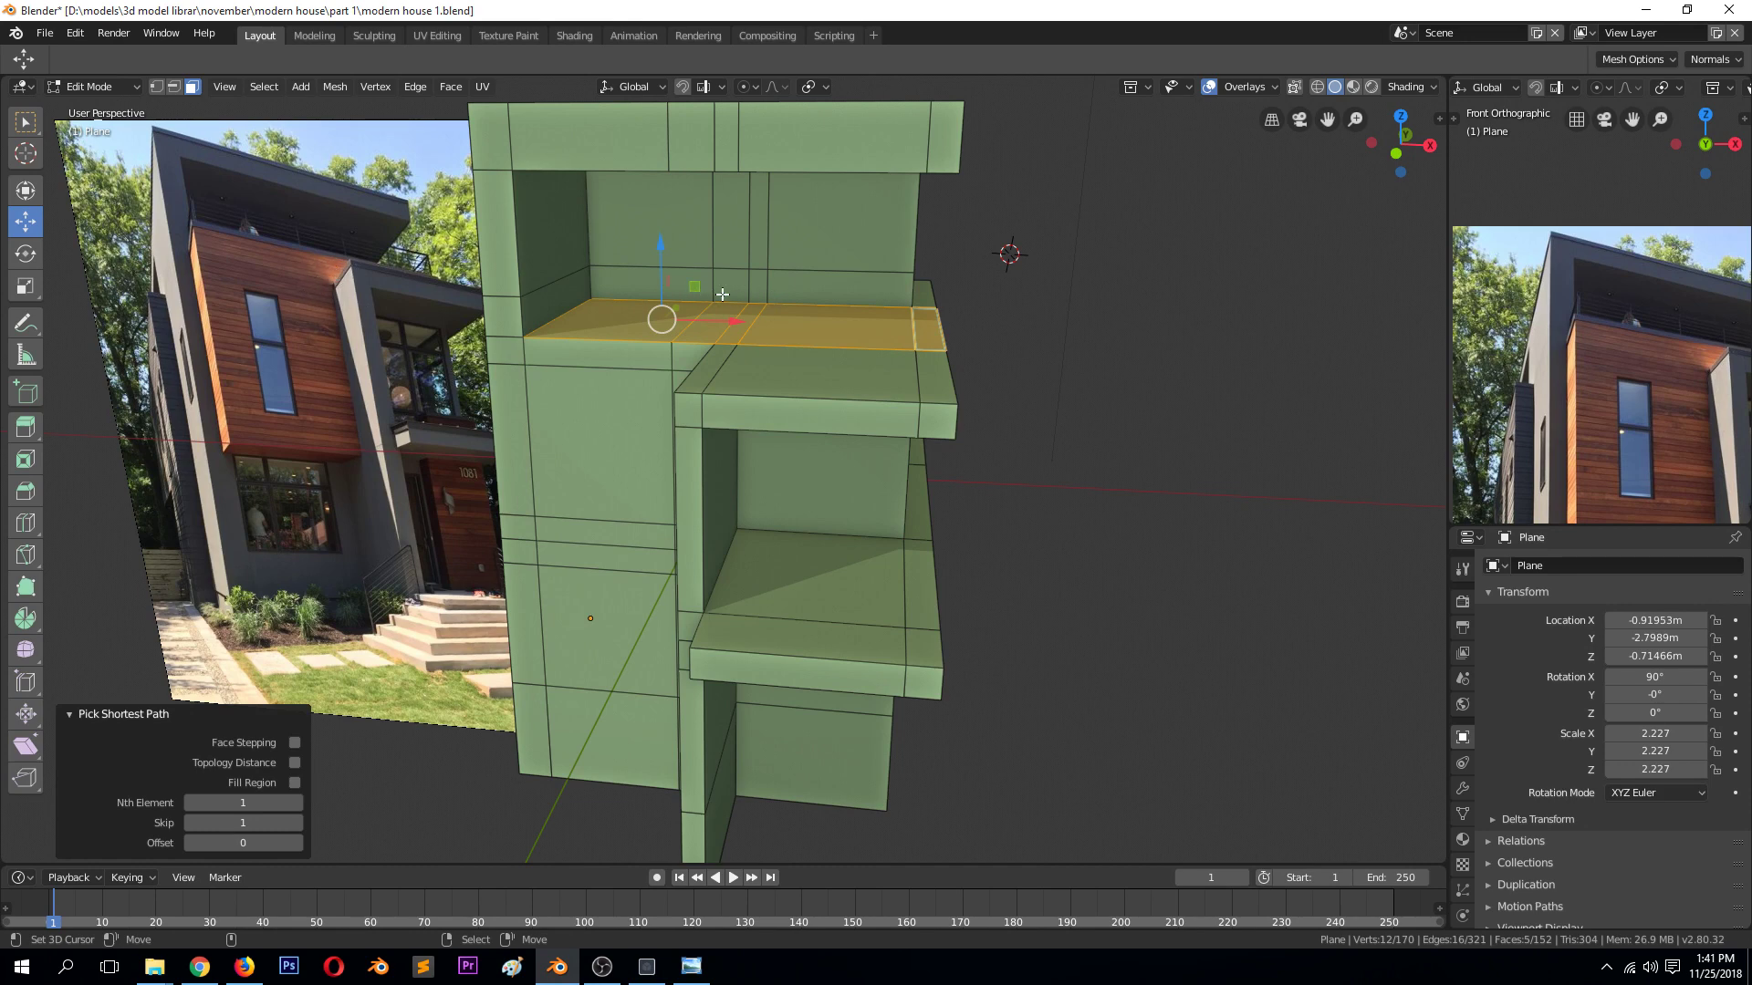
{"action": "key", "text": "e"}
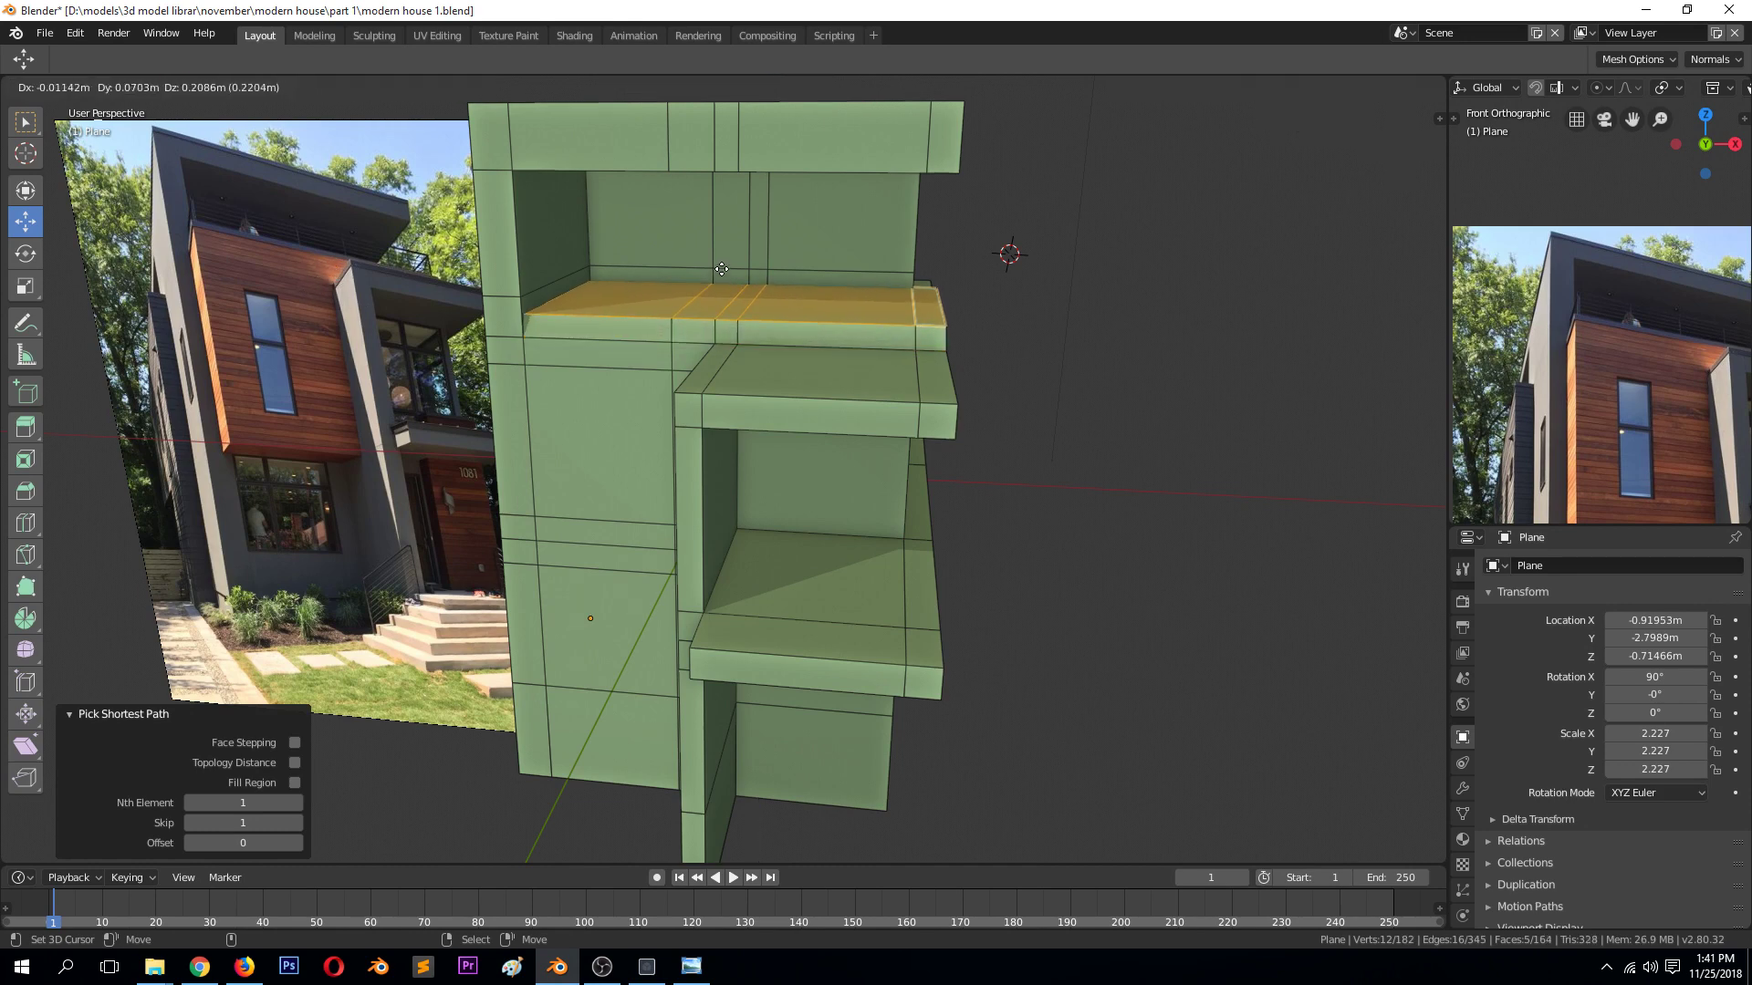
{"action": "left_click", "coordinate": [717, 259]}
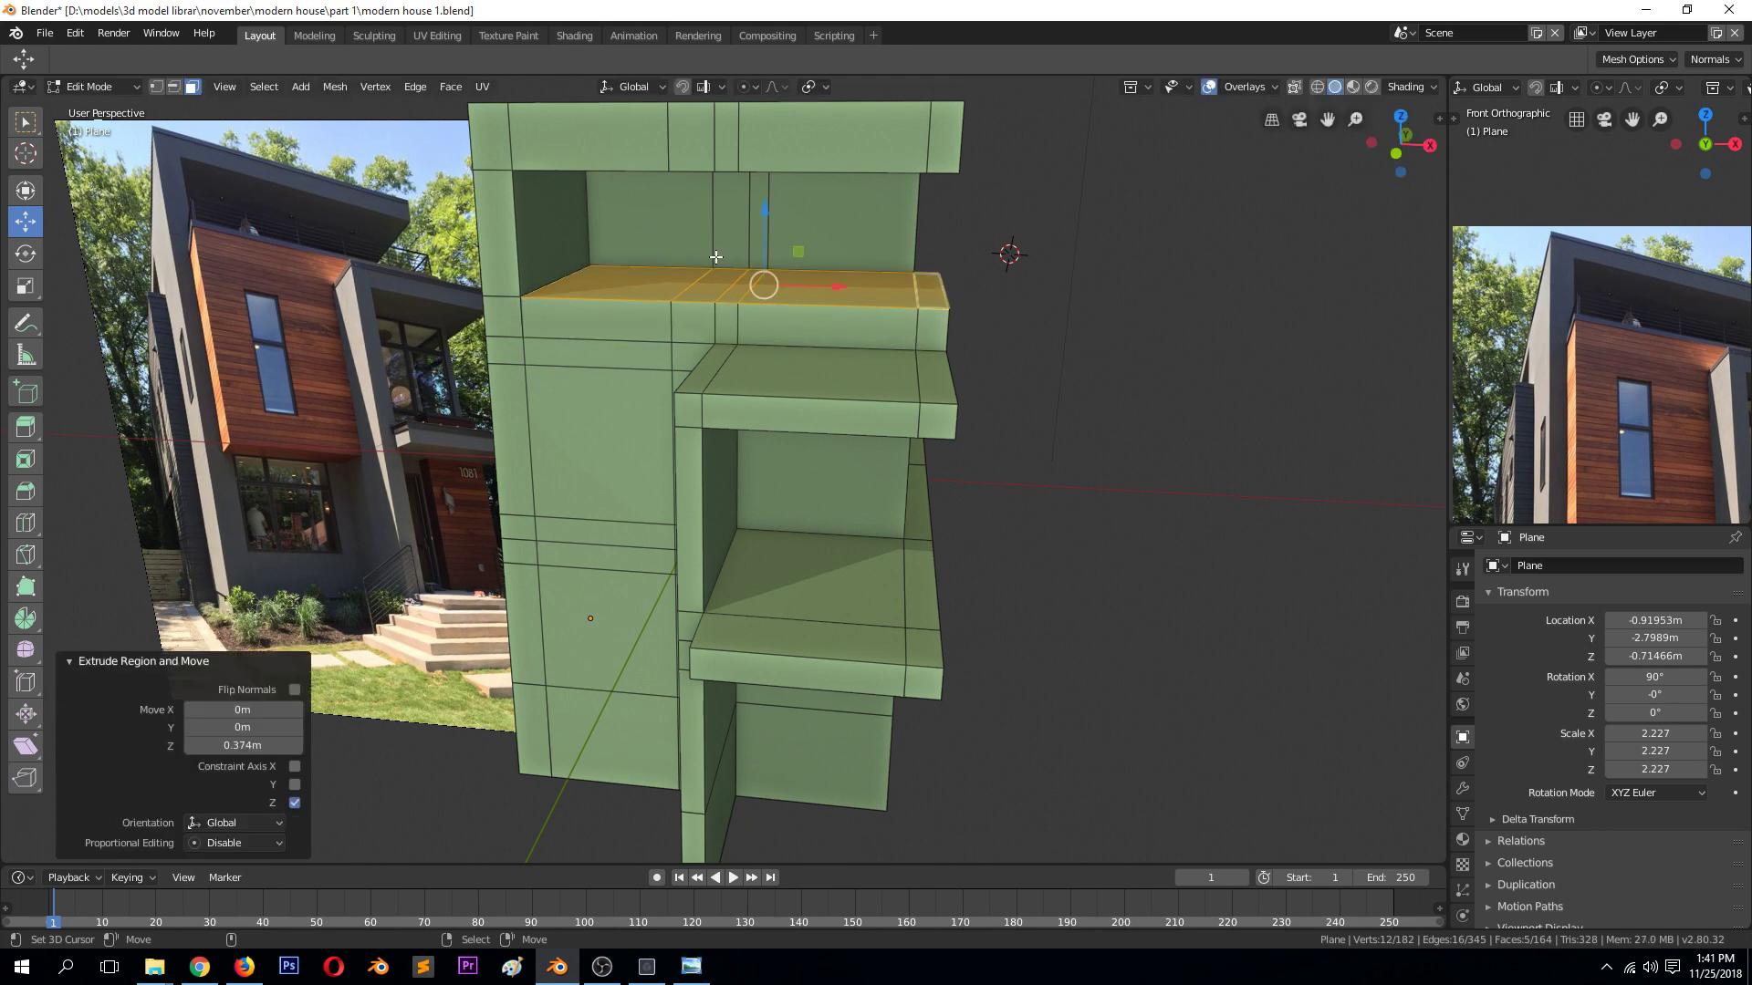
In the front wireframe view, box-select all vertices near the raised terrace floor's height and flatten them by scaling Z to 0
{"action": "key", "text": "KP_1"}
{"action": "scroll", "coordinate": [538, 217], "scroll_direction": "up", "scroll_amount": 2}
{"action": "key", "text": "z"}
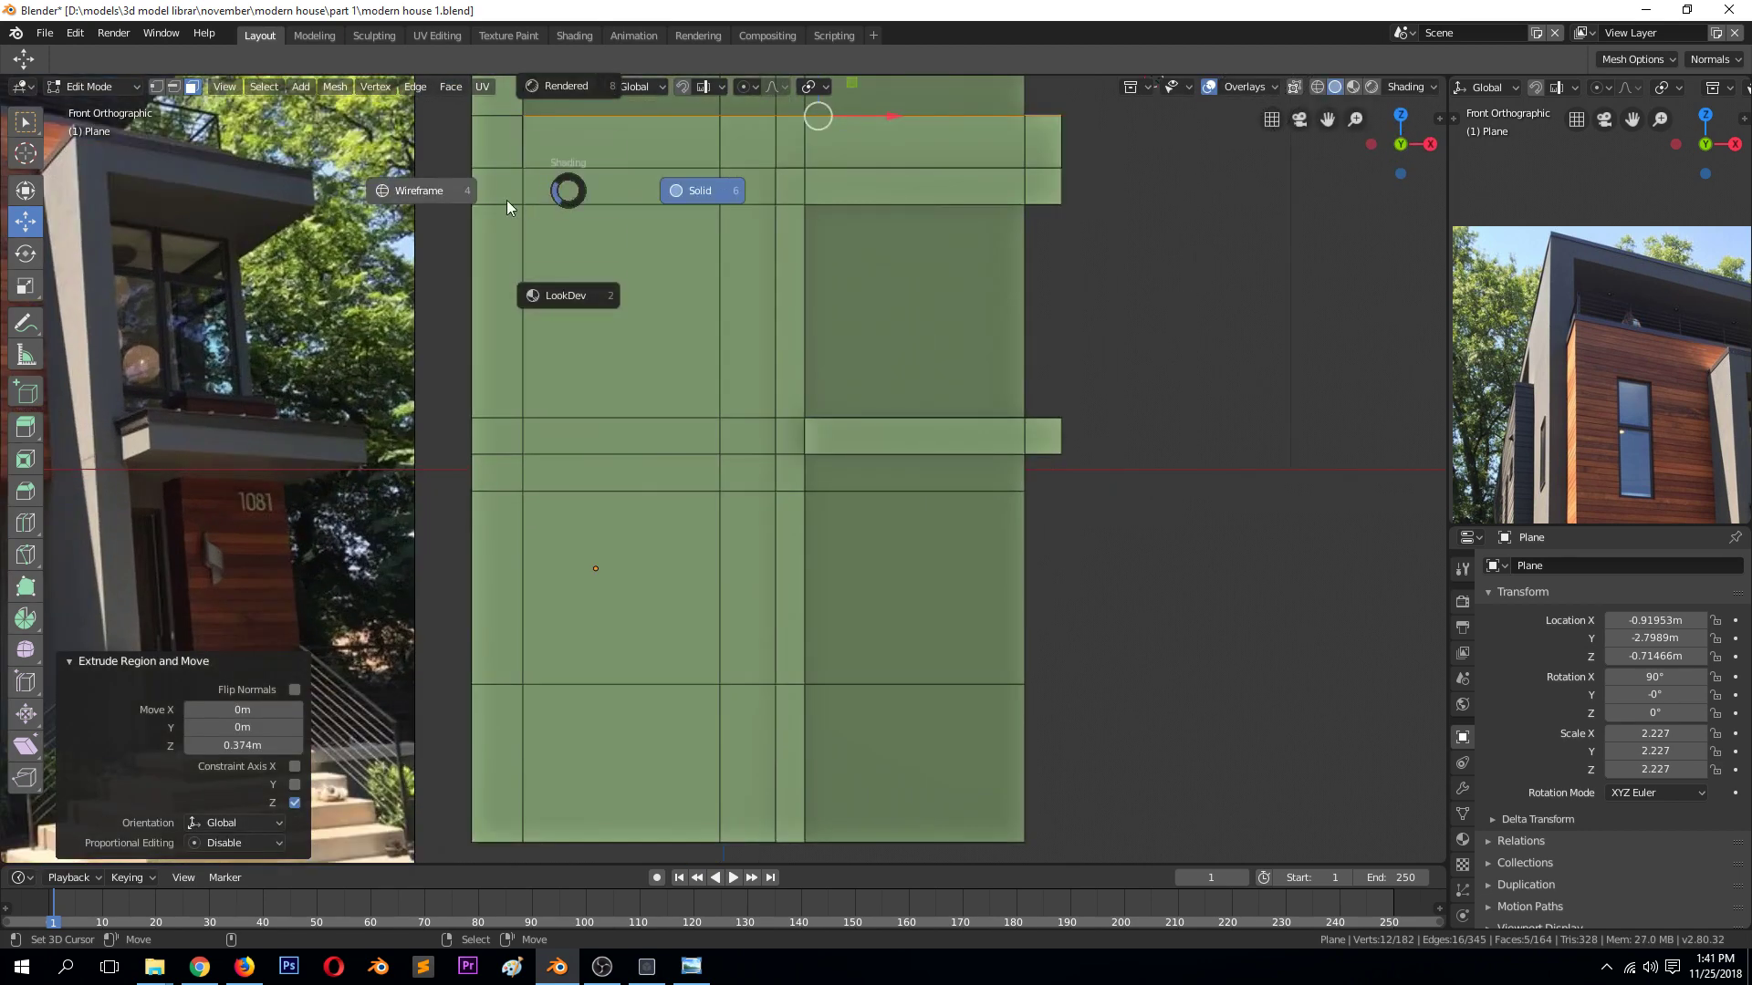
{"action": "left_click", "coordinate": [481, 198]}
{"action": "key", "text": "1"}
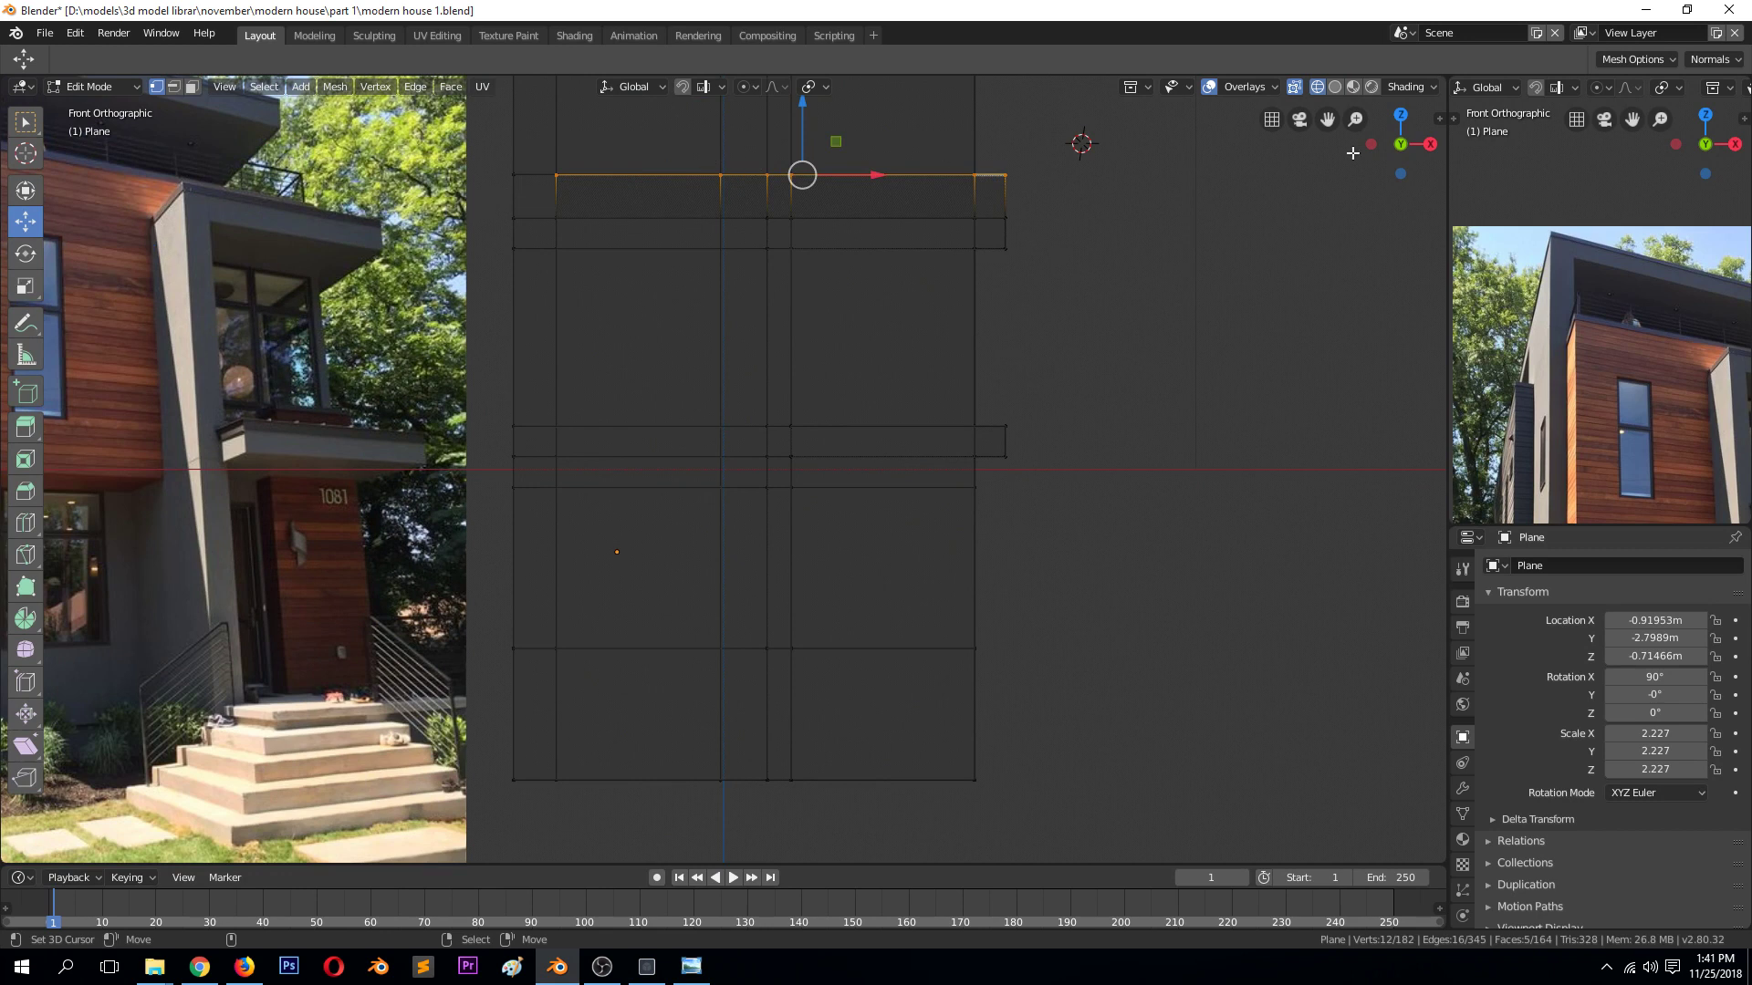
{"action": "key", "text": "alt+a"}
{"action": "key", "text": "b"}
{"action": "left_click_drag", "start_coordinate": [447, 162], "coordinate": [1159, 187]}
{"action": "type", "text": "sz"}
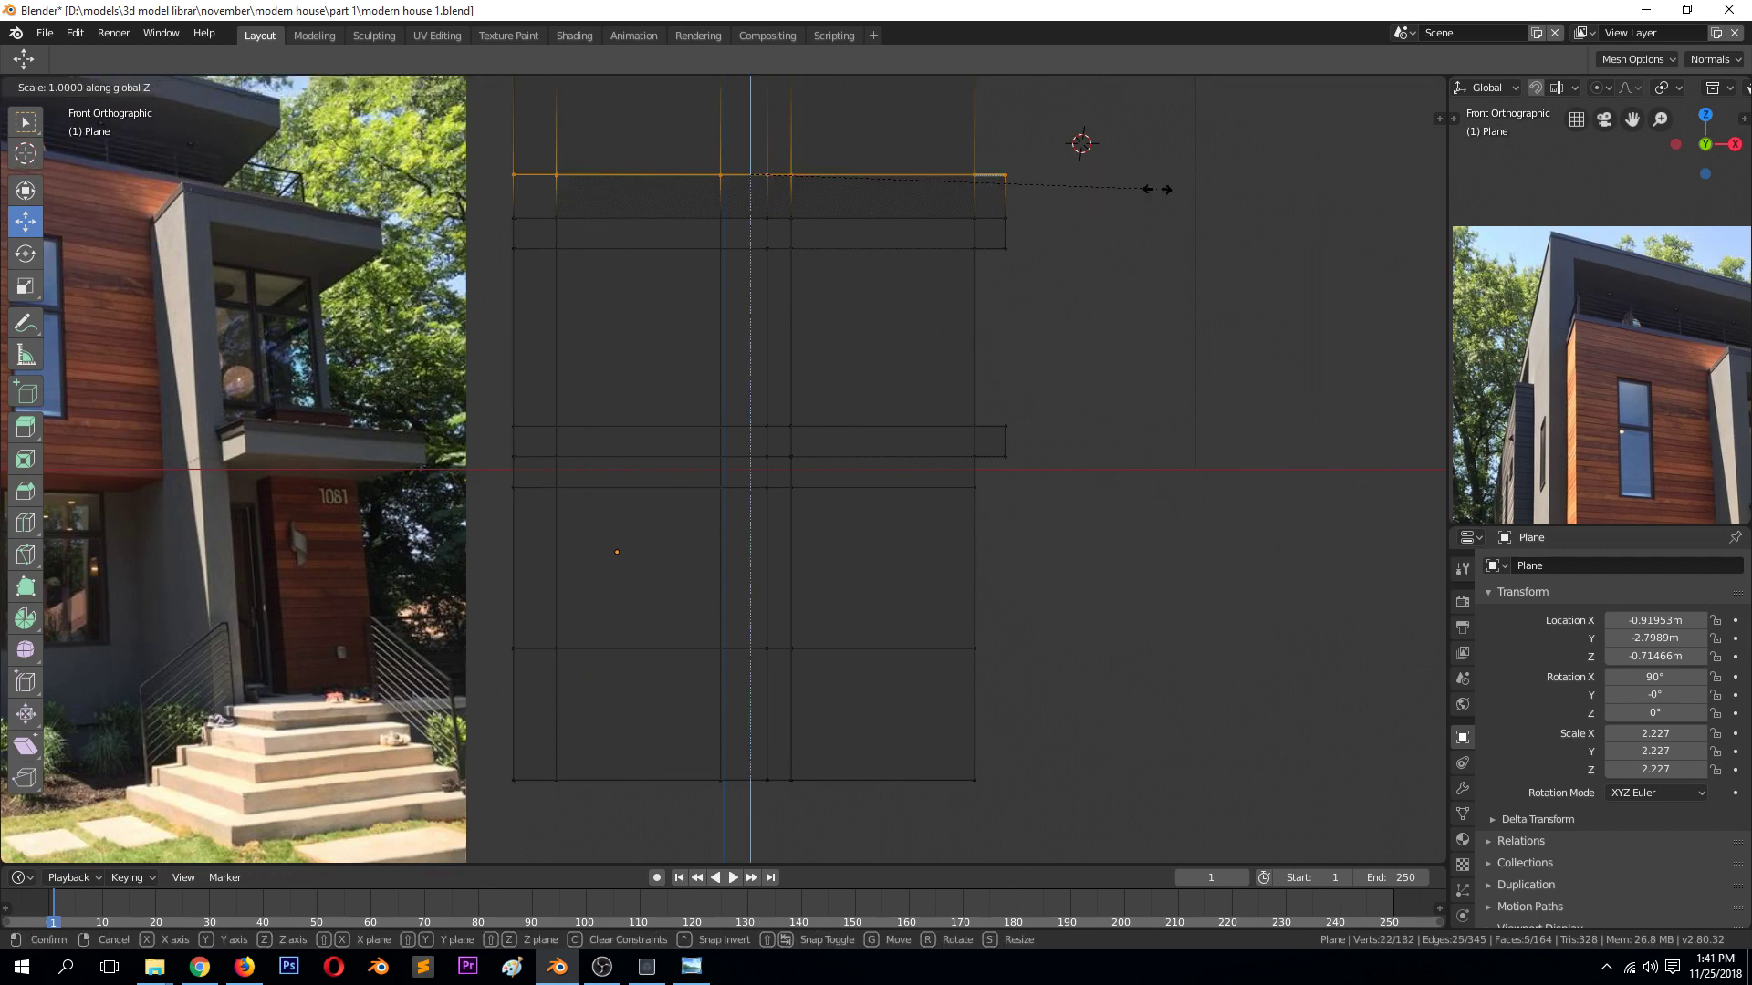
{"action": "type", "text": "0"}
{"action": "key", "text": "Return"}
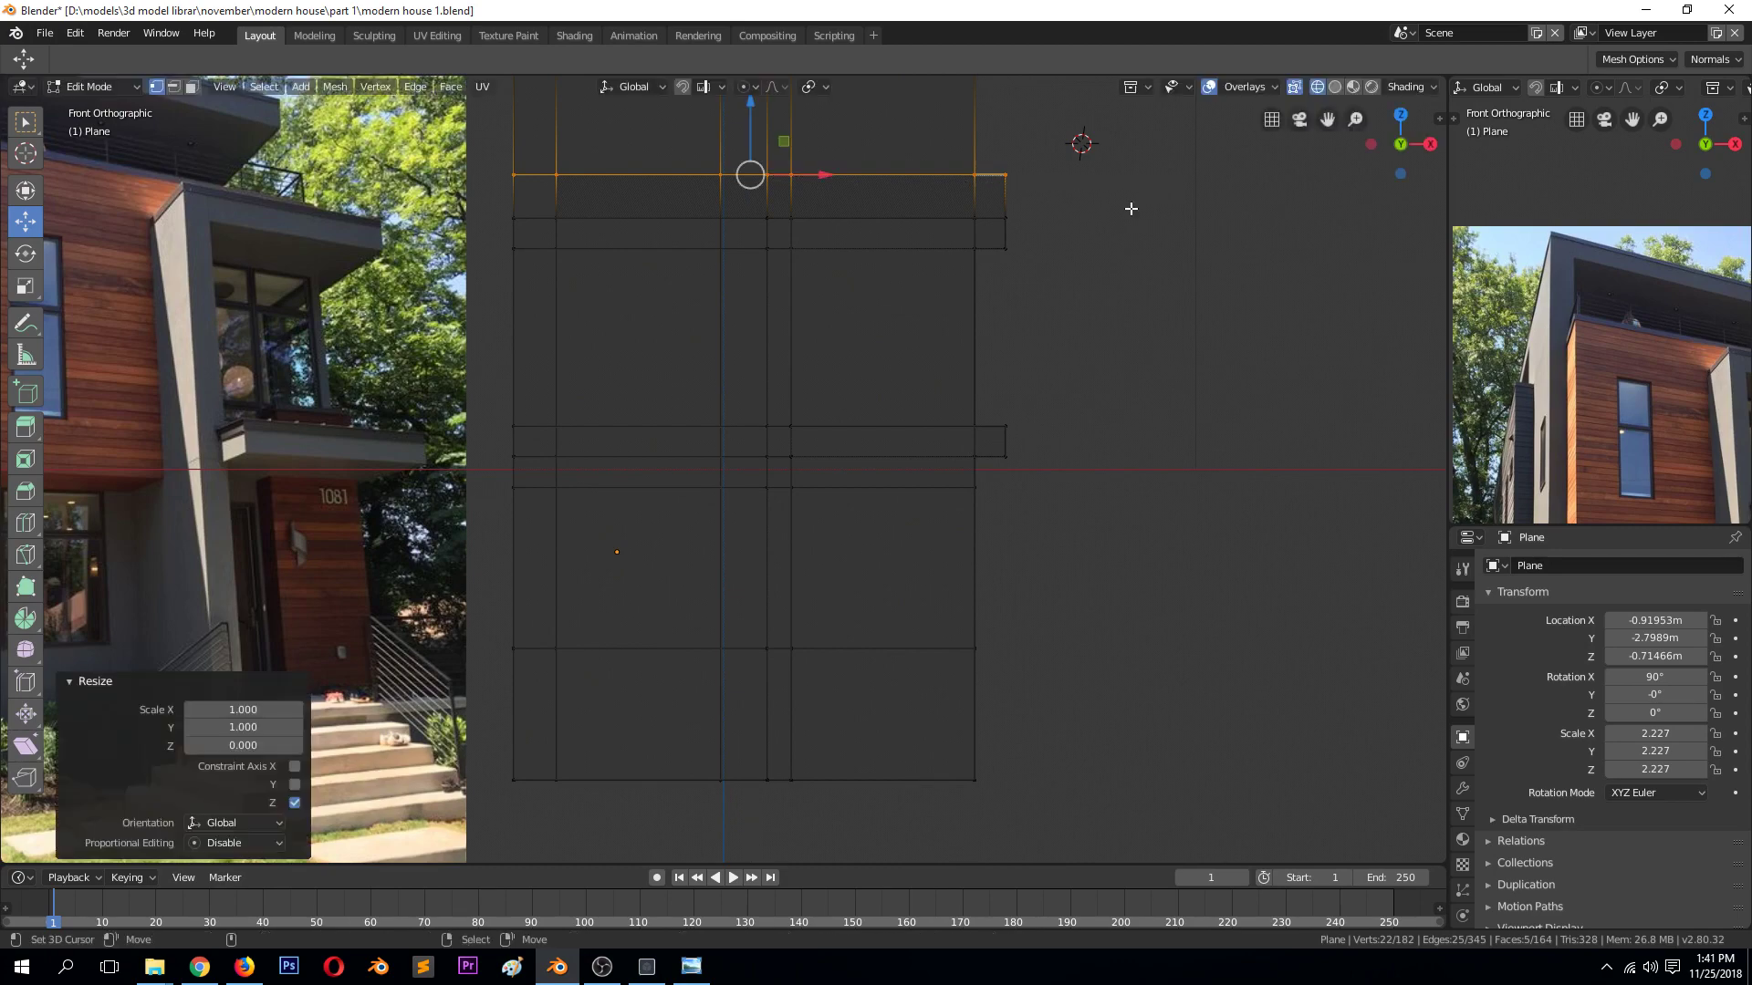
Remove double vertices from the flattened terrace floor selection and test the floor's inner front corner vertex in solid shading
{"action": "middle_click_drag", "start_coordinate": [1134, 203], "coordinate": [577, 219]}
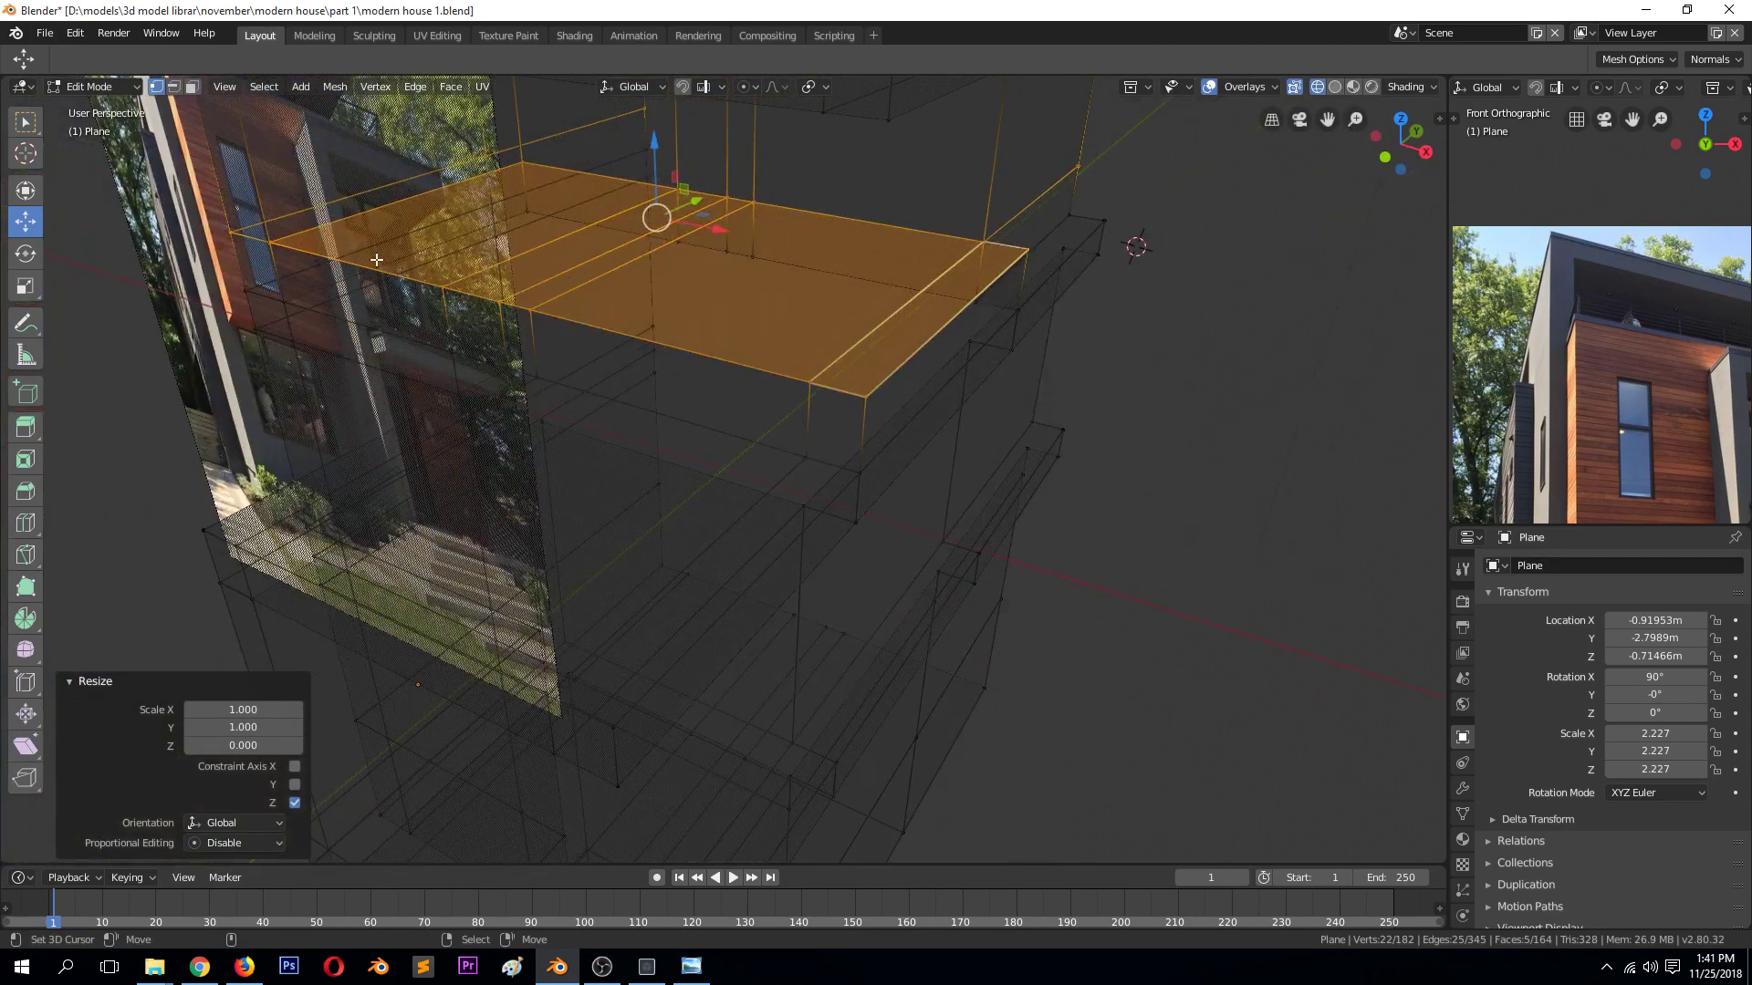
{"action": "middle_click_drag", "start_coordinate": [279, 266], "coordinate": [545, 291]}
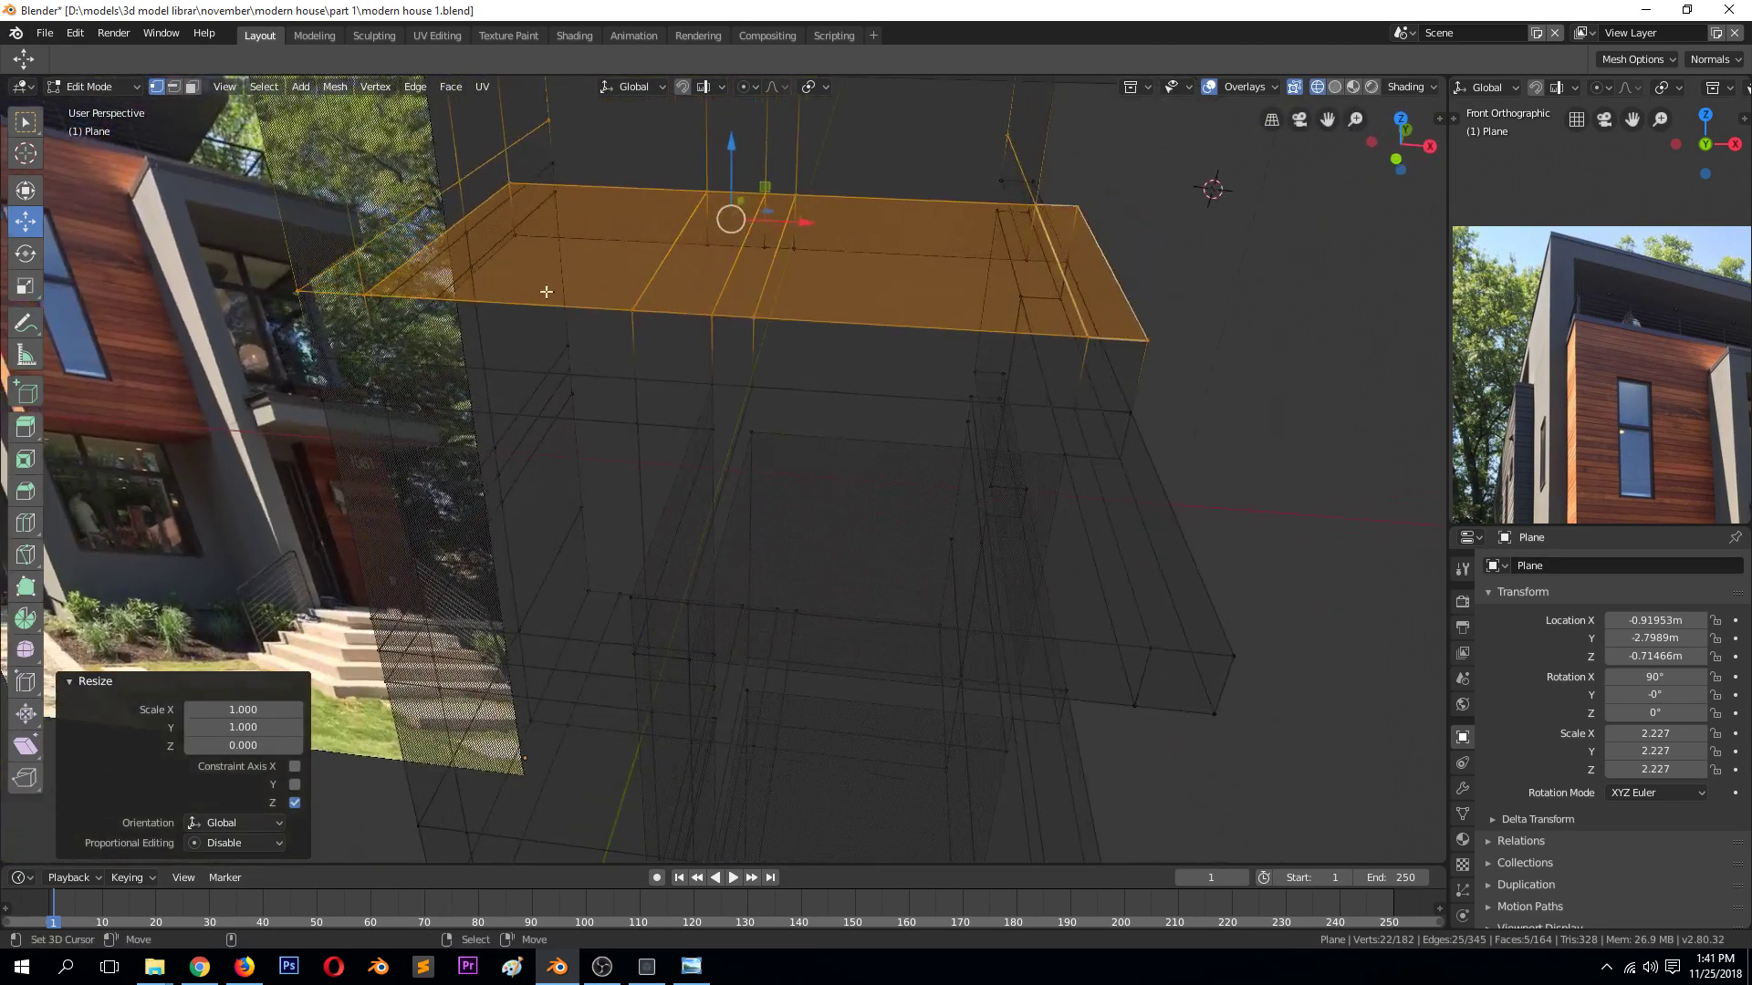
{"action": "right_click", "coordinate": [770, 306]}
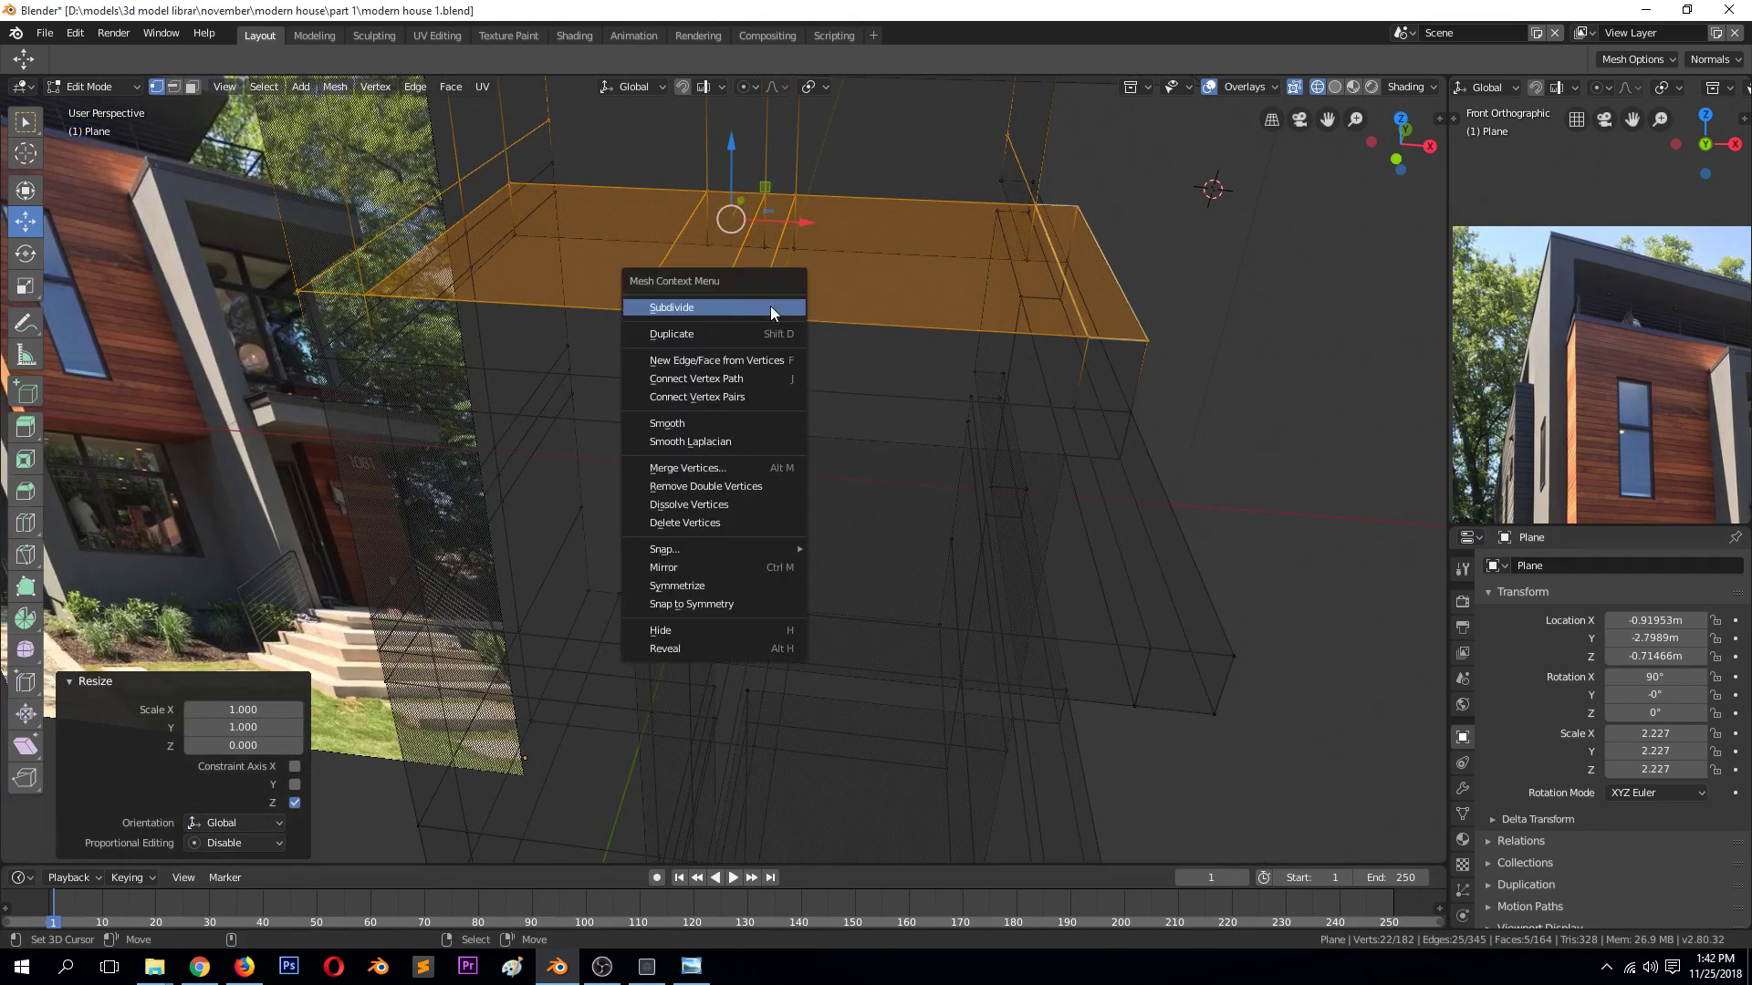
{"action": "left_click", "coordinate": [734, 482]}
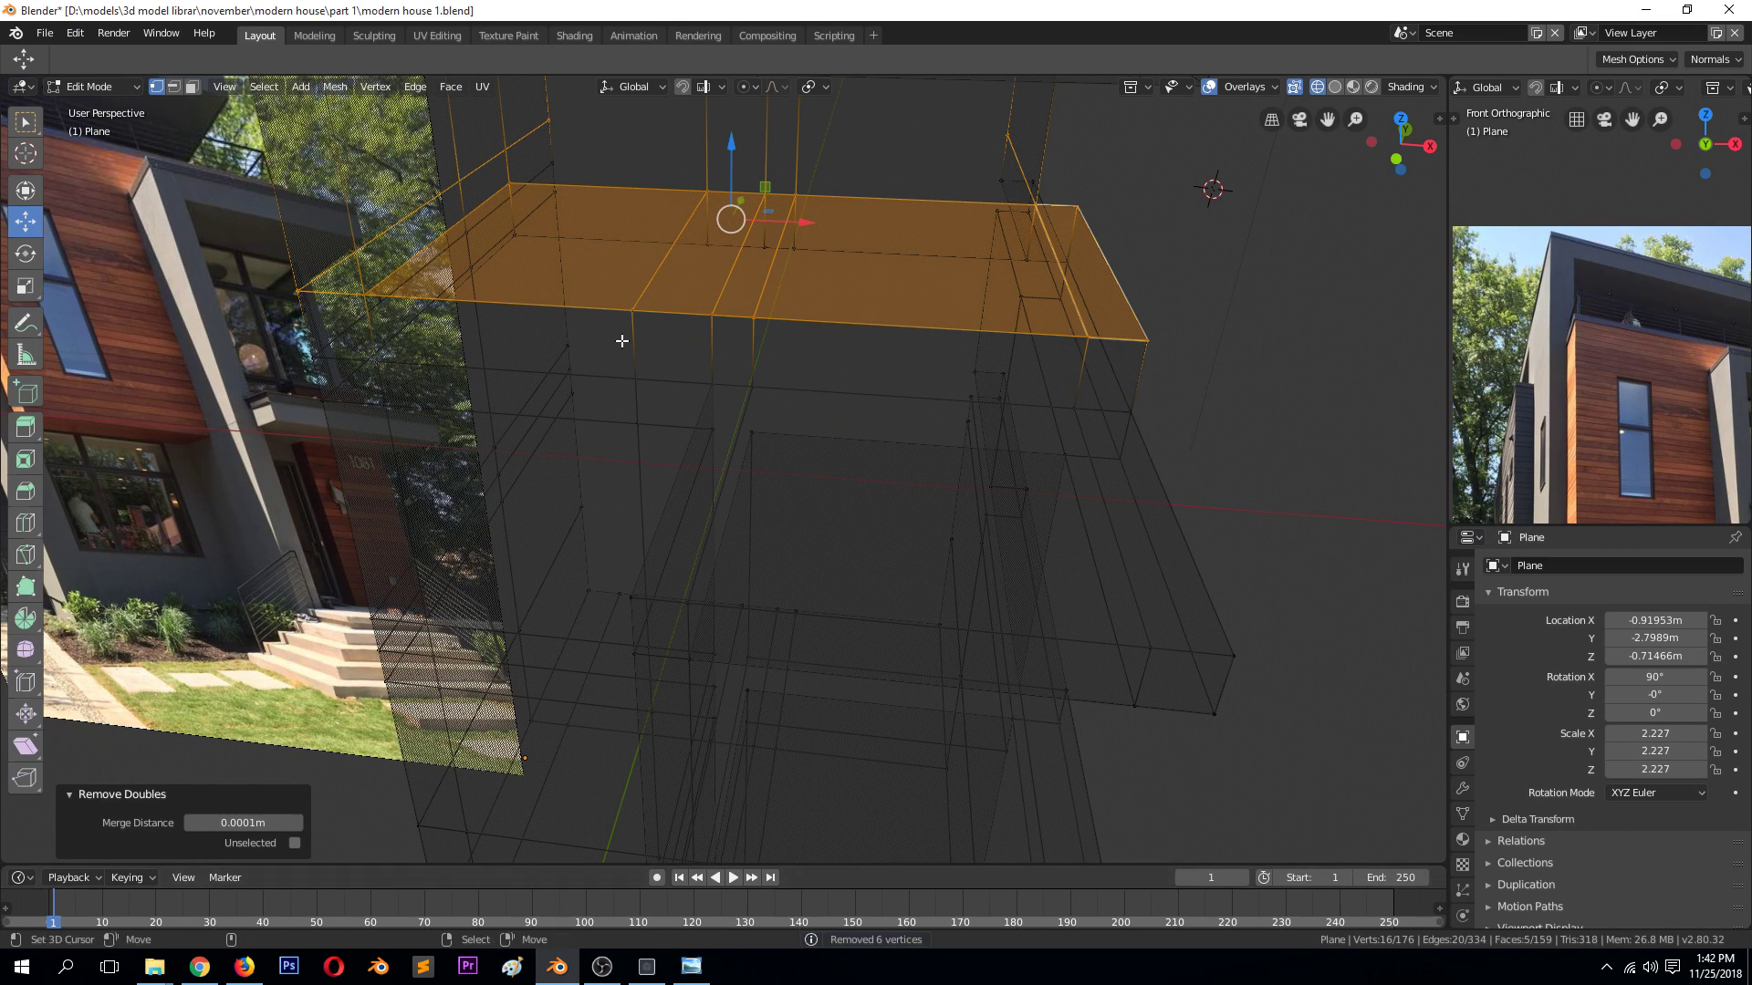
{"action": "left_click", "coordinate": [365, 294]}
{"action": "key", "text": "shift+z"}
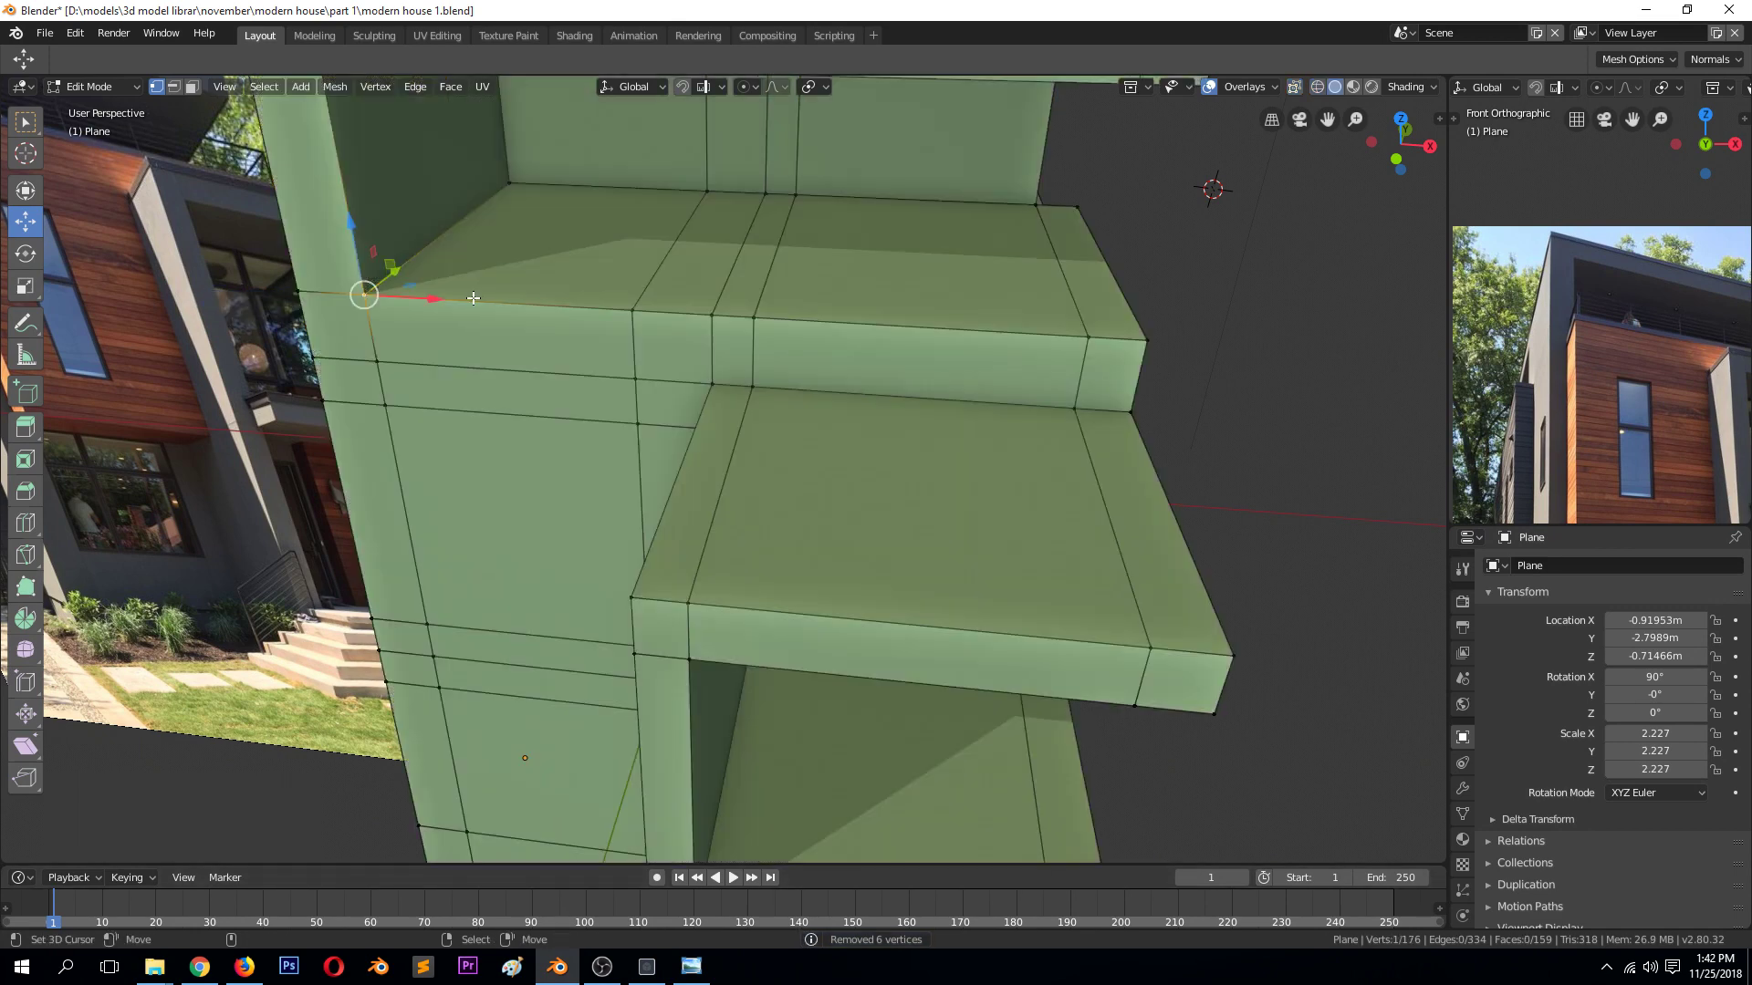
{"action": "key", "text": "g"}
{"action": "key", "text": "Escape"}
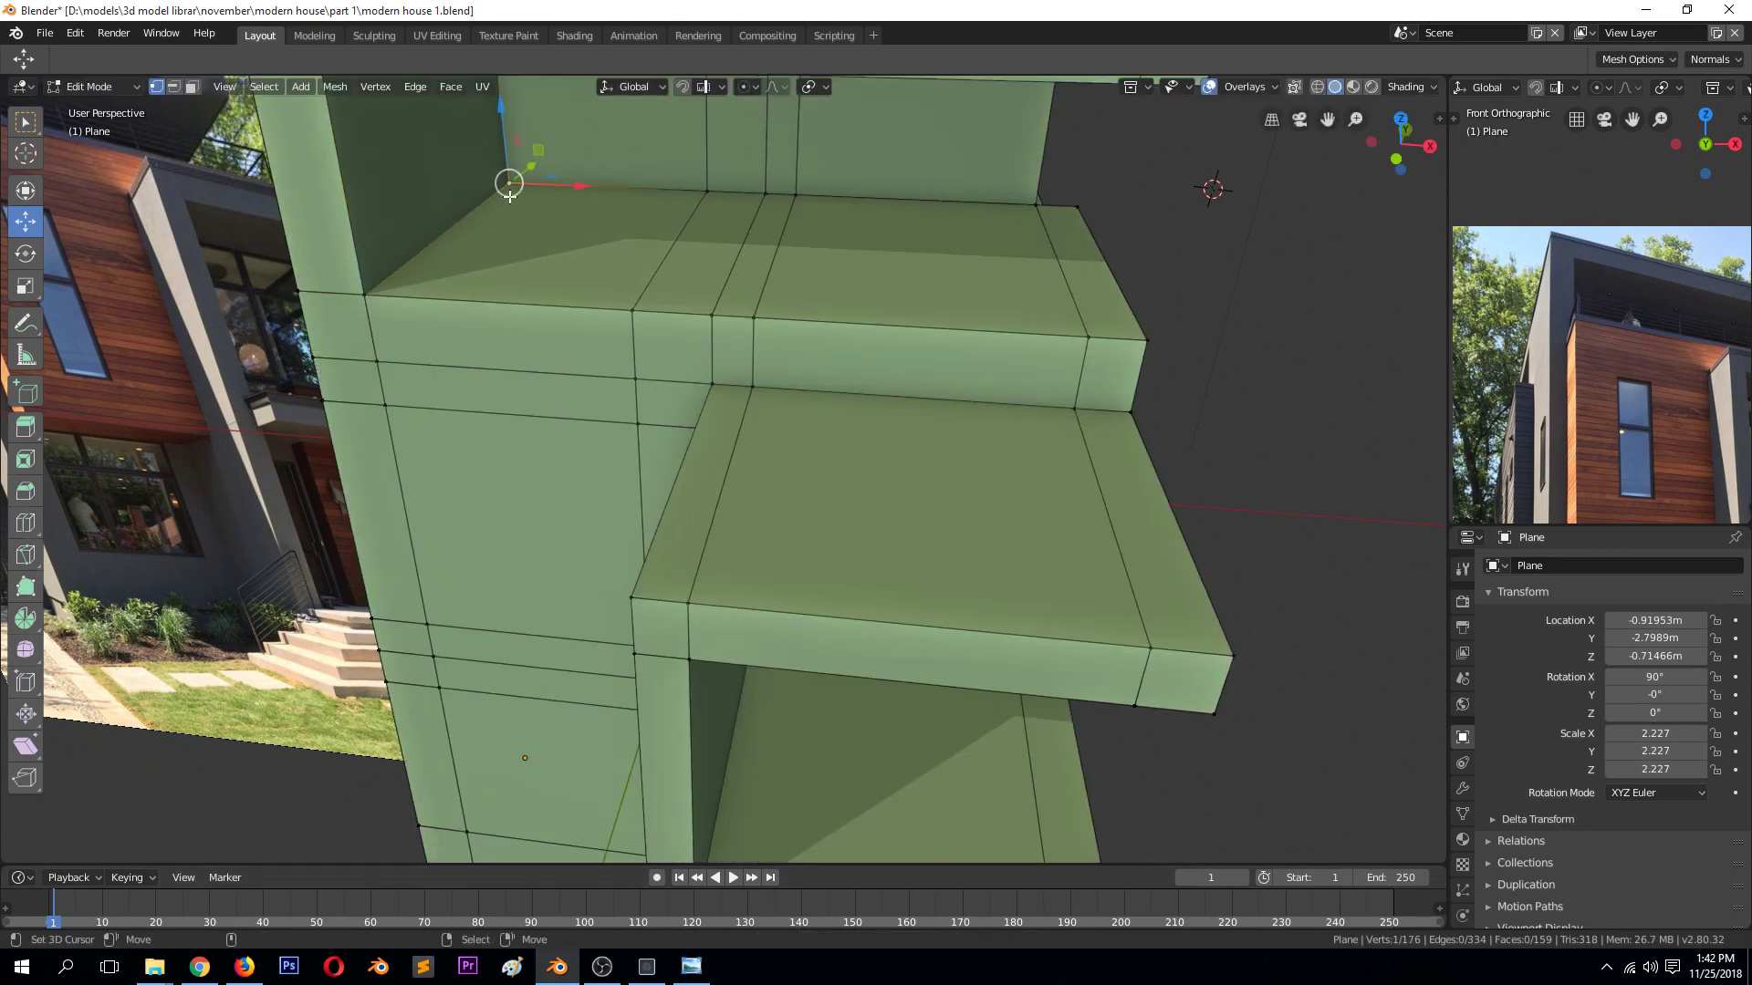
Try moving the inner corner vertex of the raised upper terrace floor
{"action": "key", "text": "g"}
{"action": "left_click", "coordinate": [540, 223]}
{"action": "mouse_move", "coordinate": [794, 323]}
{"action": "middle_mouse_down"}
{"action": "mouse_move", "coordinate": [839, 304]}
{"action": "mouse_move", "coordinate": [808, 329]}
{"action": "middle_mouse_up"}
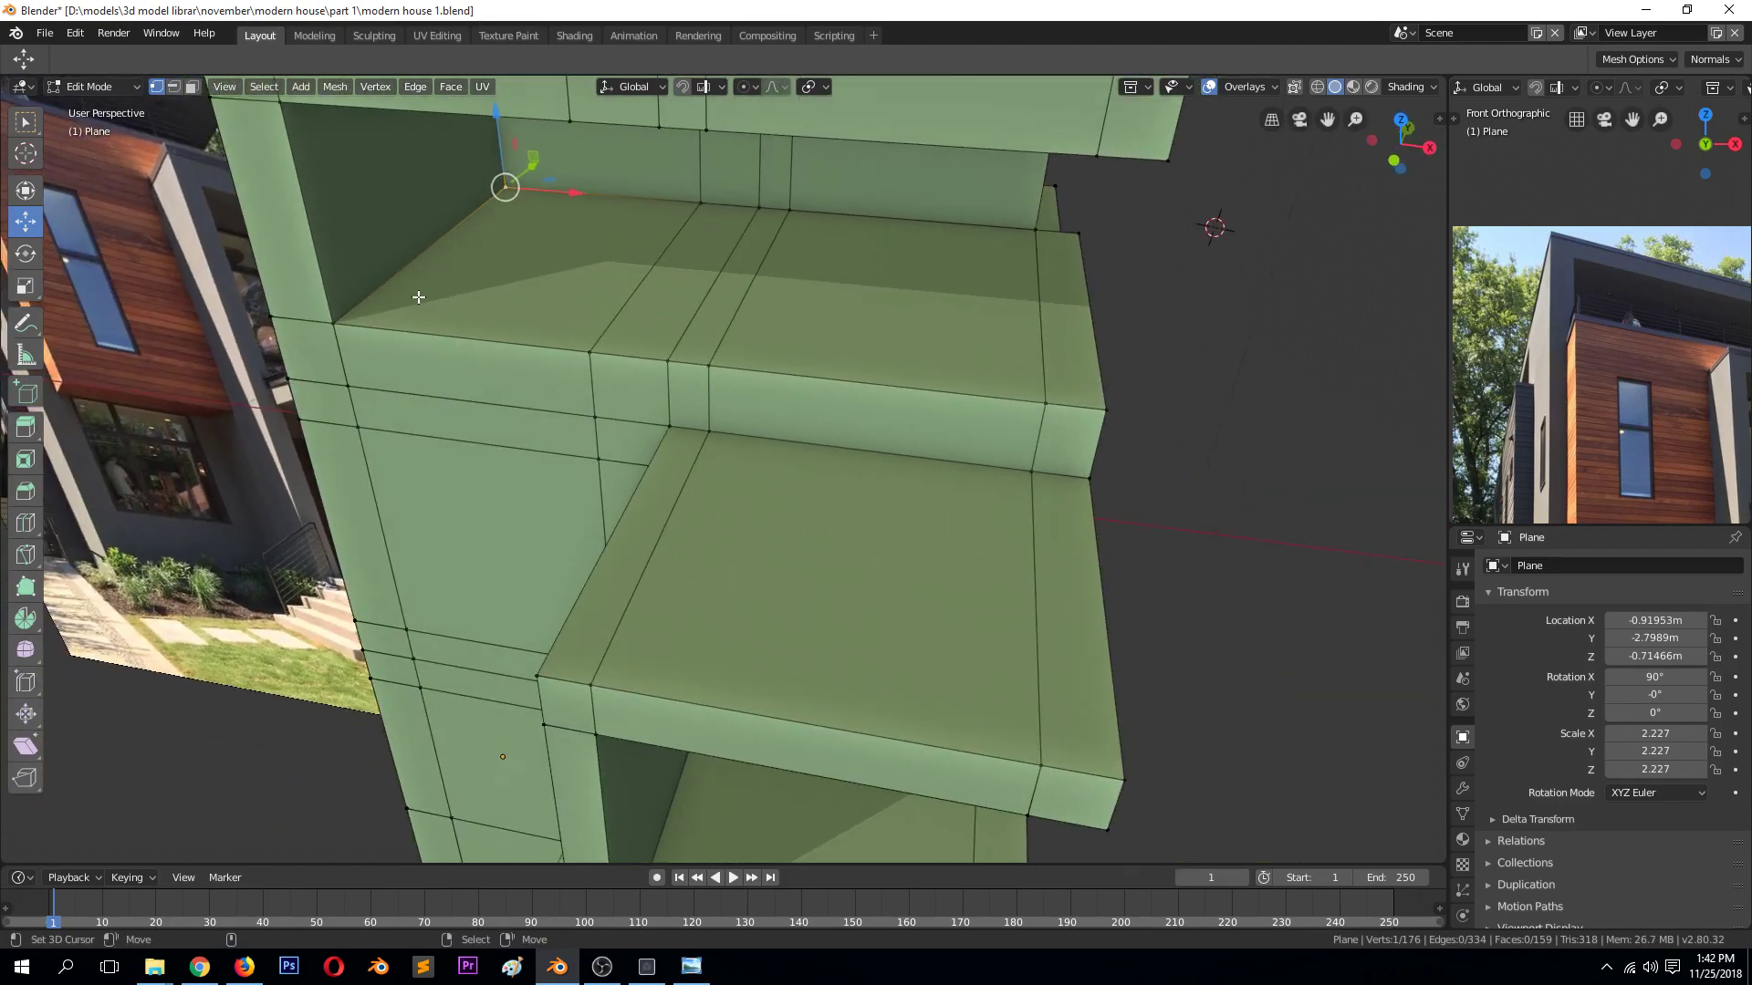
In face selection mode, hide the row of upper terrace floor faces and delete the strip of inner wall faces beneath them
{"action": "middle_click_drag", "start_coordinate": [418, 298], "coordinate": [472, 294]}
{"action": "key", "text": "3"}
{"action": "left_click", "coordinate": [473, 293]}
{"action": "left_click", "coordinate": [1027, 357], "text": "ctrl"}
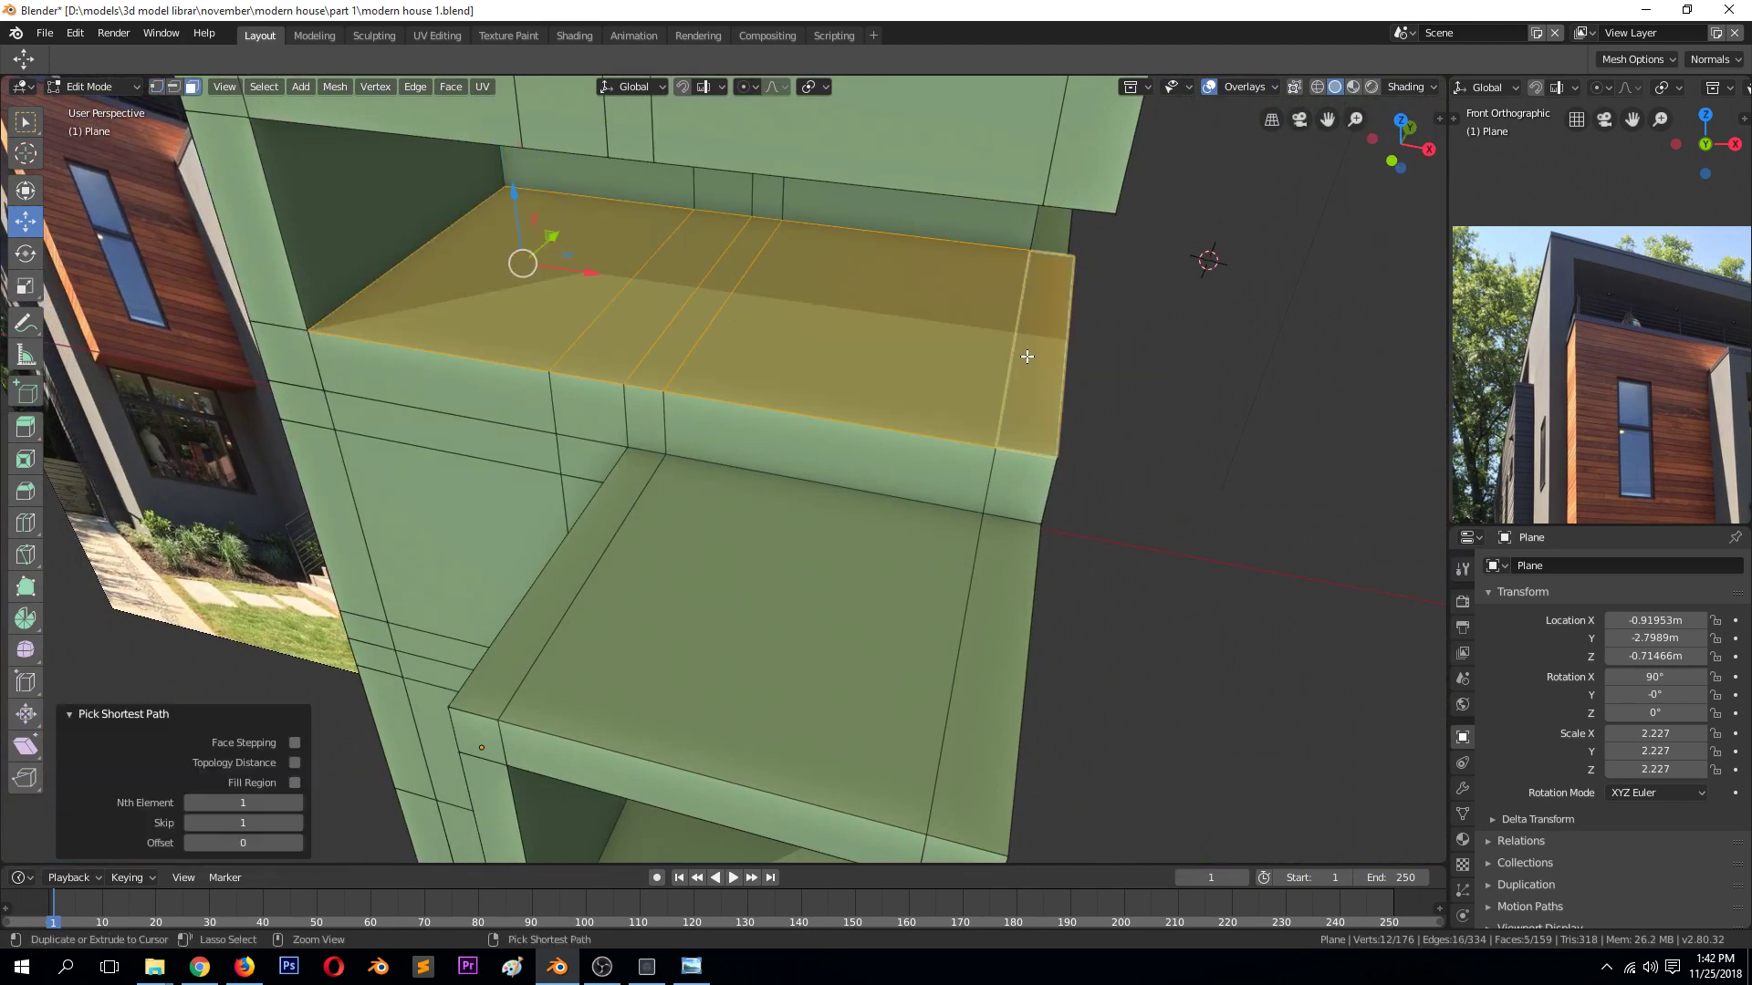
{"action": "key", "text": "h"}
{"action": "middle_click_drag", "start_coordinate": [792, 326], "coordinate": [630, 283]}
{"action": "left_click", "coordinate": [375, 186]}
{"action": "left_click", "coordinate": [794, 260], "text": "ctrl"}
{"action": "key", "text": "x"}
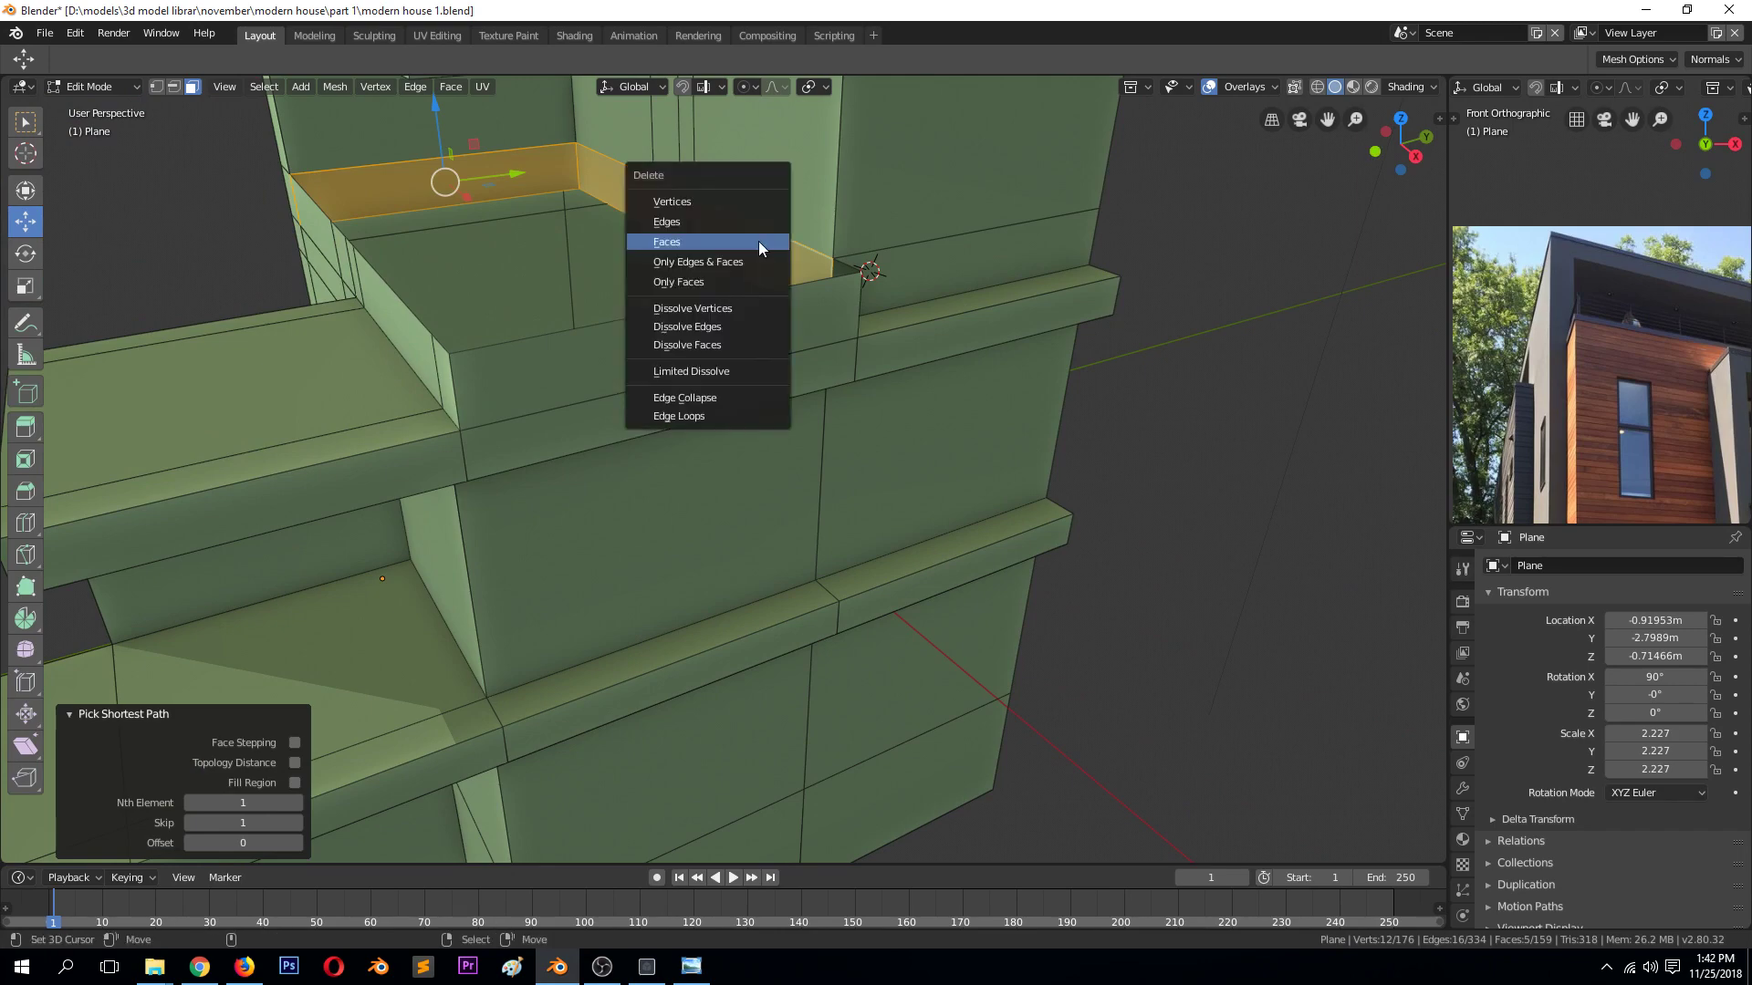
{"action": "left_click", "coordinate": [758, 241]}
{"action": "middle_click_drag", "start_coordinate": [759, 241], "coordinate": [696, 208]}
{"action": "key", "text": "ctrl+z"}
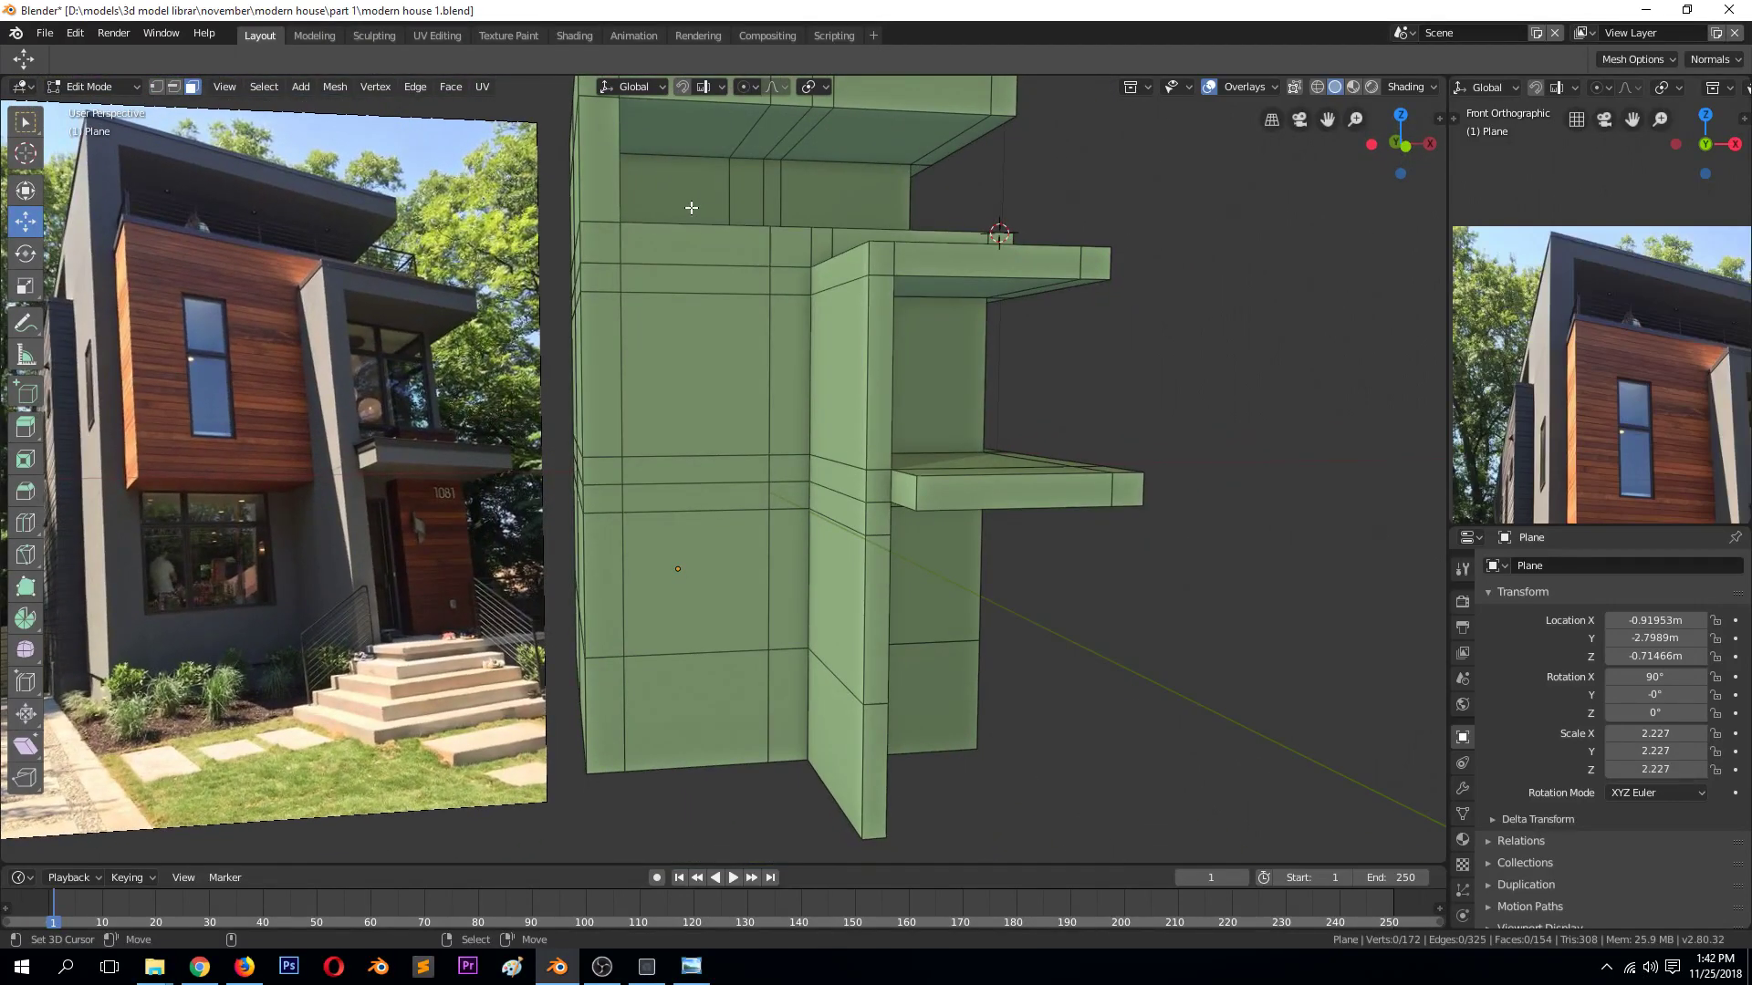
In the front wireframe view, box-select the roof slab's vertices, move them up 0.49 m along Z and clear the selection
{"action": "key", "text": "KP_1"}
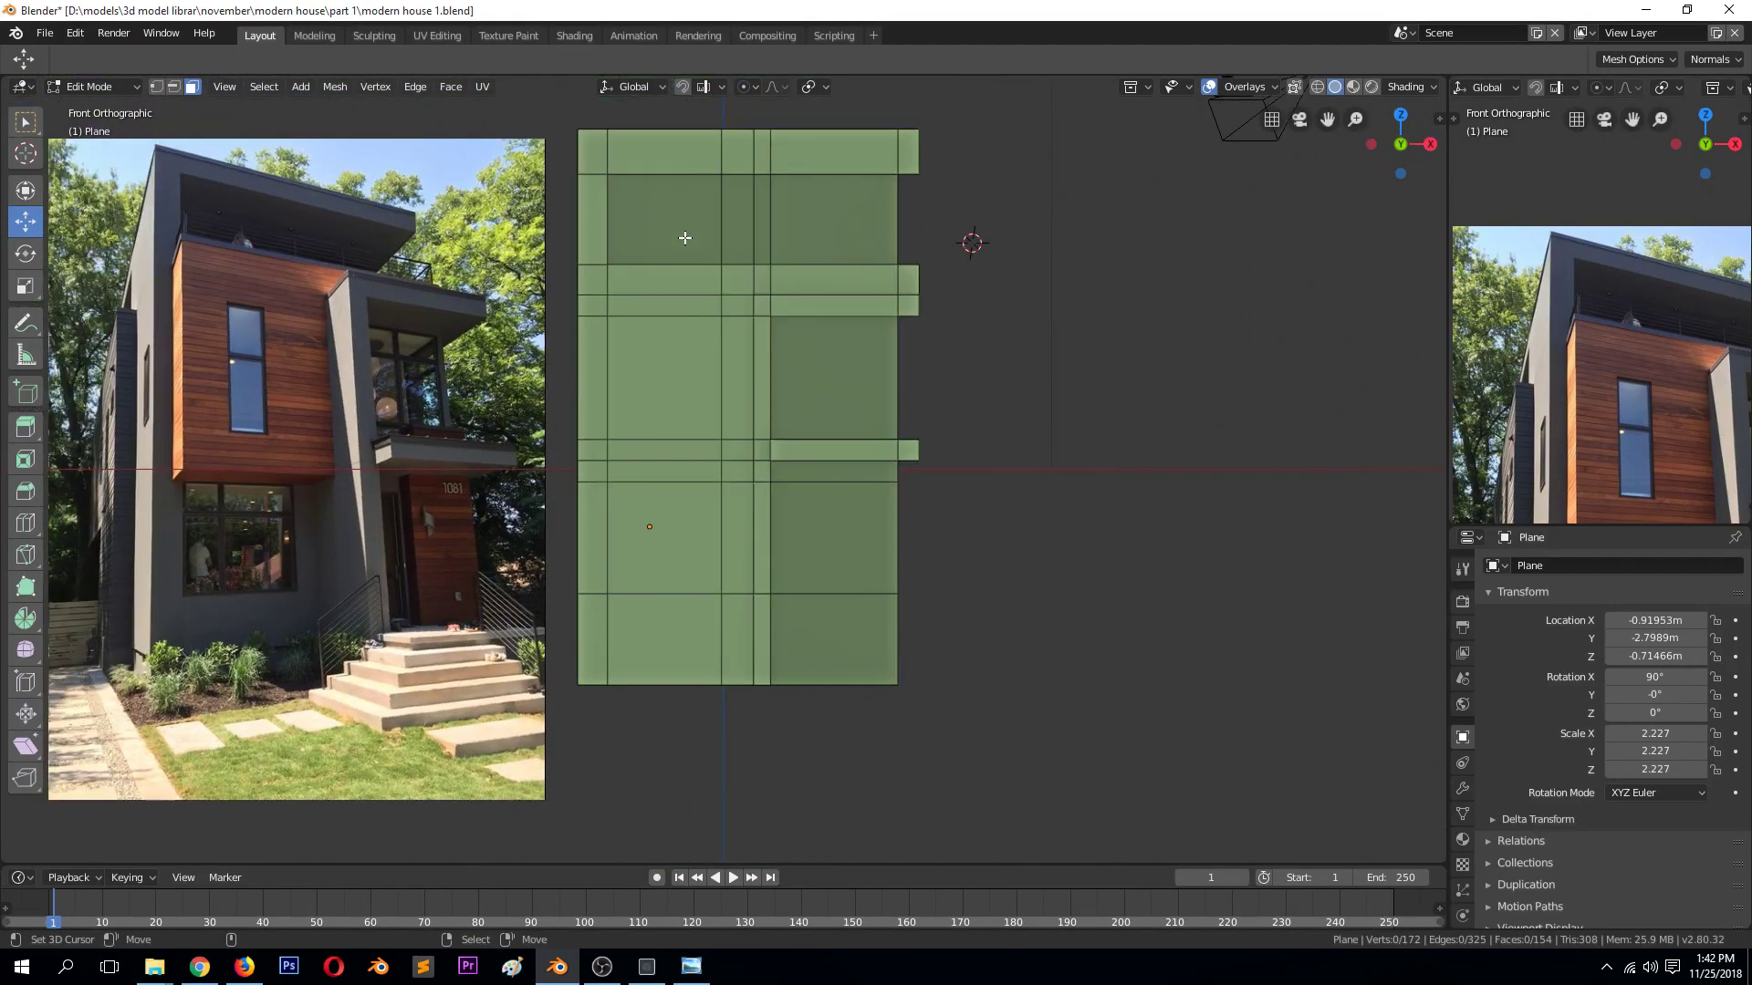
{"action": "key", "text": "shift+z"}
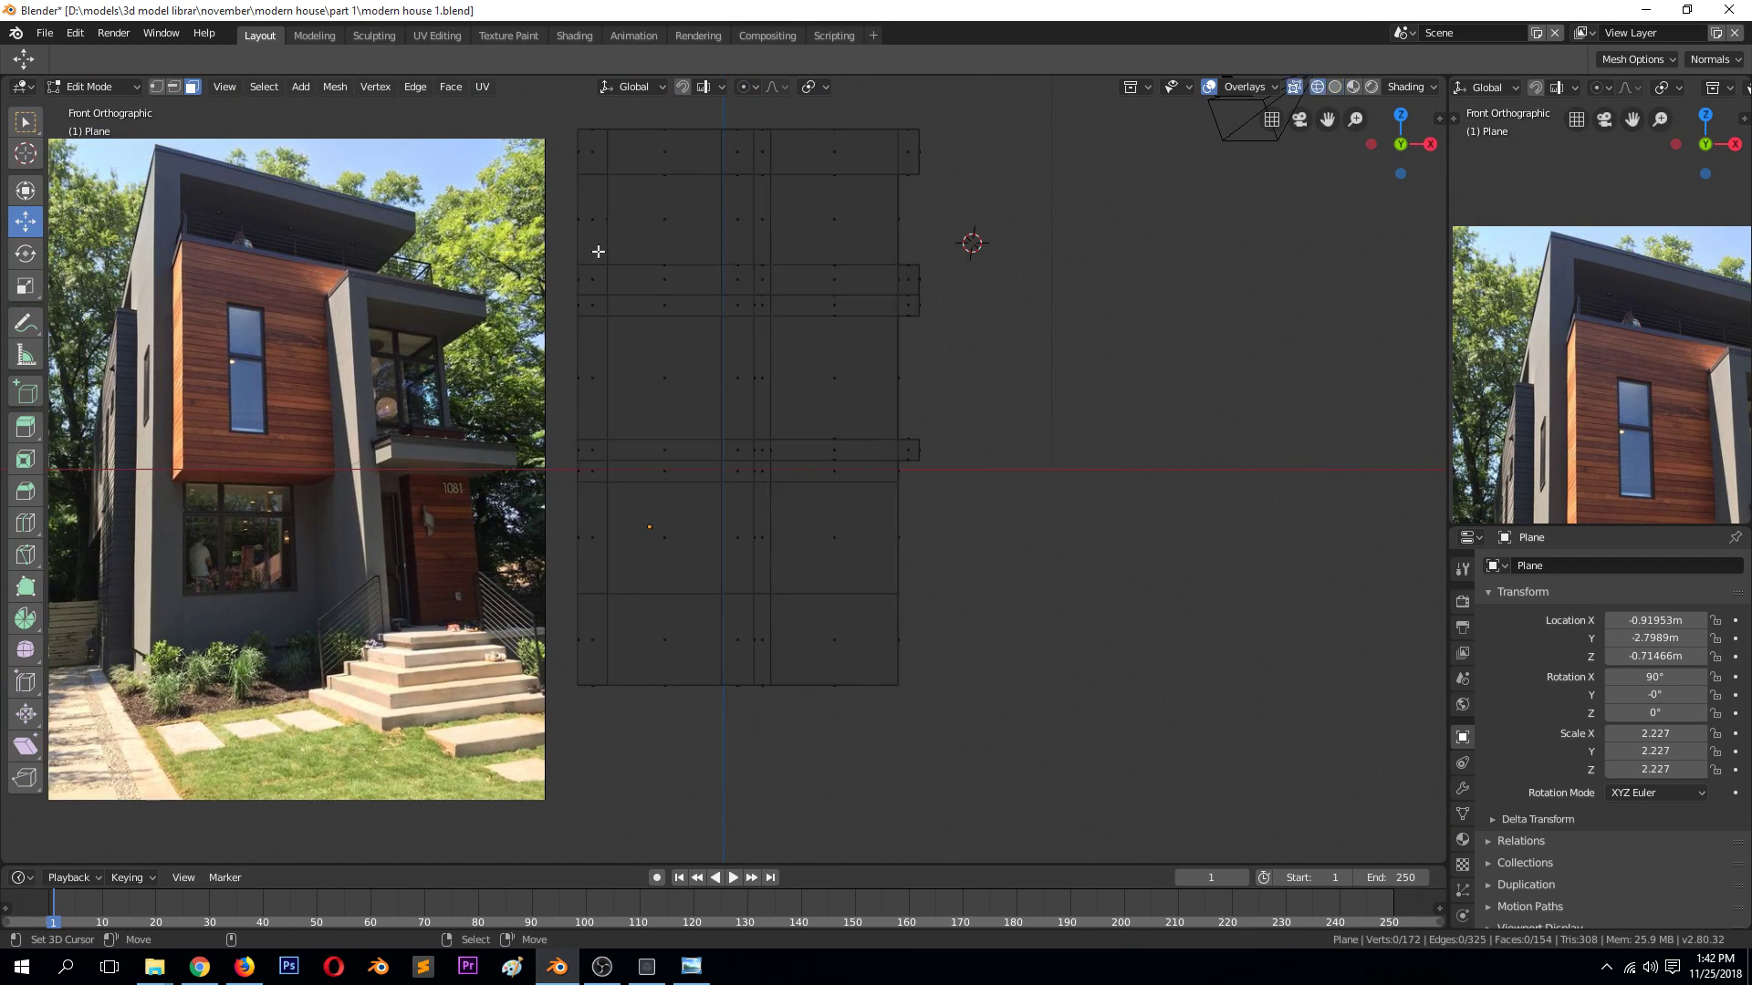
{"action": "middle_click_drag", "start_coordinate": [598, 251], "coordinate": [594, 250]}
{"action": "key", "text": "KP_1"}
{"action": "key", "text": "1"}
{"action": "scroll", "coordinate": [575, 141], "scroll_direction": "down", "scroll_amount": 1}
{"action": "key", "text": "b"}
{"action": "left_click_drag", "start_coordinate": [705, 236], "coordinate": [927, 278]}
{"action": "left_click_drag", "start_coordinate": [750, 160], "coordinate": [752, 107]}
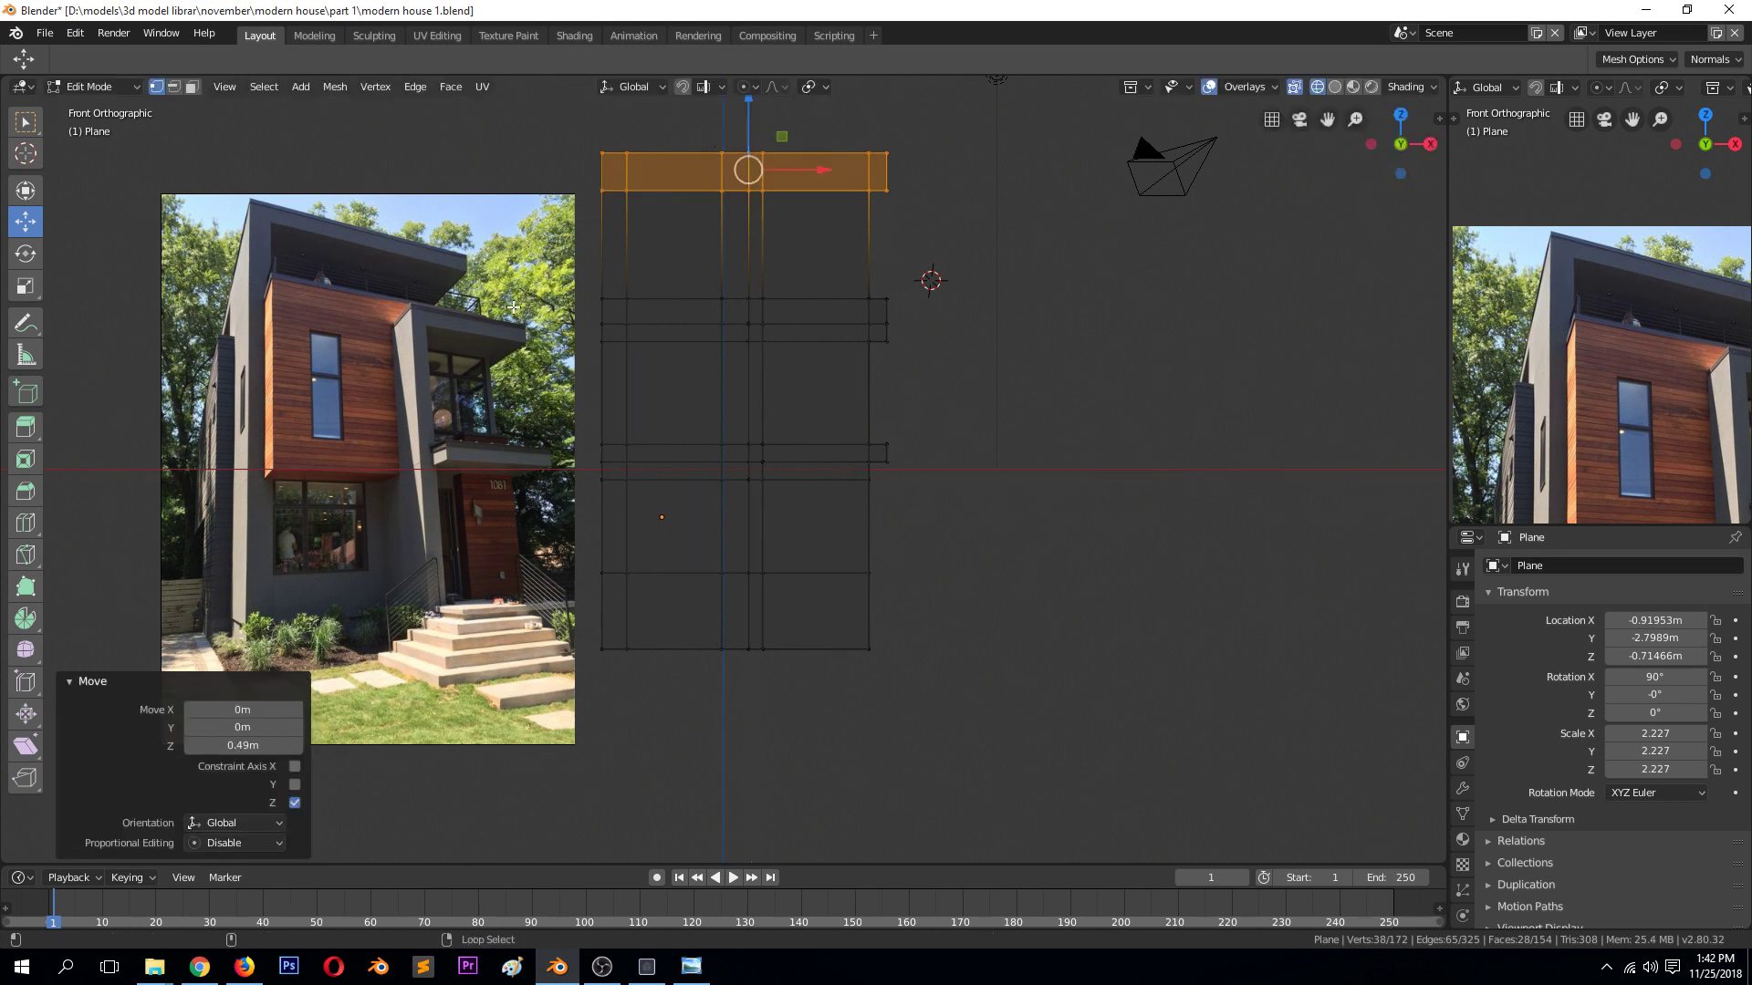
{"action": "key", "text": "alt+a"}
Measure the openings below the overhang and below the roof, and draw a guide ruler about 1.52 m tall up from the terrace floor
{"action": "left_click", "coordinate": [35, 365]}
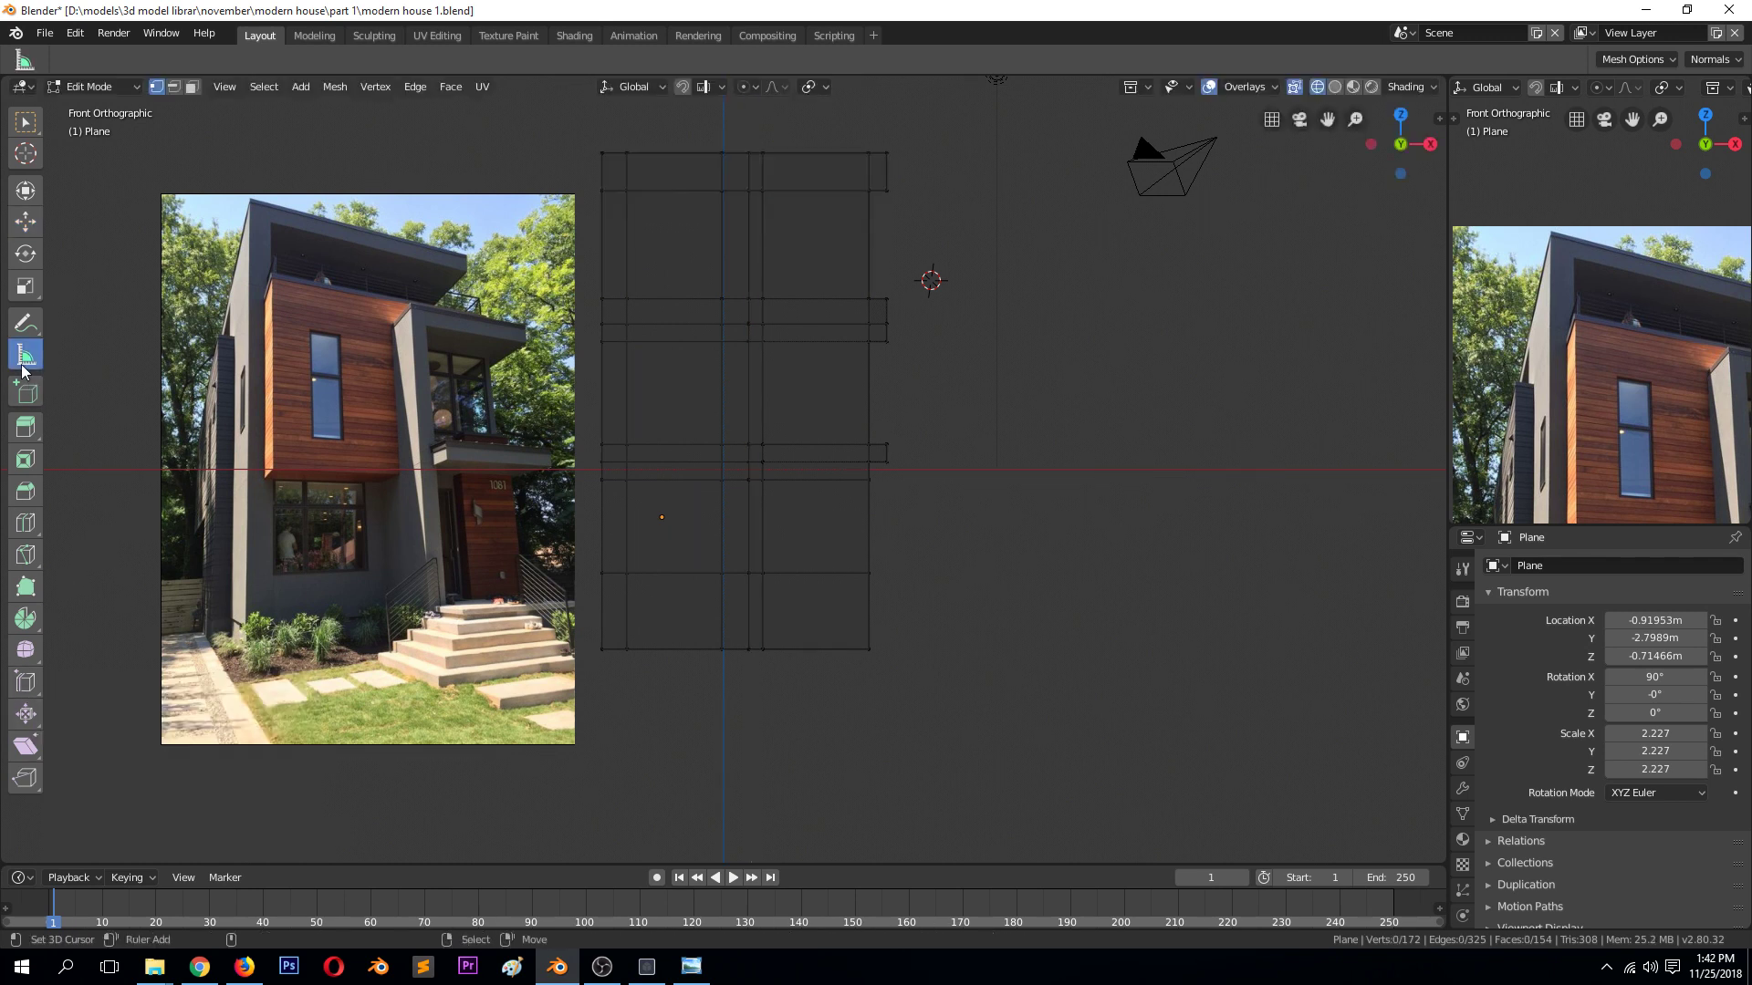
{"action": "left_click_drag", "start_coordinate": [866, 342], "coordinate": [865, 442]}
{"action": "left_click_drag", "start_coordinate": [863, 298], "coordinate": [863, 185]}
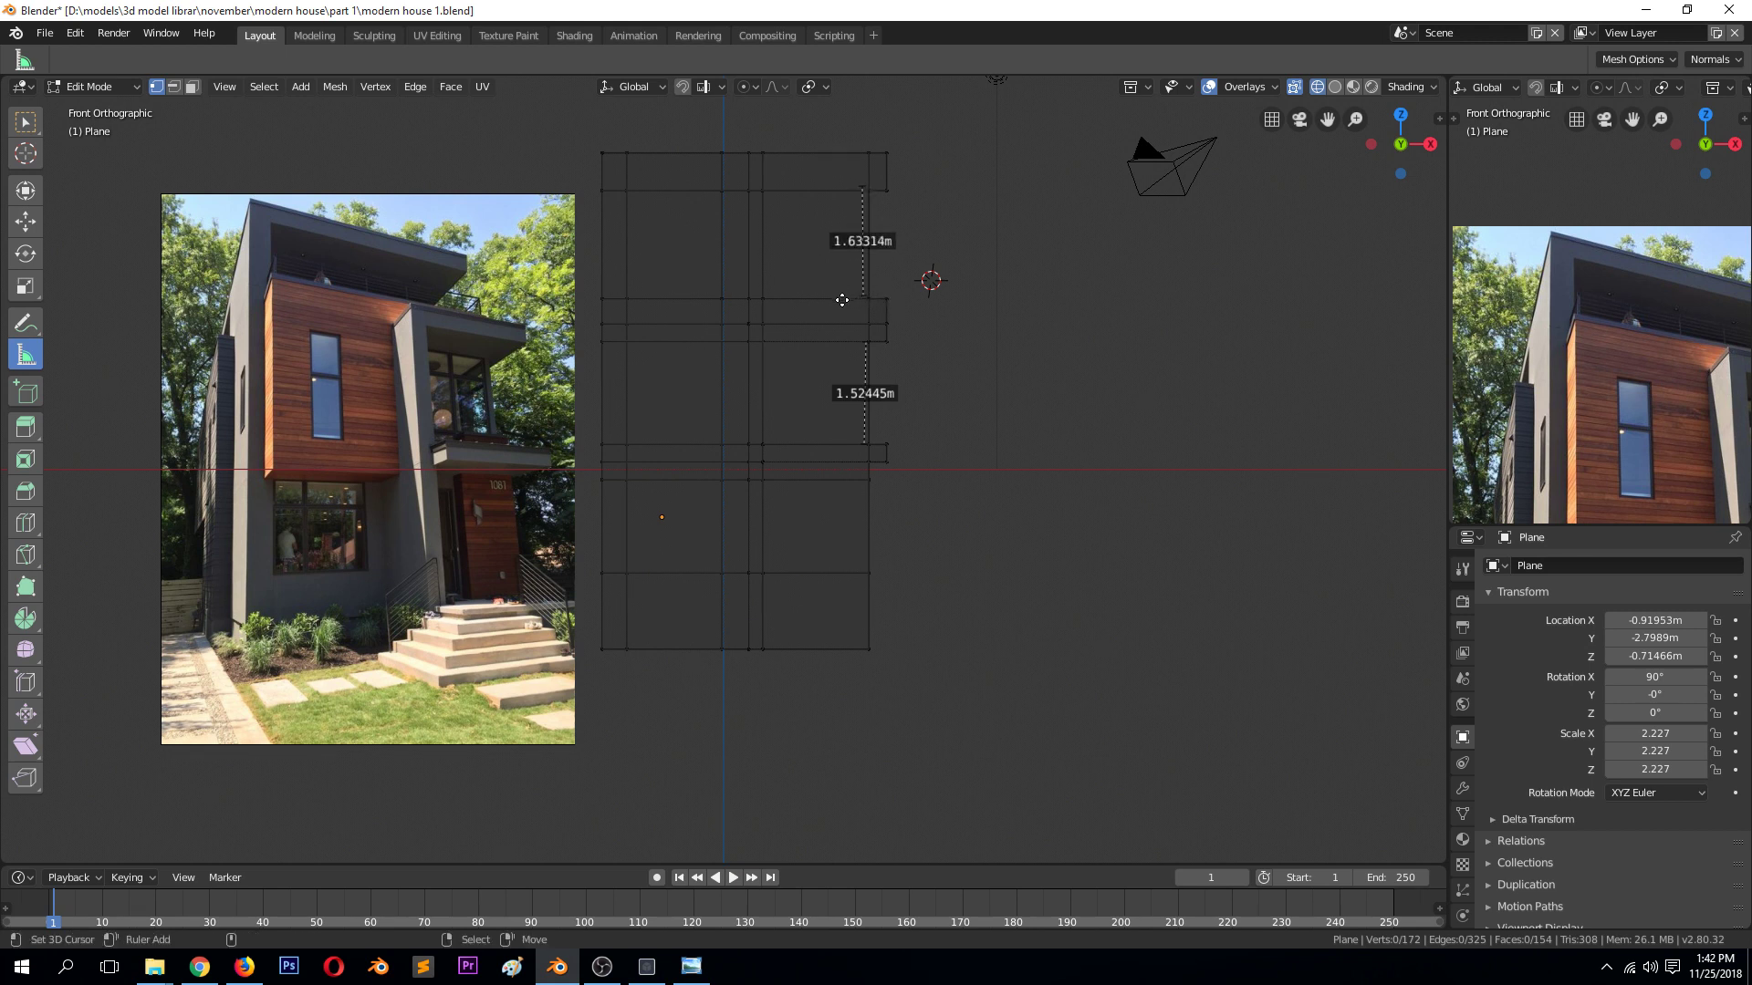
{"action": "left_click_drag", "start_coordinate": [841, 299], "coordinate": [843, 199]}
{"action": "right_click", "coordinate": [768, 158]}
{"action": "key", "text": "b"}
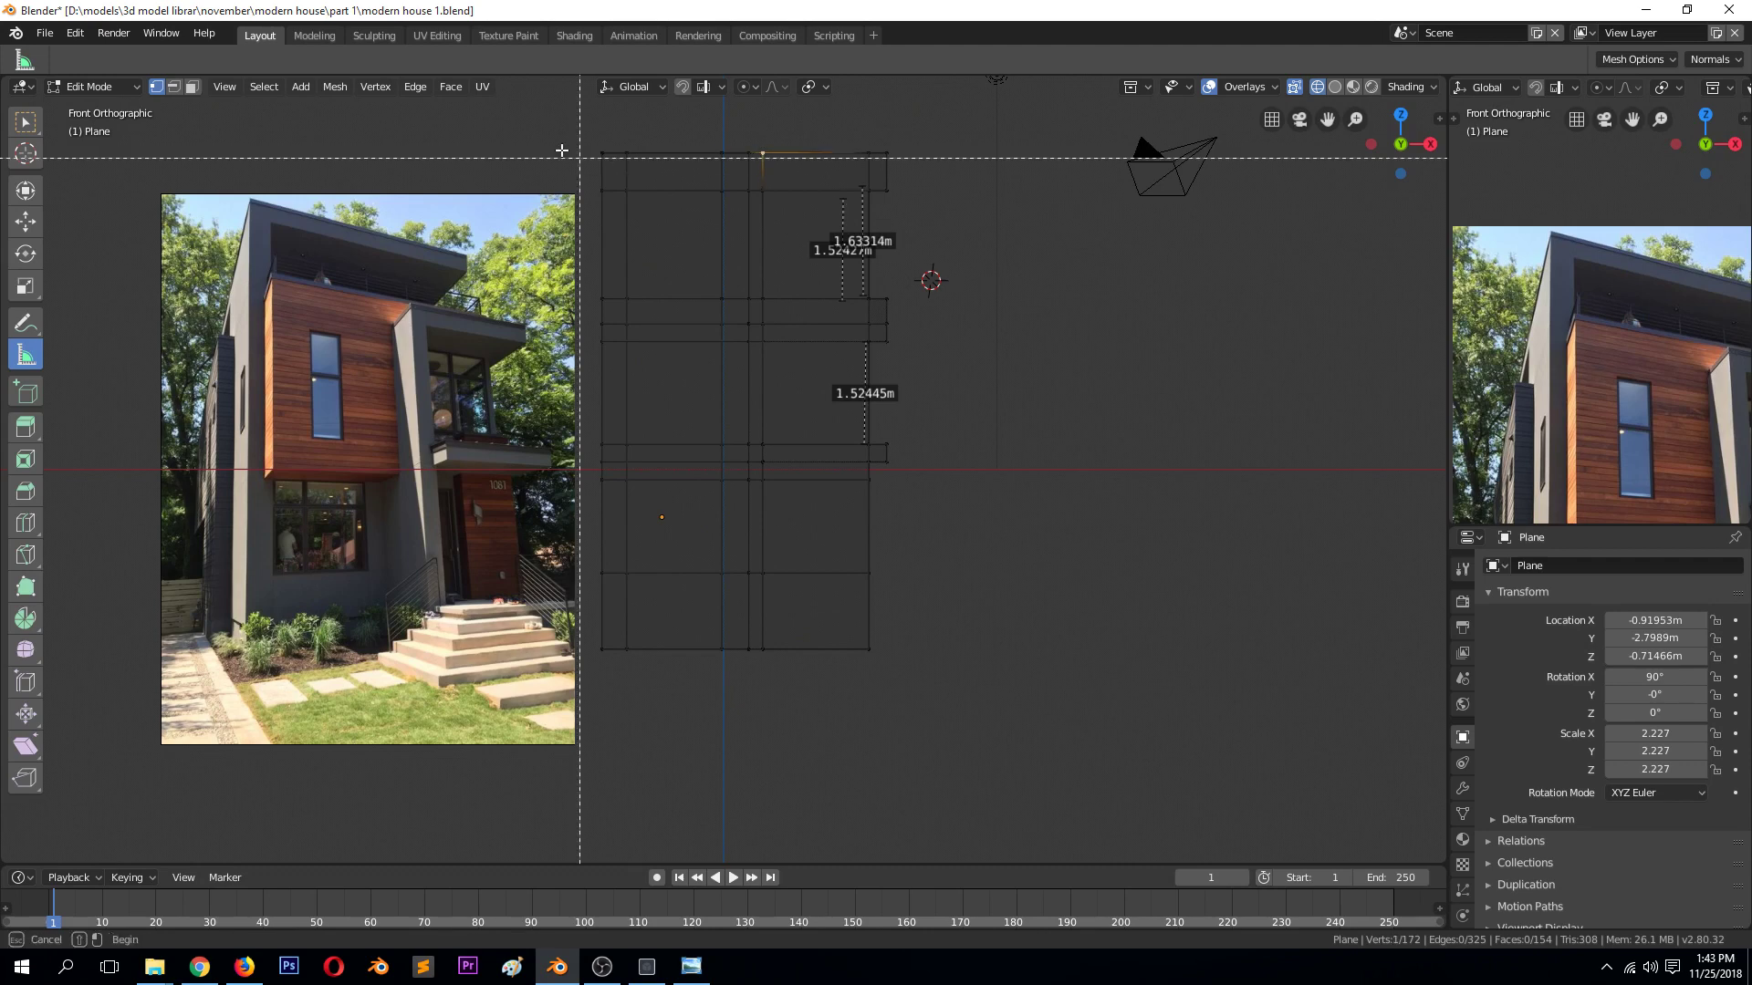
{"action": "left_click_drag", "start_coordinate": [578, 141], "coordinate": [1018, 185]}
{"action": "key", "text": "b"}
{"action": "left_click_drag", "start_coordinate": [580, 162], "coordinate": [1020, 203]}
{"action": "key", "text": "a"}
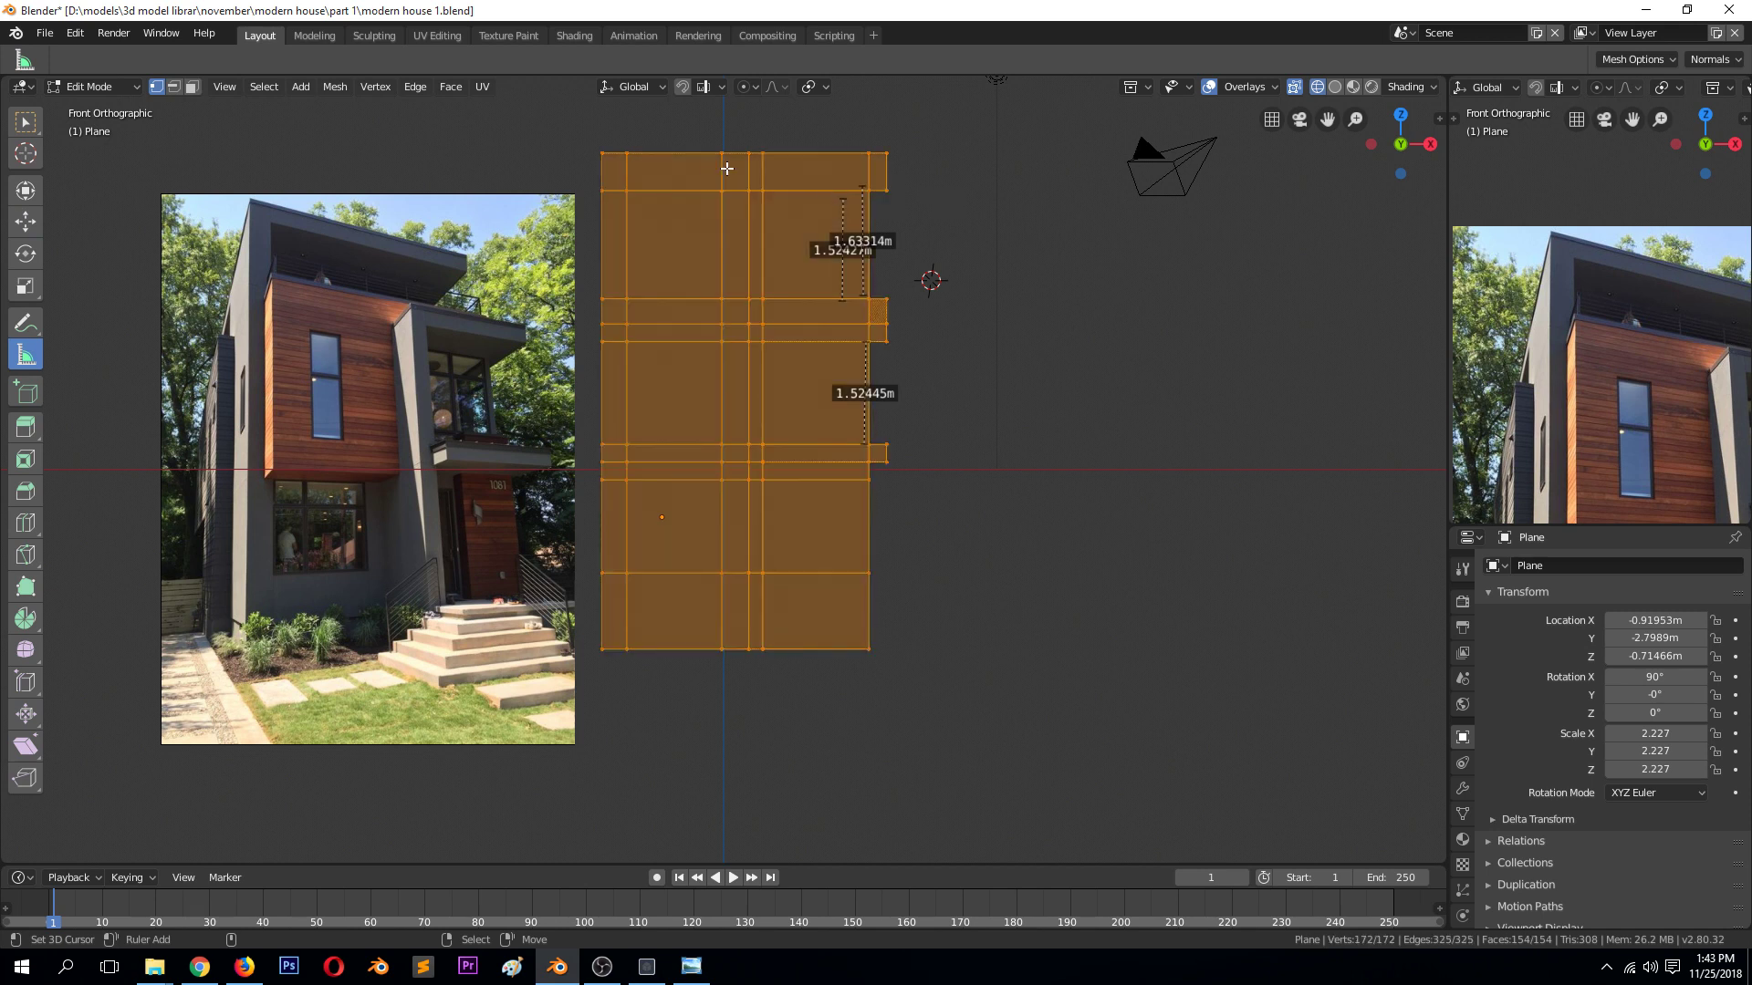
{"action": "key", "text": "alt+a"}
{"action": "key", "text": "b"}
{"action": "left_click_drag", "start_coordinate": [1130, 225], "coordinate": [1128, 224]}
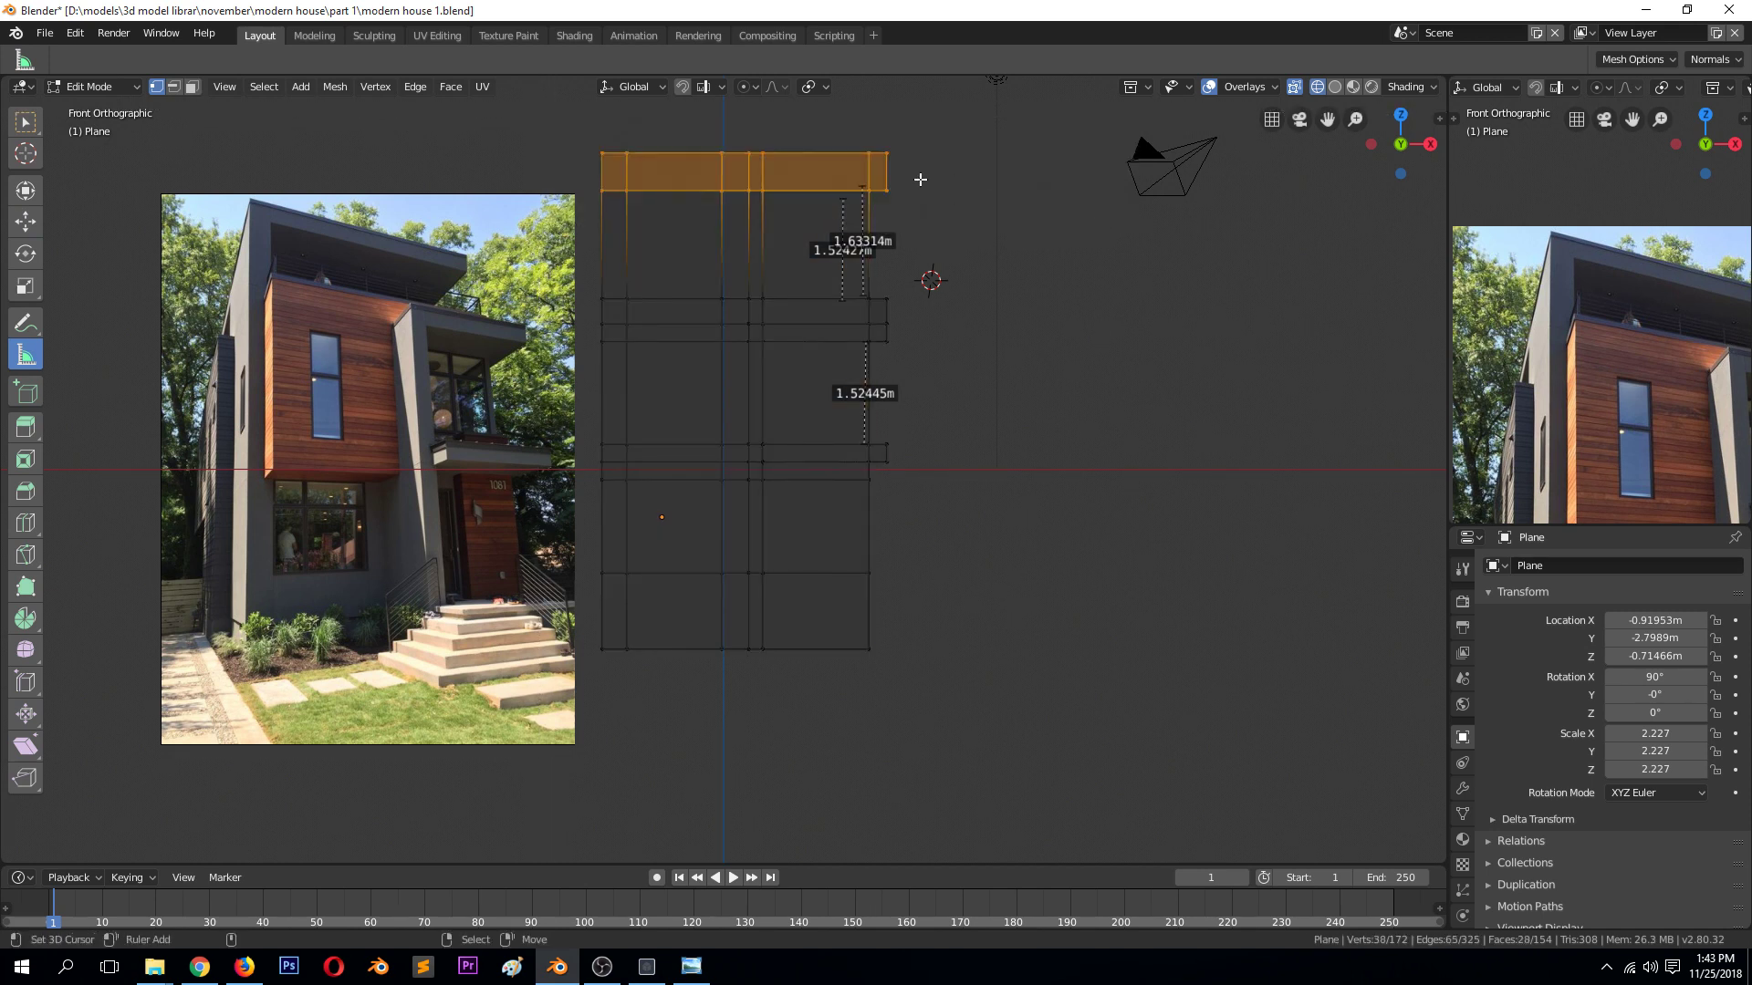
{"action": "left_click", "coordinate": [26, 221]}
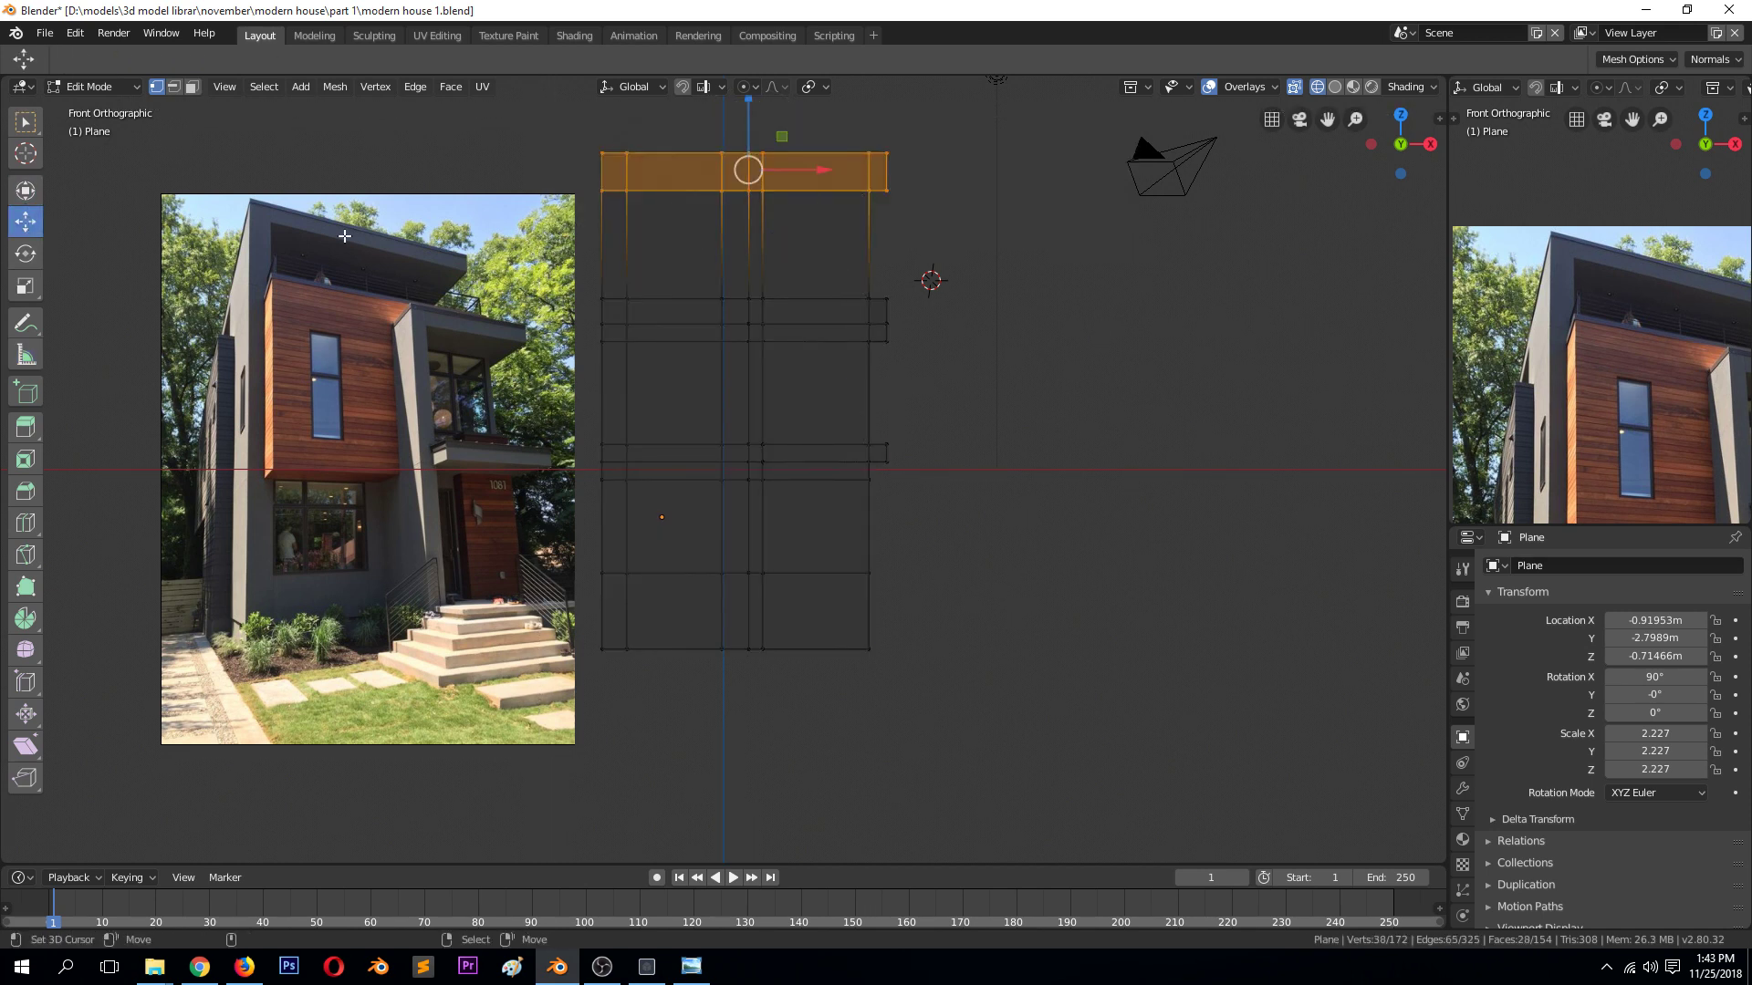
{"action": "left_click", "coordinate": [599, 156]}
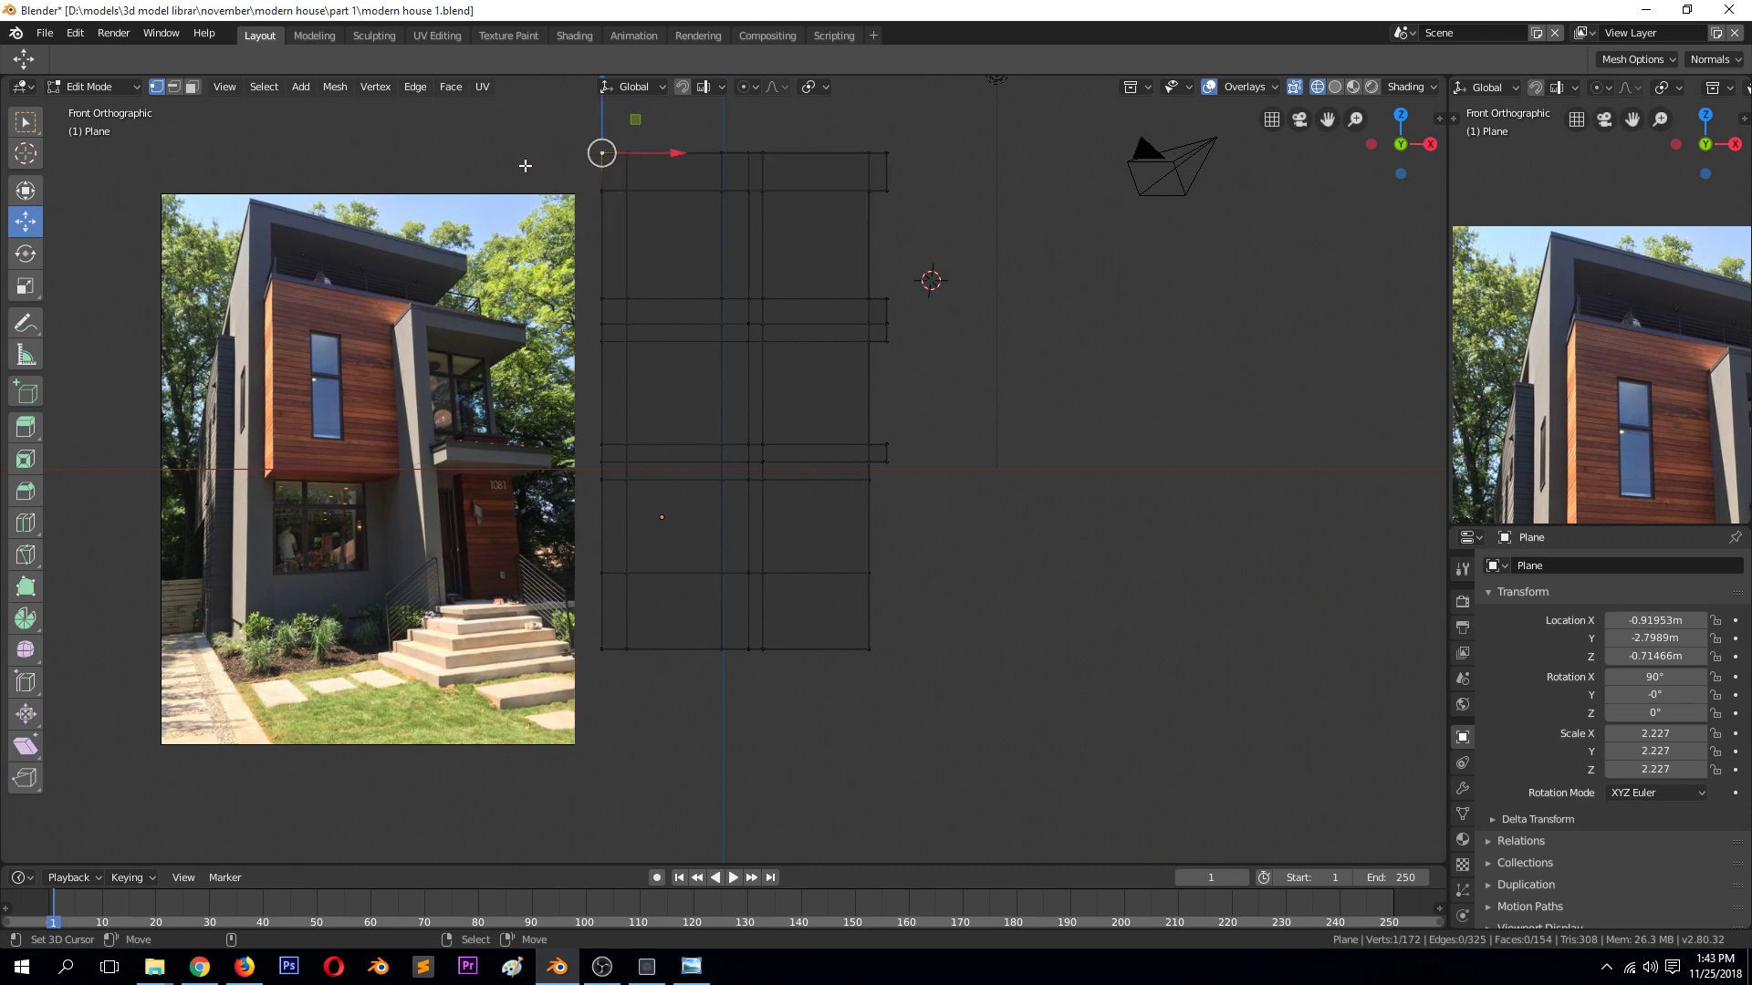
Box-select the roof slab's vertices, bring back the rulers and lower the slab along Z to the top of the 1.52 m guide ruler
{"action": "key", "text": "b"}
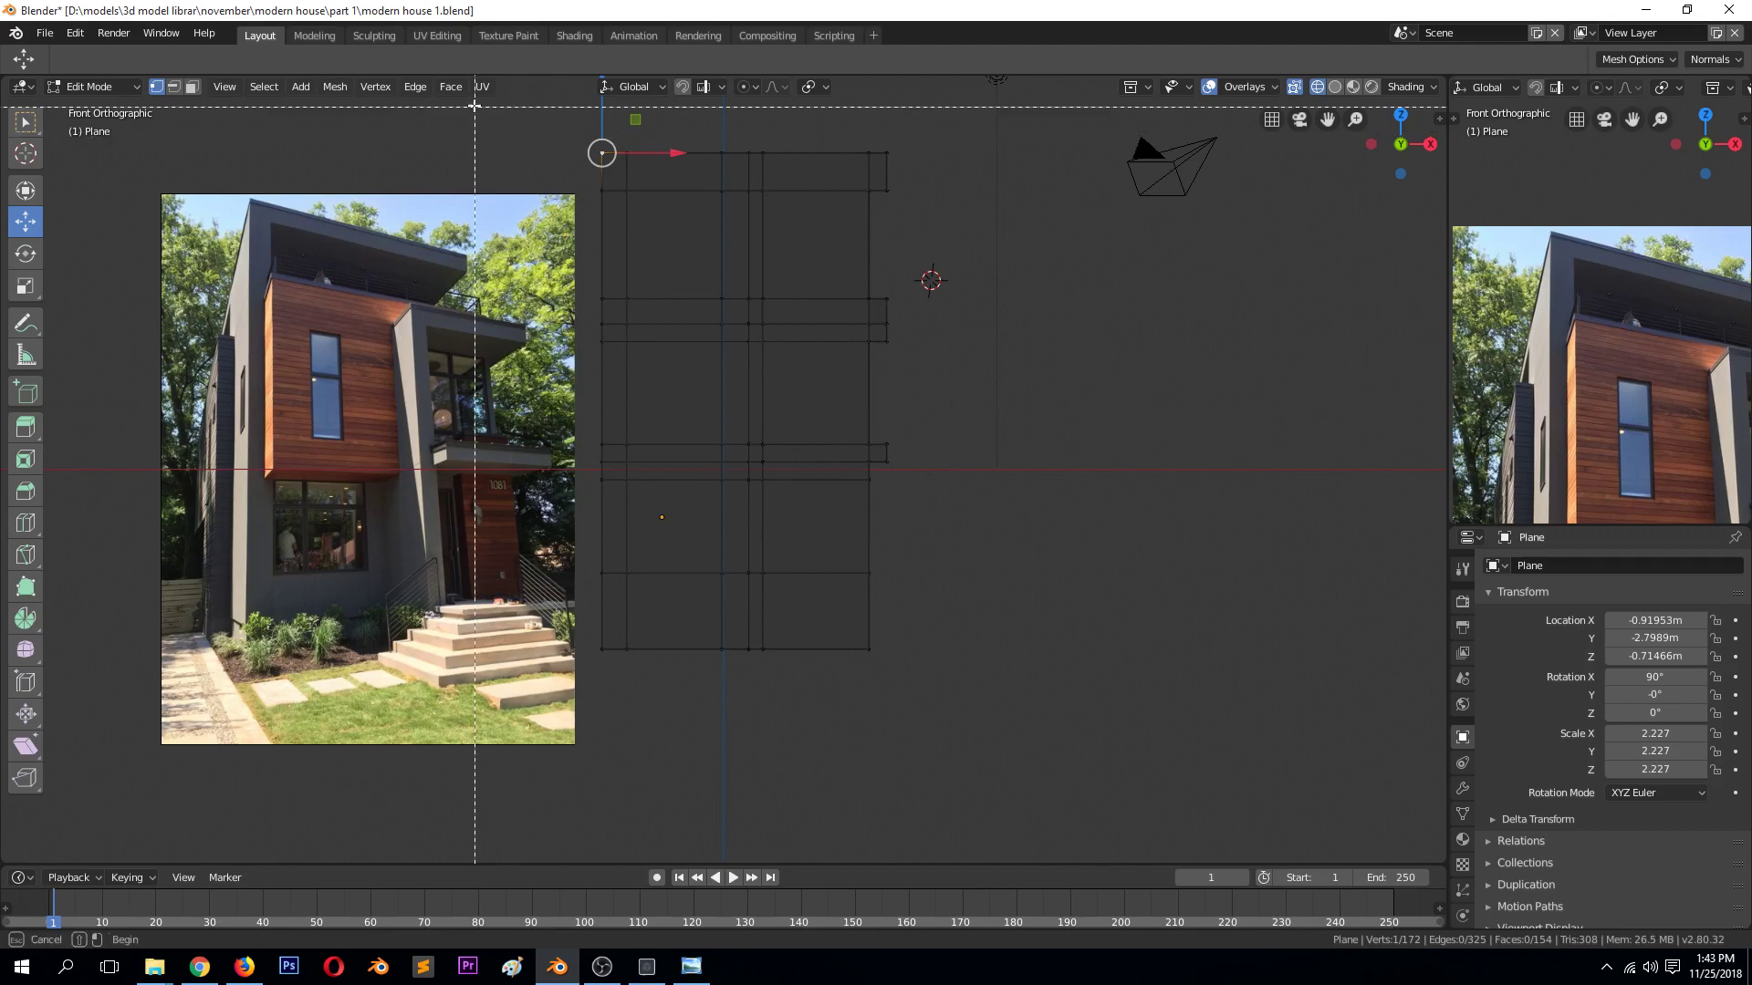
{"action": "left_click_drag", "start_coordinate": [474, 106], "coordinate": [1035, 203]}
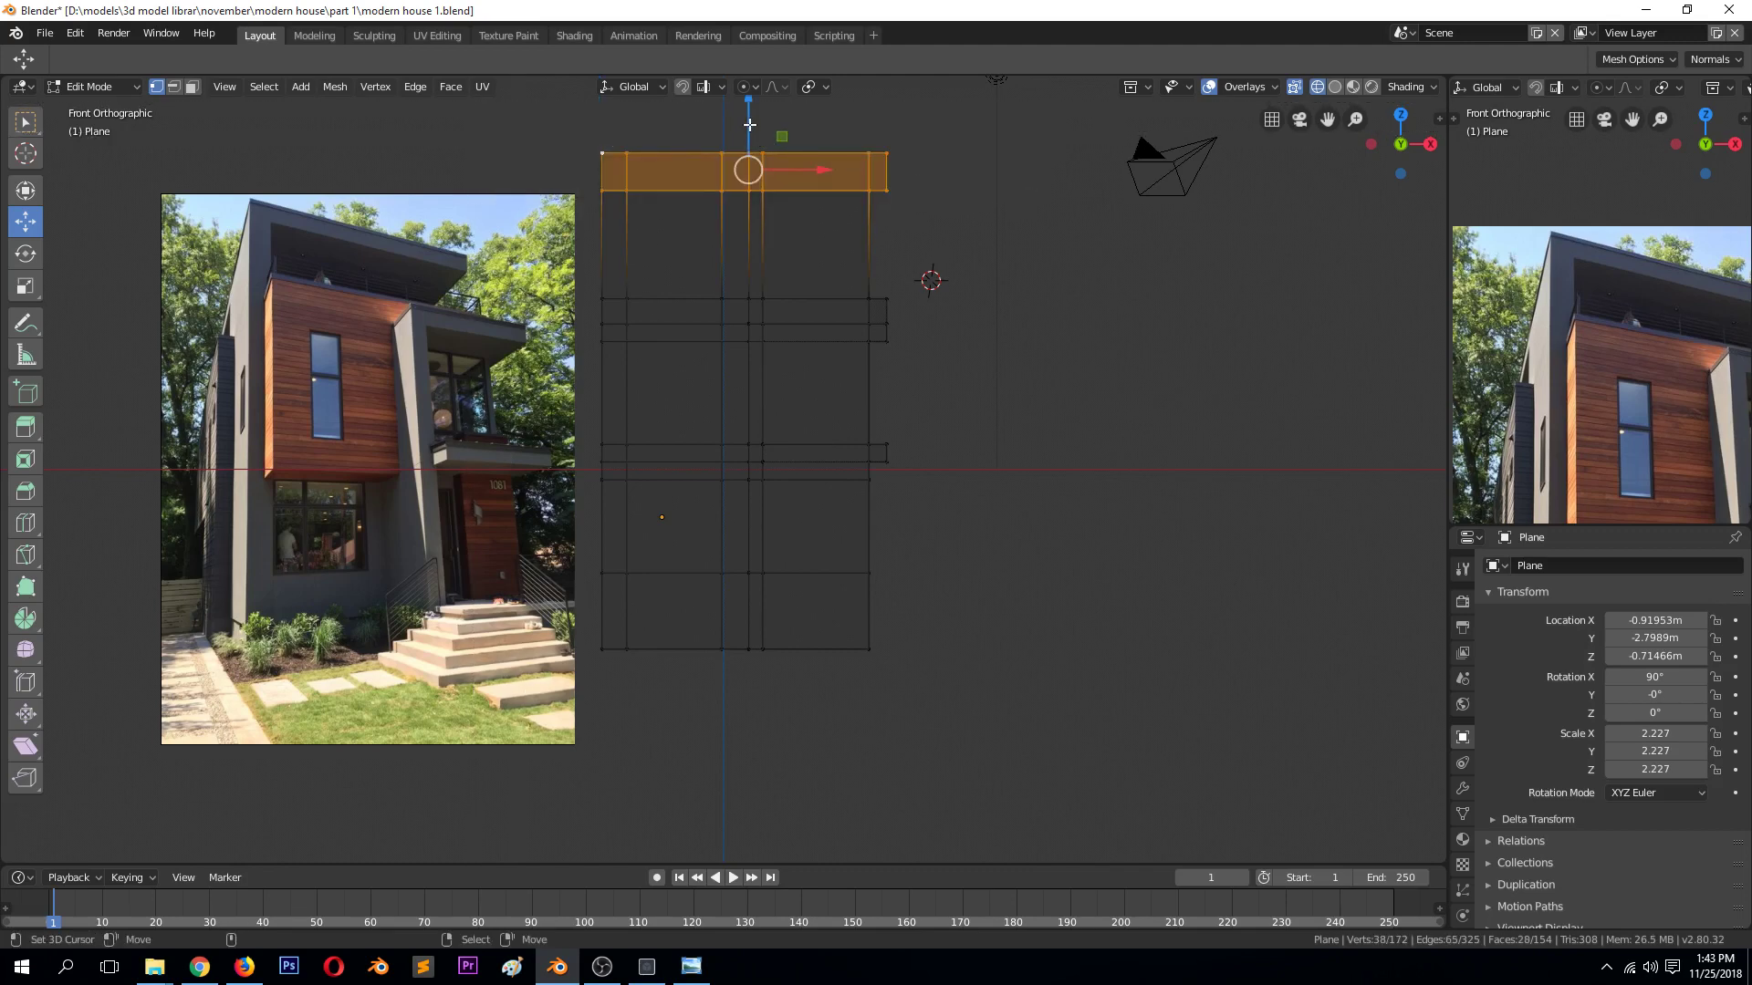
{"action": "key", "text": "Tab"}
{"action": "left_click", "coordinate": [25, 355]}
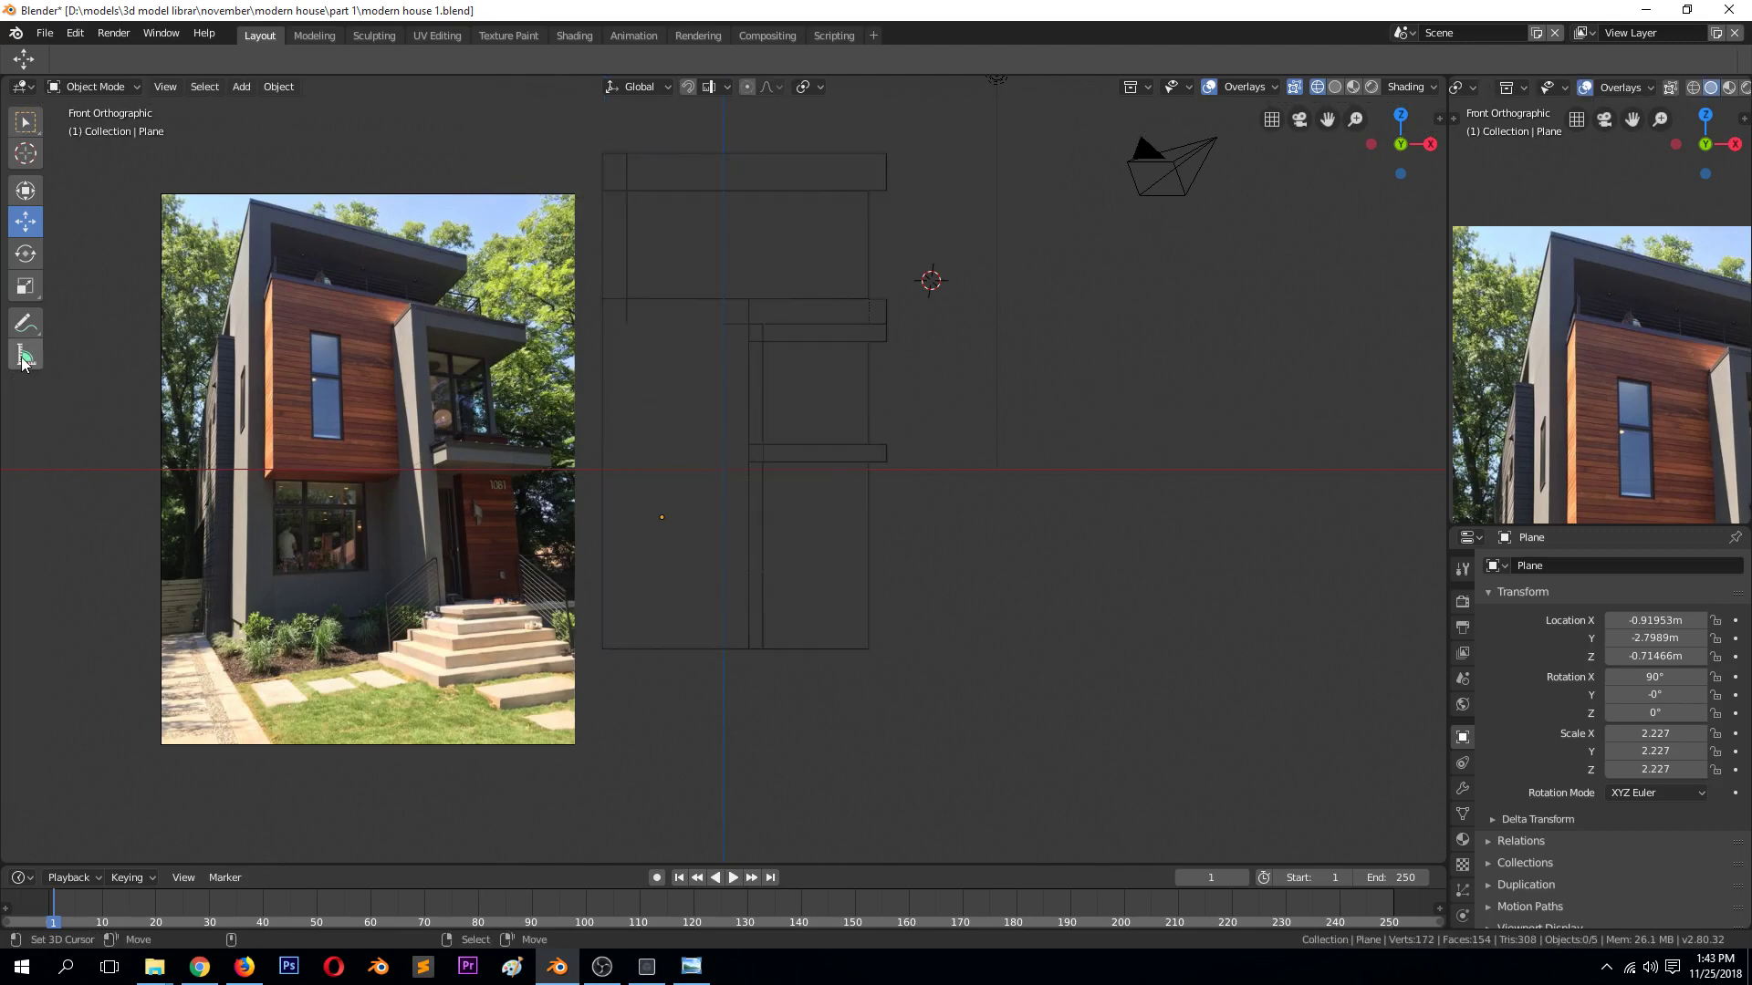
{"action": "key", "text": "Tab"}
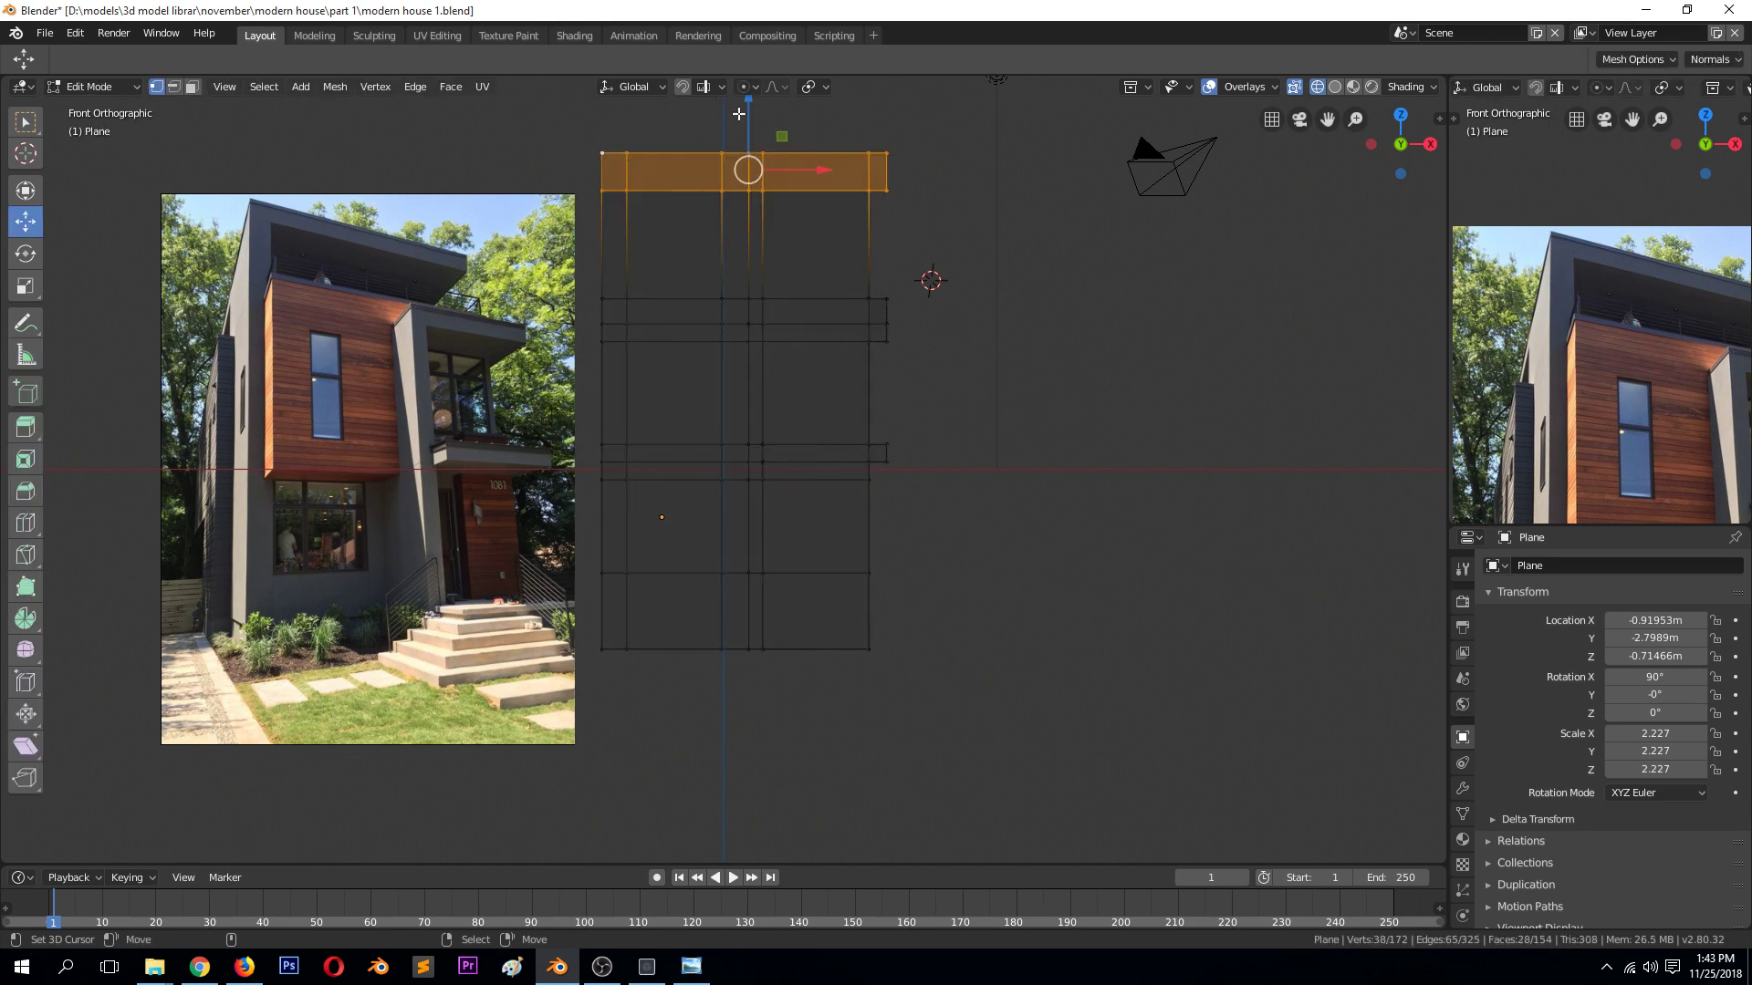
{"action": "left_click", "coordinate": [26, 355]}
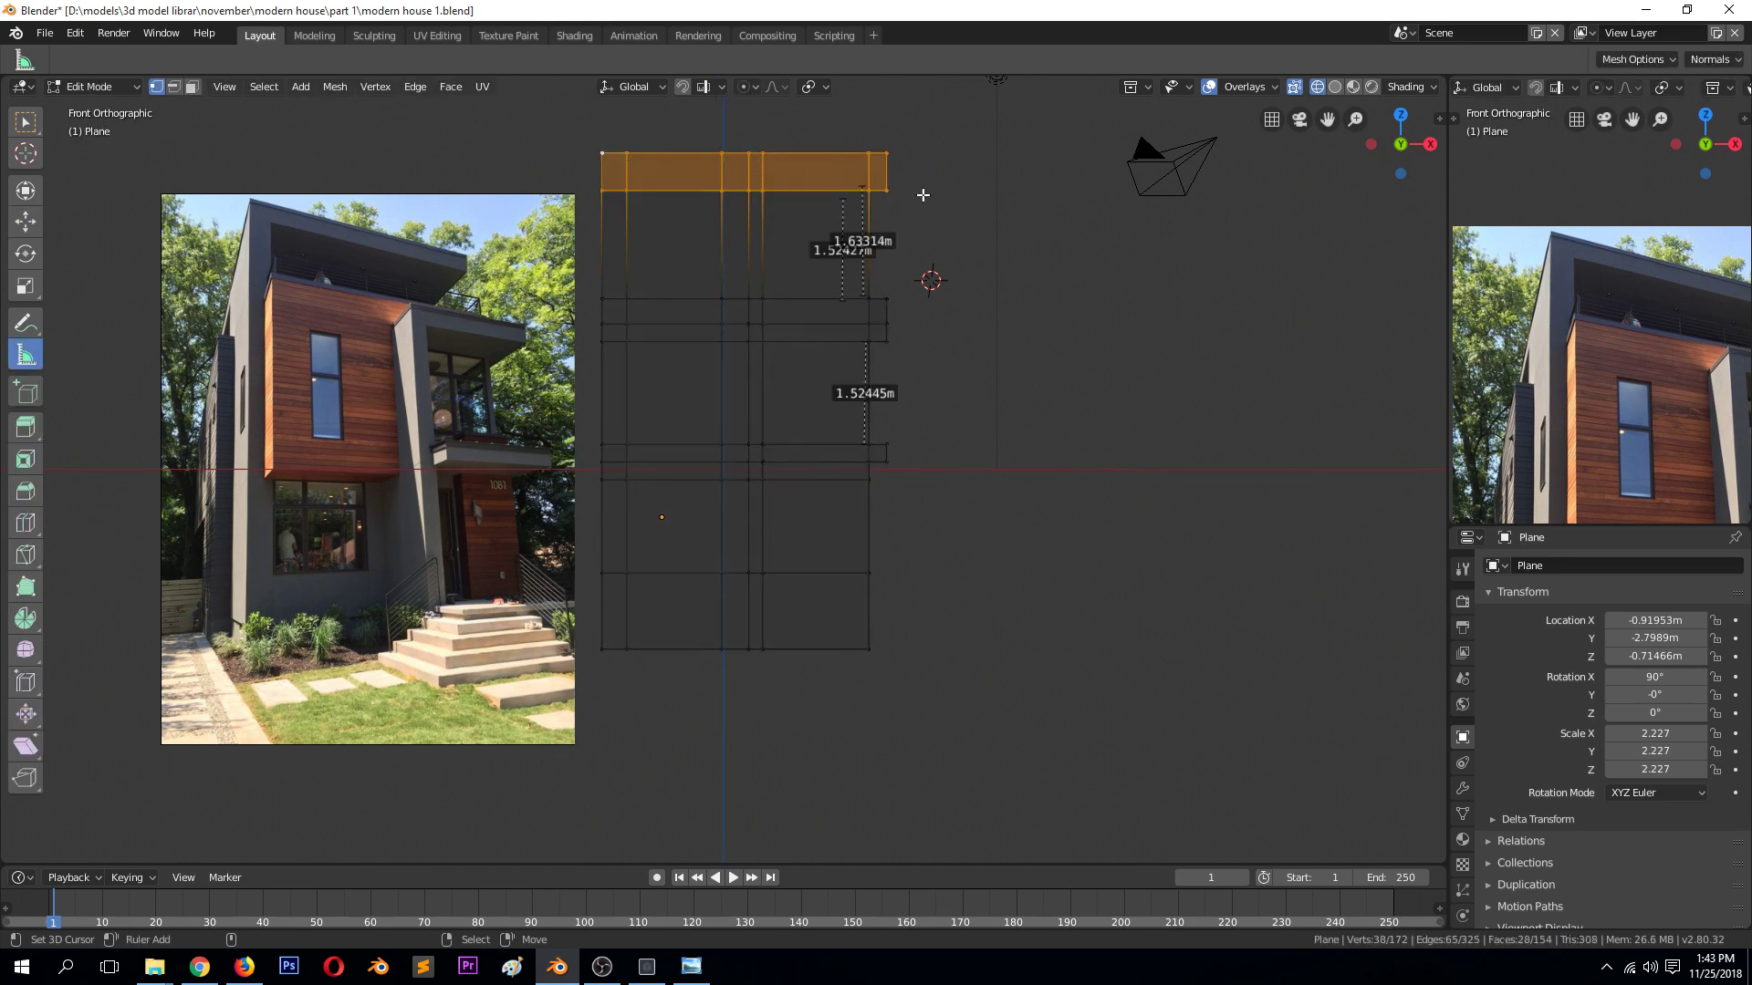
{"action": "key", "text": "g"}
{"action": "key", "text": "z"}
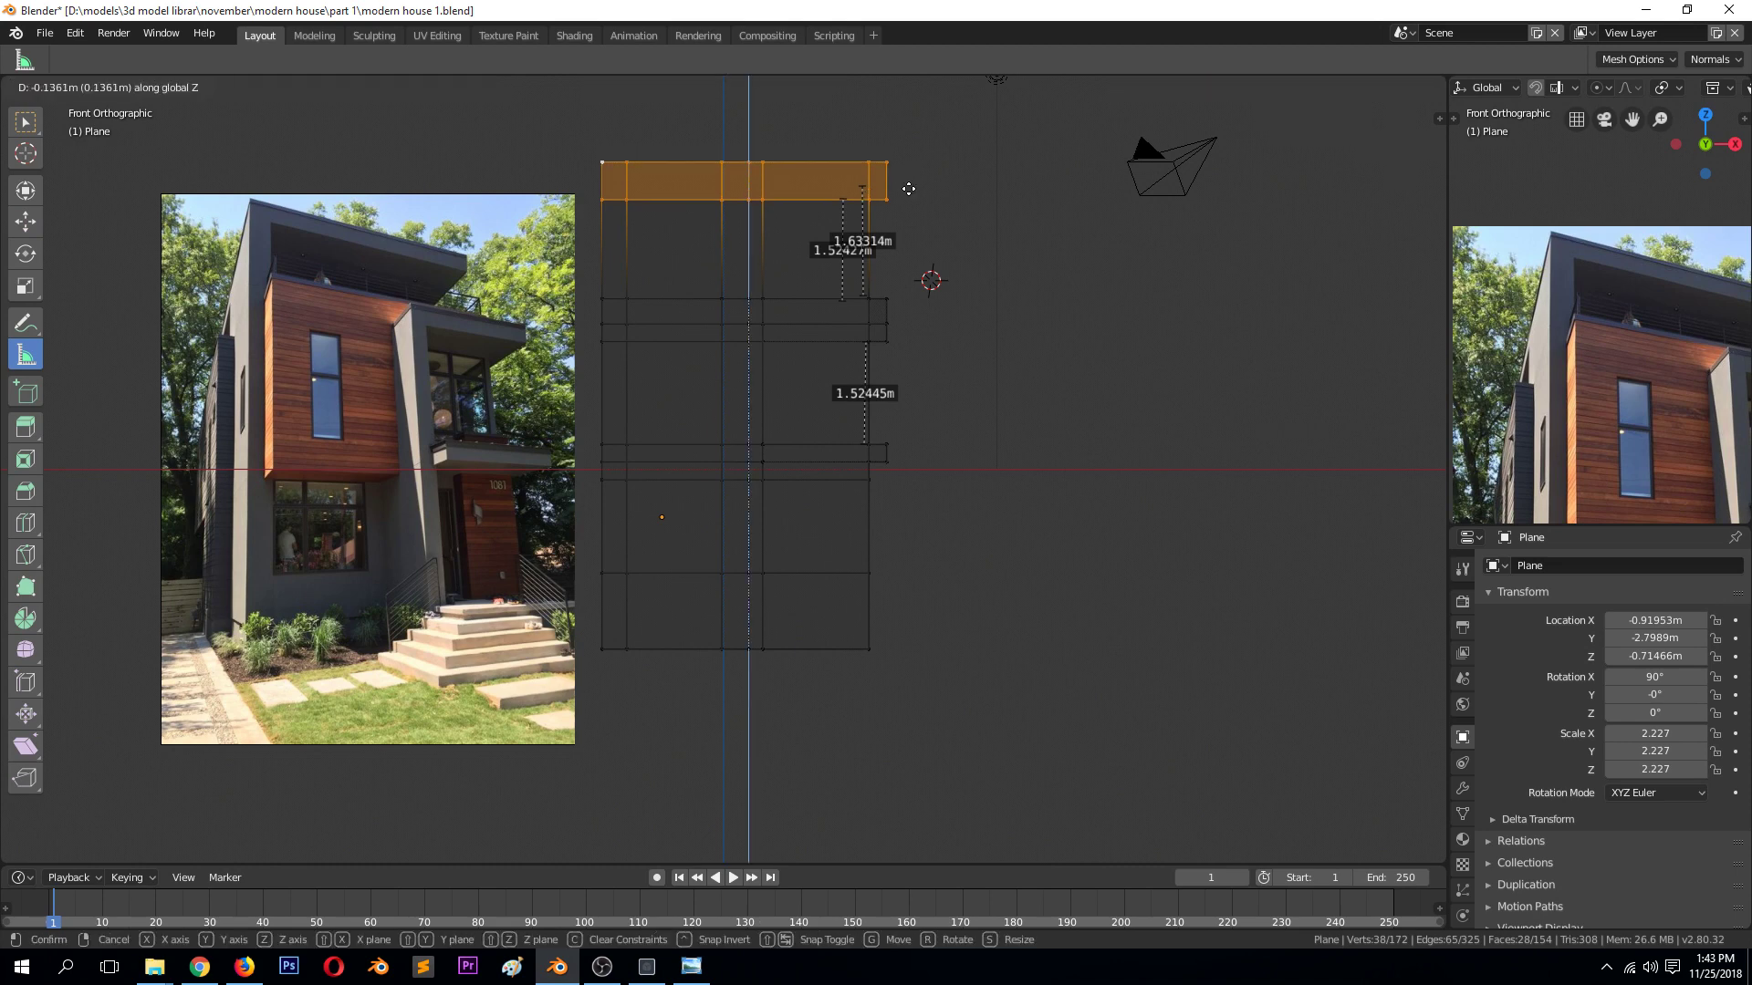
{"action": "left_click", "coordinate": [940, 228]}
{"action": "key", "text": "Tab"}
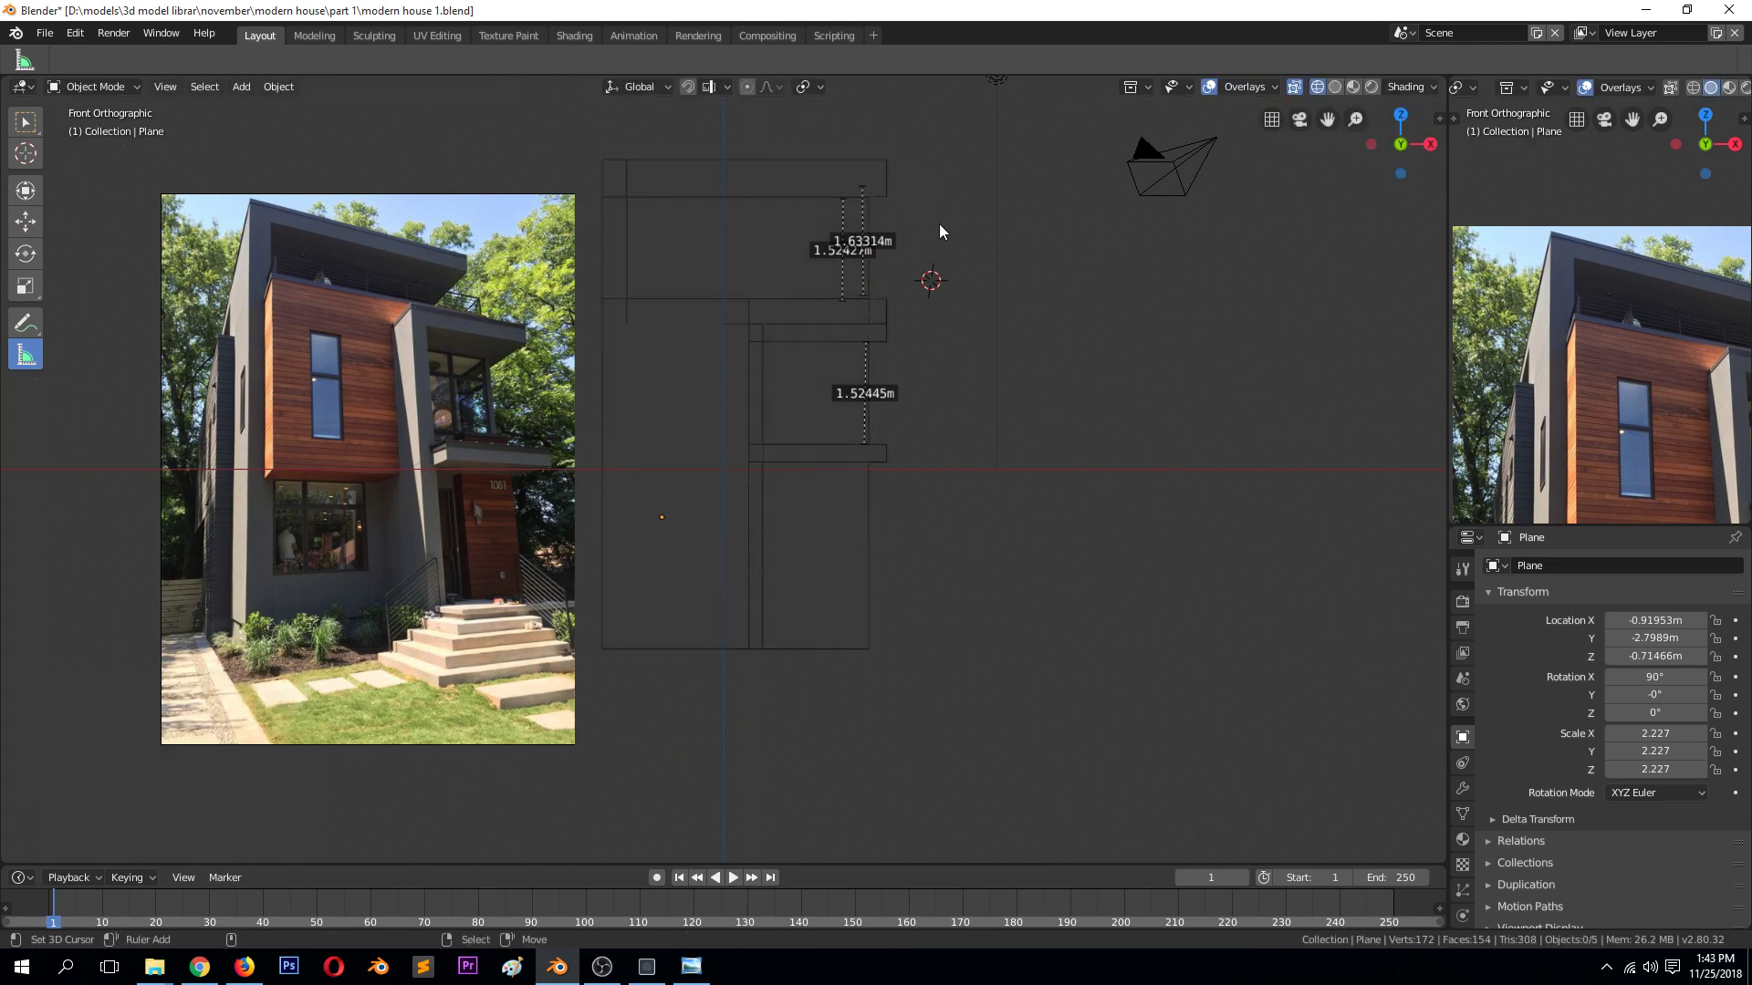
Switch the model to solid shading in object mode, activate the Move tool and save the file
{"action": "left_click", "coordinate": [742, 325]}
{"action": "key", "text": "Tab"}
{"action": "key", "text": "Tab"}
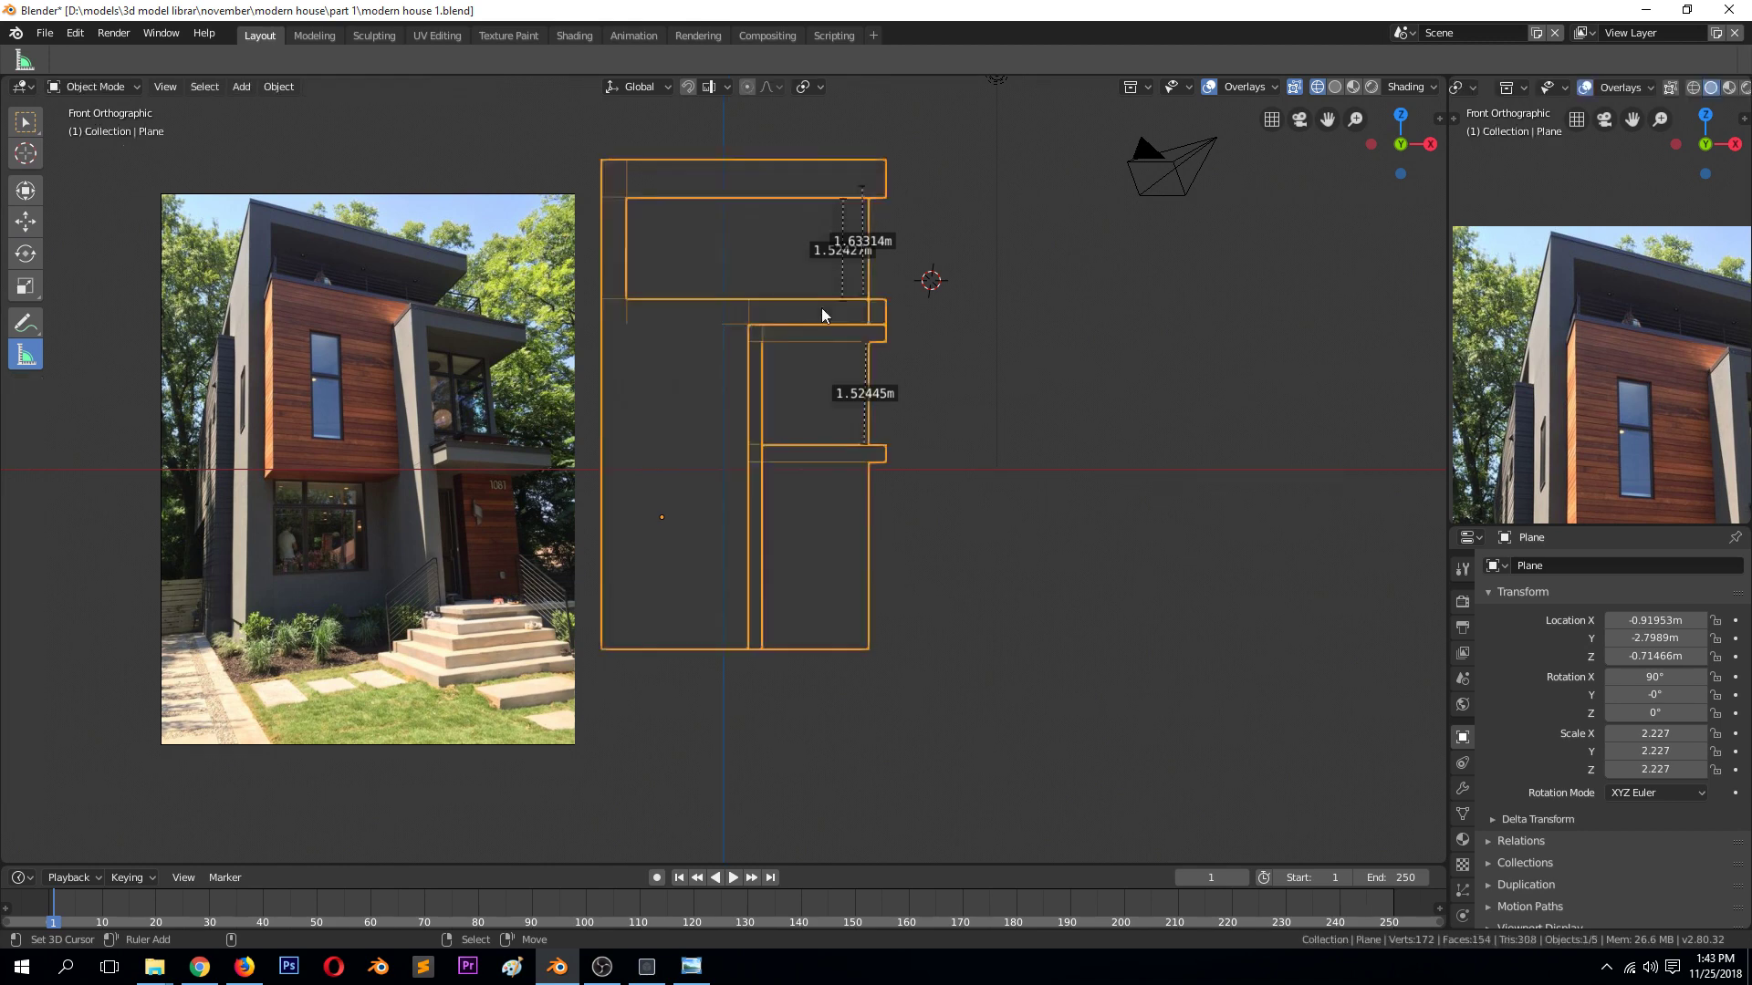
{"action": "left_click", "coordinate": [716, 338]}
{"action": "middle_click_drag", "start_coordinate": [790, 305], "coordinate": [387, 312]}
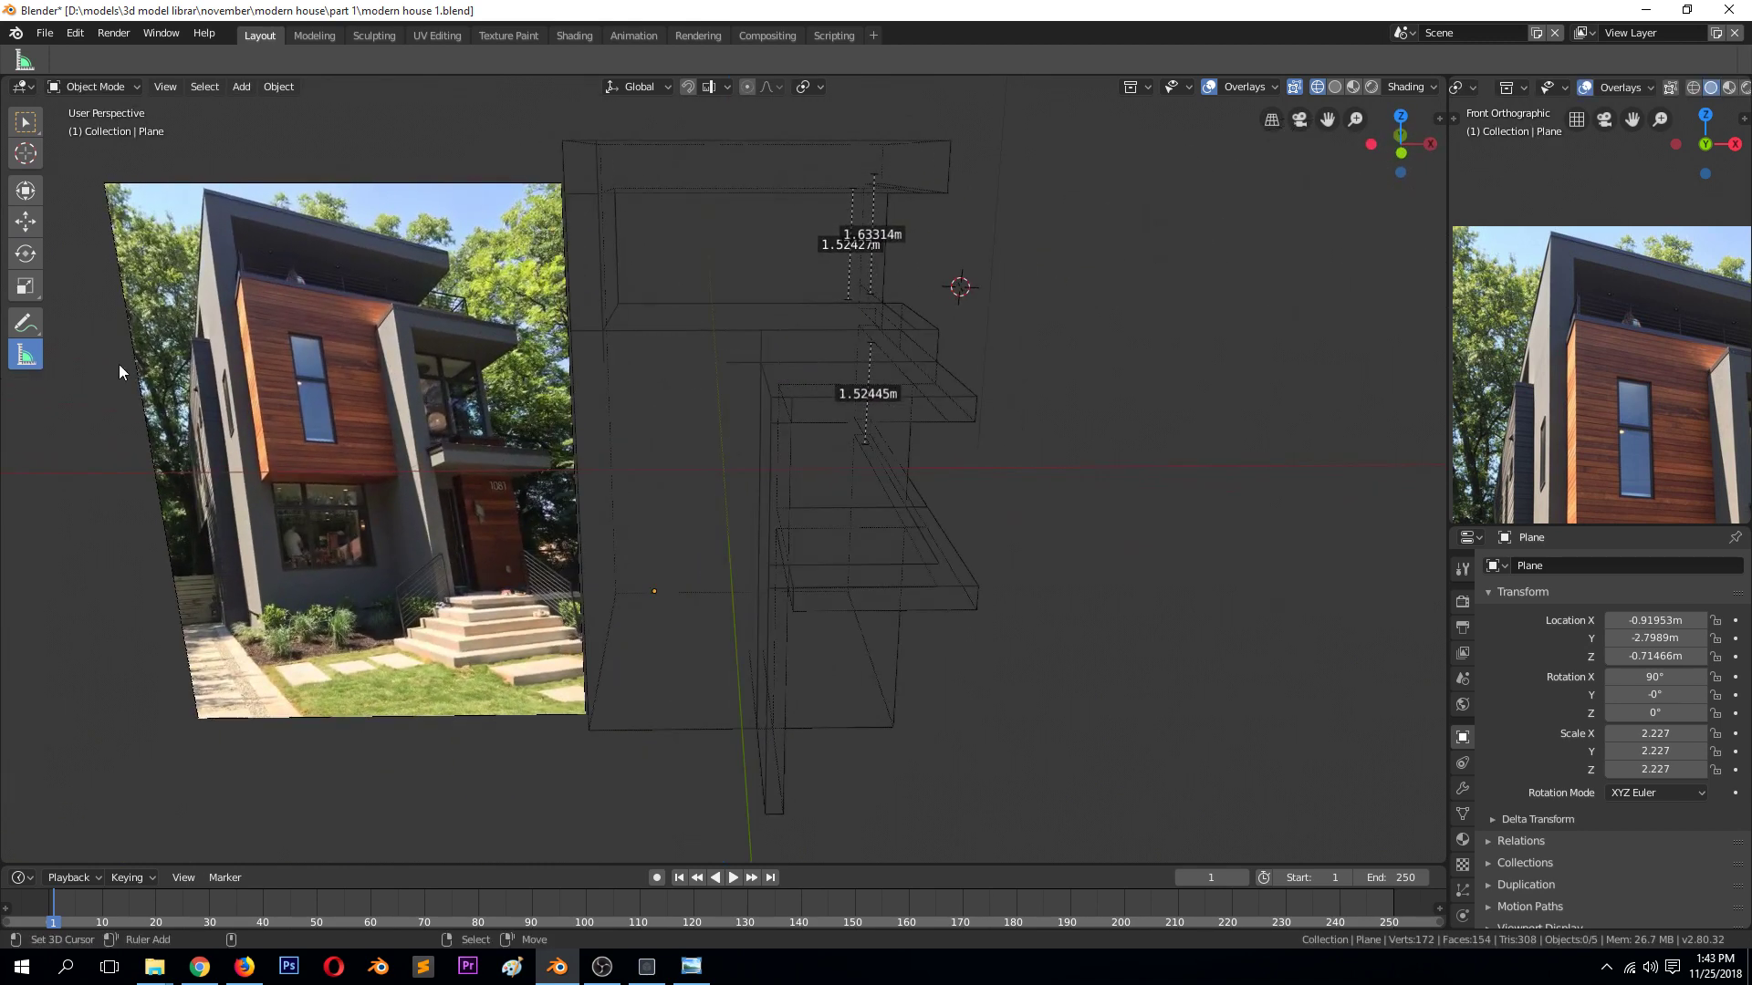
{"action": "key", "text": "z"}
{"action": "left_click", "coordinate": [962, 328]}
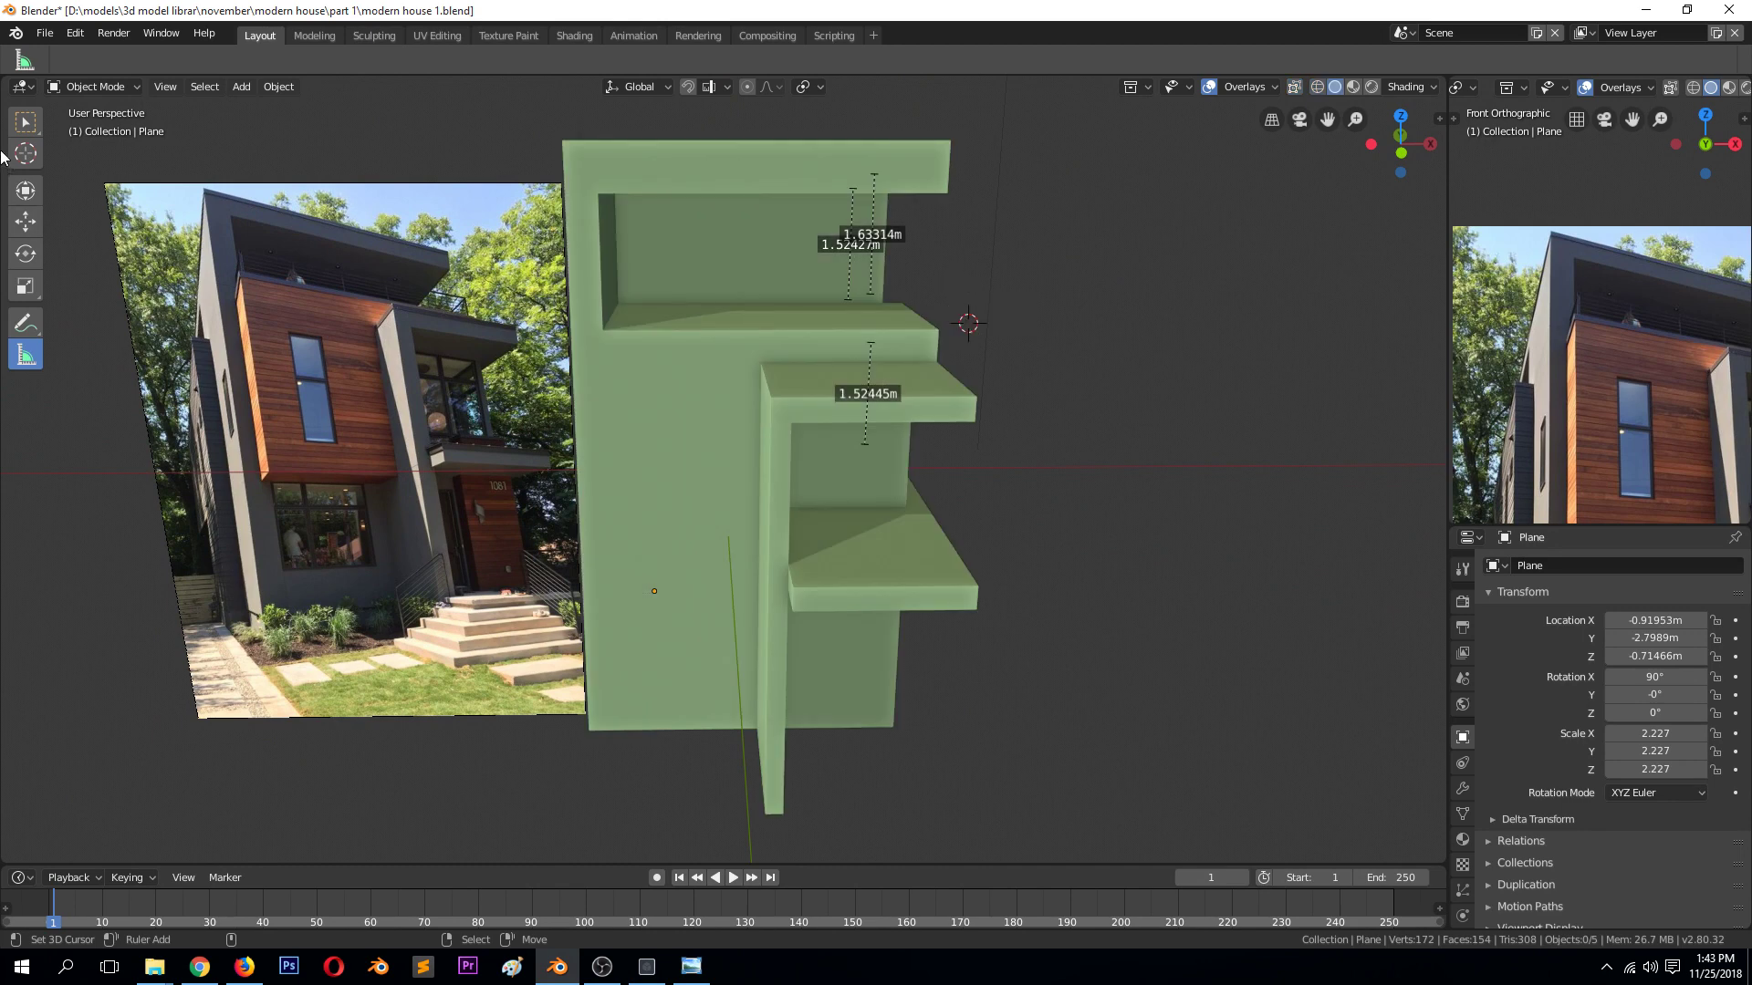
{"action": "left_click", "coordinate": [33, 220]}
{"action": "key", "text": "ctrl+s"}
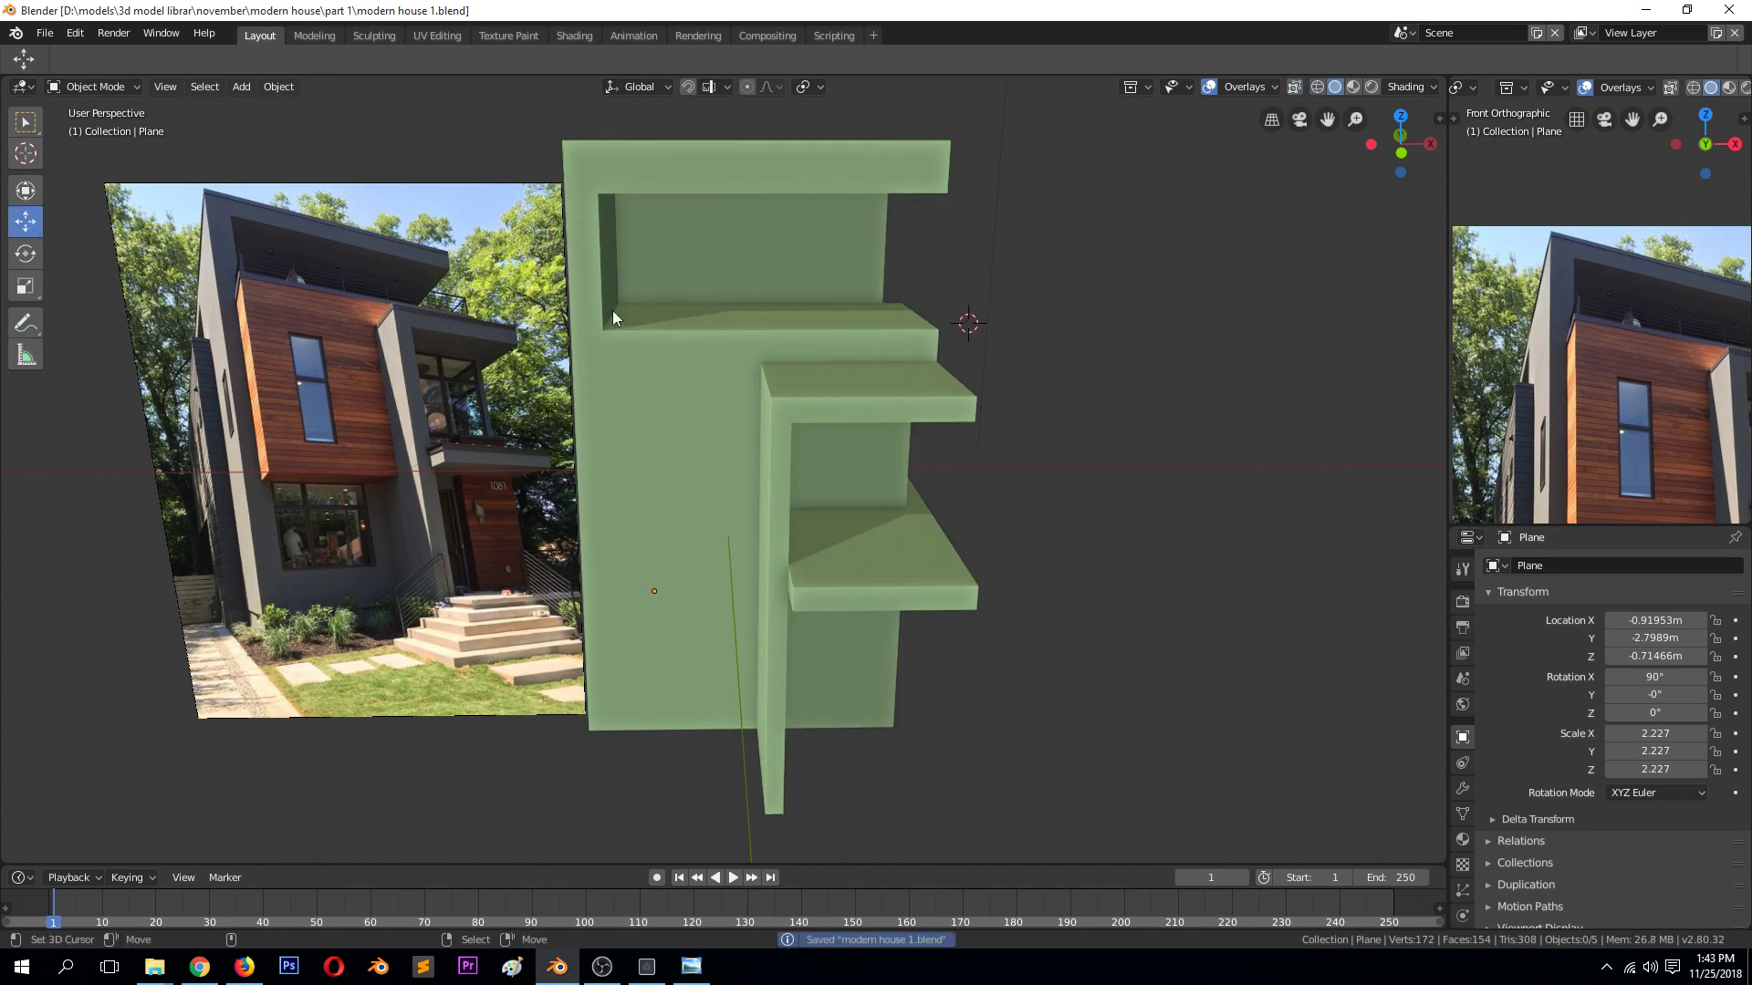
Examine the house model from its right side and compare it with the reference photo in Windows Photo Viewer
{"action": "middle_click_drag", "start_coordinate": [611, 311], "coordinate": [742, 340]}
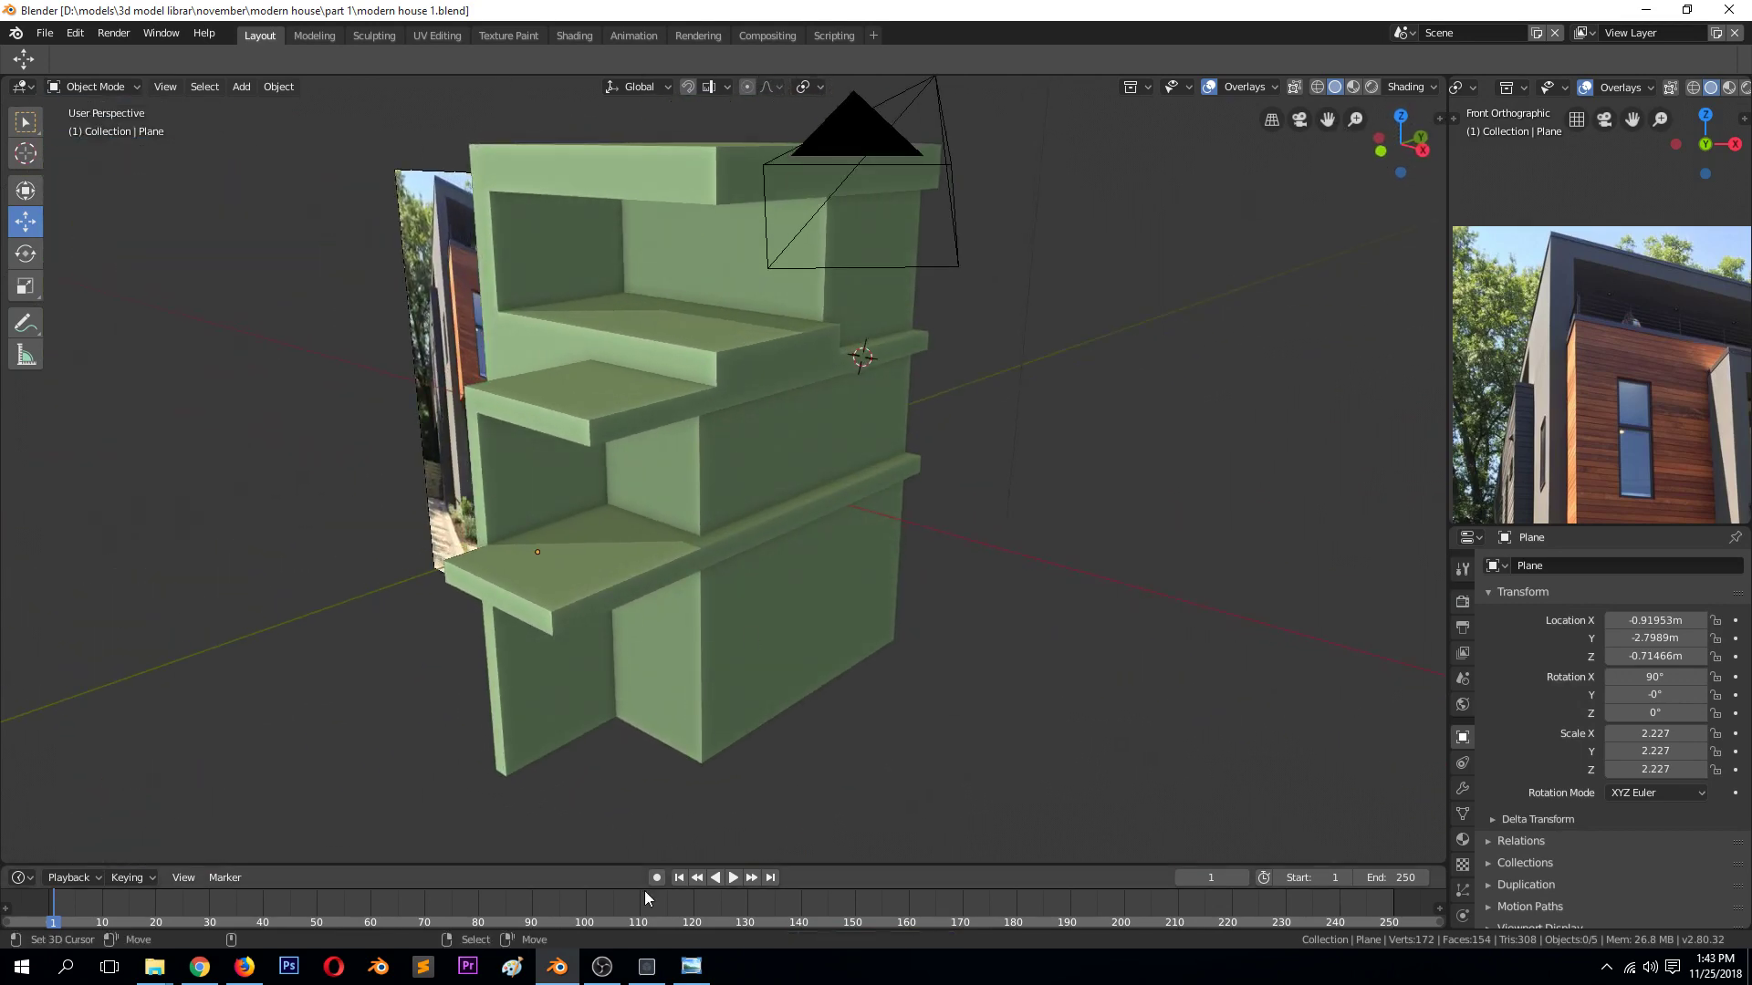
{"action": "left_click", "coordinate": [690, 965]}
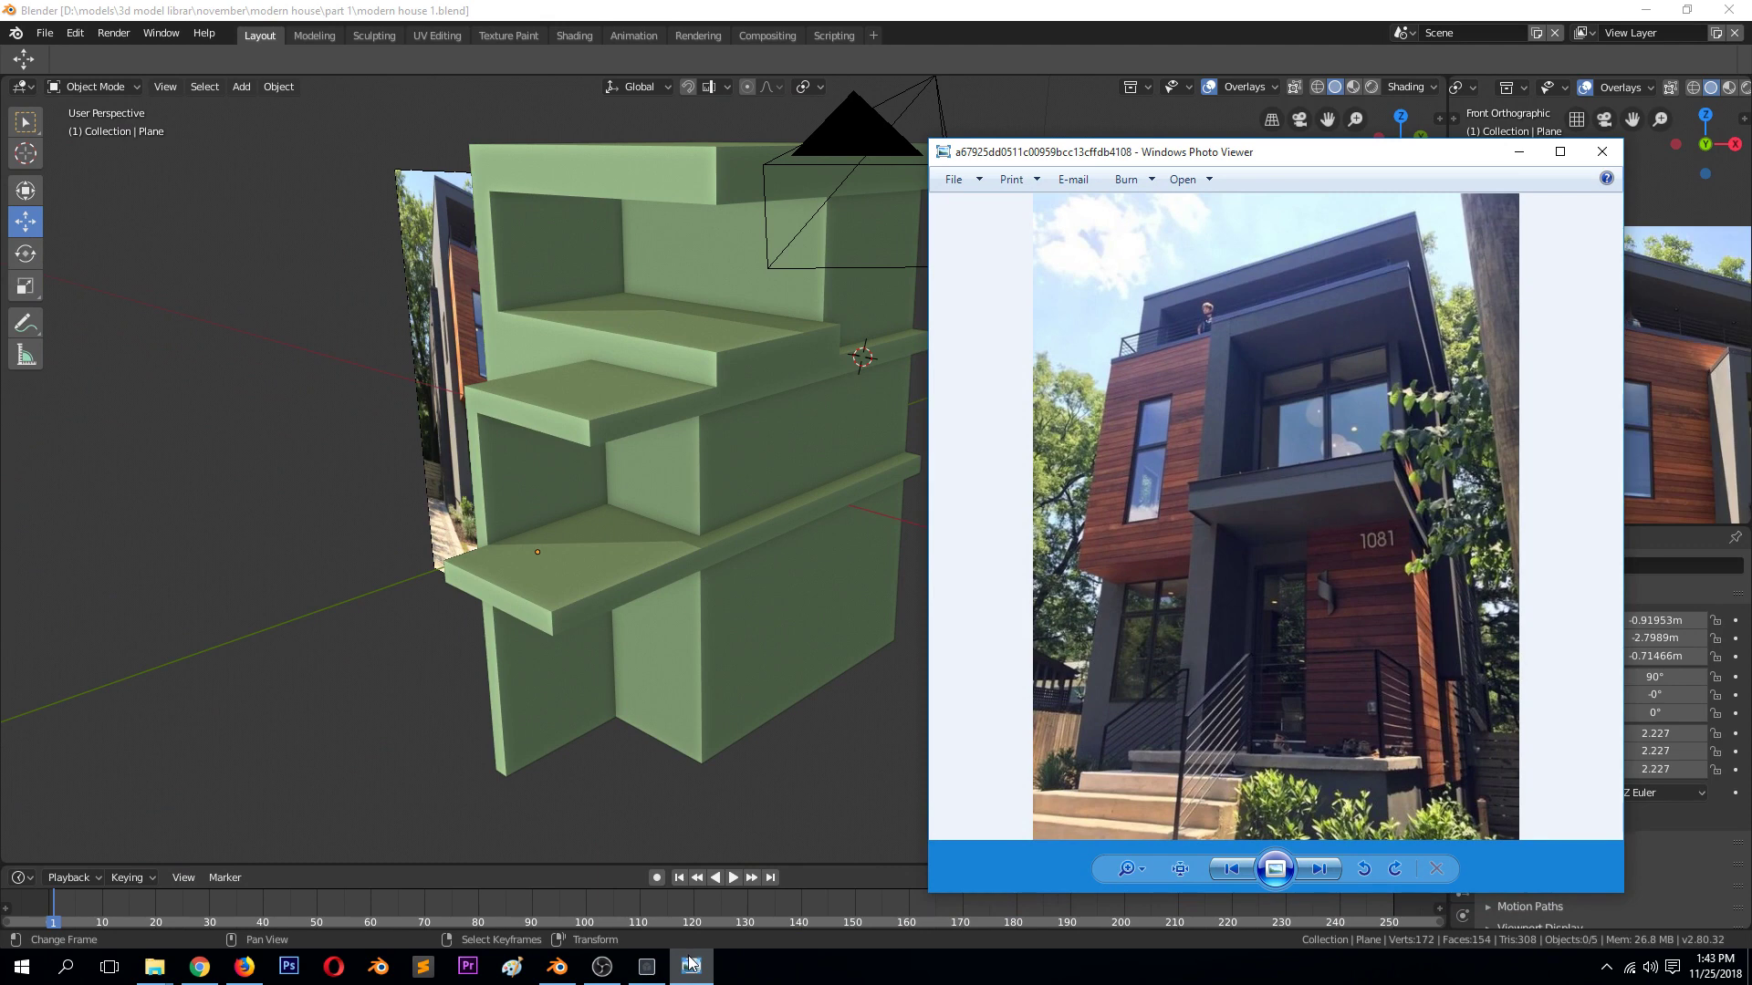
{"action": "left_click", "coordinate": [690, 965]}
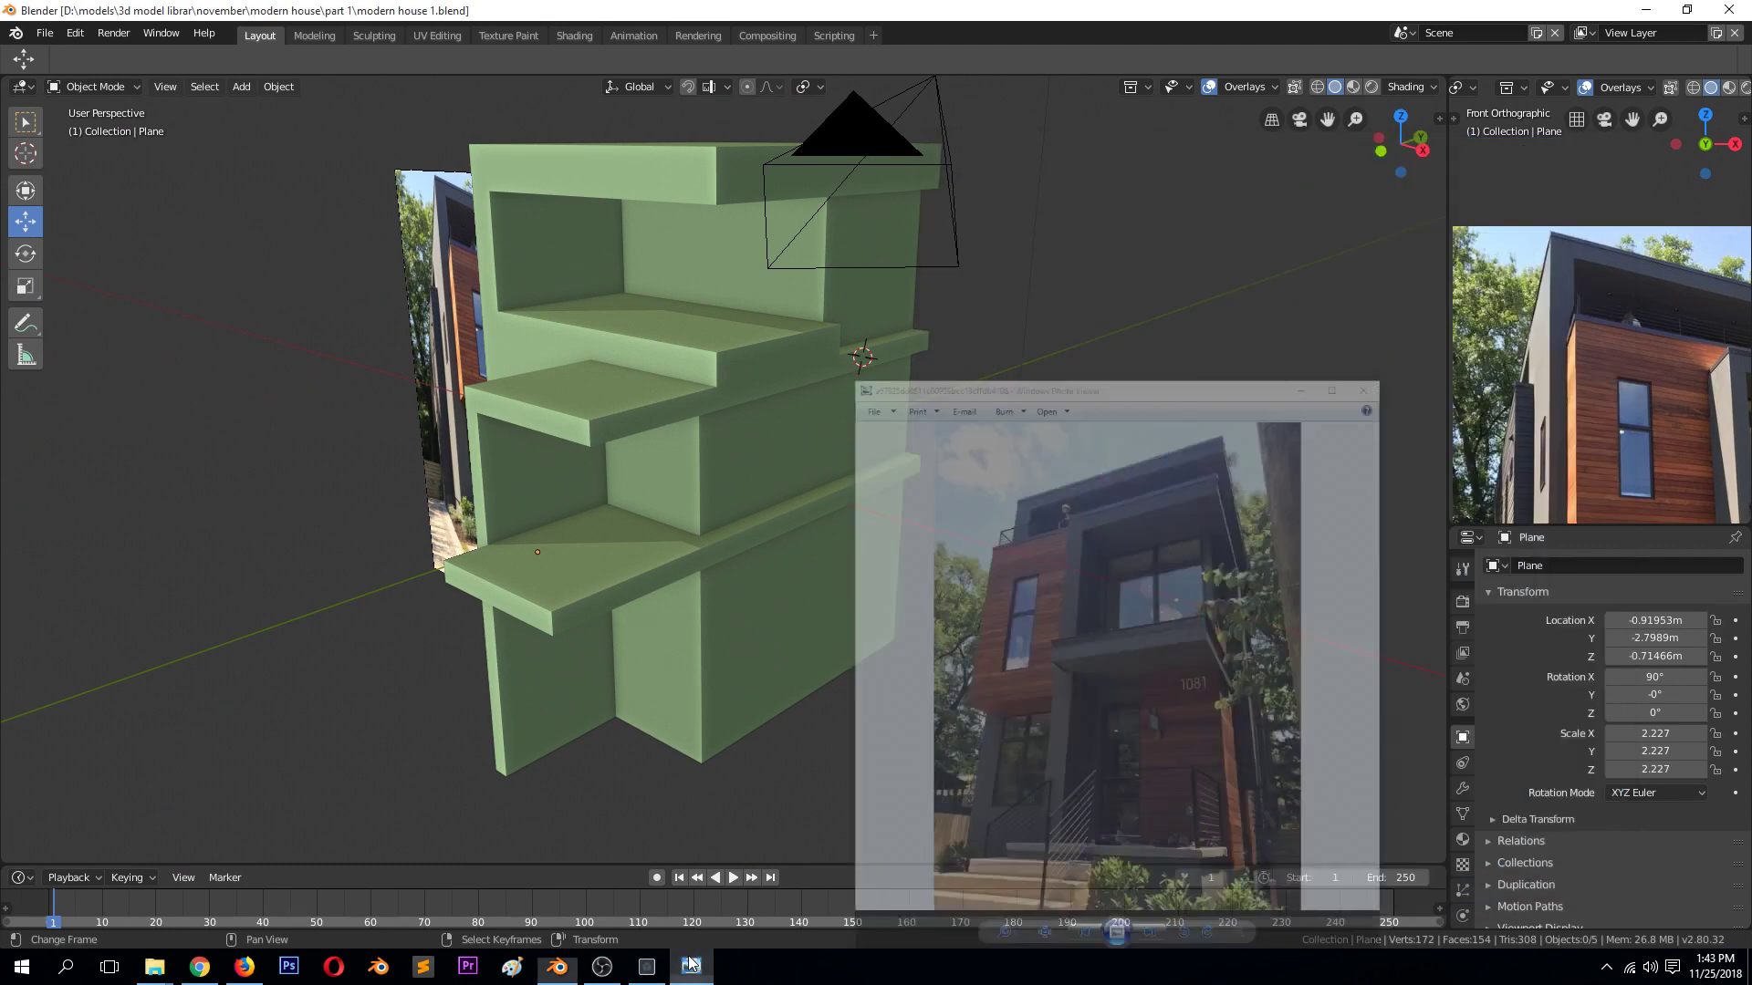
In front wireframe edit mode, select the right side wall's vertices, check the reference photo and move them -0.313 m along X
{"action": "key", "text": "Tab"}
{"action": "middle_click_drag", "start_coordinate": [749, 608], "coordinate": [811, 610]}
{"action": "key", "text": "KP_1"}
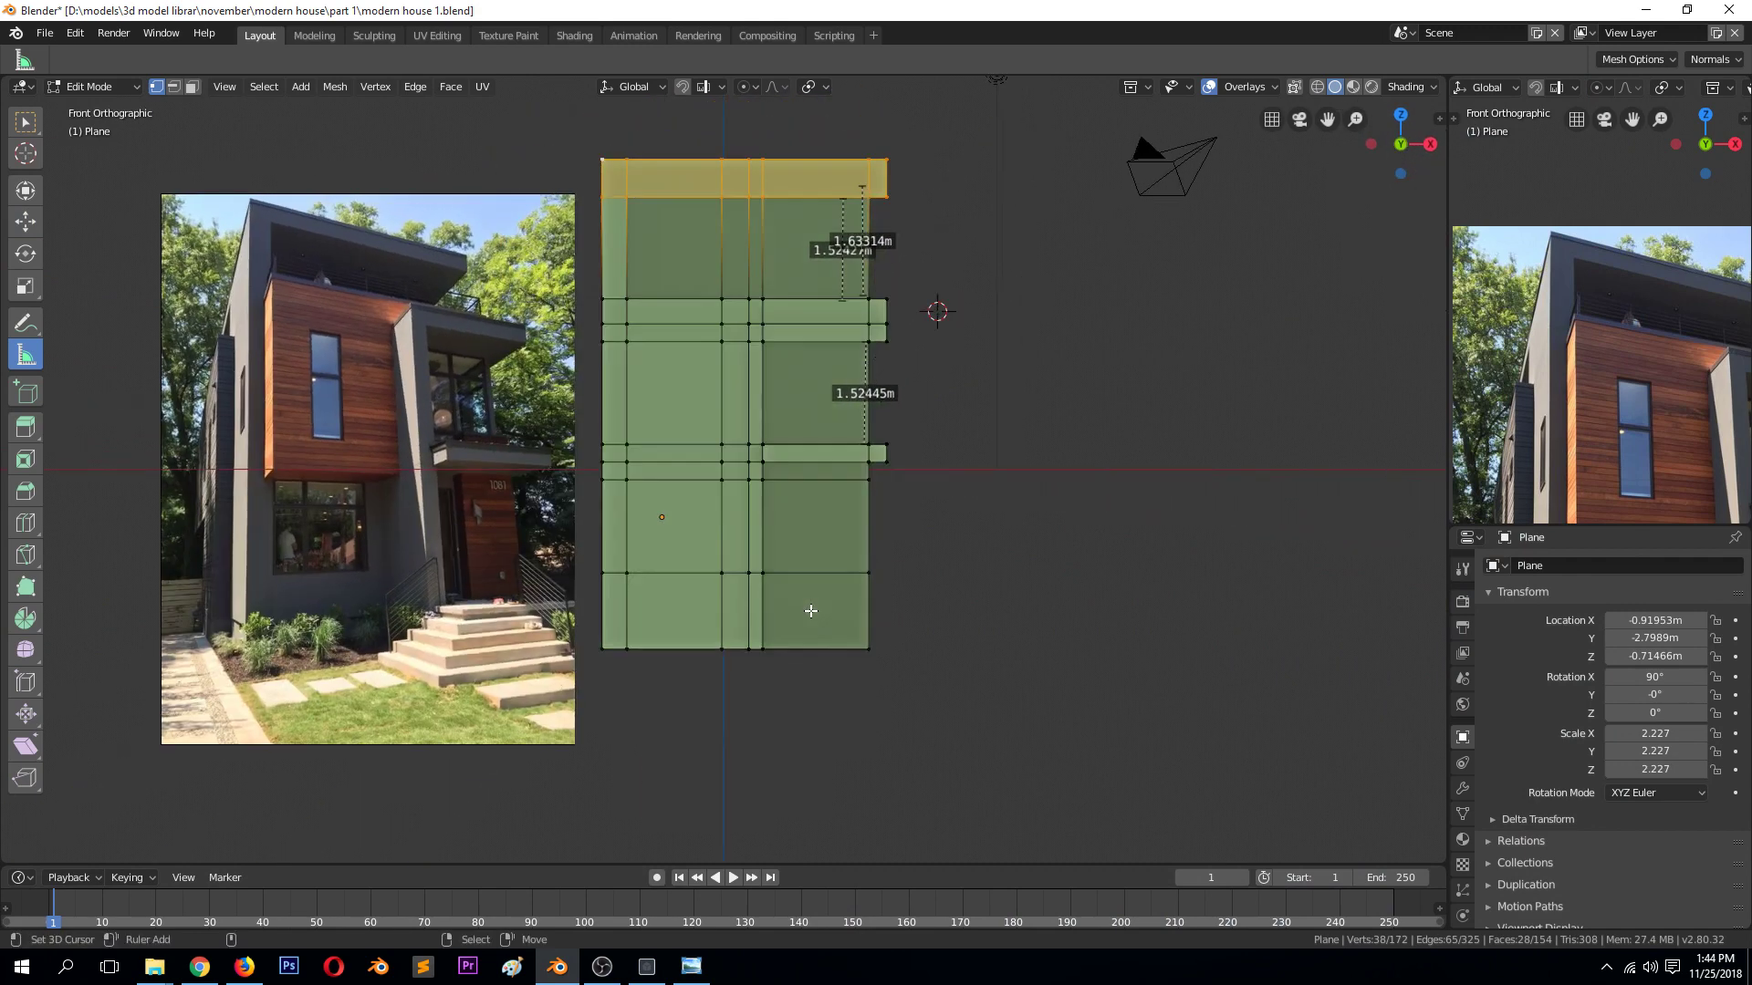
{"action": "key", "text": "z"}
{"action": "left_click", "coordinate": [675, 597]}
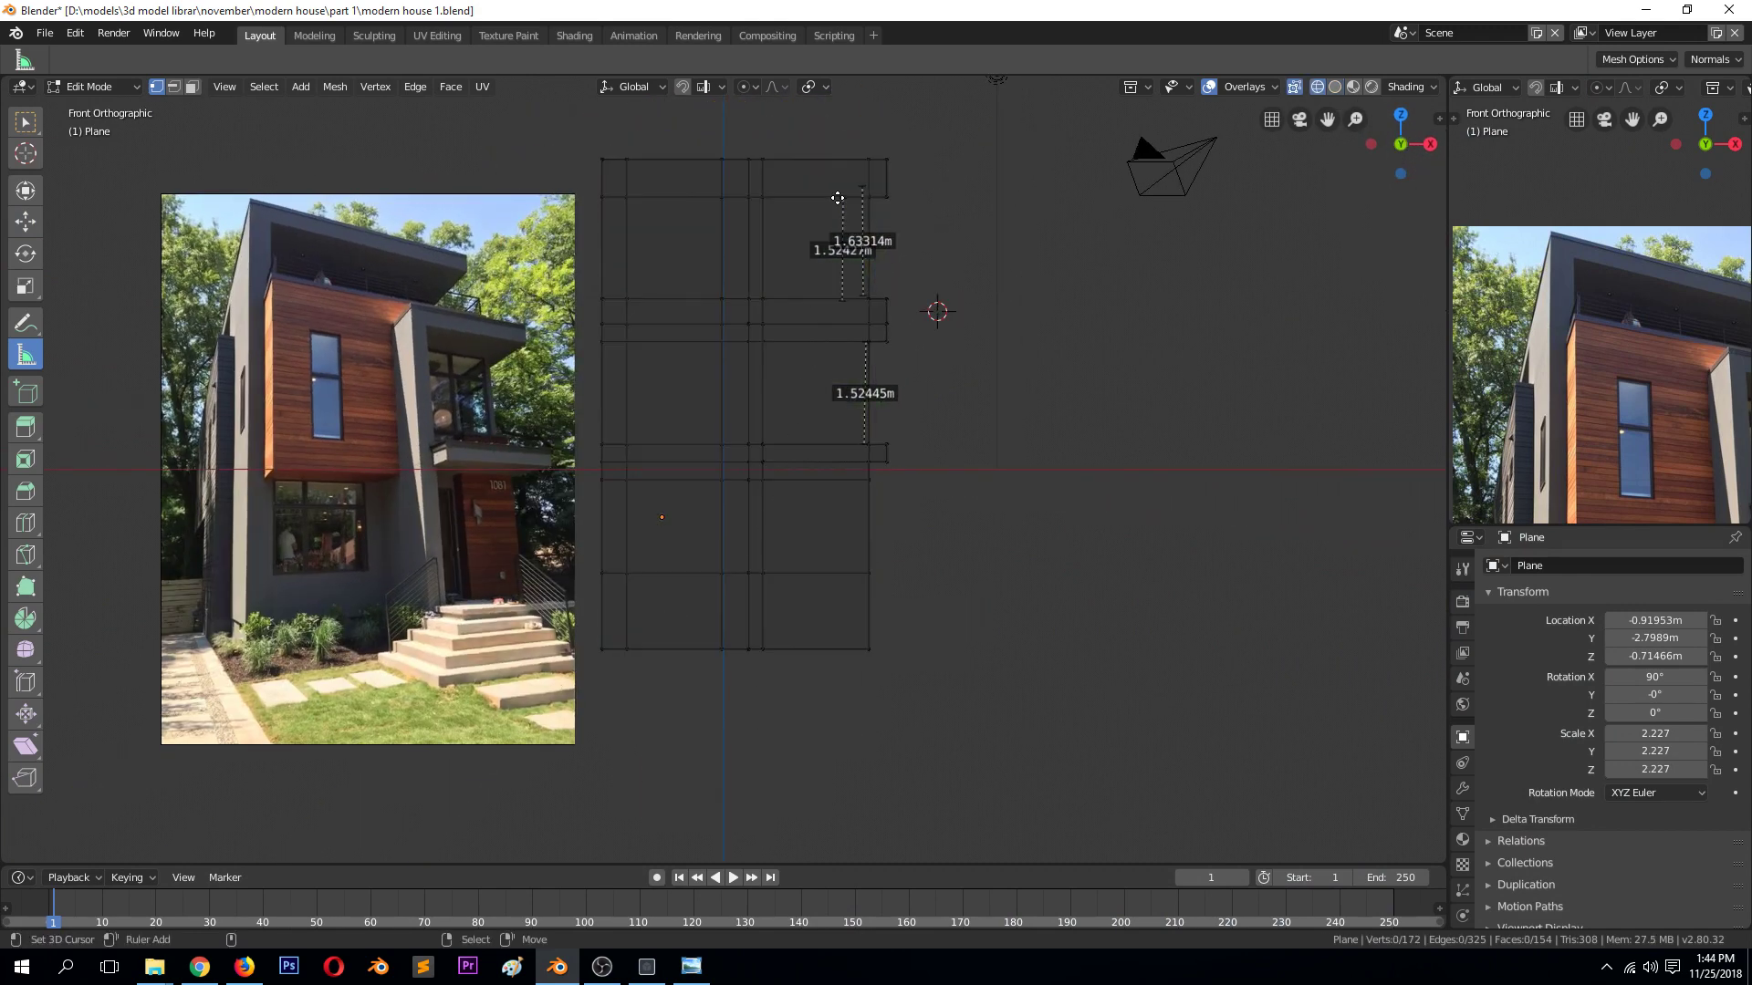
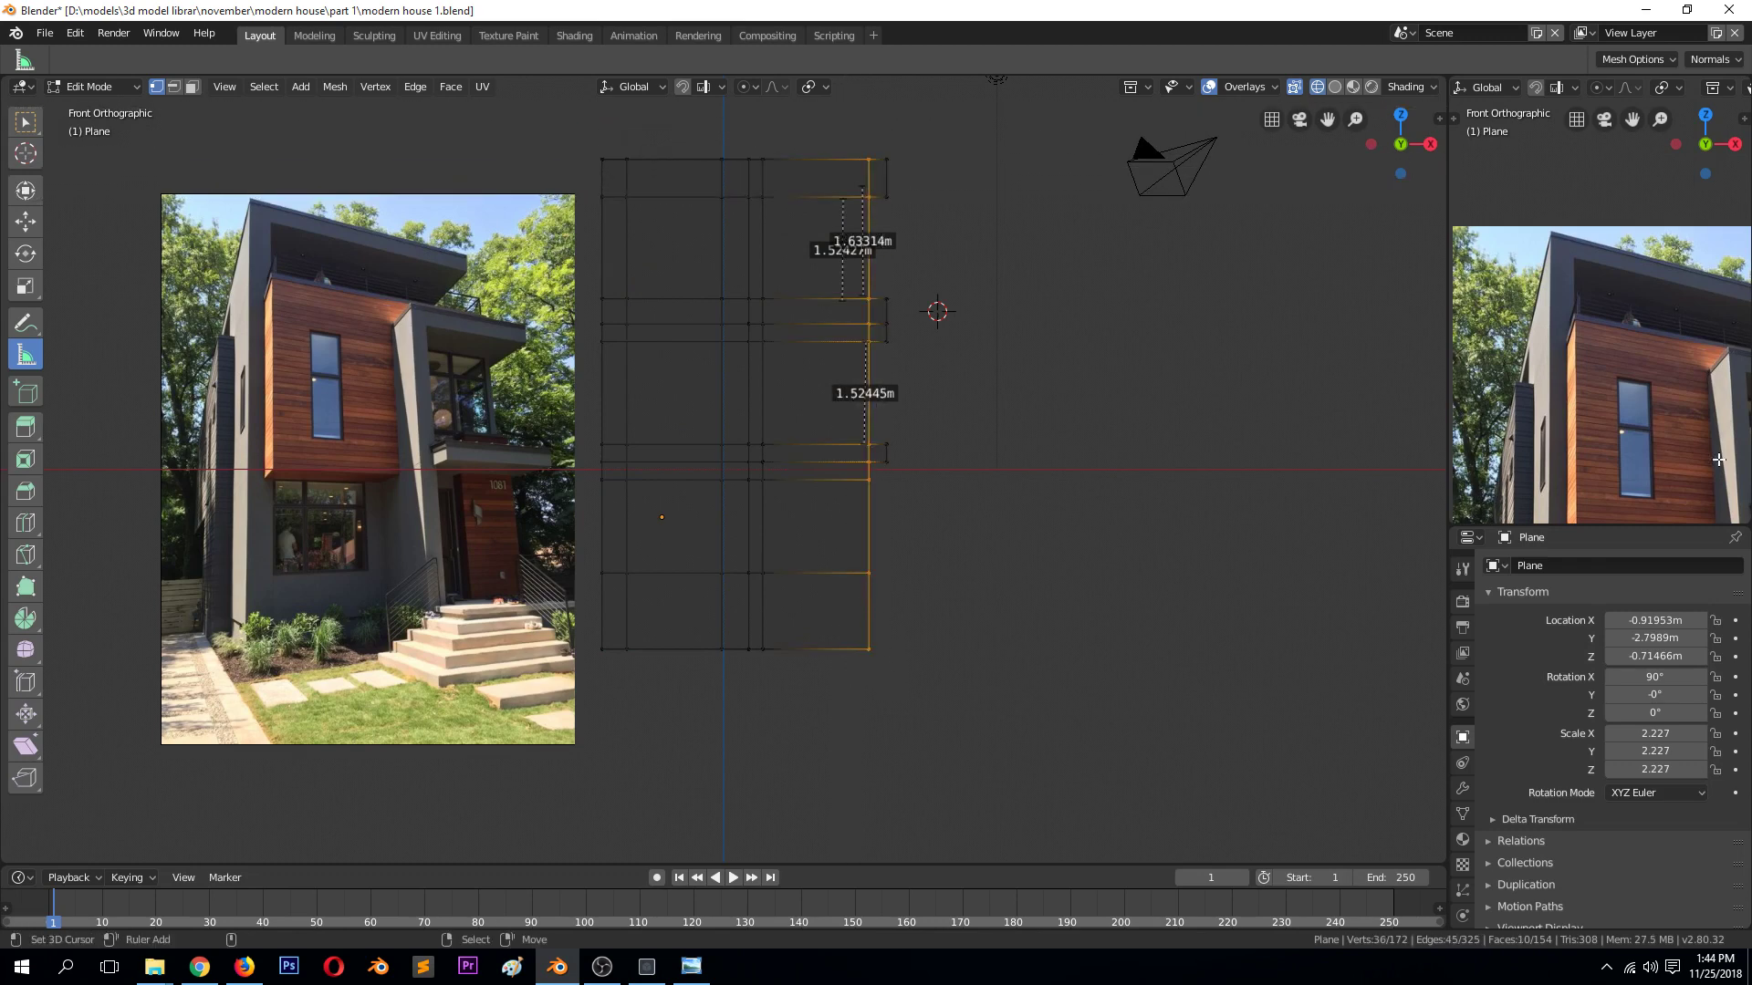
{"action": "left_click", "coordinate": [691, 966]}
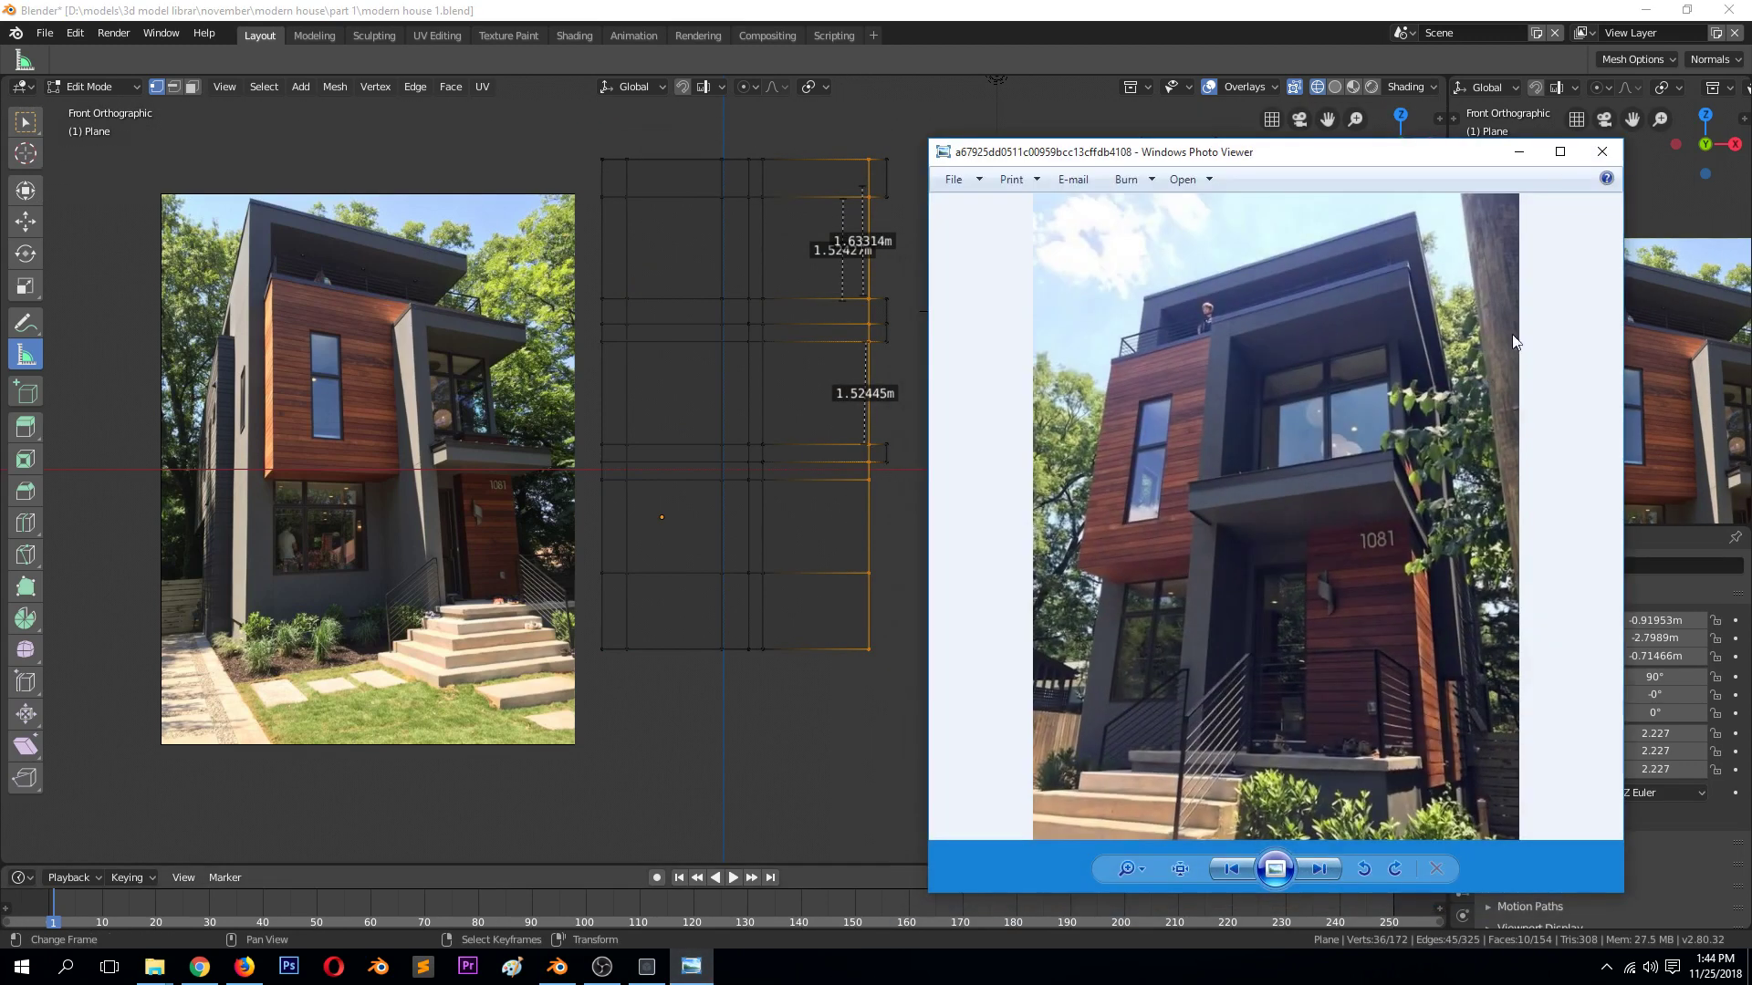
{"action": "left_click", "coordinate": [876, 277]}
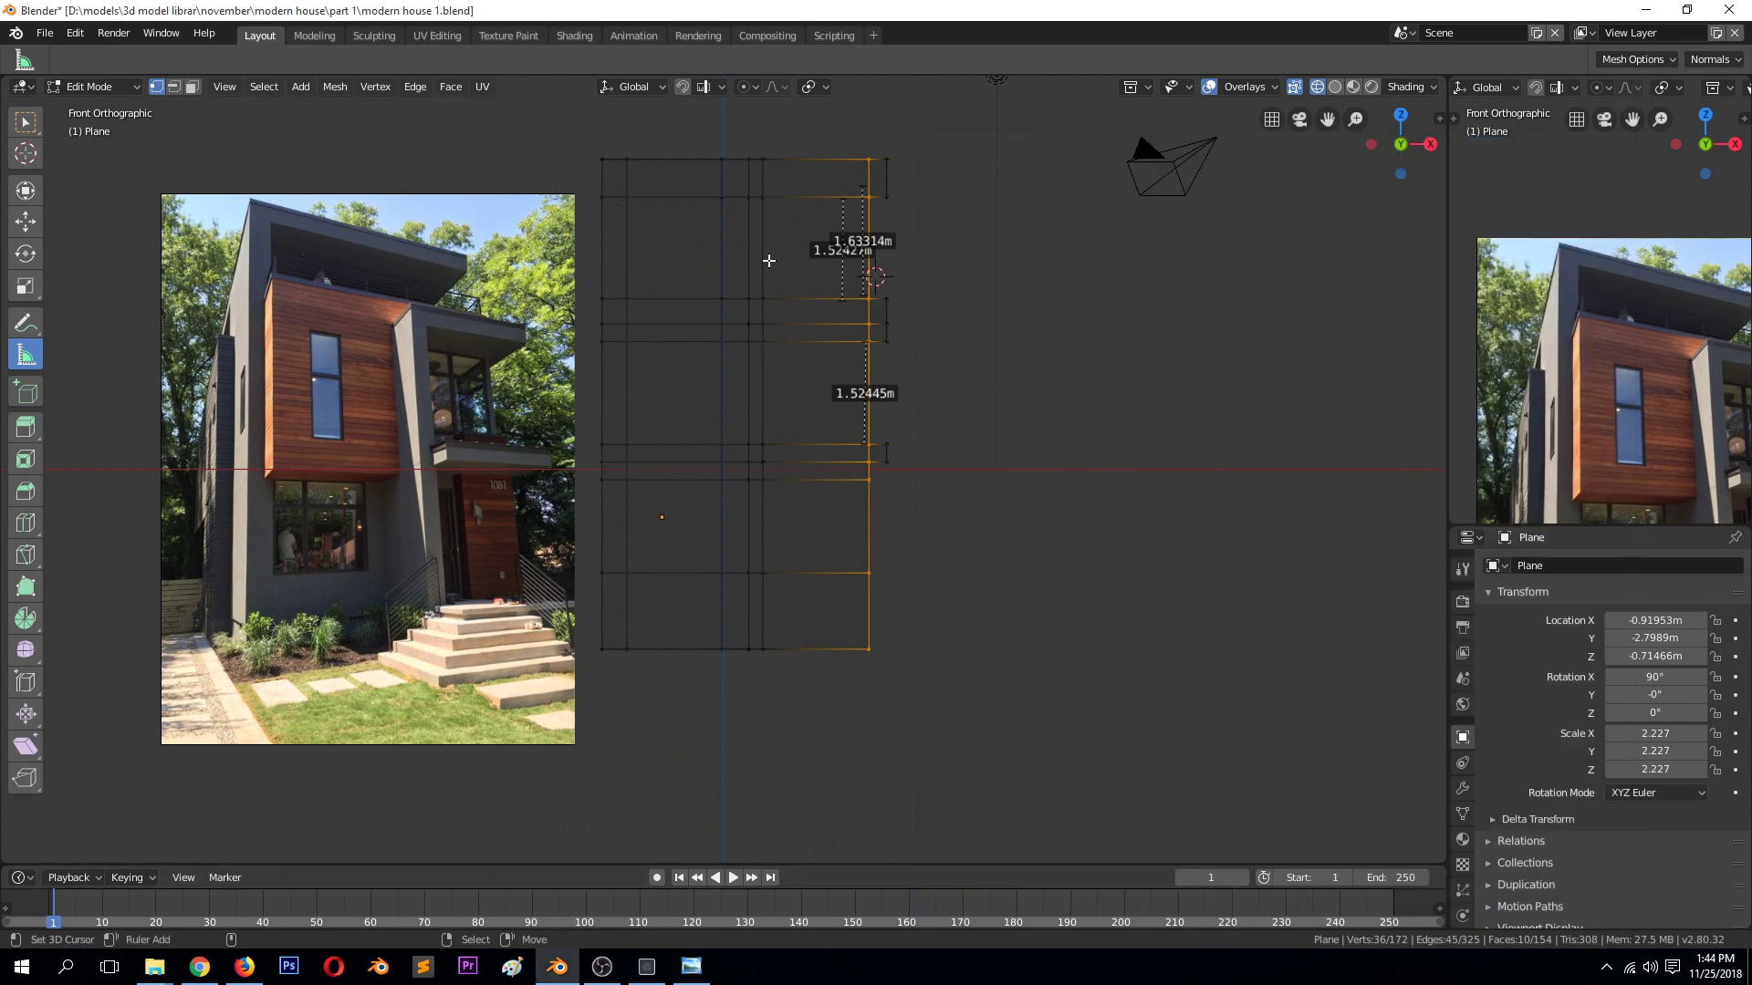
{"action": "left_click", "coordinate": [25, 220]}
{"action": "left_click_drag", "start_coordinate": [935, 396], "coordinate": [903, 396]}
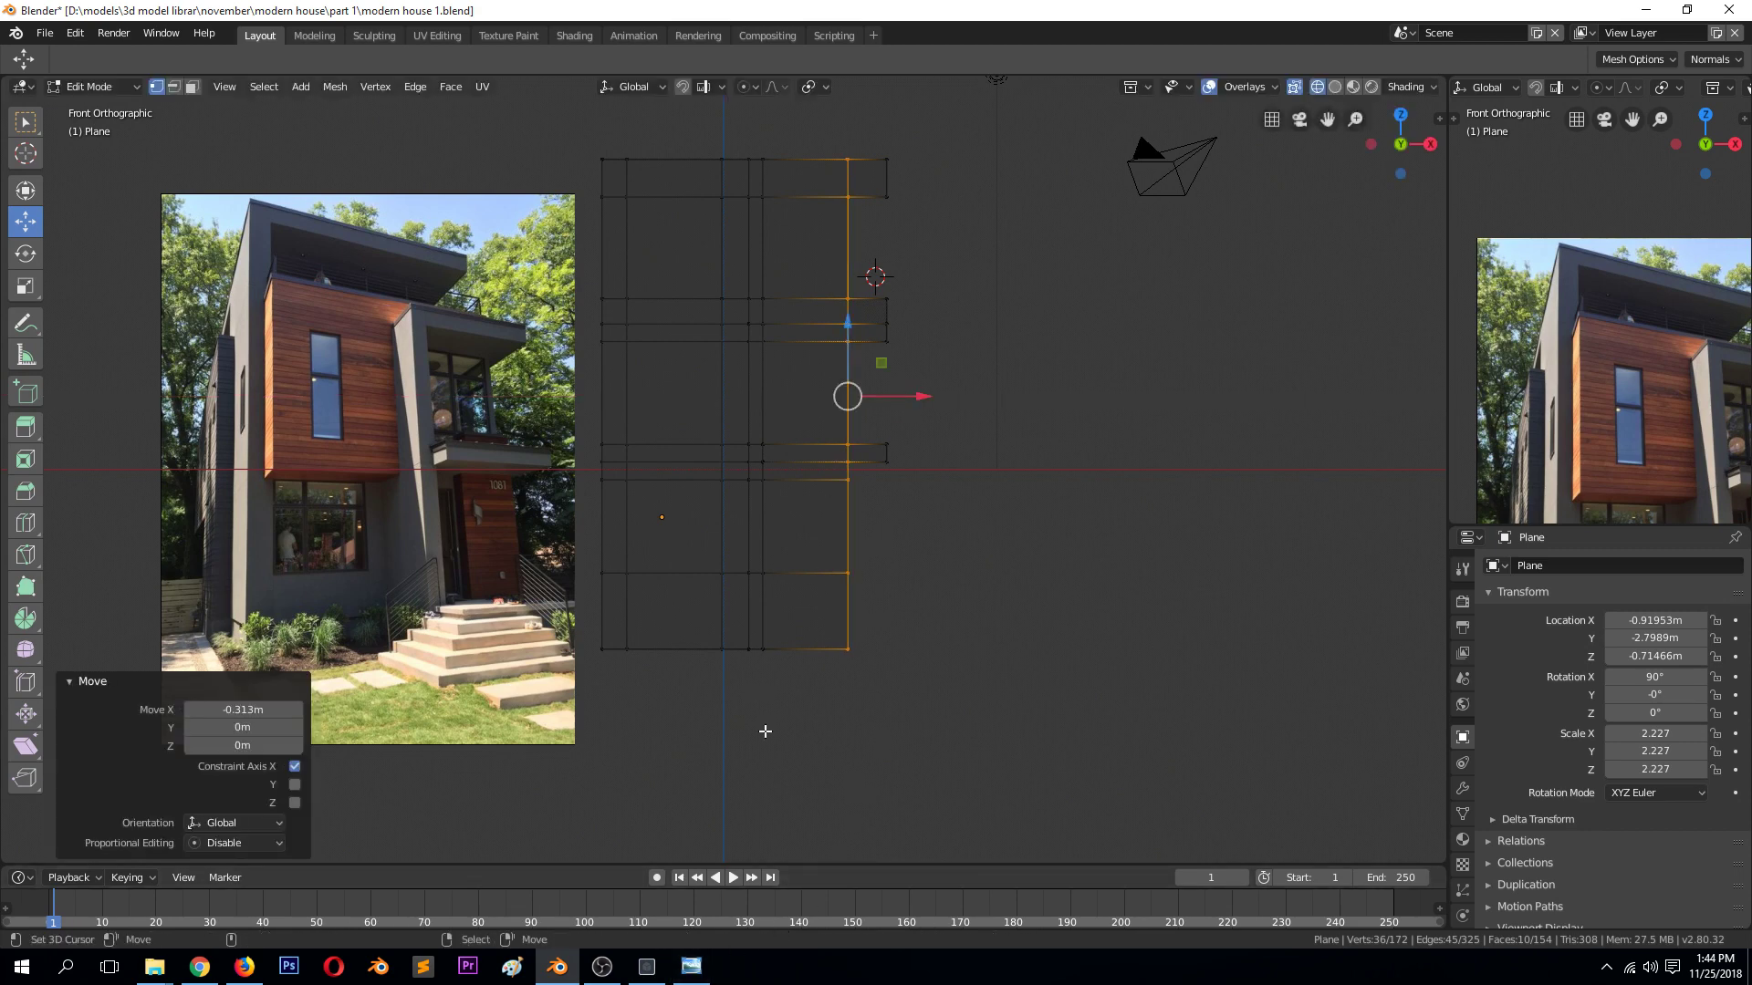
{"action": "left_click", "coordinate": [694, 967]}
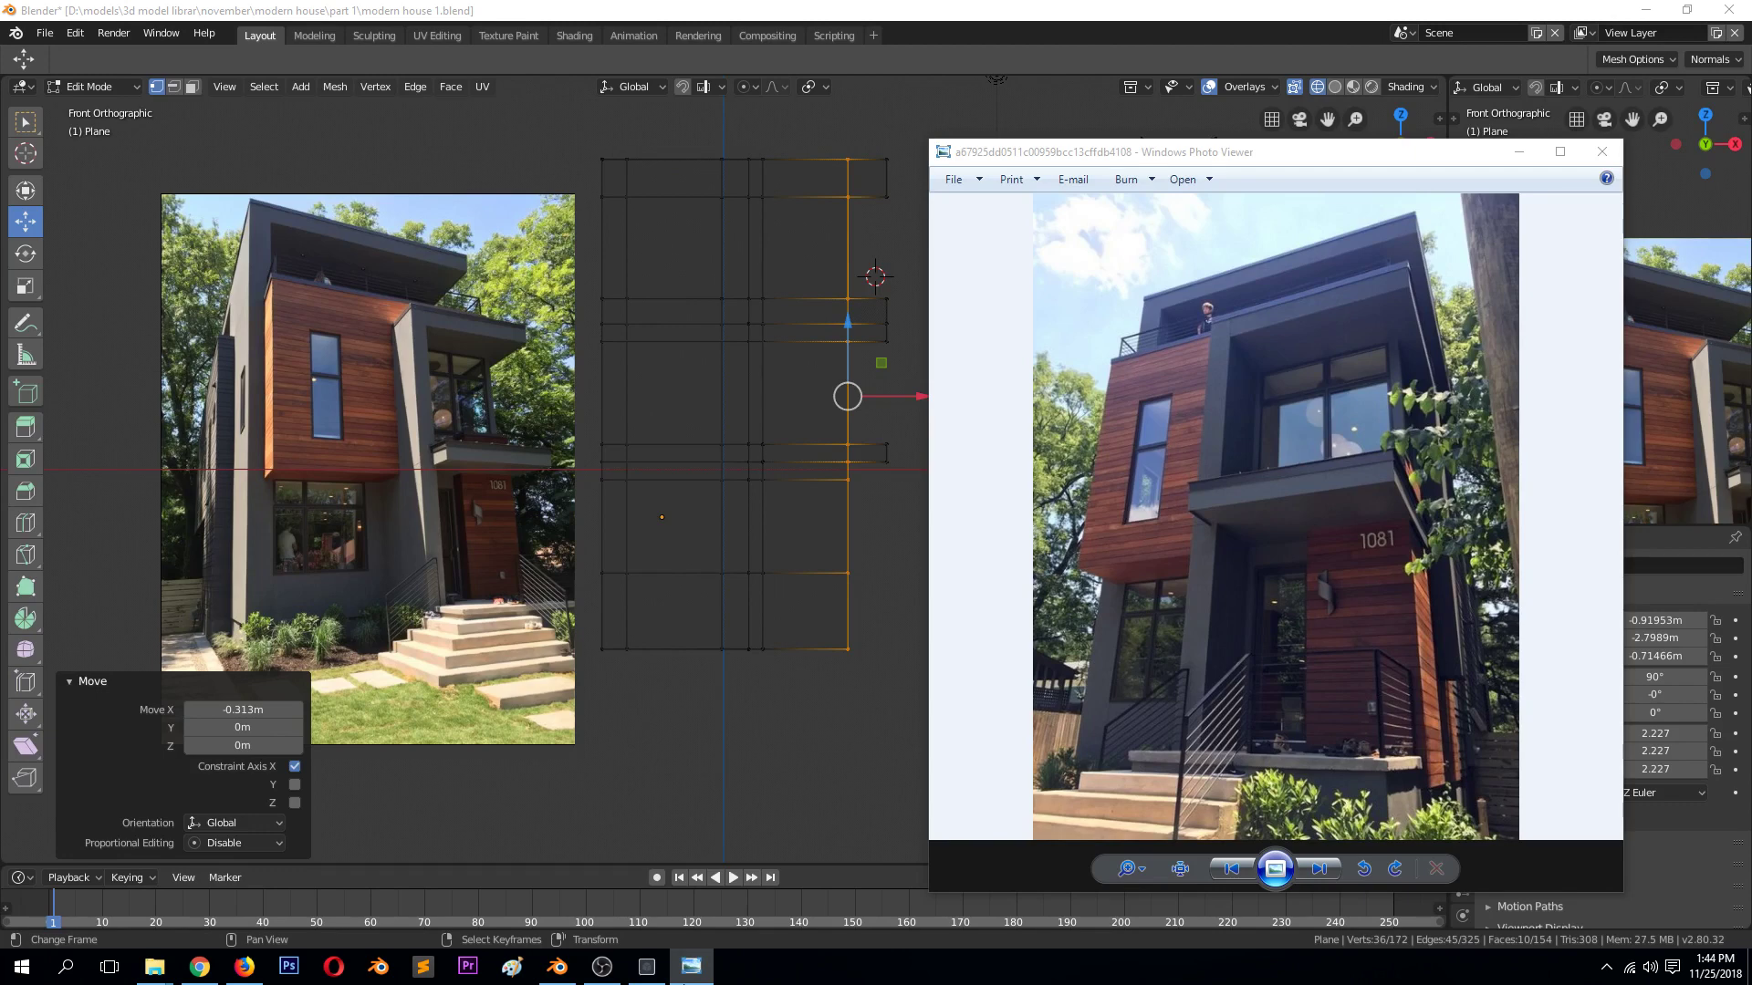
Box-select the right side wall with the roof, overhang and balcony ends, move them 0.517 m along X, and check the reference photo
{"action": "left_click", "coordinate": [815, 322]}
{"action": "left_click_drag", "start_coordinate": [821, 90], "coordinate": [931, 774]}
{"action": "key", "text": "g"}
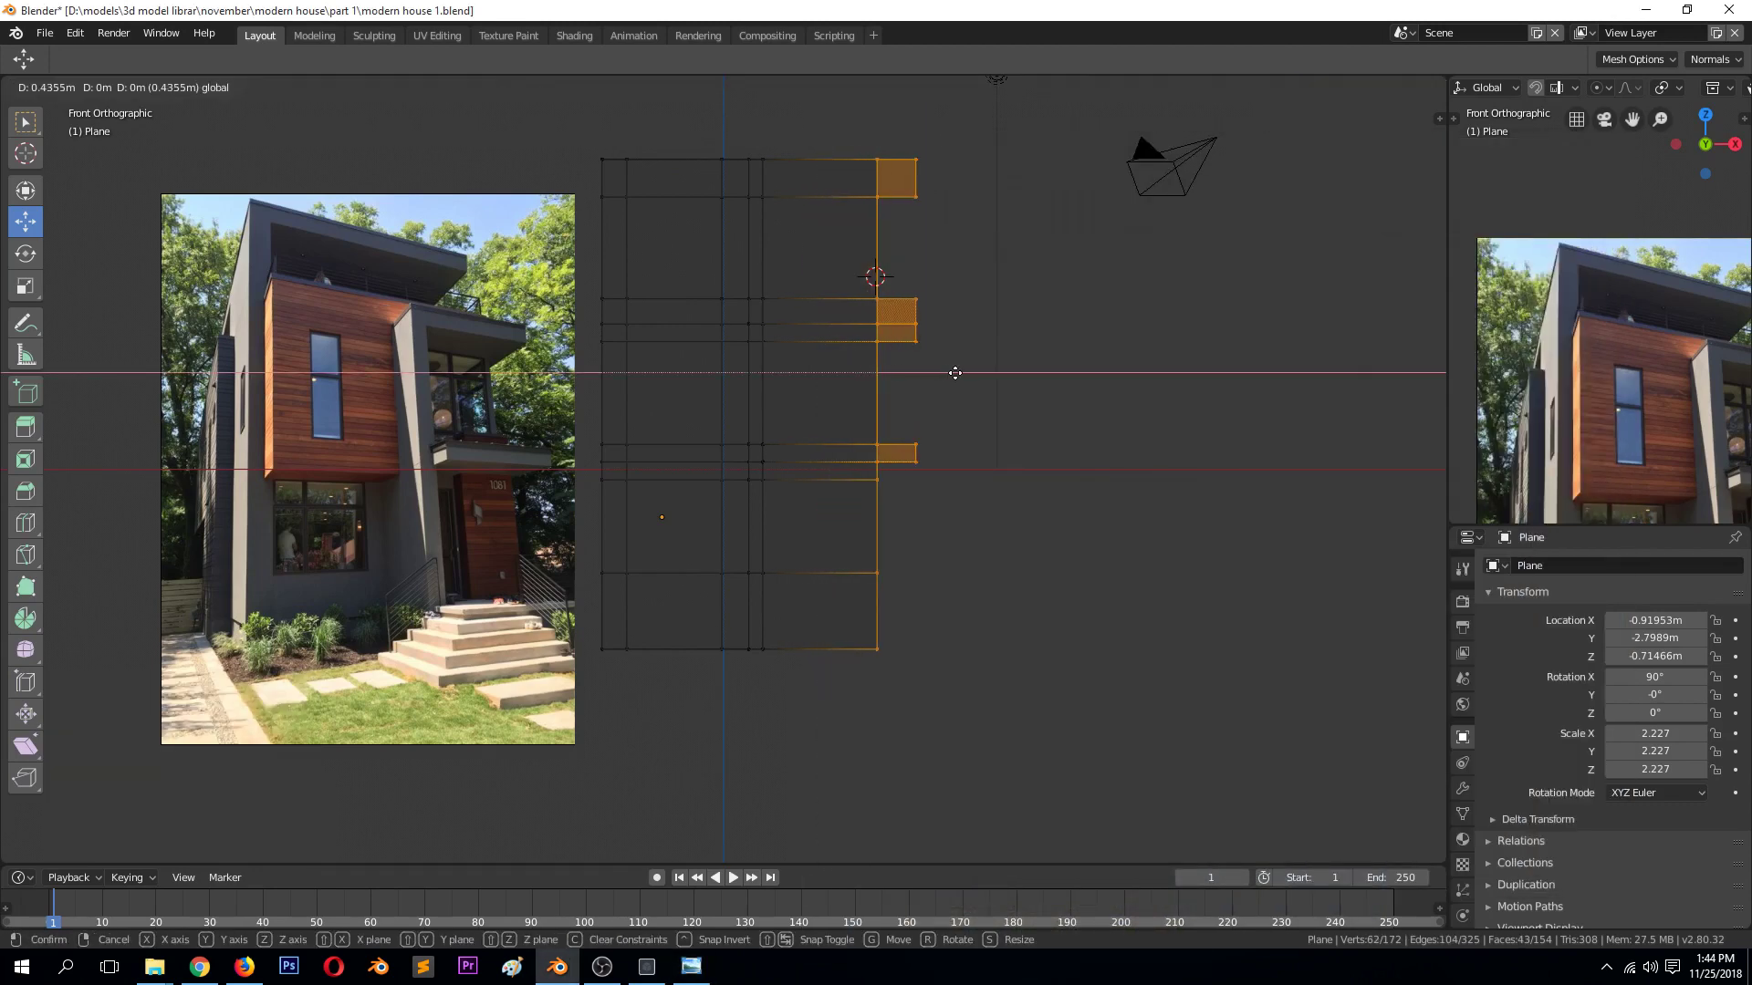
{"action": "left_click", "coordinate": [965, 369]}
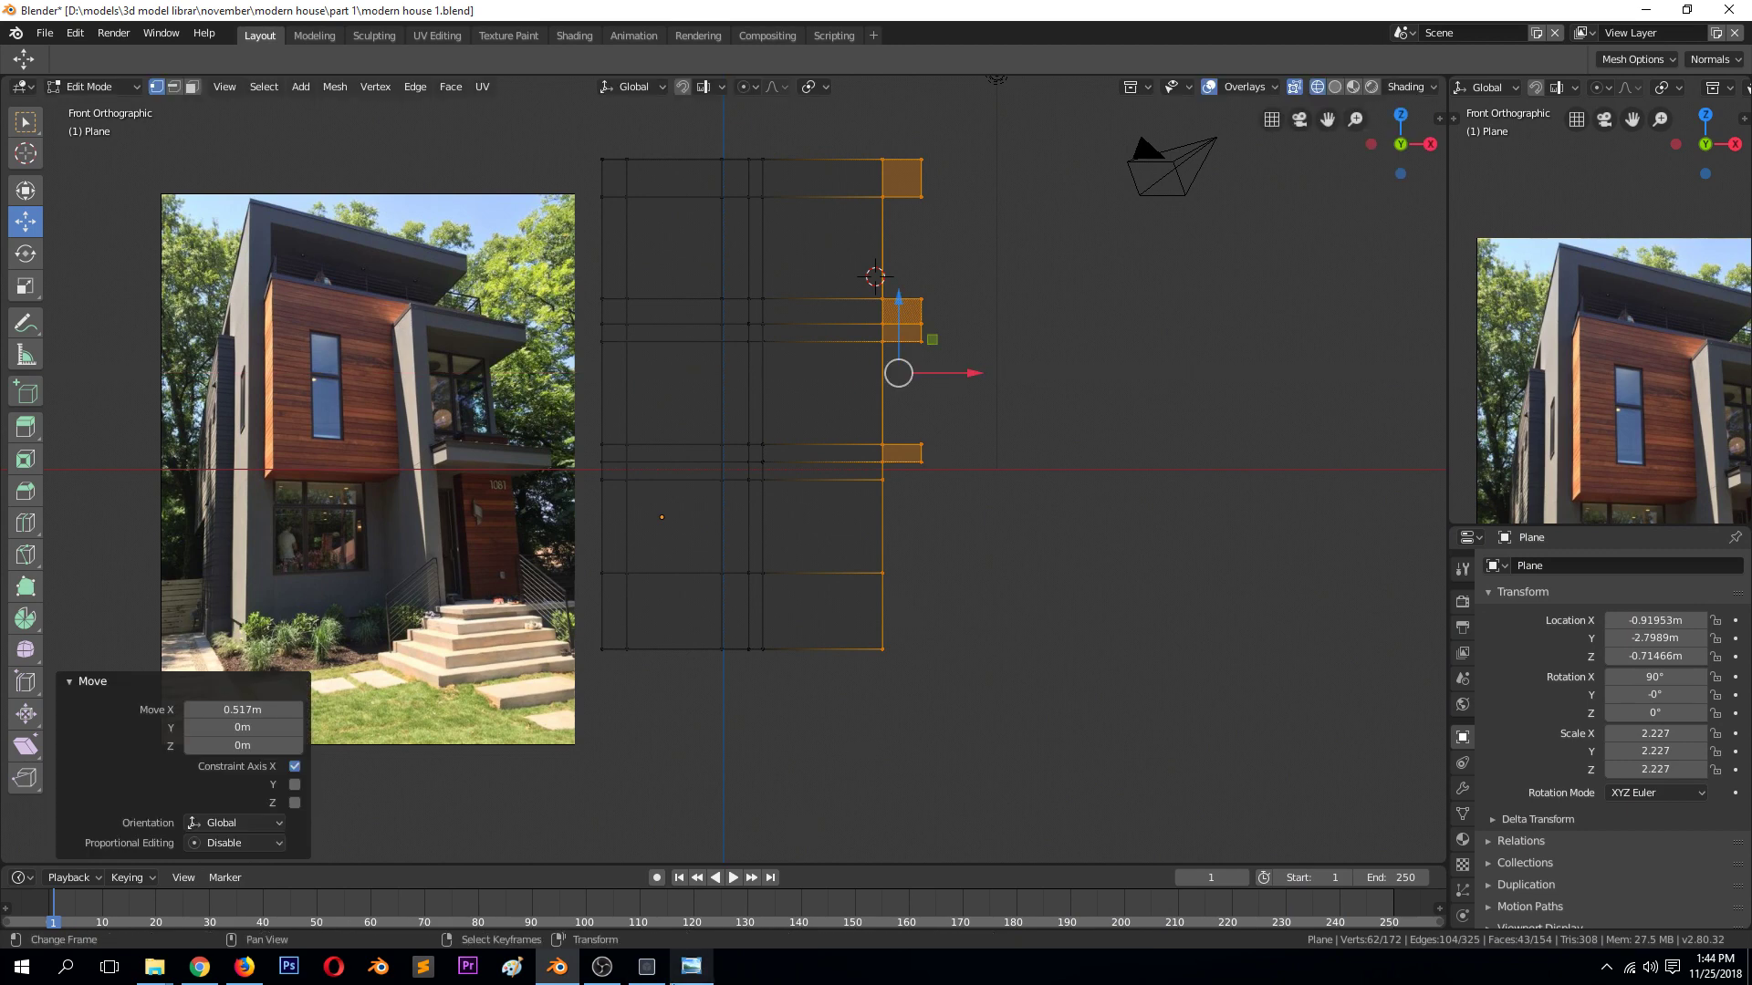
{"action": "left_click", "coordinate": [691, 965]}
{"action": "left_click", "coordinate": [693, 959]}
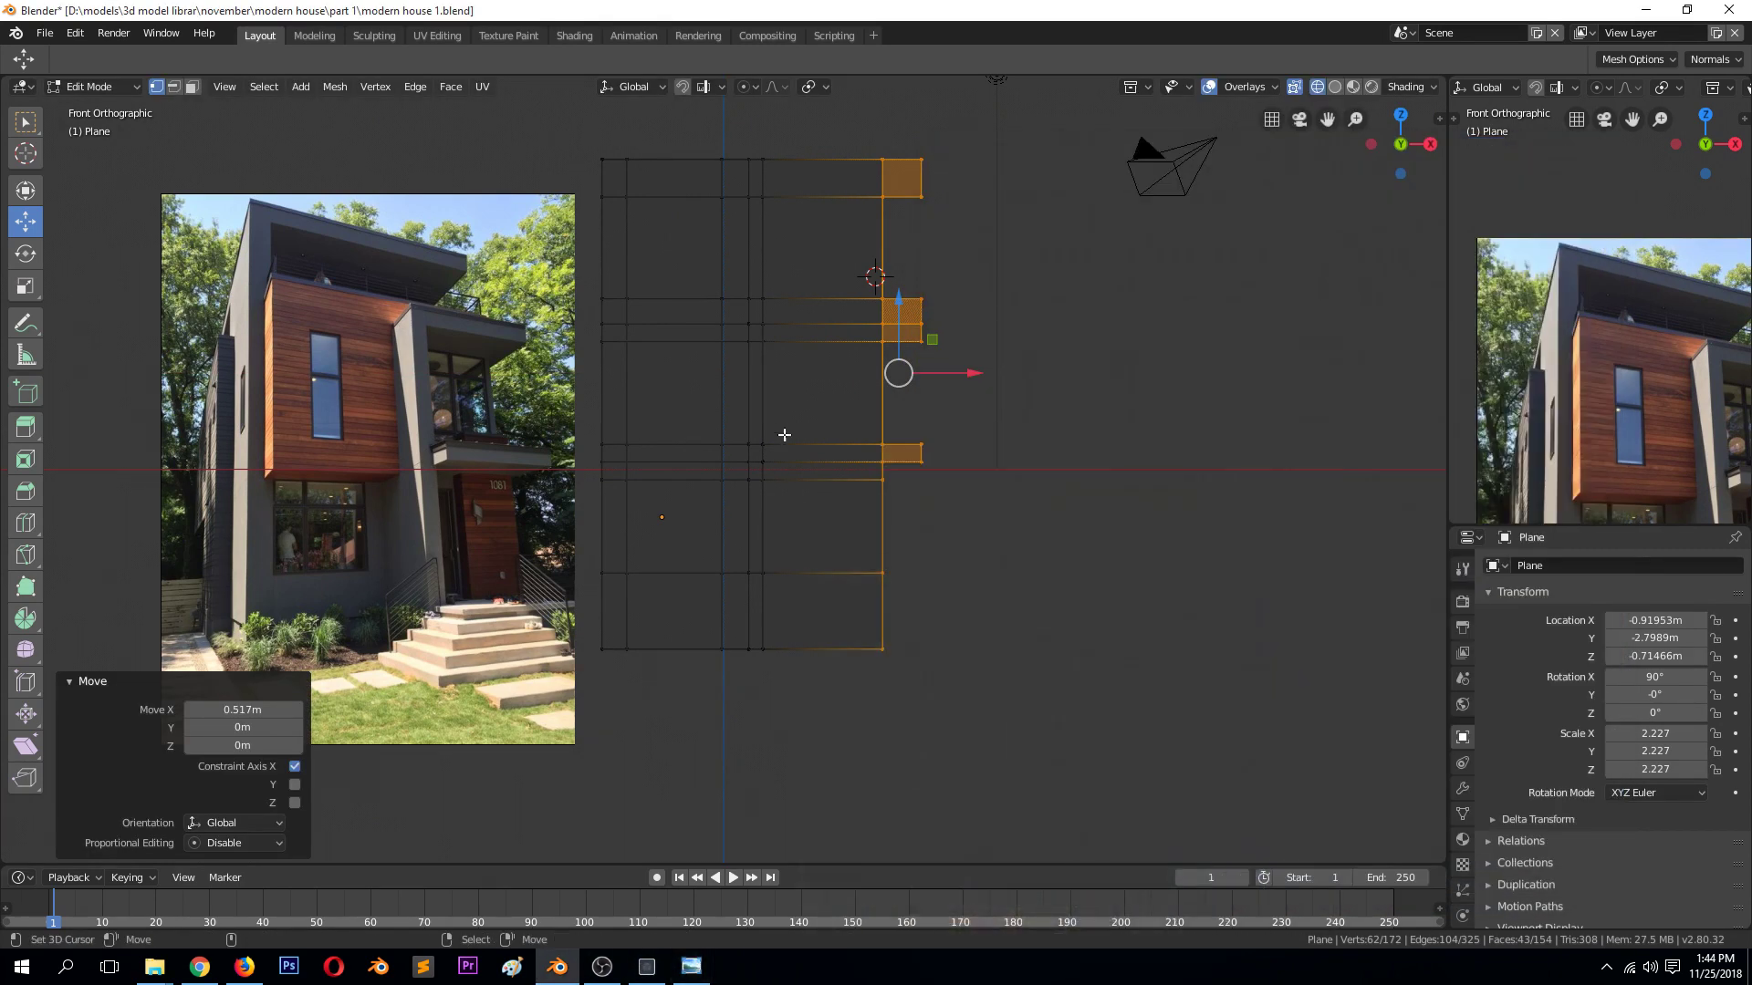
Return to object mode with solid shading, view the house from an angle and save the file
{"action": "key", "text": "Tab"}
{"action": "key", "text": "z"}
{"action": "left_click", "coordinate": [922, 399]}
{"action": "mouse_move", "coordinate": [931, 400]}
{"action": "middle_mouse_down"}
{"action": "mouse_move", "coordinate": [836, 468]}
{"action": "mouse_move", "coordinate": [912, 484]}
{"action": "mouse_move", "coordinate": [981, 448]}
{"action": "middle_mouse_up"}
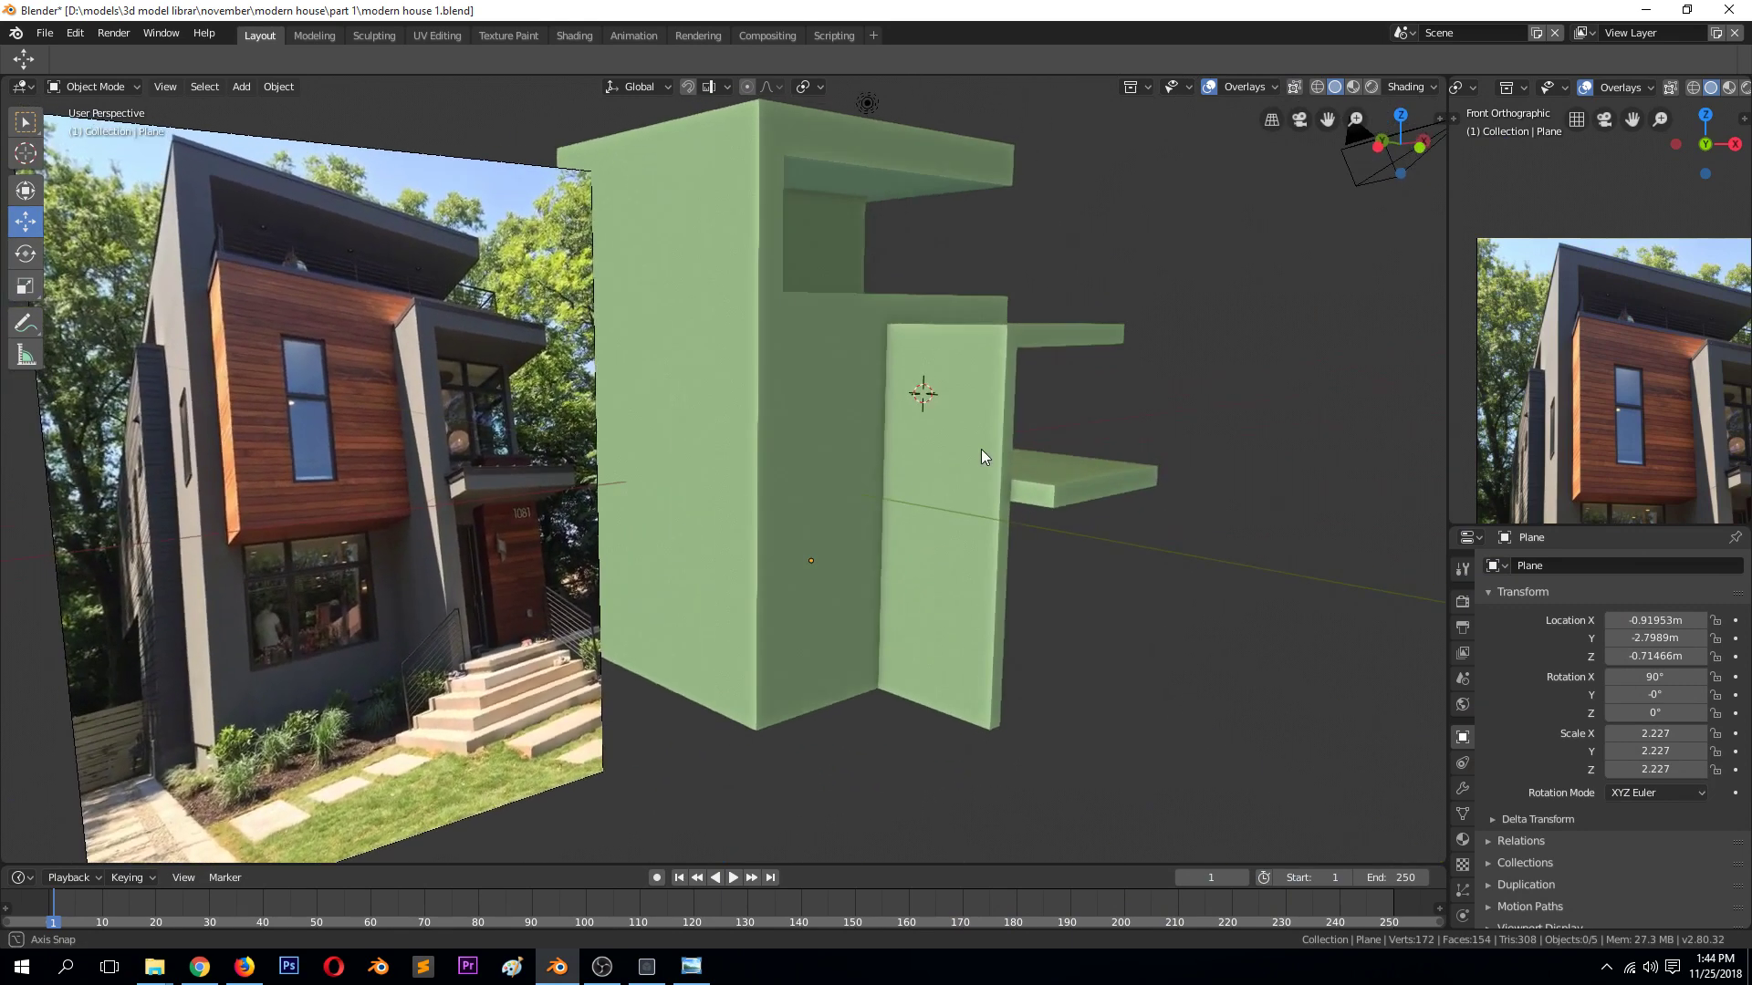
{"action": "key", "text": "ctrl+s"}
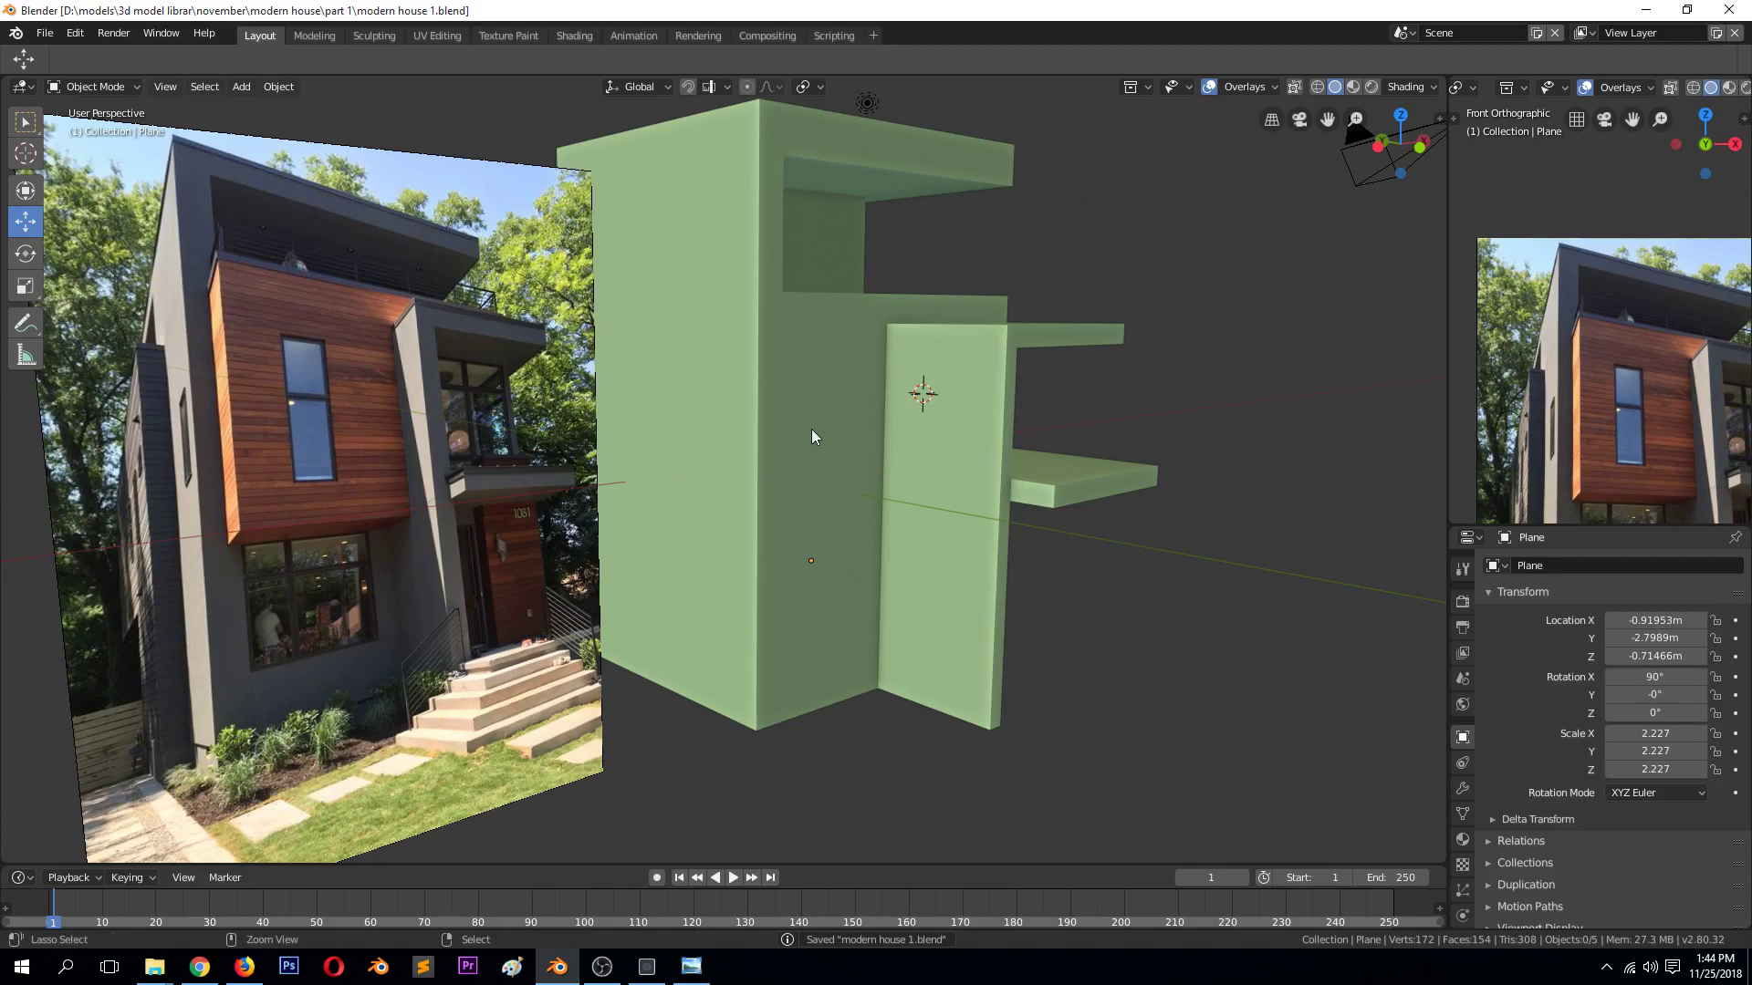
Select the front faces of the upper wall section and the strip above the overhang, and extrude them outward 0.848 m
{"action": "key", "text": "Tab"}
{"action": "key", "text": "alt+a"}
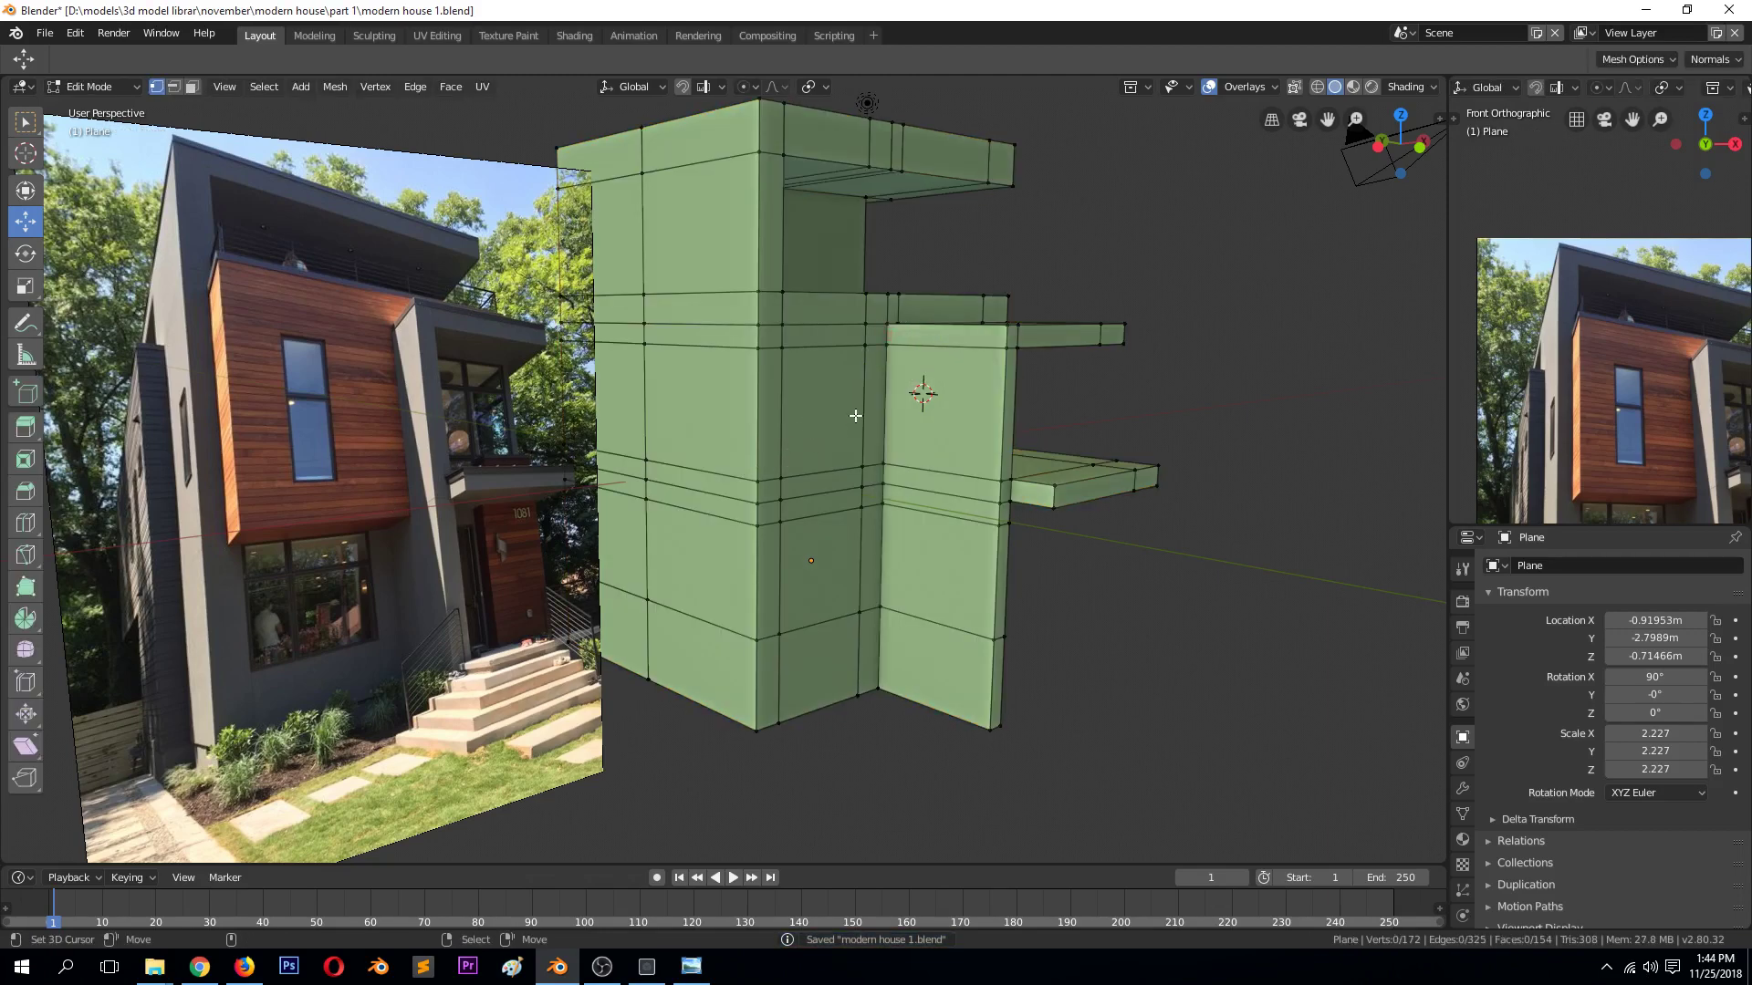
{"action": "key", "text": "3"}
{"action": "left_click", "coordinate": [821, 493]}
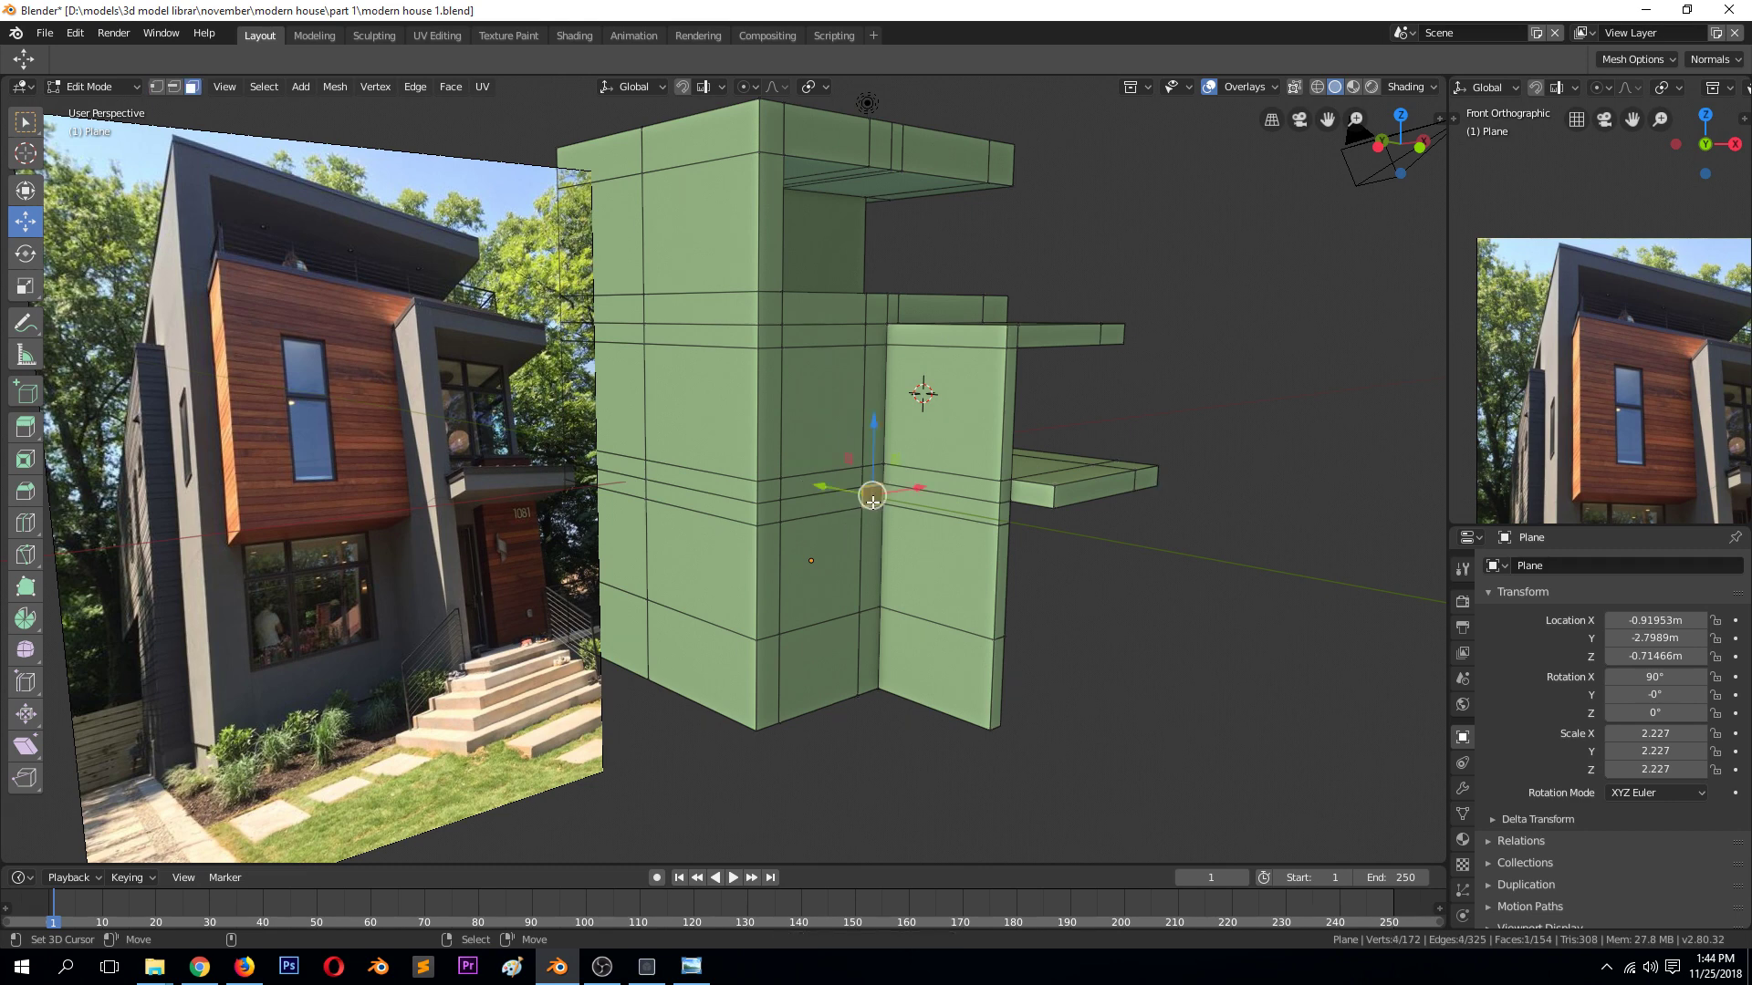
{"action": "left_click", "coordinate": [867, 498], "text": "ctrl"}
{"action": "left_click", "coordinate": [864, 475], "text": "ctrl"}
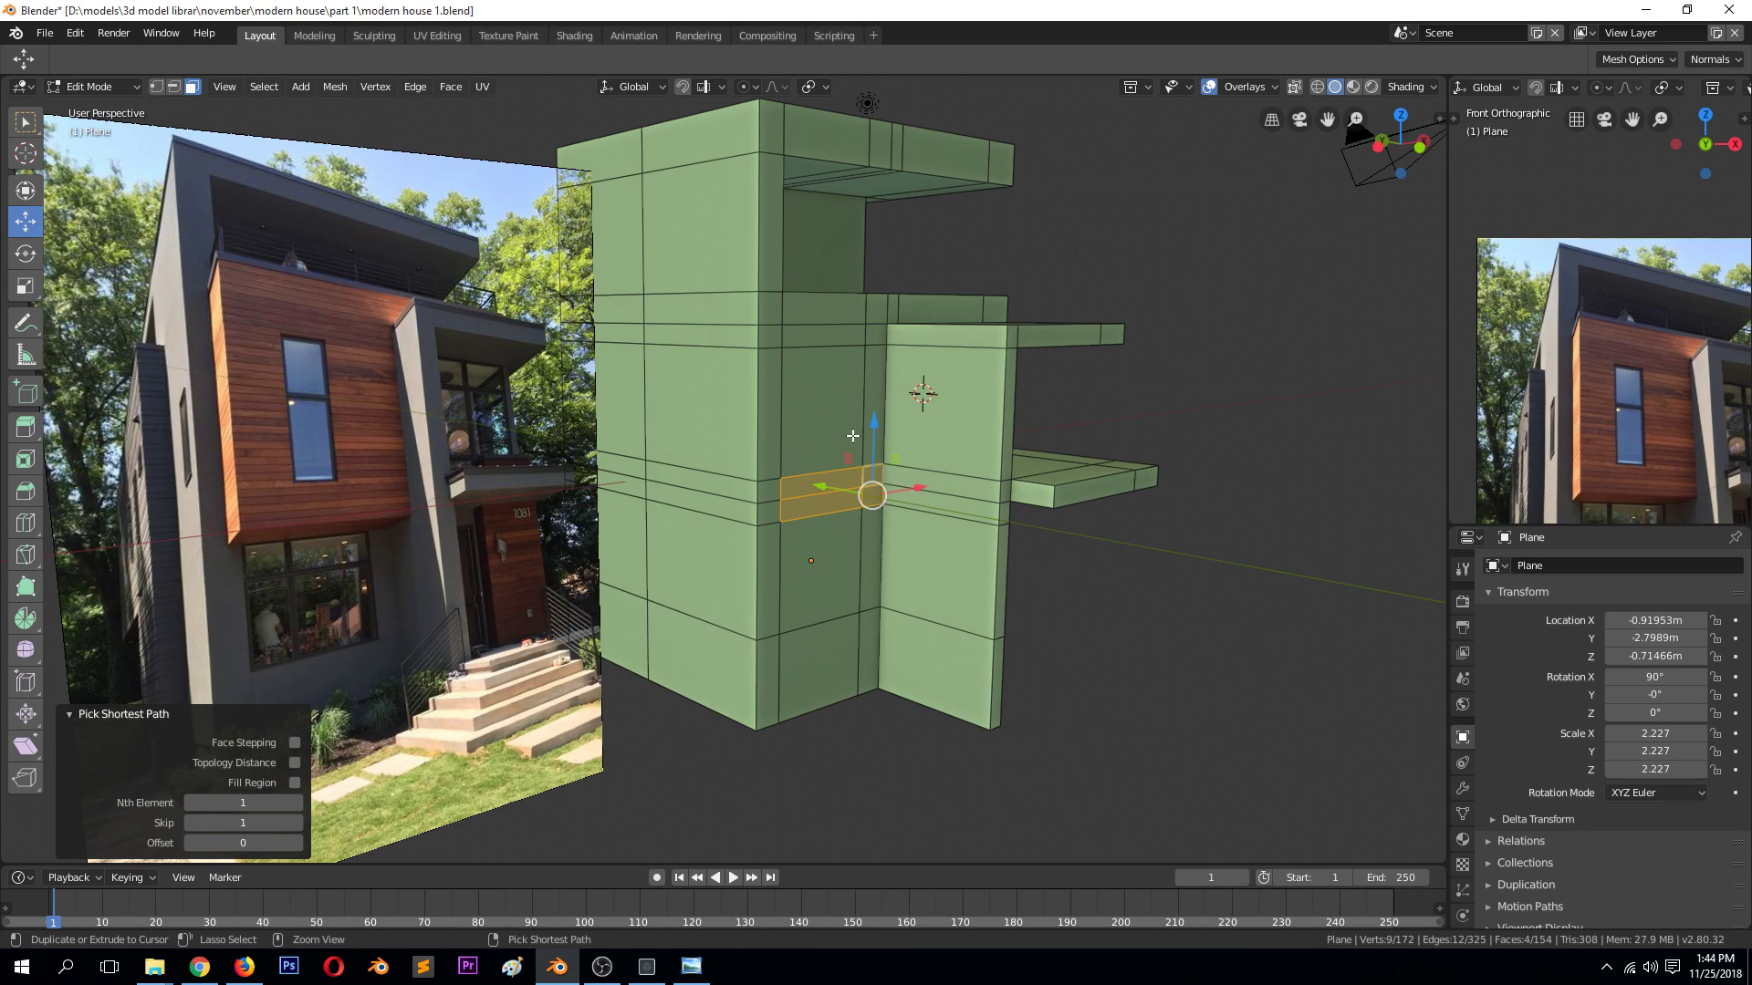
{"action": "left_click", "coordinate": [854, 435], "text": "ctrl"}
{"action": "left_click", "coordinate": [876, 416], "text": "ctrl"}
{"action": "left_click", "coordinate": [834, 334], "text": "ctrl"}
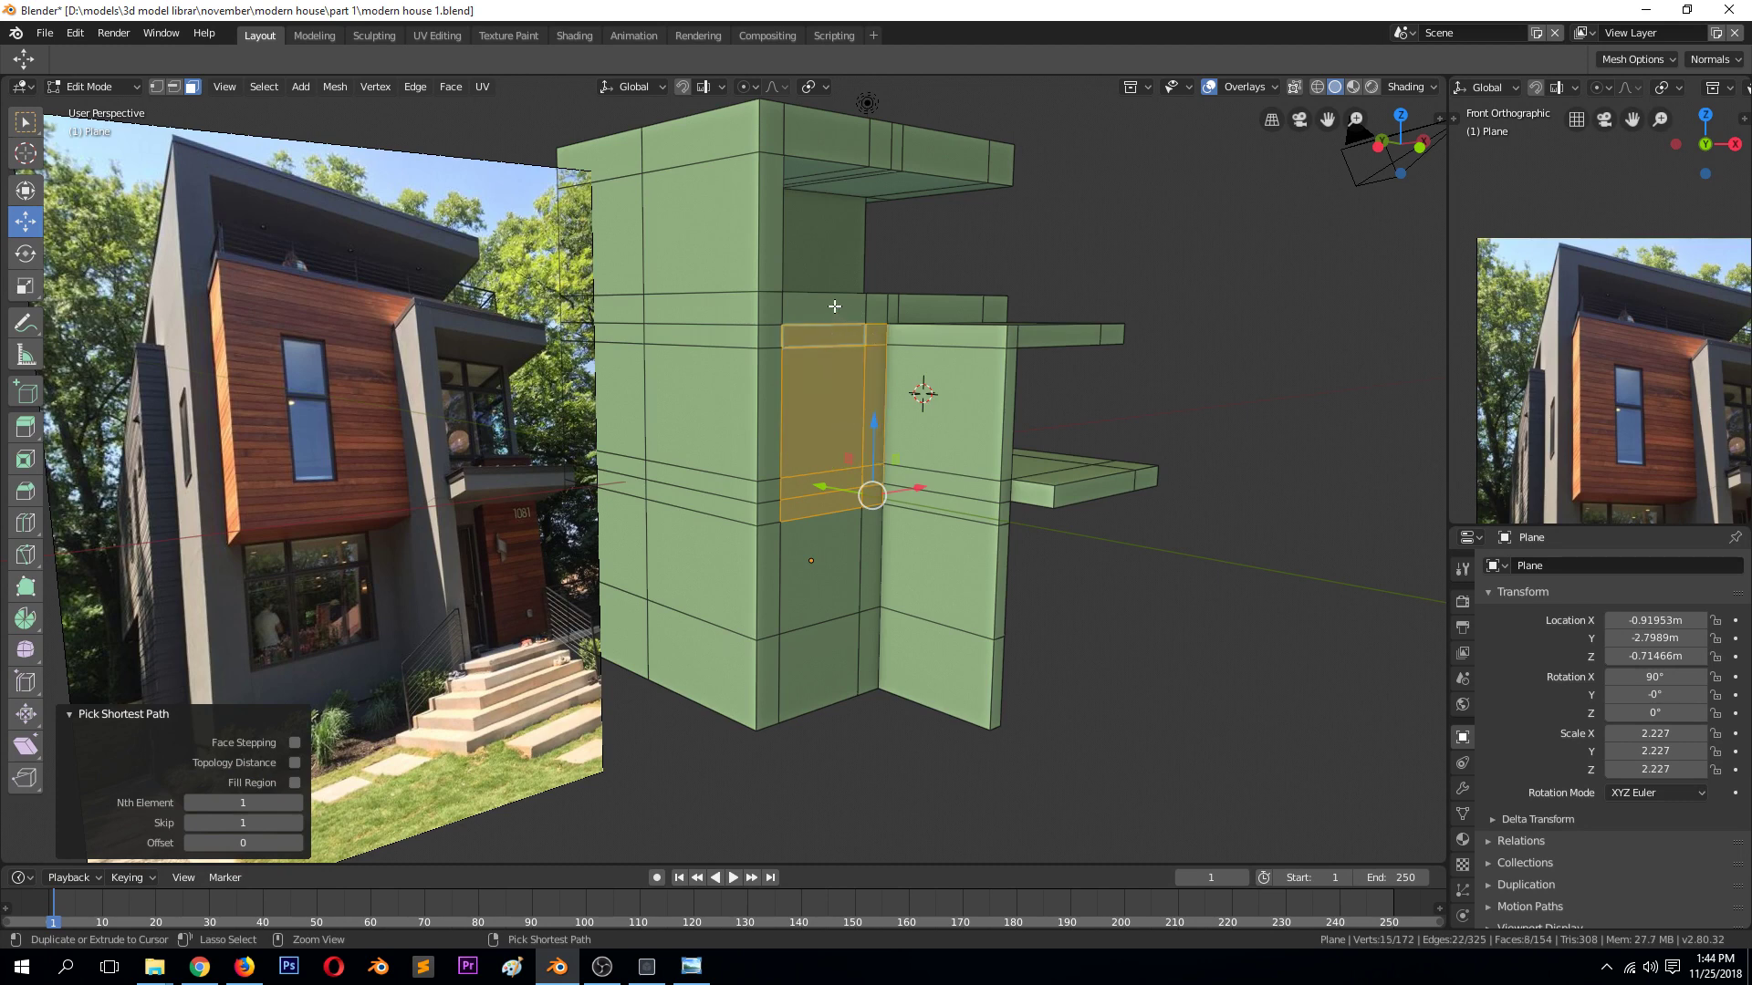
{"action": "left_click", "coordinate": [835, 307], "text": "ctrl"}
{"action": "left_click", "coordinate": [876, 308], "text": "ctrl"}
{"action": "left_click", "coordinate": [999, 308], "text": "ctrl"}
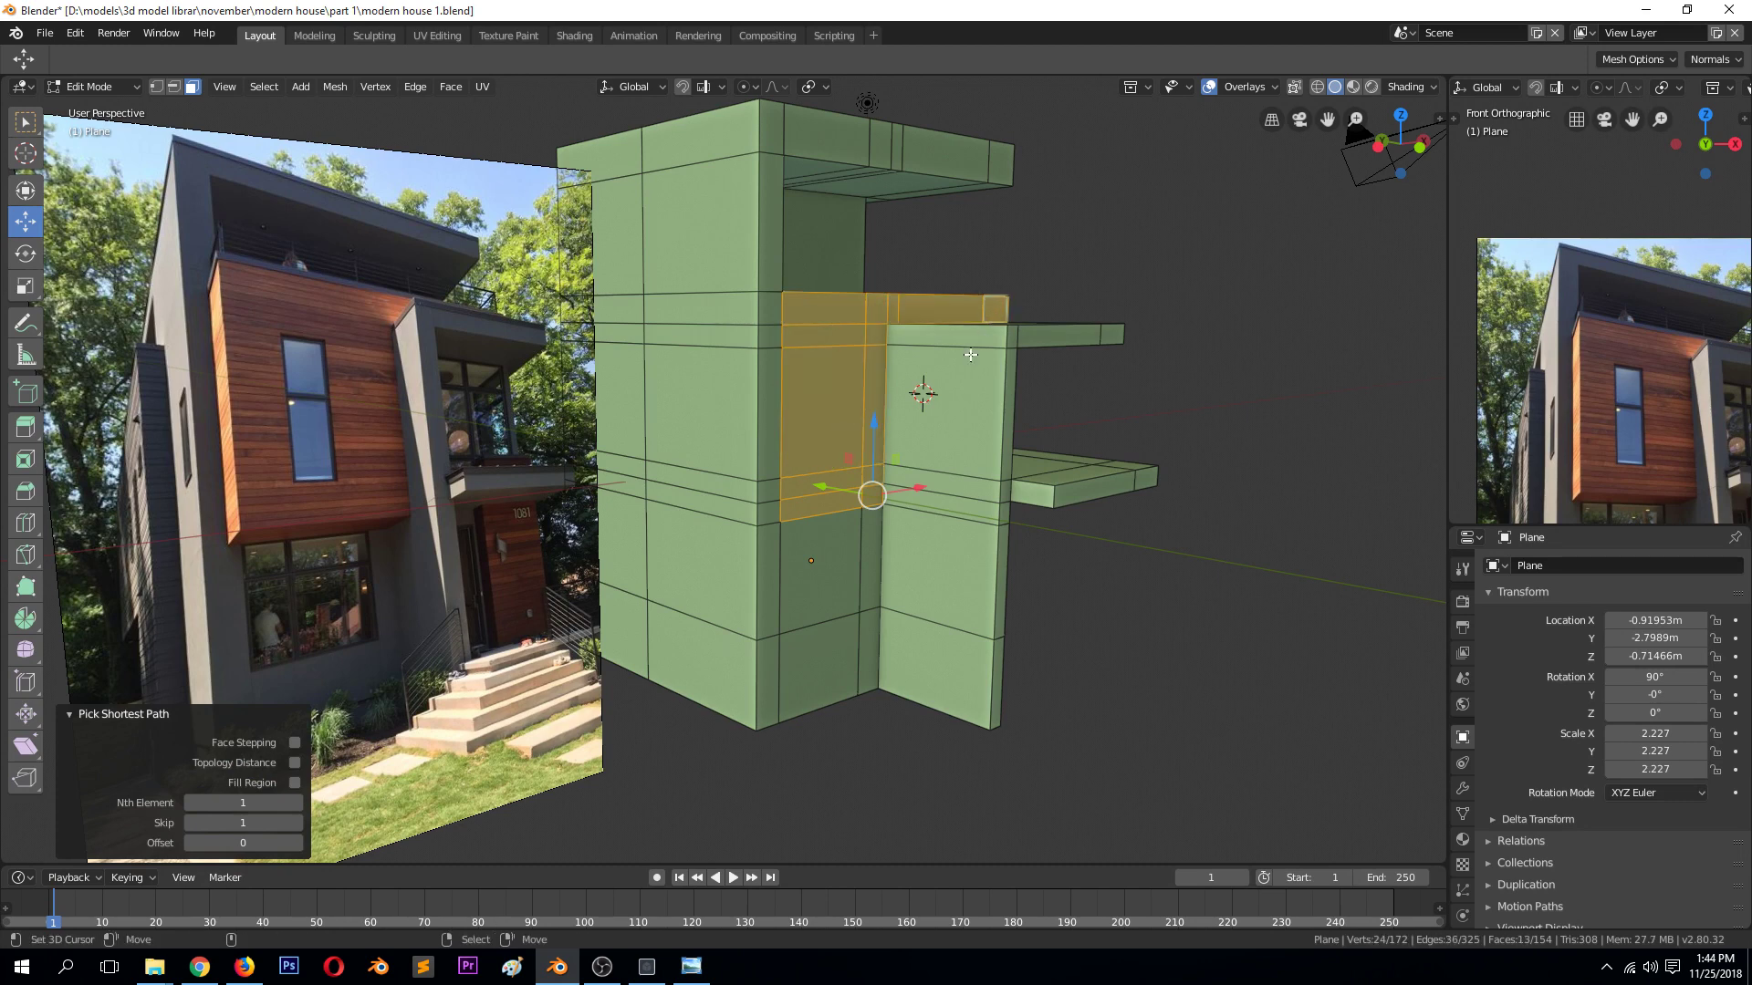
{"action": "middle_click_drag", "start_coordinate": [999, 307], "coordinate": [925, 396]}
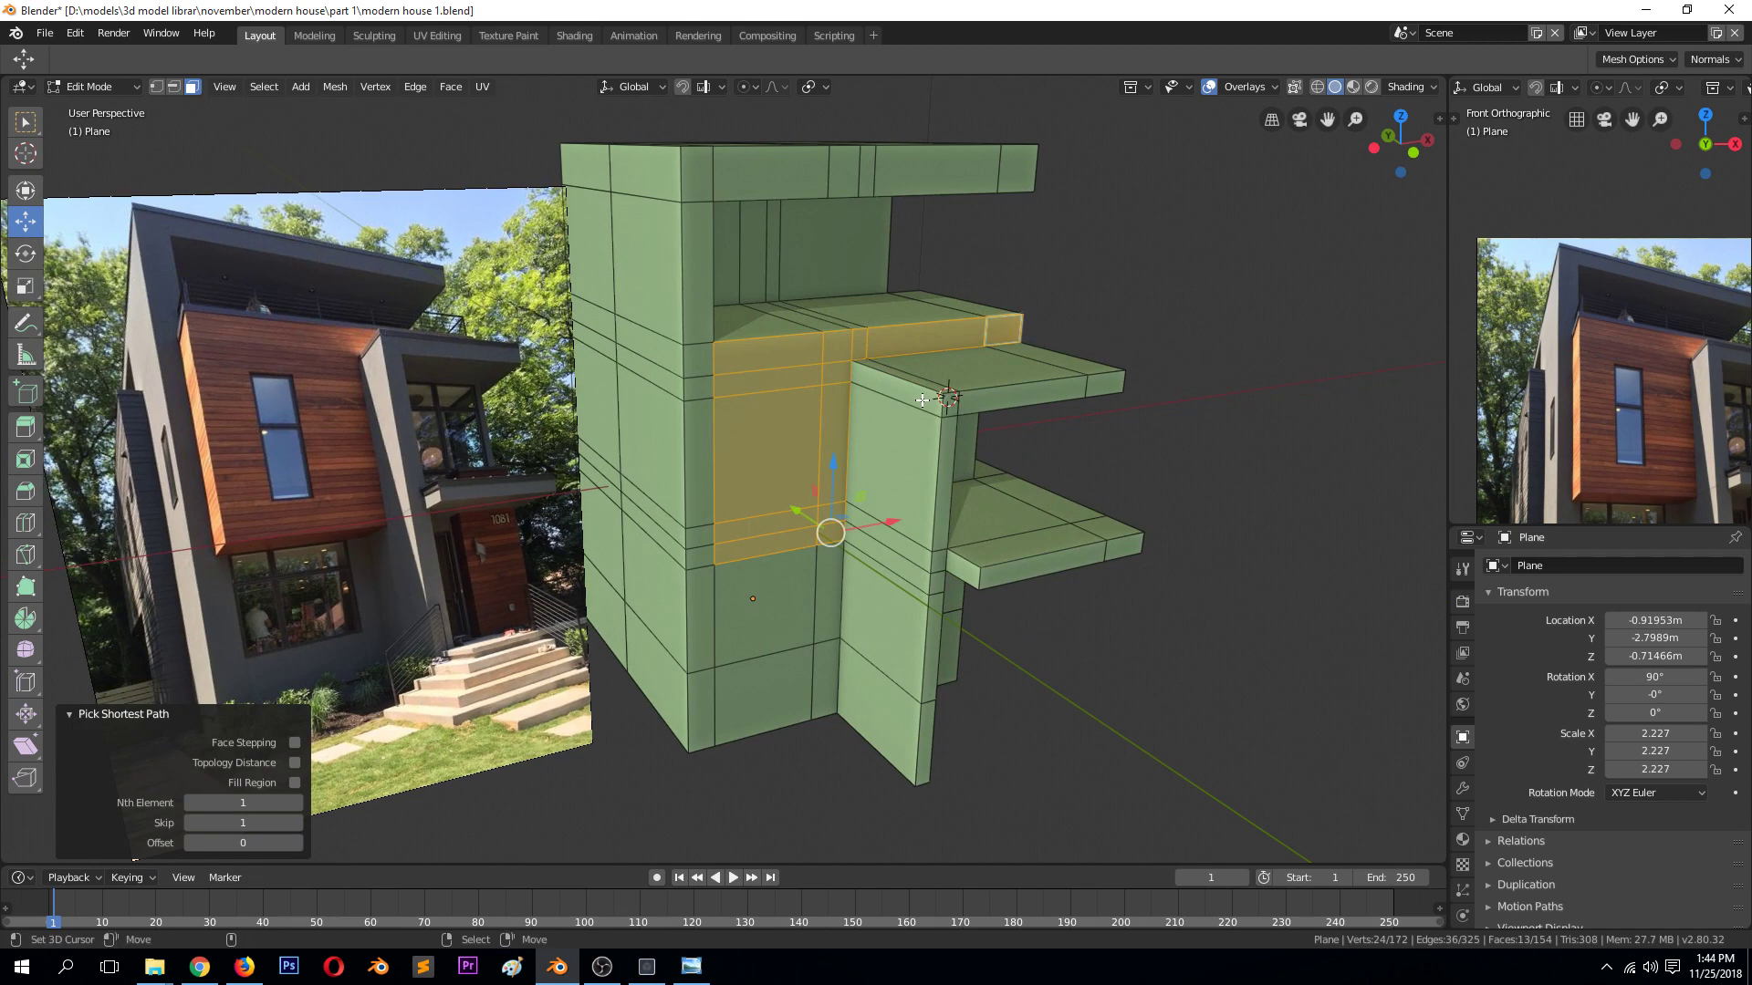
{"action": "key", "text": "e"}
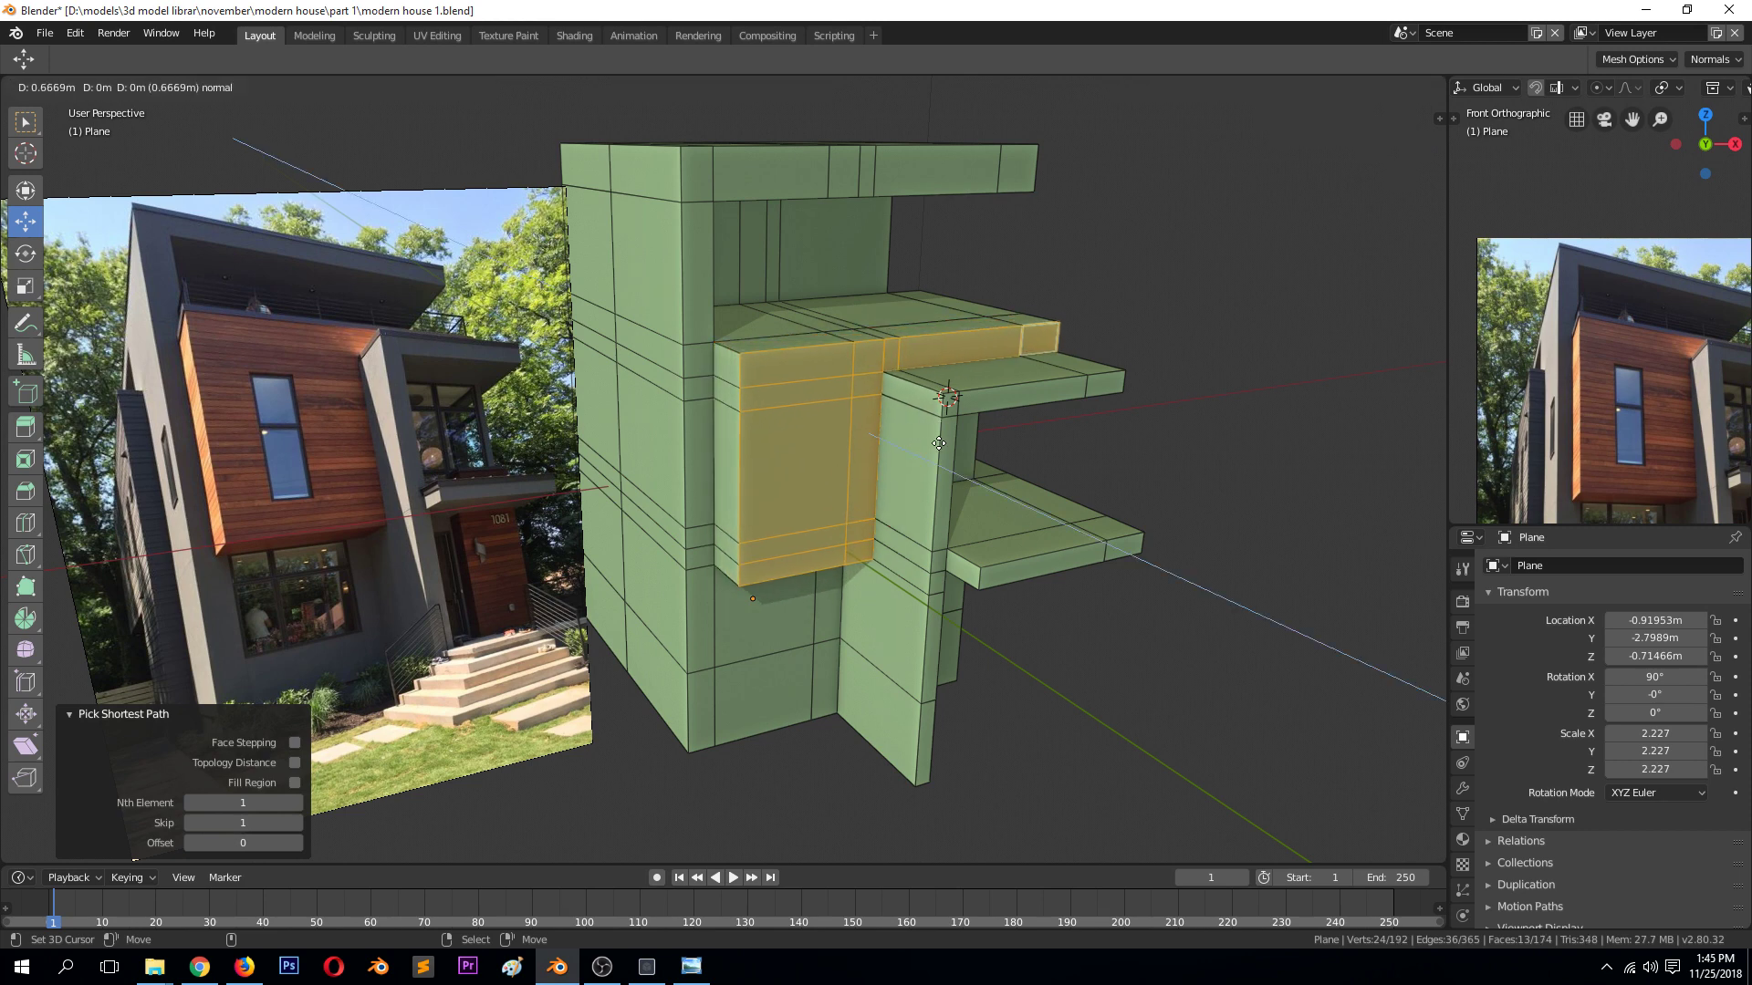
{"action": "left_click", "coordinate": [944, 453]}
{"action": "middle_click_drag", "start_coordinate": [944, 453], "coordinate": [937, 393]}
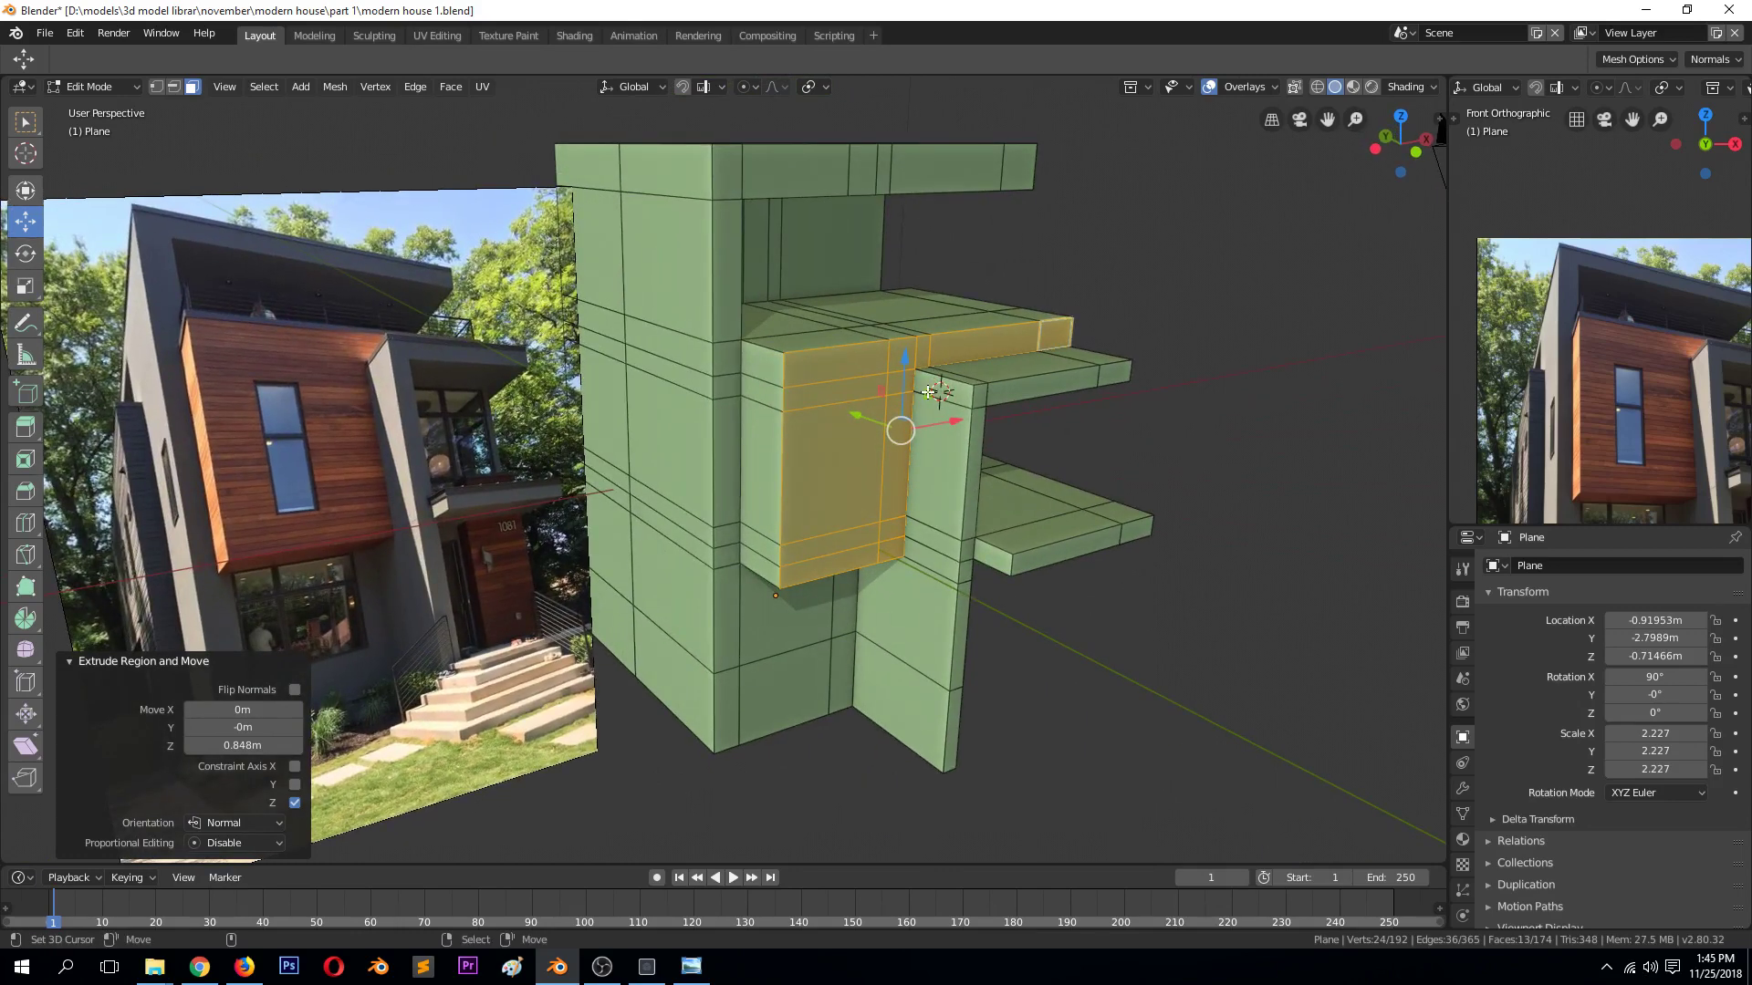
Hide the extruded front faces to expose the inside of the box, keeping solid shading
{"action": "key", "text": "z"}
{"action": "left_click", "coordinate": [785, 392]}
{"action": "mouse_move", "coordinate": [808, 408]}
{"action": "middle_mouse_down"}
{"action": "mouse_move", "coordinate": [876, 446]}
{"action": "mouse_move", "coordinate": [808, 422]}
{"action": "middle_mouse_up"}
{"action": "key", "text": "h"}
{"action": "key", "text": "z"}
{"action": "left_click", "coordinate": [709, 426]}
{"action": "key", "text": "shift+z"}
{"action": "middle_click_drag", "start_coordinate": [893, 431], "coordinate": [903, 439]}
{"action": "scroll", "coordinate": [902, 440], "scroll_direction": "up", "scroll_amount": 3}
Delete the leftover vertices where the pillar and overhang meet the inside of the extruded box, and reveal the hidden front faces
{"action": "left_click", "coordinate": [911, 587]}
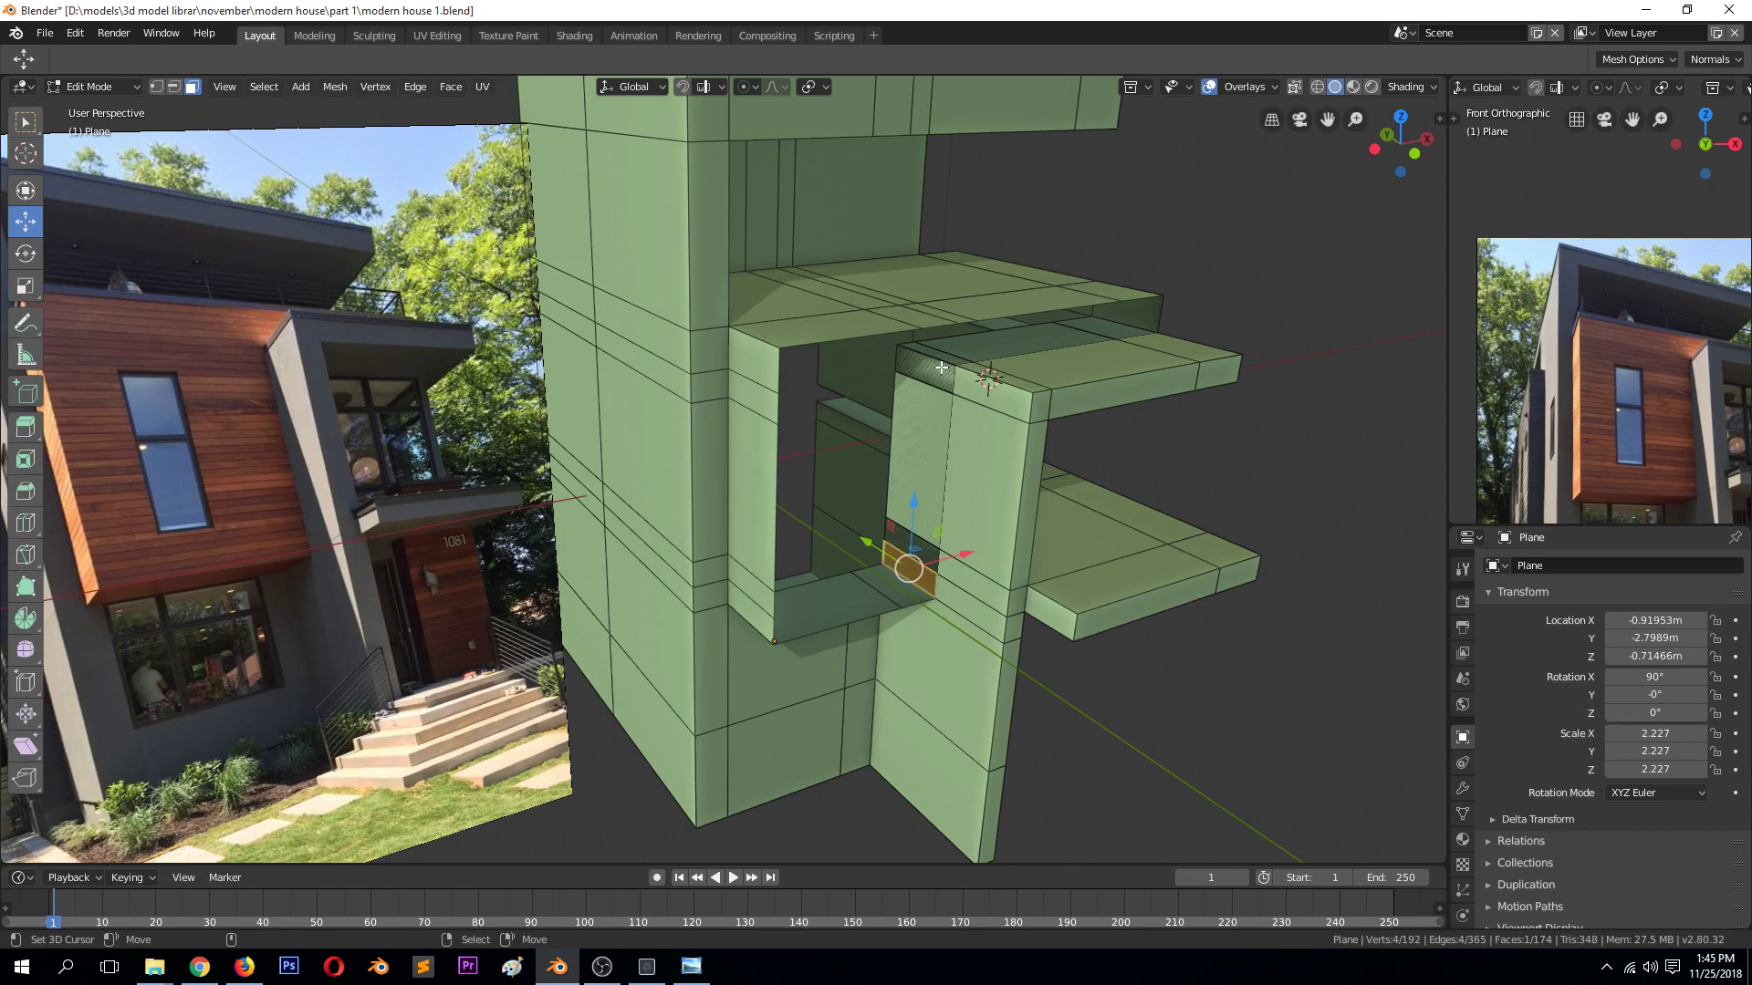
{"action": "middle_click_drag", "start_coordinate": [941, 366], "coordinate": [940, 366]}
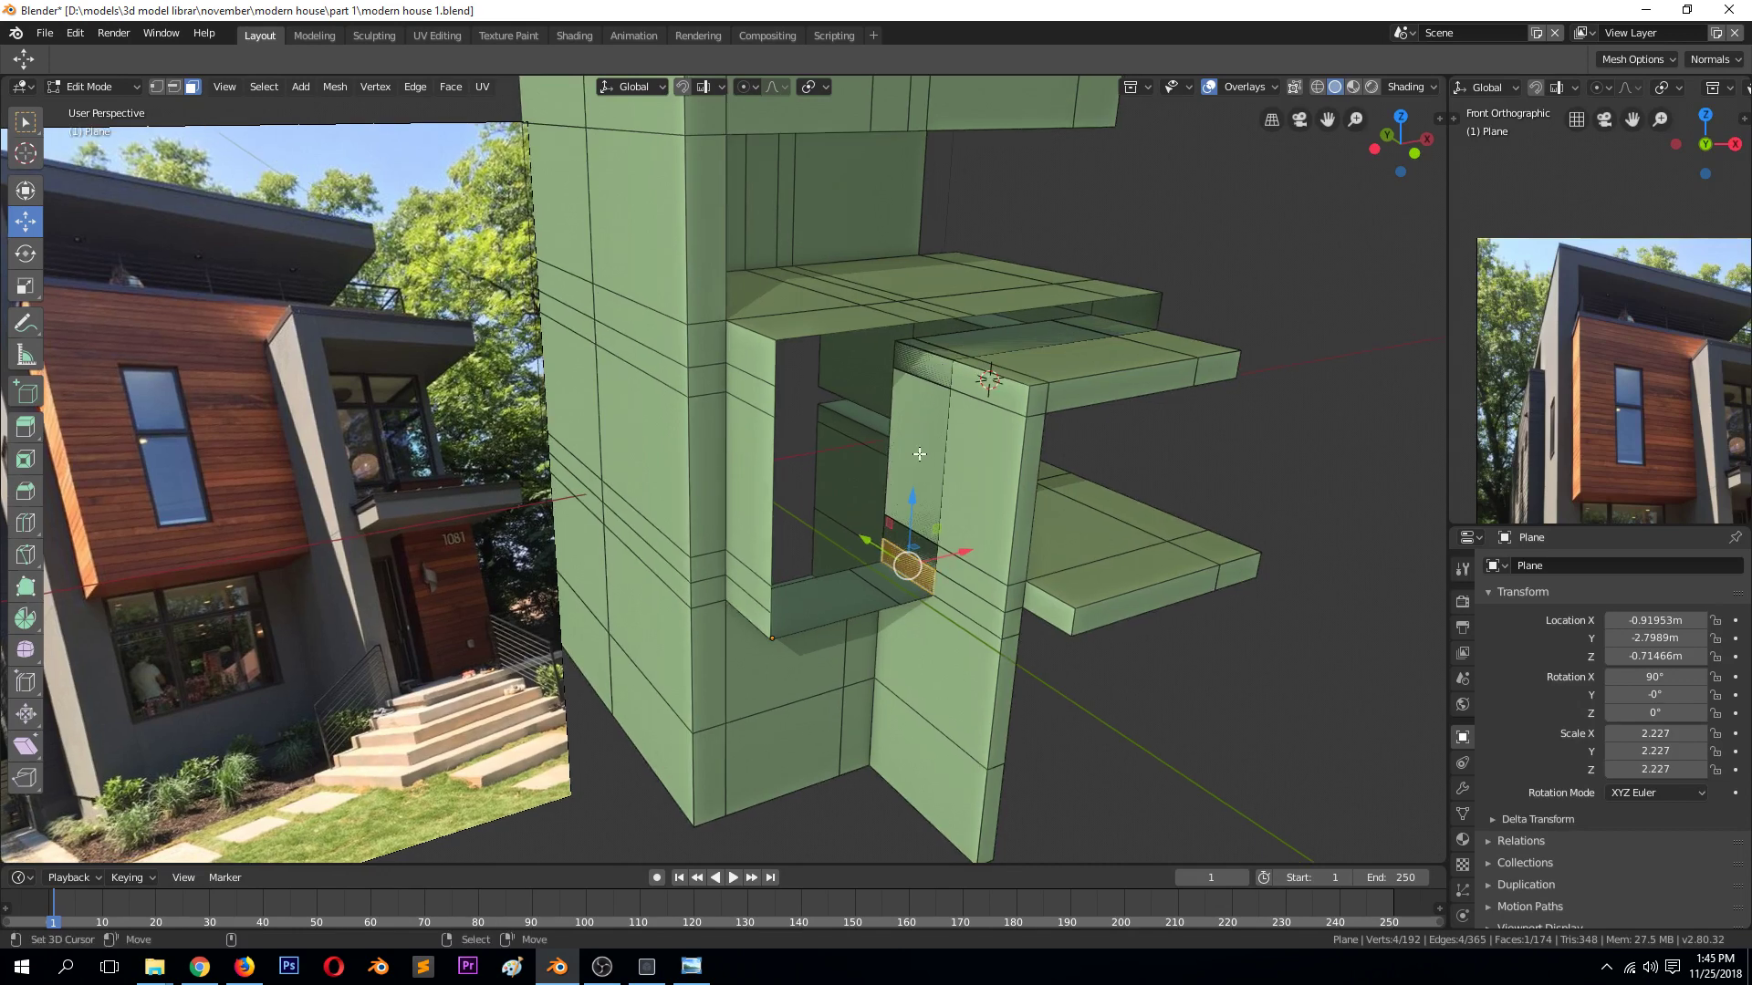
{"action": "key", "text": "1"}
{"action": "left_click", "coordinate": [883, 540]}
{"action": "left_click", "coordinate": [895, 345], "text": "ctrl"}
{"action": "middle_click_drag", "start_coordinate": [895, 345], "coordinate": [958, 404]}
{"action": "left_click", "coordinate": [949, 381], "text": "ctrl"}
{"action": "key", "text": "x"}
{"action": "left_click", "coordinate": [938, 341]}
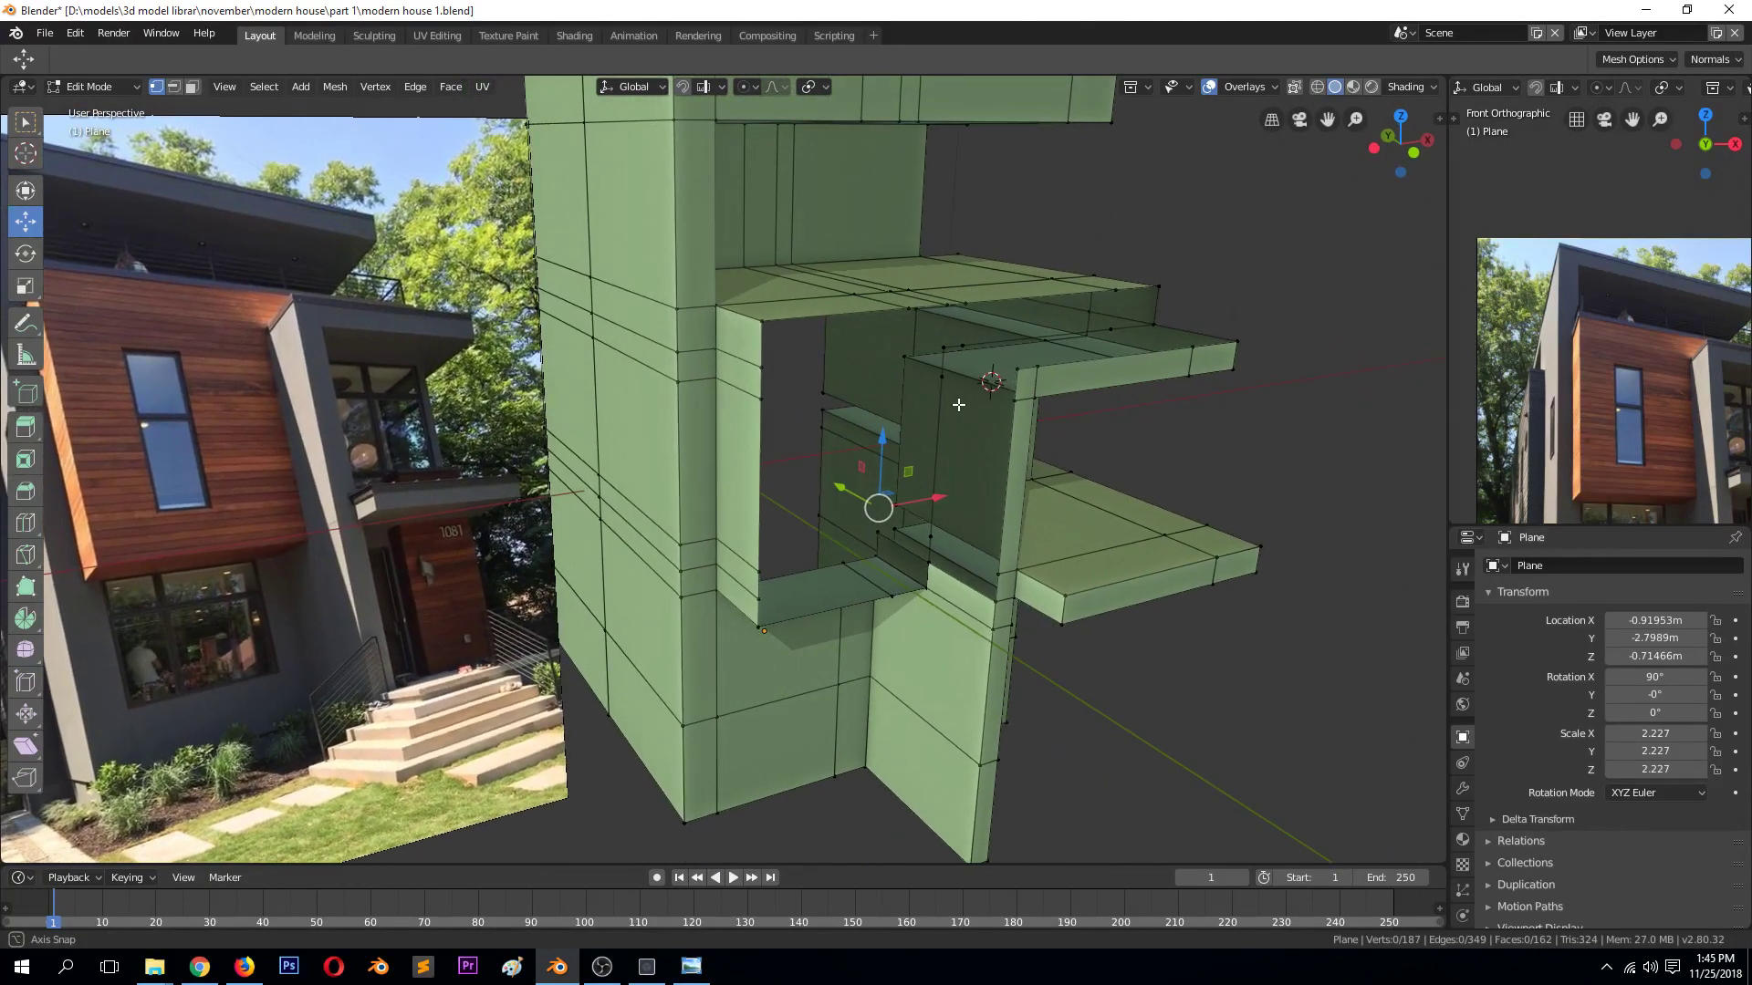
{"action": "middle_click_drag", "start_coordinate": [958, 404], "coordinate": [958, 404]}
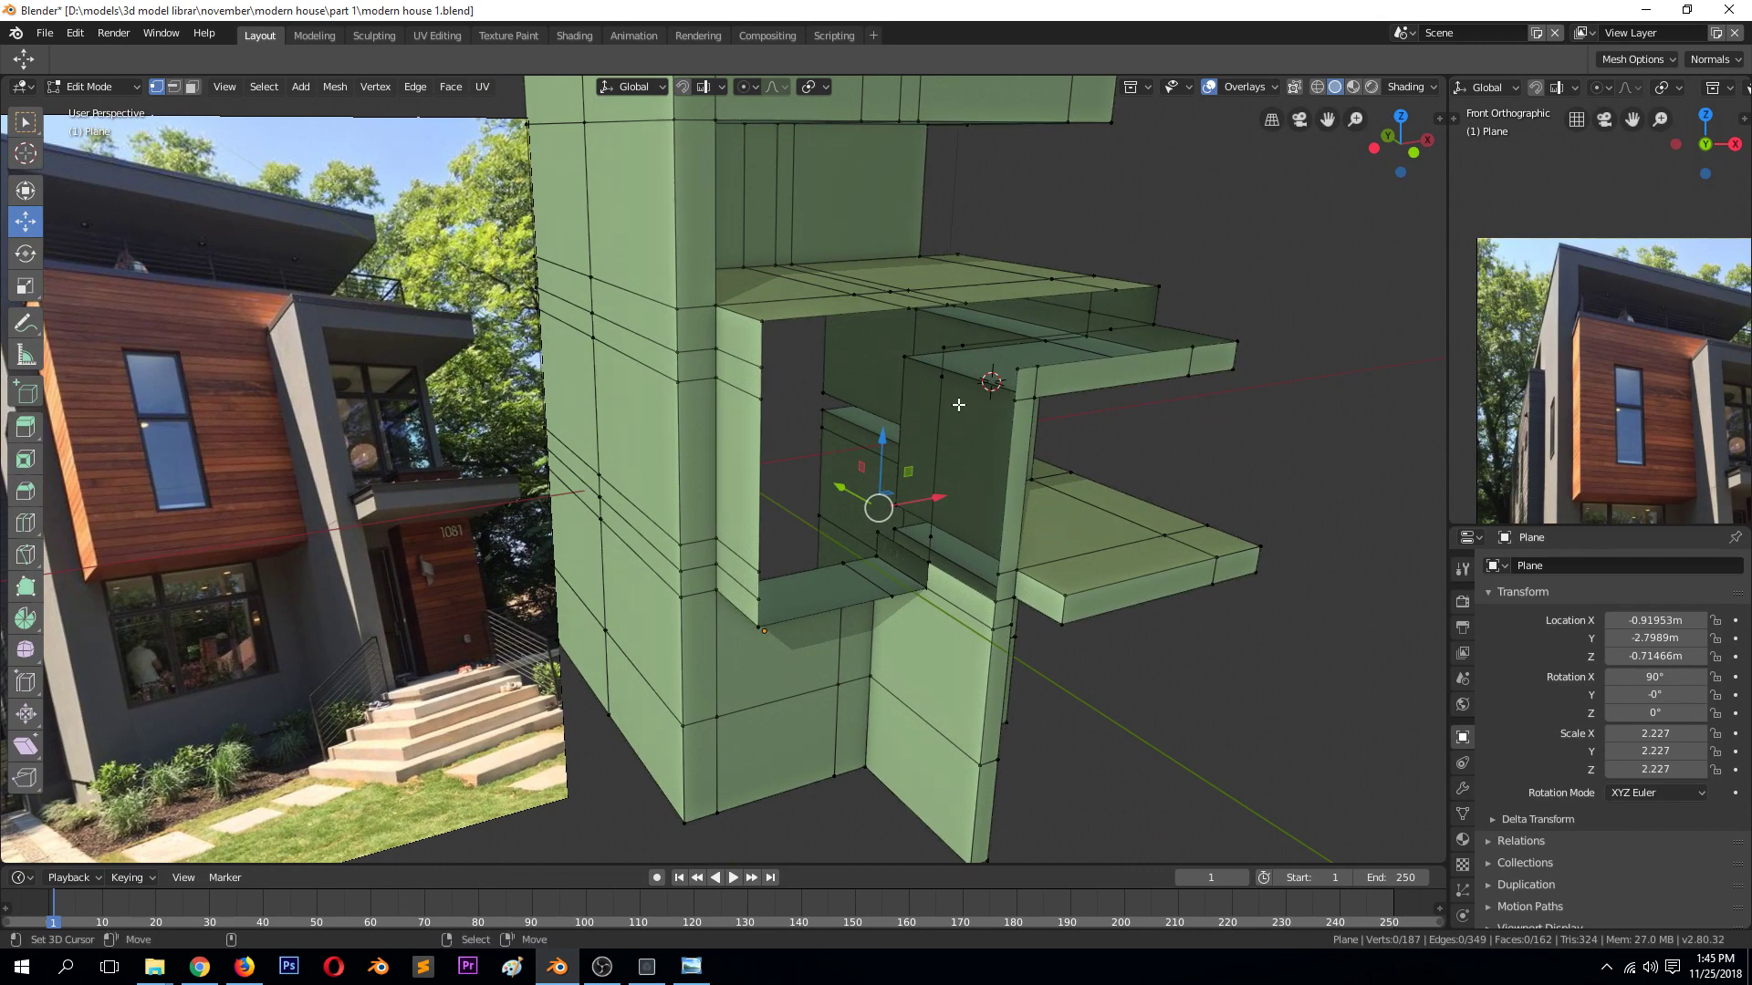
{"action": "left_click", "coordinate": [883, 538]}
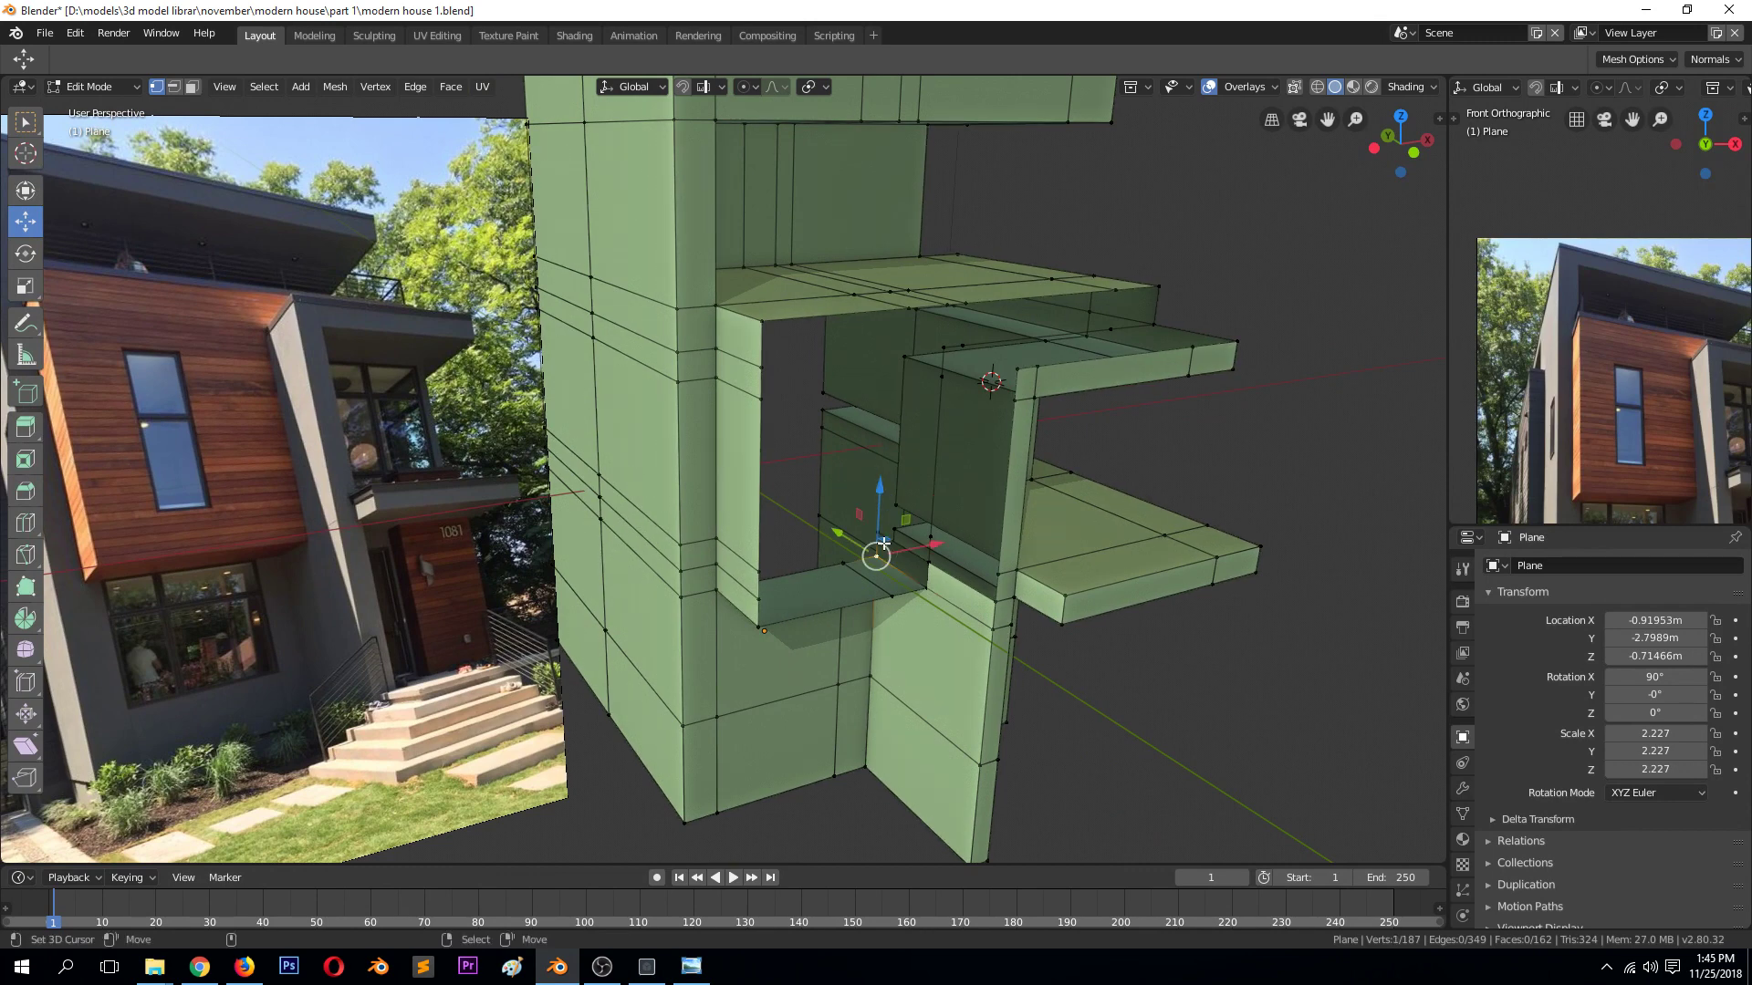
{"action": "key", "text": "x"}
{"action": "left_click", "coordinate": [880, 535]}
{"action": "middle_click_drag", "start_coordinate": [912, 558], "coordinate": [920, 507]}
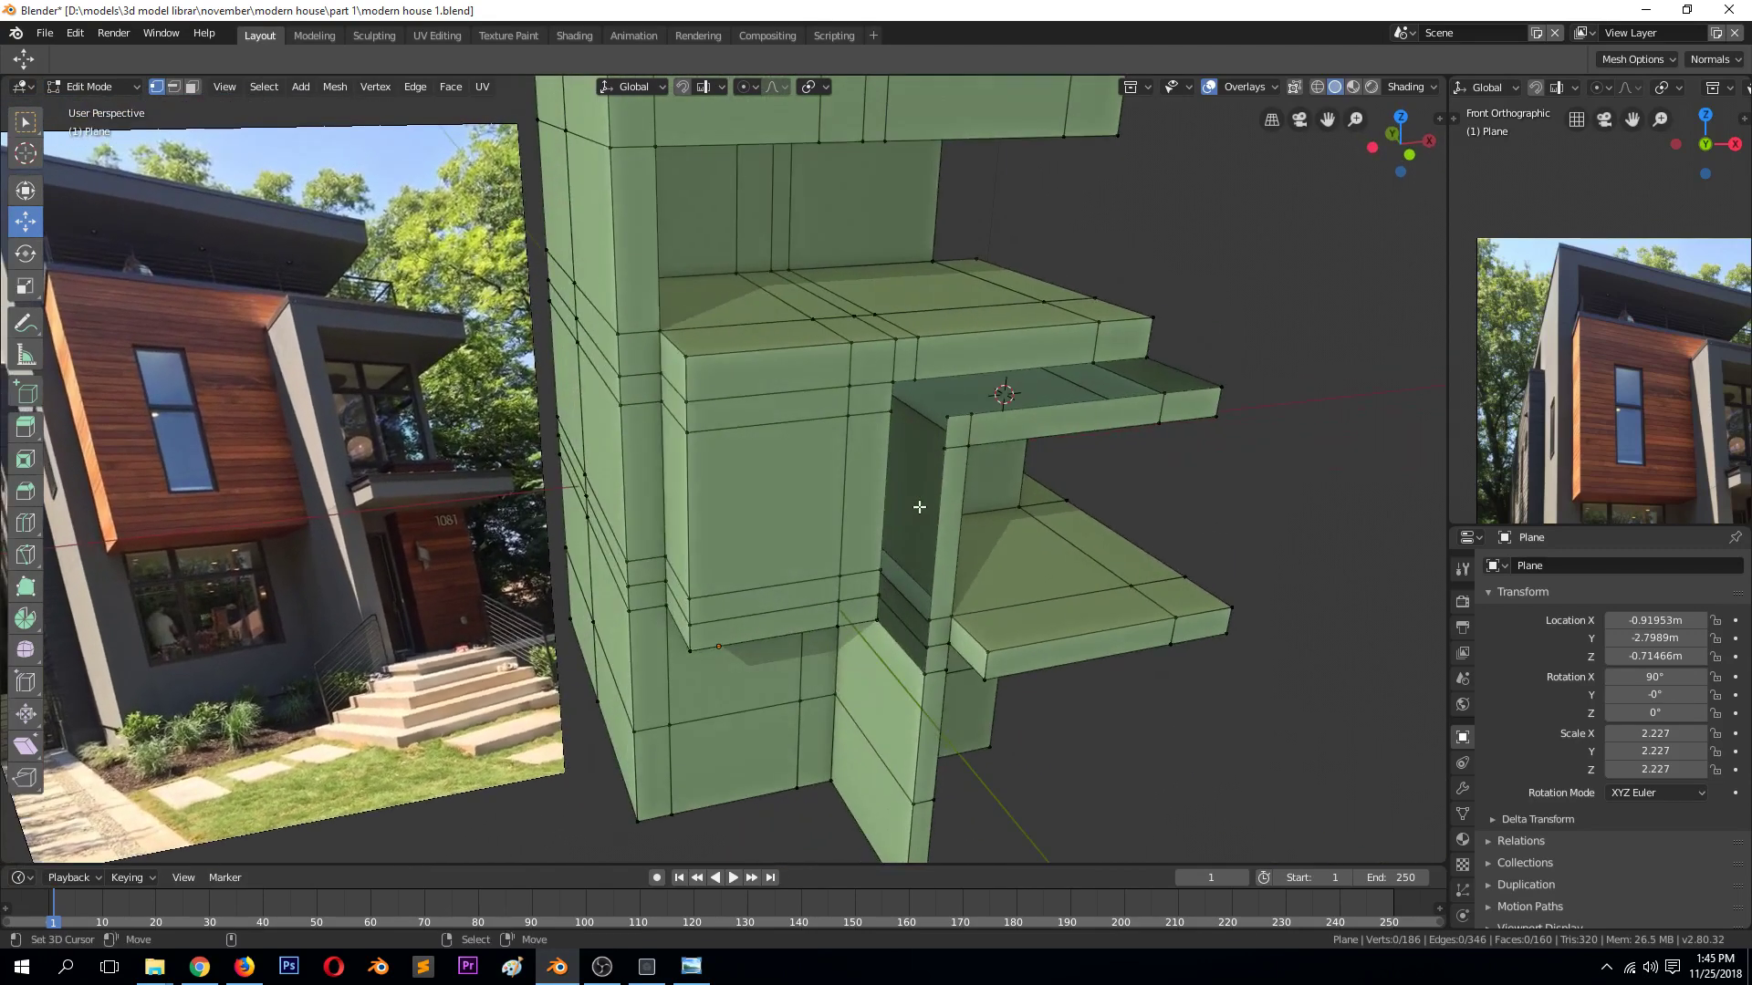
Select the two open edge chains along the pillar side and overhang top, and bridge them to close the gap
{"action": "key", "text": "2"}
{"action": "left_click", "coordinate": [878, 619]}
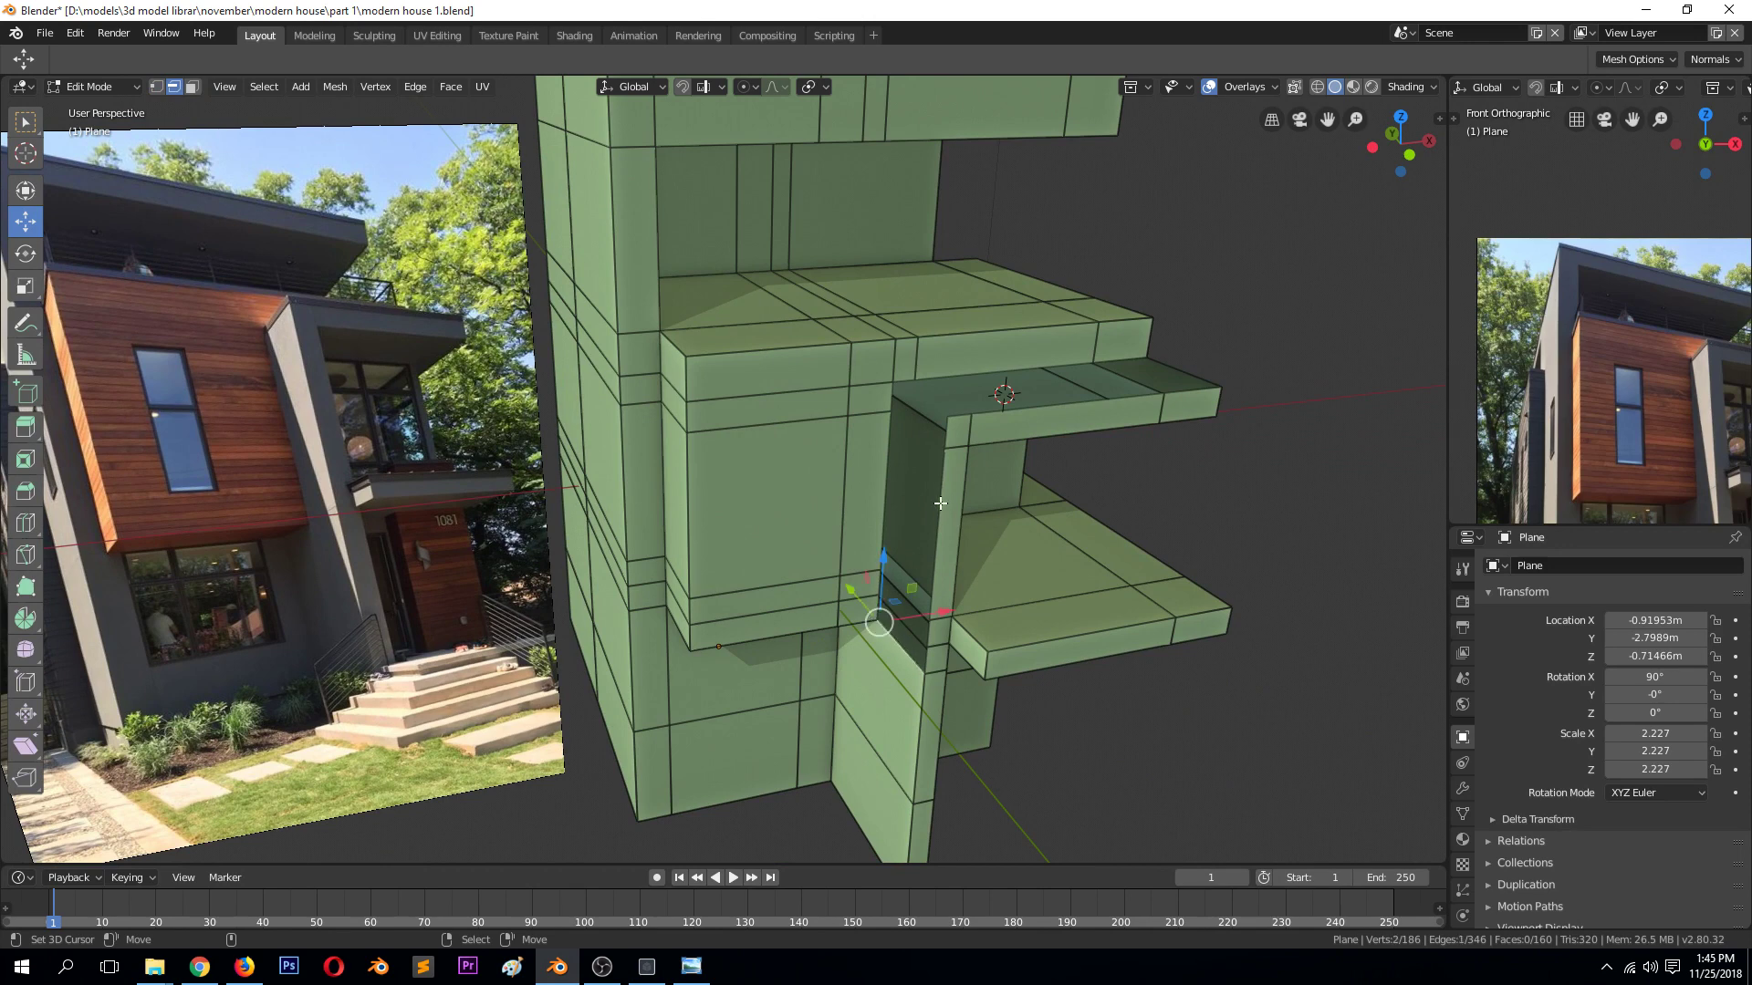
{"action": "left_click", "coordinate": [1117, 361], "text": "ctrl"}
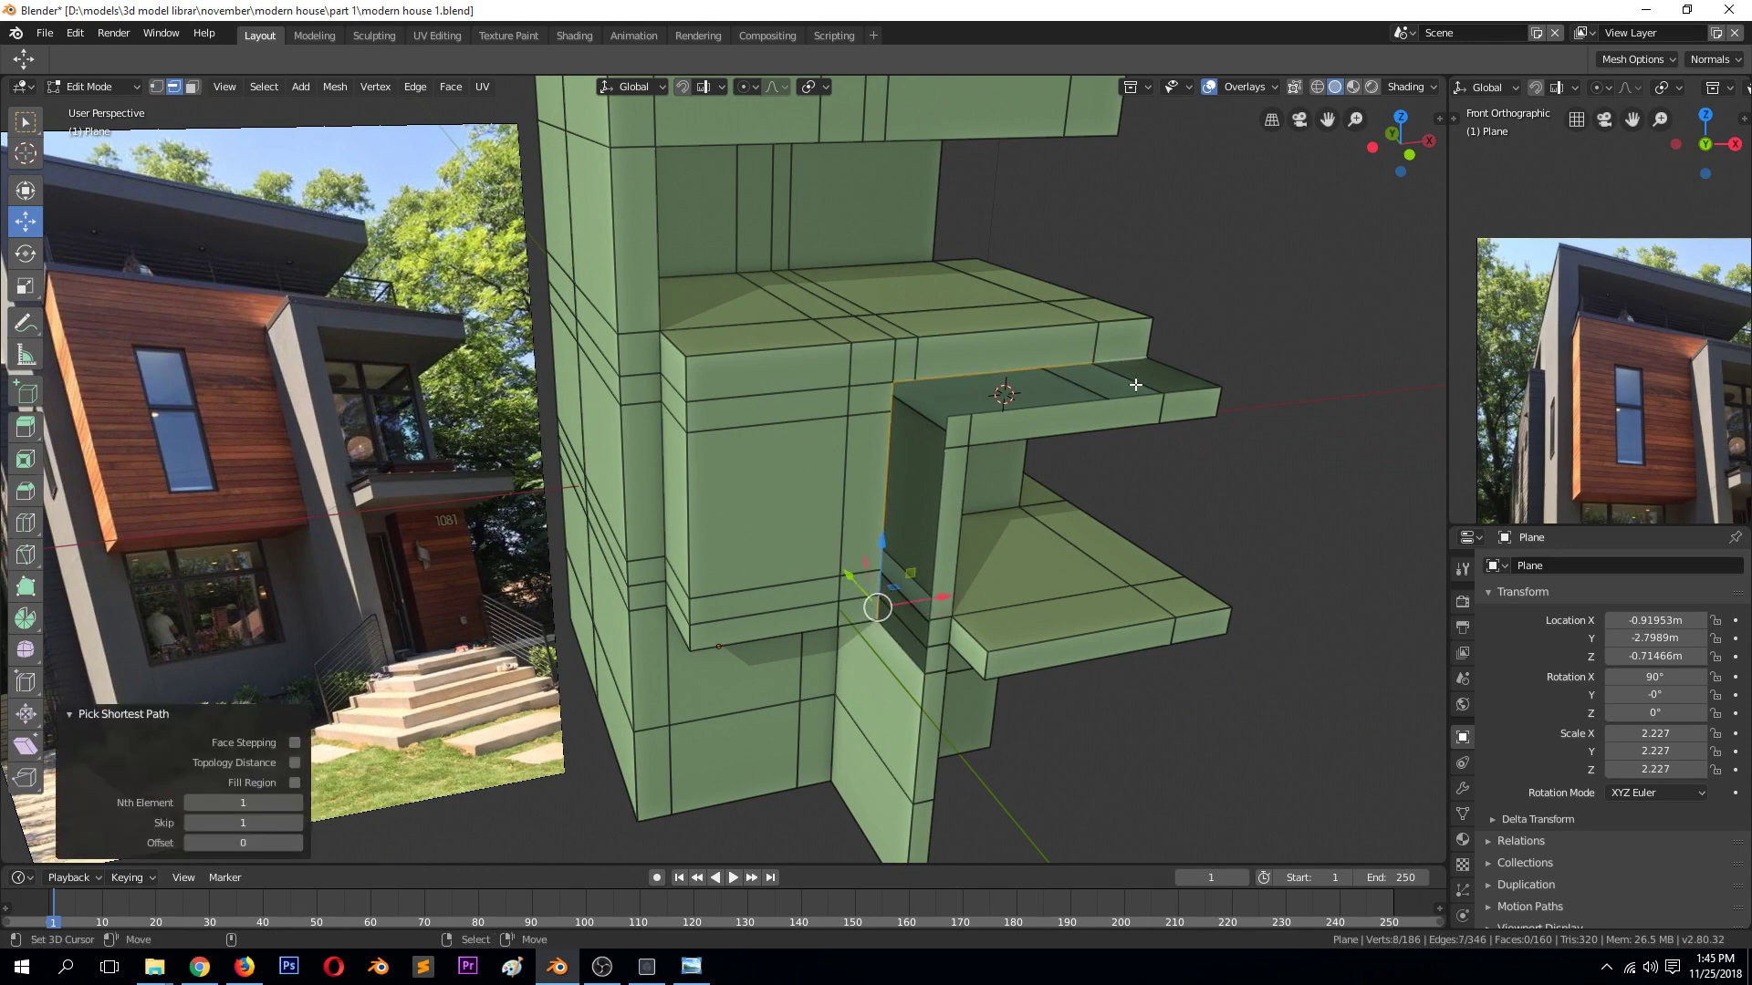
{"action": "left_click", "coordinate": [933, 668], "text": "ctrl"}
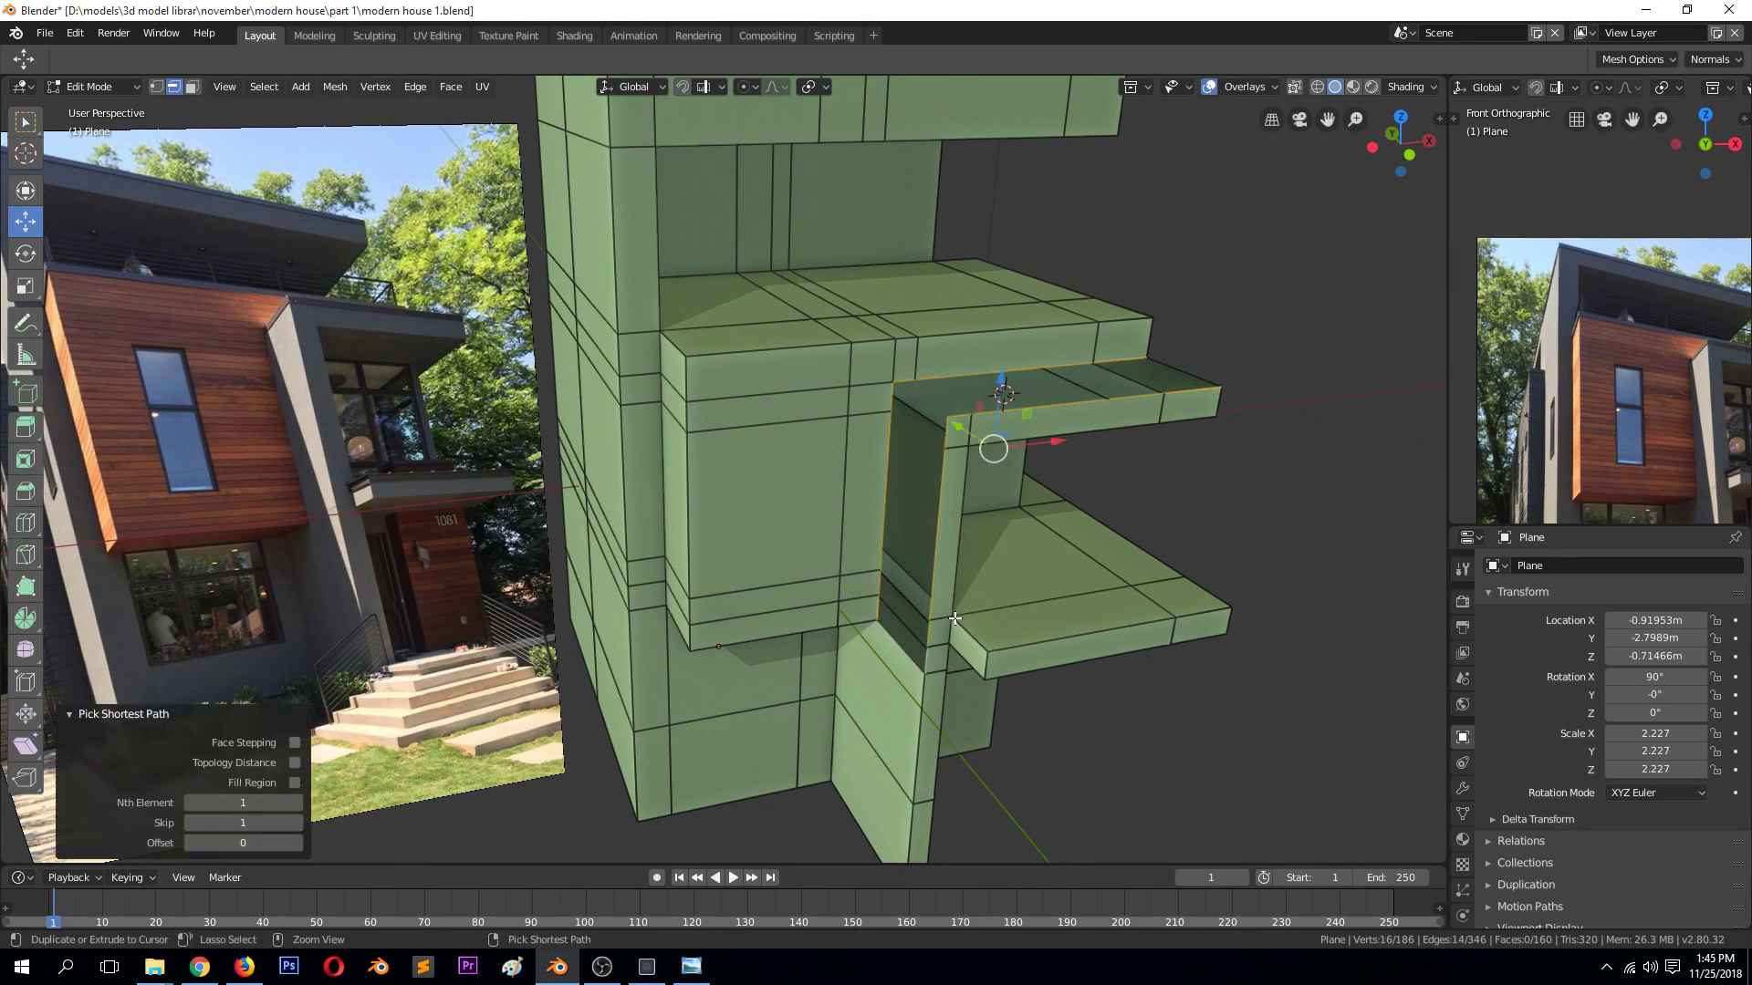
{"action": "right_click", "coordinate": [1119, 401]}
{"action": "left_click", "coordinate": [1098, 456]}
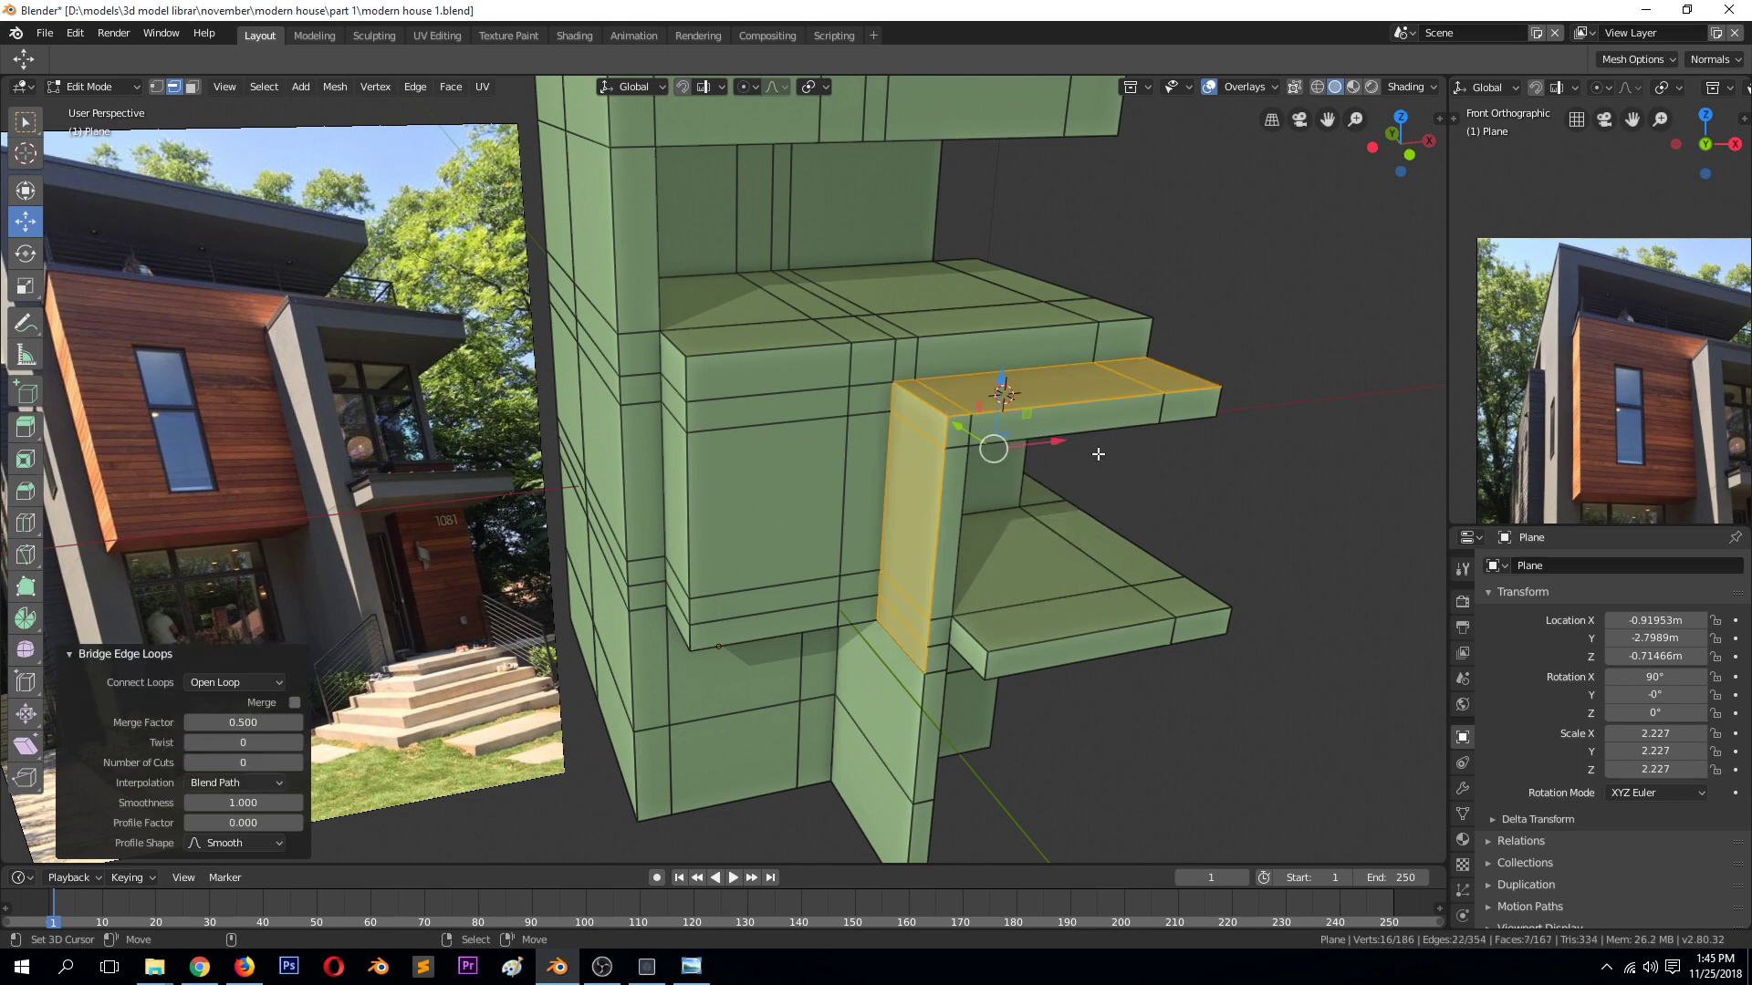
Return to object mode, save the file and view the closed model from the front
{"action": "key", "text": "Tab"}
{"action": "scroll", "coordinate": [1090, 472], "scroll_direction": "down", "scroll_amount": 4}
{"action": "left_click", "coordinate": [1050, 487]}
{"action": "key", "text": "ctrl+s"}
{"action": "middle_click_drag", "start_coordinate": [1049, 485], "coordinate": [1015, 464]}
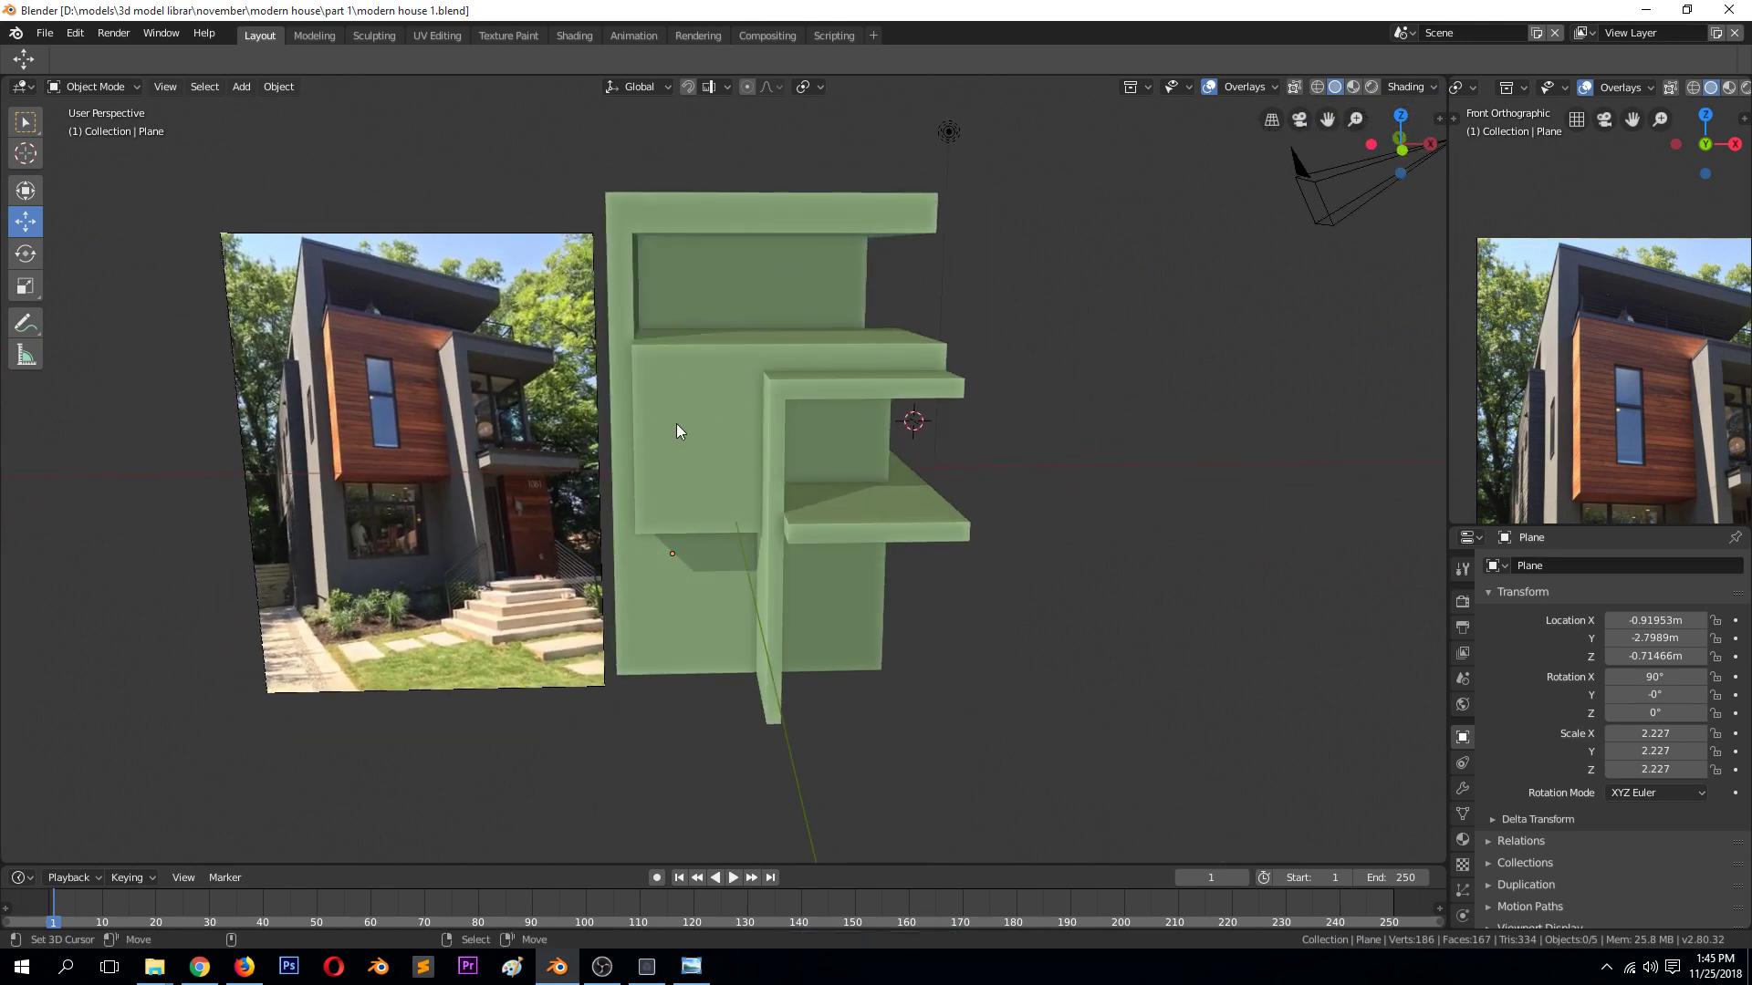
Add one centred vertical loop cut through the upper front box and shift it along negative X for the window's left edge
{"action": "scroll", "coordinate": [669, 436], "scroll_direction": "up", "scroll_amount": 3}
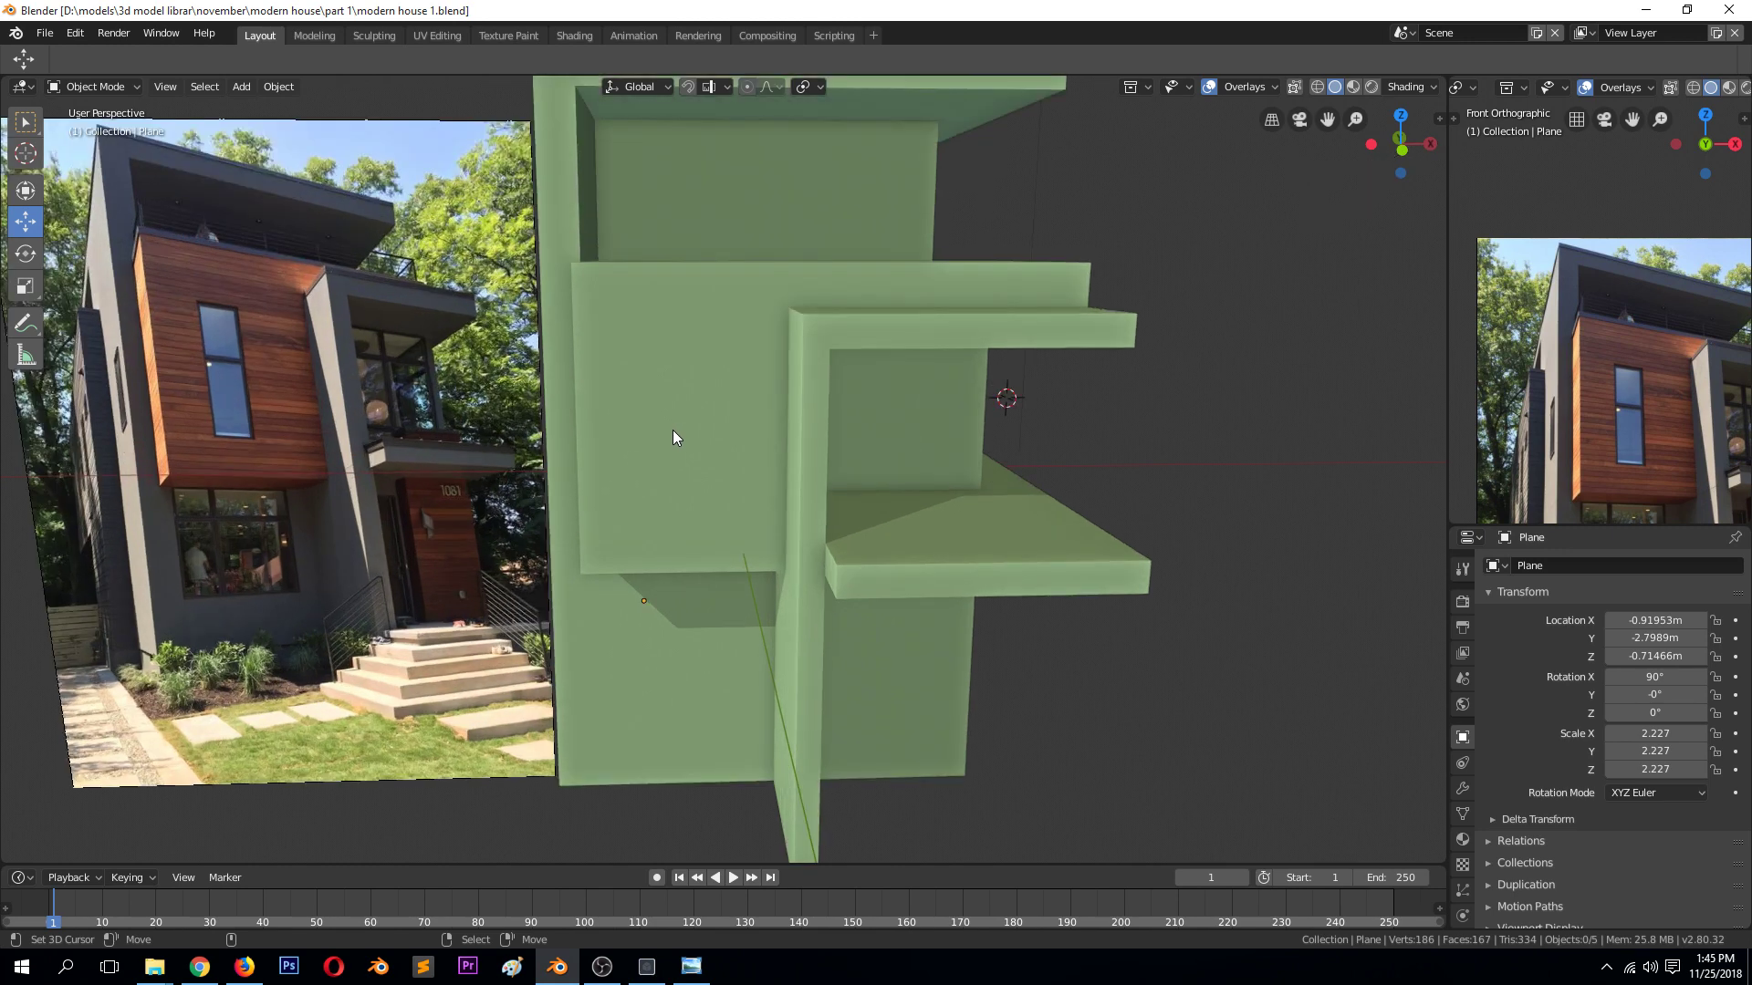
{"action": "key", "text": "Tab"}
{"action": "key", "text": "ctrl+r"}
{"action": "left_click", "coordinate": [655, 274]}
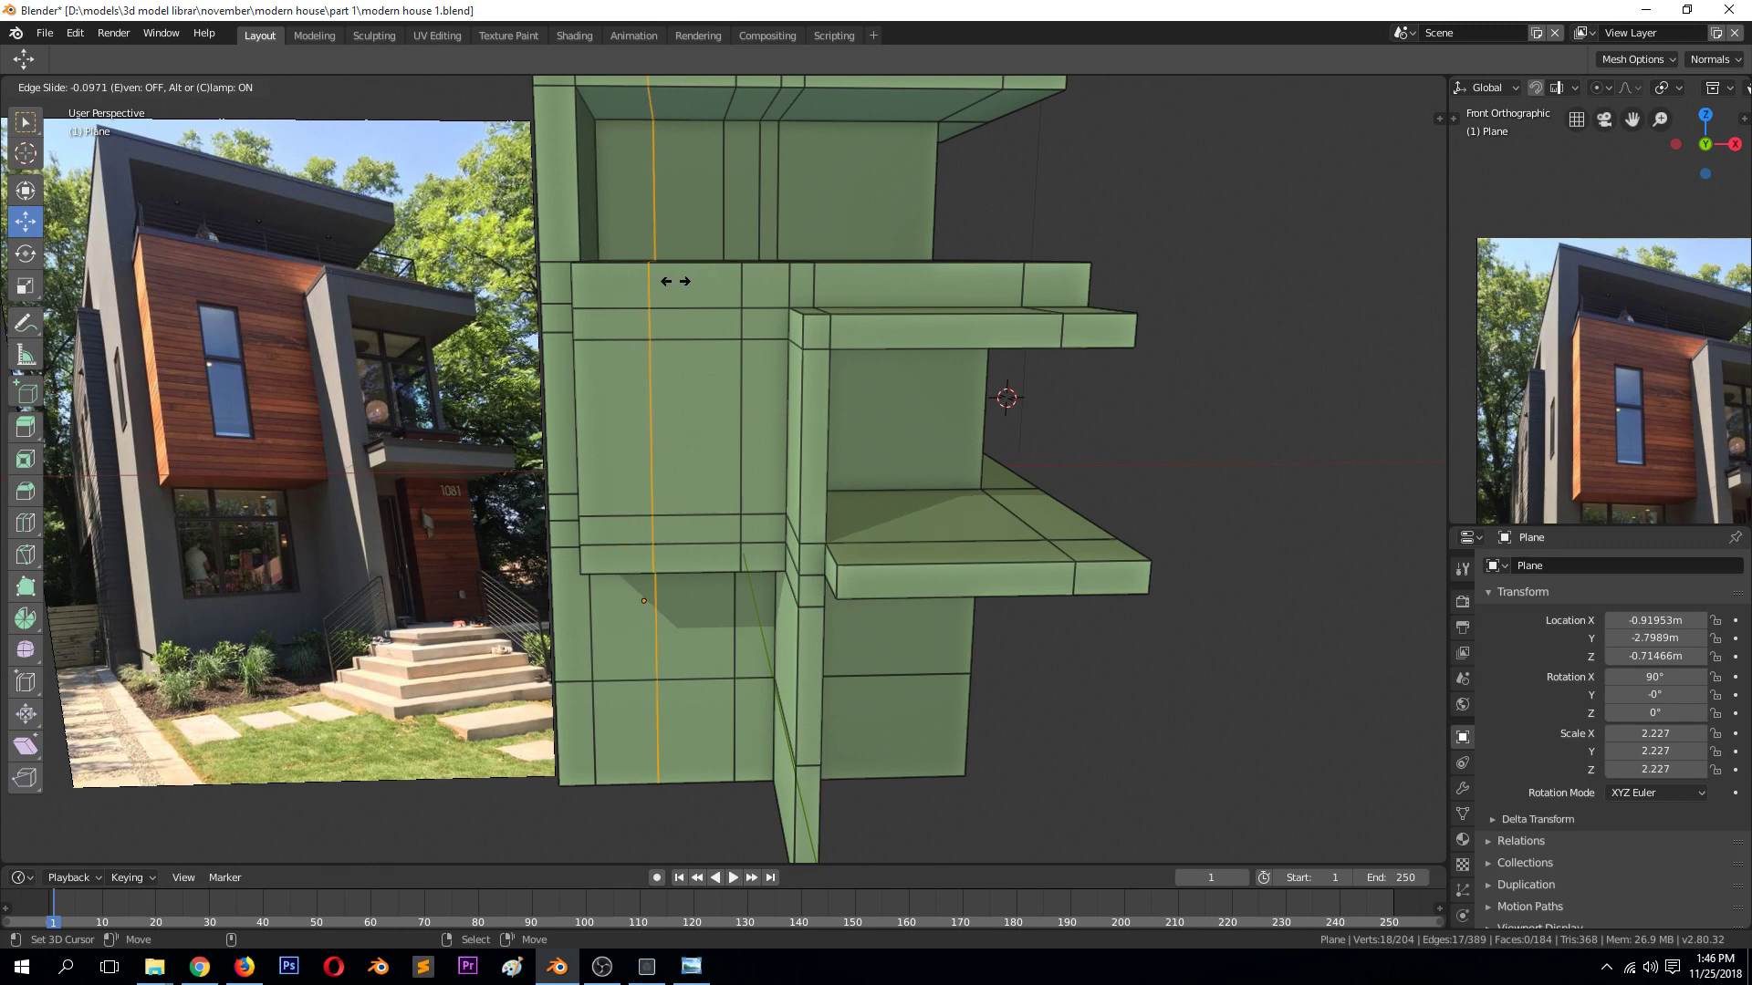
{"action": "right_click", "coordinate": [675, 281]}
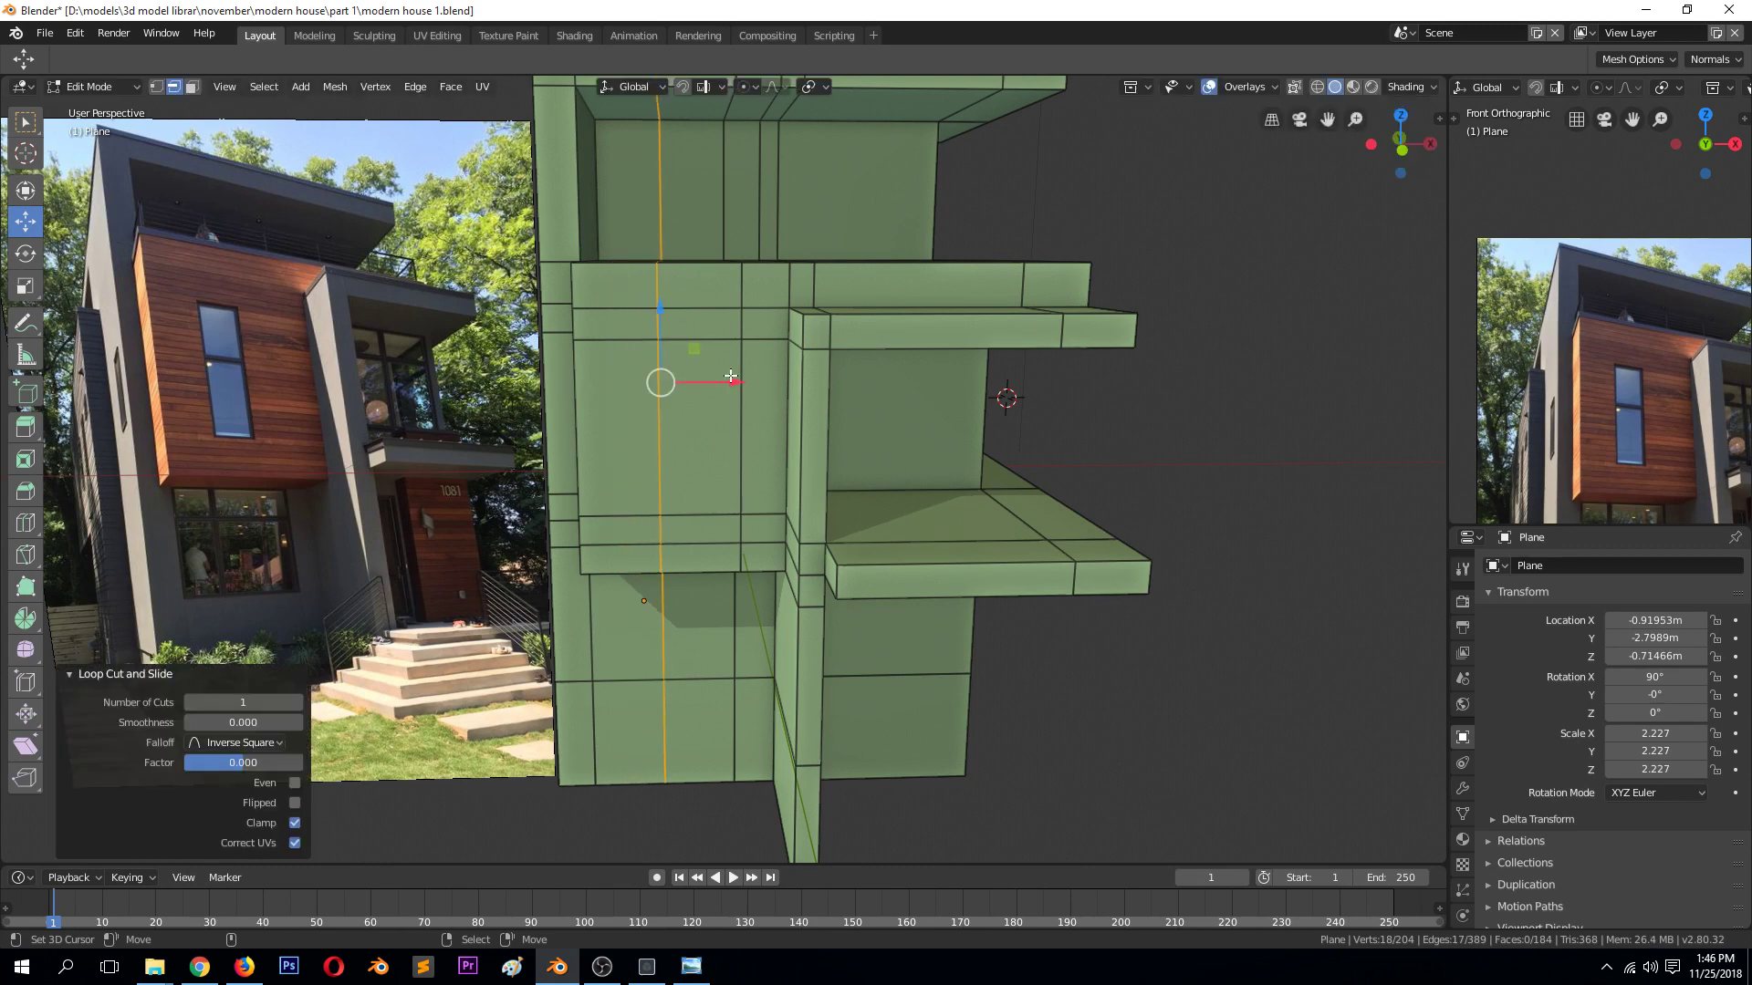
{"action": "left_click_drag", "start_coordinate": [702, 385], "coordinate": [685, 385]}
Move the neighbouring vertical edge loop along negative X for the window's right edge and clear the selection
{"action": "middle_click_drag", "start_coordinate": [728, 332], "coordinate": [788, 415]}
{"action": "left_click", "coordinate": [791, 373], "text": "alt"}
{"action": "left_click_drag", "start_coordinate": [809, 429], "coordinate": [785, 428]}
{"action": "middle_click_drag", "start_coordinate": [785, 429], "coordinate": [773, 382]}
{"action": "key", "text": "alt+a"}
Select the tall window face between the two vertical loops, recess it into the front box and inspect it in object mode
{"action": "left_click", "coordinate": [751, 381]}
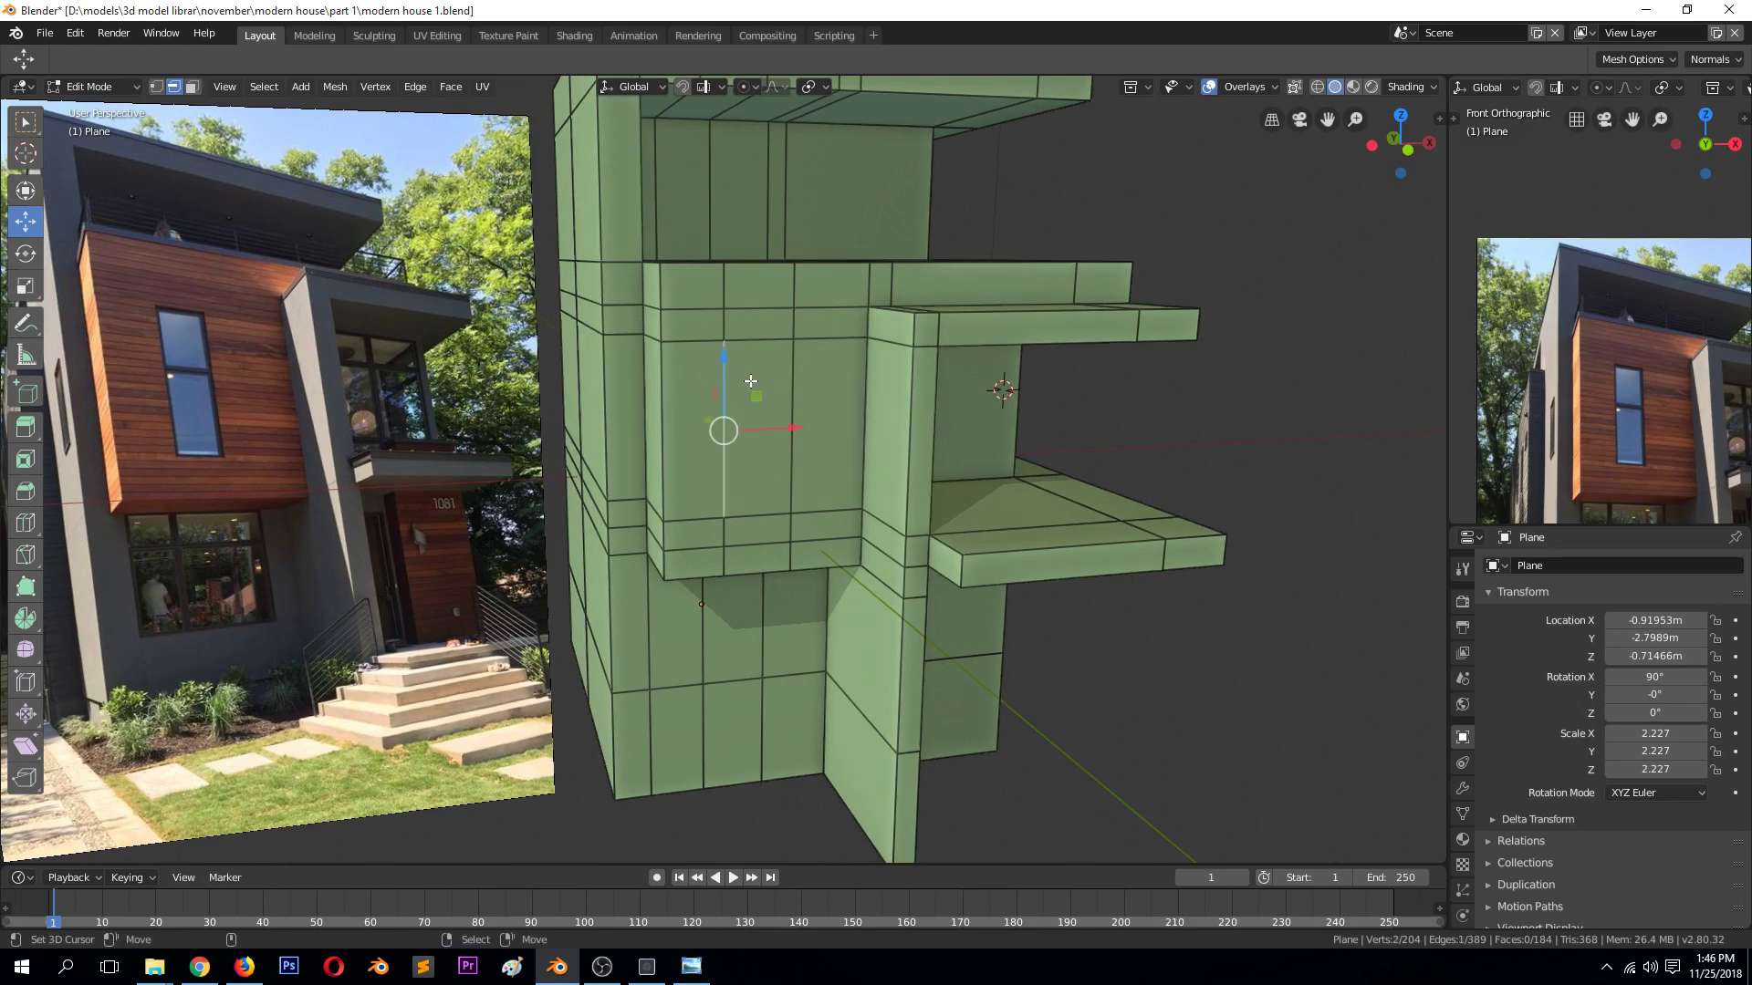
{"action": "key", "text": "3"}
{"action": "left_click", "coordinate": [761, 383]}
{"action": "middle_click_drag", "start_coordinate": [794, 481], "coordinate": [813, 489]}
{"action": "key", "text": "KP_Decimal"}
{"action": "key", "text": "i"}
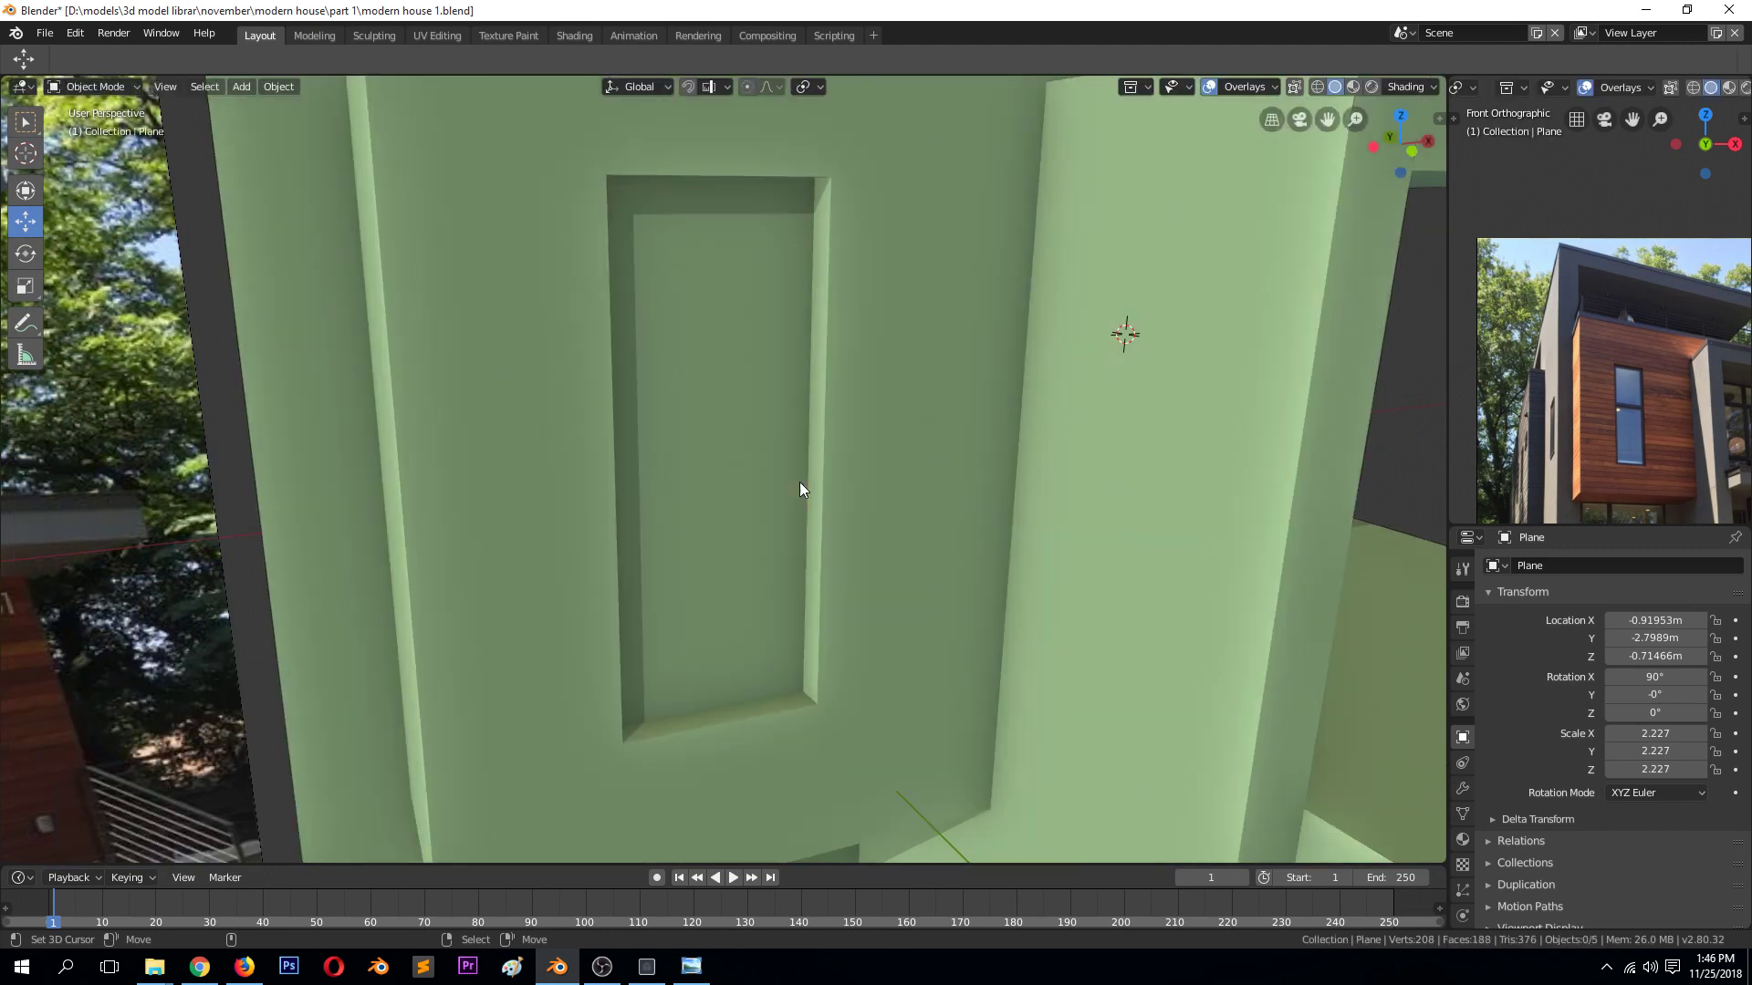
{"action": "middle_click_drag", "start_coordinate": [799, 482], "coordinate": [746, 514]}
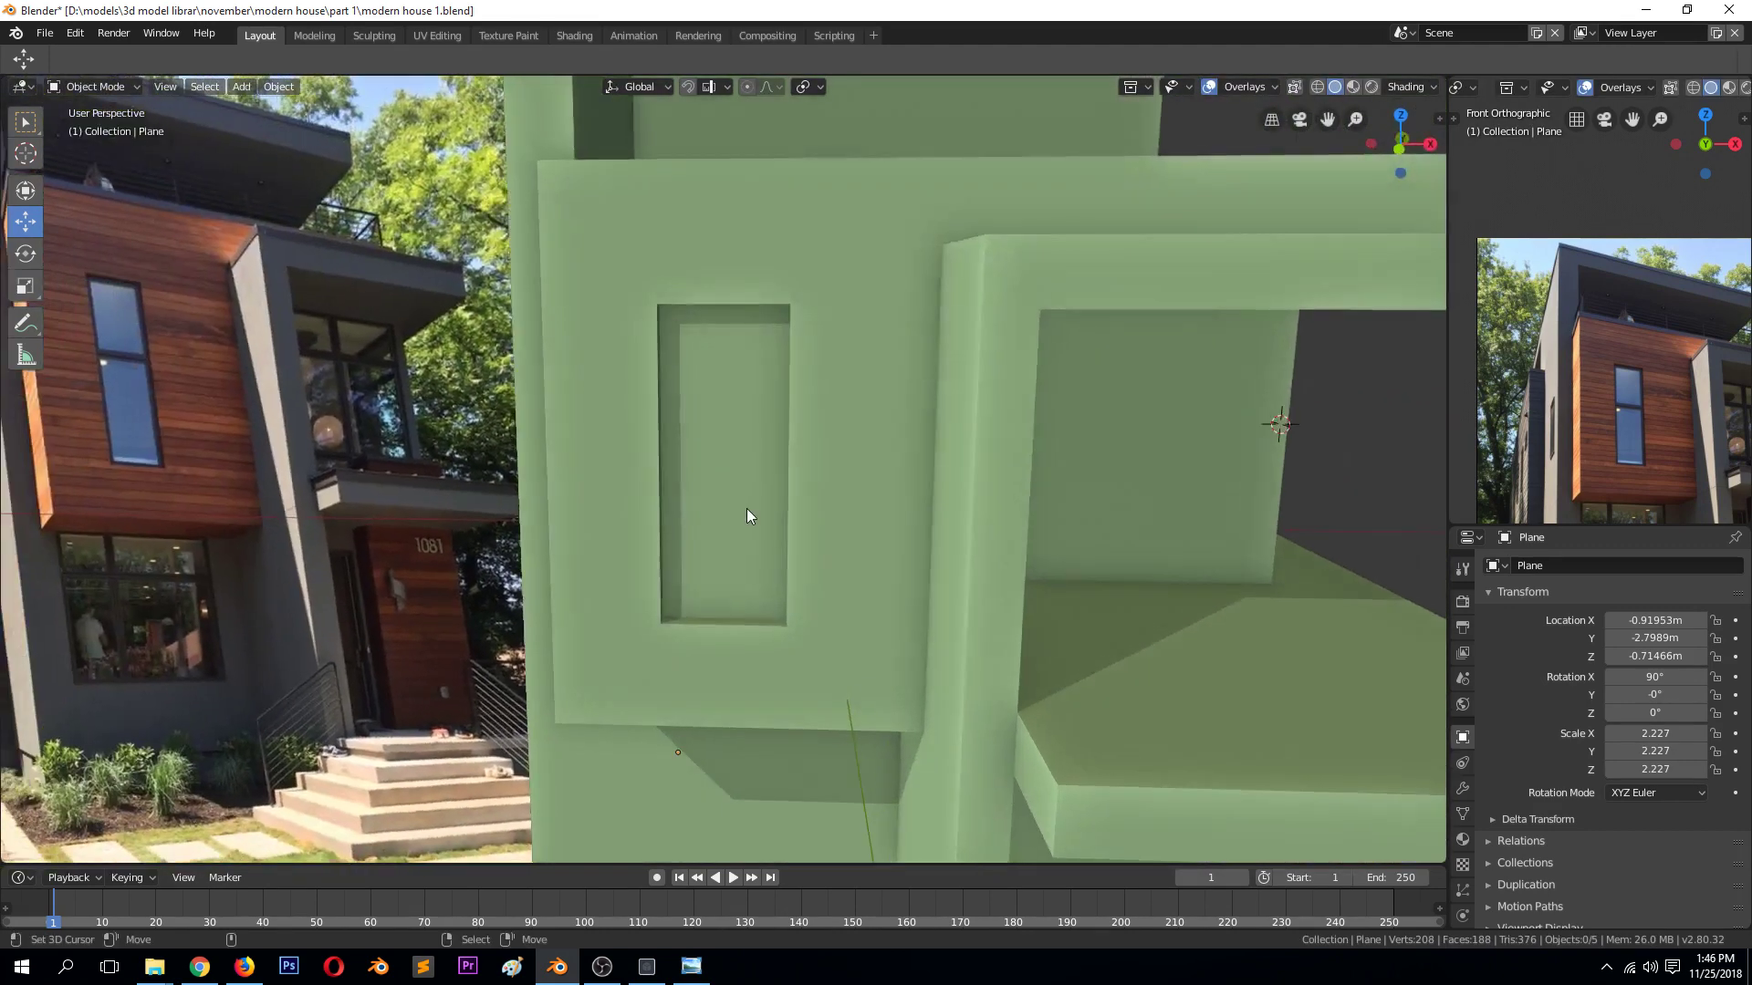
{"action": "scroll", "coordinate": [747, 516], "scroll_direction": "down", "scroll_amount": 2}
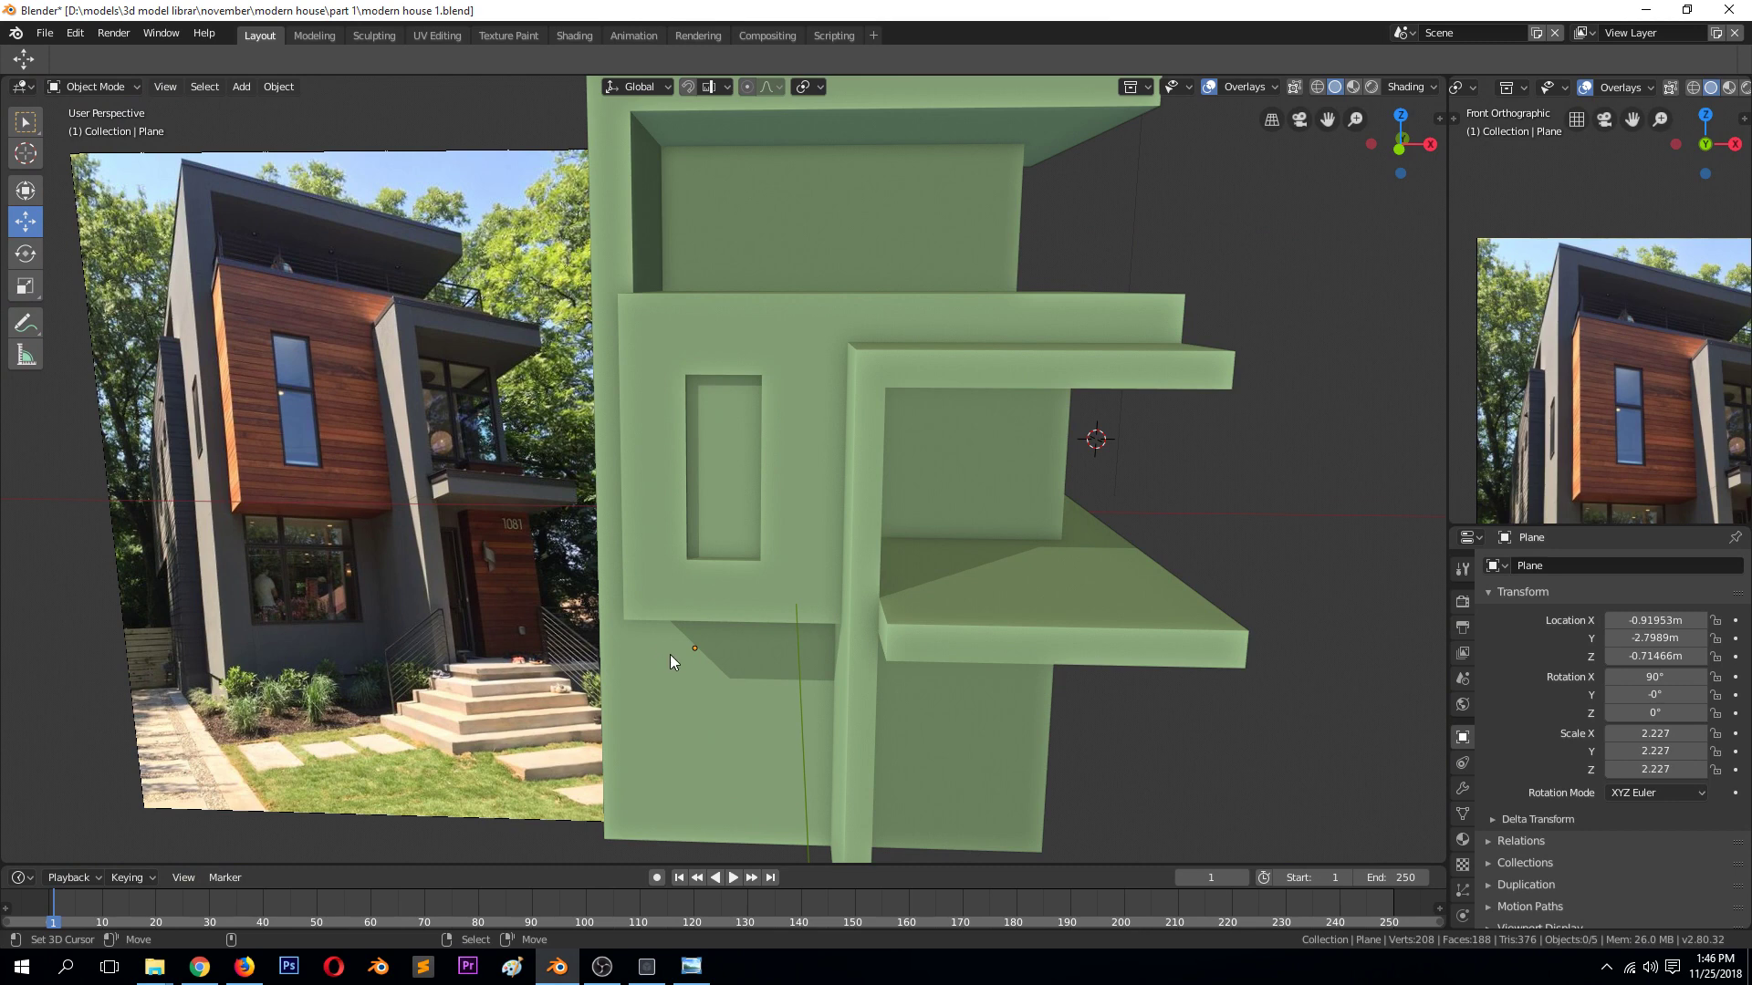
Enter edit mode in the front view and select the horizontal edge loop across the ground-floor wall
{"action": "key", "text": "KP_1"}
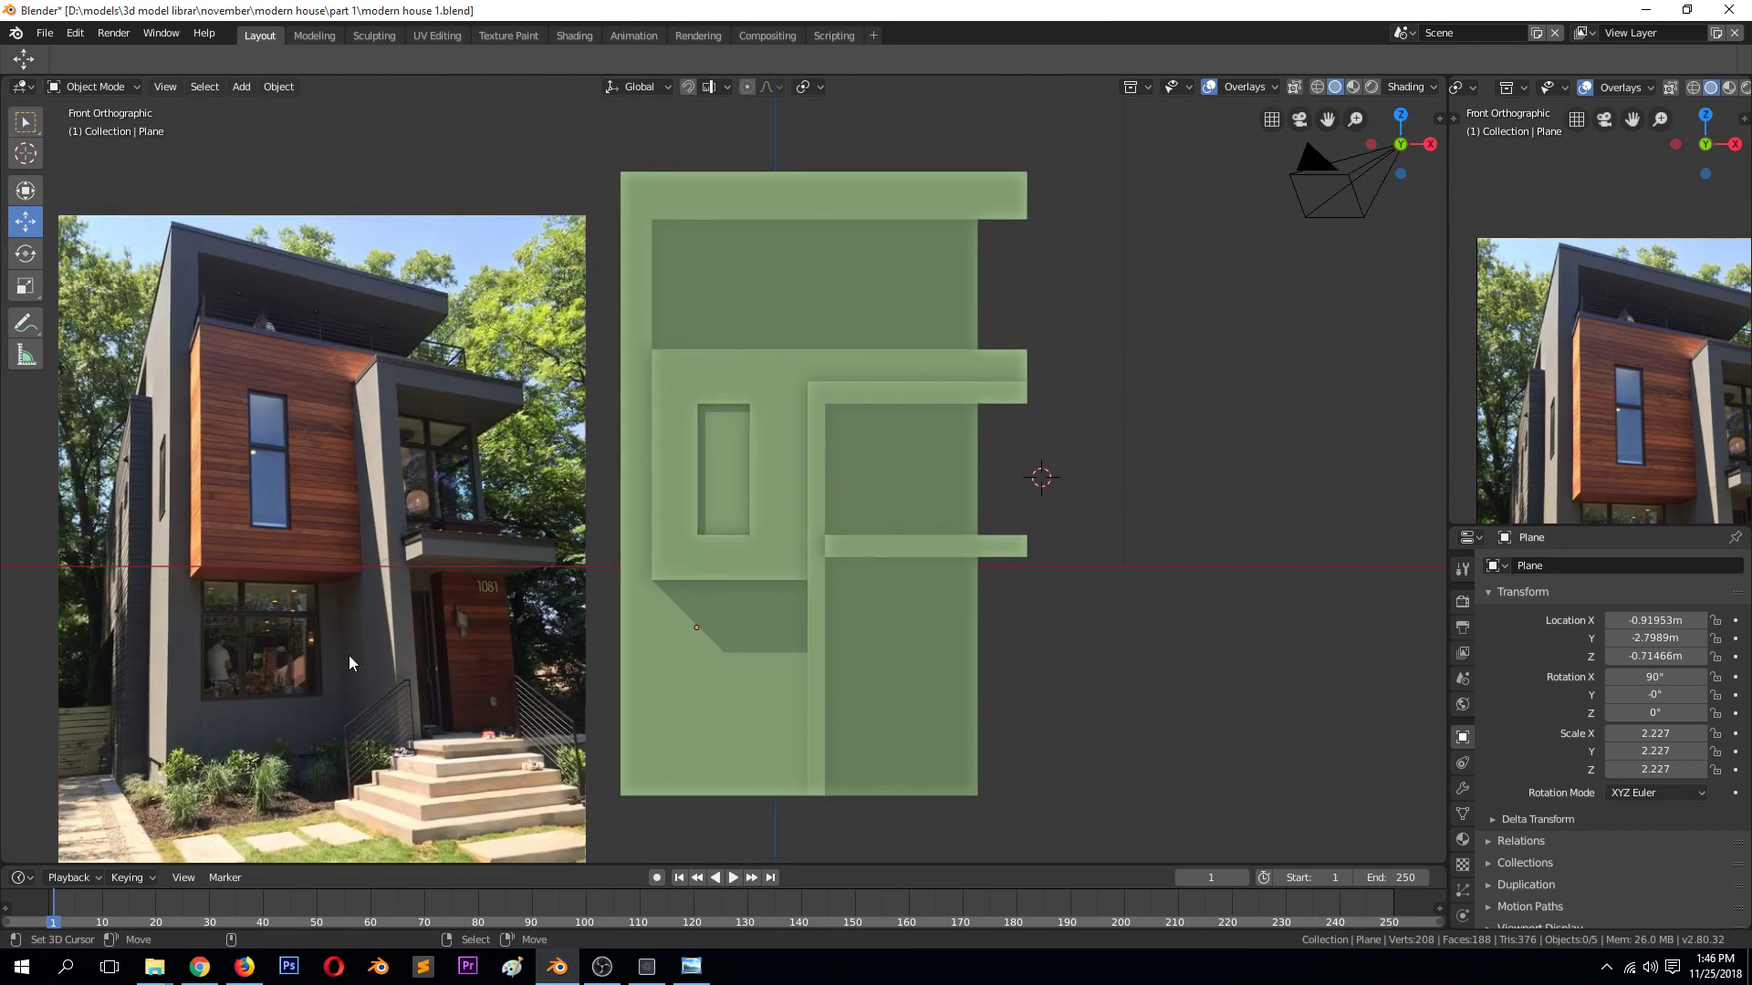
{"action": "key", "text": "Tab"}
{"action": "key", "text": "alt+a"}
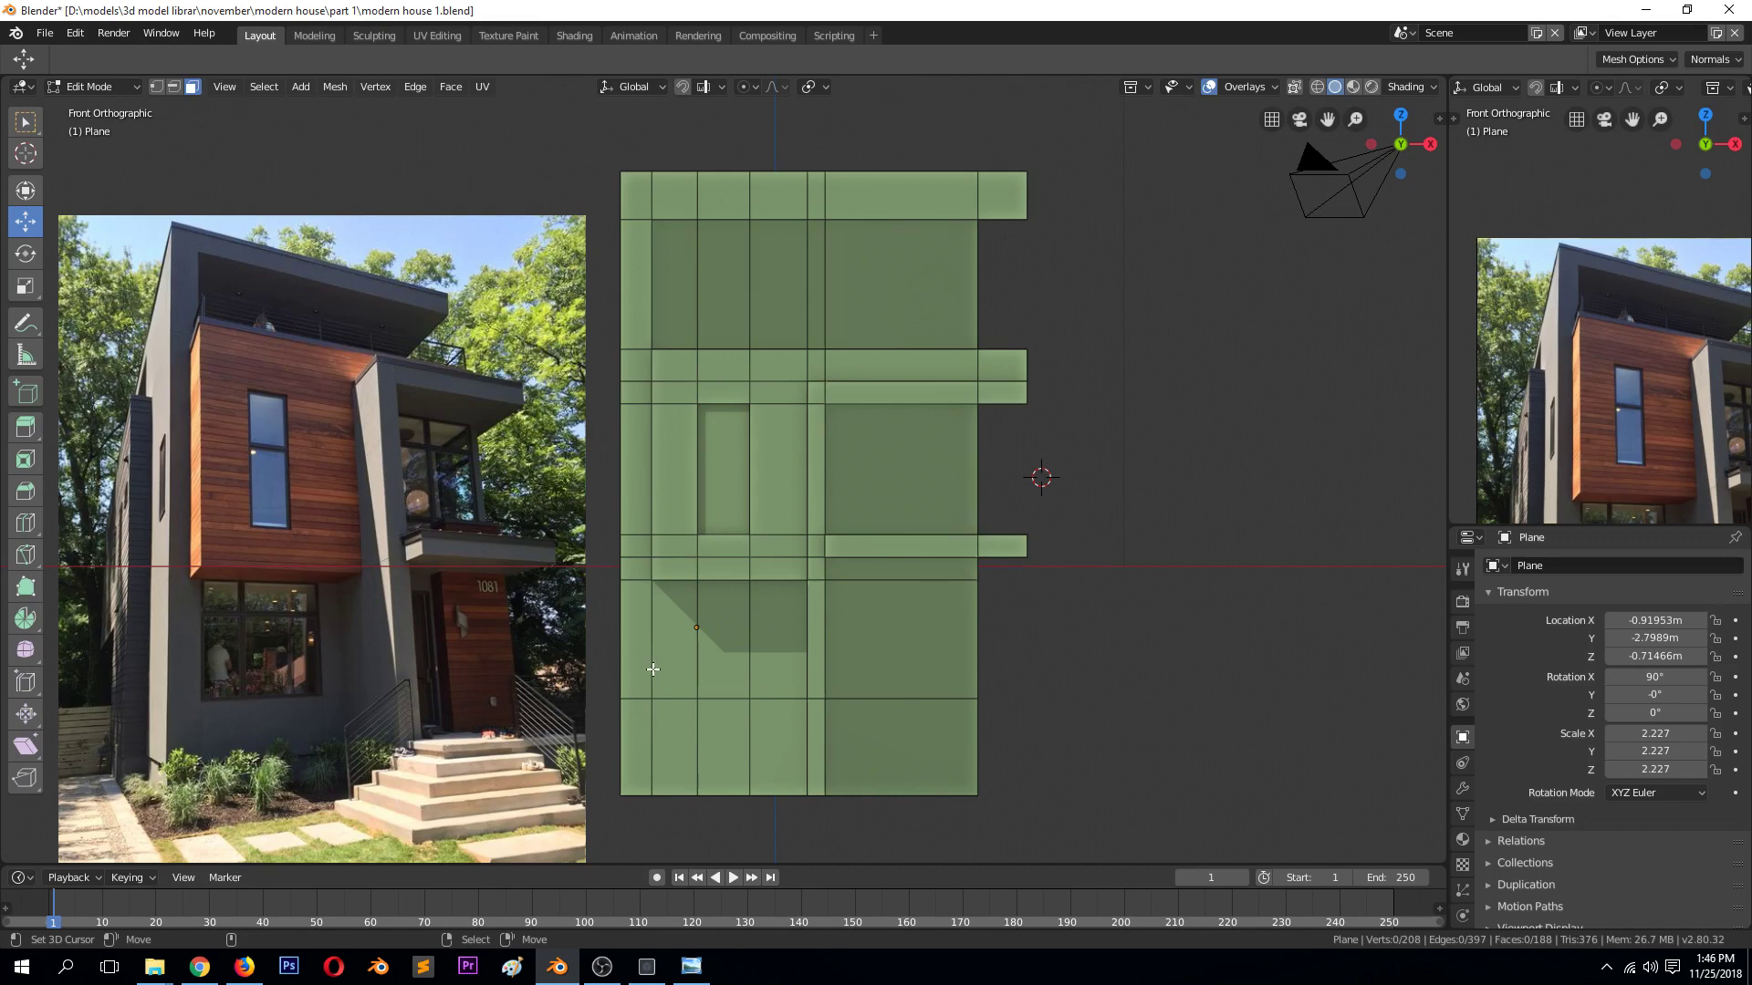
{"action": "key", "text": "1"}
{"action": "left_click", "coordinate": [712, 699], "text": "alt"}
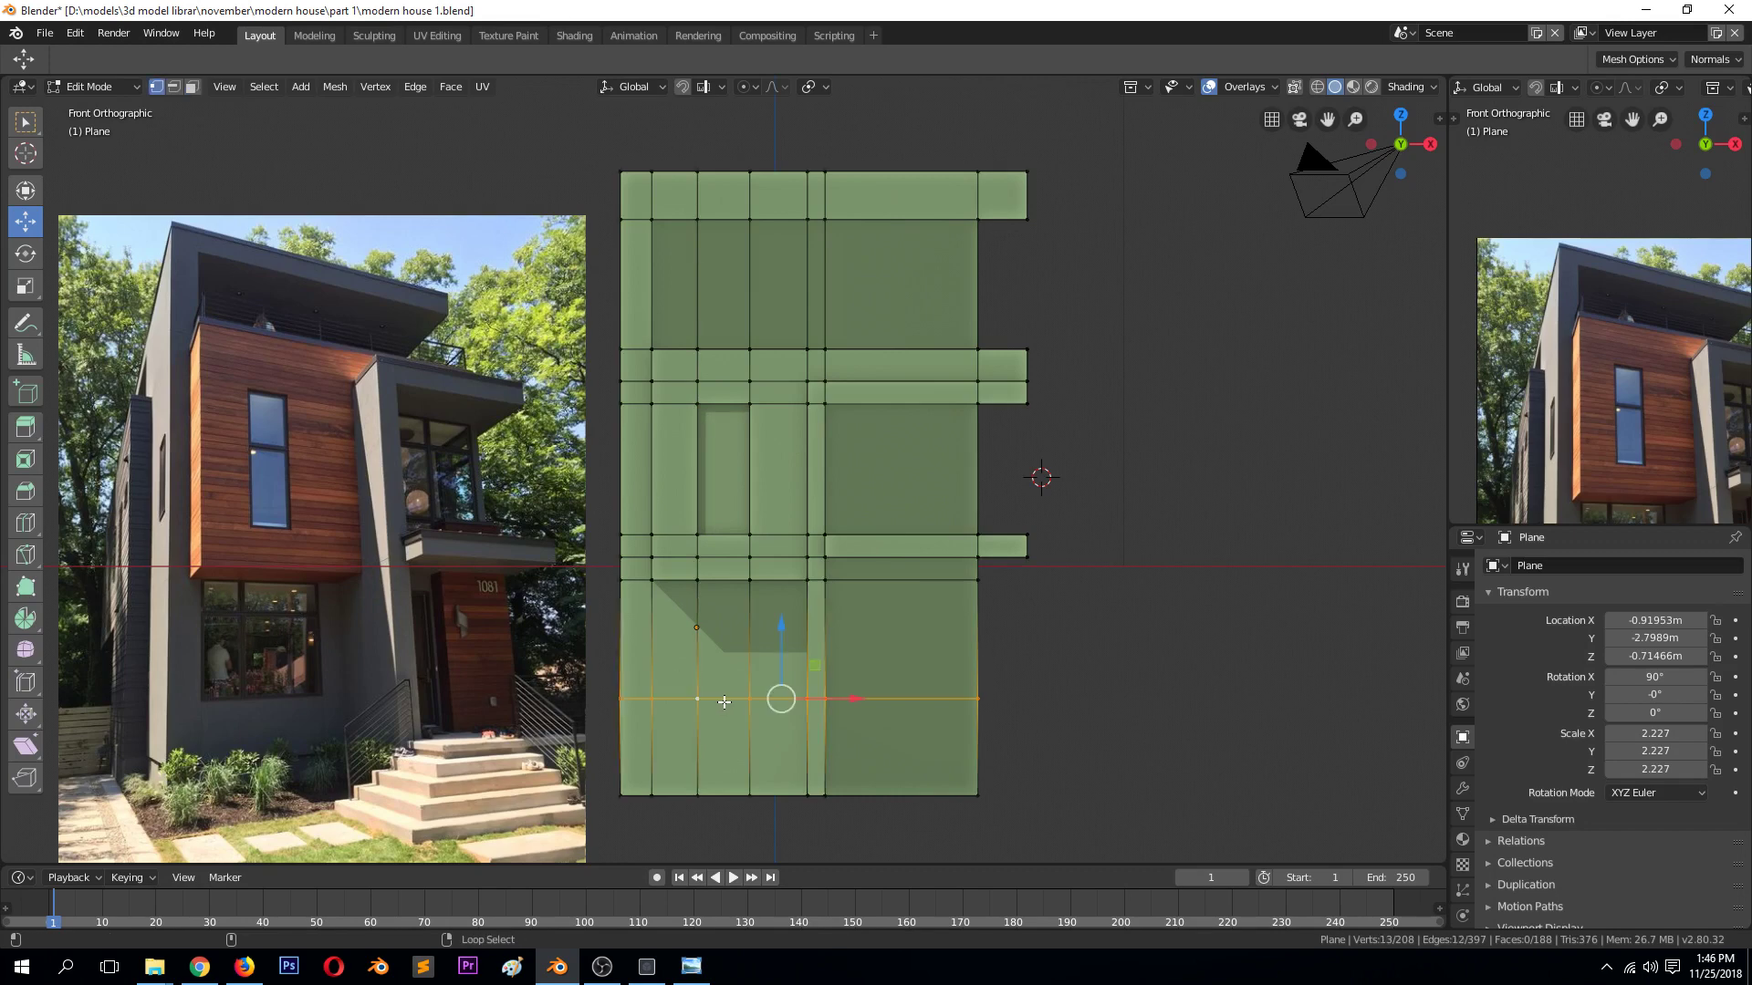
{"action": "key", "text": "g"}
{"action": "key", "text": "g"}
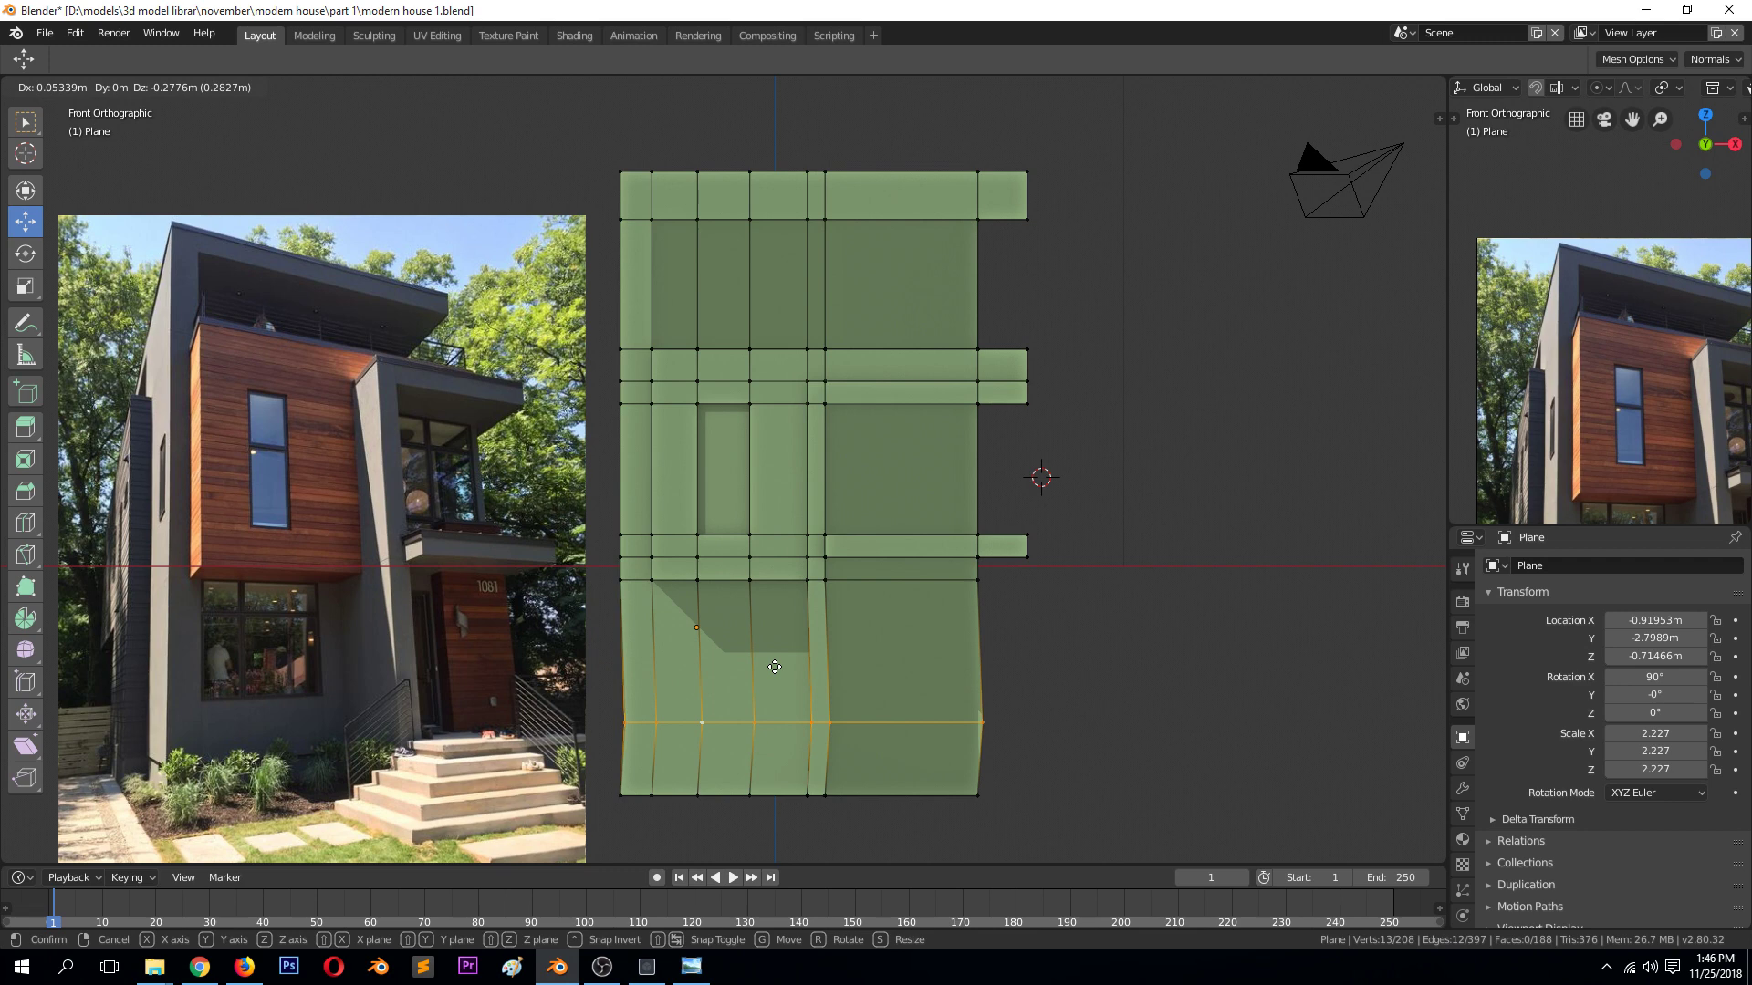
{"action": "left_click", "coordinate": [777, 637]}
{"action": "key", "text": "ctrl+z"}
Slide the selected ground-floor loop downward to set the lower window's sill and clear the selection
{"action": "key", "text": "g"}
{"action": "key", "text": "g"}
{"action": "left_click", "coordinate": [778, 658]}
{"action": "key", "text": "alt+a"}
Add two vertical loop cuts through the facade for the lower window's right and left edges, sliding the left one by a factor of 0.8
{"action": "key", "text": "ctrl+r"}
{"action": "left_click", "coordinate": [781, 602]}
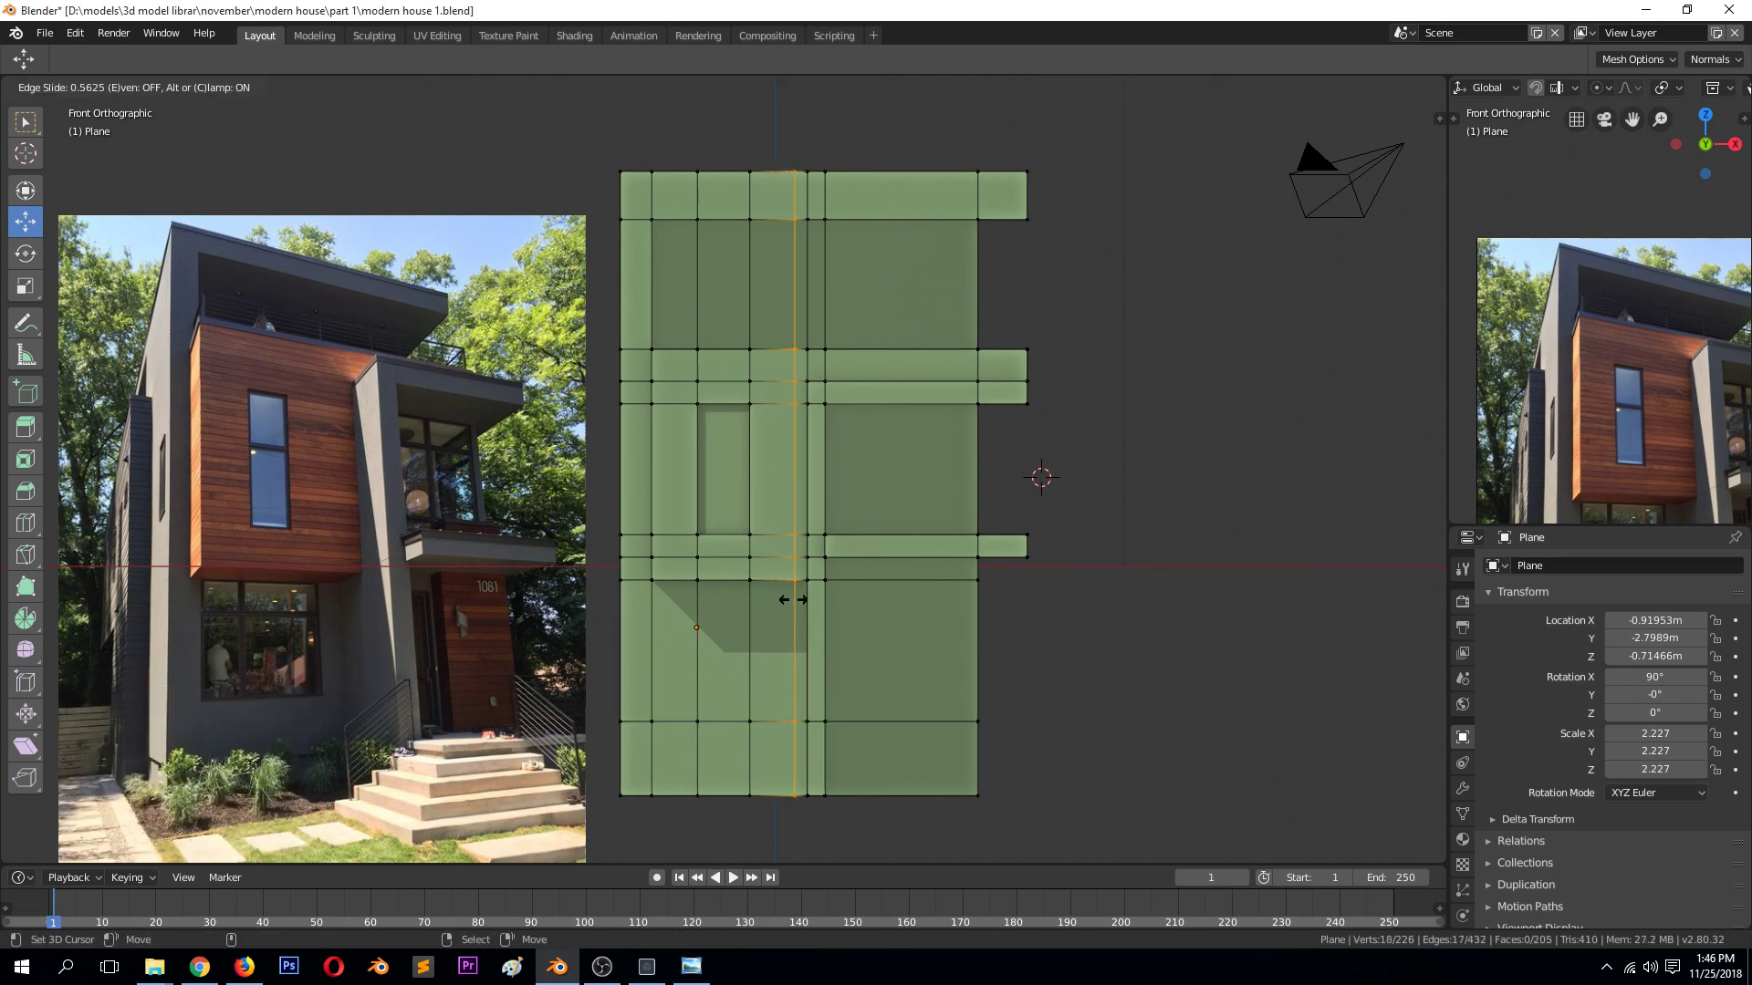
{"action": "left_click", "coordinate": [778, 599]}
{"action": "key", "text": "alt+a"}
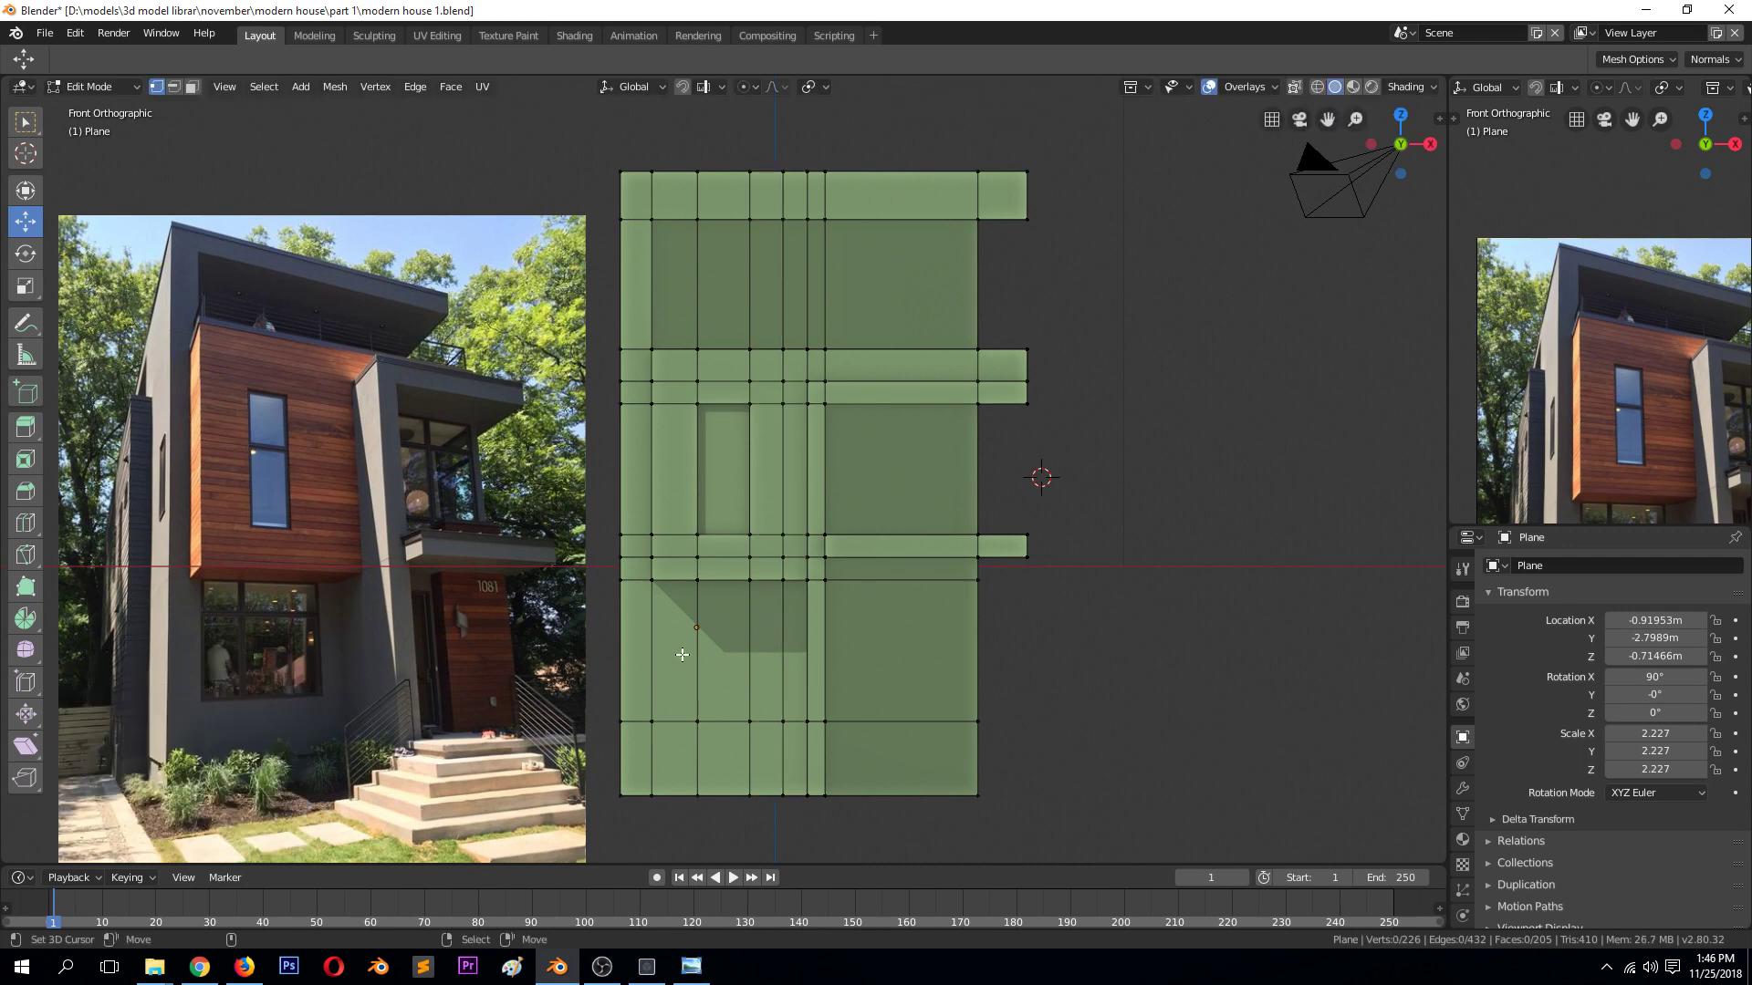
{"action": "key", "text": "ctrl+r"}
{"action": "left_click", "coordinate": [673, 589]}
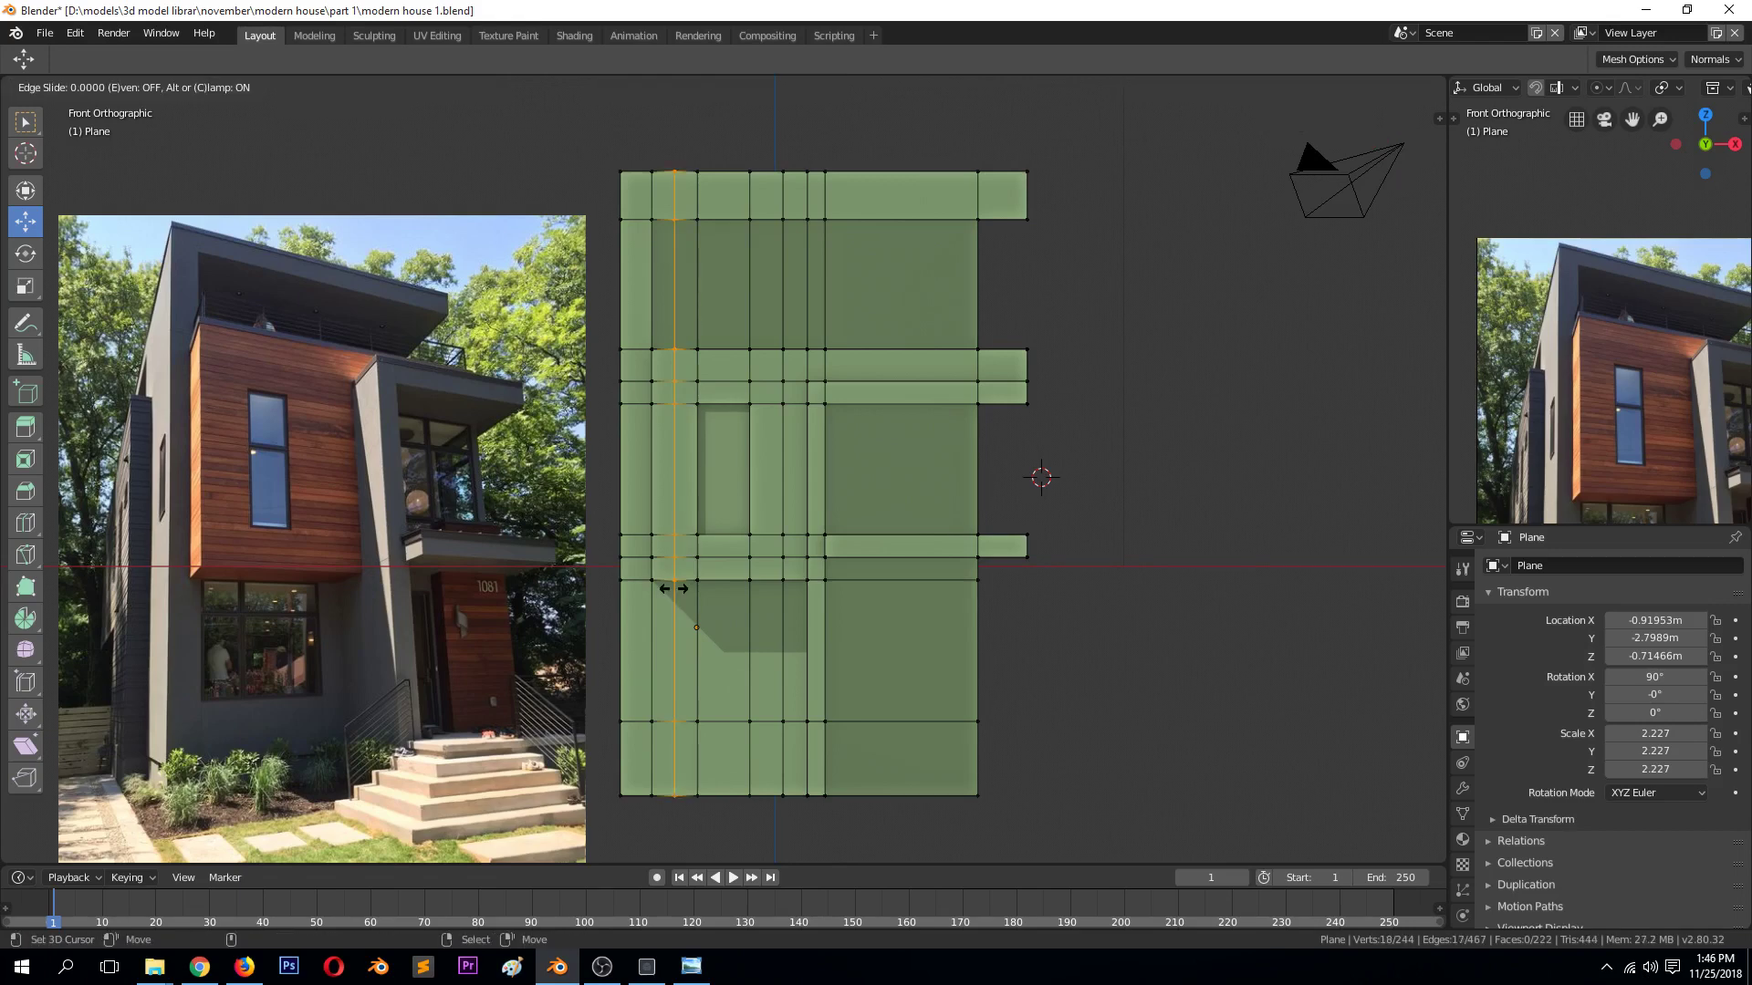
{"action": "left_click", "coordinate": [655, 592]}
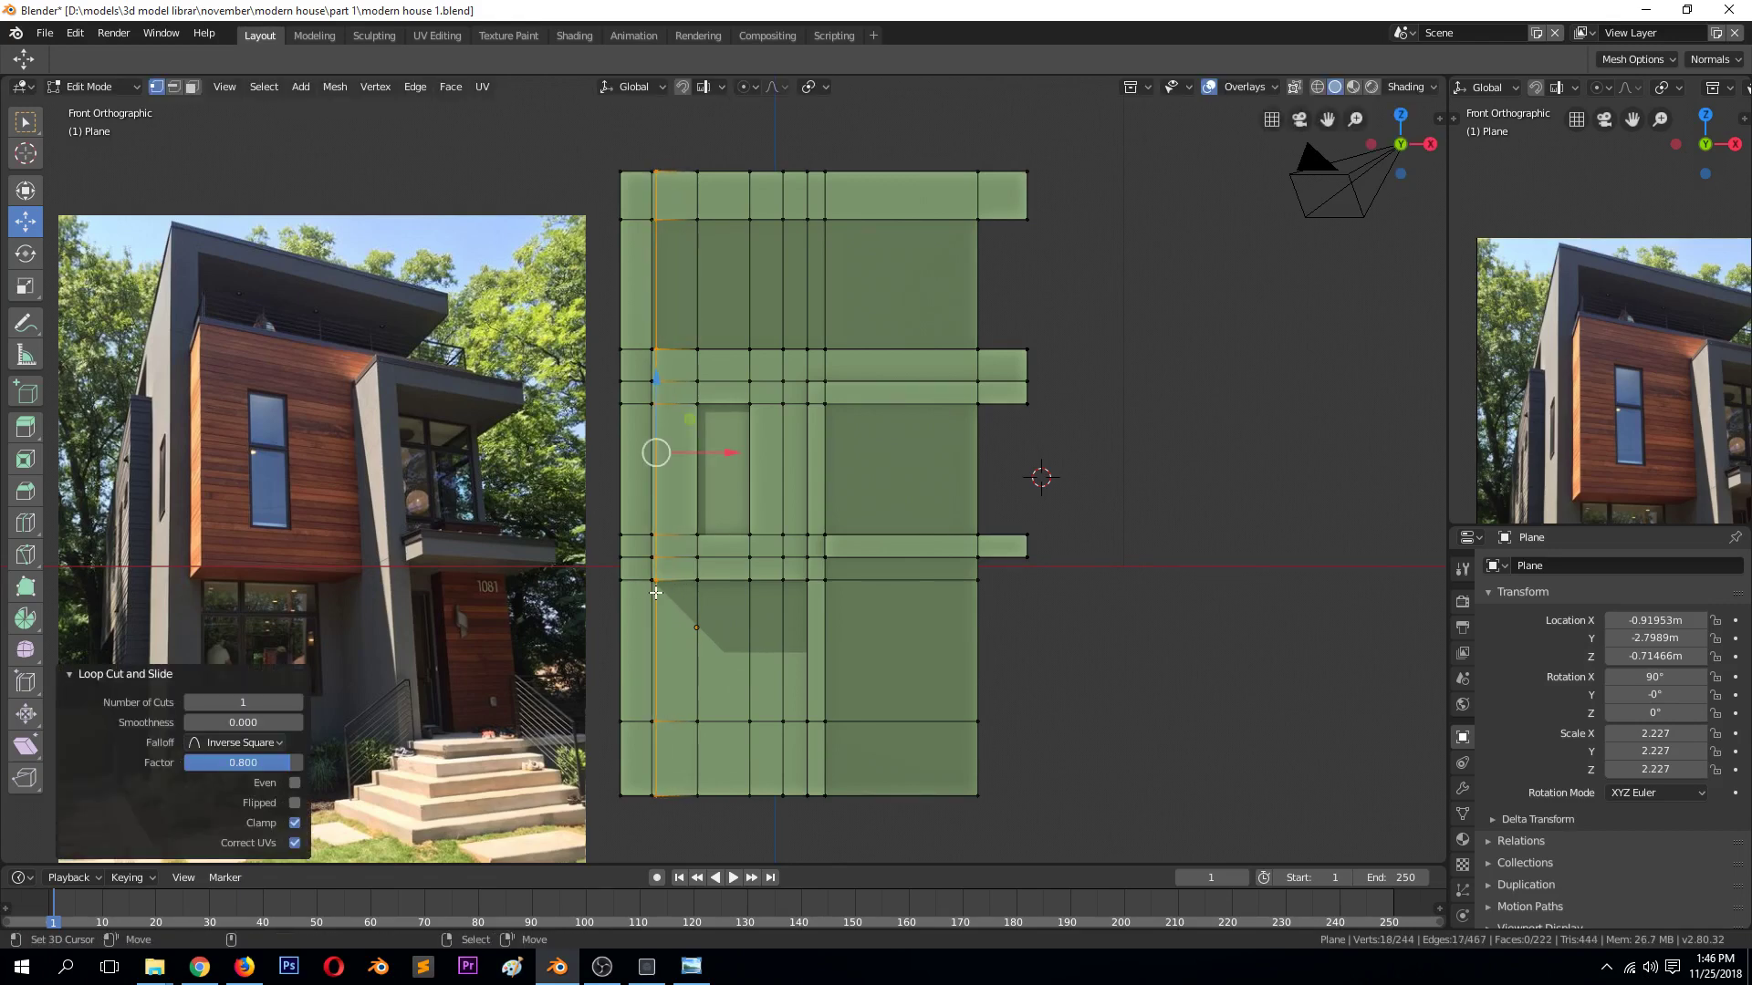
Select the three adjacent lower-window faces below the front box, extrude them inward about 0.25 m and return to object mode
{"action": "key", "text": "3"}
{"action": "left_click", "coordinate": [677, 646]}
{"action": "left_click", "coordinate": [723, 646], "text": "shift"}
{"action": "left_click", "coordinate": [766, 651], "text": "shift"}
{"action": "middle_click_drag", "start_coordinate": [767, 651], "coordinate": [803, 666]}
{"action": "scroll", "coordinate": [730, 685], "scroll_direction": "up", "scroll_amount": 3}
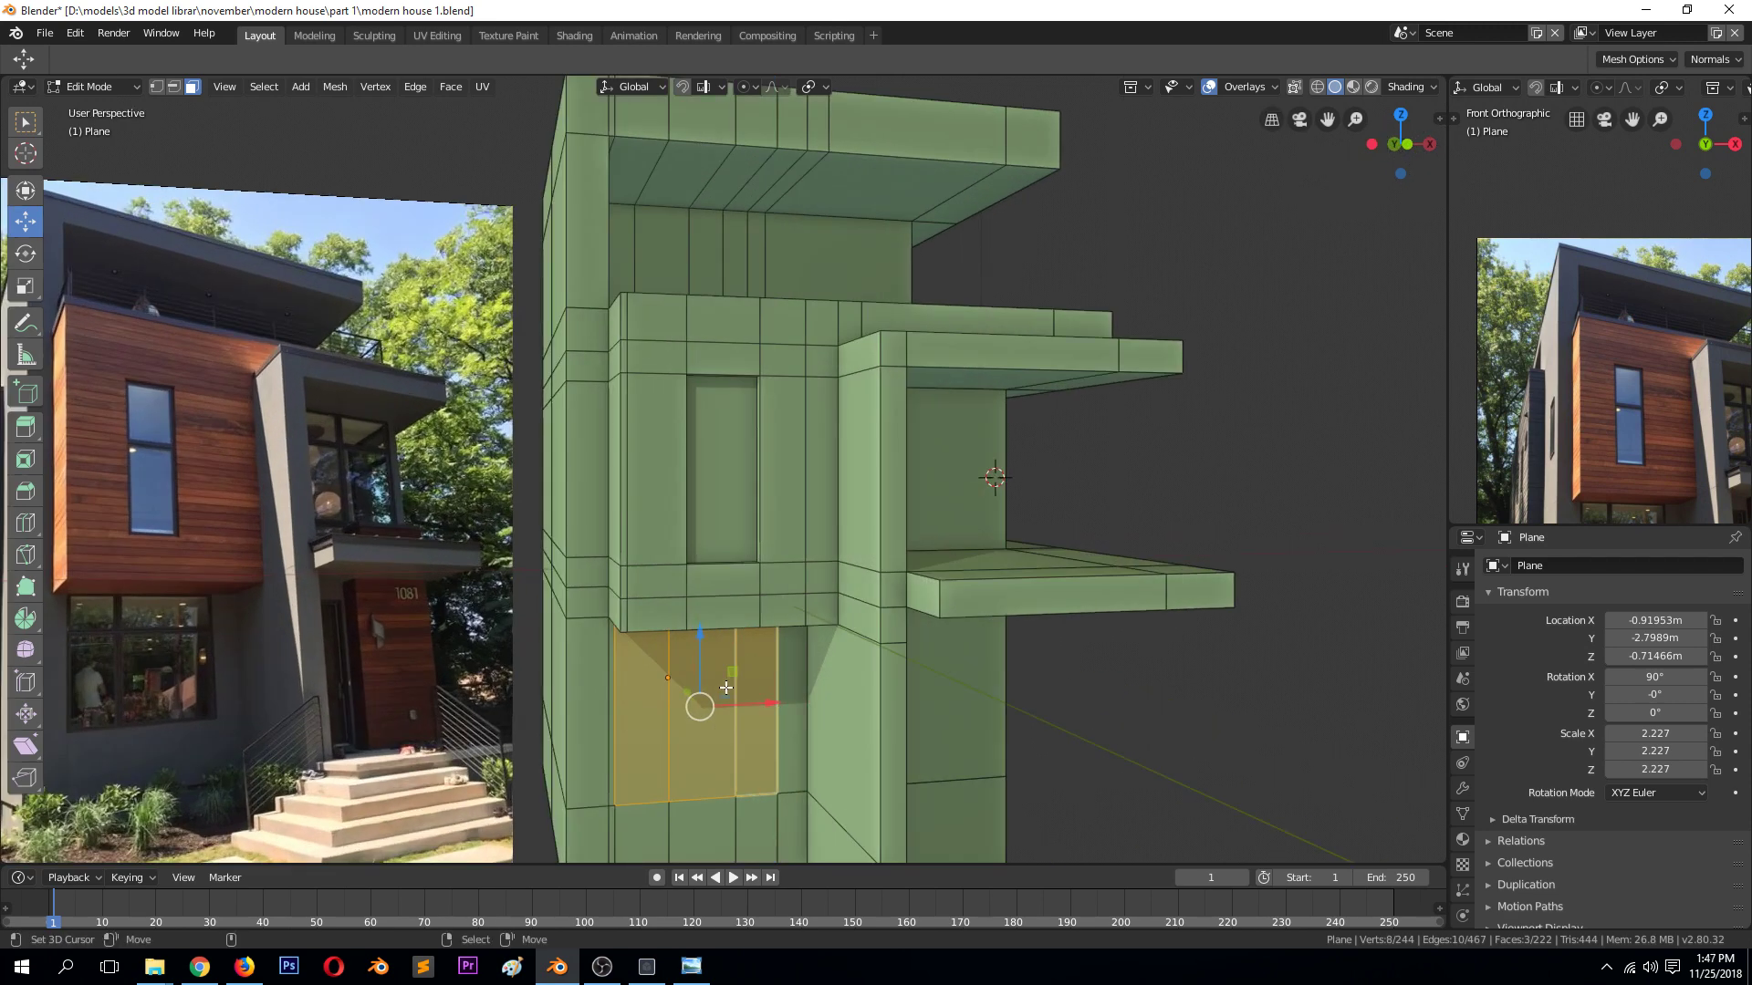
{"action": "key", "text": "e"}
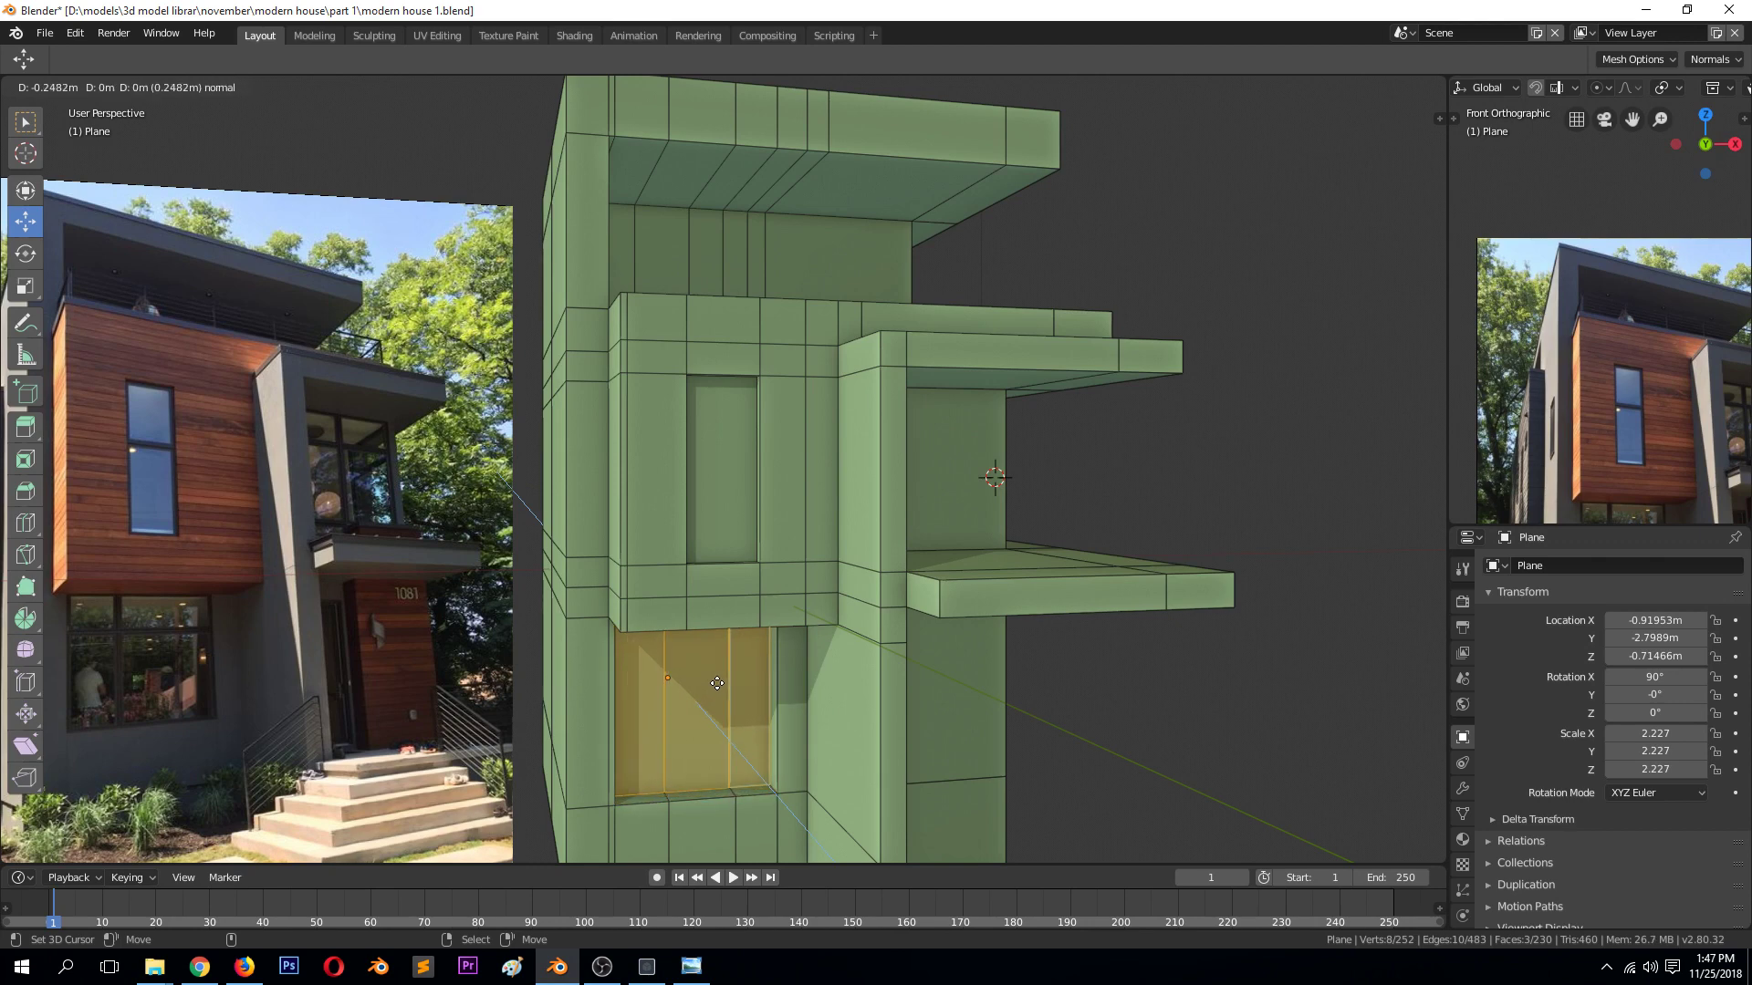
{"action": "left_click", "coordinate": [717, 683]}
{"action": "key", "text": "Tab"}
{"action": "scroll", "coordinate": [776, 659], "scroll_direction": "down", "scroll_amount": 5}
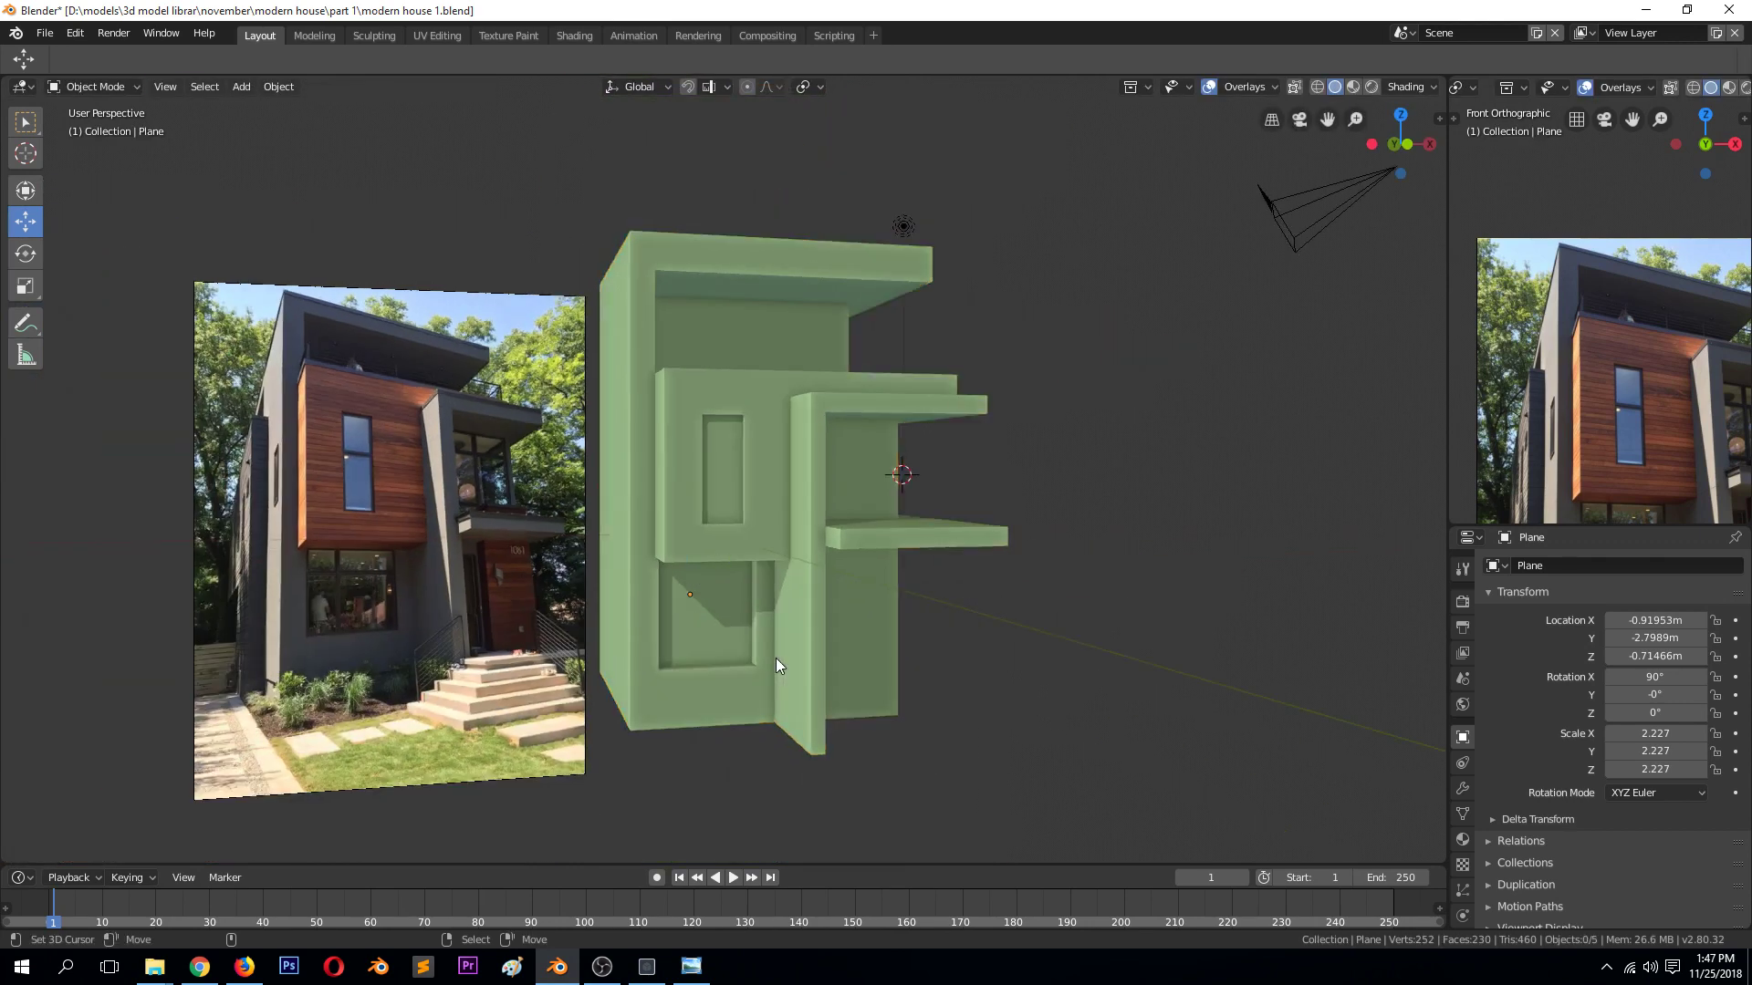
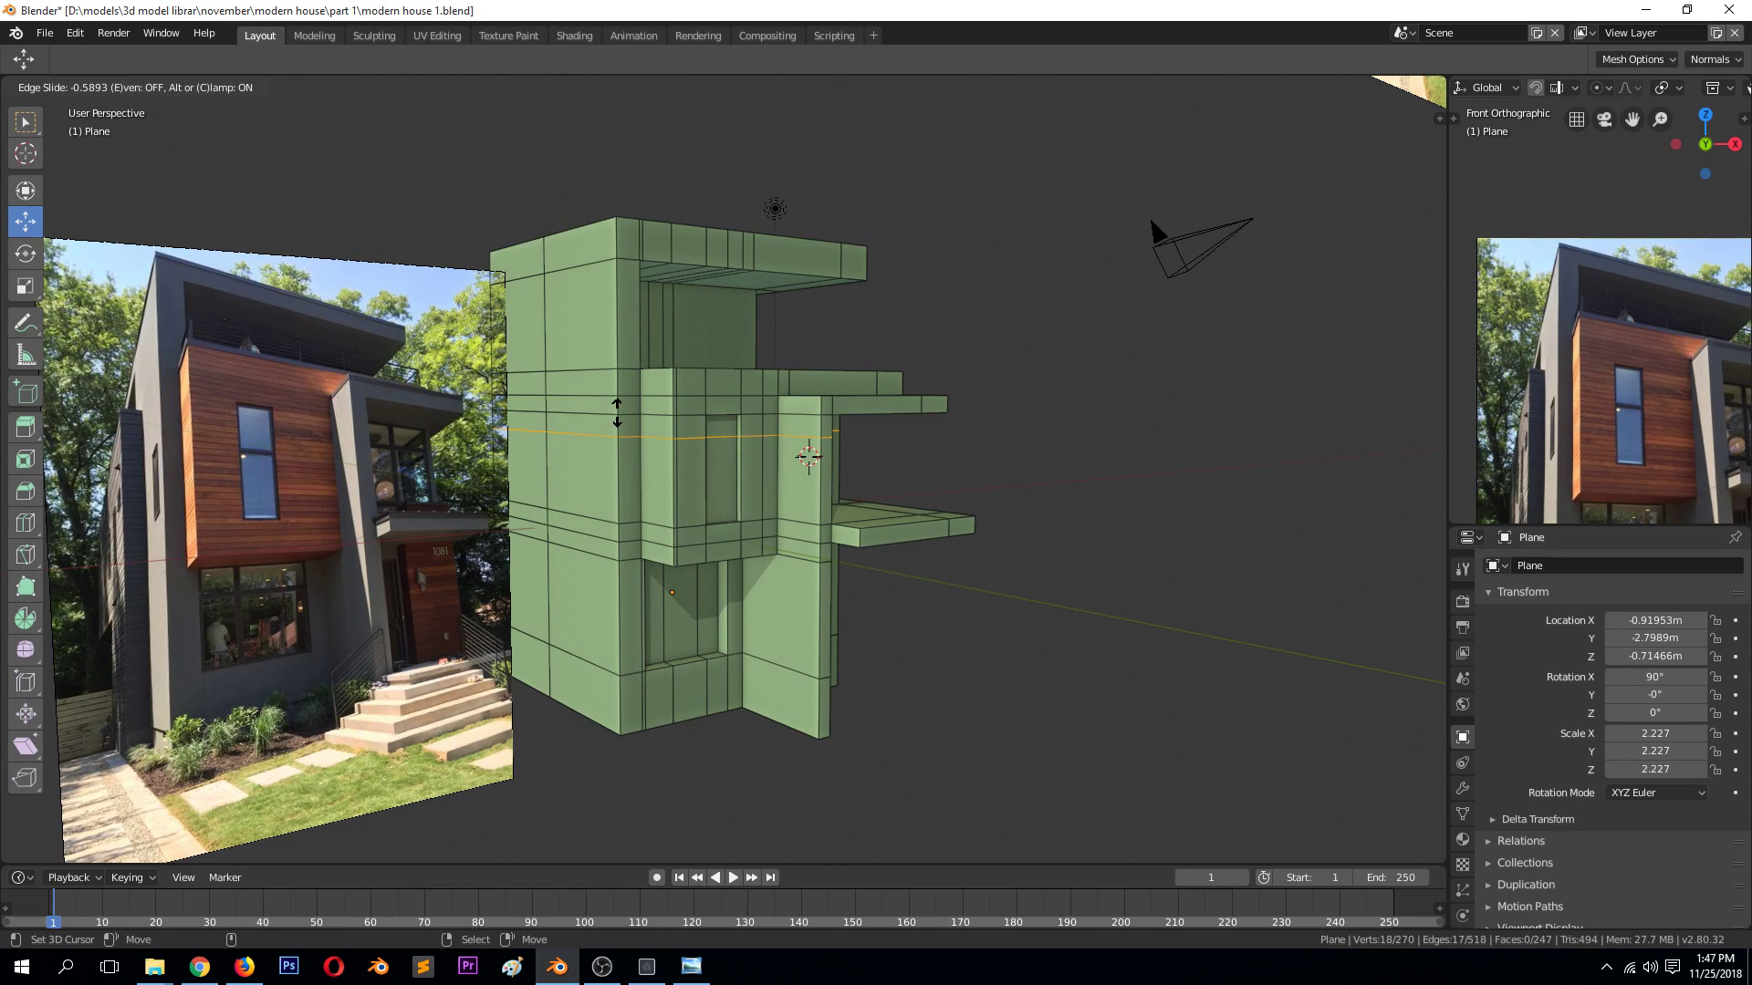
Add a centred vertical loop cut through the front part of the house's side wall and clear the selection
{"action": "key", "text": "ctrl+r"}
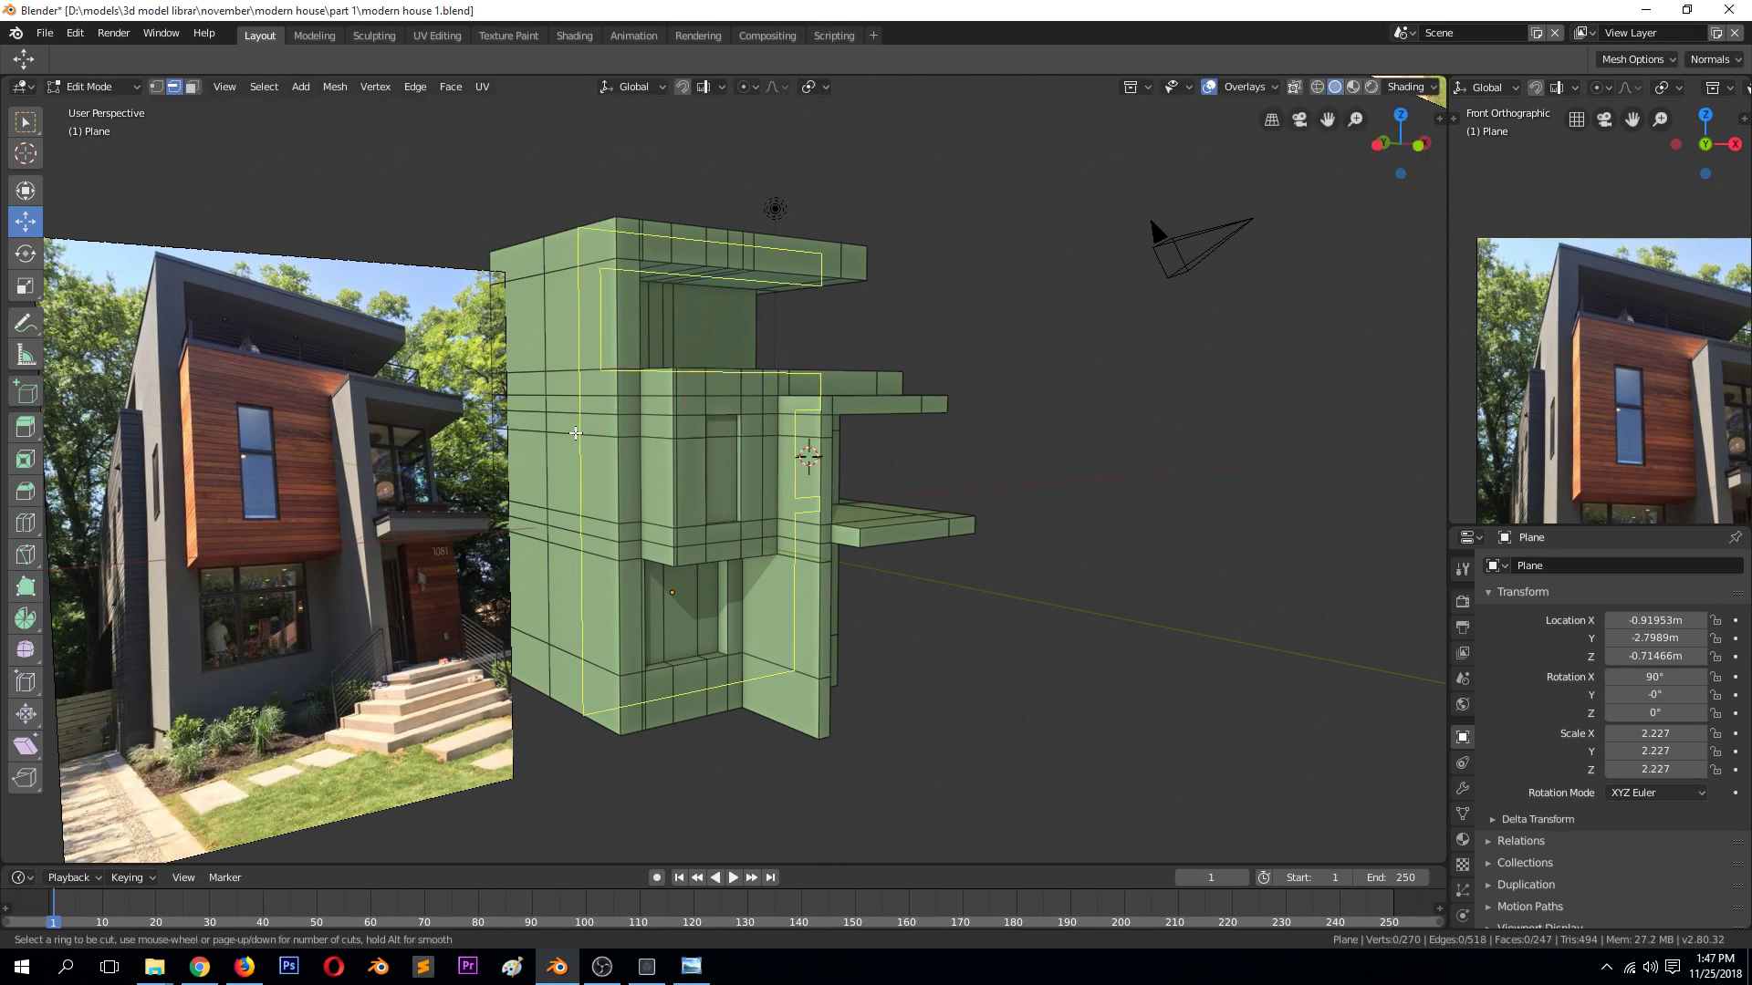
{"action": "left_click", "coordinate": [575, 433]}
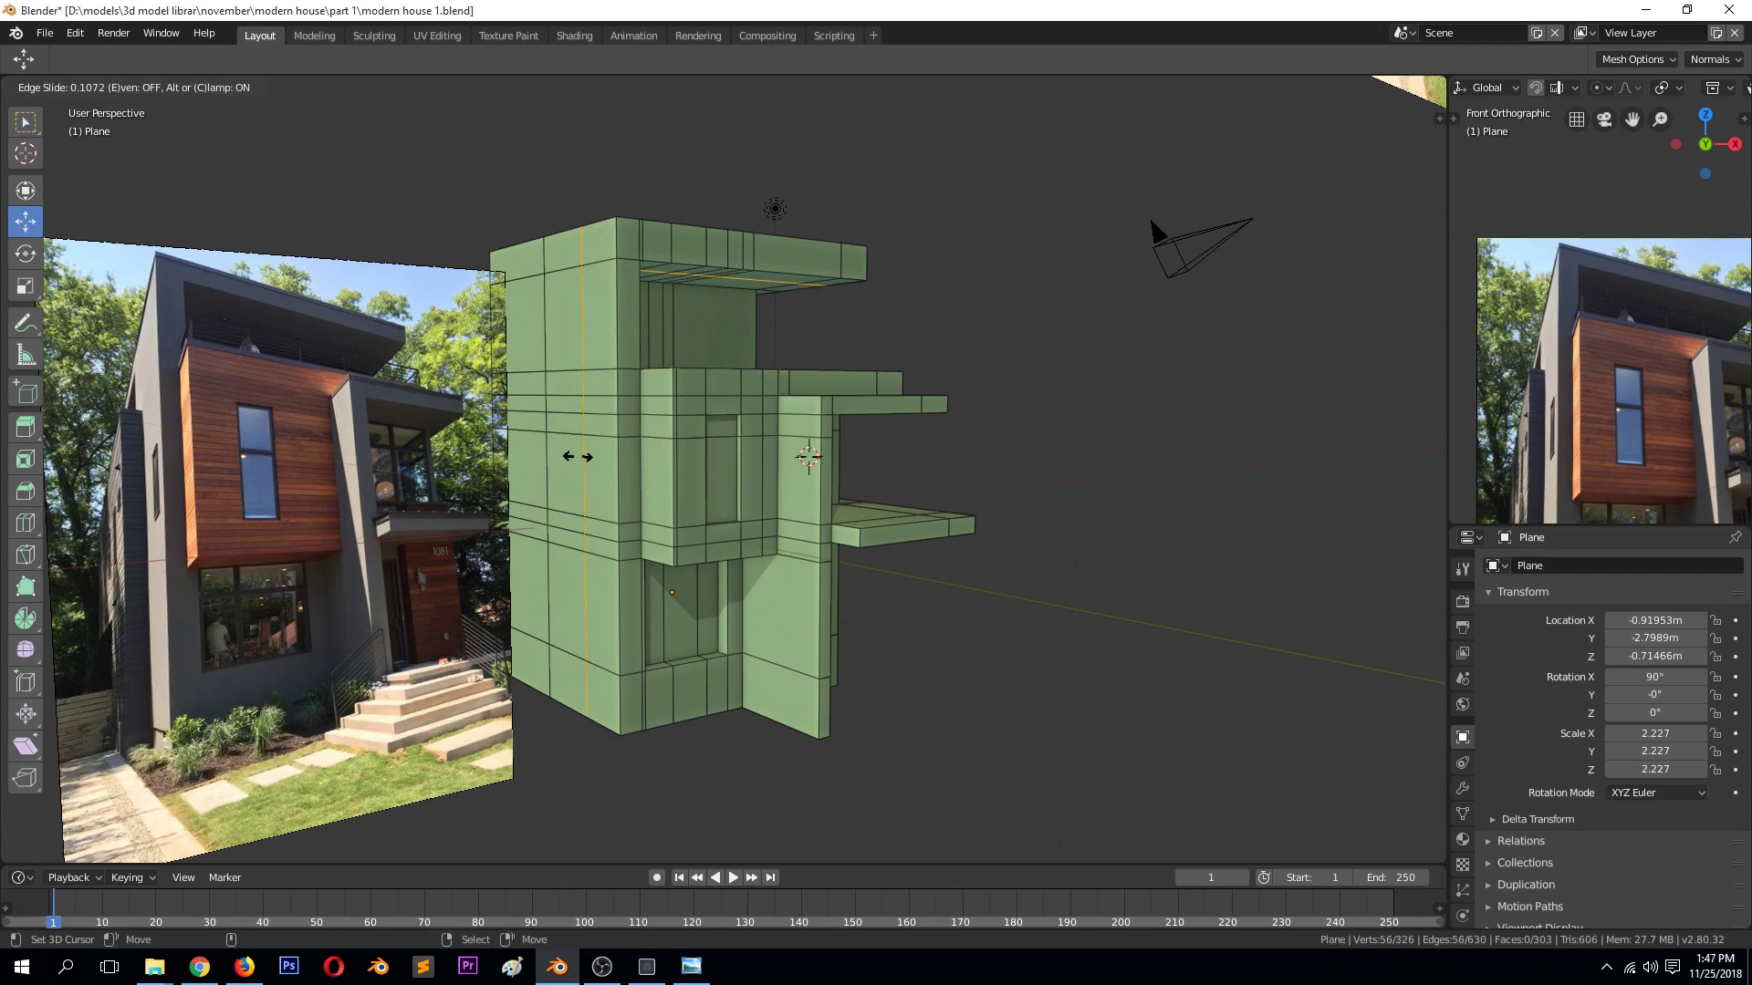
{"action": "right_click", "coordinate": [601, 492]}
{"action": "key", "text": "alt+a"}
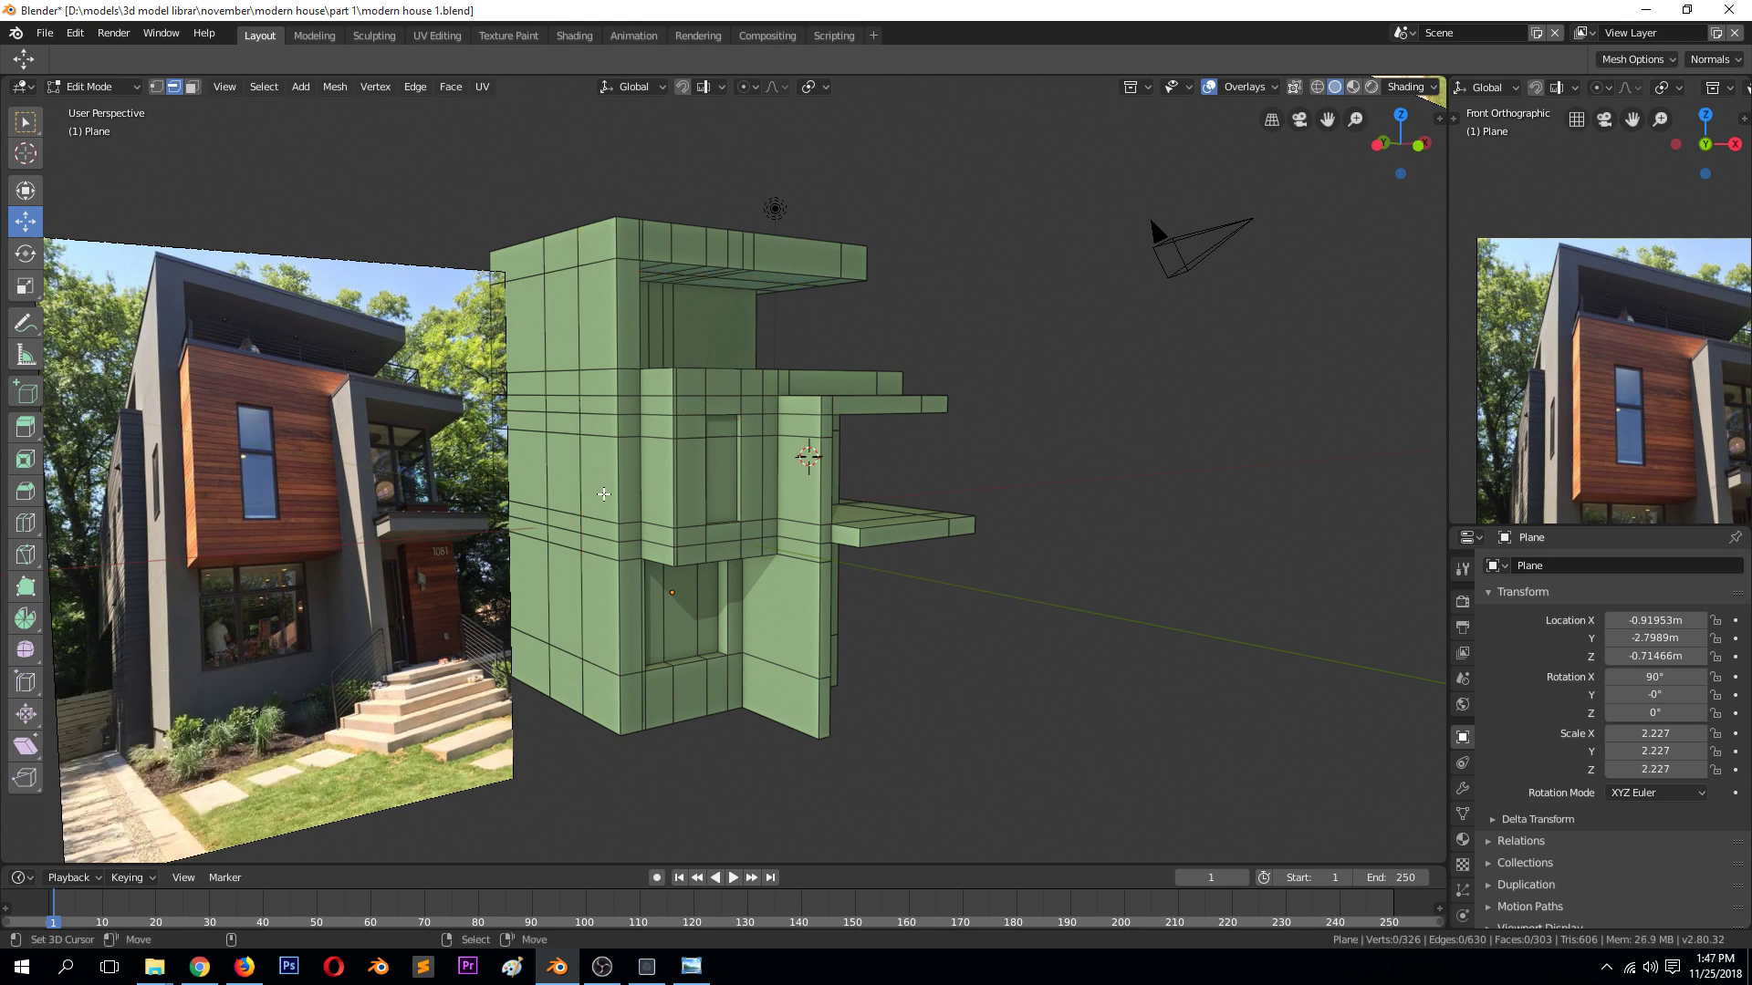
{"action": "key", "text": "1"}
{"action": "left_click", "coordinate": [580, 450]}
{"action": "key", "text": "alt+a"}
{"action": "key", "text": "Tab"}
{"action": "key", "text": "Tab"}
{"action": "key", "text": "2"}
{"action": "left_click", "coordinate": [577, 494]}
{"action": "key", "text": "alt+a"}
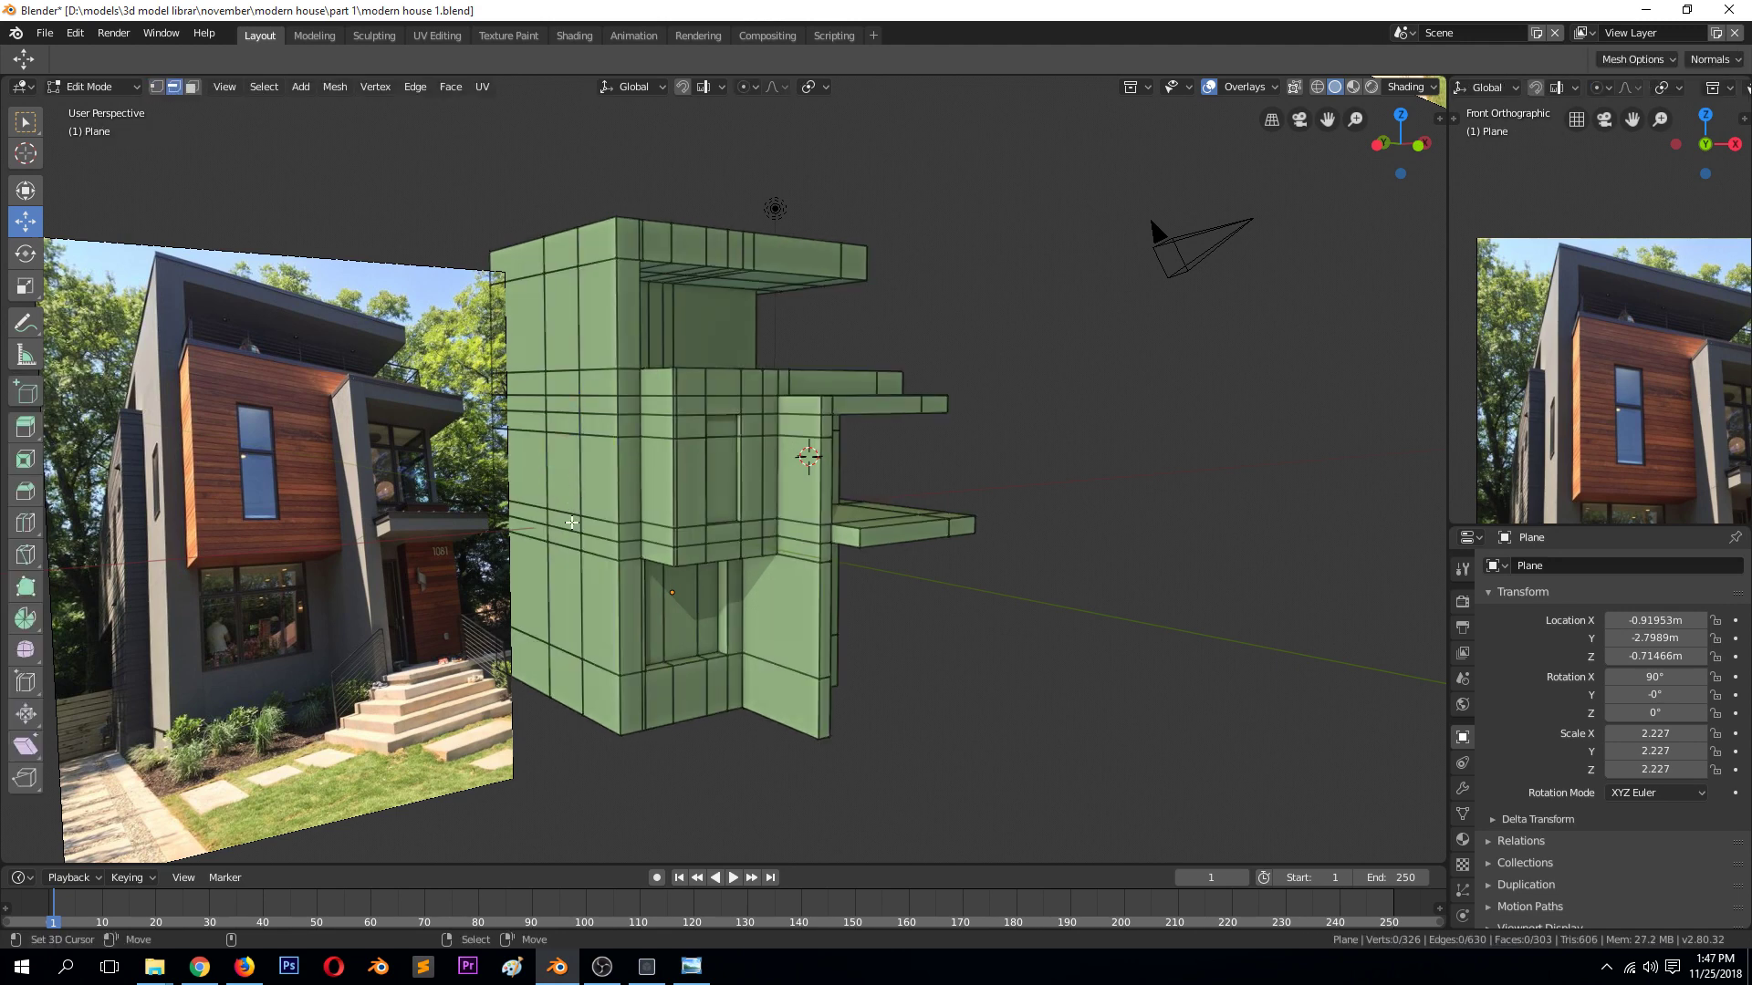
{"action": "left_click", "coordinate": [581, 468]}
{"action": "key", "text": "alt+a"}
{"action": "key", "text": "Tab"}
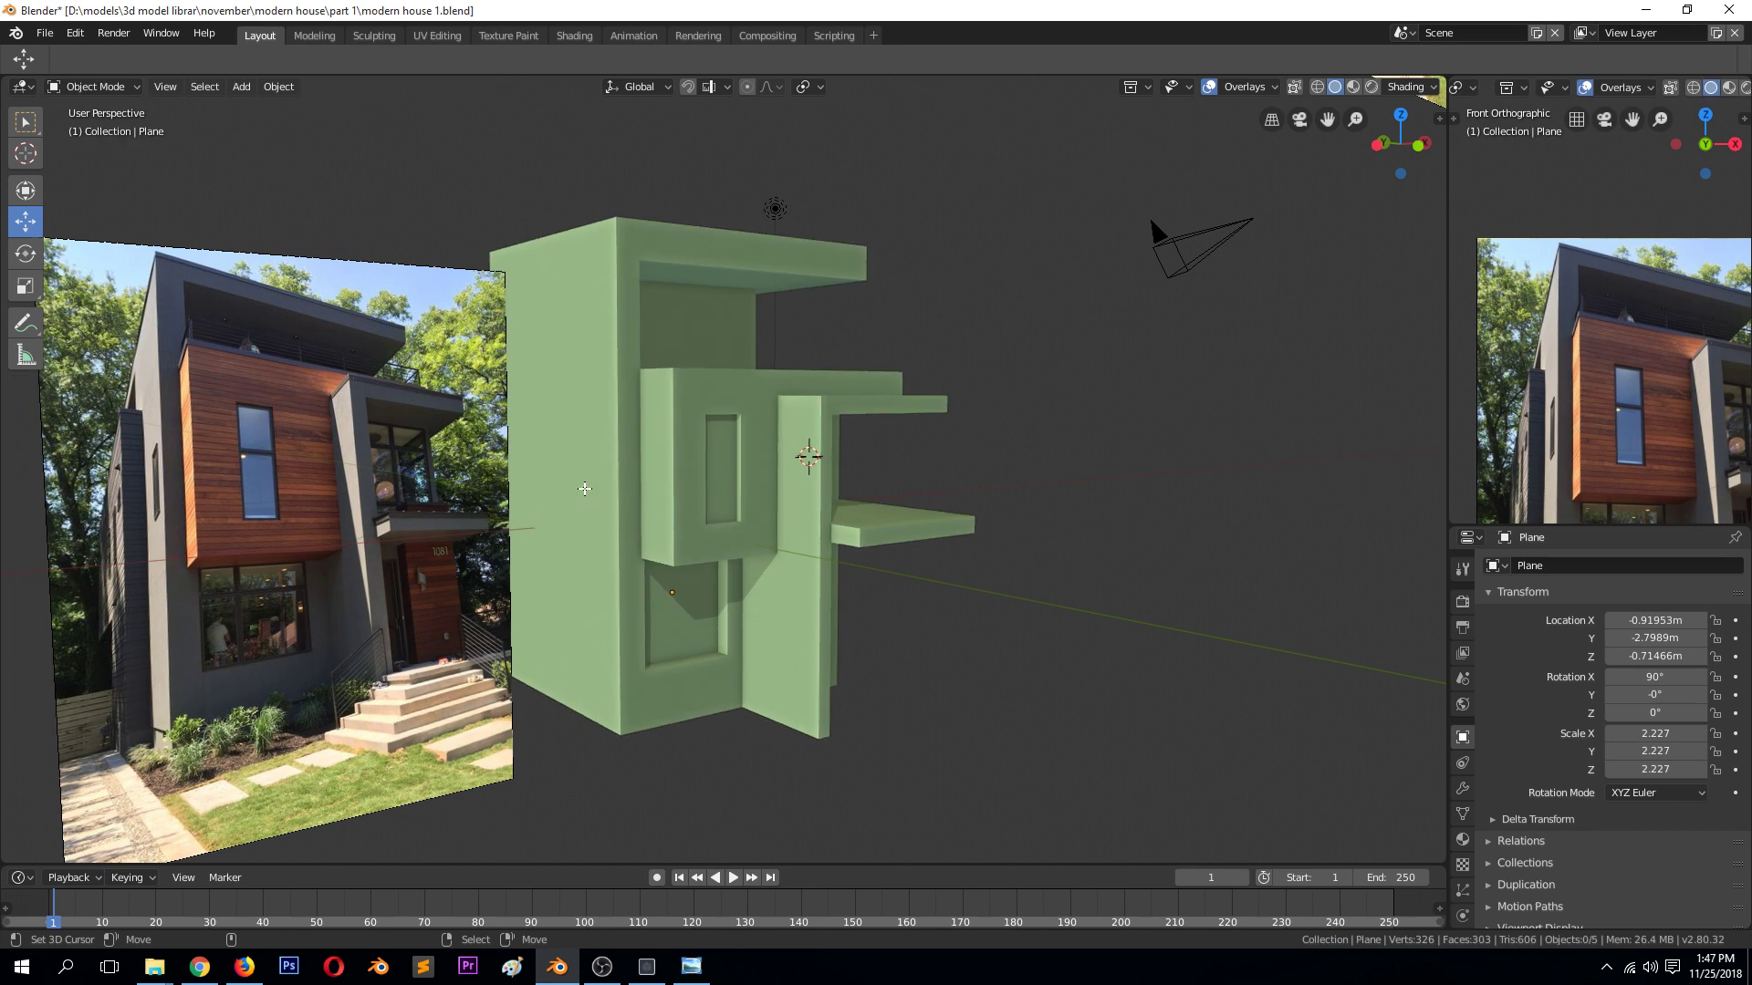
{"action": "key", "text": "Tab"}
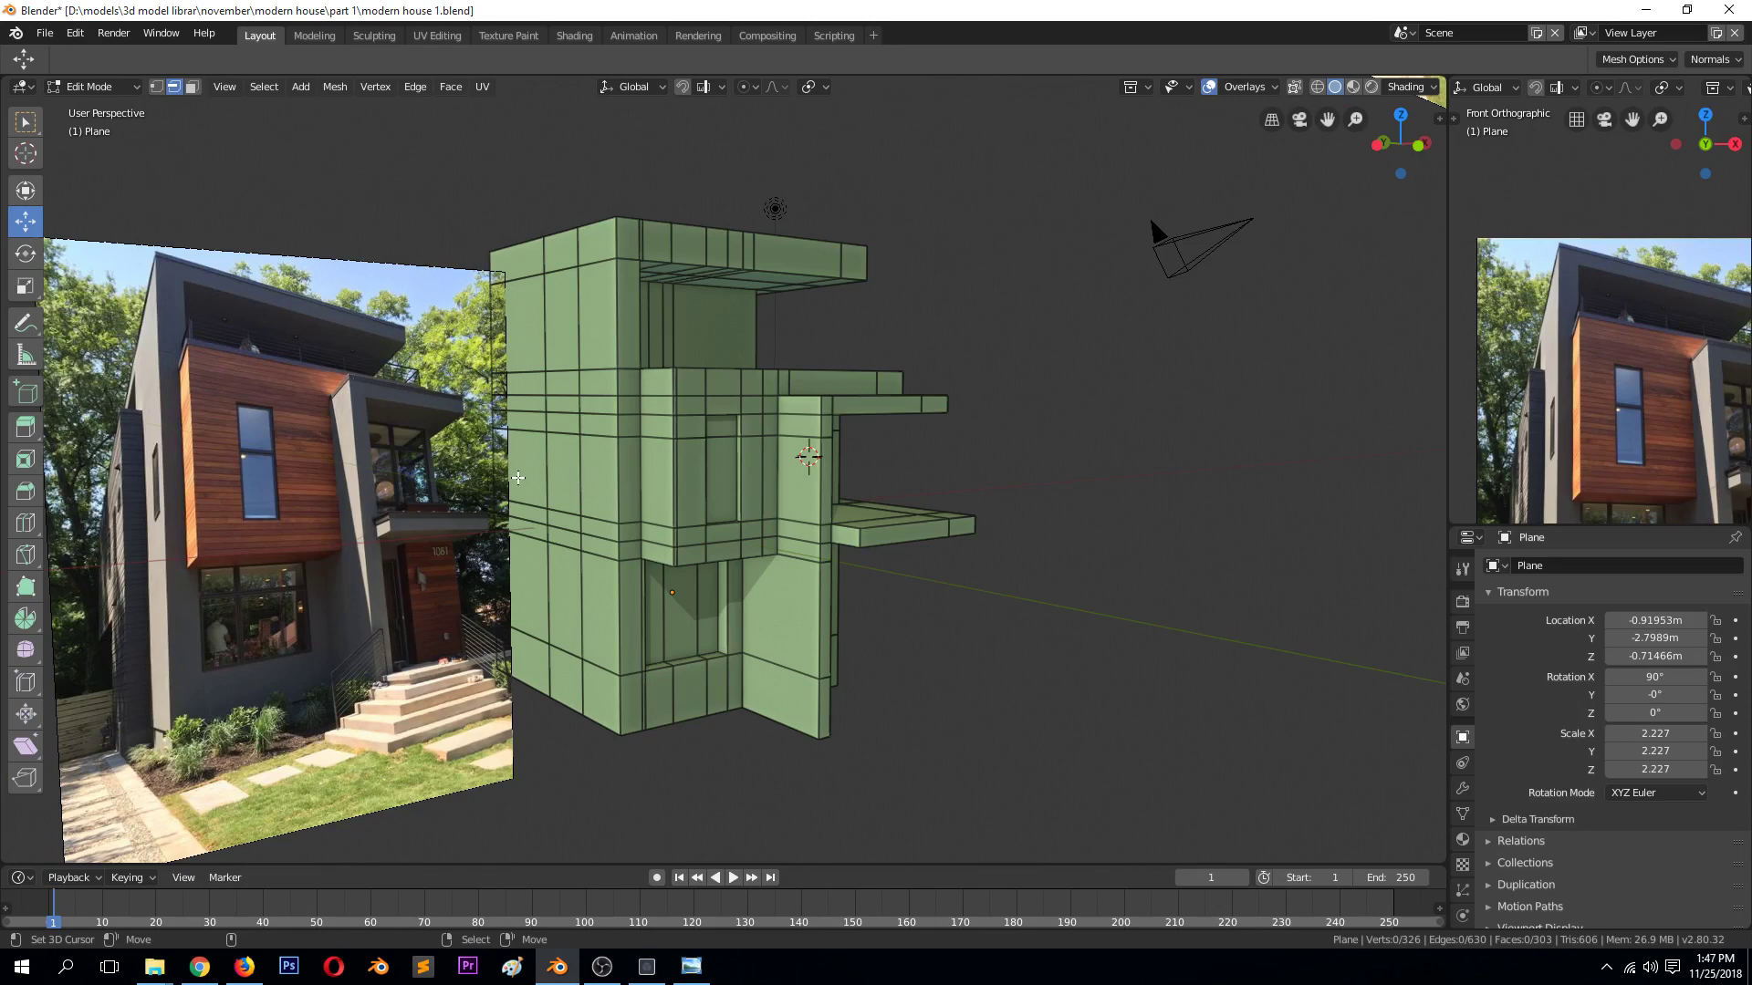
{"action": "key", "text": "1"}
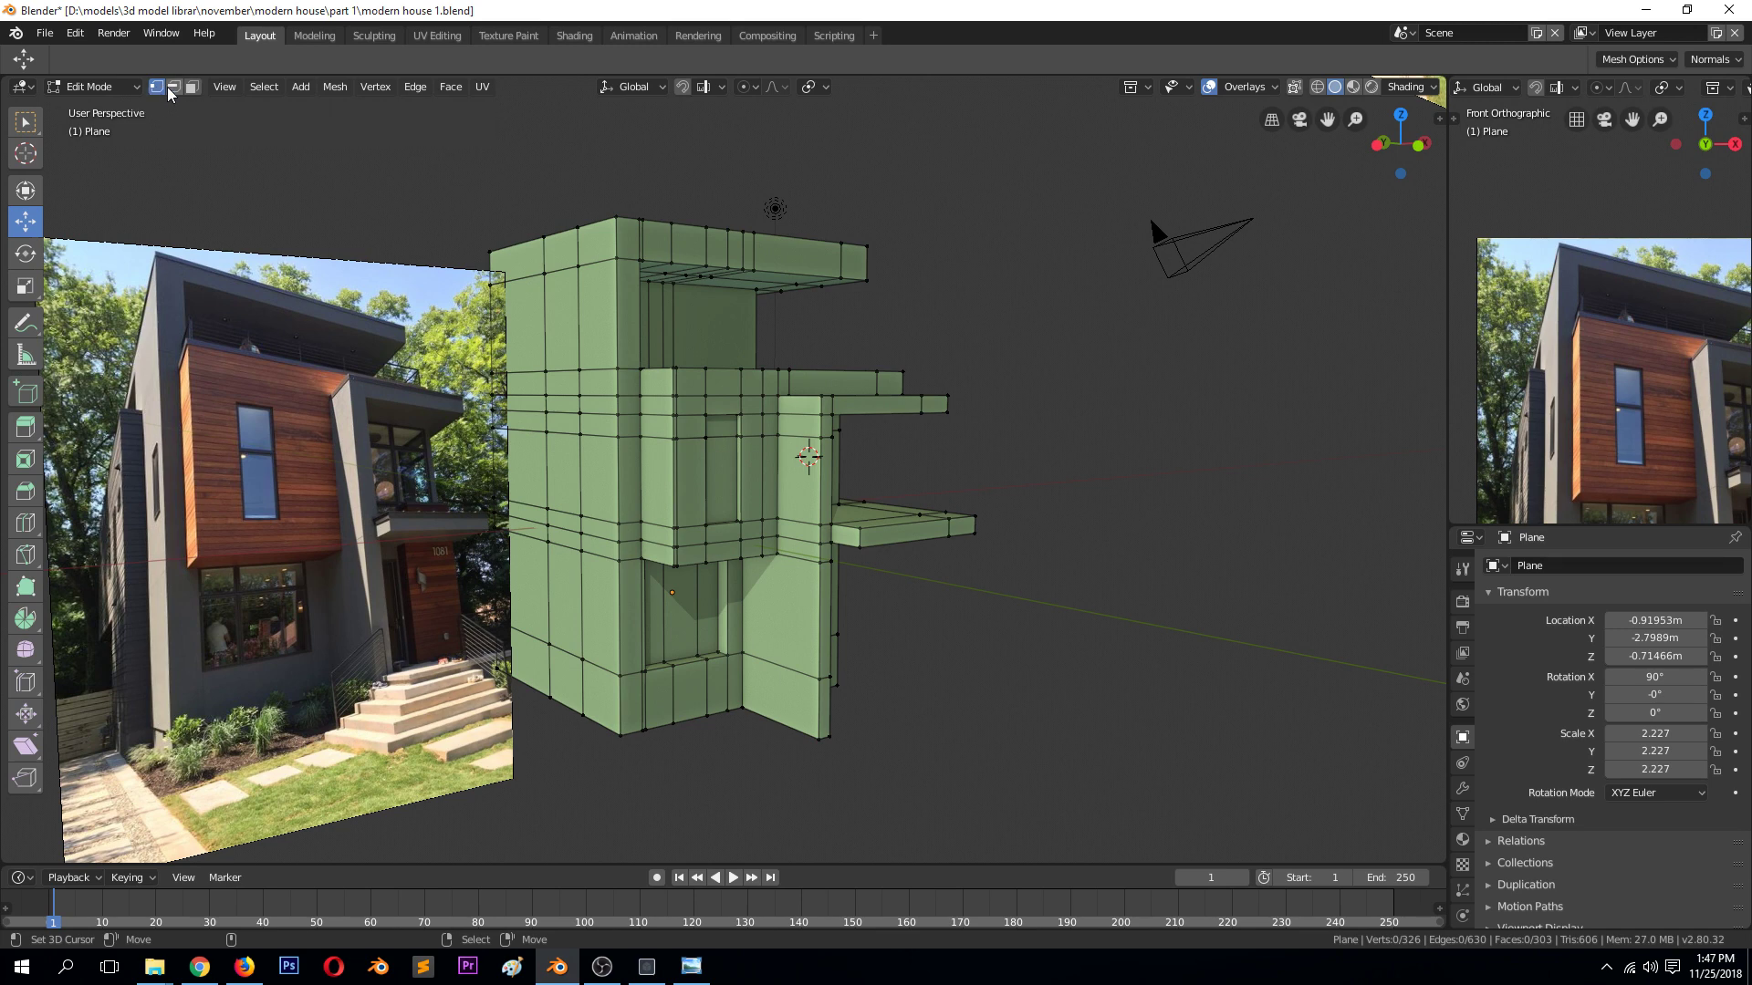
Select the short vertical edge at mid-height on the side wall in edge mode and activate the Bevel tool
{"action": "key", "text": "2"}
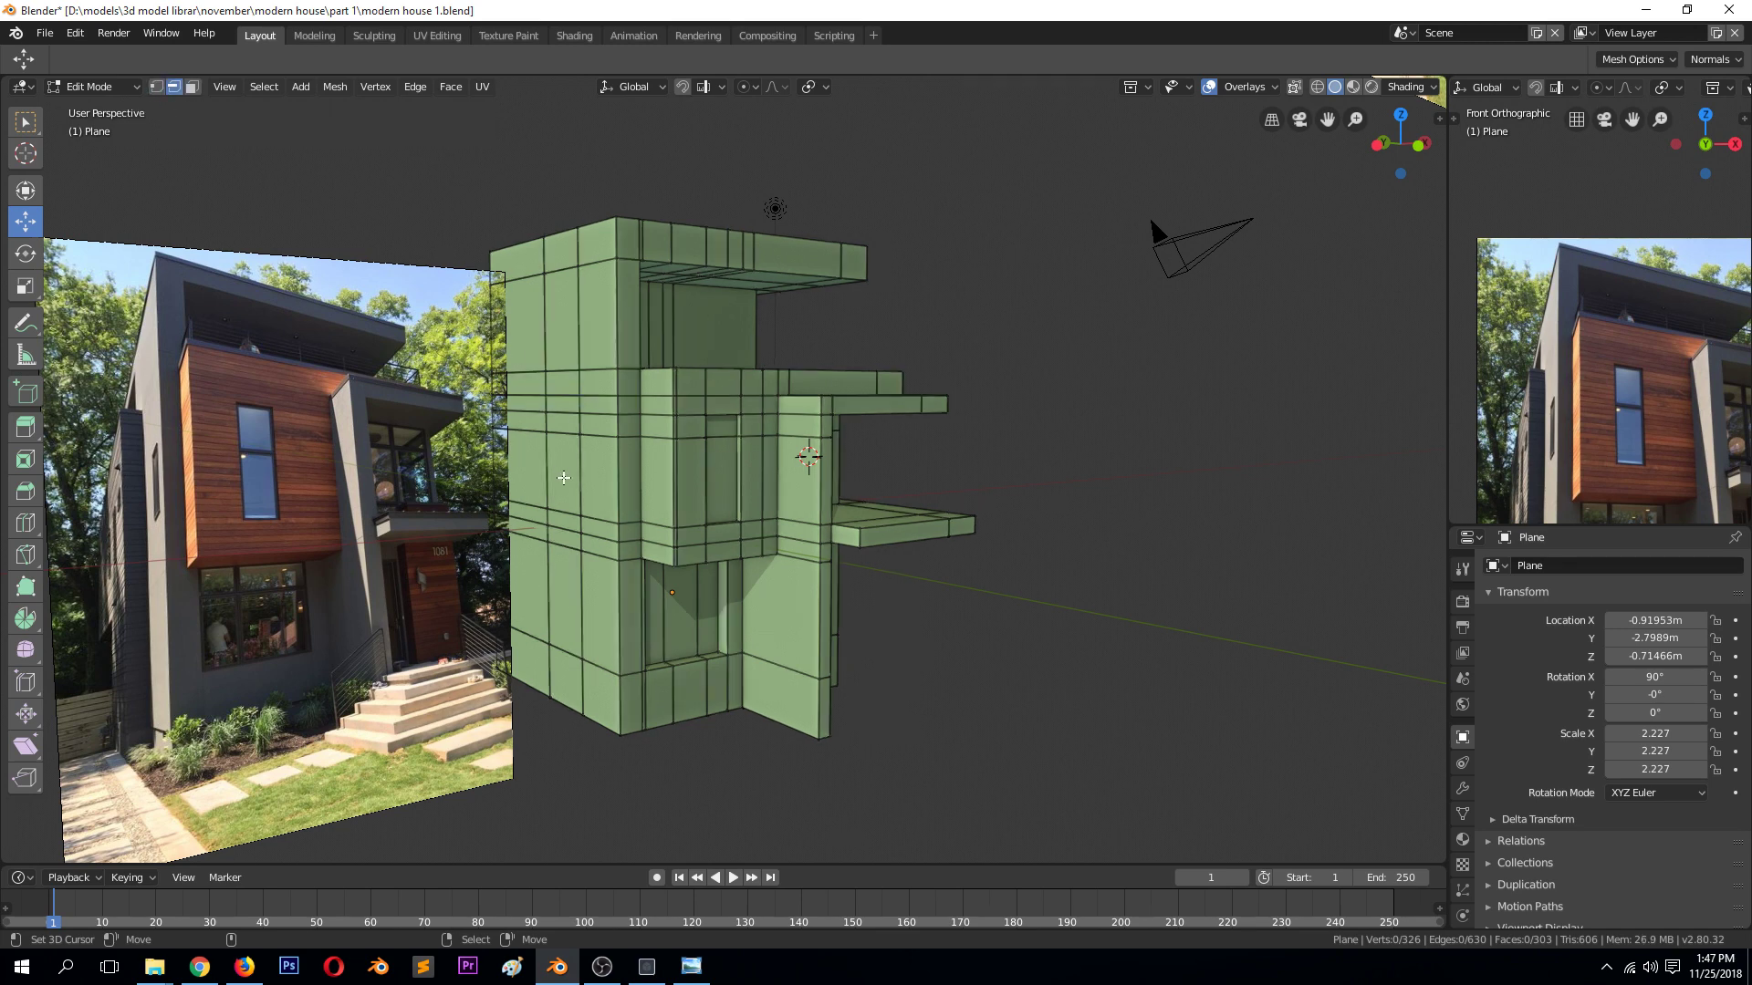
{"action": "left_click", "coordinate": [581, 483]}
{"action": "scroll", "coordinate": [592, 520], "scroll_direction": "up", "scroll_amount": 2}
{"action": "key", "text": "ctrl+r"}
{"action": "key", "text": "Escape"}
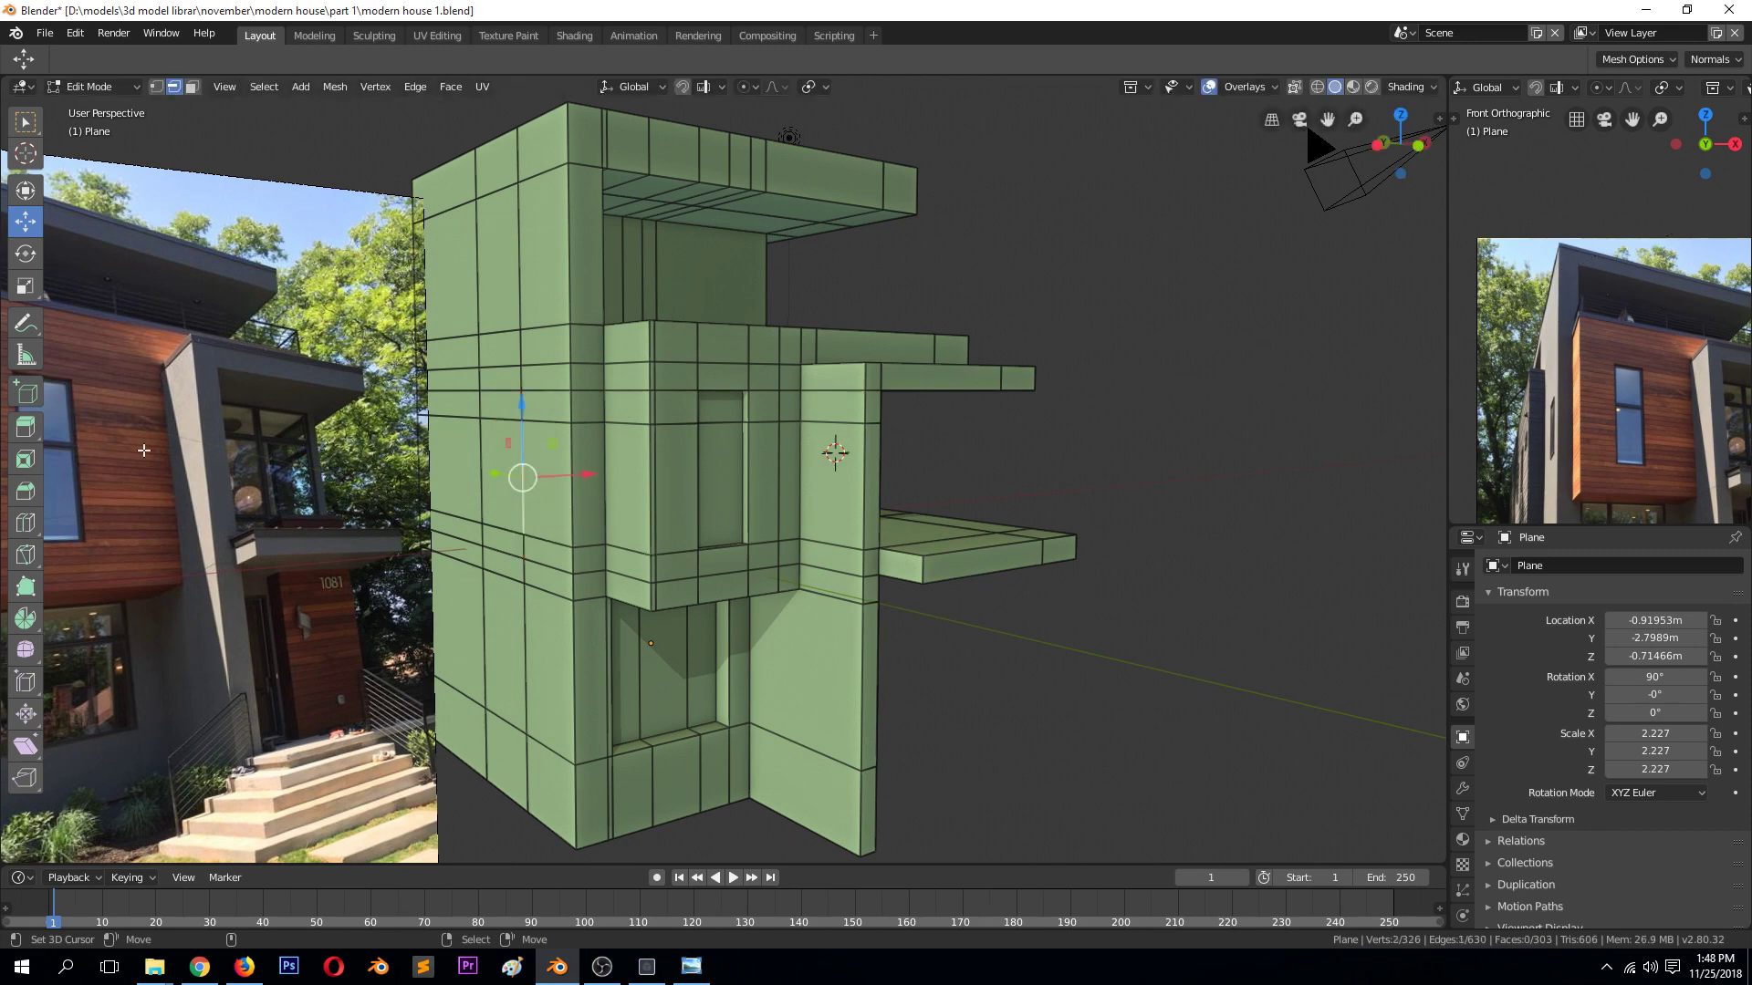
{"action": "left_click", "coordinate": [26, 491]}
{"action": "left_click_drag", "start_coordinate": [526, 489], "coordinate": [559, 504]}
{"action": "scroll", "coordinate": [564, 520], "scroll_direction": "down", "scroll_amount": 2}
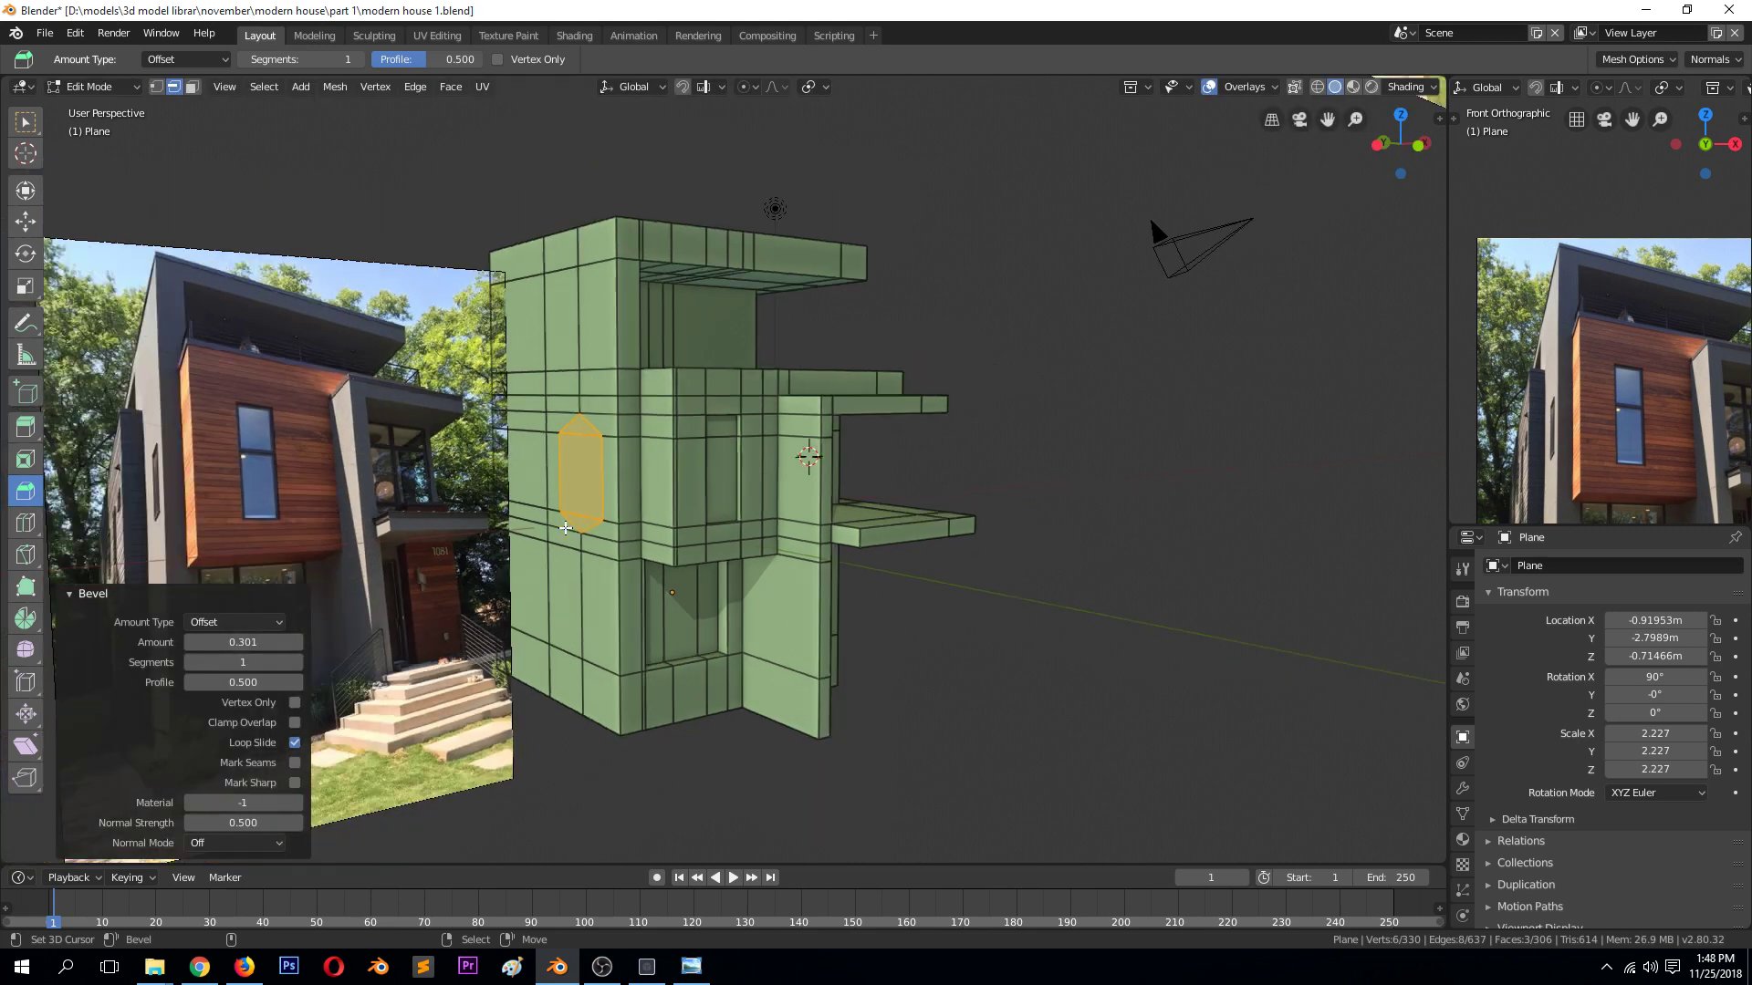
{"action": "key", "text": "ctrl+z"}
Bevel the selected side-wall edge into a narrow vertical window face and reduce the bevel amount slightly
{"action": "left_click_drag", "start_coordinate": [680, 495], "coordinate": [691, 517]}
{"action": "left_click_drag", "start_coordinate": [246, 642], "coordinate": [235, 642]}
{"action": "left_click", "coordinate": [71, 595]}
Test the vertex above the beveled face, remove duplicate vertices across the whole mesh and clear the selection
{"action": "scroll", "coordinate": [546, 478], "scroll_direction": "up", "scroll_amount": 2}
{"action": "key", "text": "1"}
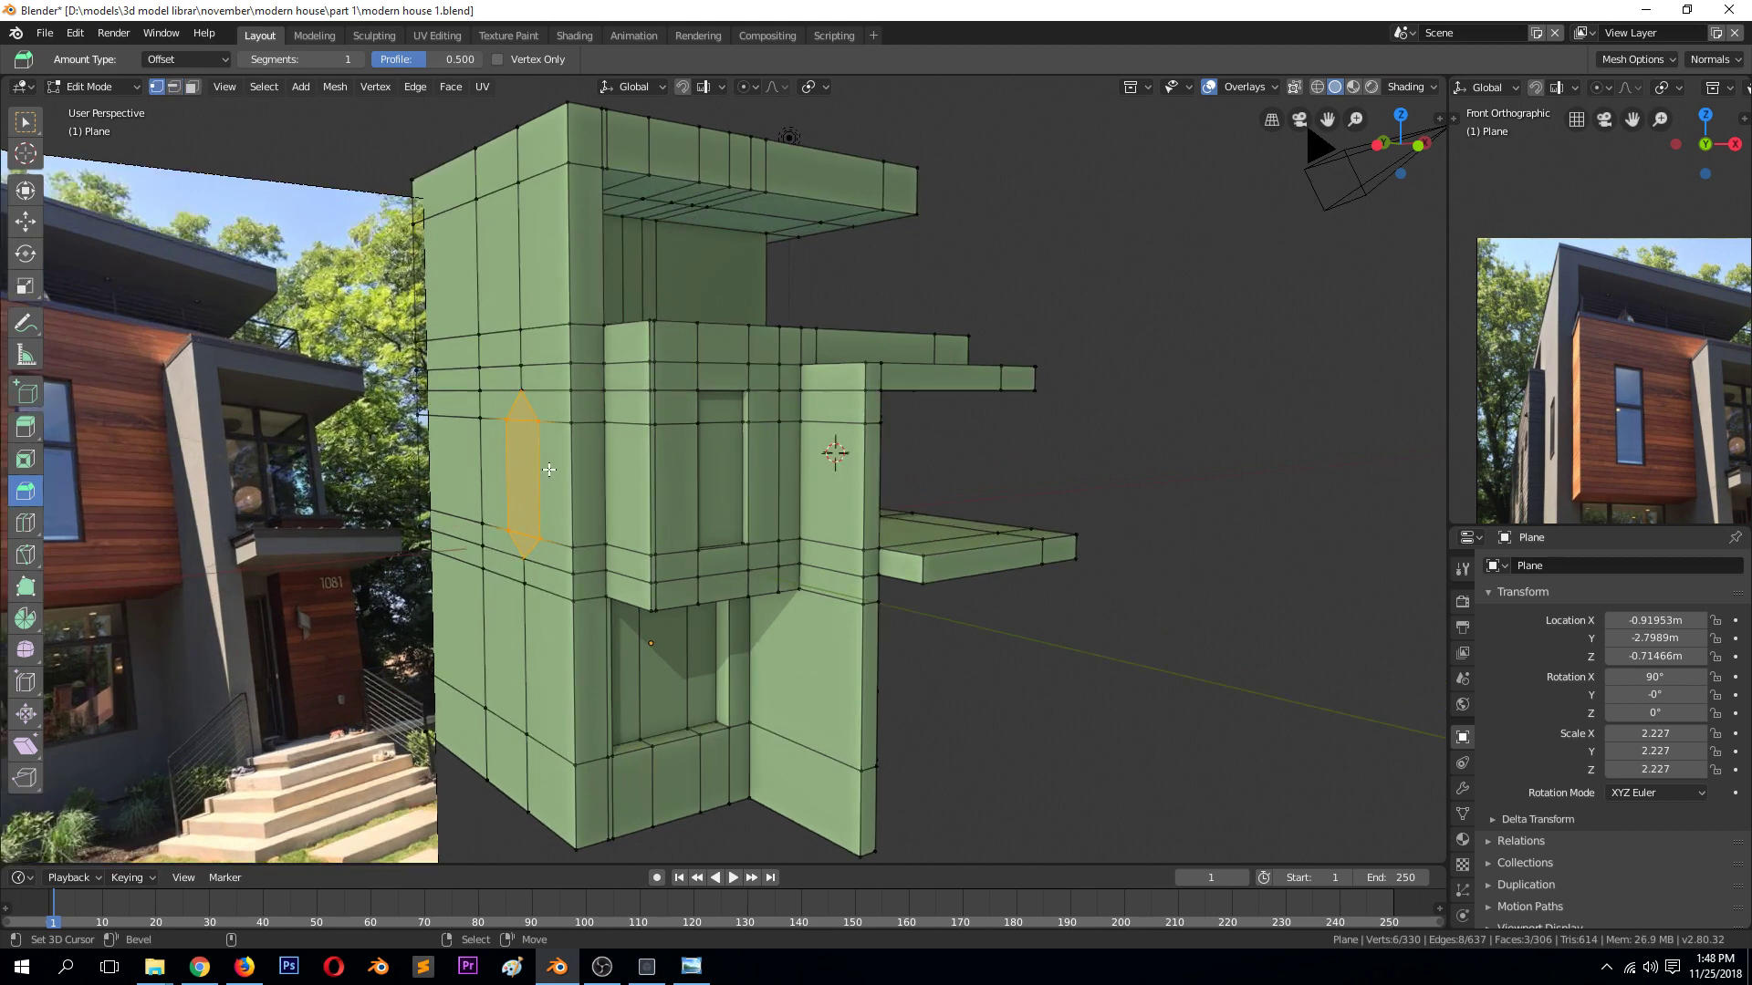
{"action": "left_click", "coordinate": [522, 392]}
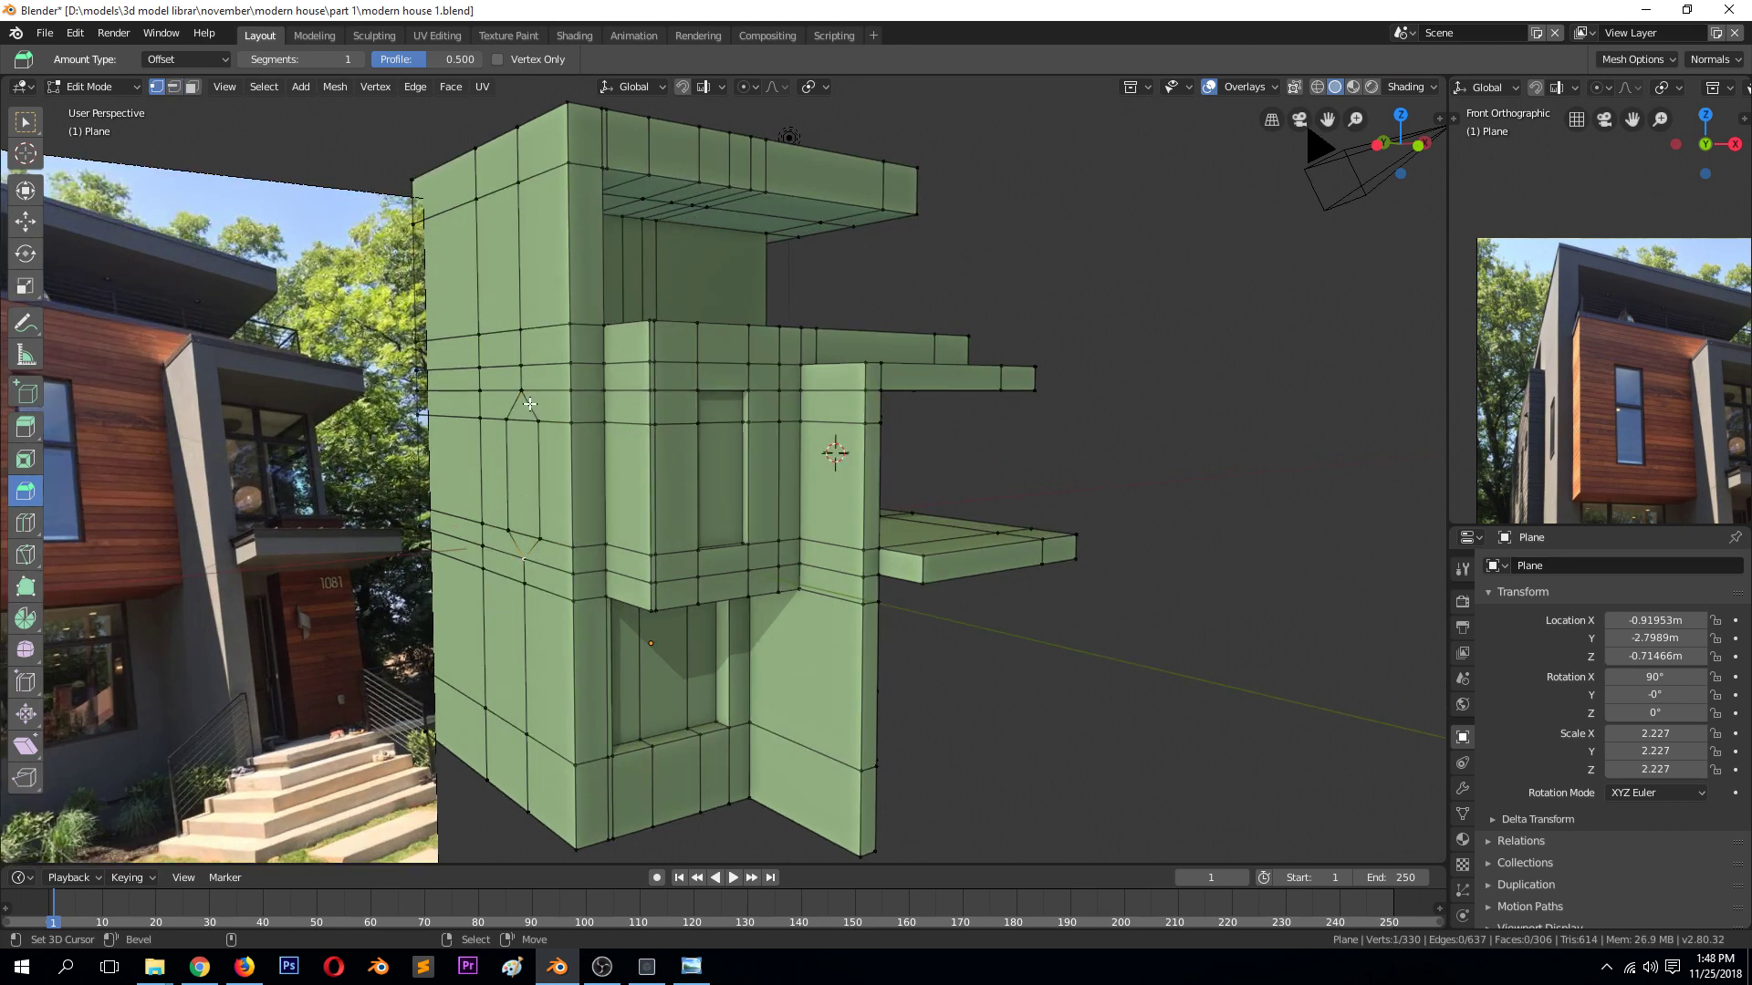
{"action": "key", "text": "g"}
{"action": "left_click", "coordinate": [517, 435]}
{"action": "key", "text": "a"}
{"action": "right_click", "coordinate": [499, 620]}
{"action": "left_click", "coordinate": [498, 605]}
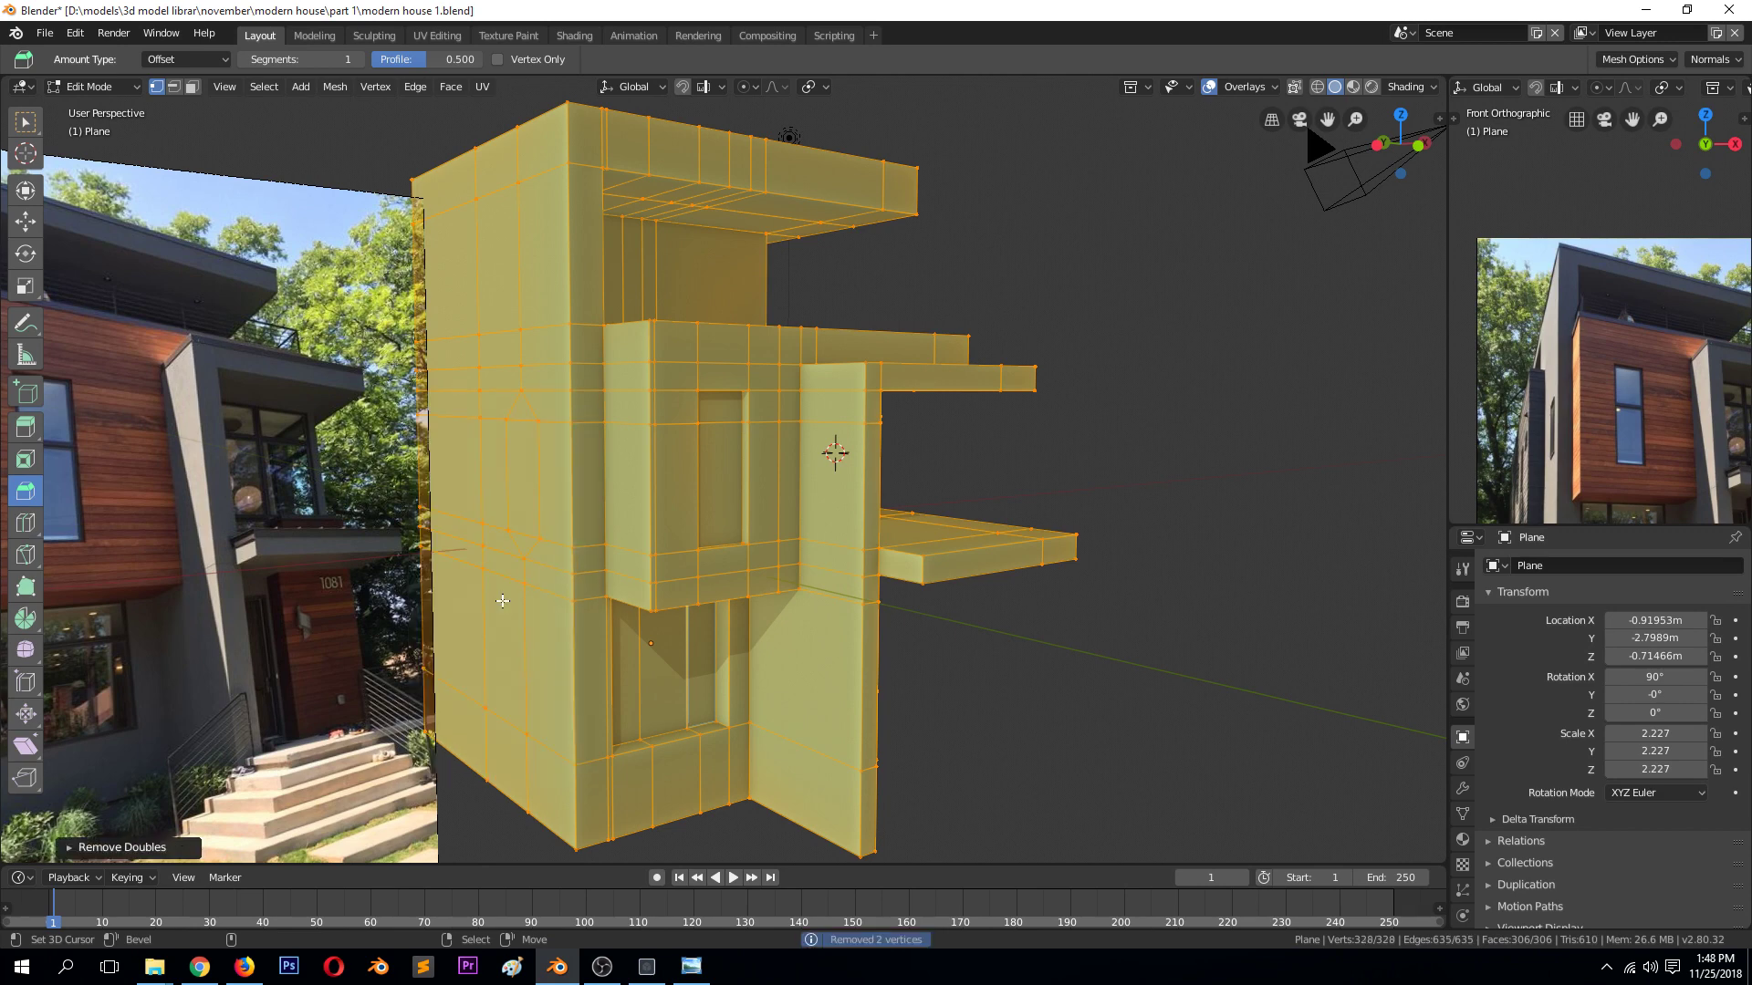
{"action": "key", "text": "alt+a"}
Select the narrow beveled face on the side wall, extrude it inward as a window recess and return to object mode
{"action": "middle_click_drag", "start_coordinate": [548, 529], "coordinate": [576, 501]}
{"action": "scroll", "coordinate": [576, 502], "scroll_direction": "down", "scroll_amount": 2}
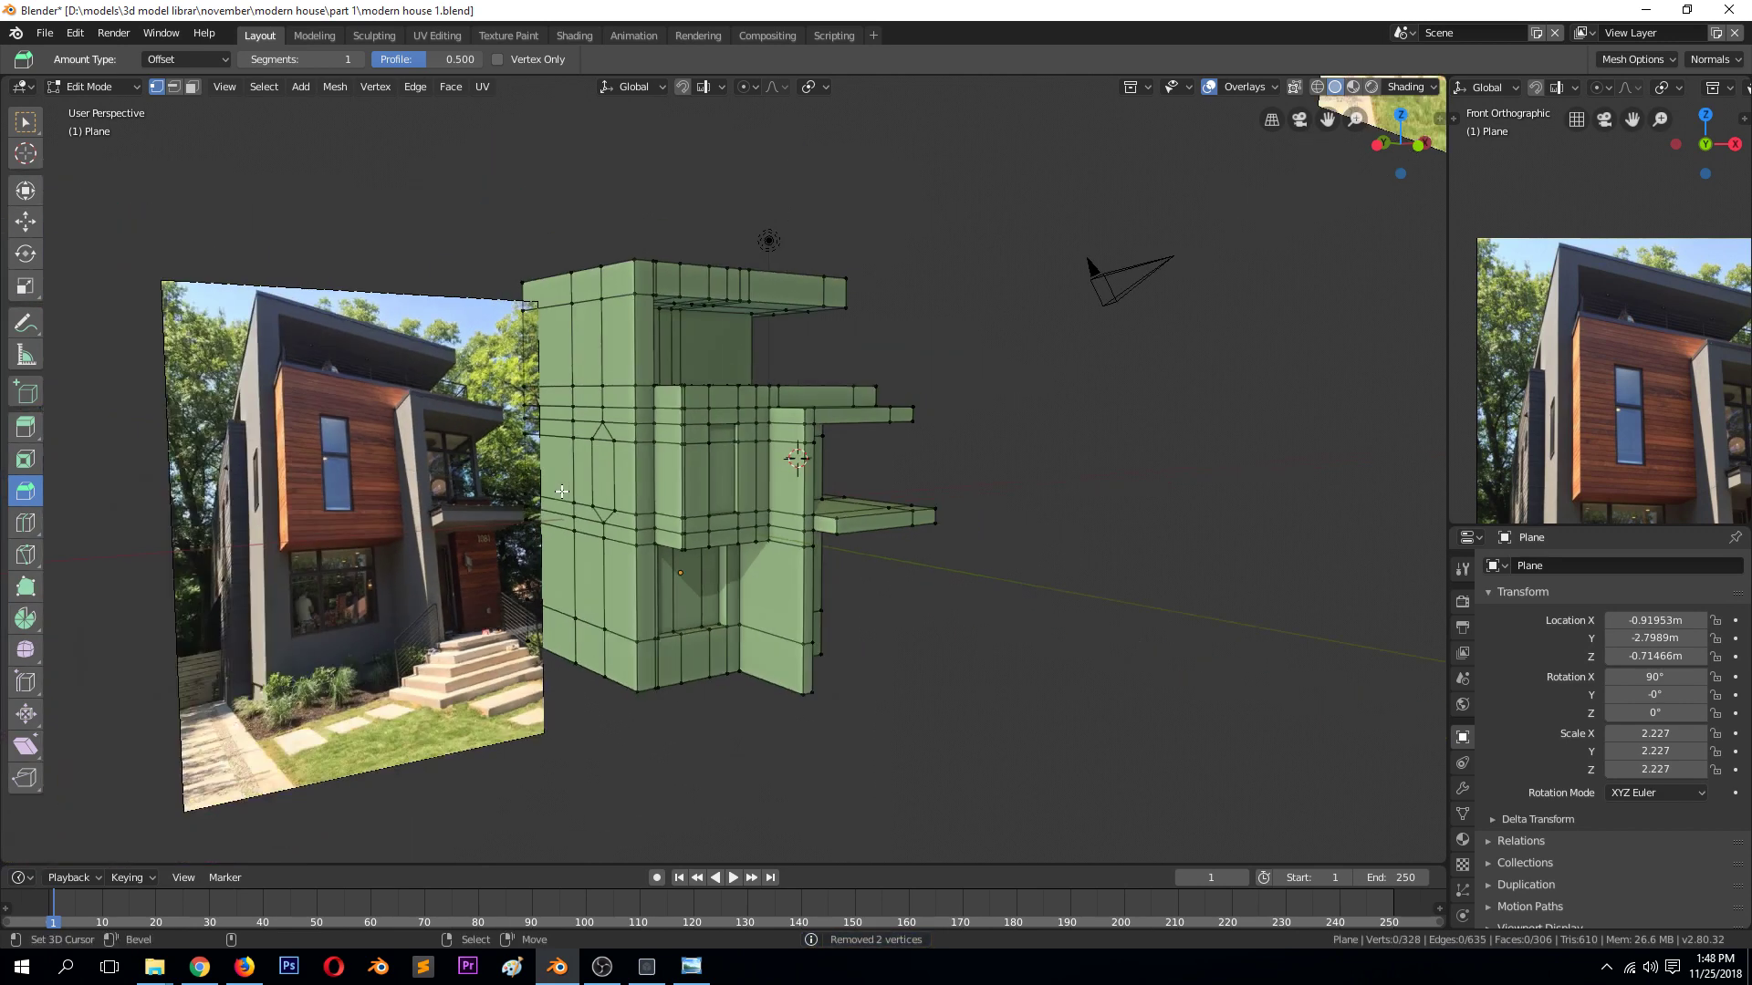
{"action": "key", "text": "3"}
{"action": "left_click", "coordinate": [584, 479]}
{"action": "key", "text": "KP_Decimal"}
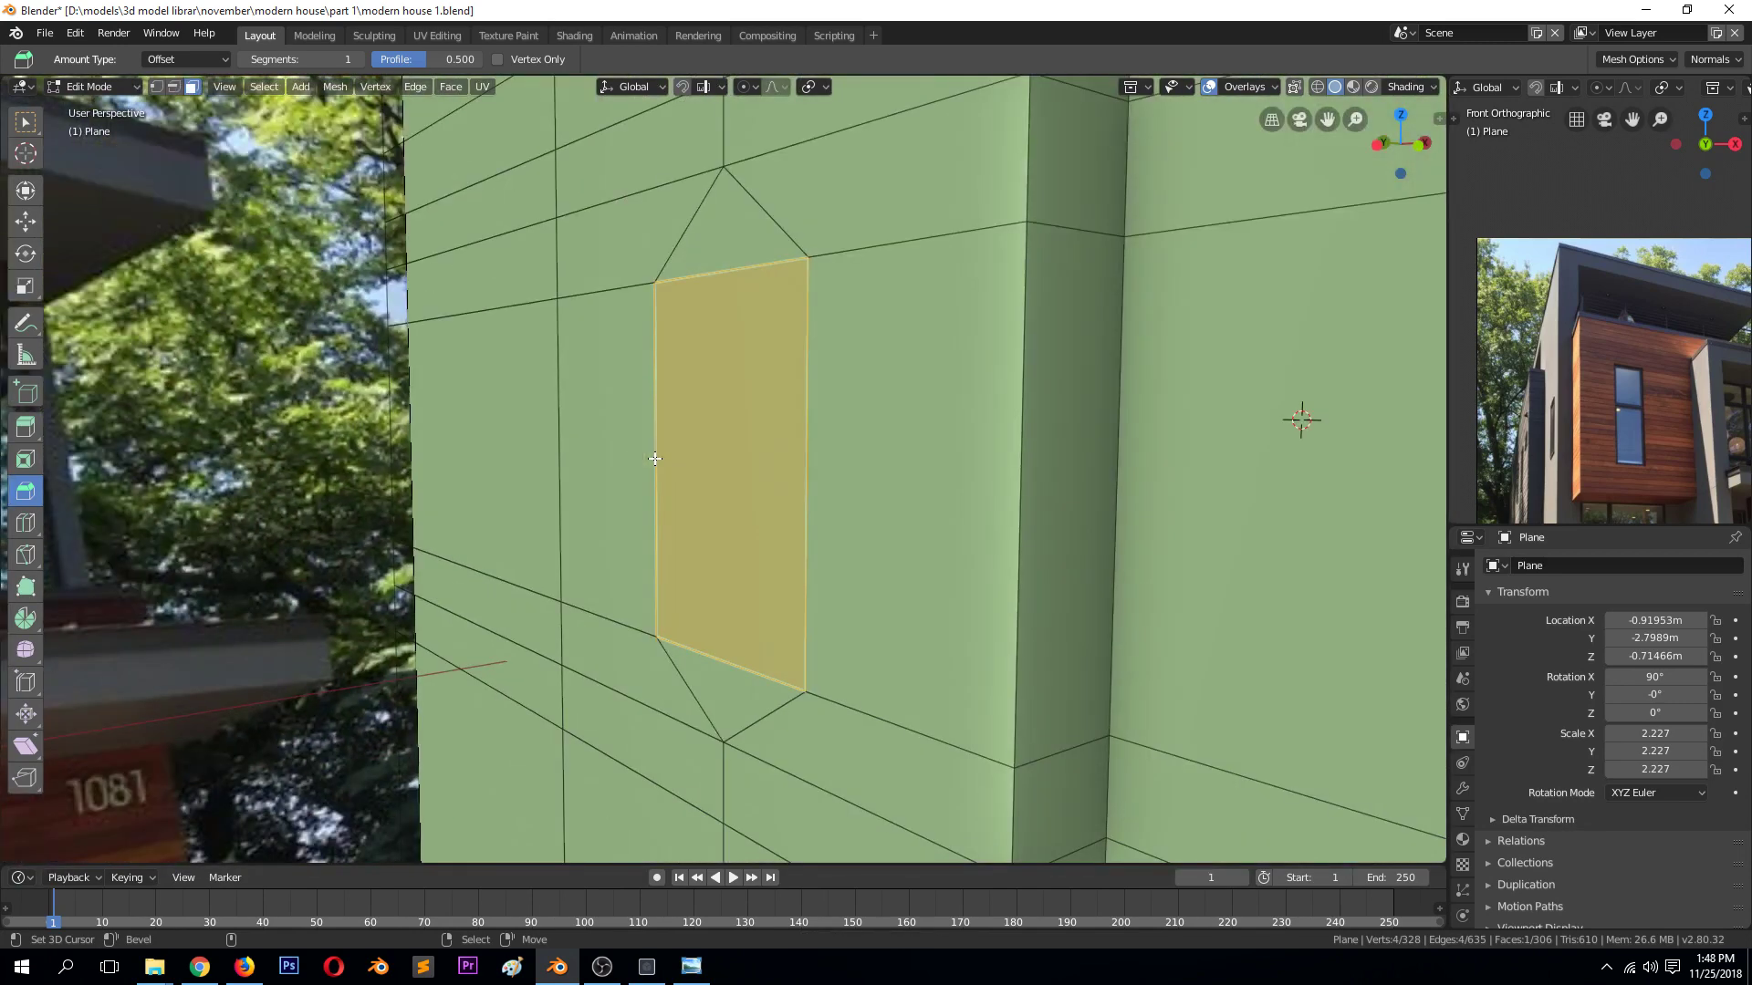
{"action": "key", "text": "e"}
{"action": "left_click", "coordinate": [677, 459]}
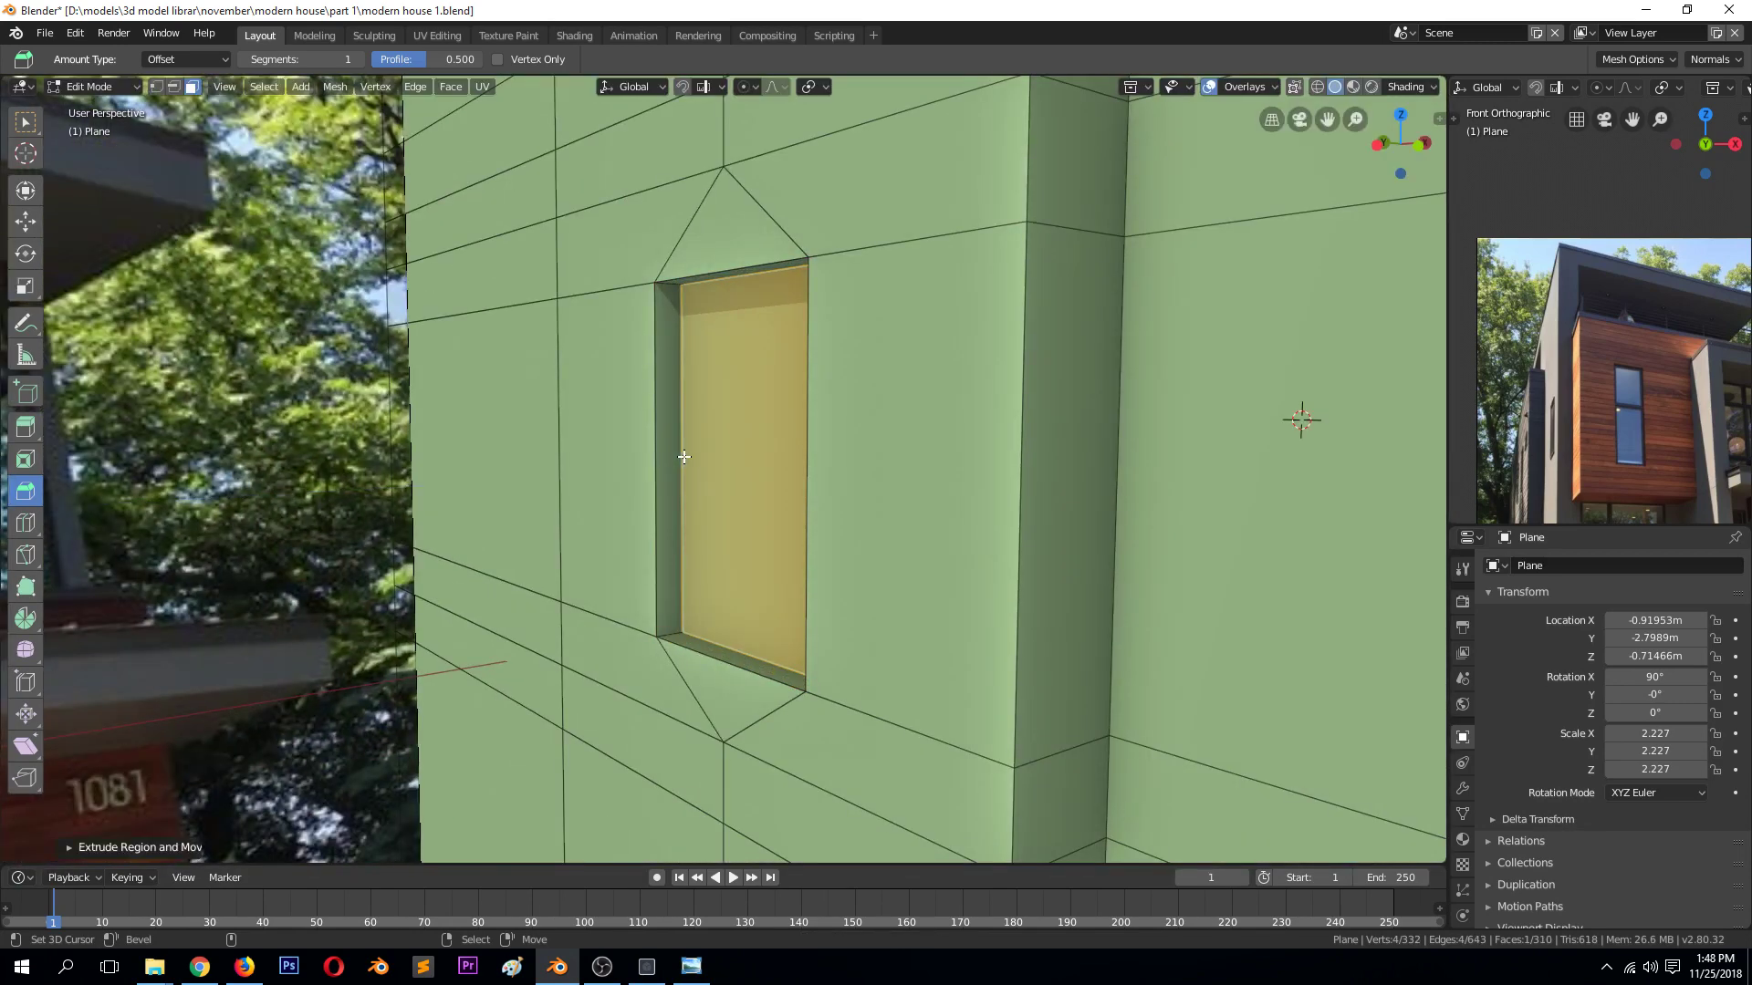
{"action": "scroll", "coordinate": [725, 472], "scroll_direction": "down", "scroll_amount": 3}
{"action": "key", "text": "Tab"}
{"action": "scroll", "coordinate": [723, 479], "scroll_direction": "down", "scroll_amount": 6}
Save the file and compare the model's front with the reference photo in Windows Photo Viewer
{"action": "key", "text": "ctrl+s"}
{"action": "scroll", "coordinate": [832, 509], "scroll_direction": "down", "scroll_amount": 3}
{"action": "middle_click_drag", "start_coordinate": [835, 502], "coordinate": [732, 489]}
{"action": "scroll", "coordinate": [785, 574], "scroll_direction": "up", "scroll_amount": 3}
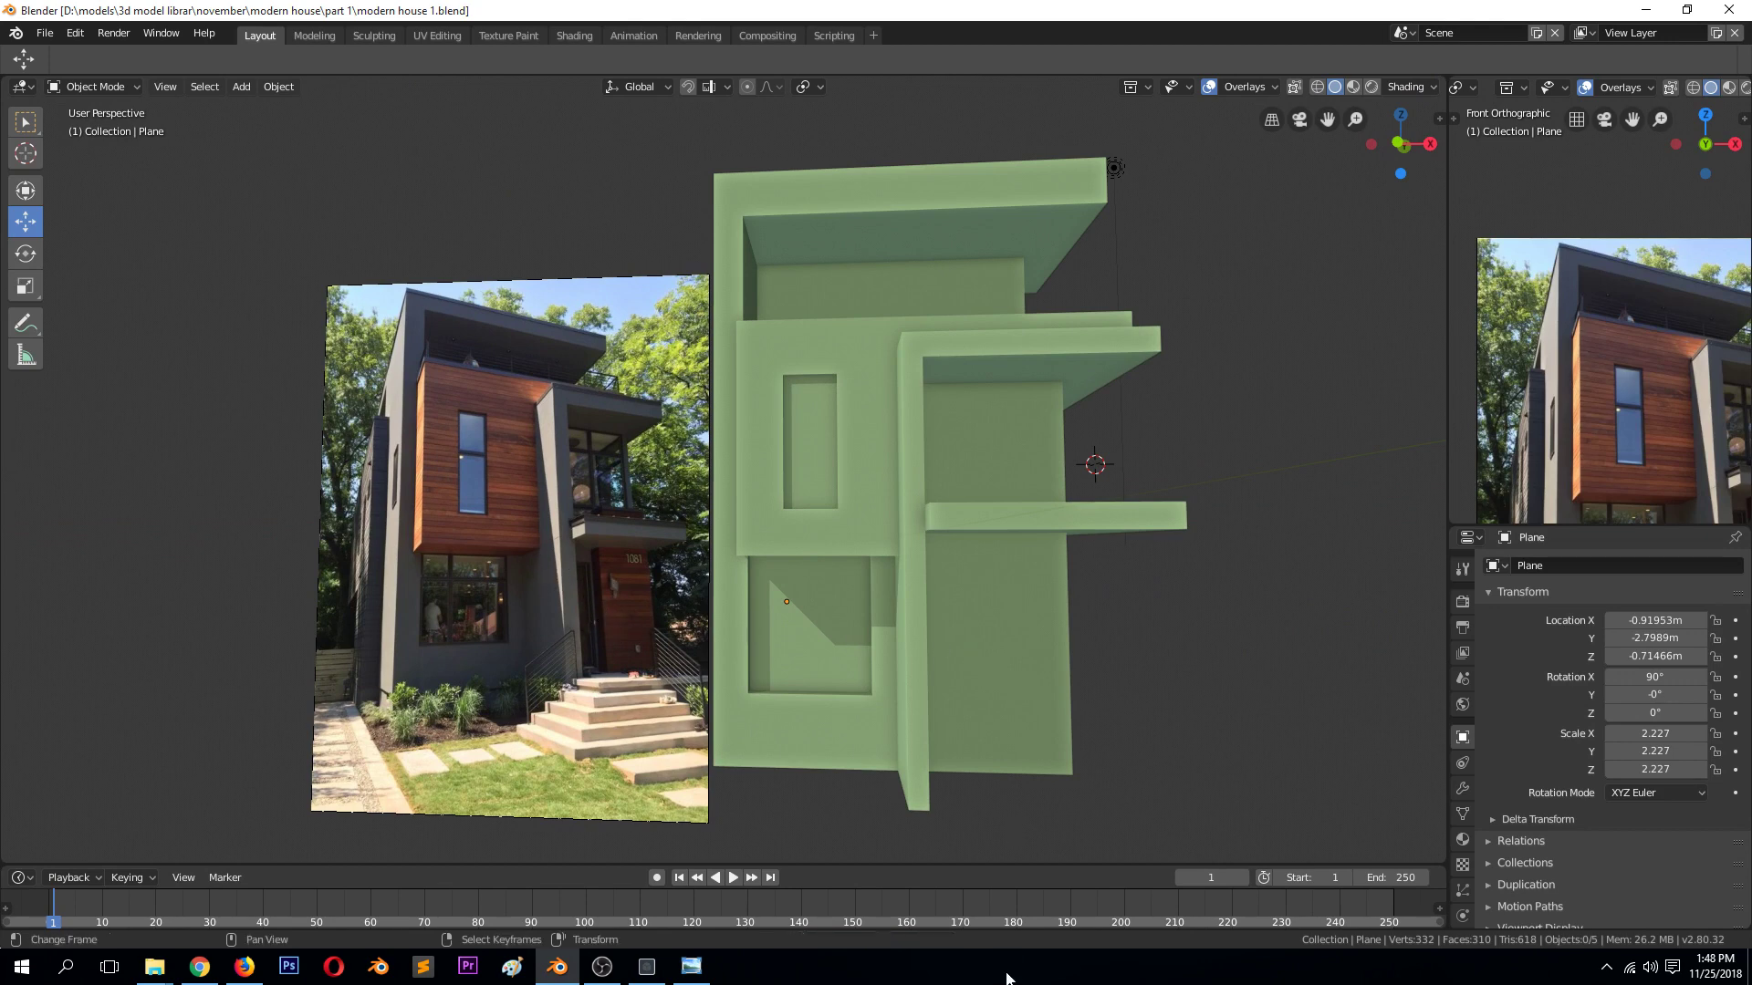
{"action": "left_click", "coordinate": [695, 965]}
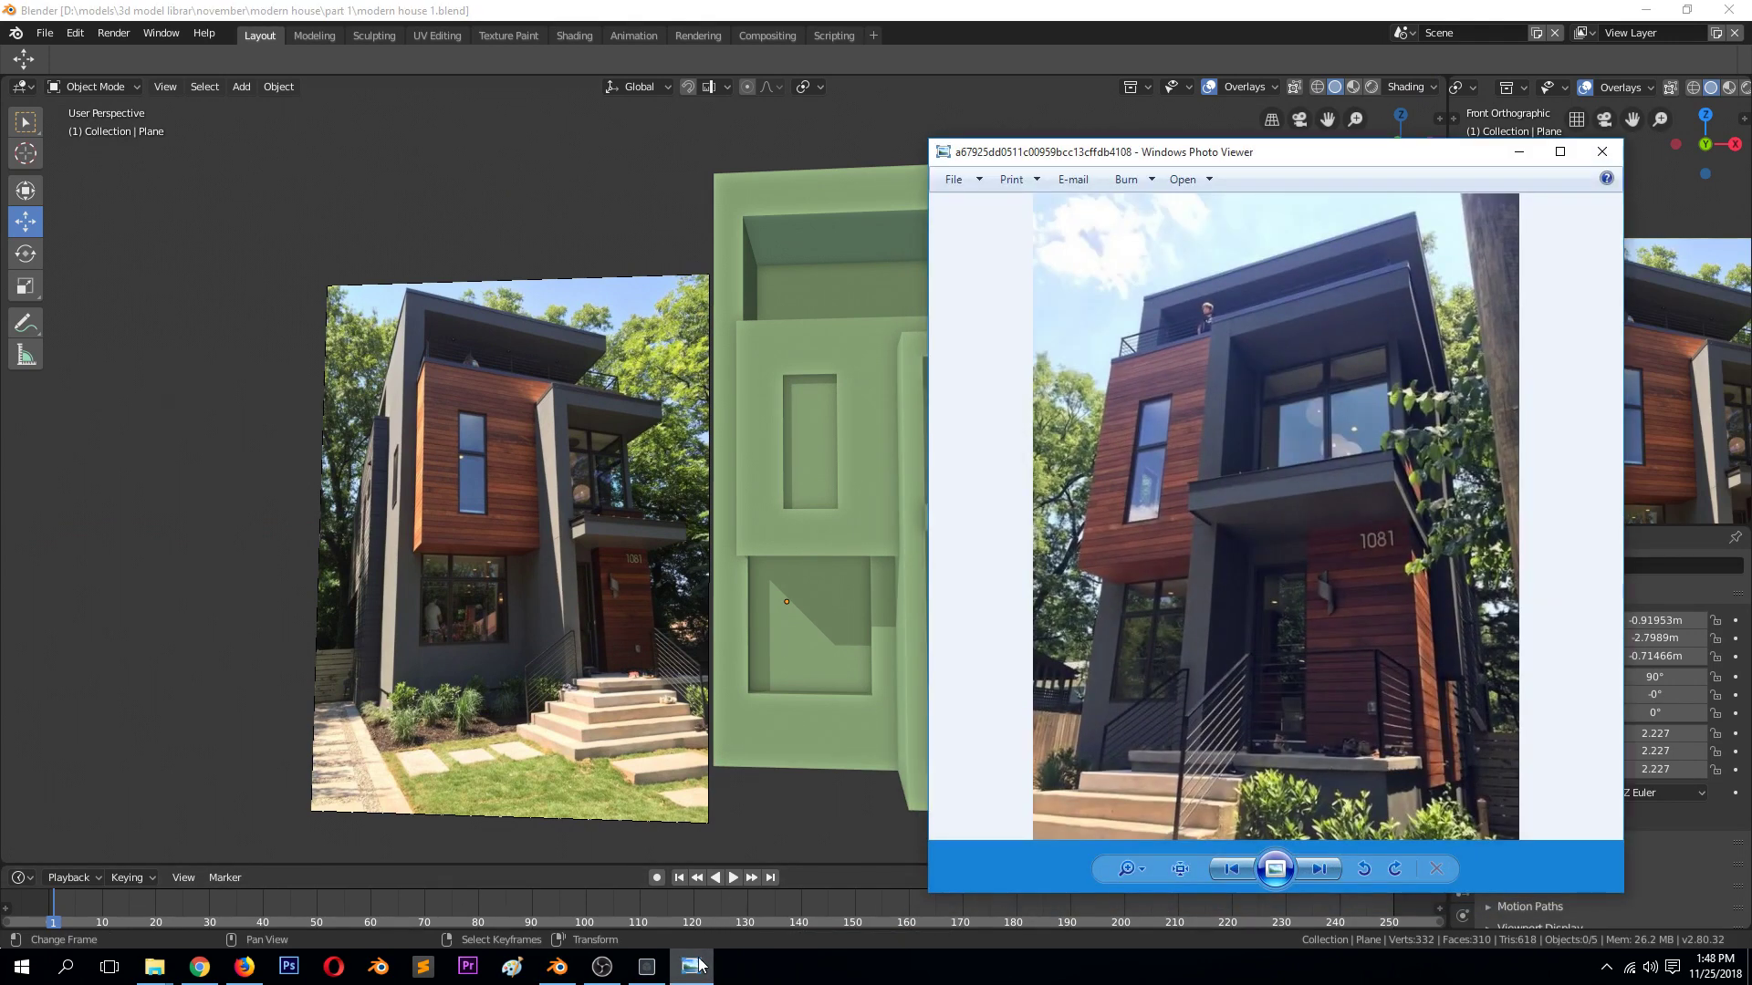
{"action": "left_click", "coordinate": [695, 965]}
Enter edit mode on the house and add a vertical loop cut near the middle of the wall beneath the balcony
{"action": "left_click", "coordinate": [1002, 697]}
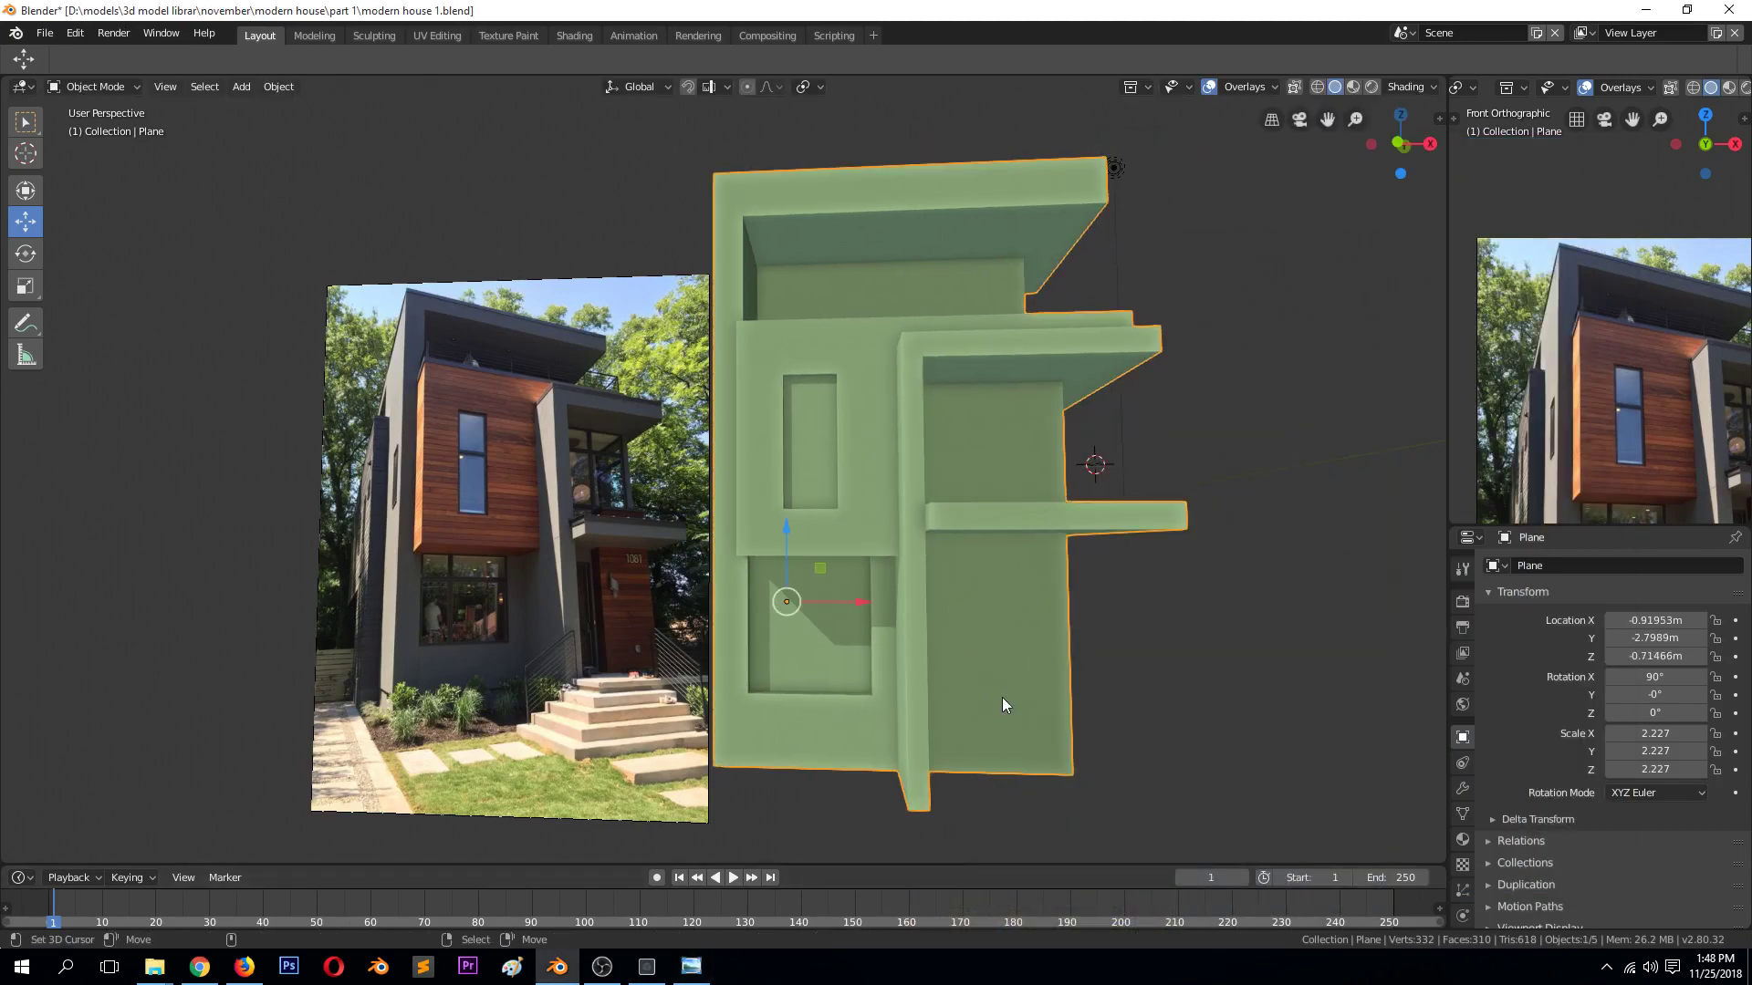
{"action": "key", "text": "Tab"}
{"action": "middle_click_drag", "start_coordinate": [981, 653], "coordinate": [927, 638]}
{"action": "key", "text": "ctrl+r"}
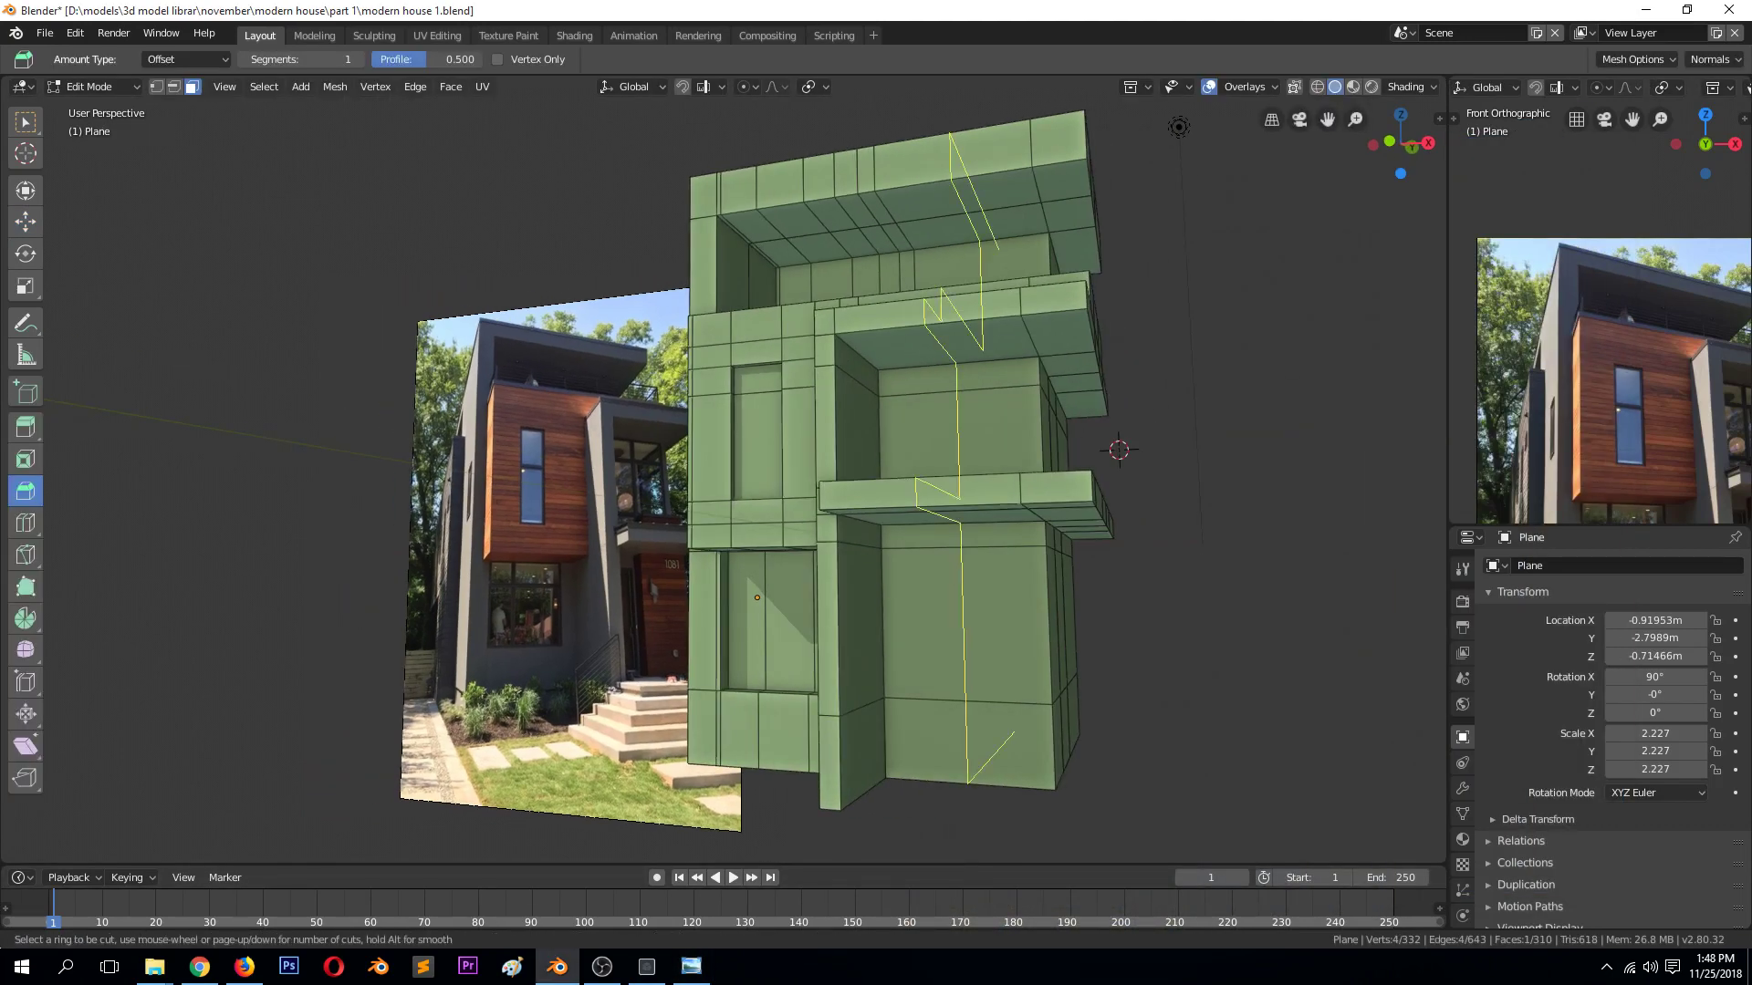
{"action": "left_click", "coordinate": [951, 580]}
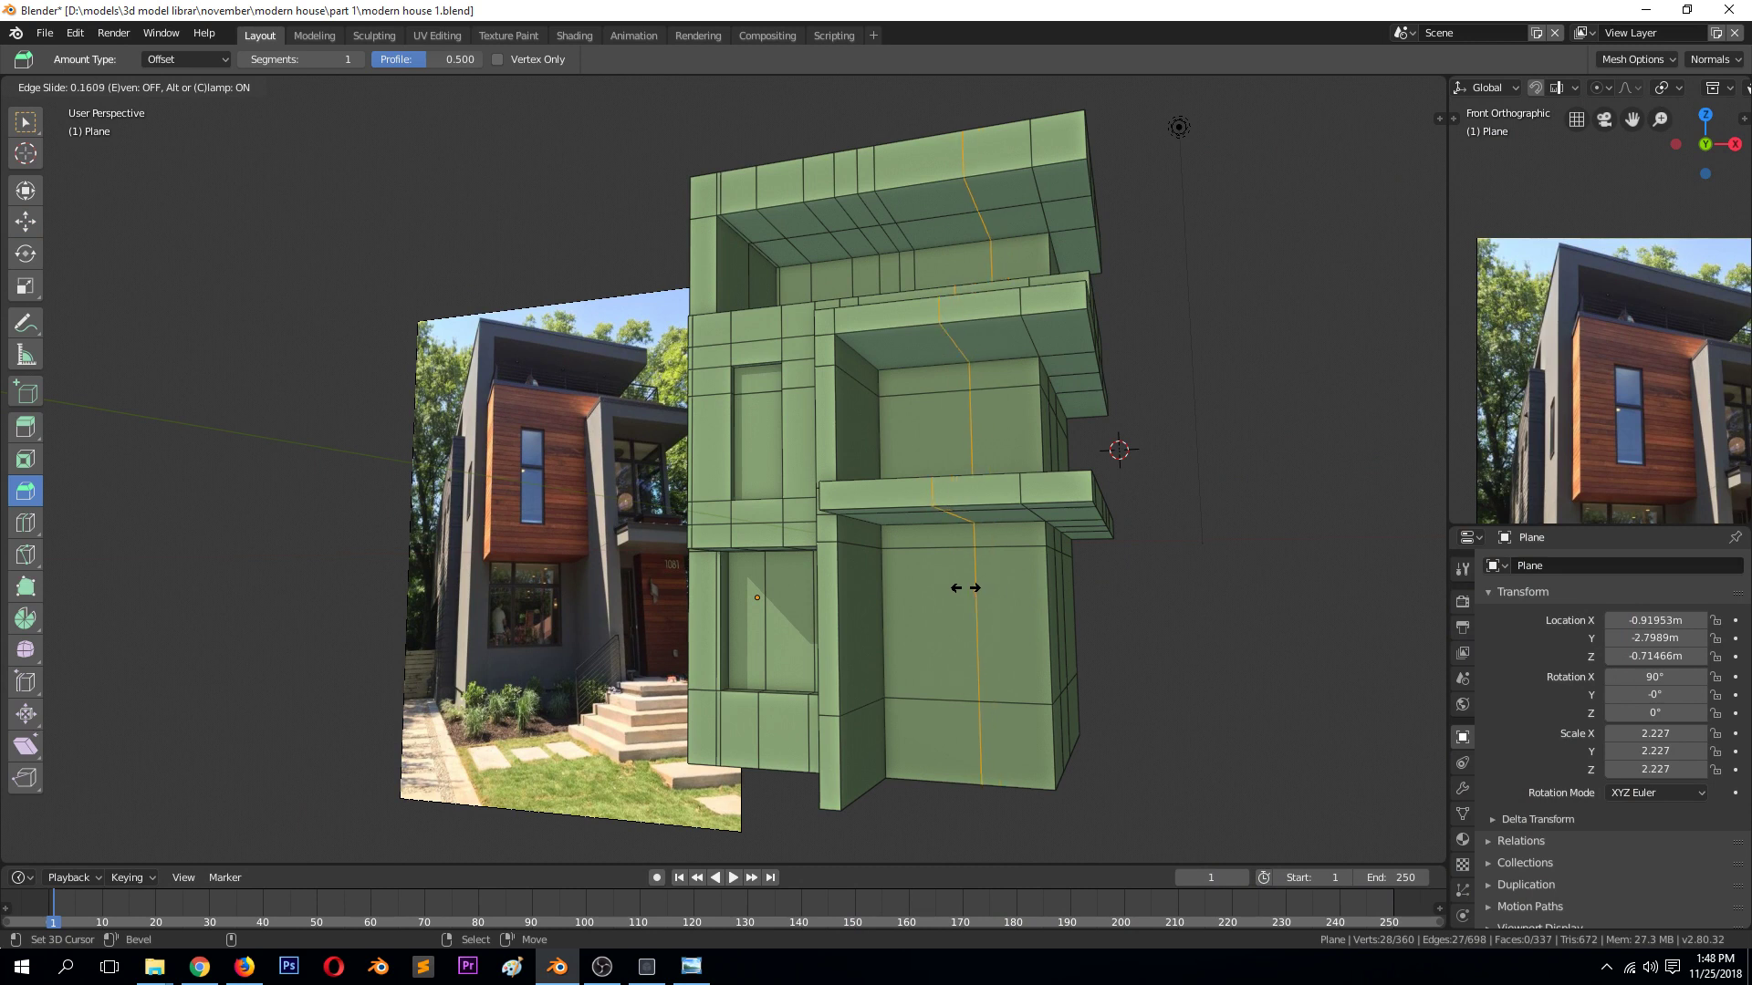
{"action": "left_click", "coordinate": [958, 587]}
Add a second vertical loop cut to the wall beneath the balcony and slide it about 0.83 toward the projecting pillar wall
{"action": "key", "text": "ctrl+r"}
{"action": "left_click", "coordinate": [893, 548]}
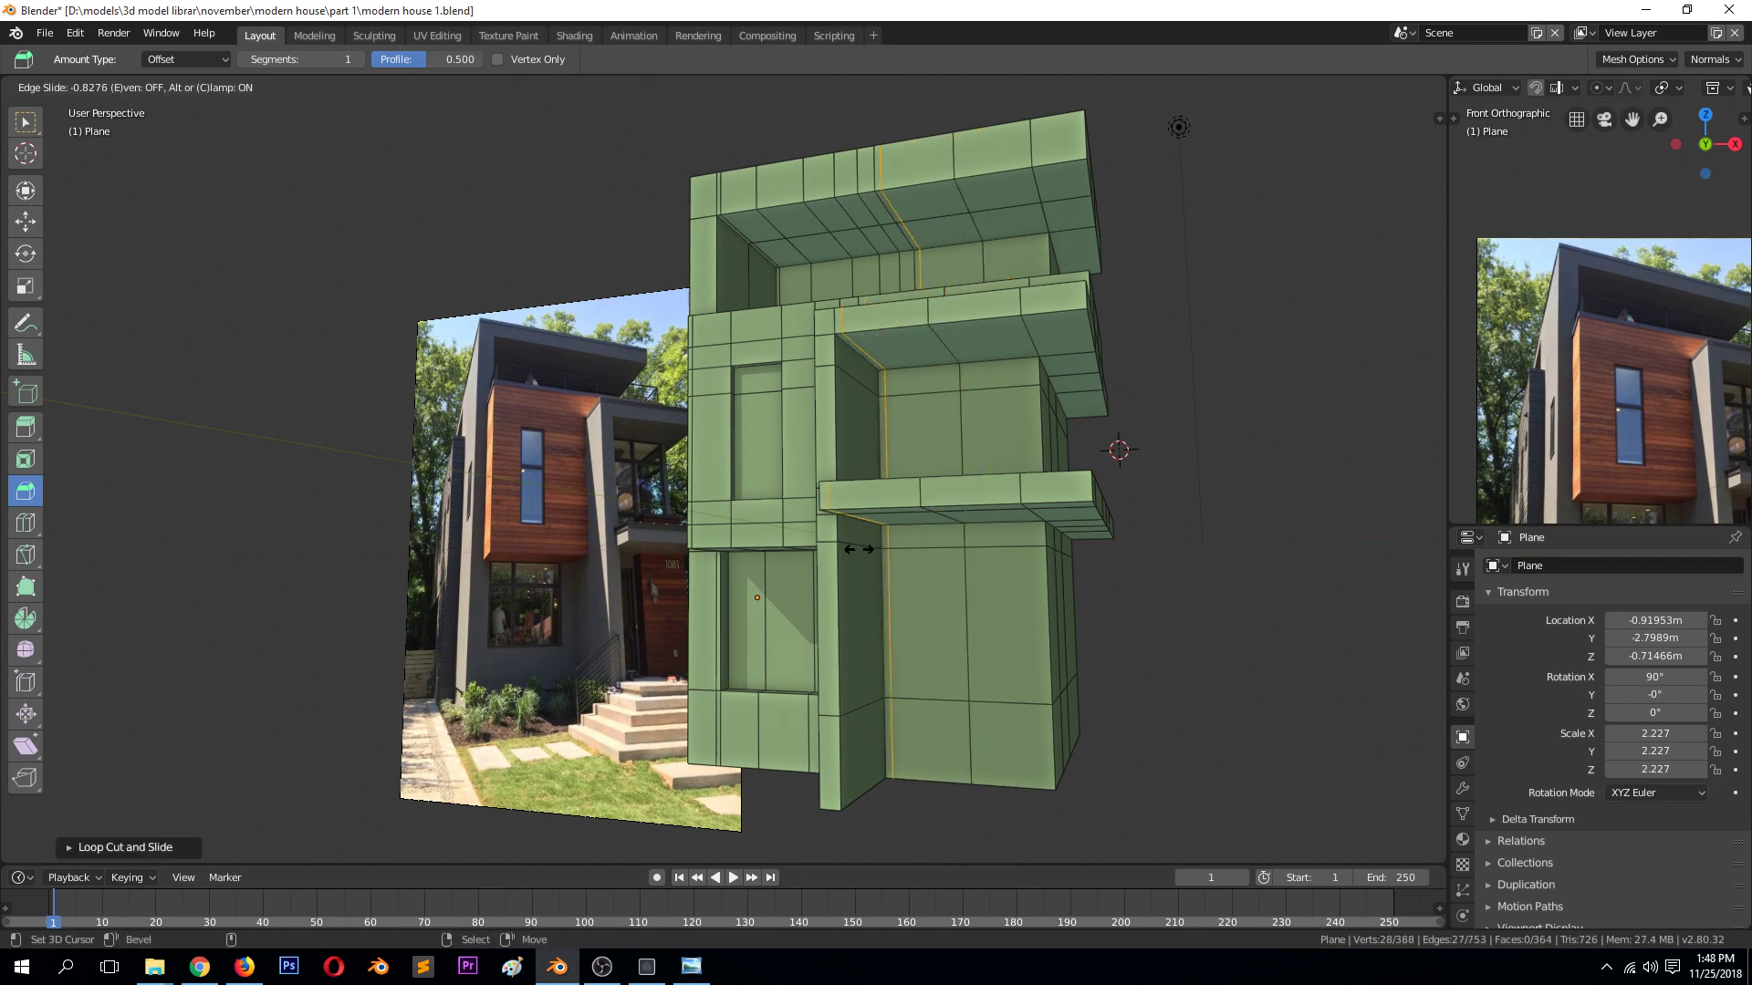
{"action": "left_click", "coordinate": [878, 572]}
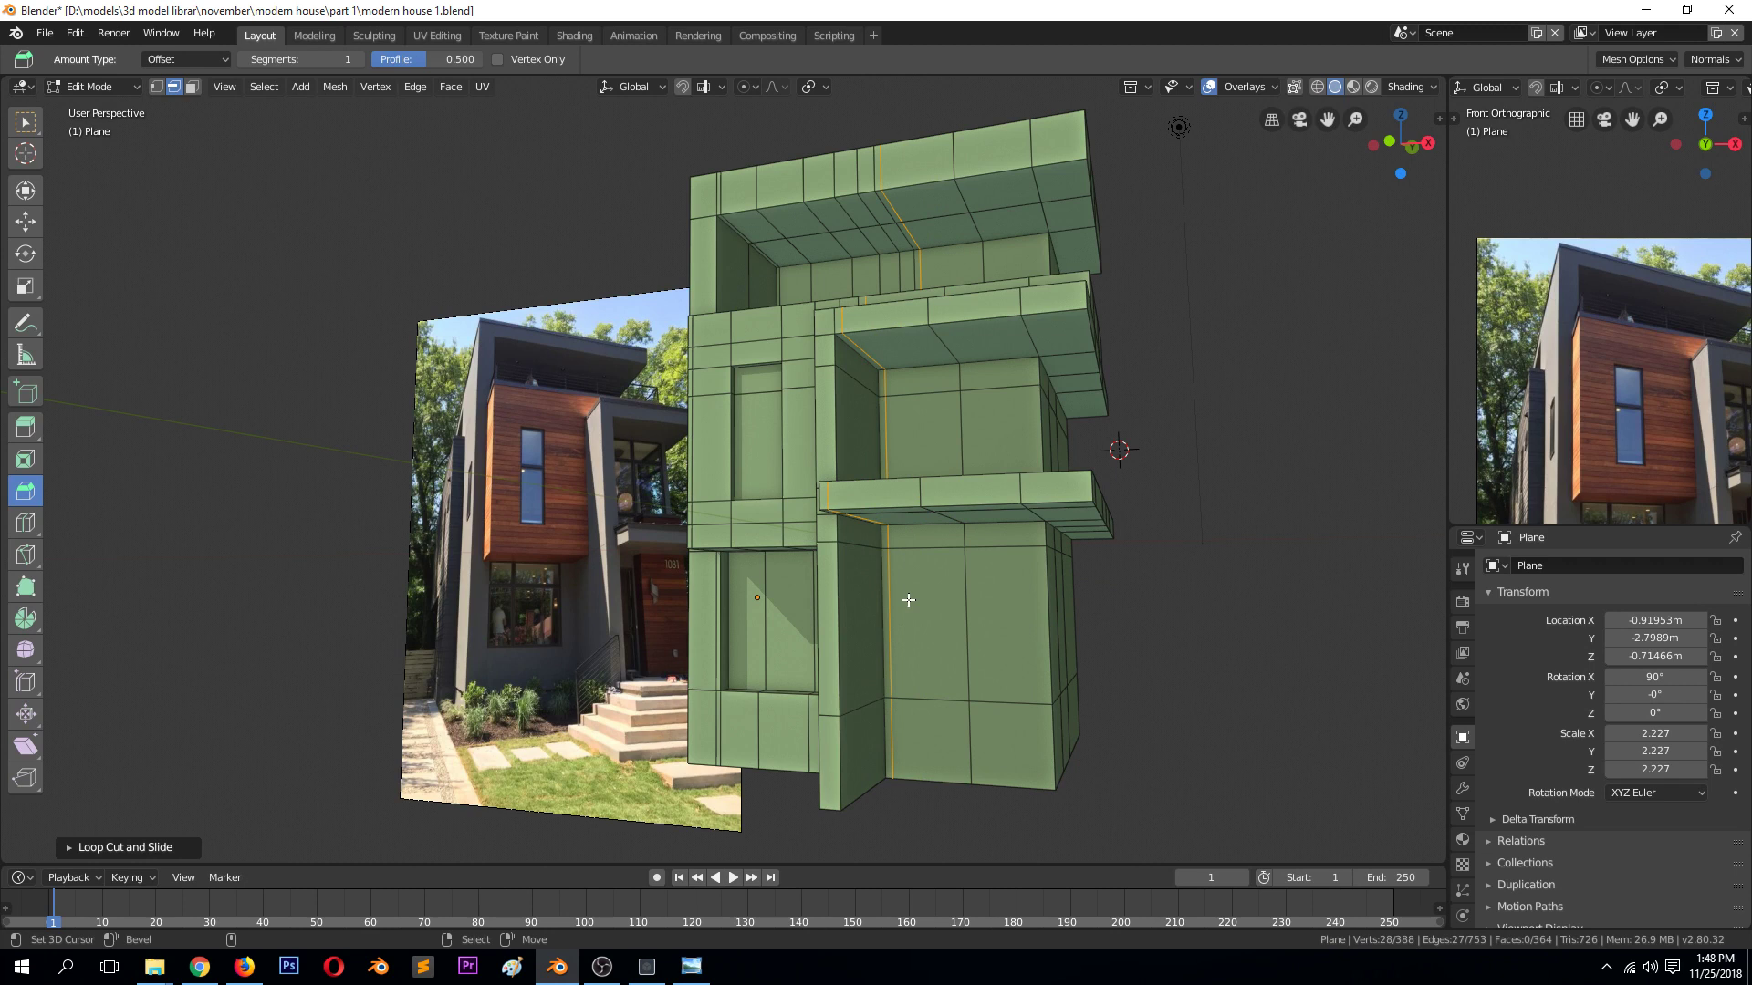
Add a horizontal loop cut around the house walls near their base
{"action": "left_click", "coordinate": [899, 732]}
{"action": "left_click", "coordinate": [899, 732]}
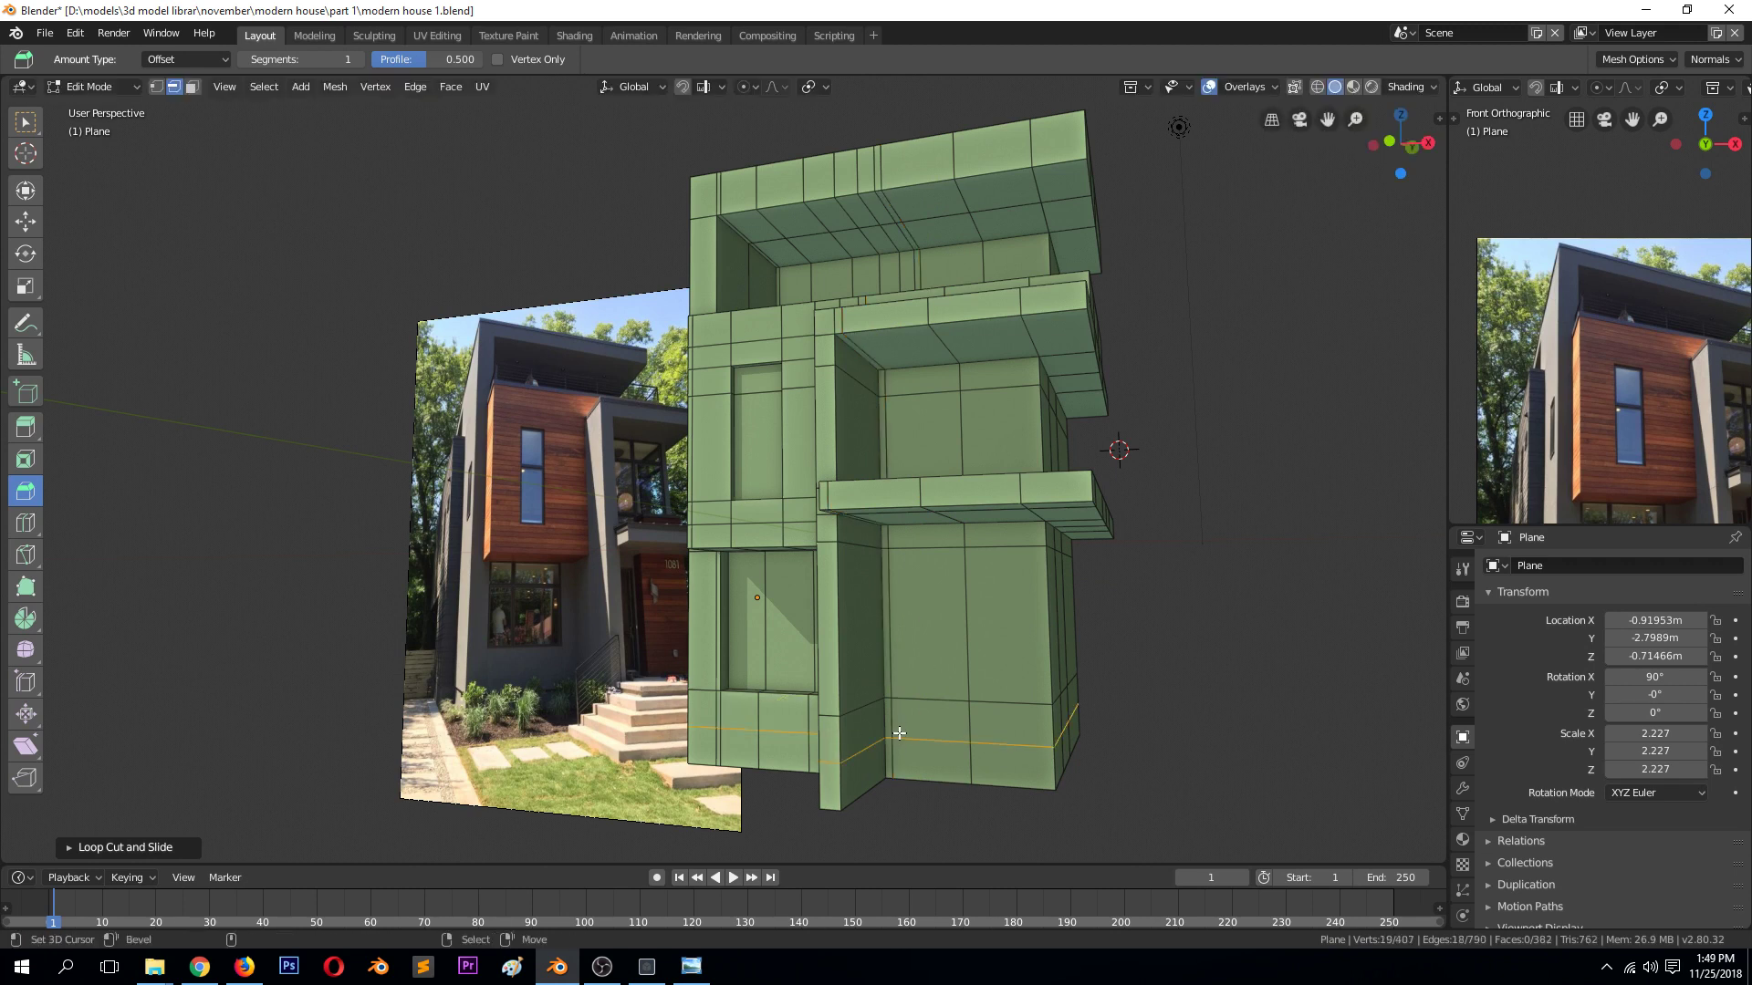
{"action": "key", "text": "KP_5"}
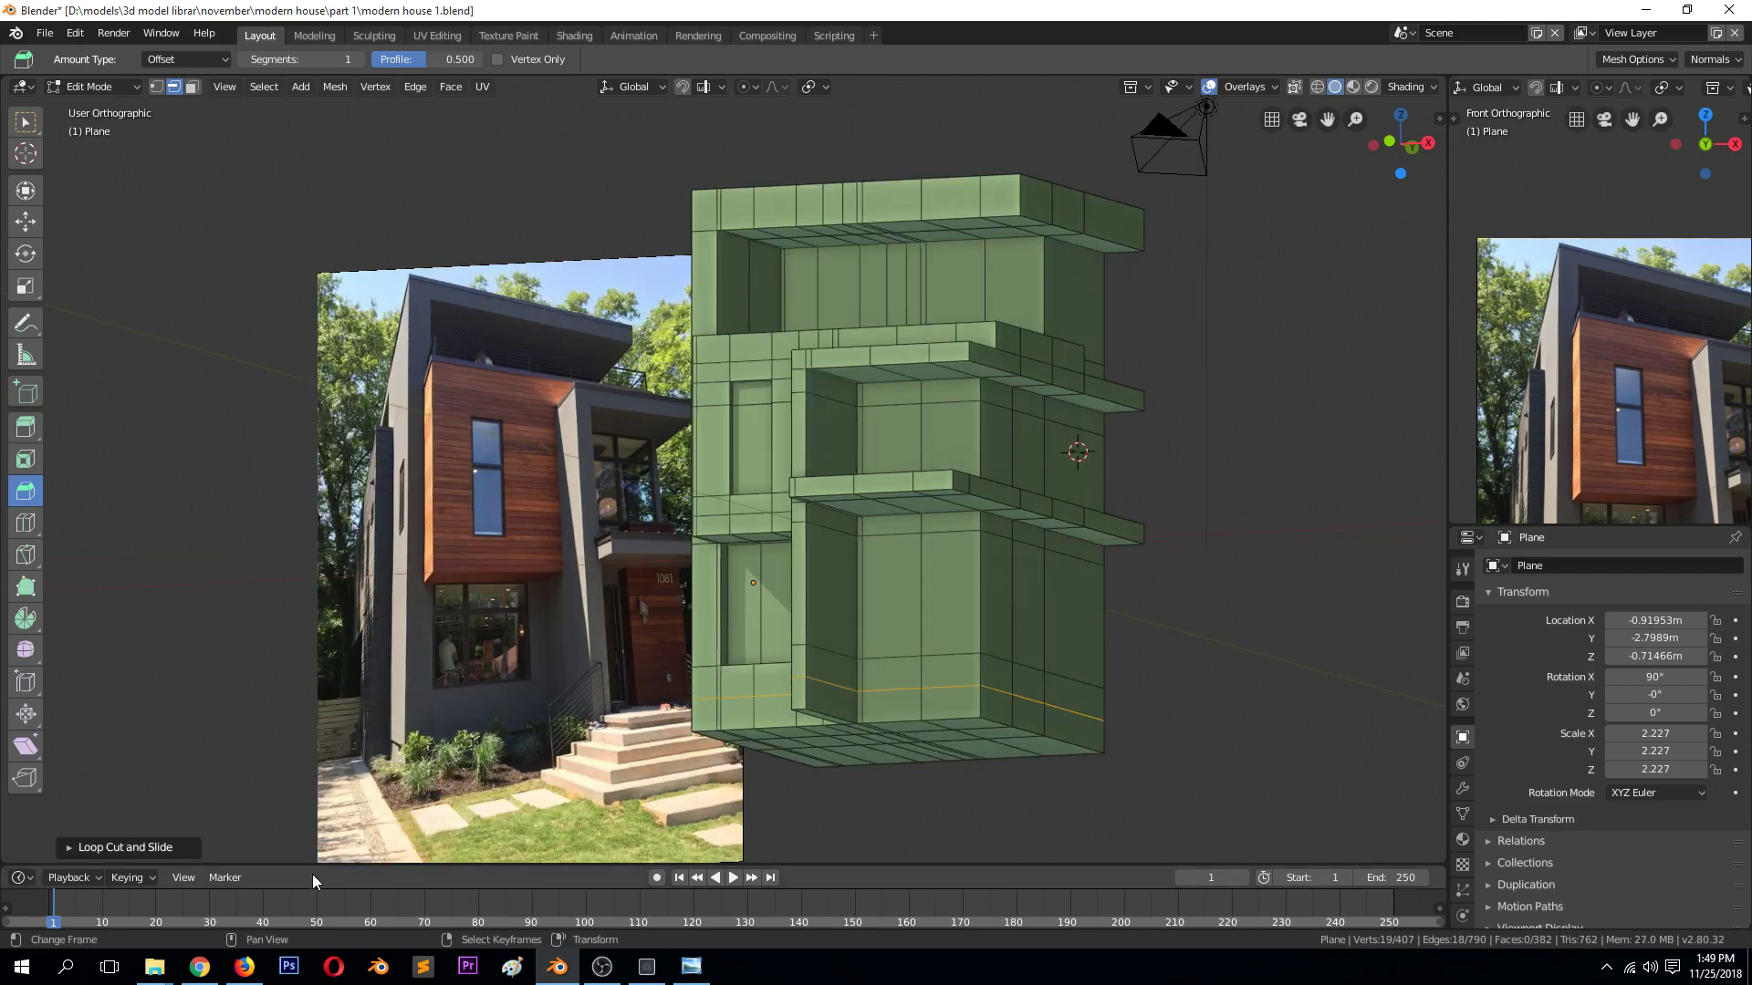
Switch to Firefox and search Google for "DOOR HEIGHT"
{"action": "left_click", "coordinate": [244, 966]}
{"action": "left_click", "coordinate": [623, 167]}
{"action": "type", "text": "DO"}
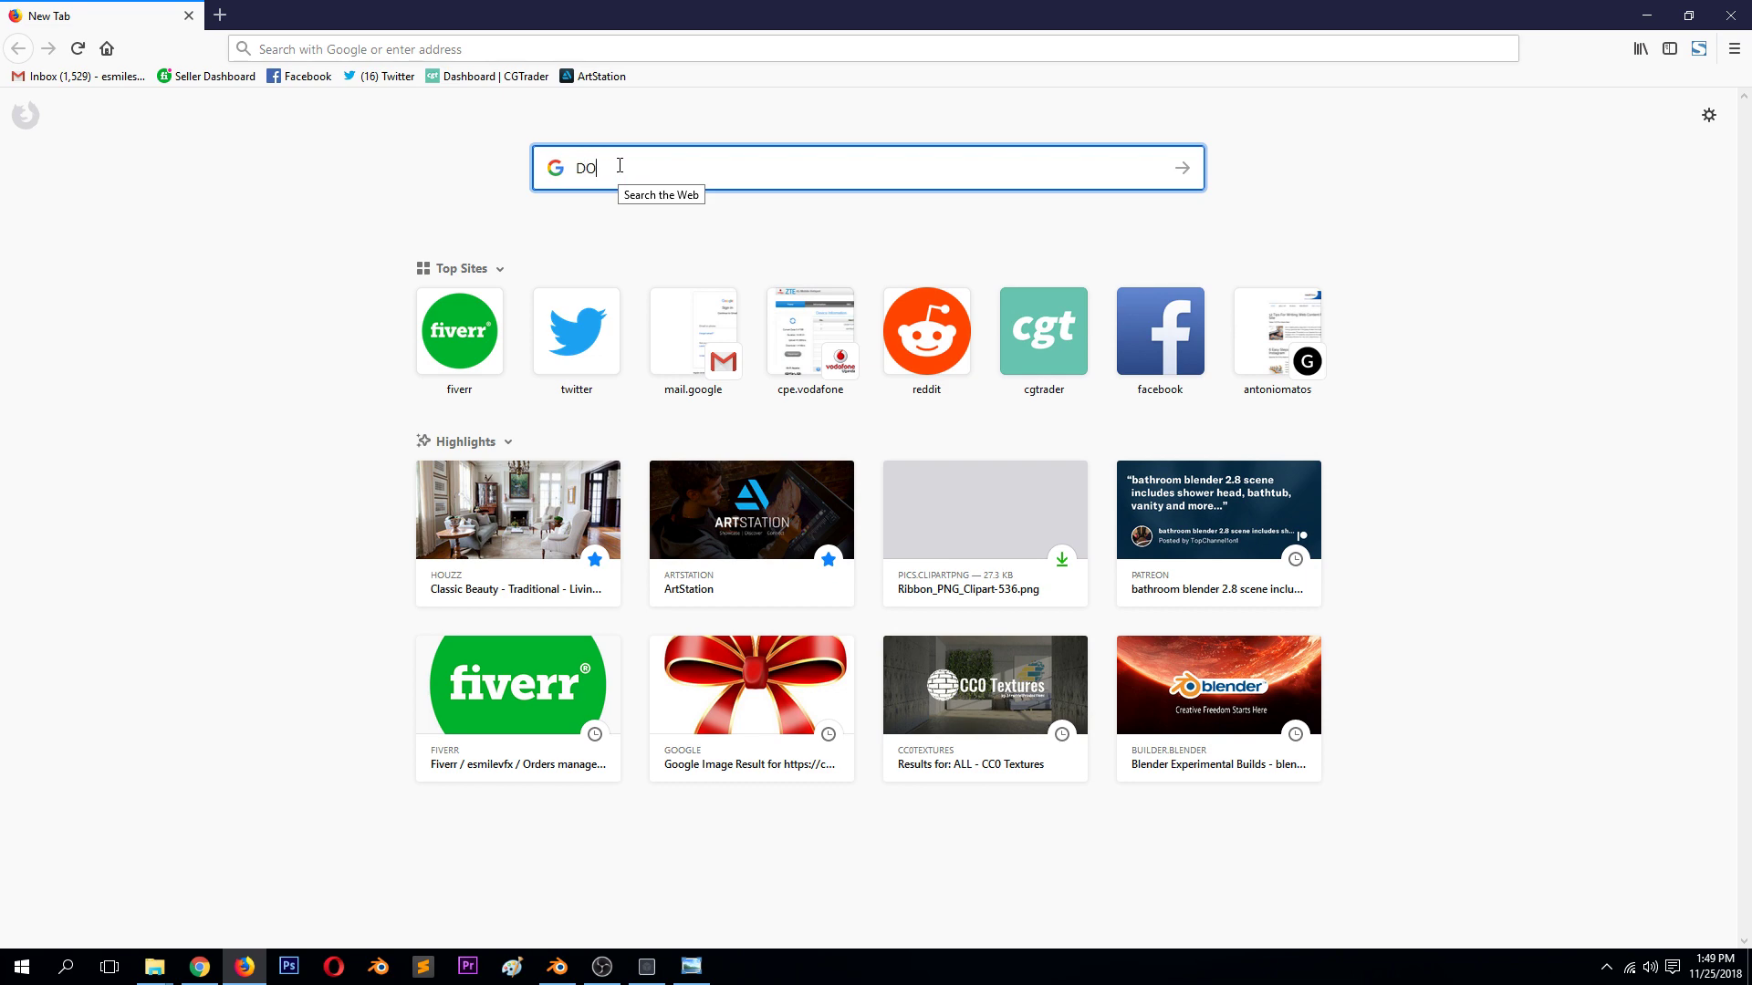
{"action": "type", "text": "OR HEIGHT"}
{"action": "key", "text": "Return"}
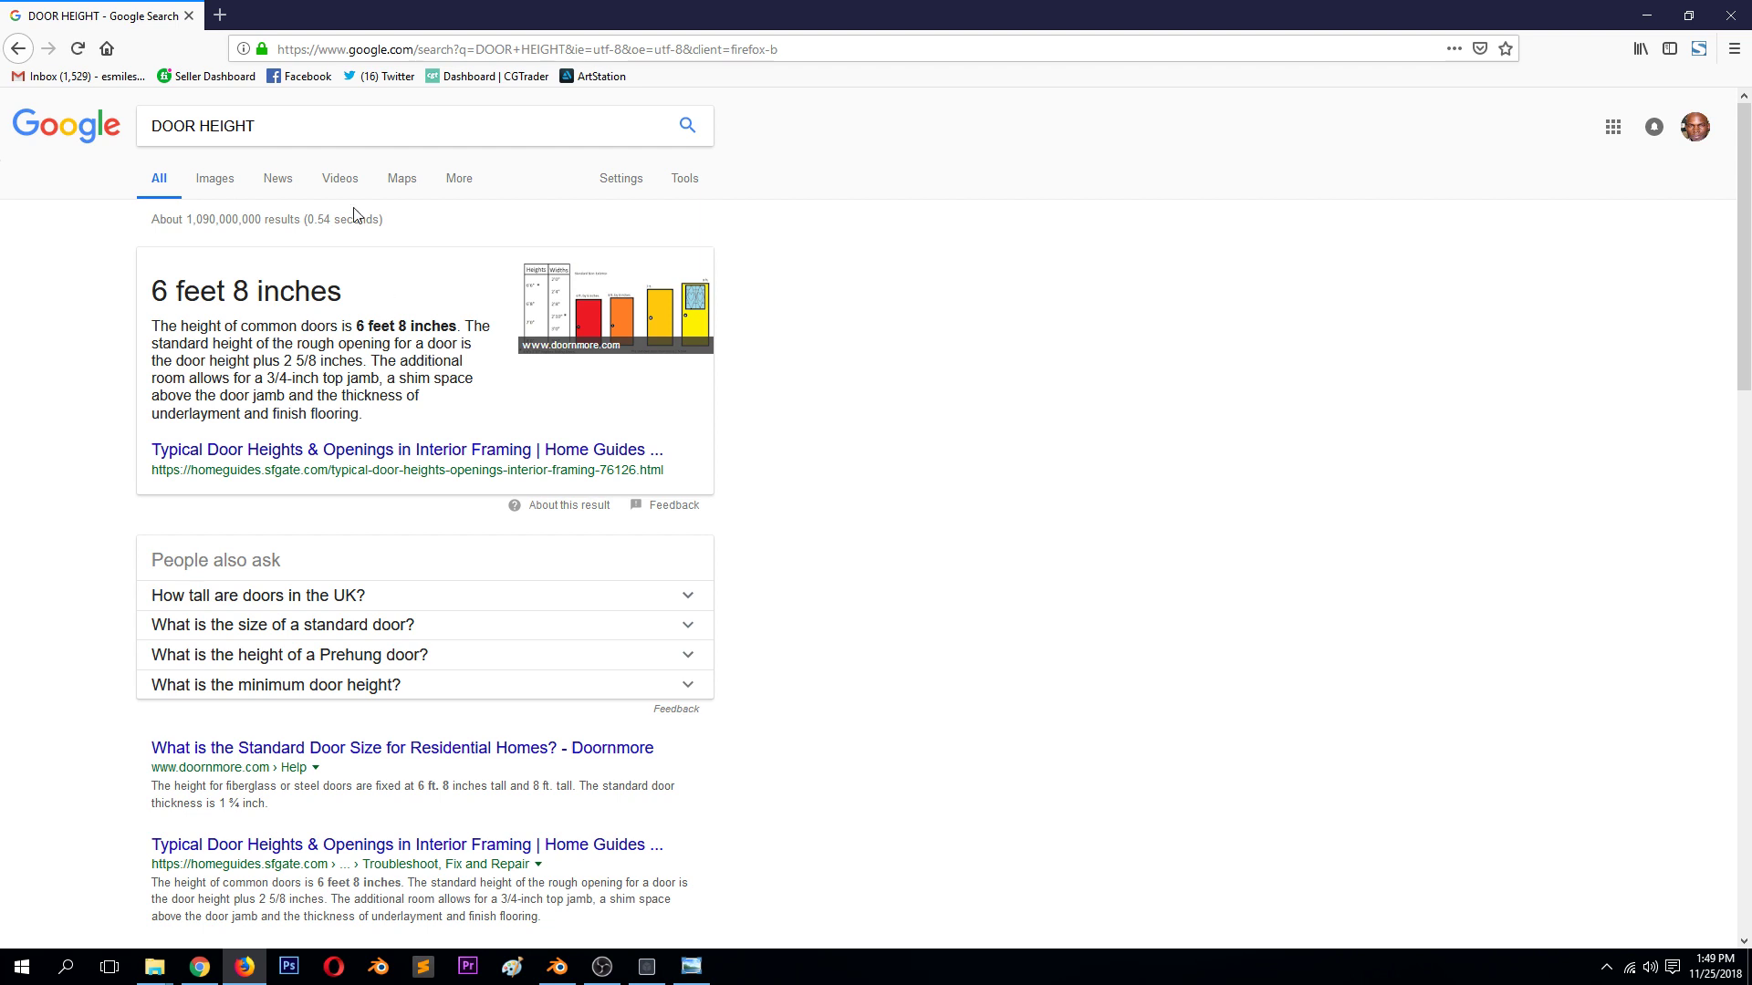
Refine the web search to "DOOR HEIGHT in metres"
{"action": "left_click", "coordinate": [287, 127]}
{"action": "key", "text": "ctrl+a"}
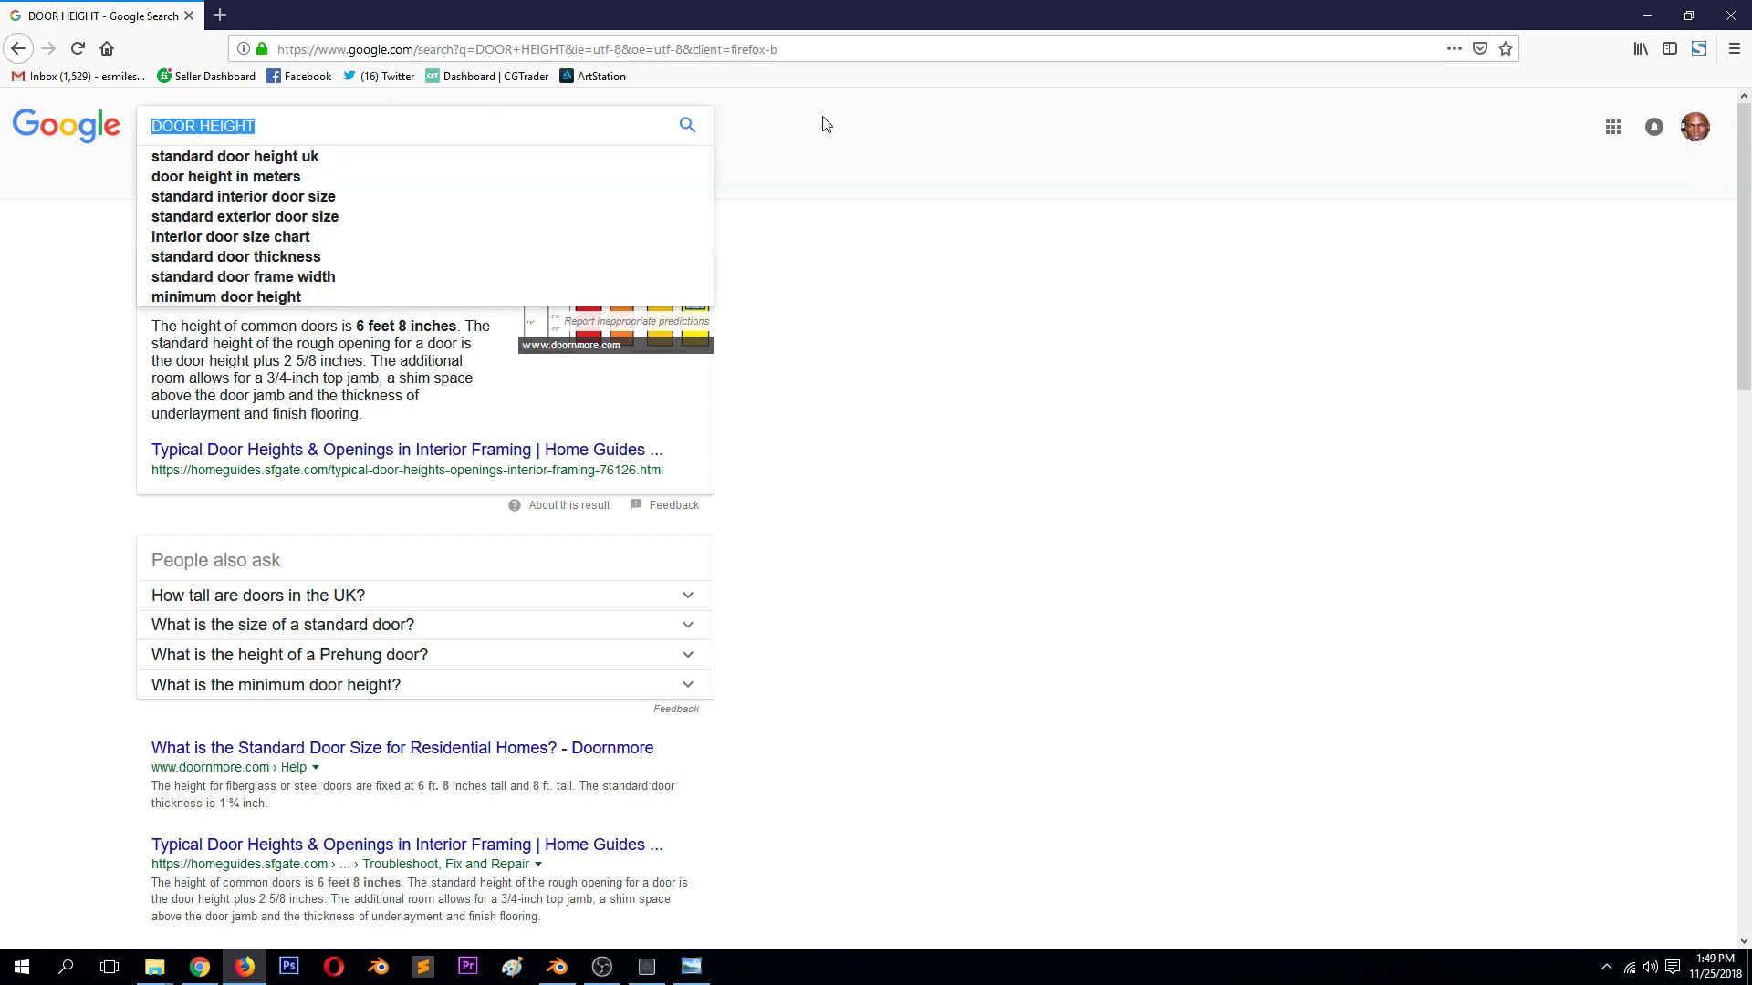
{"action": "left_click", "coordinate": [895, 128]}
{"action": "left_click", "coordinate": [409, 134]}
{"action": "type", "text": "in m"}
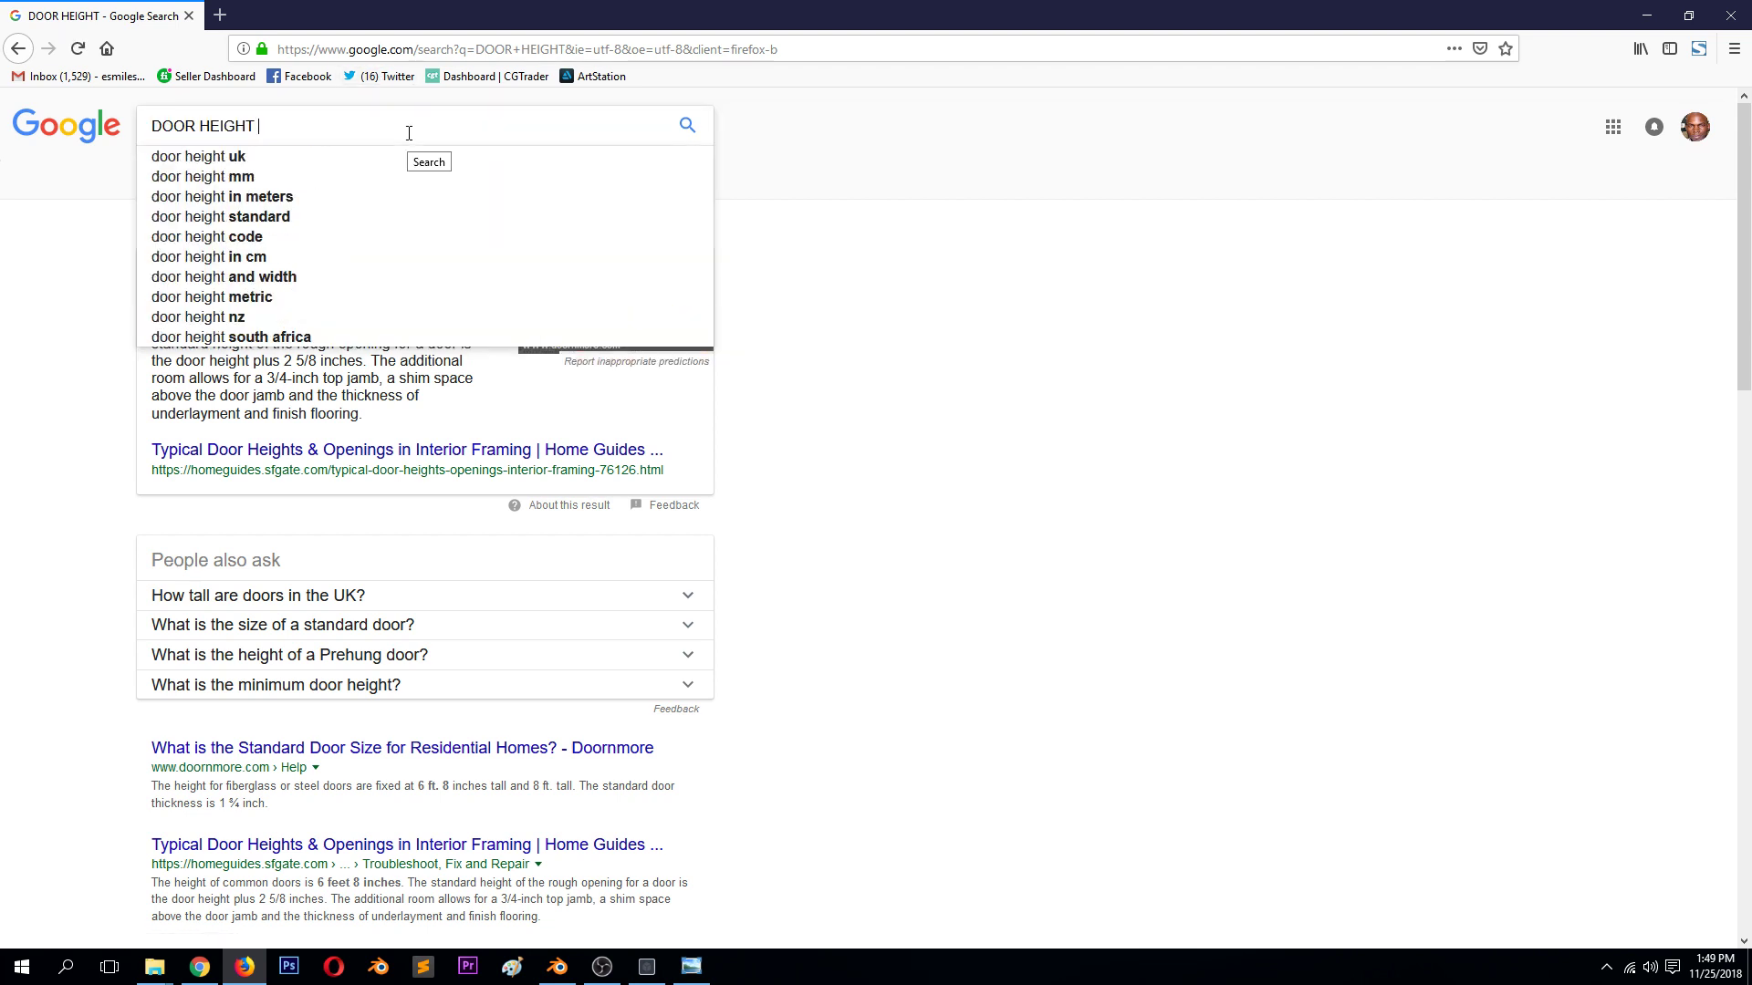
{"action": "type", "text": "ett"}
{"action": "key", "text": "BackSpace"}
{"action": "type", "text": "res"}
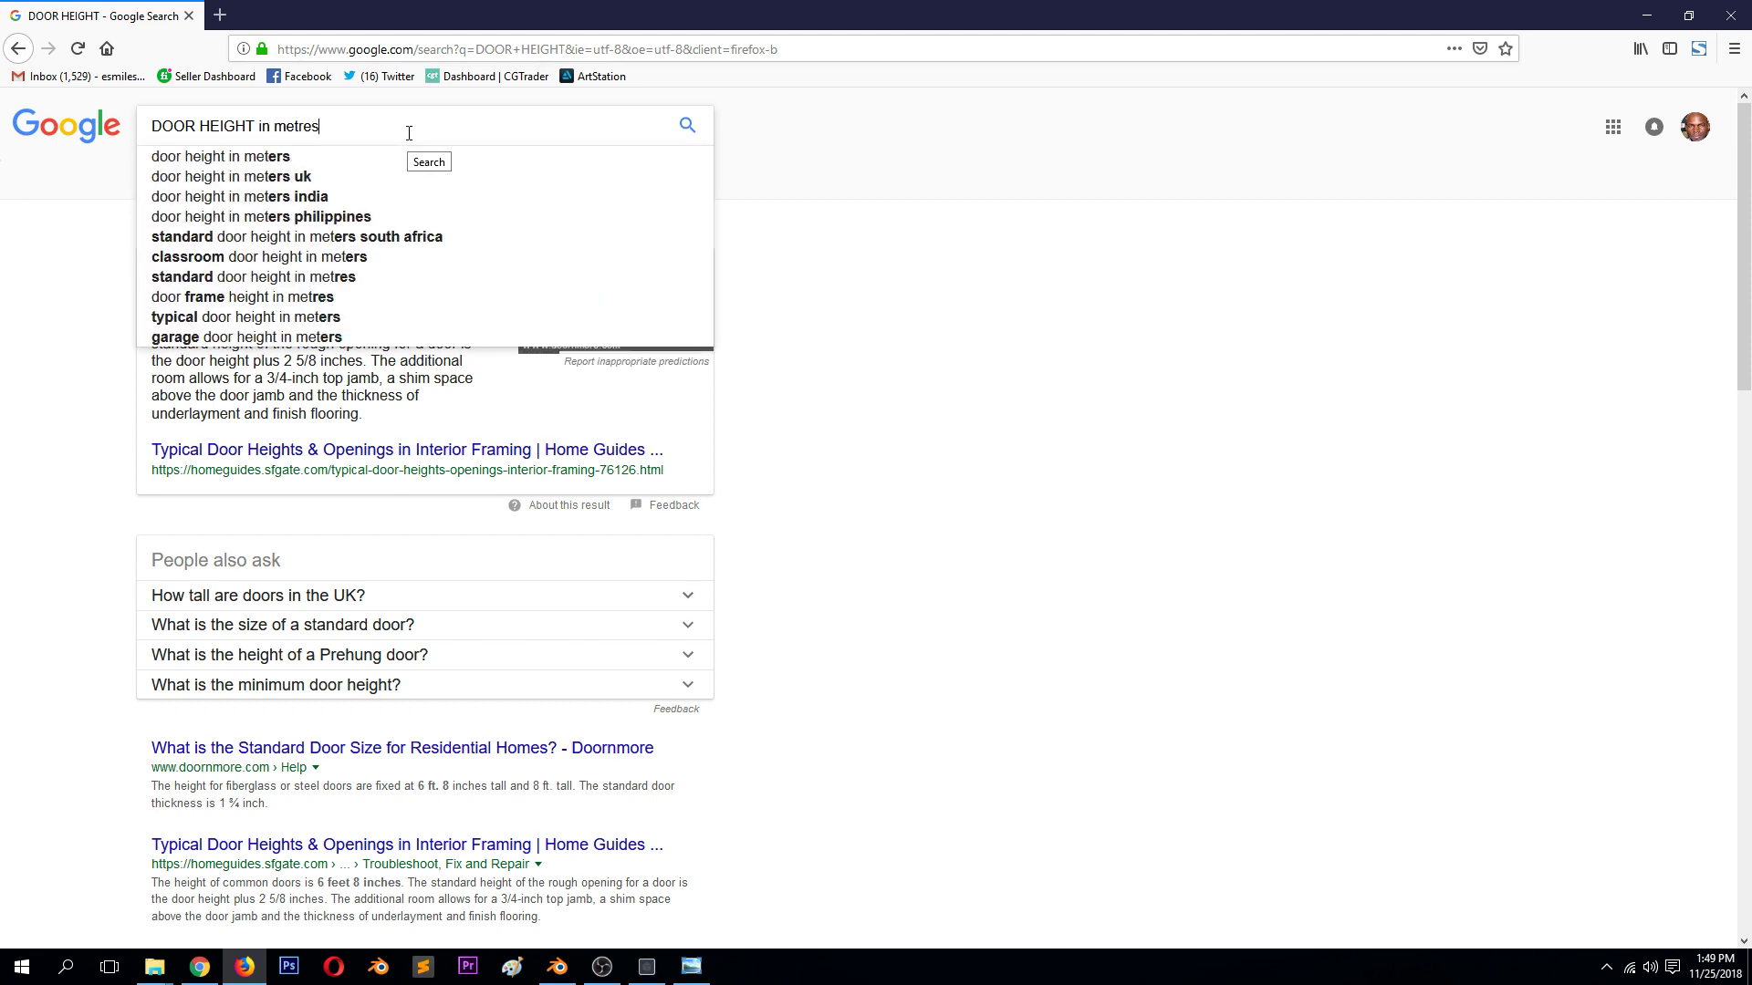
{"action": "key", "text": "Return"}
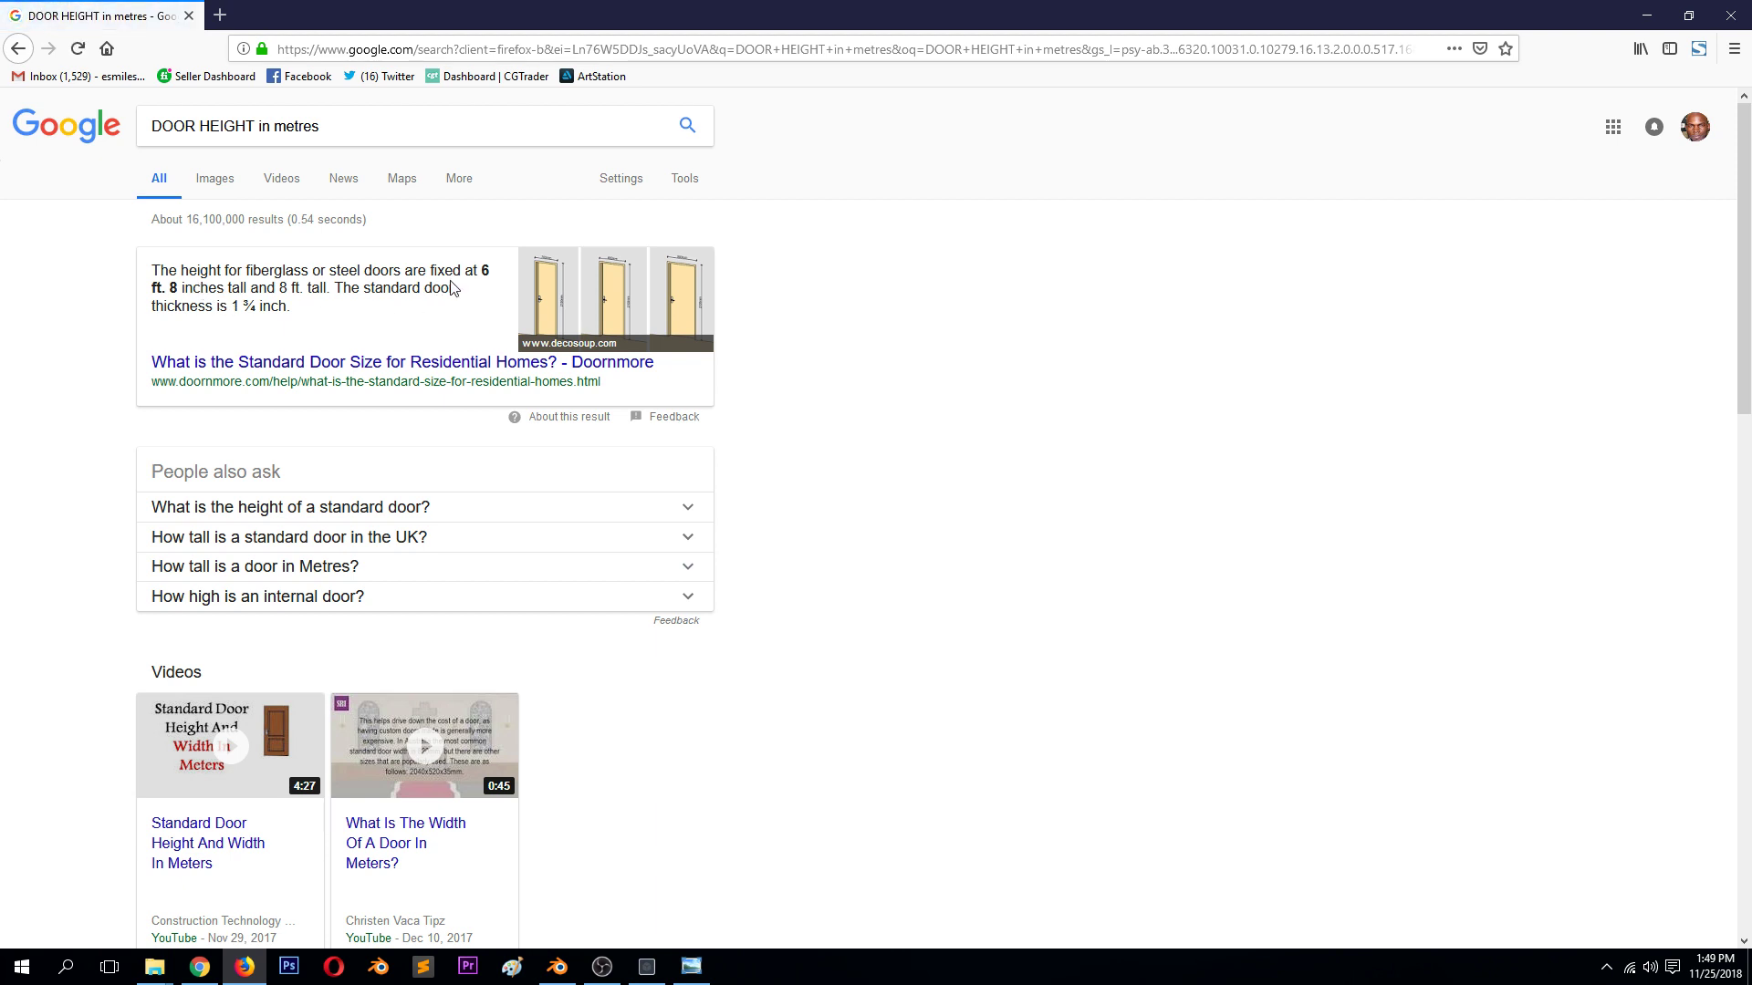
Search for "feet to meters" and convert 8 feet to metres in the unit converter
{"action": "left_click", "coordinate": [363, 129]}
{"action": "key", "text": "ctrl+a"}
{"action": "key", "text": "Escape"}
{"action": "left_click", "coordinate": [338, 130]}
{"action": "key", "text": "ctrl+a"}
{"action": "type", "text": "feet to meet"}
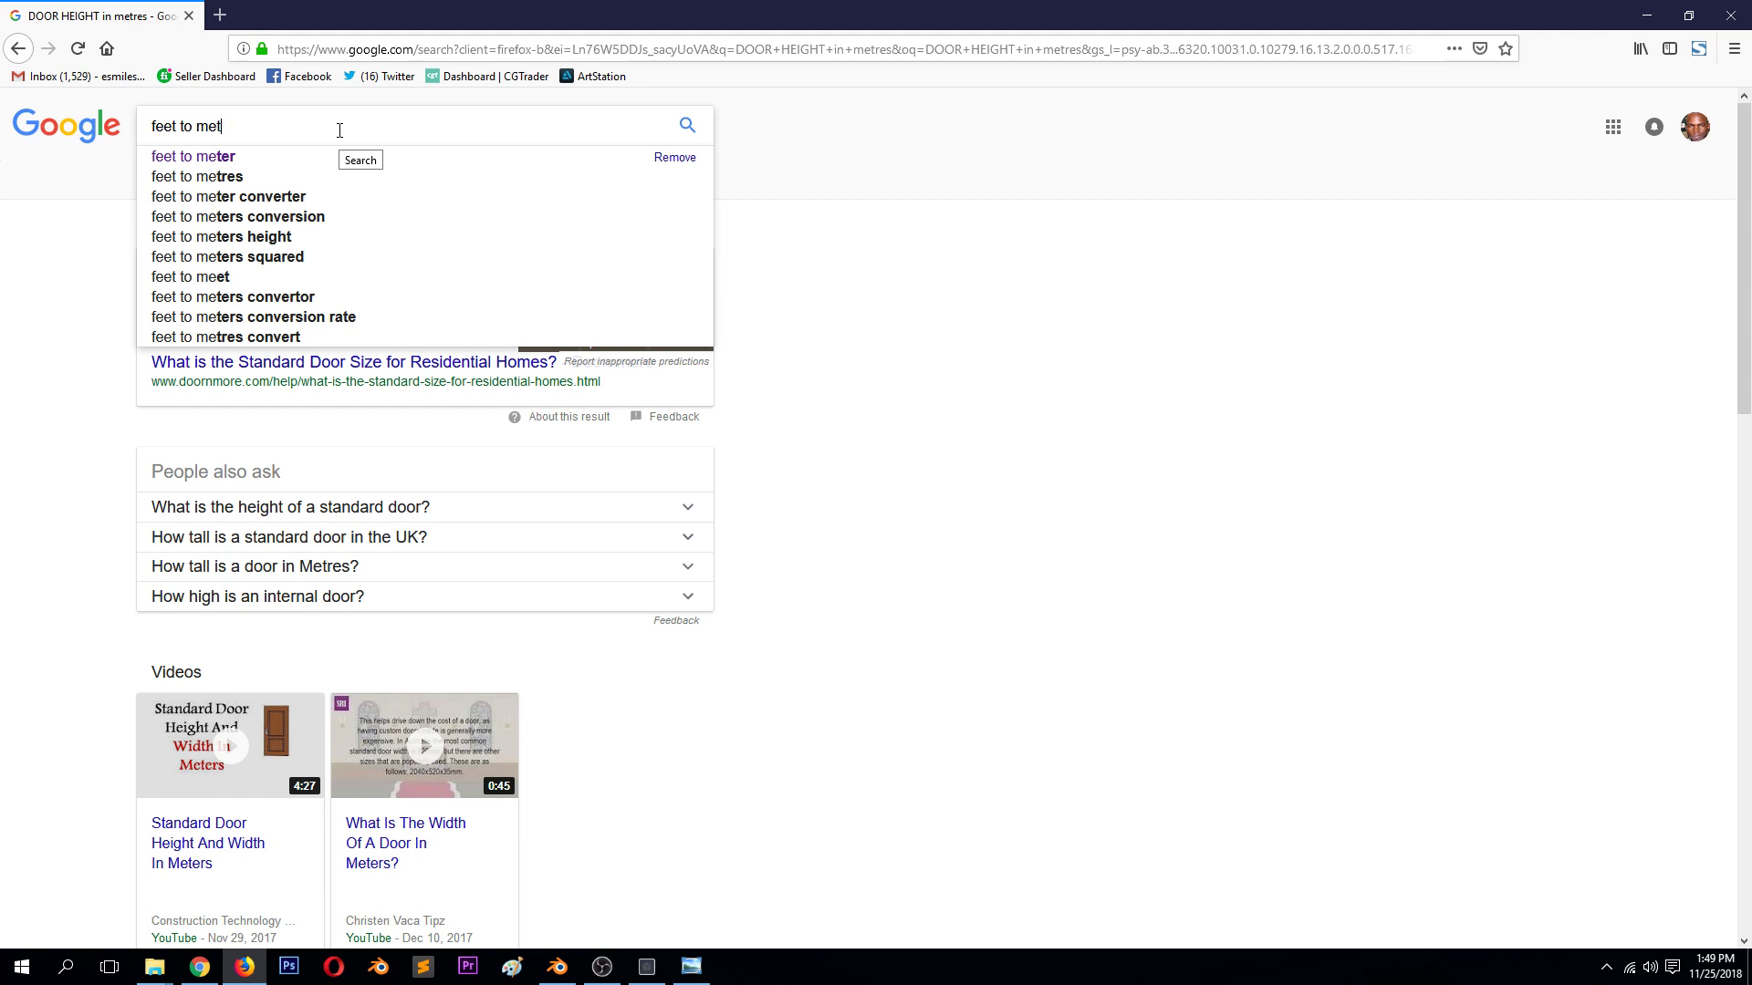
{"action": "type", "text": "s"}
{"action": "key", "text": "Return"}
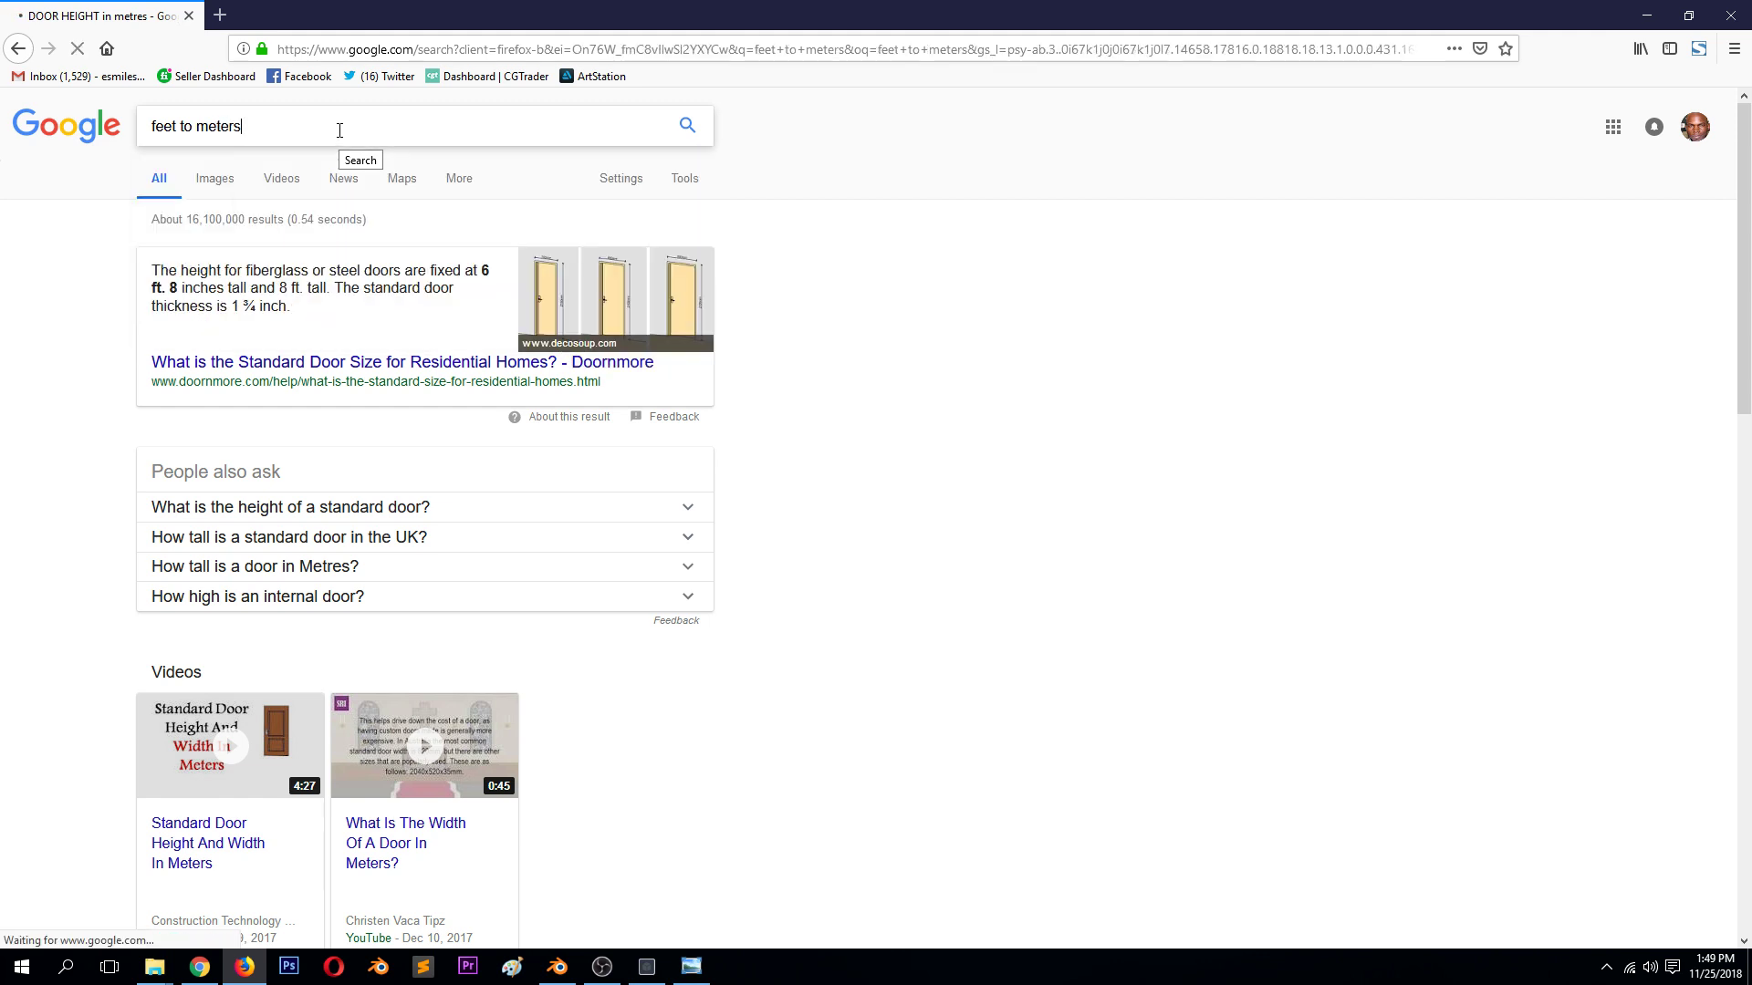
{"action": "left_click", "coordinate": [176, 322]}
{"action": "type", "text": "8"}
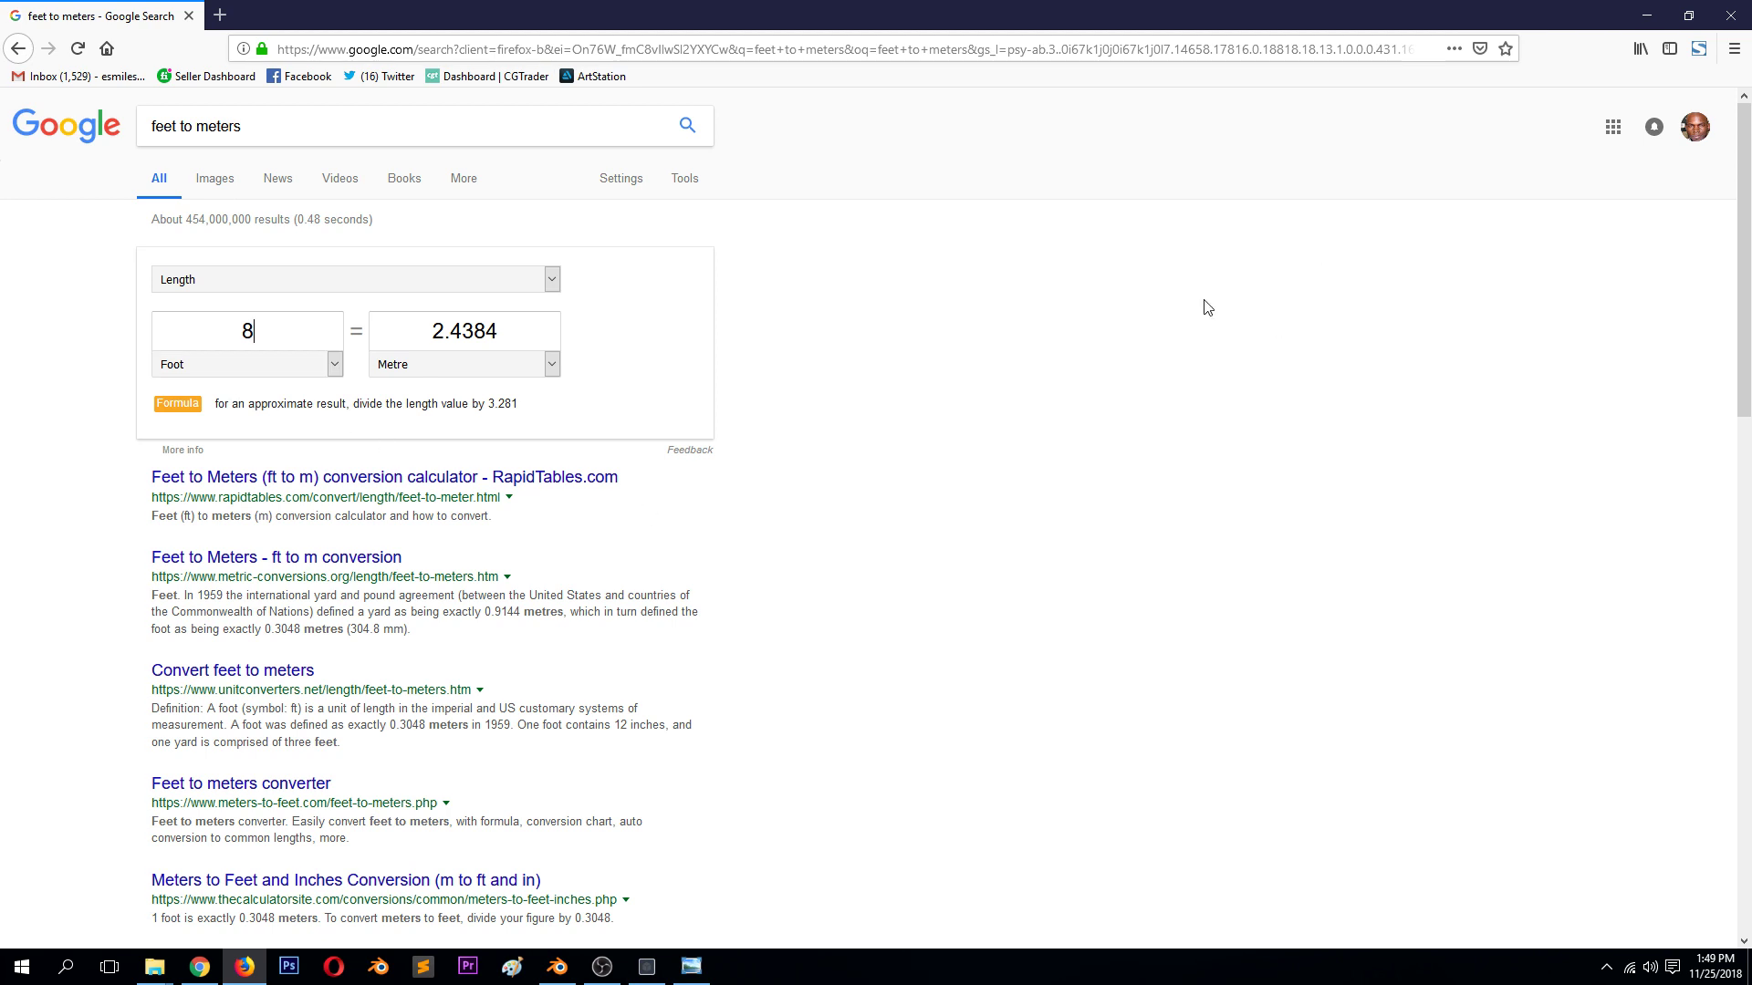
Return to Blender, view the house from the front in object mode and measure the wall height beneath the balcony with the Measure tool
{"action": "left_click", "coordinate": [1647, 16]}
{"action": "key", "text": "KP_1"}
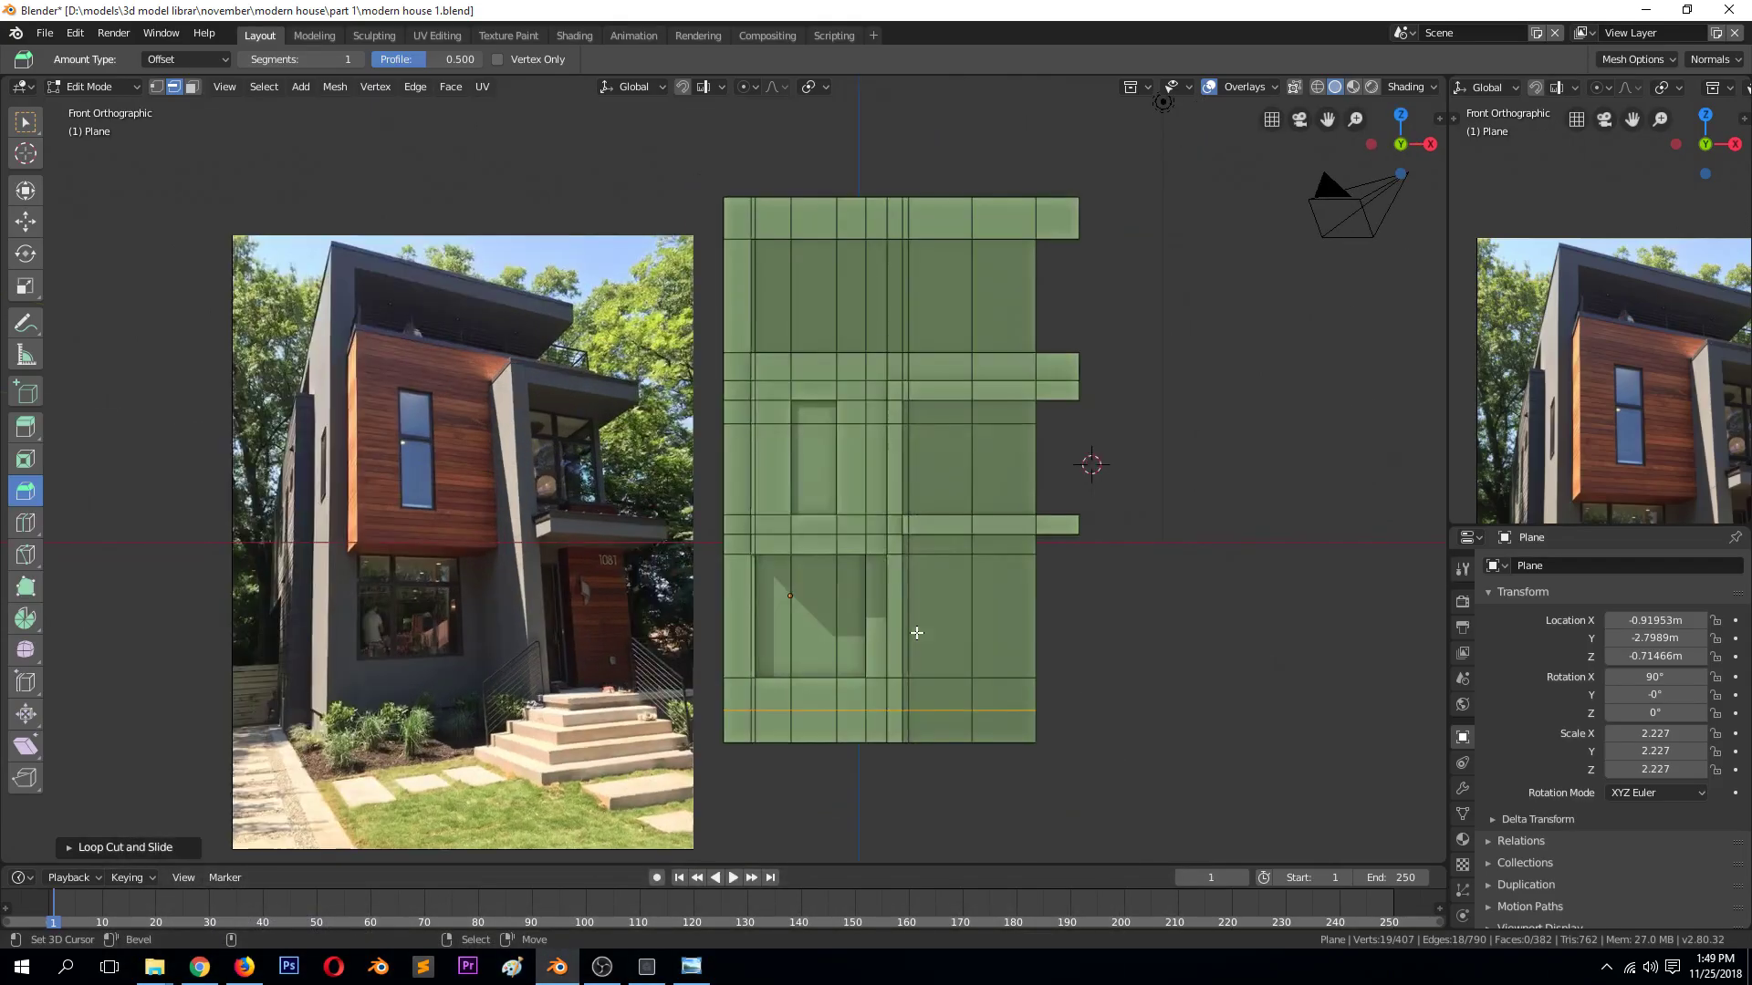
{"action": "key", "text": "Tab"}
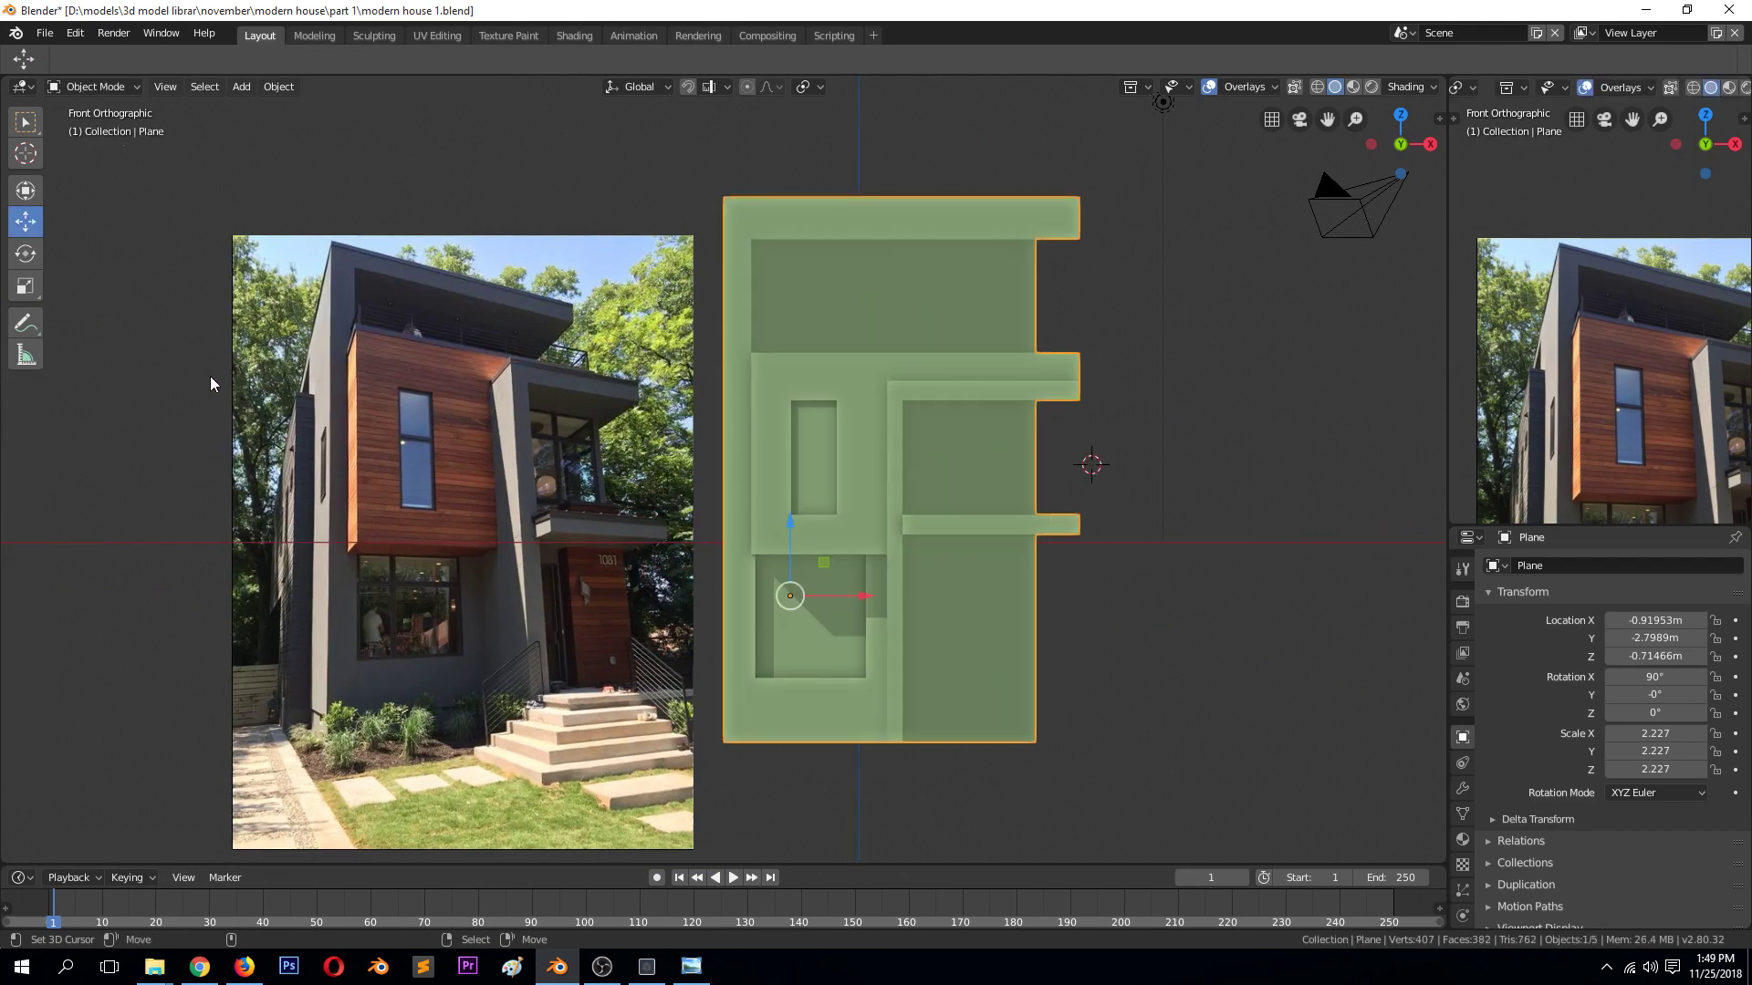
{"action": "left_click", "coordinate": [25, 355]}
{"action": "right_click", "coordinate": [1034, 555], "text": "shift"}
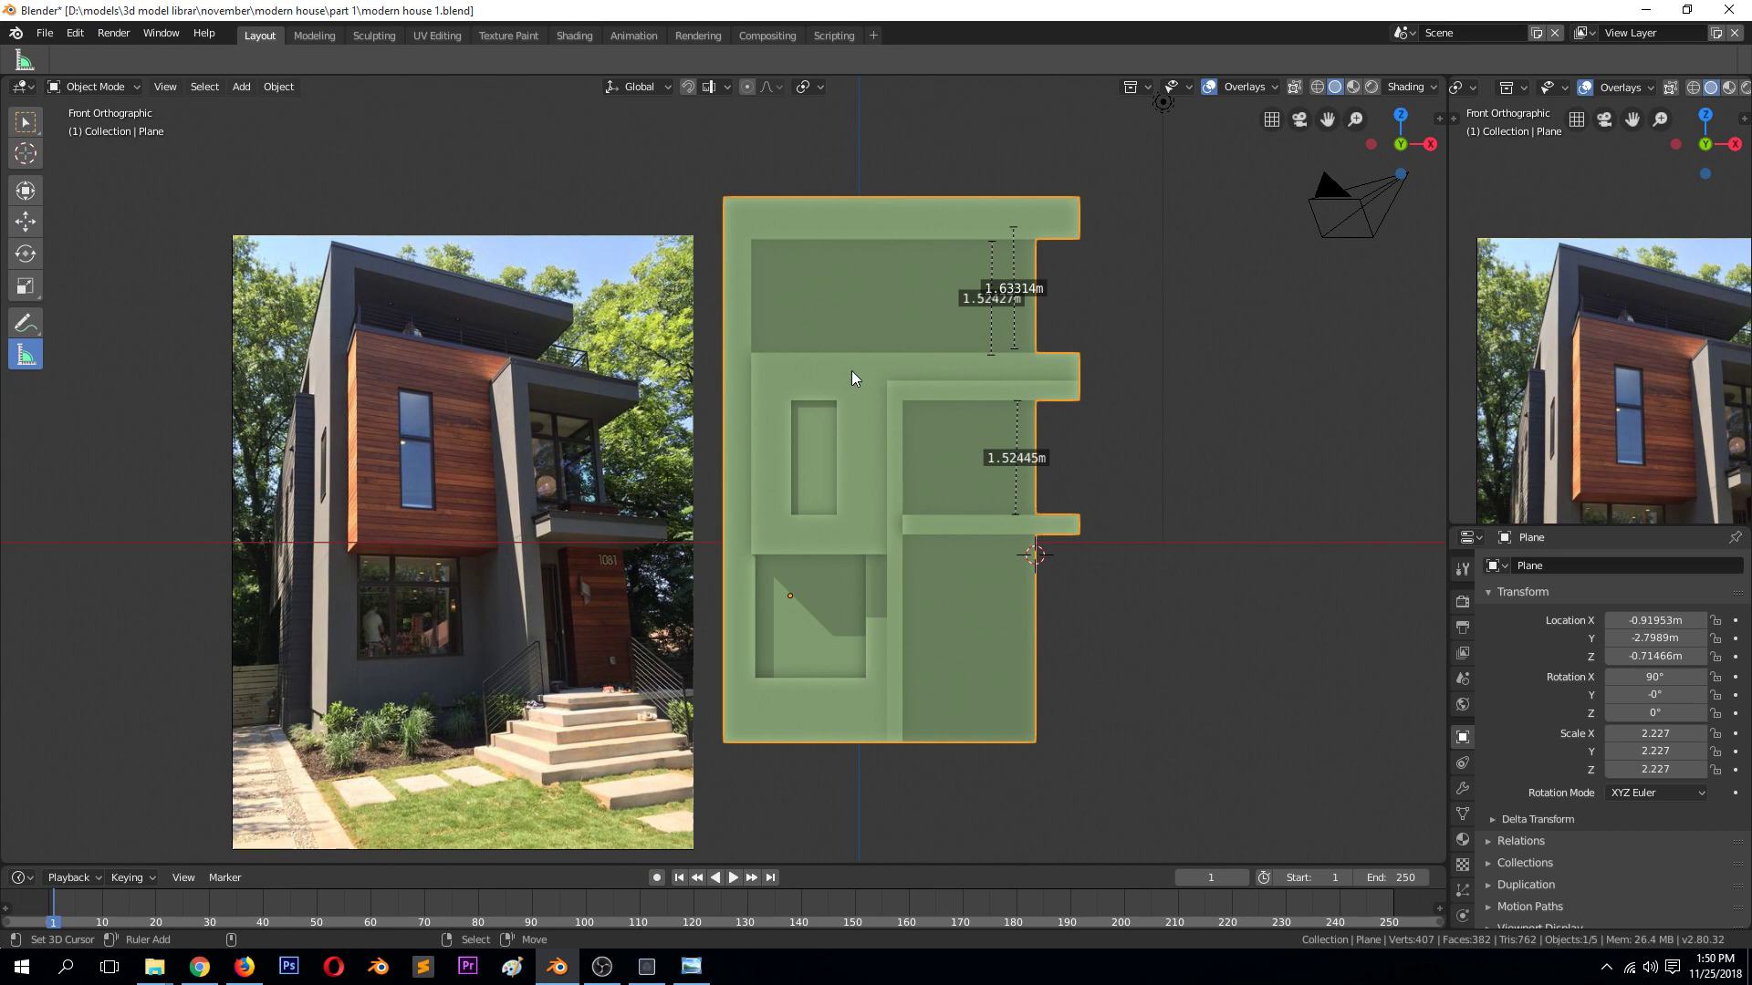
{"action": "left_click", "coordinate": [26, 322]}
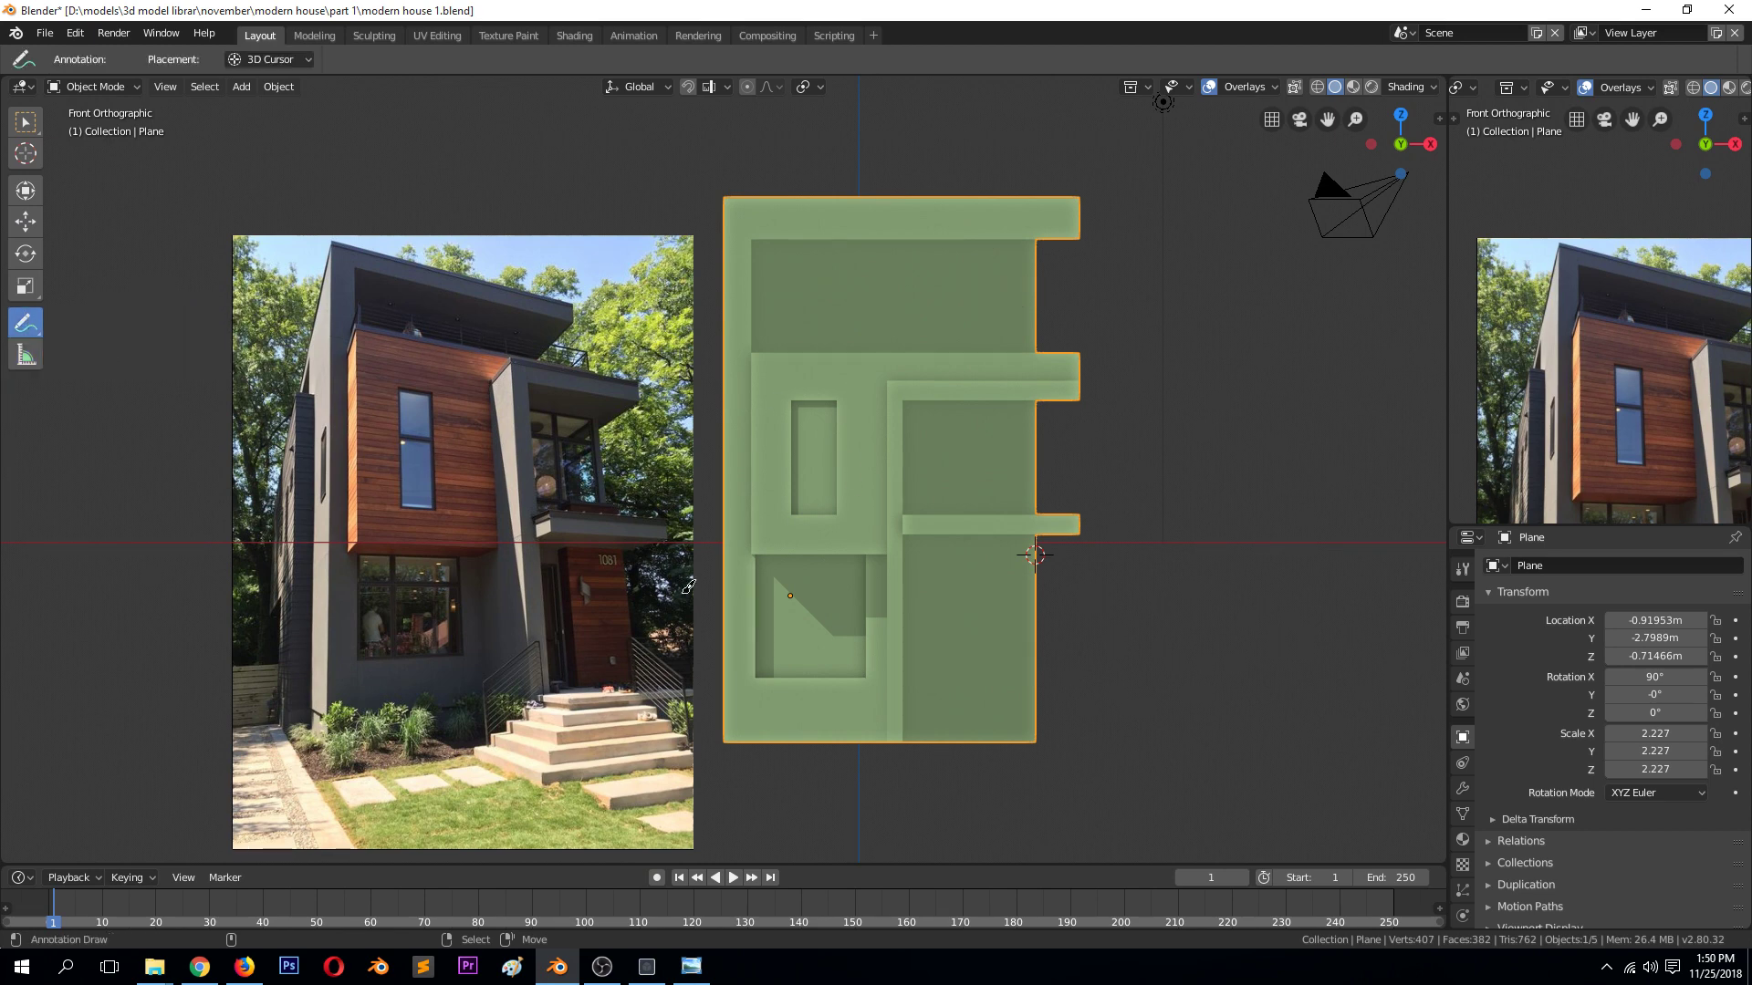
{"action": "left_click", "coordinate": [25, 355]}
{"action": "left_click_drag", "start_coordinate": [969, 557], "coordinate": [976, 731]}
Measure the heights of the ground-floor window recess and of the matching window in the reference photo
{"action": "scroll", "coordinate": [1610, 361], "scroll_direction": "down", "scroll_amount": 2}
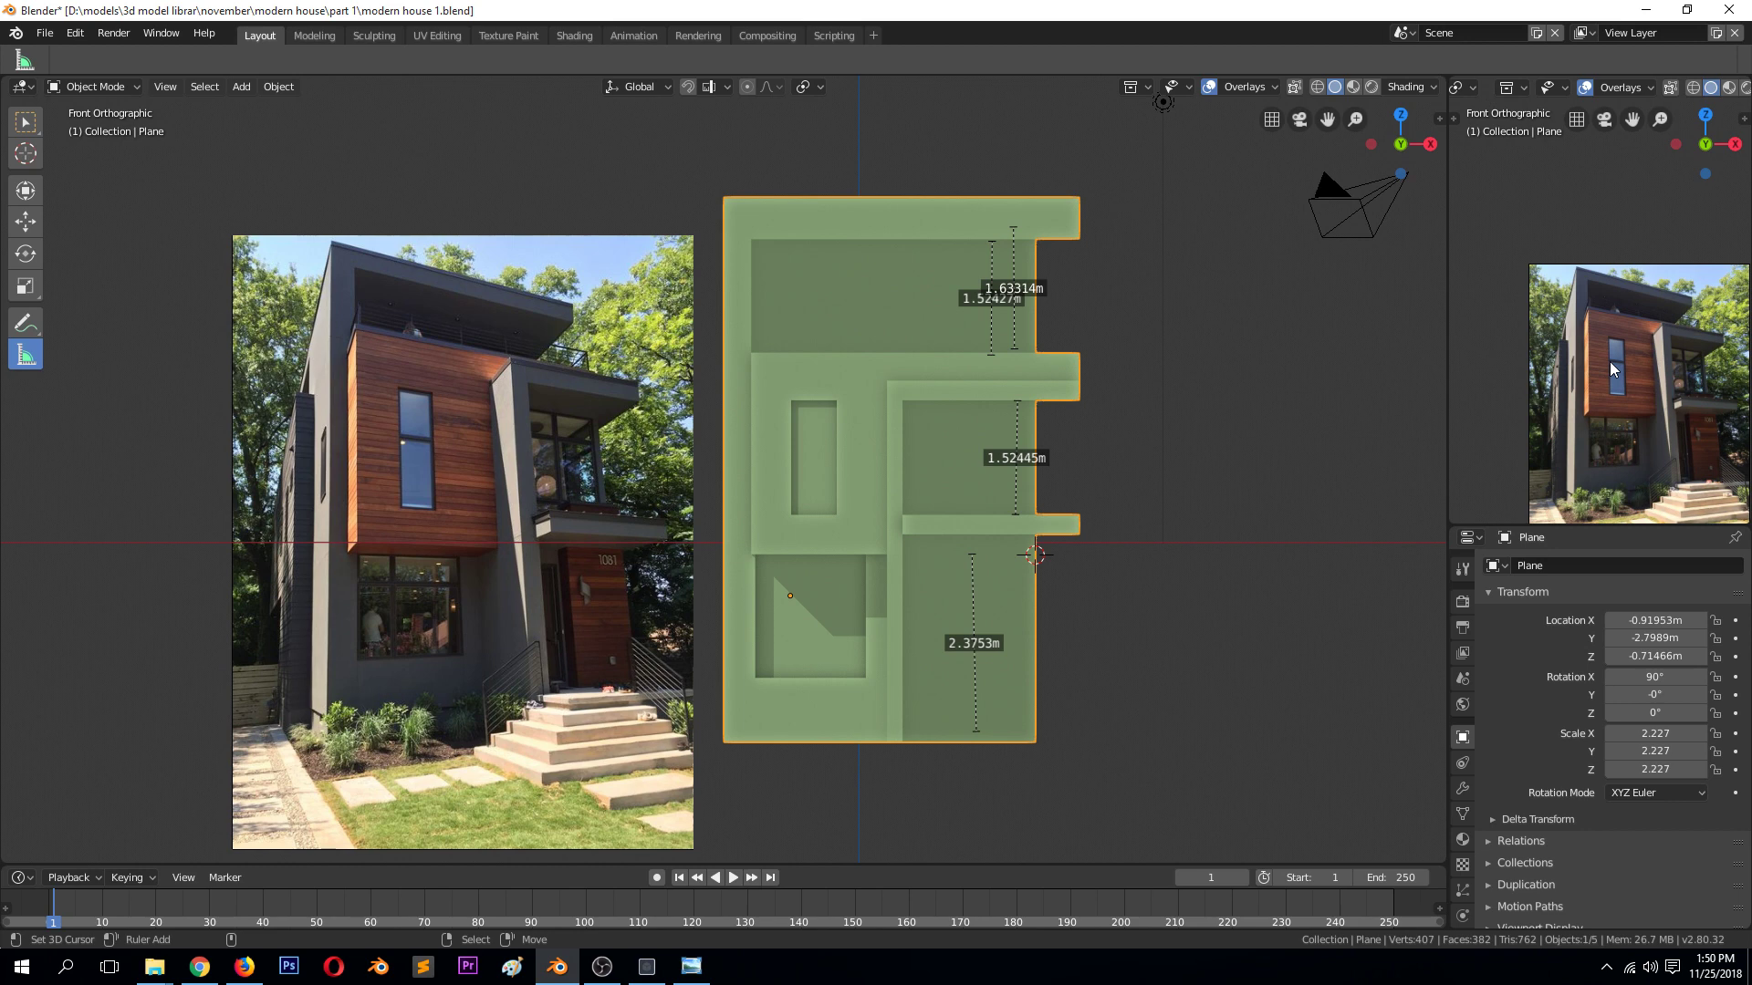
{"action": "left_click_drag", "start_coordinate": [865, 557], "coordinate": [865, 677]}
{"action": "left_click_drag", "start_coordinate": [452, 560], "coordinate": [460, 656]}
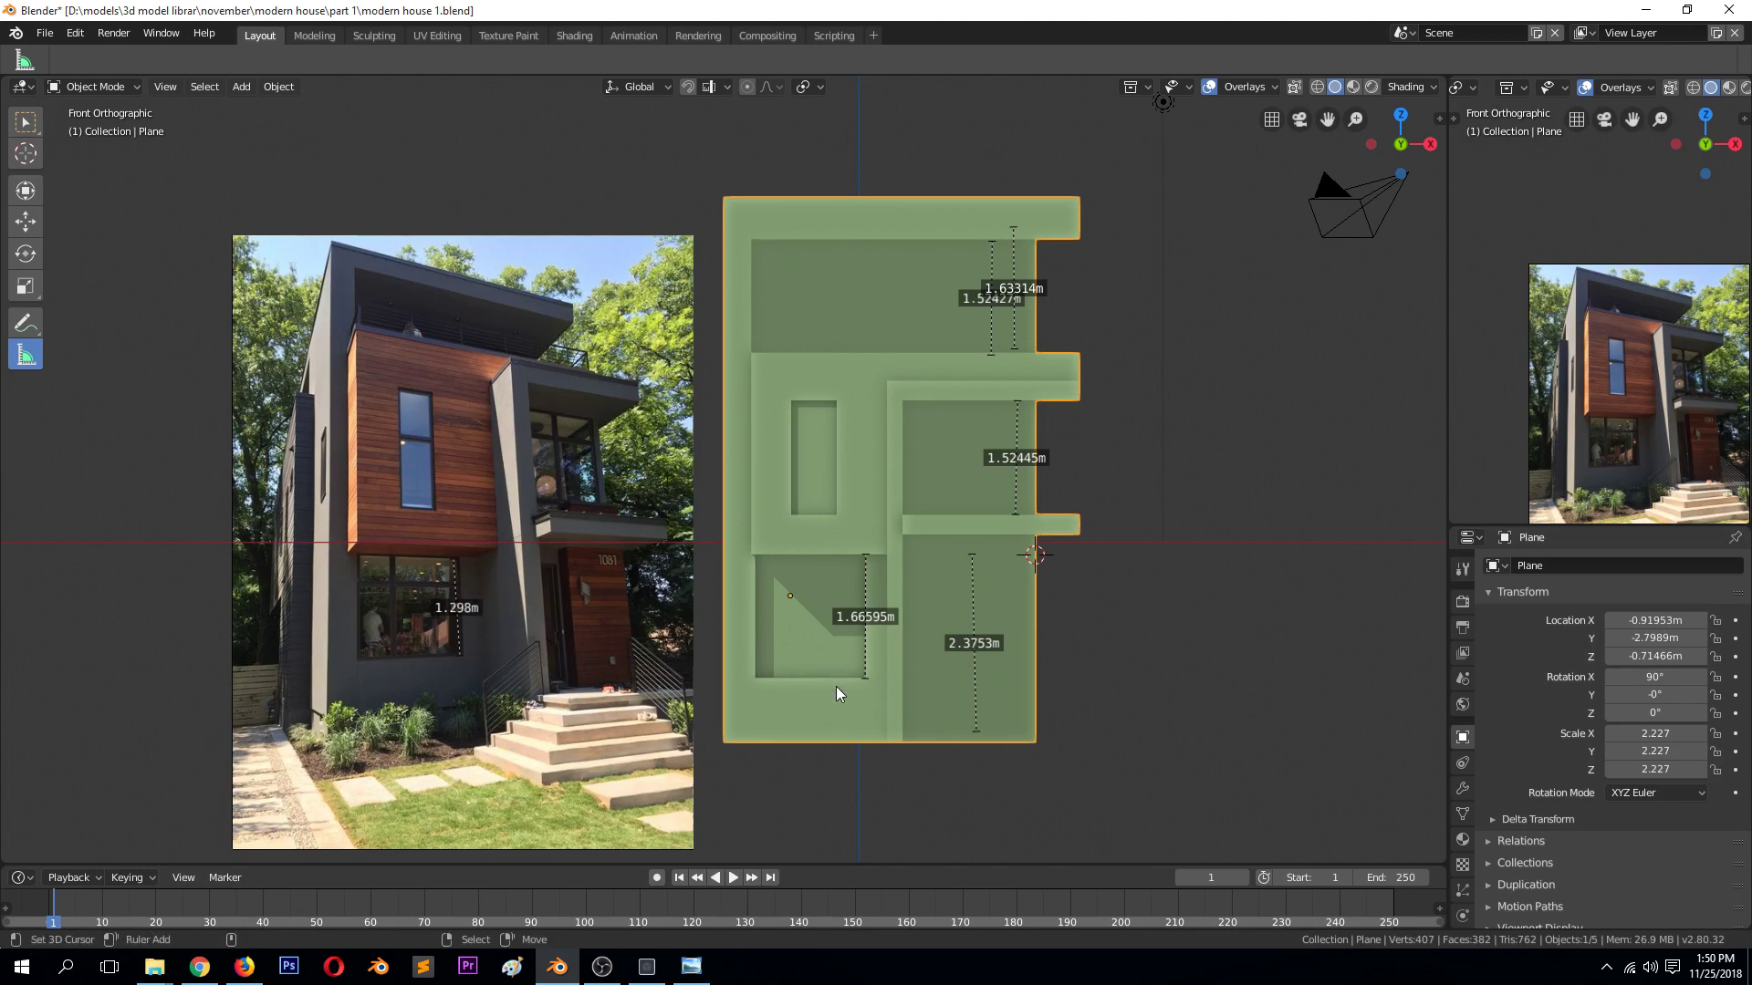
Select the vertex row along the ground-floor window's lower edge in wireframe edit mode, move it up to shorten the window, and return to solid shading
{"action": "key", "text": "Tab"}
{"action": "key", "text": "1"}
{"action": "key", "text": "alt+a"}
{"action": "key", "text": "shift+z"}
{"action": "left_click_drag", "start_coordinate": [680, 632], "coordinate": [1114, 703]}
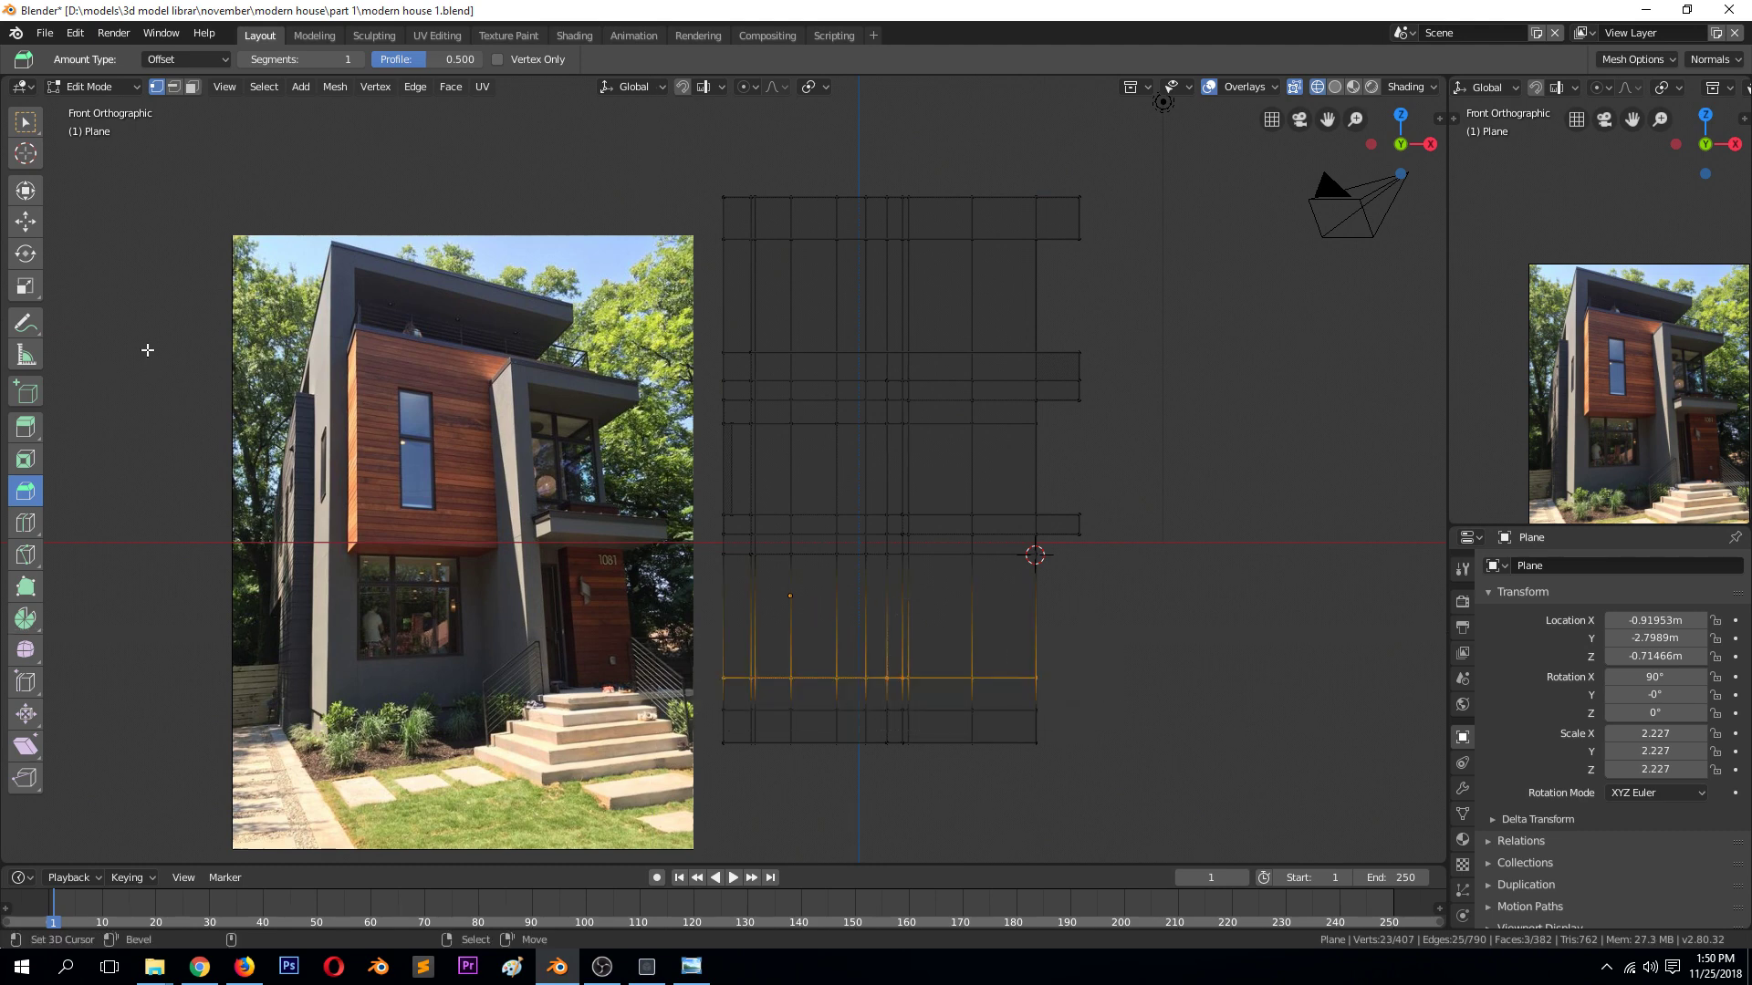
{"action": "left_click", "coordinate": [25, 221]}
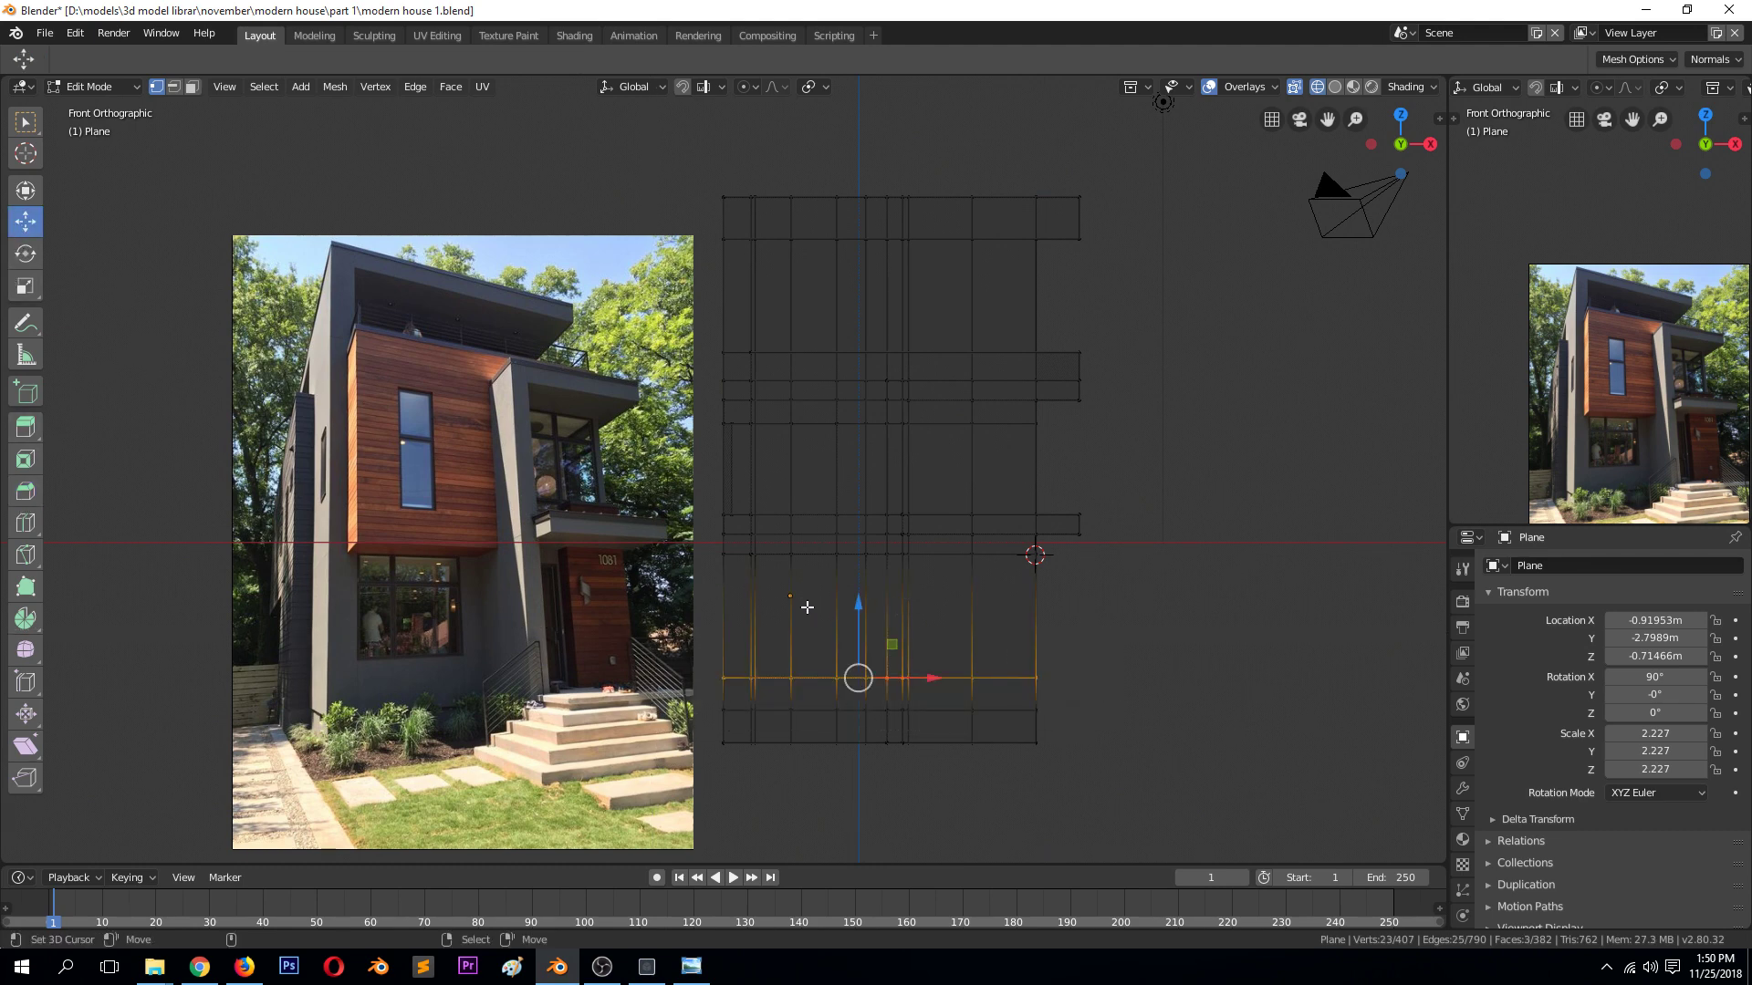
{"action": "left_click_drag", "start_coordinate": [858, 613], "coordinate": [859, 583]}
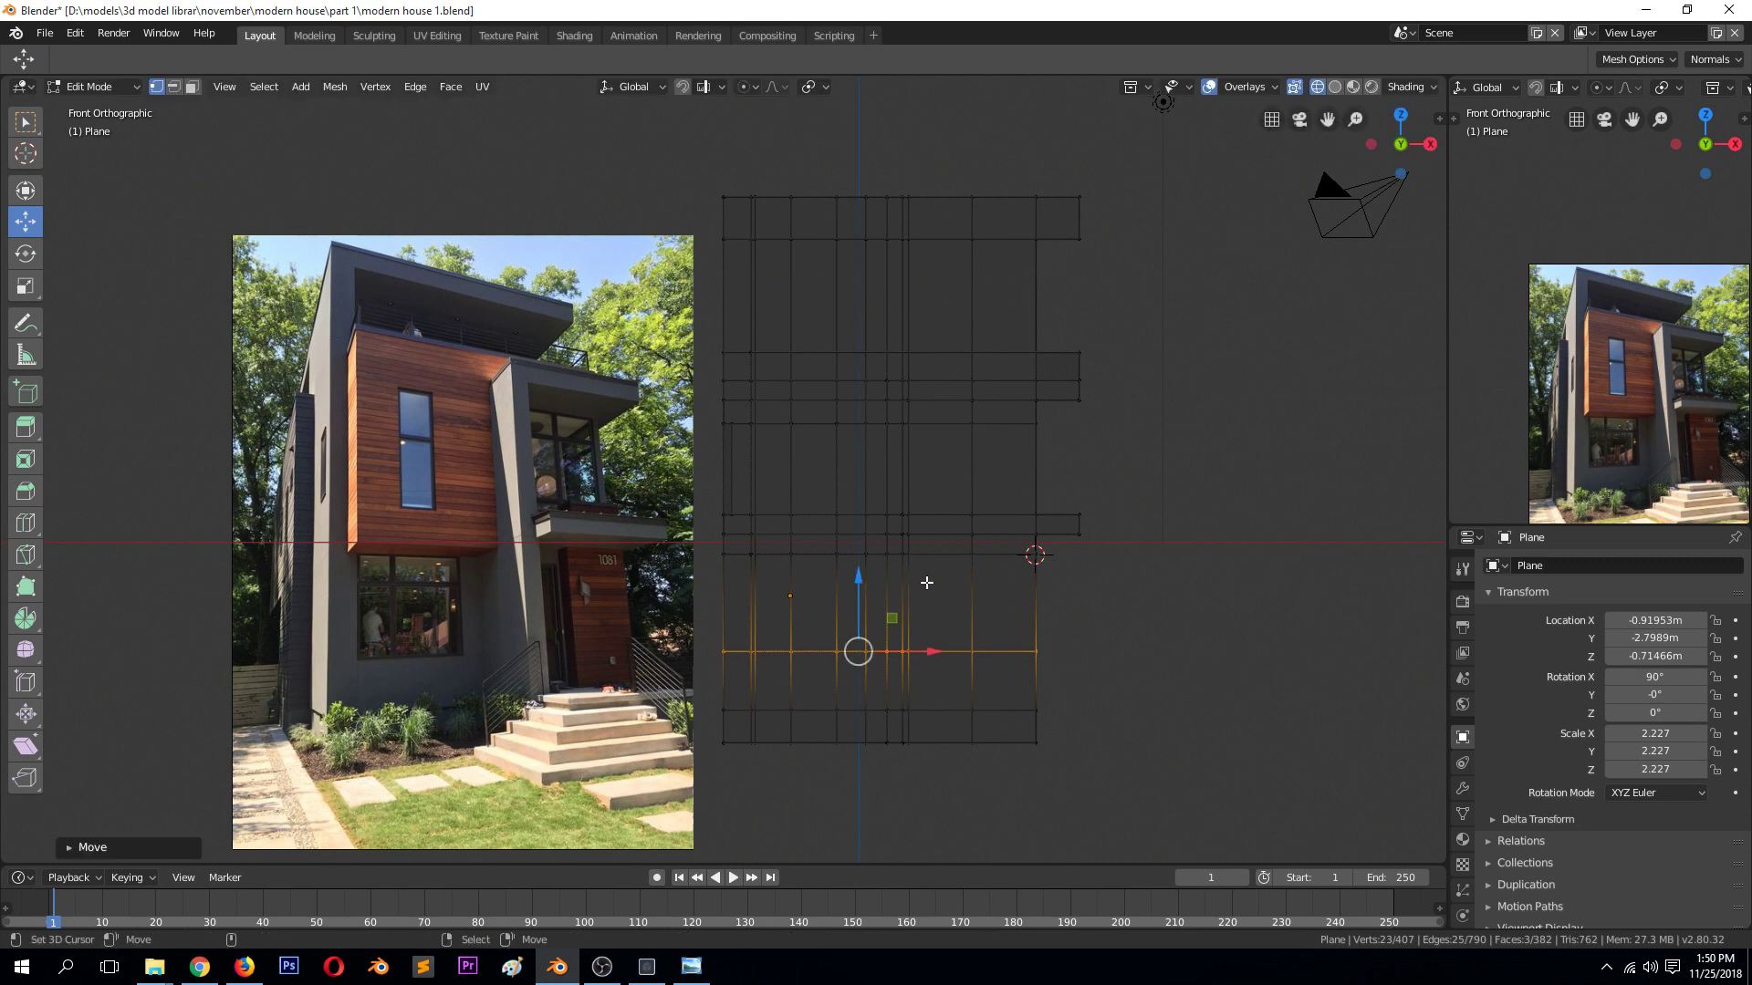
{"action": "key", "text": "alt+a"}
{"action": "left_click", "coordinate": [1146, 553]}
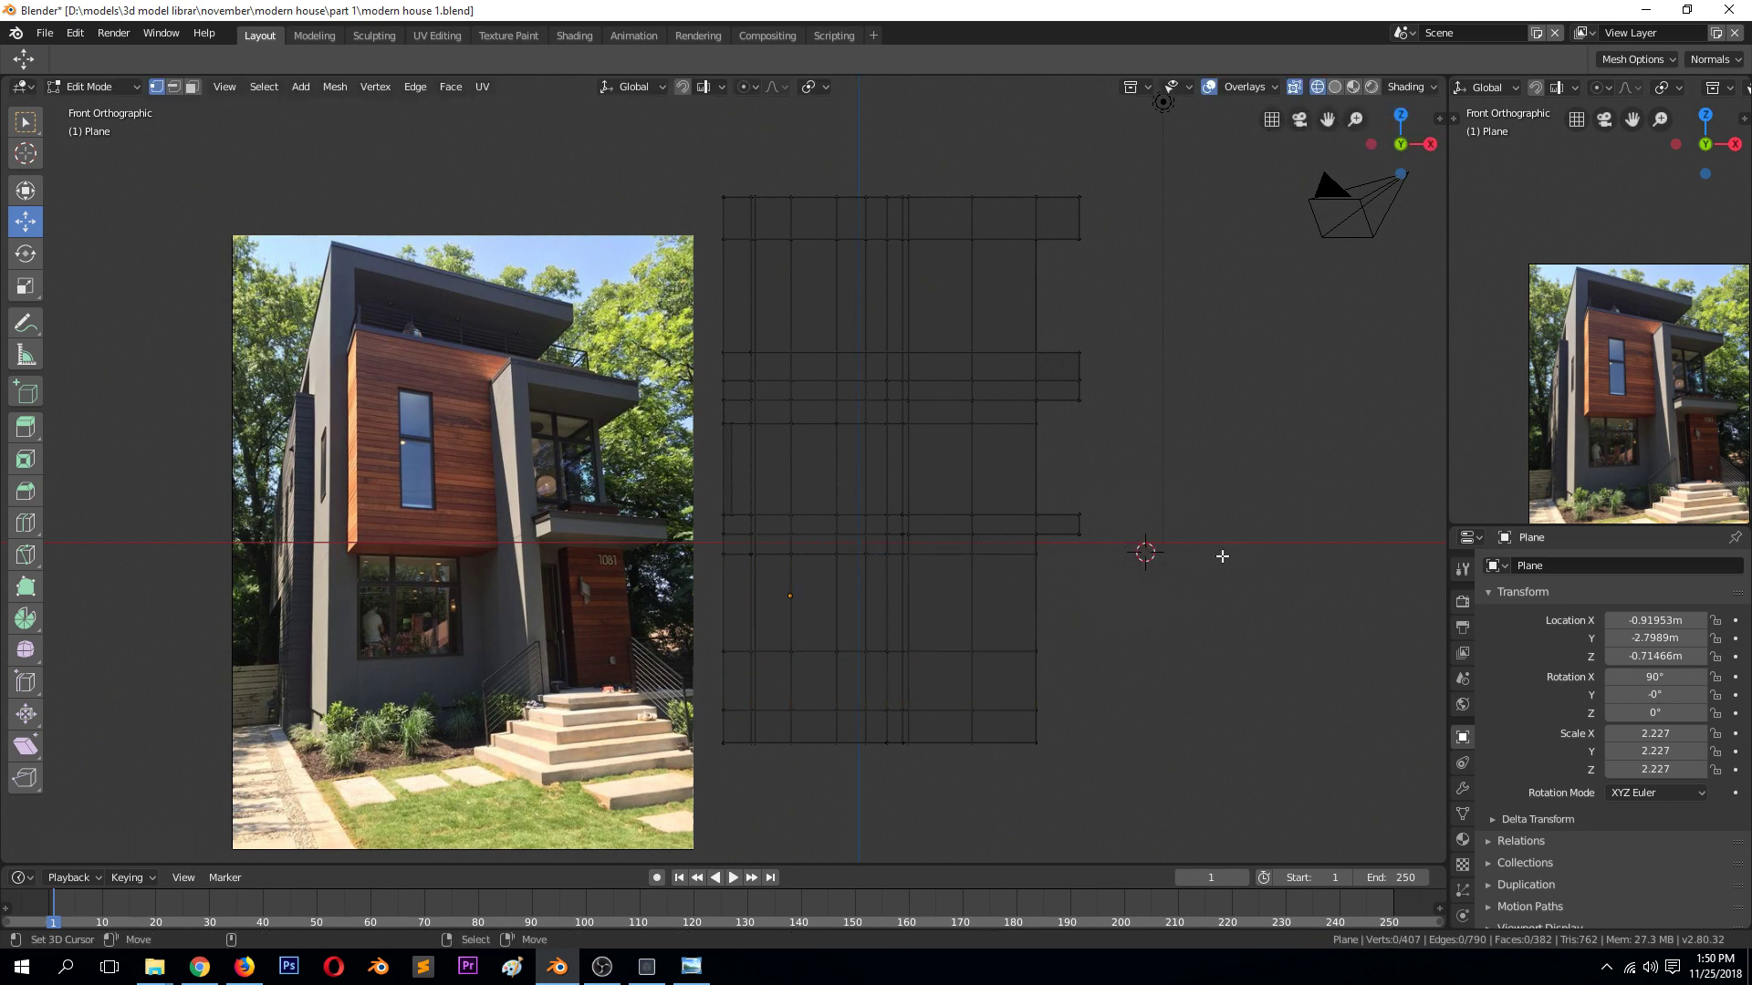
{"action": "key", "text": "shift+z"}
{"action": "middle_click_drag", "start_coordinate": [1317, 562], "coordinate": [930, 559]}
{"action": "key", "text": "KP_1"}
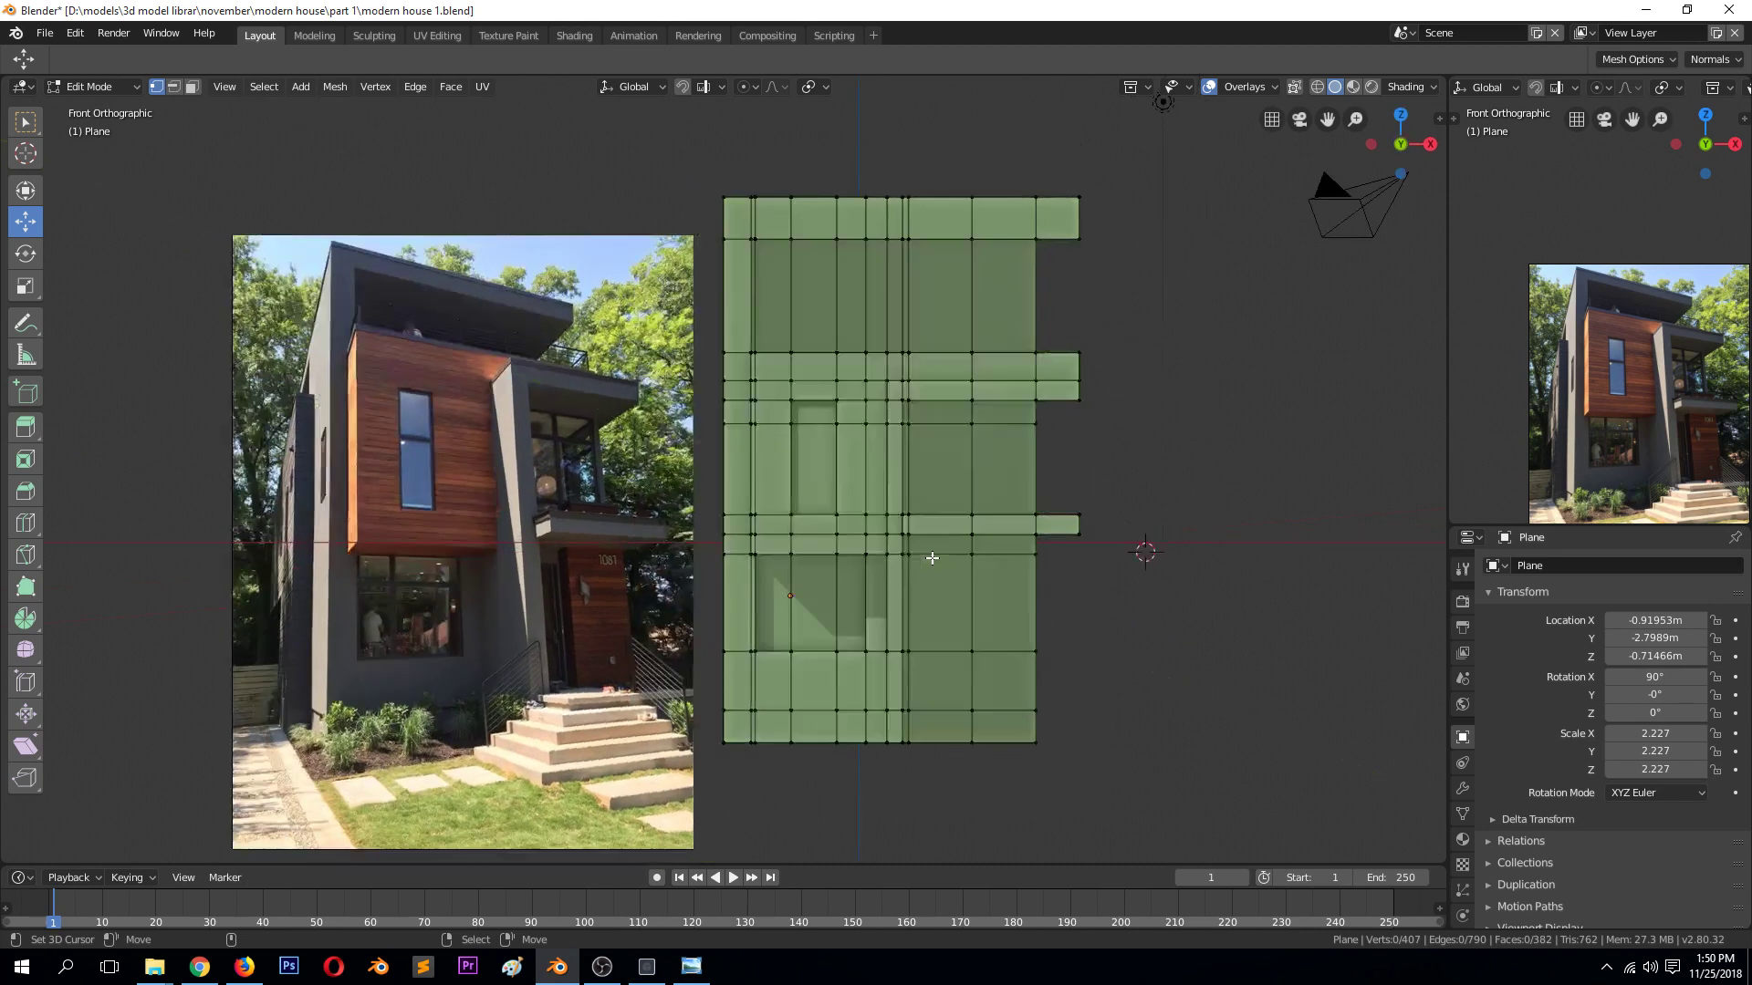
Move the horizontal edge loop near the base down about 0.23 m along Z, to the lower end of the door-height measurement
{"action": "key", "text": "Tab"}
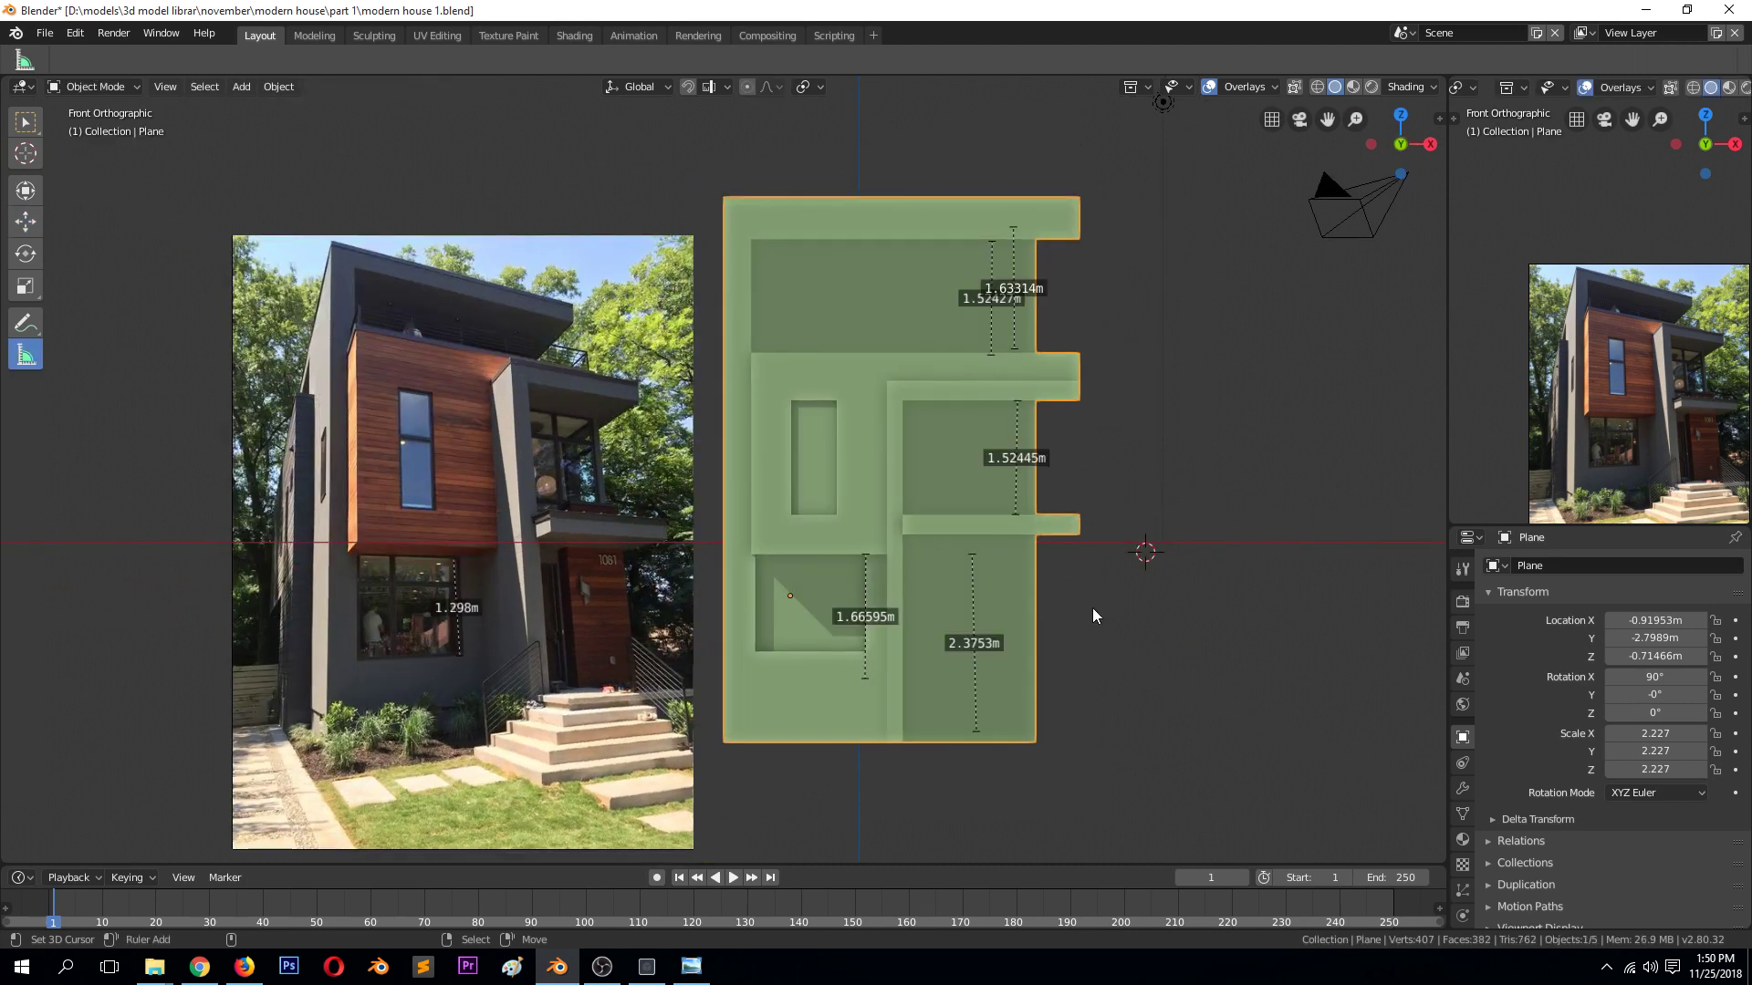
{"action": "key", "text": "Tab"}
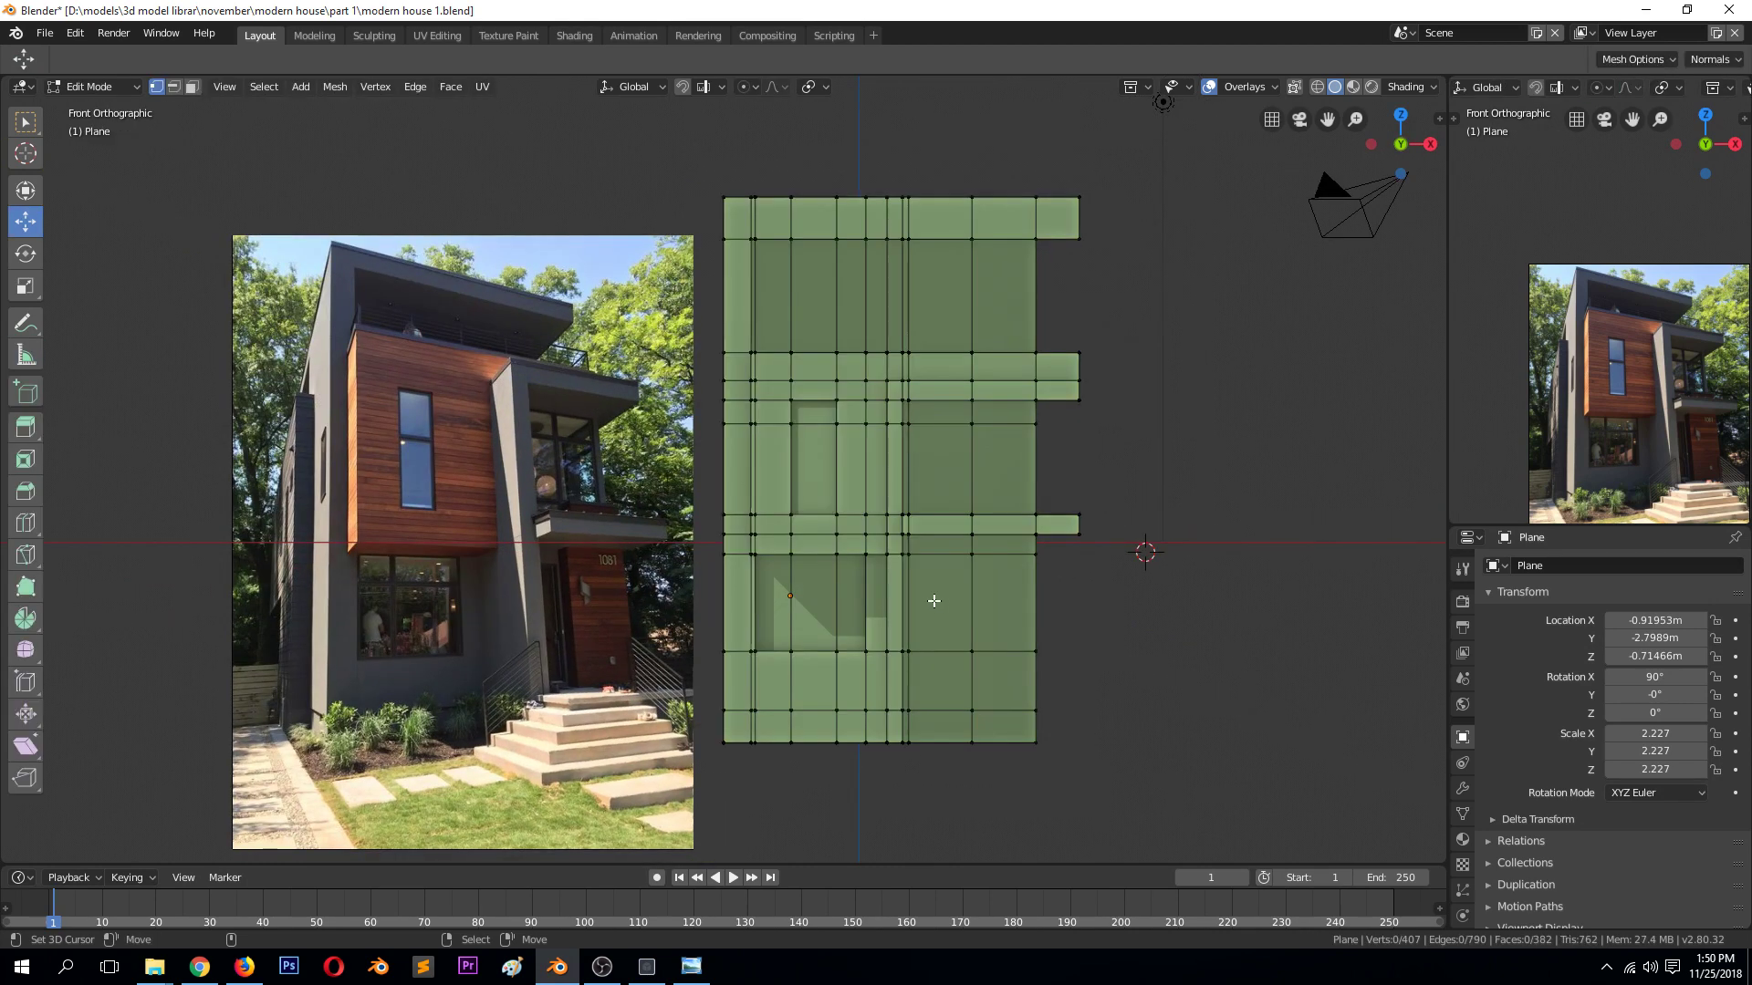
{"action": "key", "text": "Tab"}
{"action": "key", "text": "Tab"}
{"action": "left_click", "coordinate": [26, 355]}
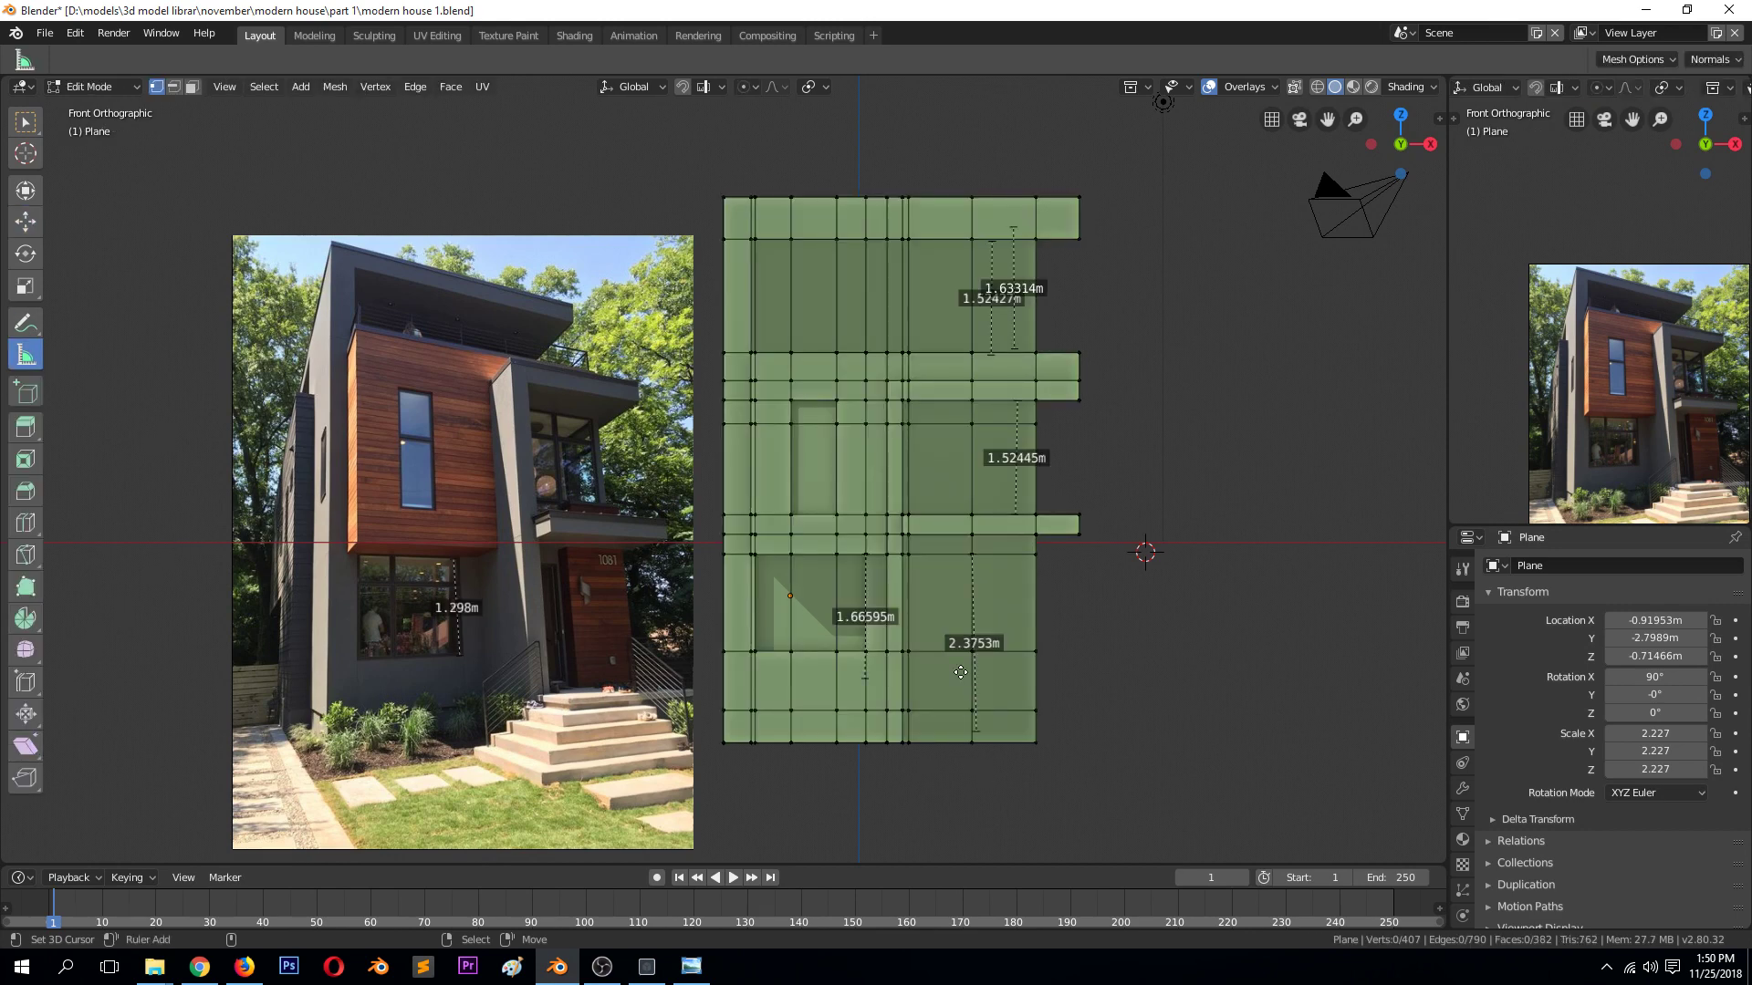
{"action": "left_click", "coordinate": [926, 708], "text": "alt"}
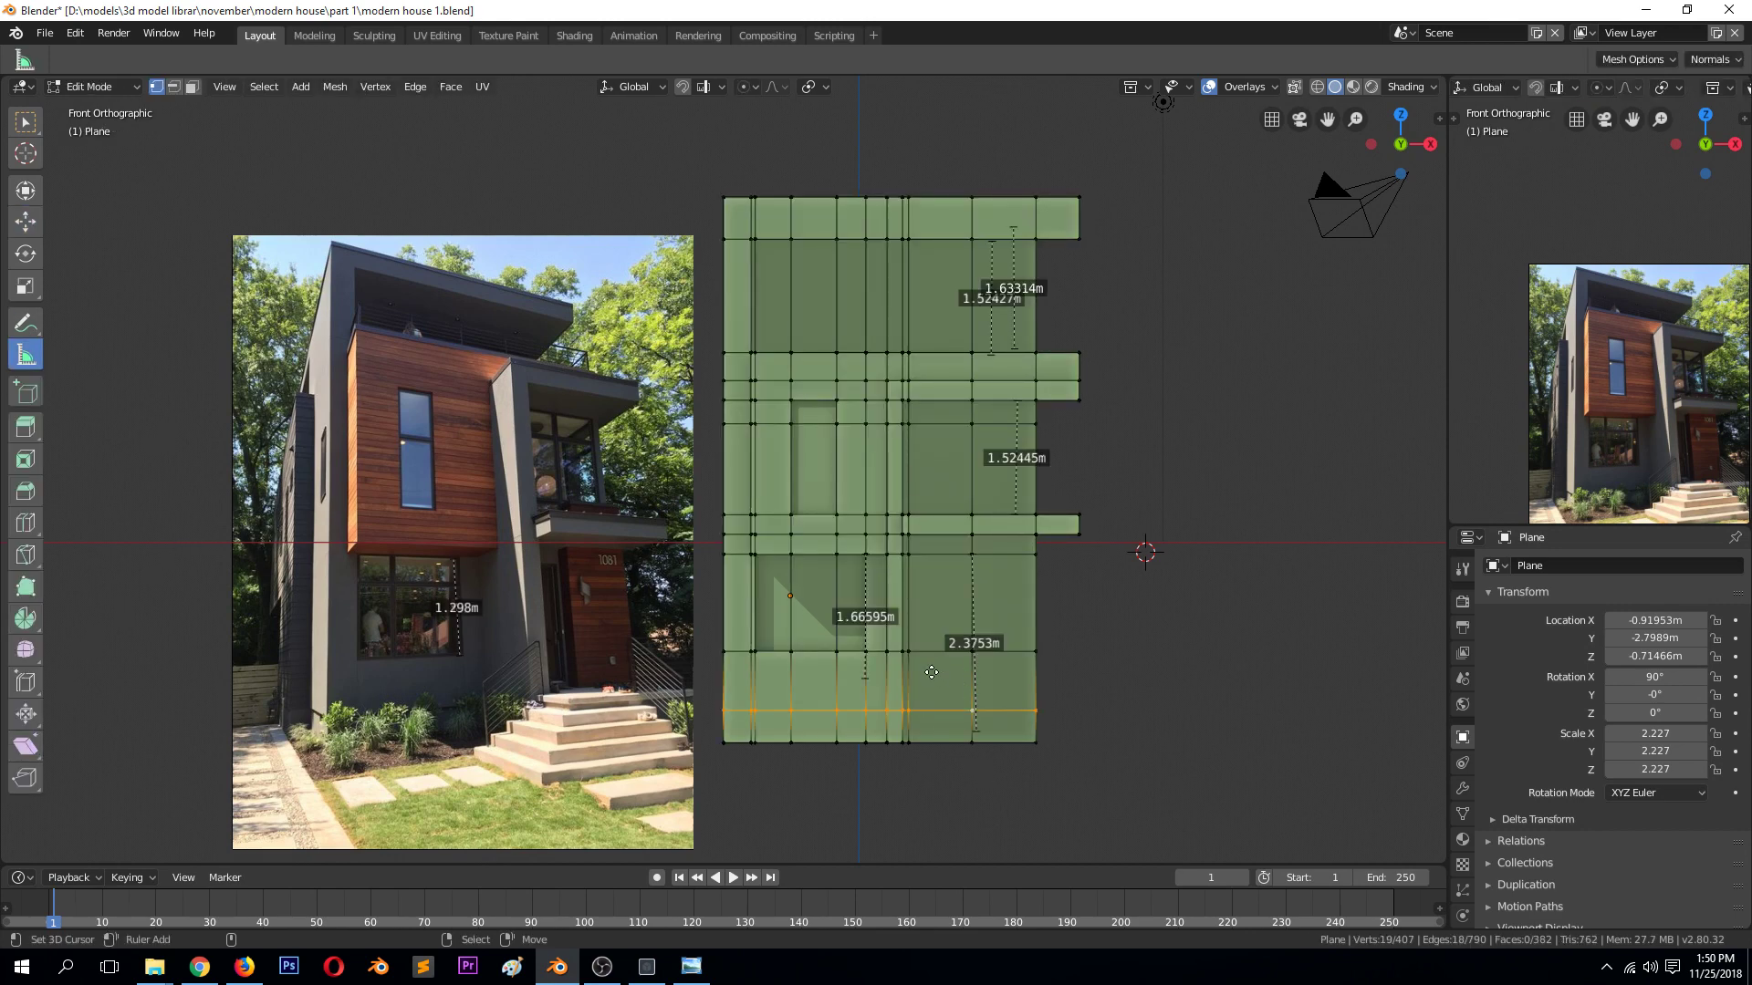
{"action": "key", "text": "g"}
{"action": "key", "text": "z"}
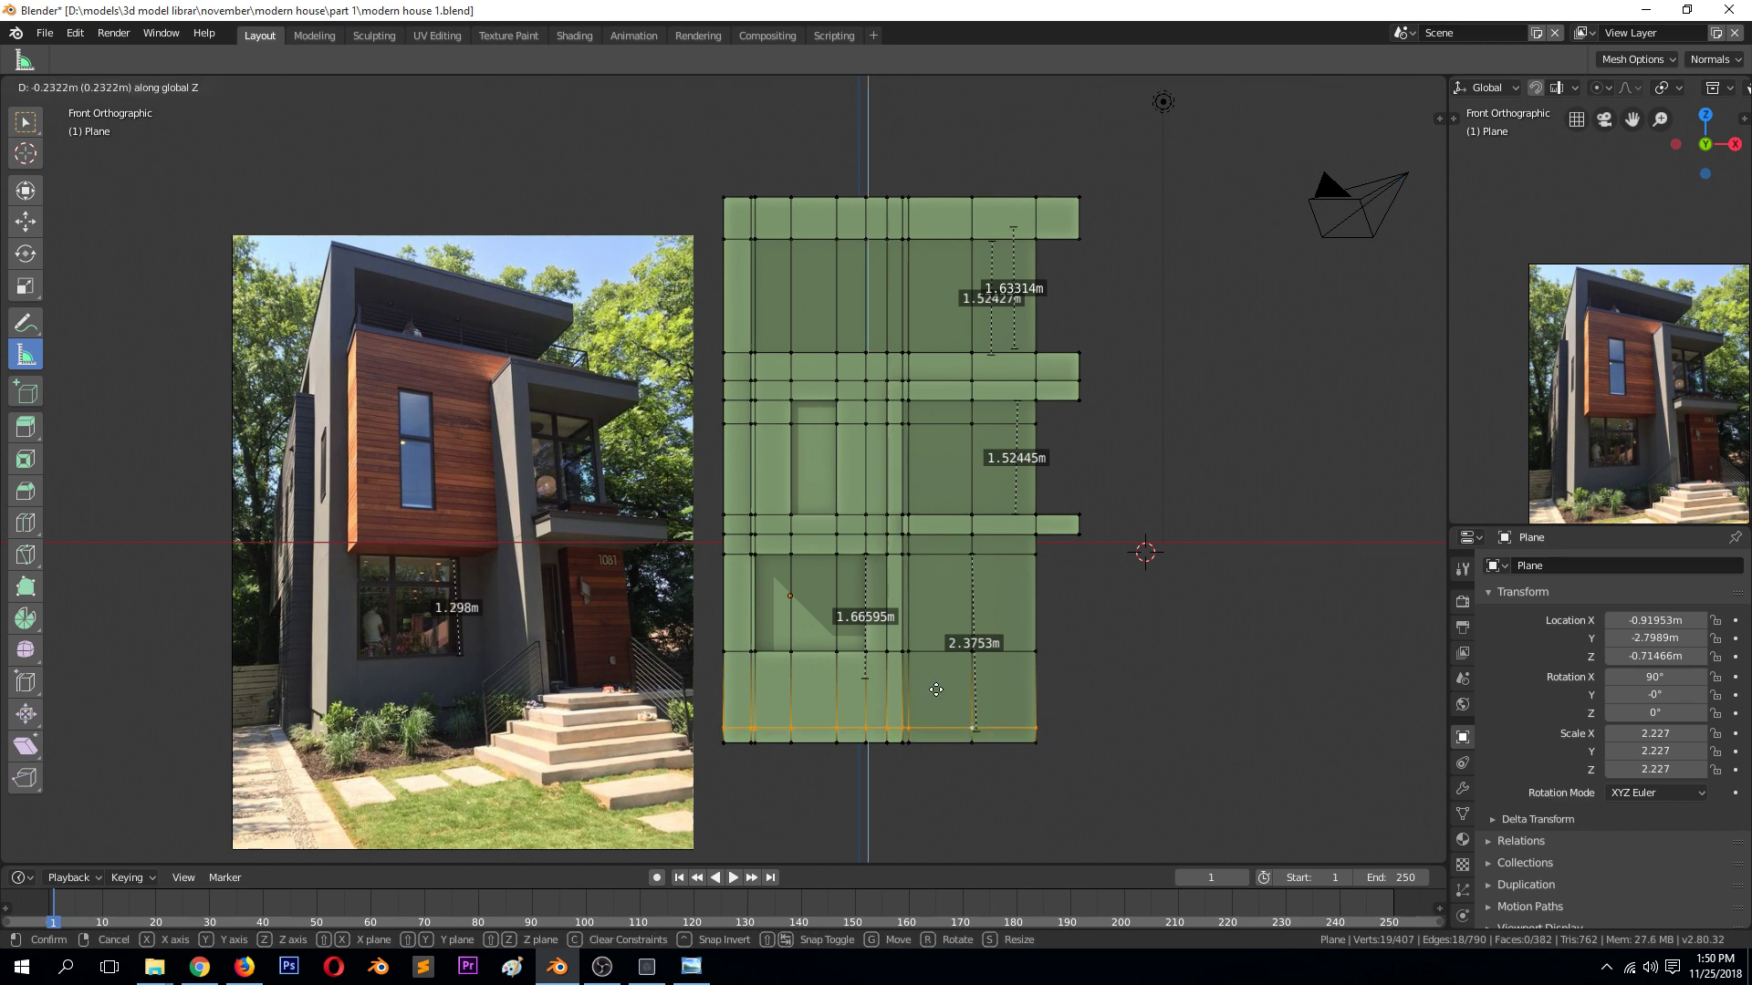
{"action": "left_click", "coordinate": [936, 693]}
Select the vertical edge loop in the middle of the wall beneath the balcony and shift it slightly along X, away from the pillar wall
{"action": "left_click", "coordinate": [972, 567], "text": "alt"}
{"action": "left_click", "coordinate": [26, 221]}
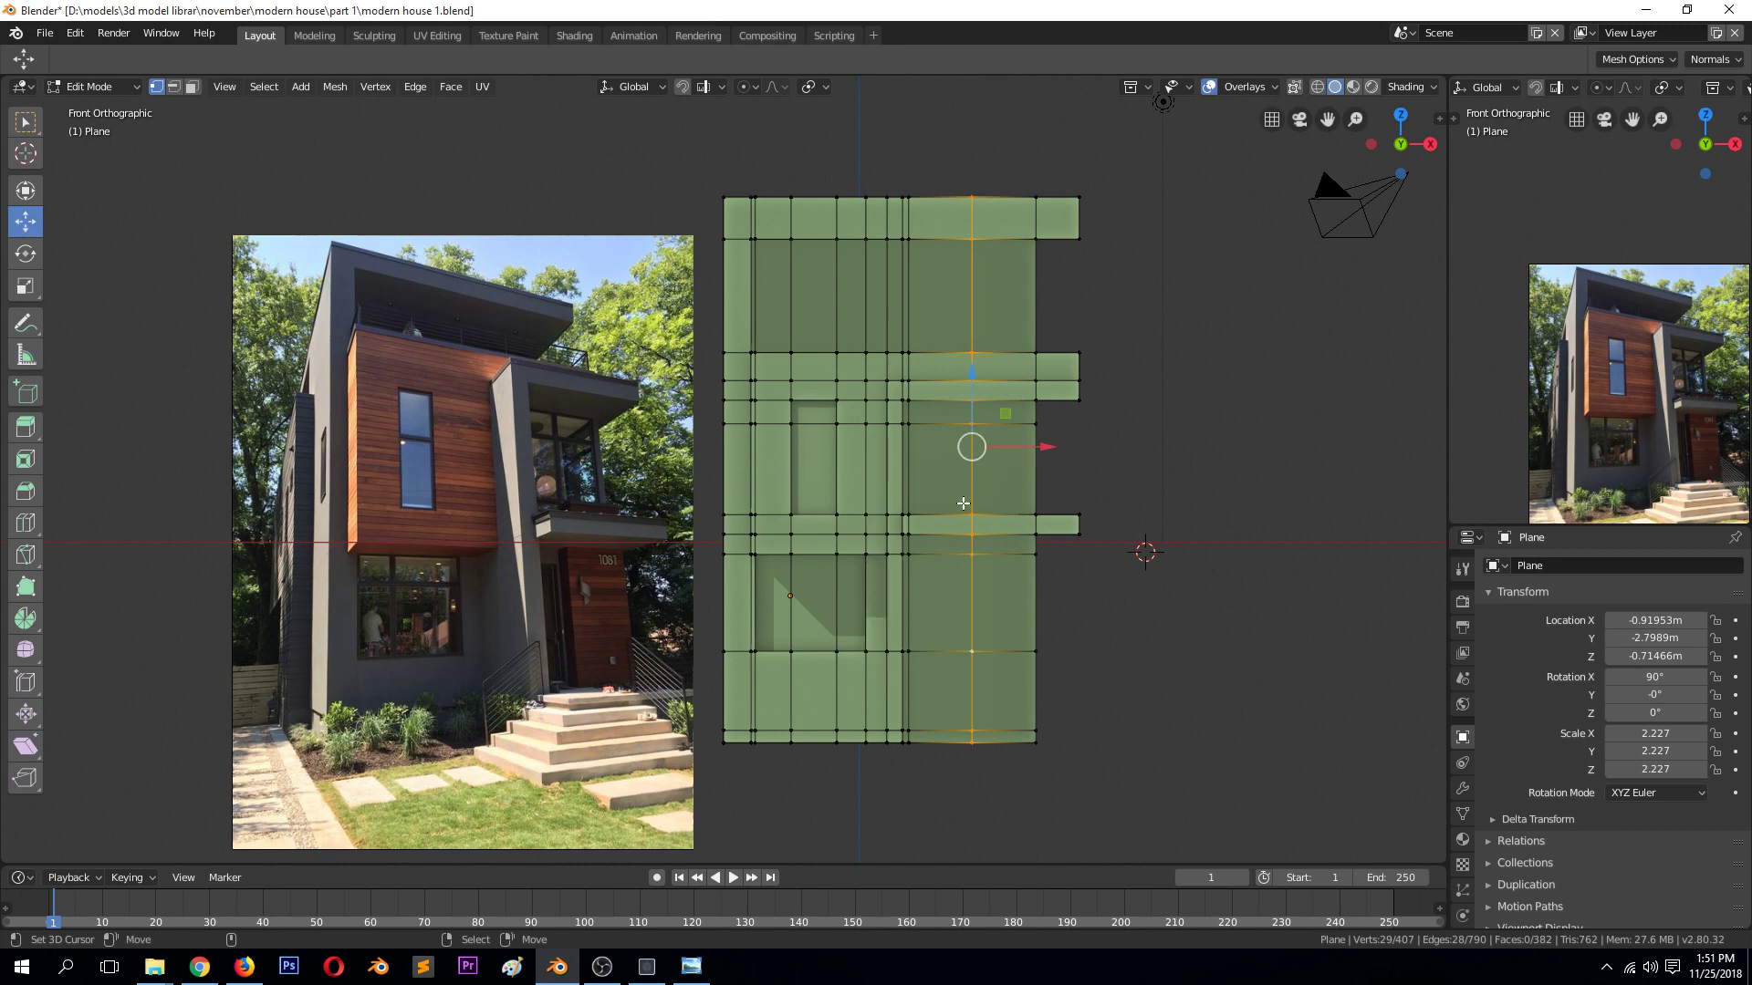
{"action": "left_click_drag", "start_coordinate": [1052, 446], "coordinate": [1065, 446]}
{"action": "left_click", "coordinate": [1067, 480]}
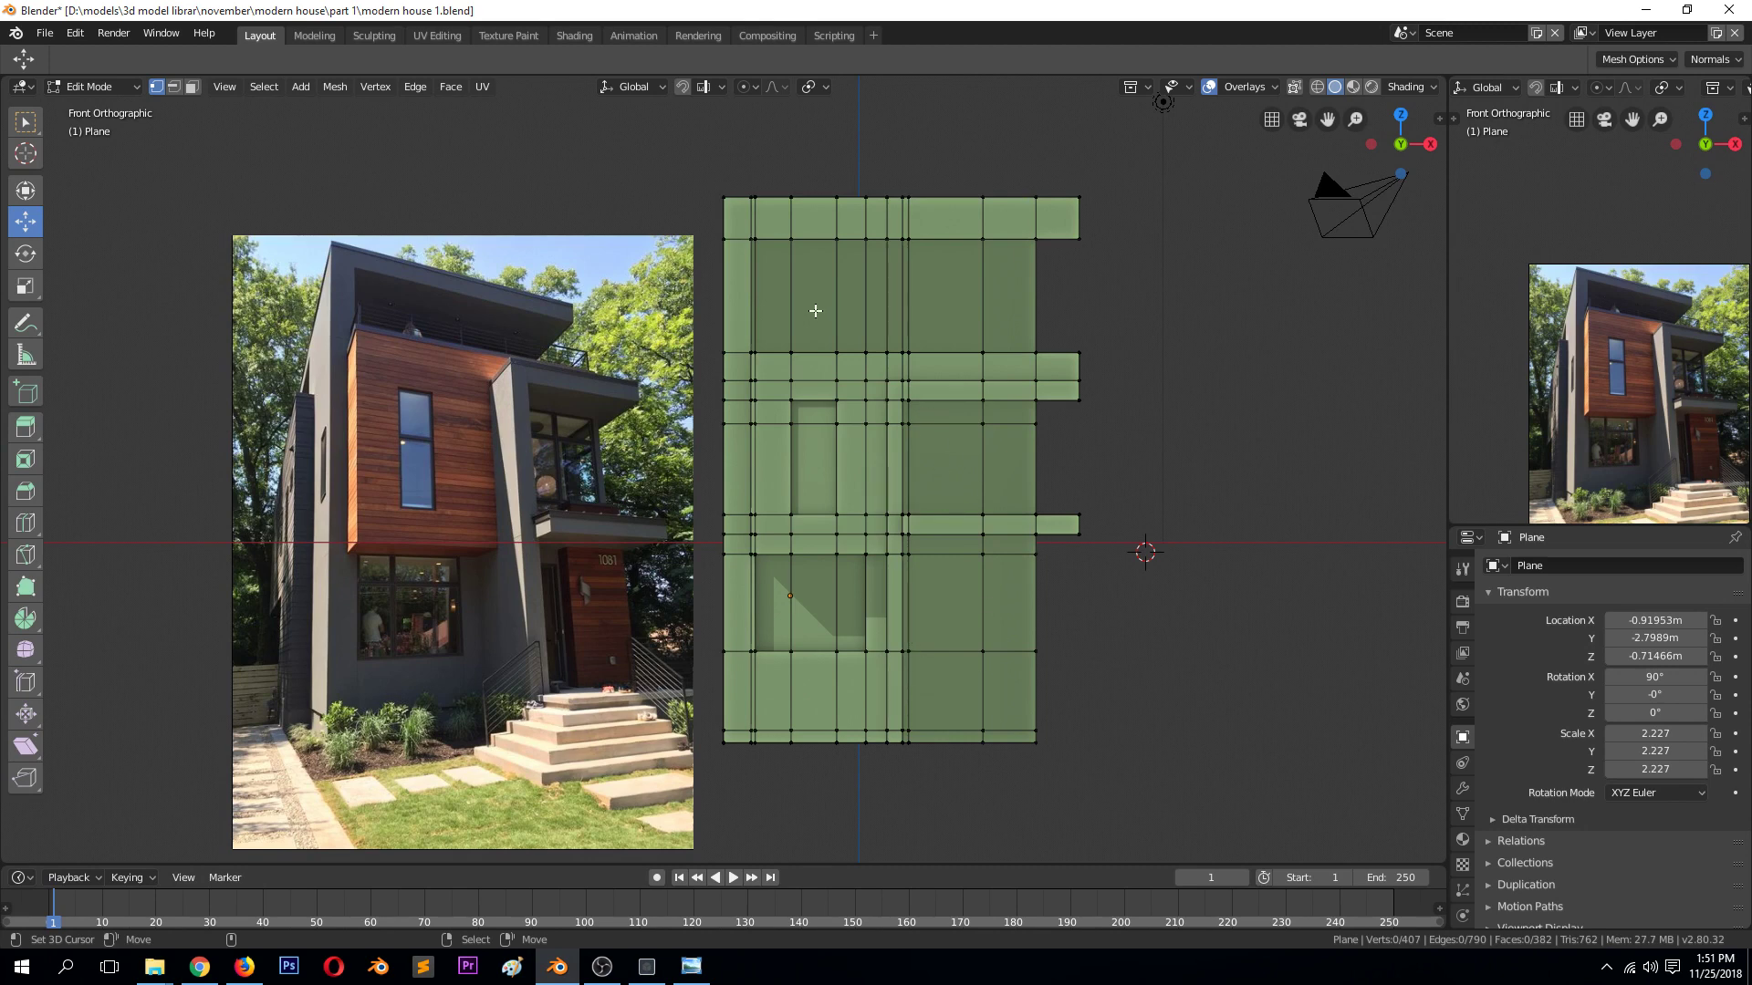
Box-select all geometry above the balcony slab in wireframe, move it up to make the middle floor taller, and clear the selection
{"action": "key", "text": "z"}
{"action": "left_click", "coordinate": [670, 324]}
{"action": "key", "text": "b"}
{"action": "left_click_drag", "start_coordinate": [626, 156], "coordinate": [1256, 442]}
{"action": "left_click_drag", "start_coordinate": [883, 265], "coordinate": [883, 217]}
{"action": "left_click", "coordinate": [845, 231]}
{"action": "scroll", "coordinate": [760, 199], "scroll_direction": "down", "scroll_amount": 1}
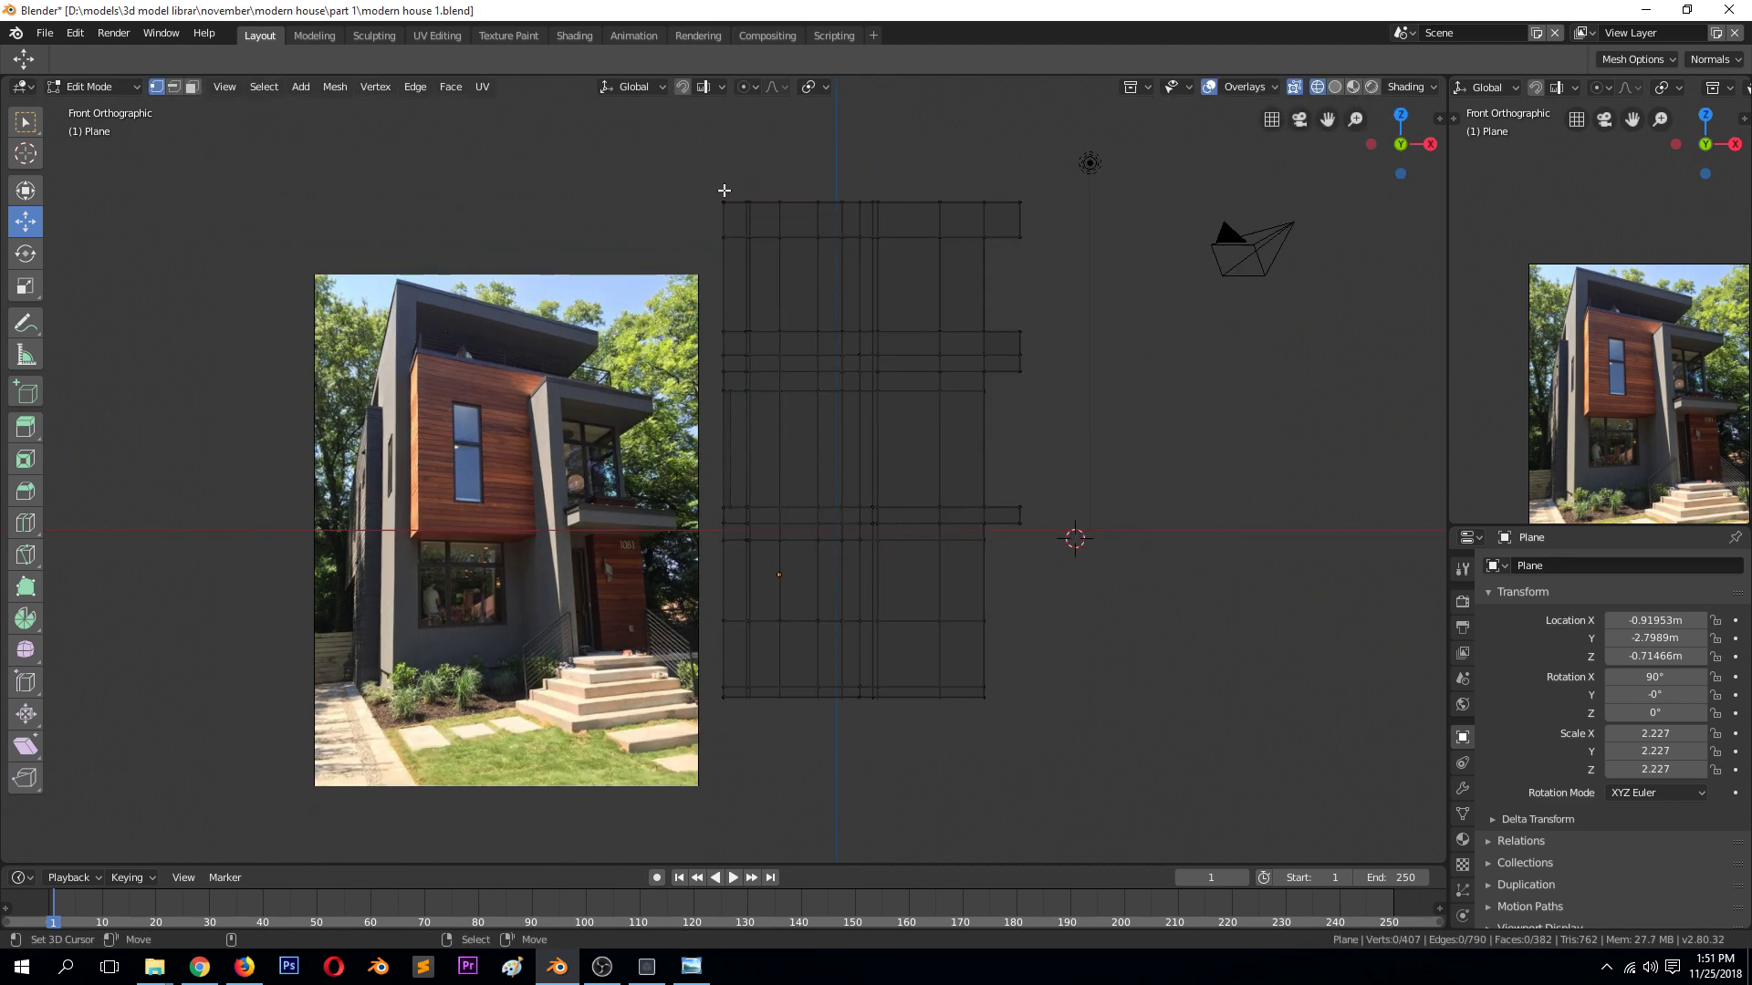
Select the roof slab's vertices, raise them to heighten the top floor, and return to object mode
{"action": "left_click_drag", "start_coordinate": [660, 129], "coordinate": [1036, 264]}
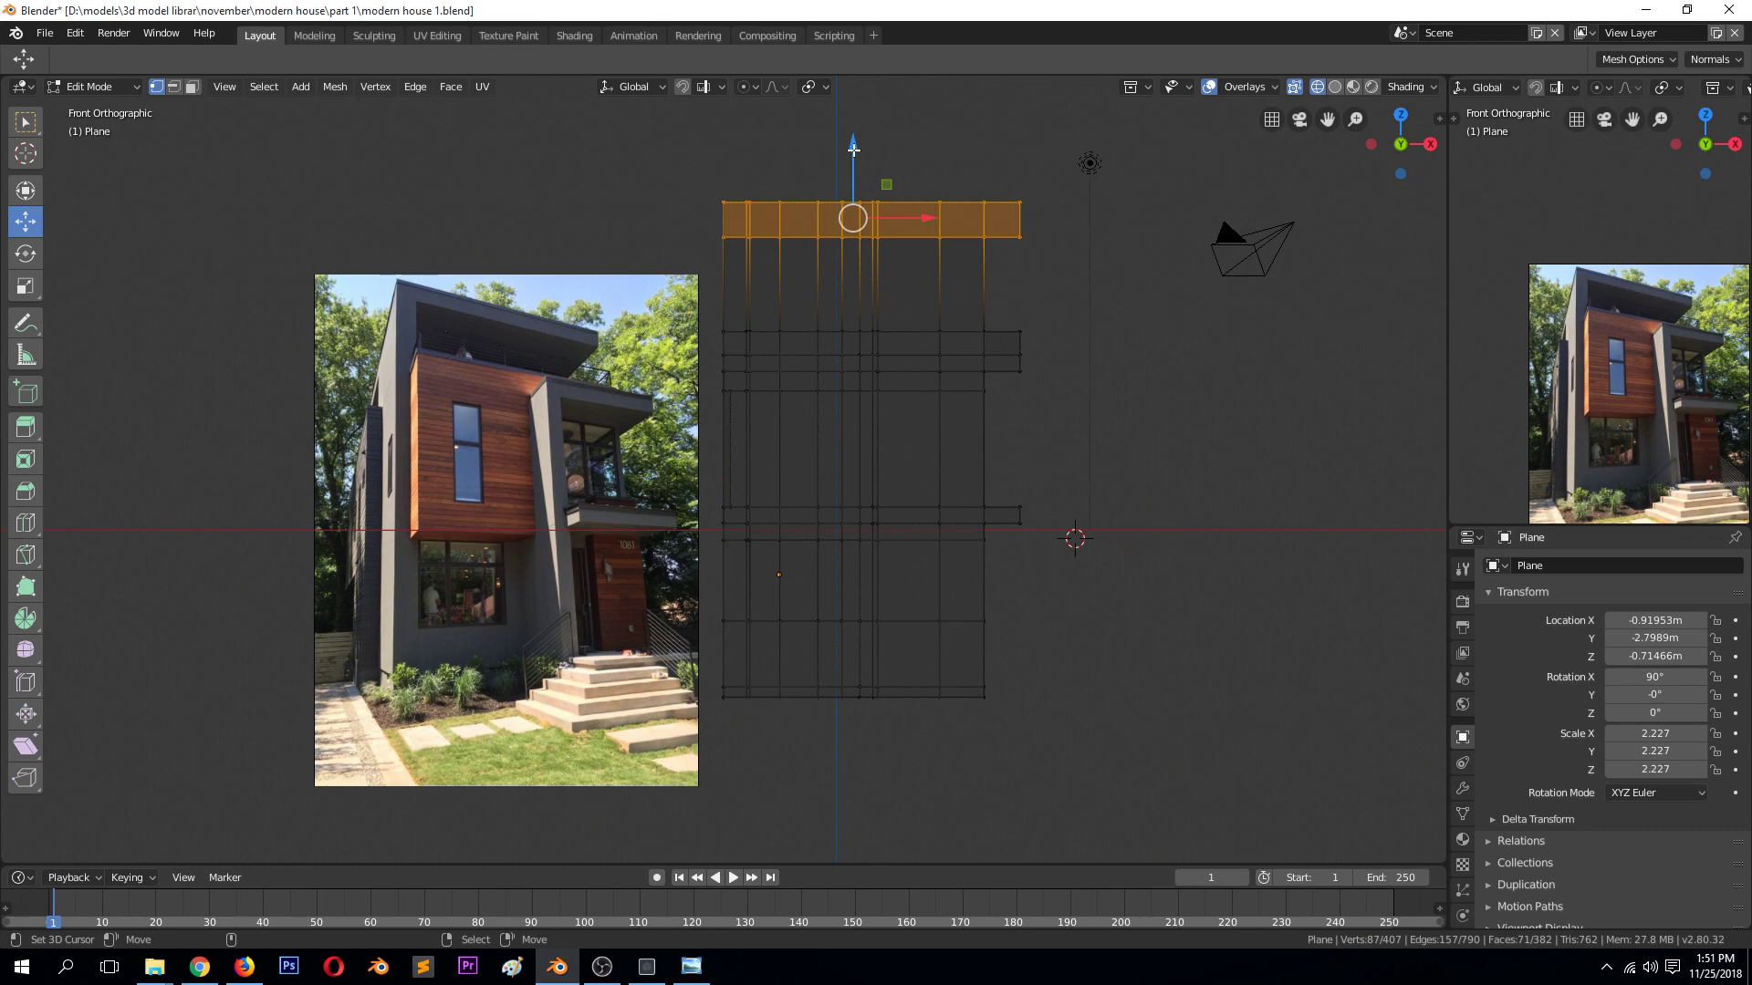
{"action": "left_click_drag", "start_coordinate": [852, 151], "coordinate": [852, 120]}
{"action": "key", "text": "Tab"}
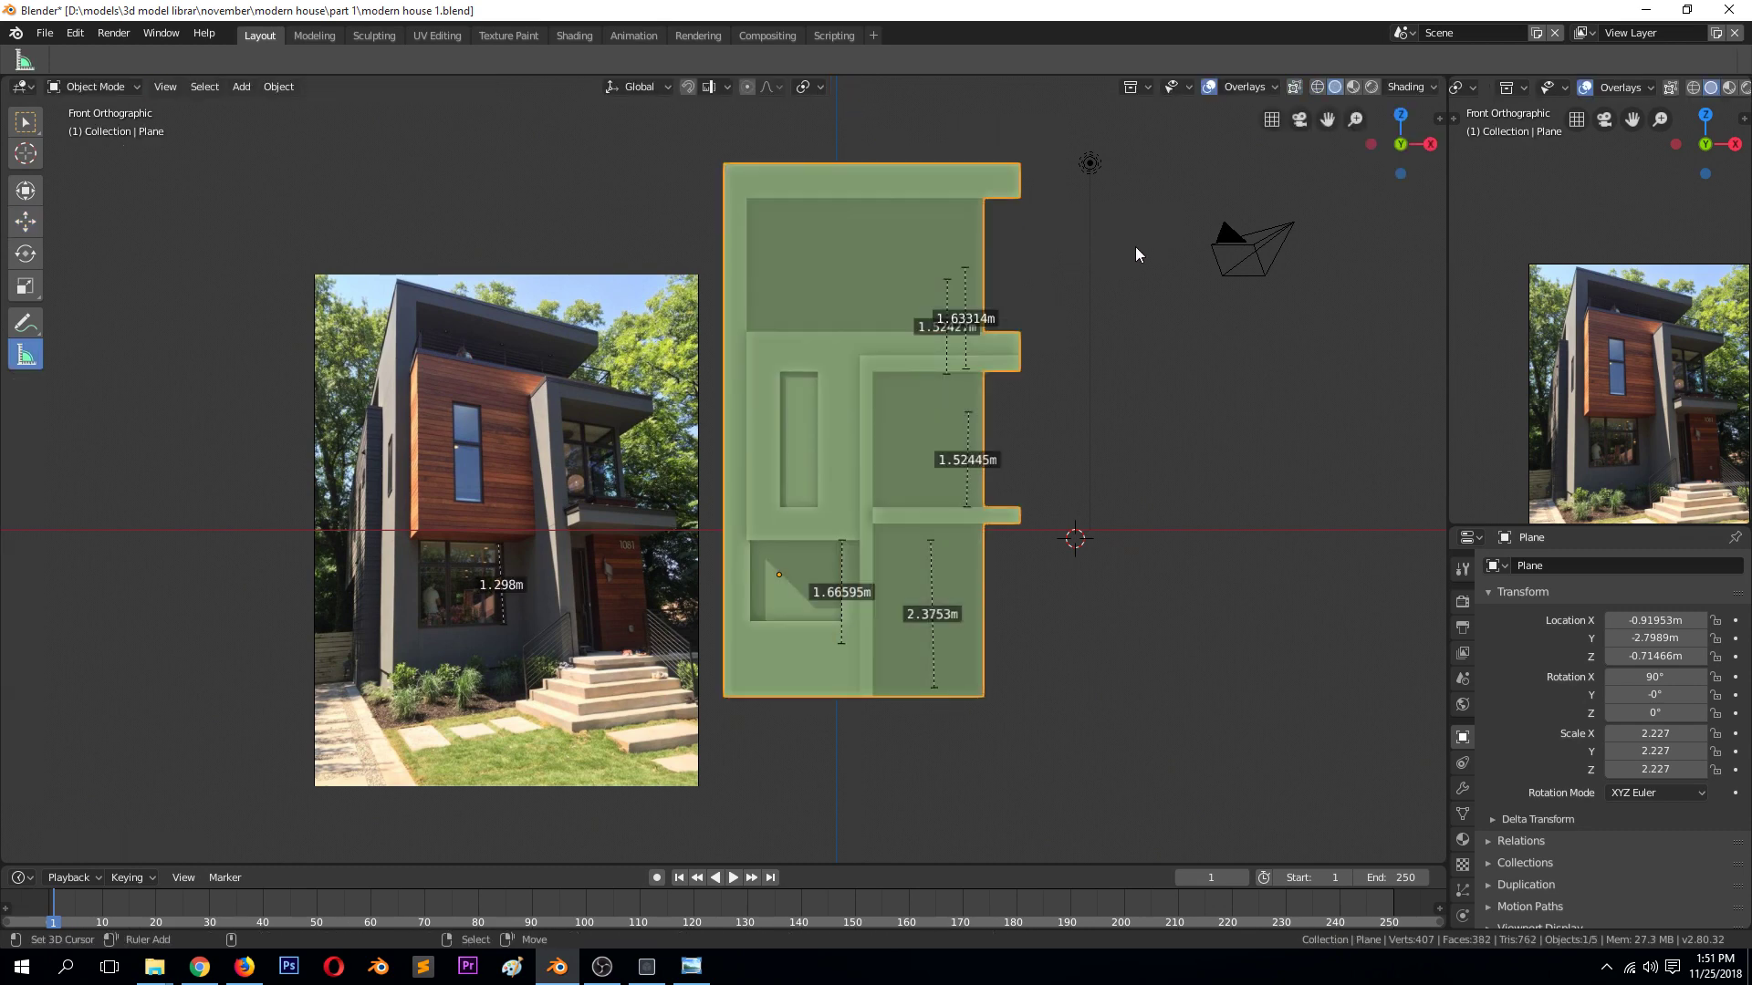
{"action": "mouse_move", "coordinate": [993, 395]}
{"action": "middle_mouse_down"}
{"action": "mouse_move", "coordinate": [919, 383]}
{"action": "mouse_move", "coordinate": [967, 402]}
{"action": "middle_mouse_up"}
{"action": "key", "text": "Tab"}
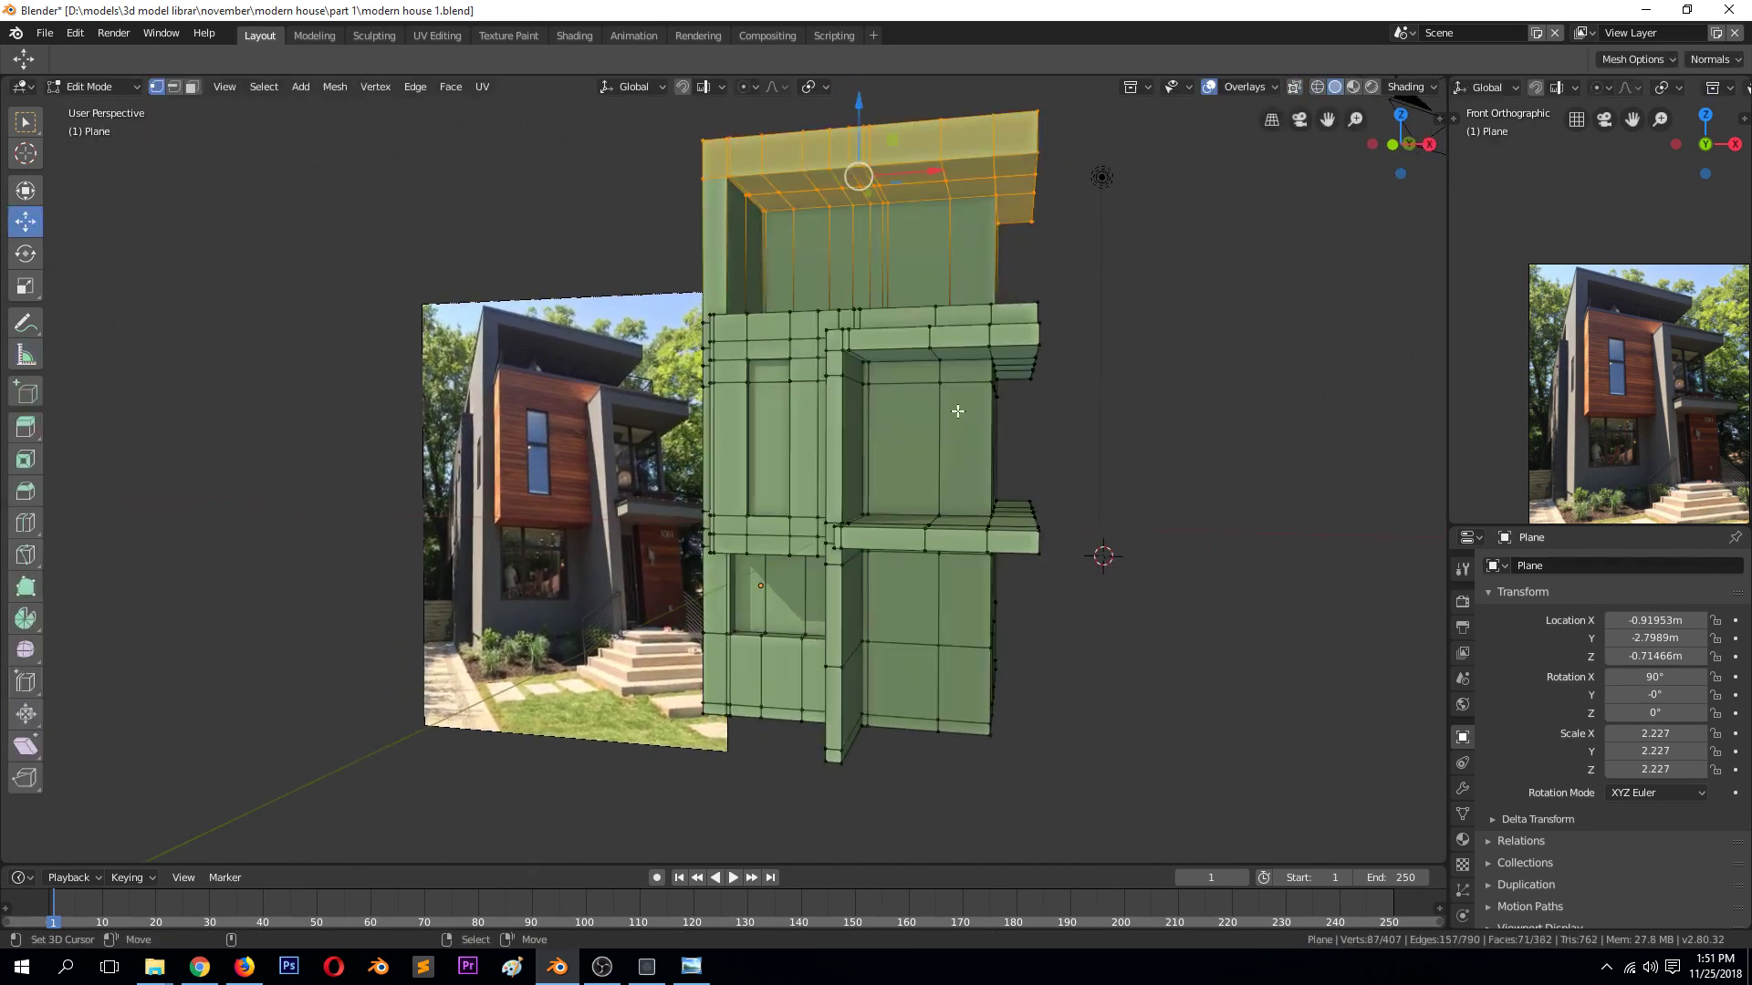
{"action": "middle_click_drag", "start_coordinate": [974, 588], "coordinate": [907, 574]}
{"action": "left_click", "coordinate": [907, 575]}
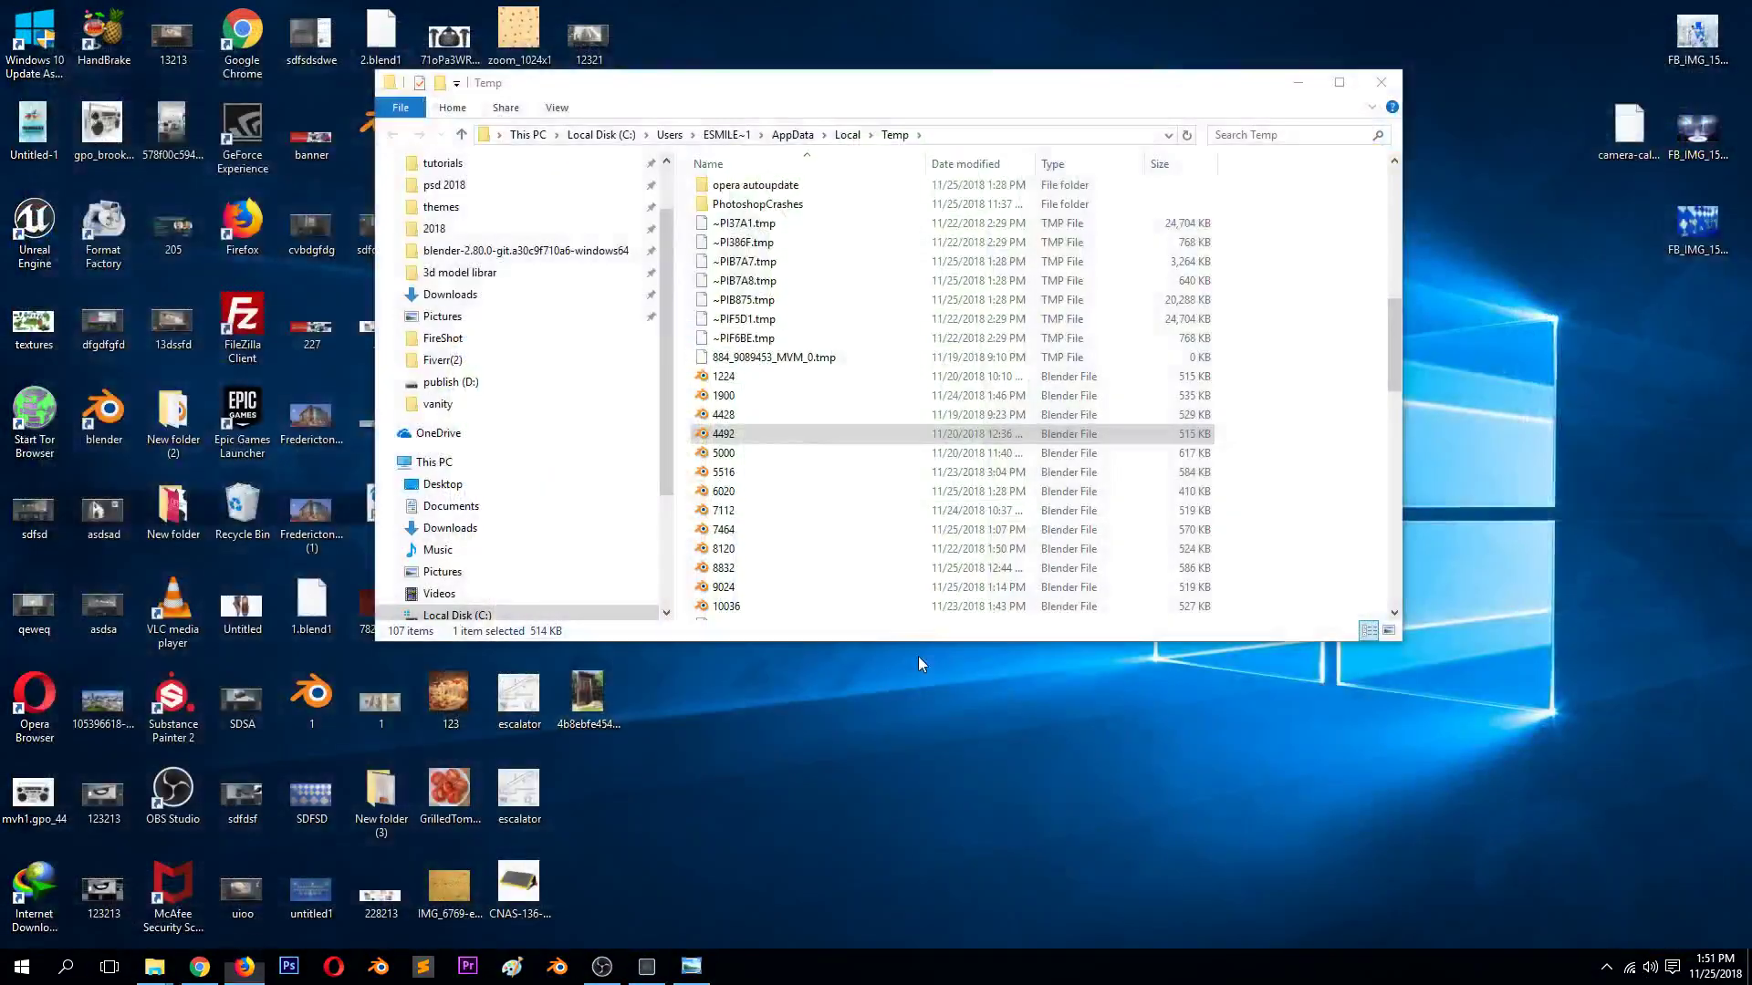
{"action": "right_click", "coordinate": [918, 657]}
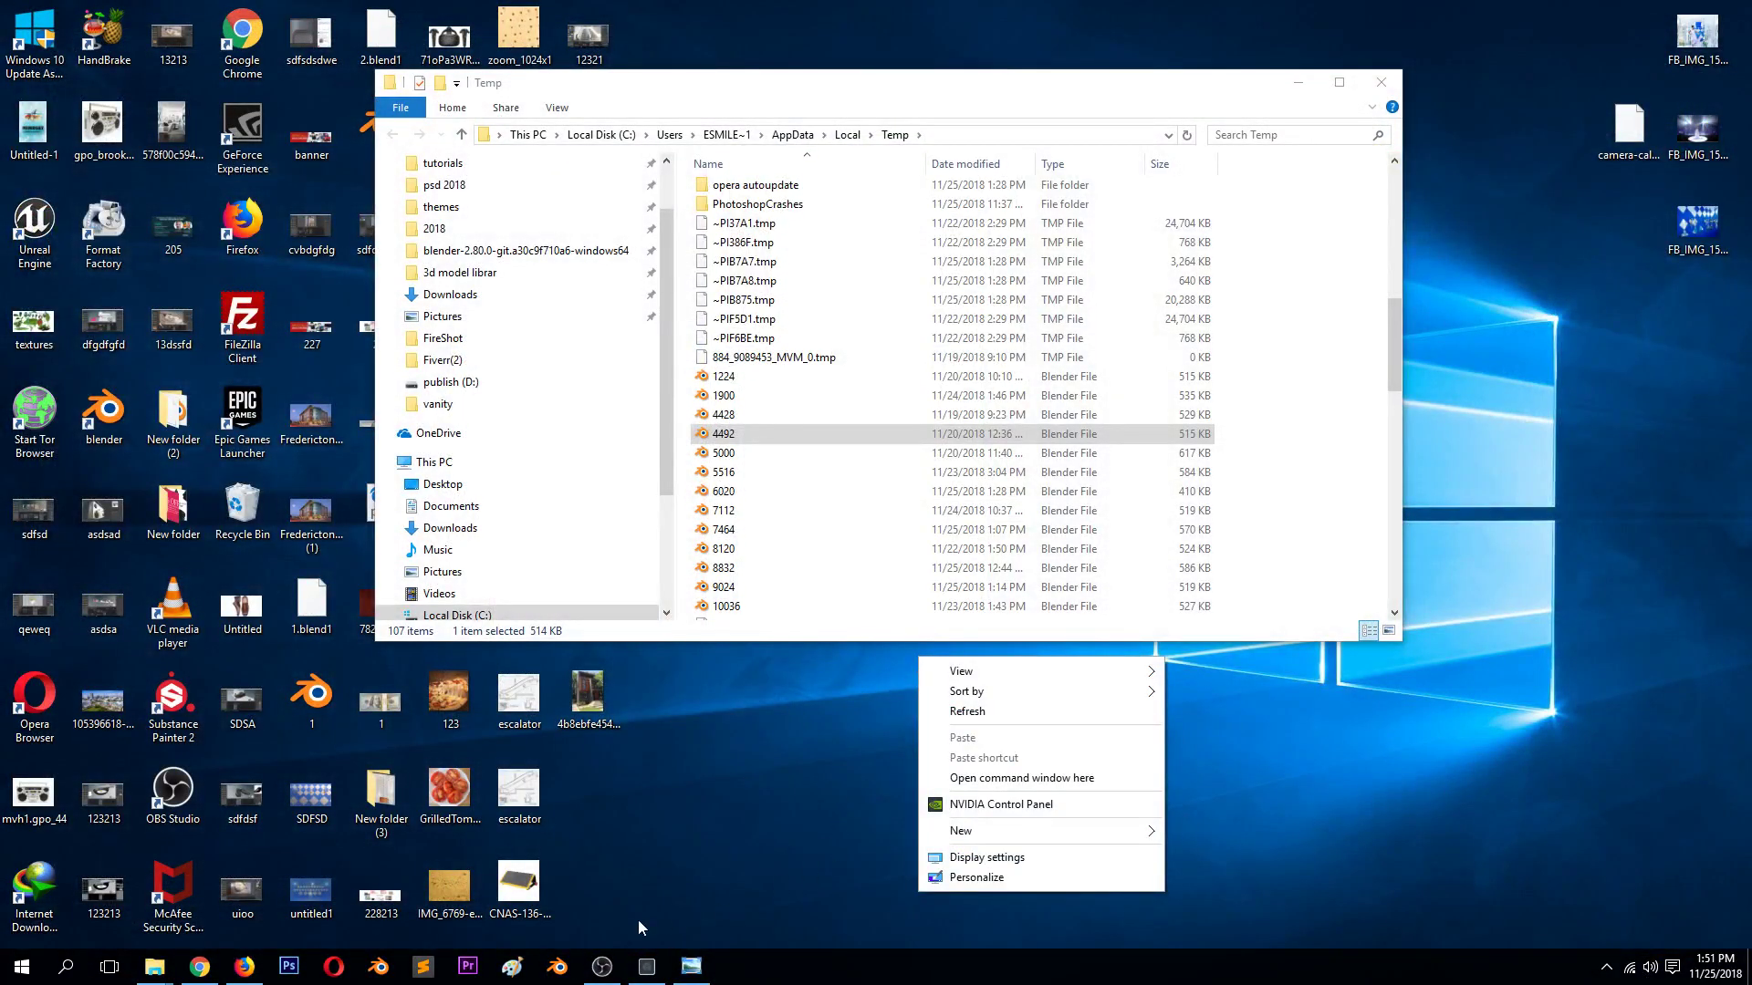